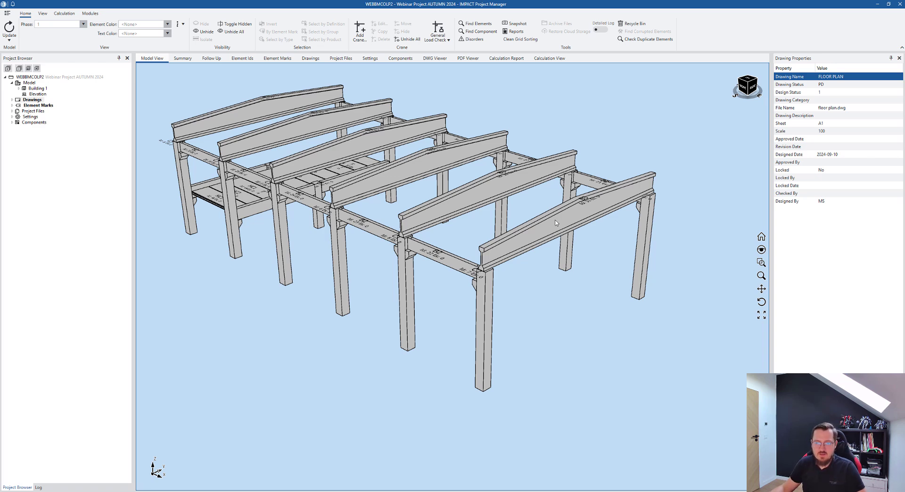
List the project's floor plan drawings and switch to the FLOOR PLAN drawing in AutoCAD
left_click(13, 100)
left_click(40, 110)
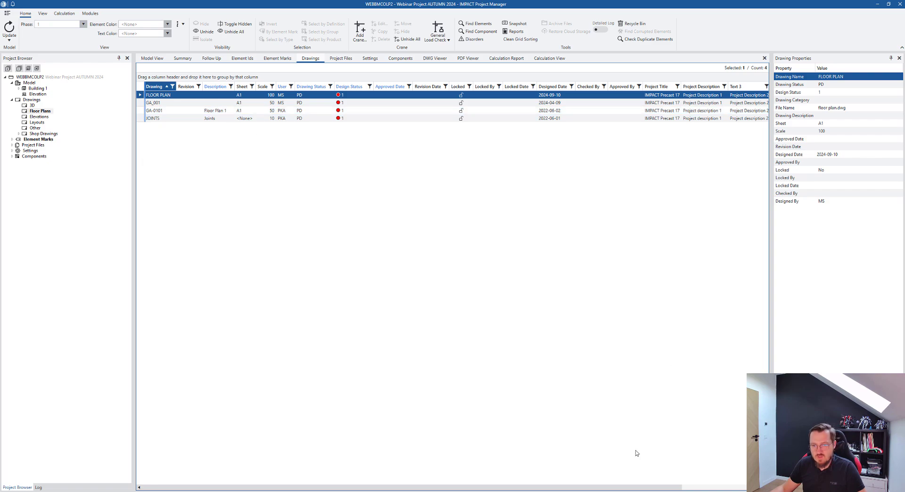
left_click(562, 456)
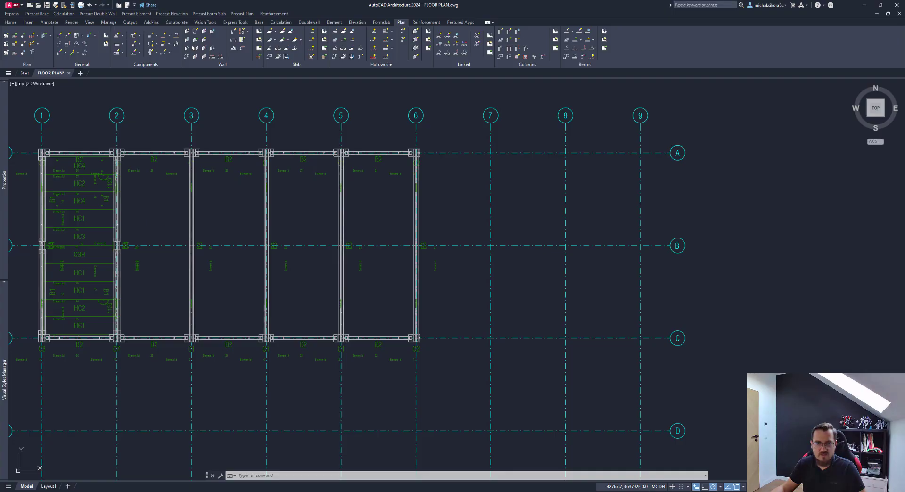
Start drawing a Sandwich wall from the outer corner of the column at grid 6/A that faces row C
middle_click_drag(408, 169, 364, 190)
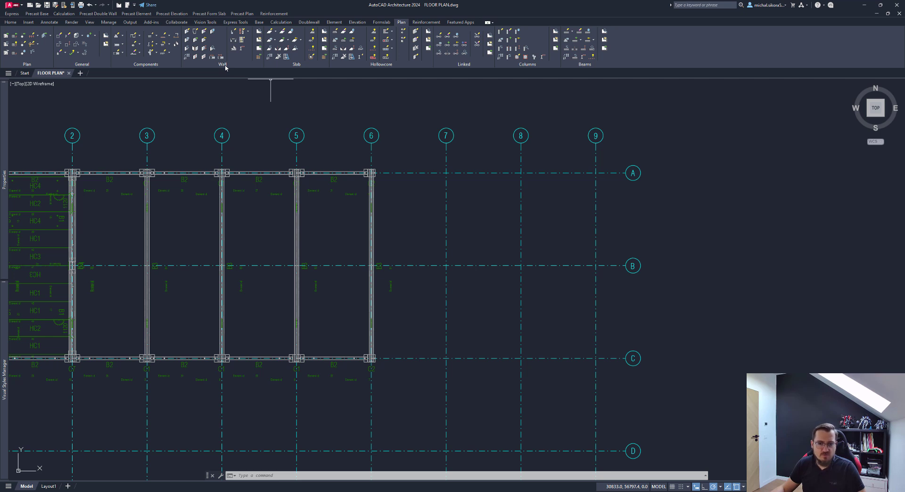
left_click(186, 32)
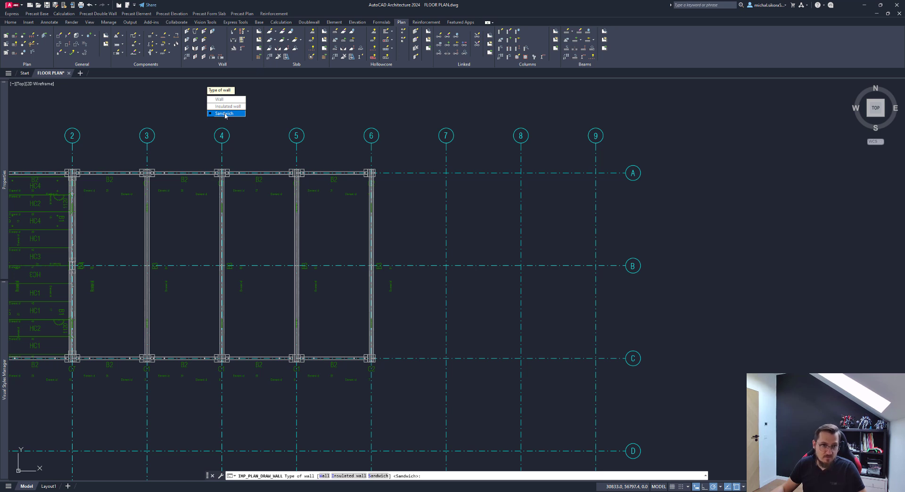
left_click(224, 113)
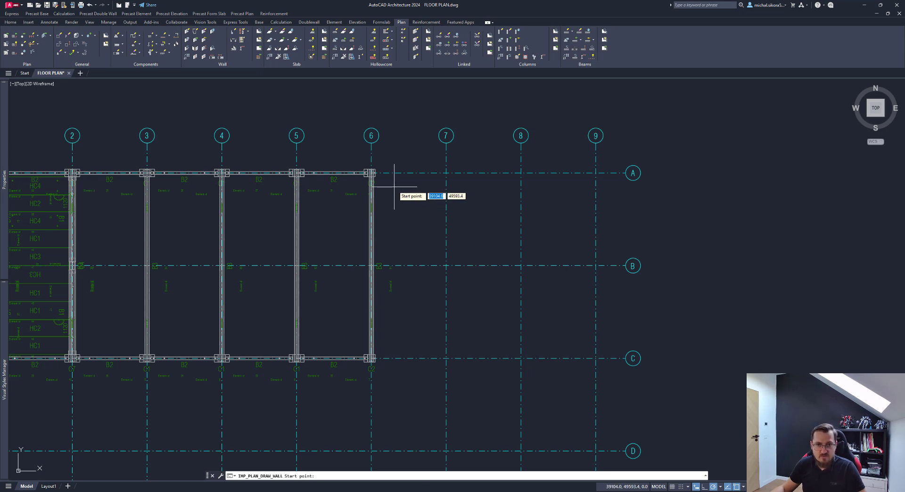
scroll(394, 187, "up", 4)
middle_click_drag(373, 182, 424, 178)
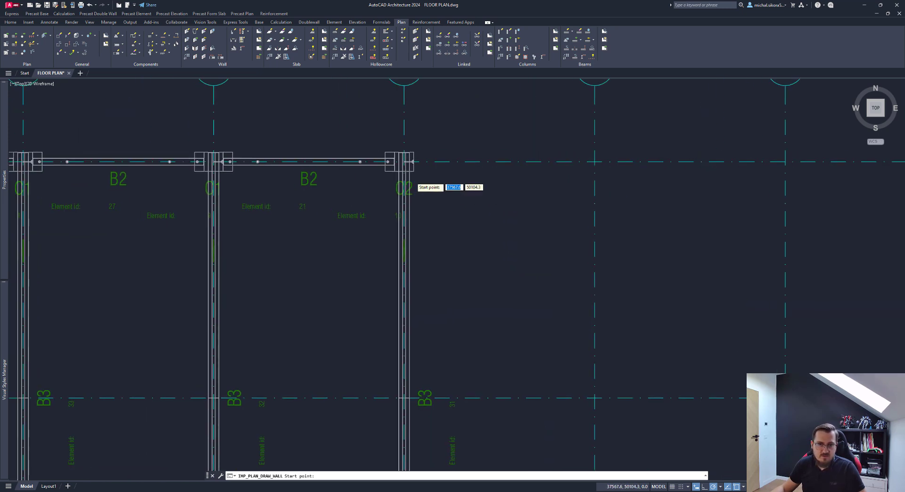
scroll(410, 177, "up", 5)
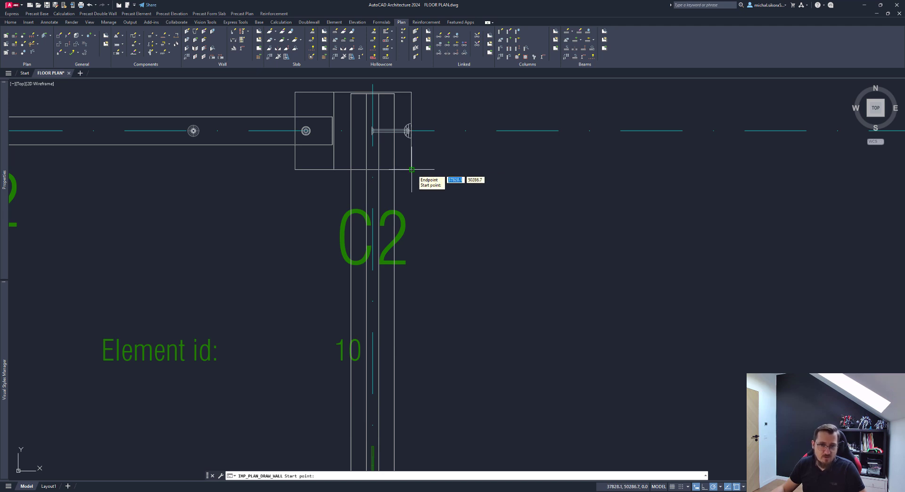
scroll(411, 169, "down", 4)
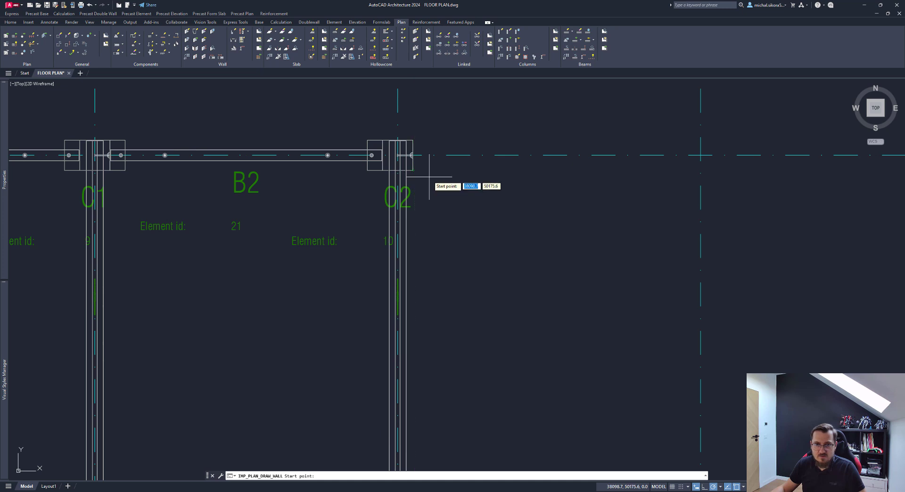
scroll(414, 179, "down", 4)
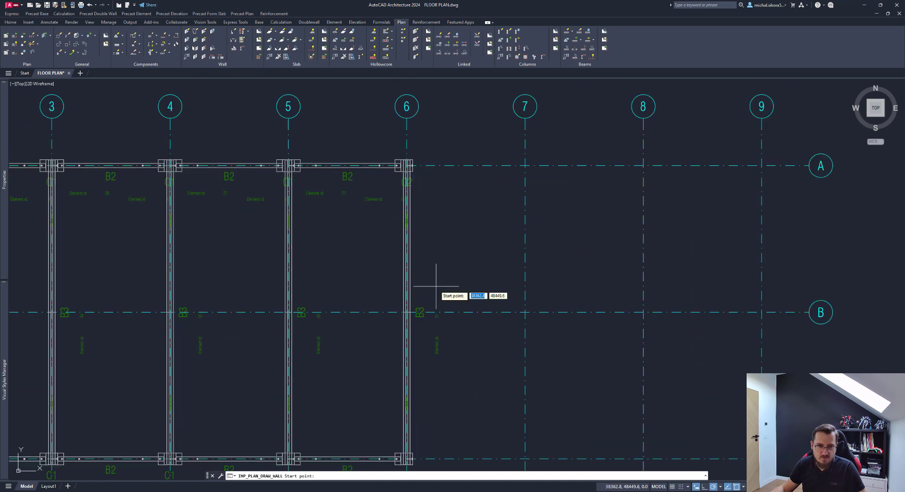
scroll(410, 166, "up", 6)
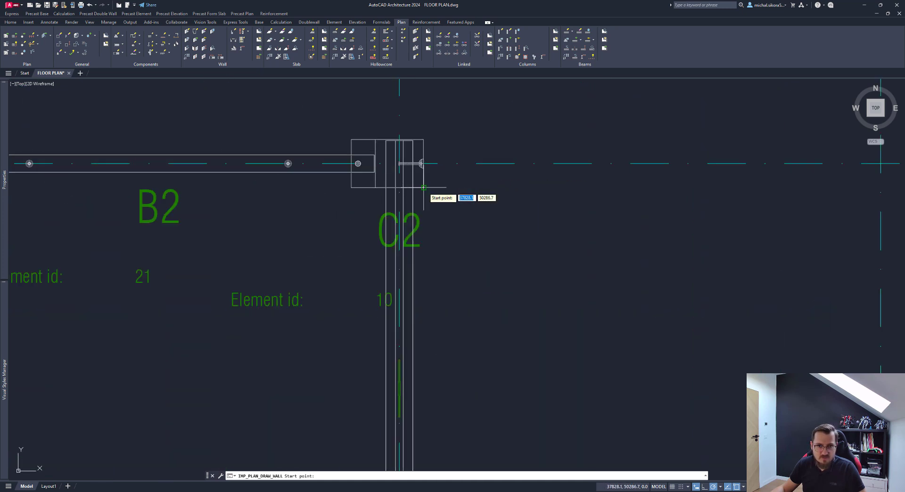
left_click(421, 164)
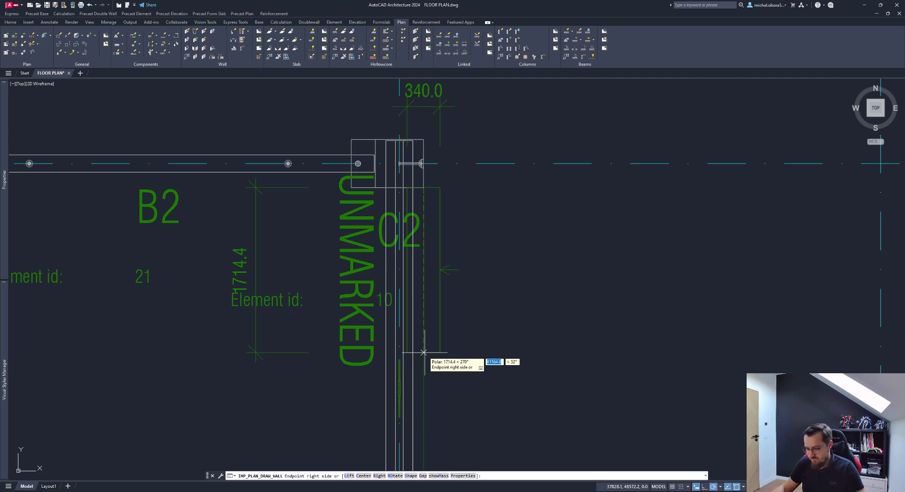
Align the wall with the Left option and end it at the grid 6/C column, about 11900 mm long
type("1")
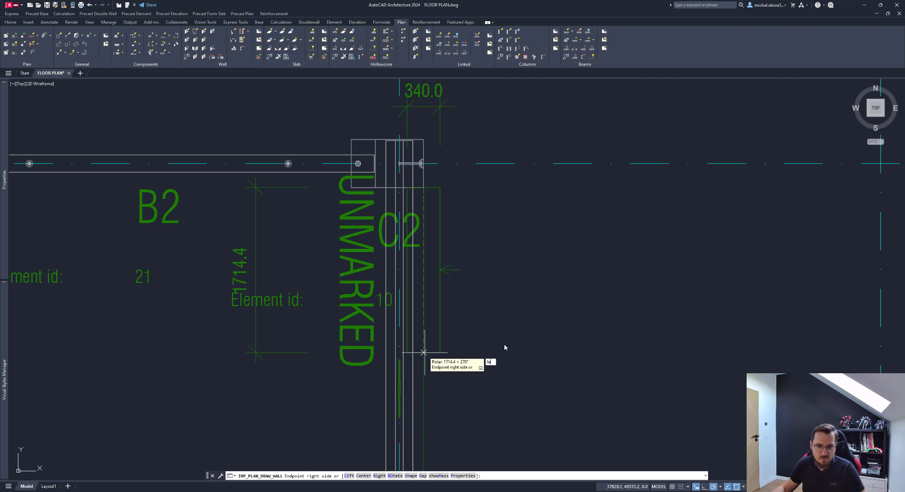
key("Return")
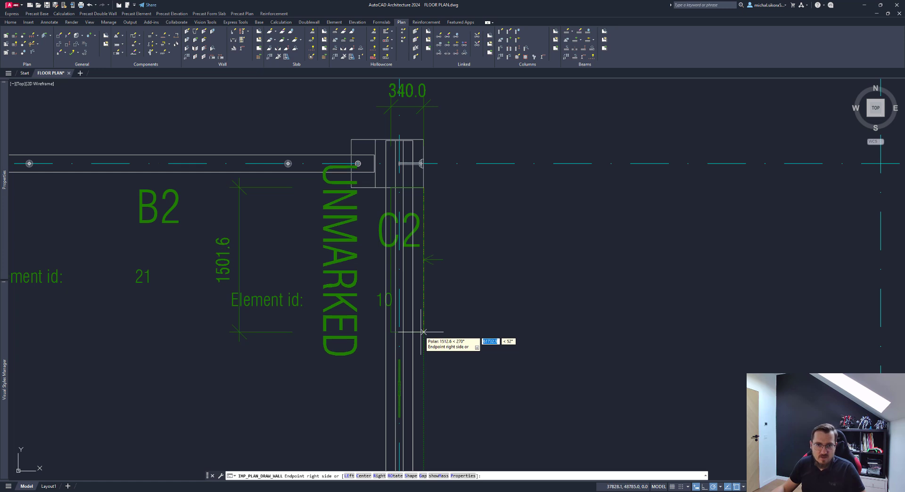
scroll(423, 331, "down", 2)
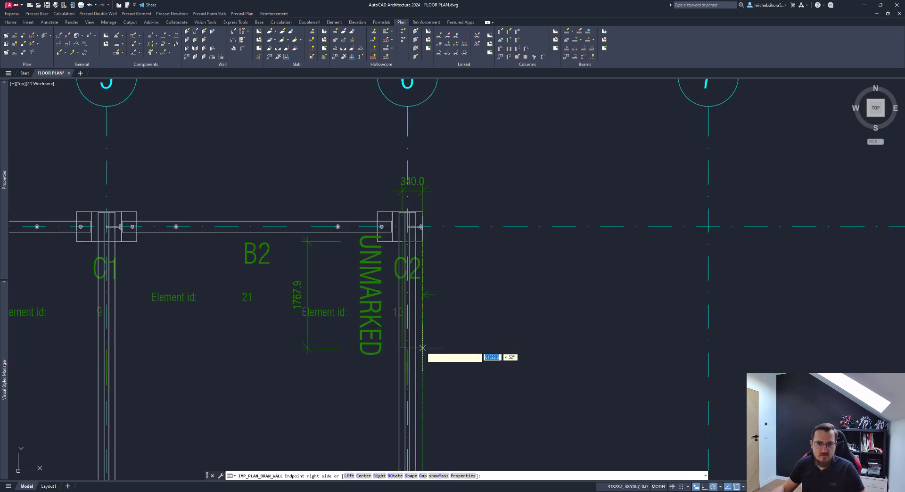
scroll(429, 358, "down", 2)
middle_click_drag(432, 391, 426, 212)
middle_click_drag(426, 323, 426, 202)
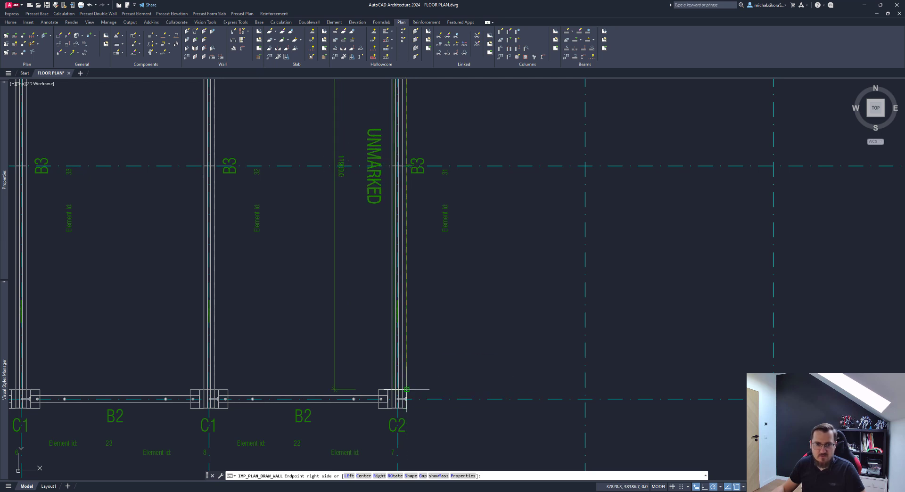
left_click(455, 335)
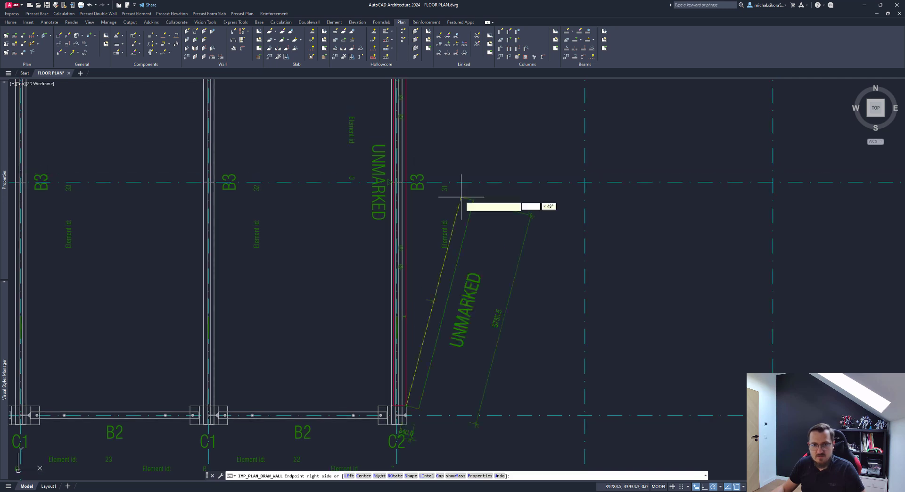
key("Escape")
Examine the placed sandwich wall and its layout along grid line 6
middle_click_drag(480, 159, 483, 254)
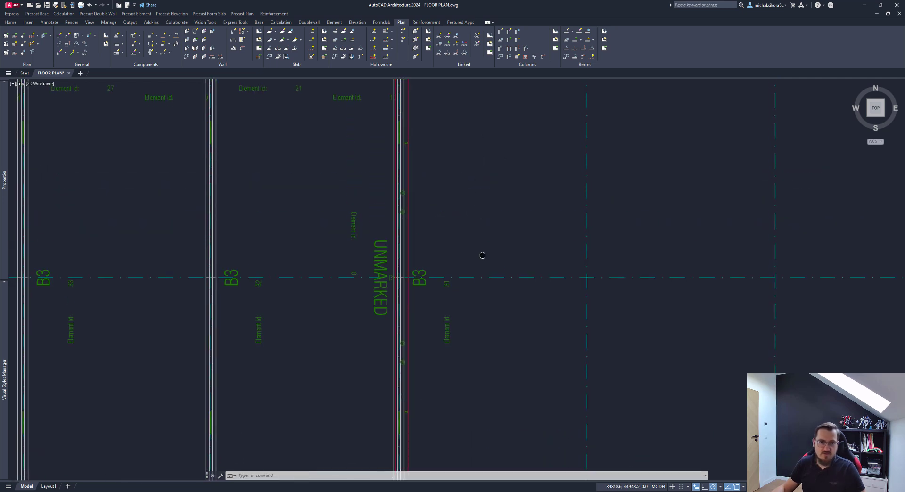
scroll(410, 264, "up", 2)
left_click(410, 264)
scroll(448, 262, "down", 4)
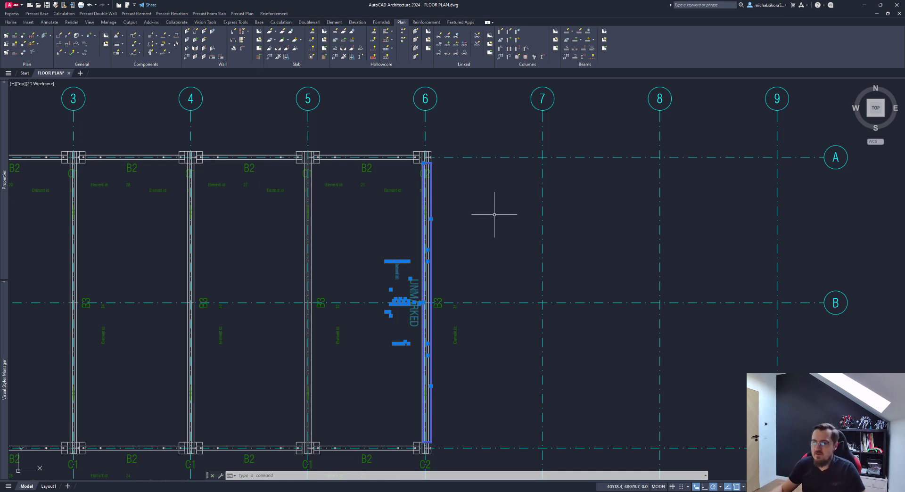
key("space")
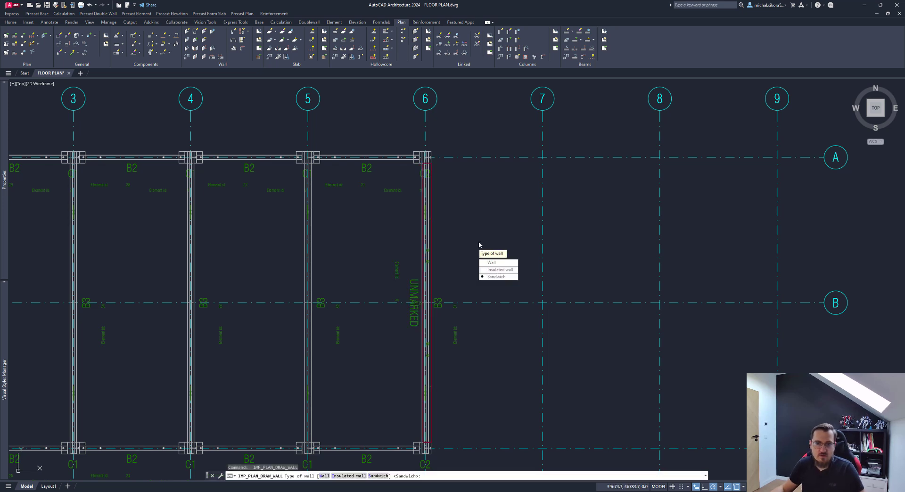
key("Escape")
scroll(430, 262, "up", 2)
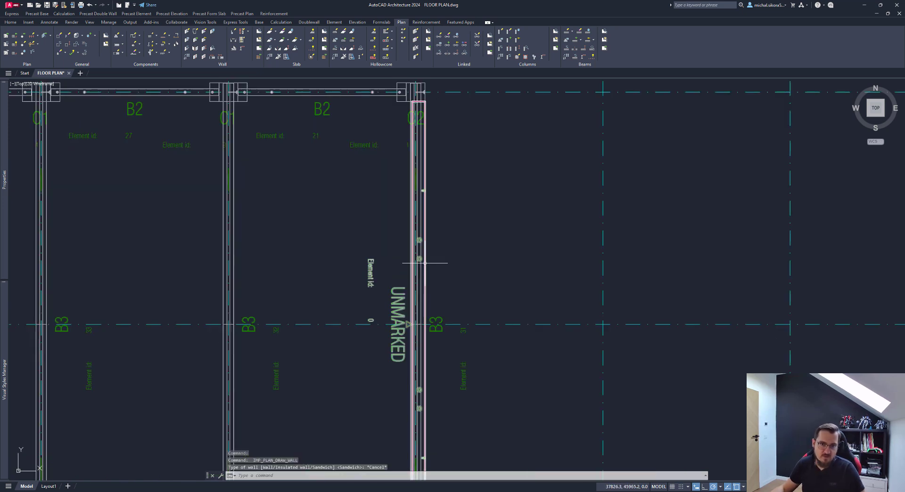
Start another Sandwich wall from the outer face of the grid 6/A column, on axis A
middle_click_drag(492, 156, 482, 202)
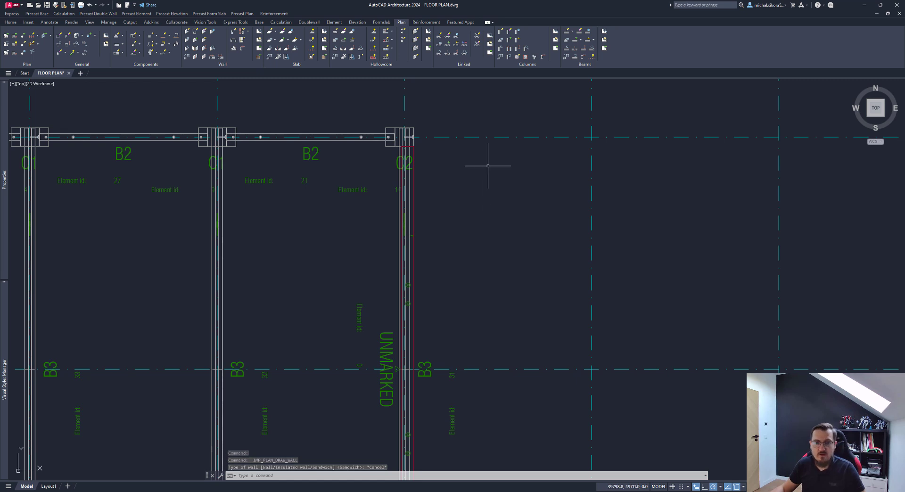
middle_click_drag(487, 166, 422, 222)
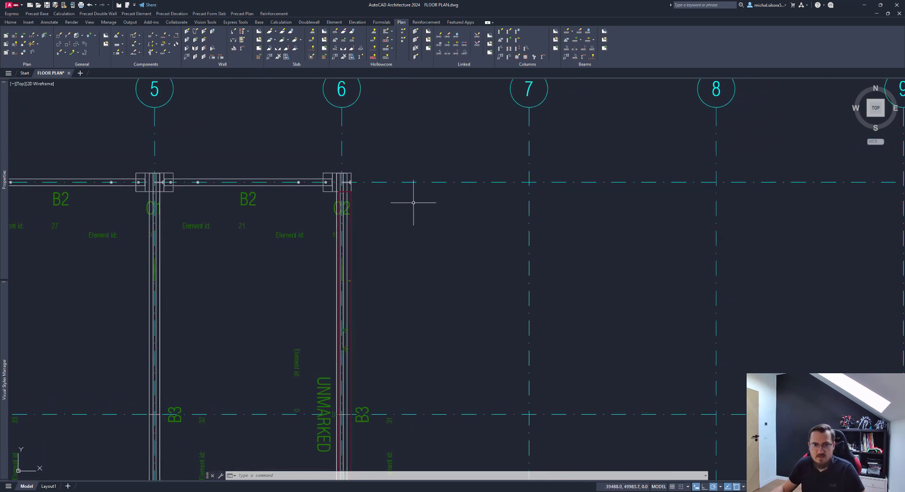
key("space")
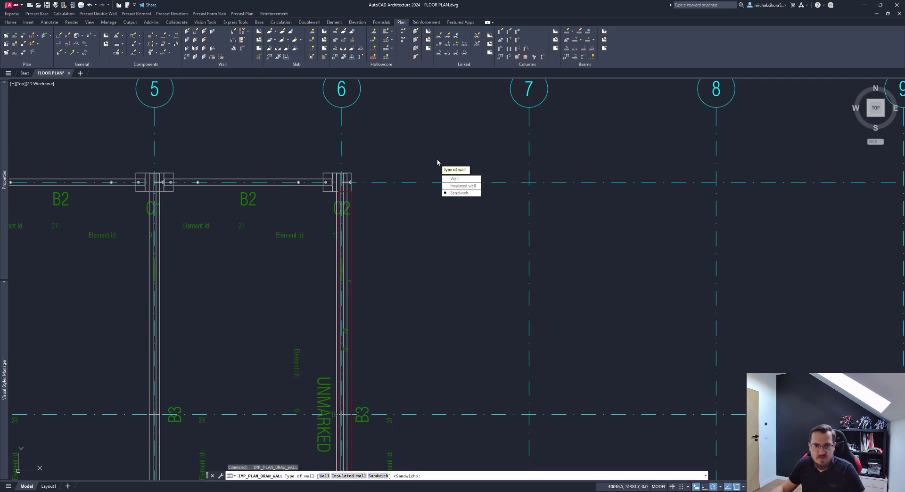
left_click(459, 194)
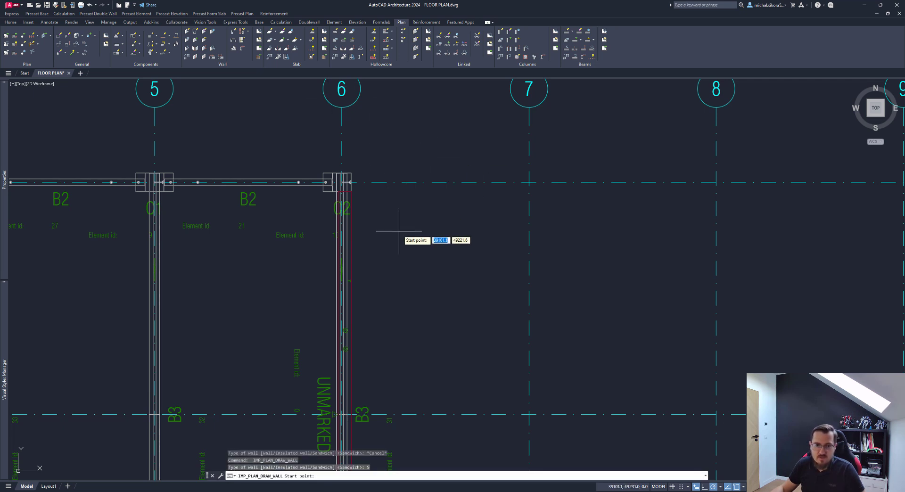
scroll(353, 181, "up", 8)
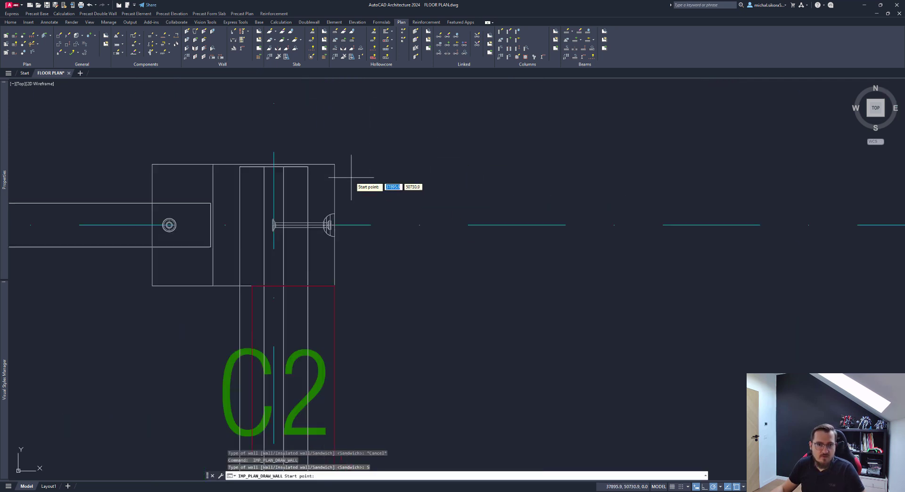
left_click(333, 225)
scroll(391, 233, "down", 5)
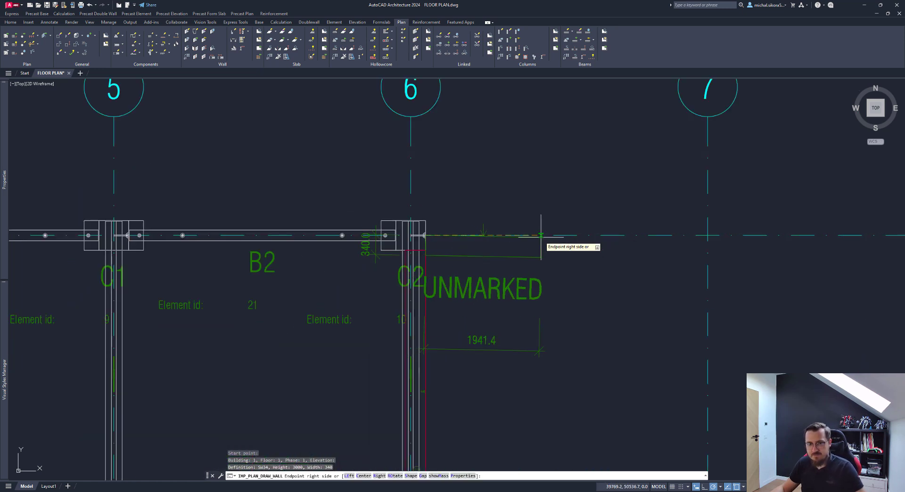
Open the new wall's properties and check which wall definitions are available
type("p")
key("Return")
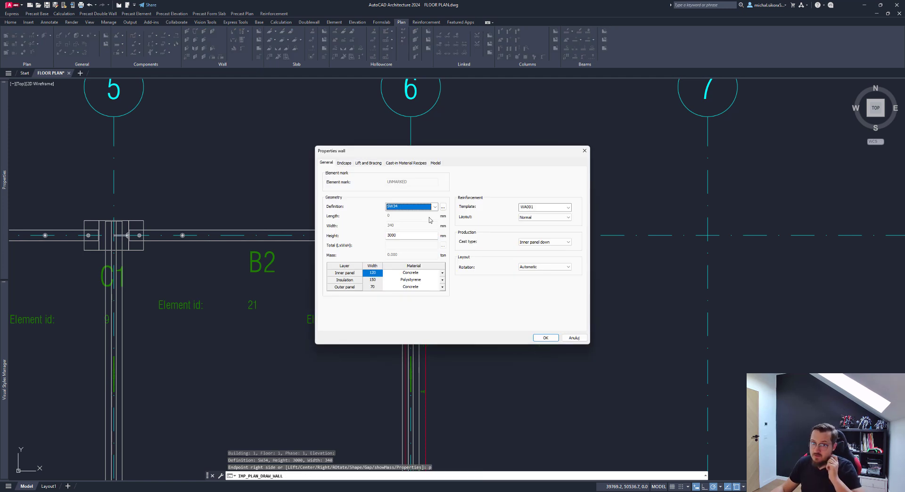
left_click(434, 207)
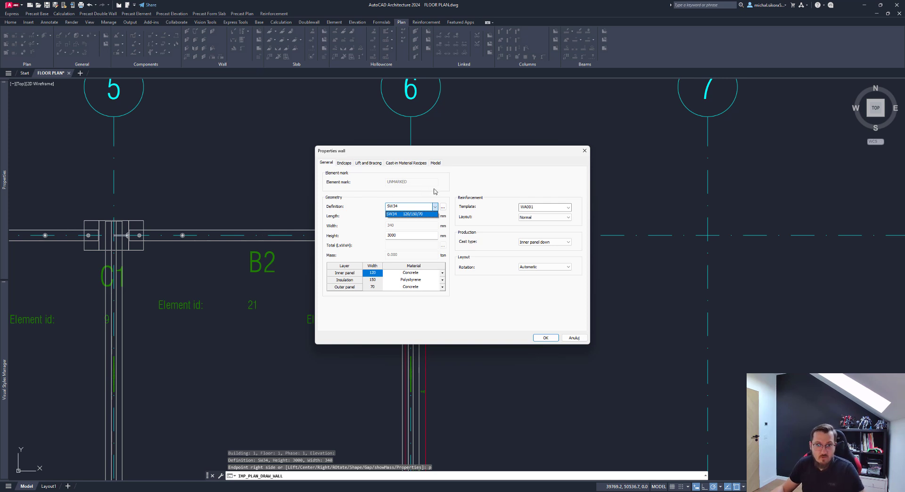
left_click(435, 189)
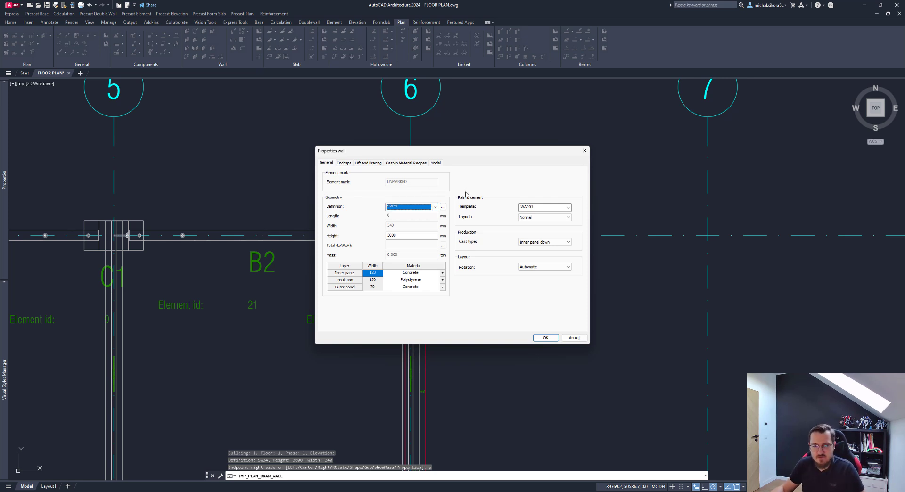
Review the wall definition manager, including the Common definitions for import and the available definition sources, and leave without changes
left_click(443, 207)
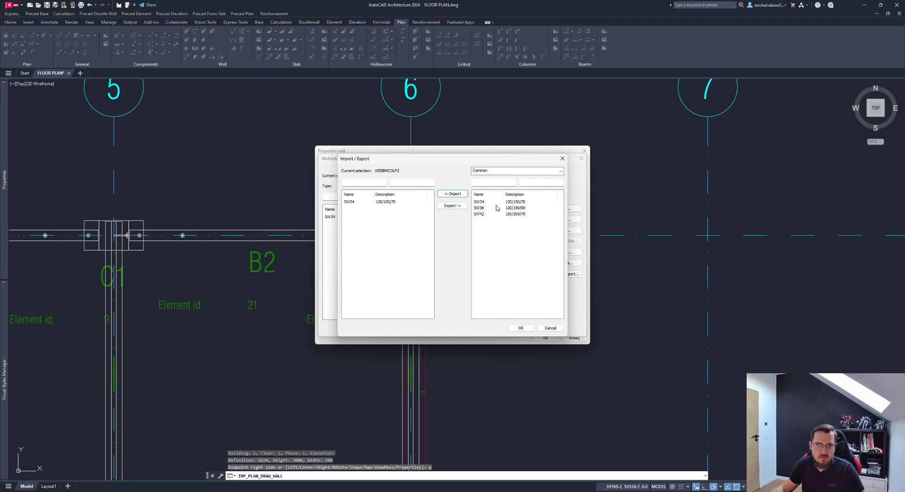
left_click(548, 328)
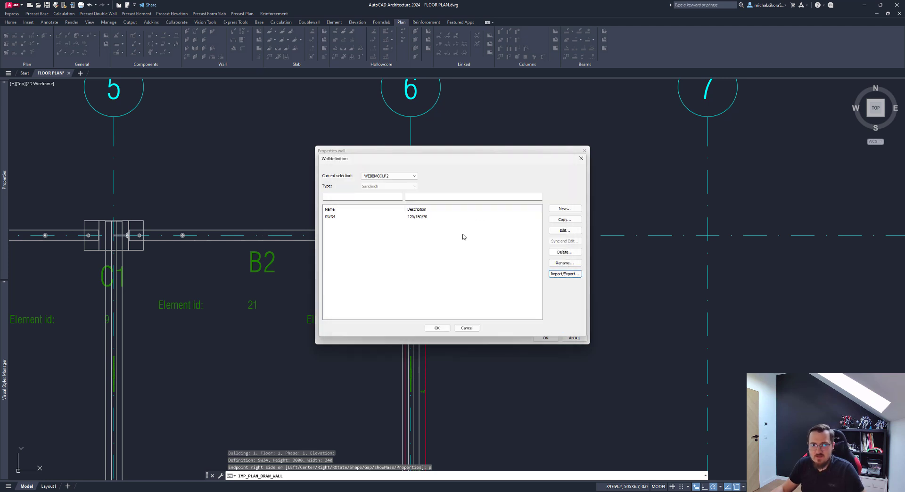
left_click(392, 176)
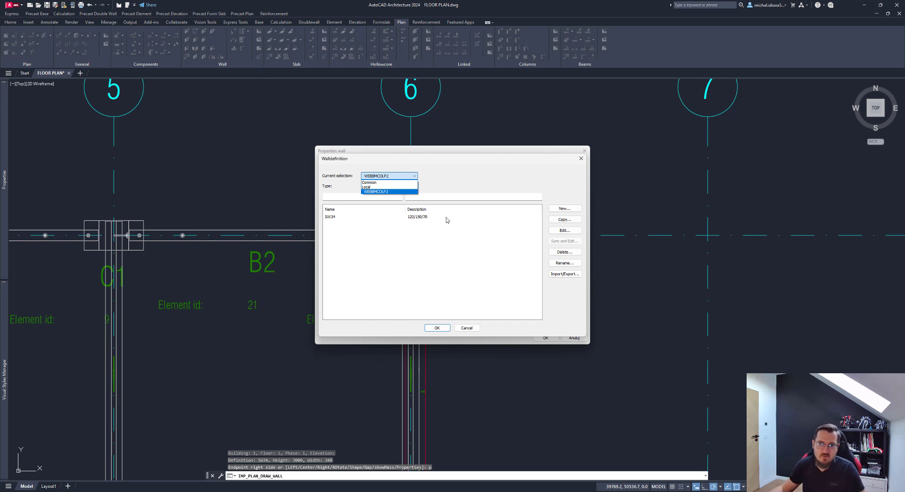
left_click(387, 232)
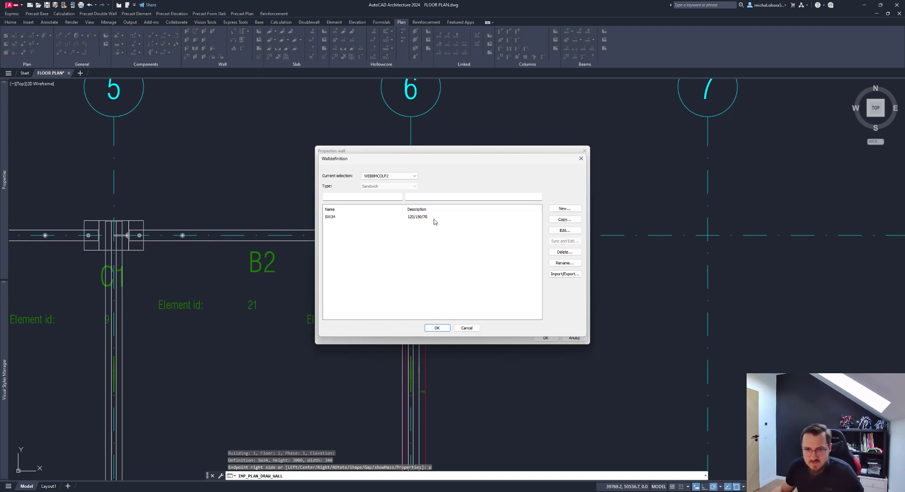
left_click(352, 219)
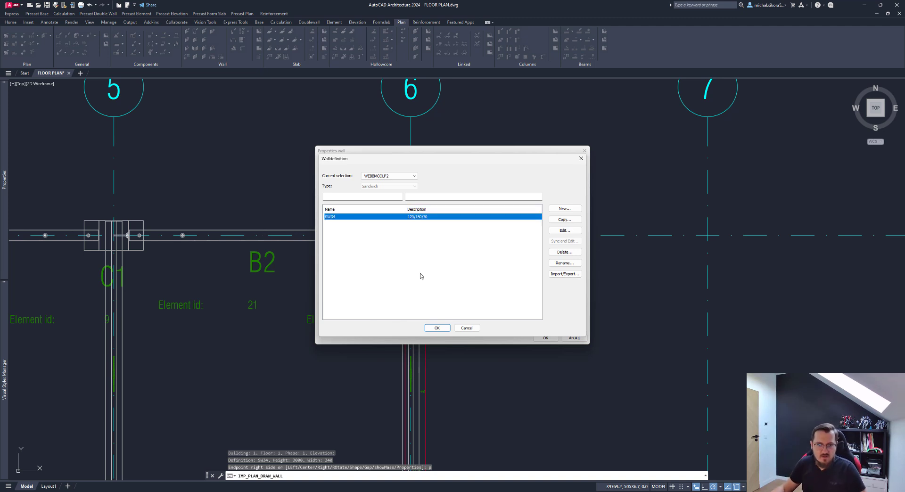
left_click(469, 328)
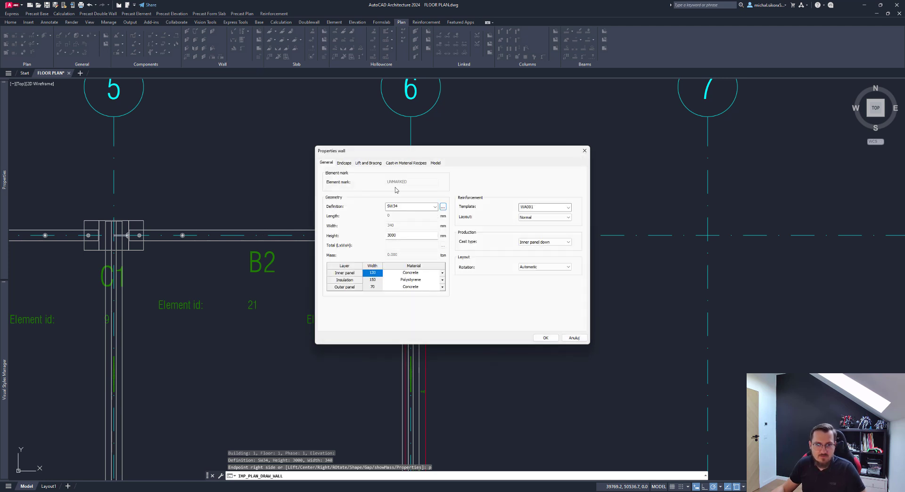
Try an endcap on the wall's left outer edge and set that edge back to <NONE>
left_click(346, 164)
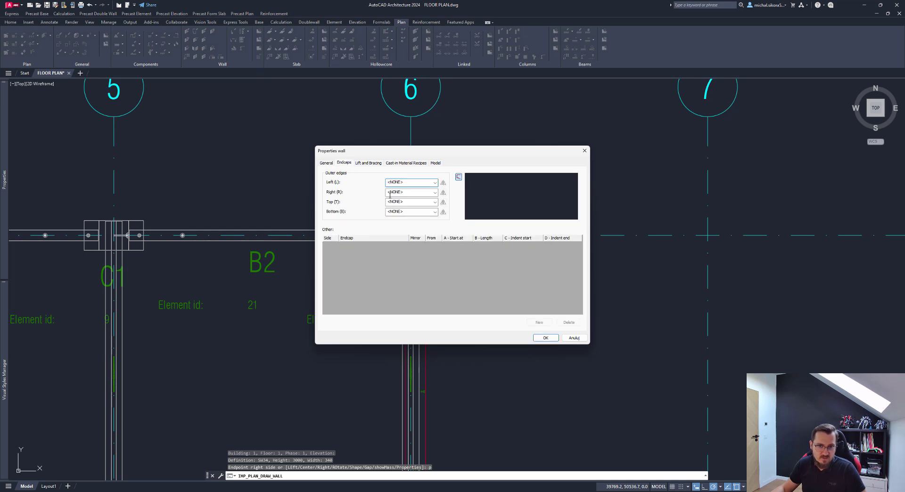
left_click(434, 183)
left_click(409, 190)
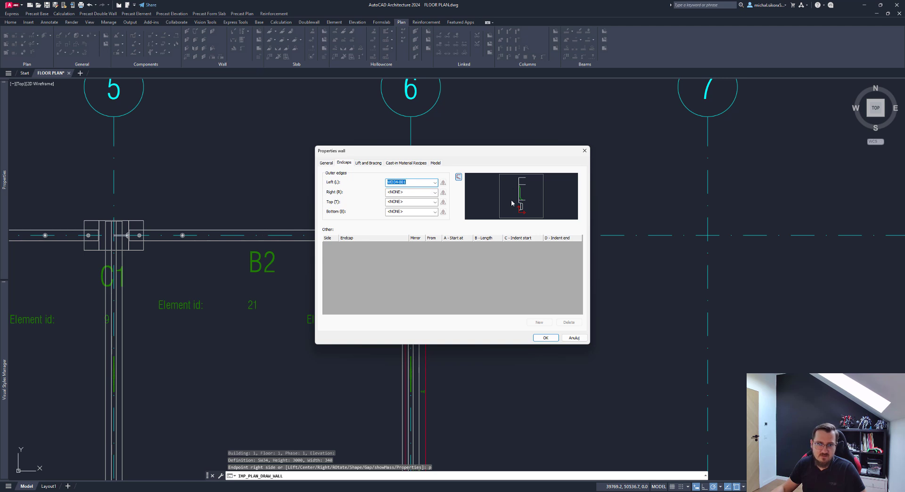
left_click(420, 183)
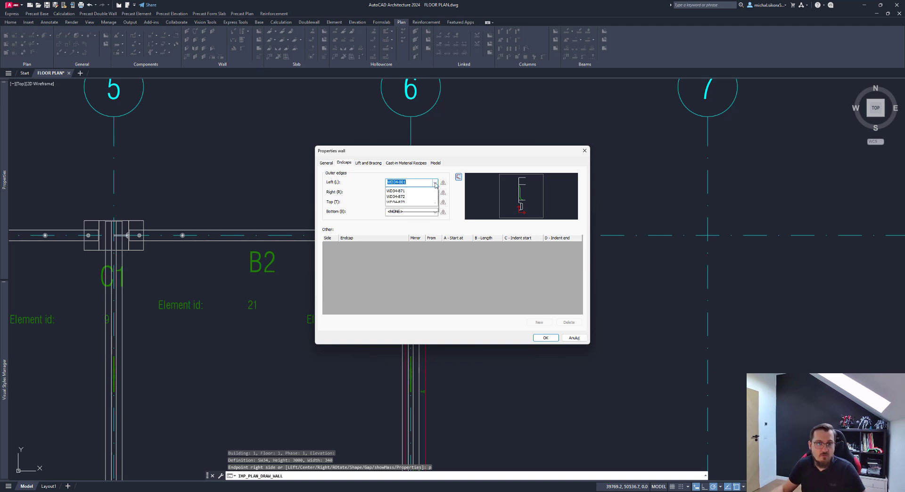
left_click(417, 269)
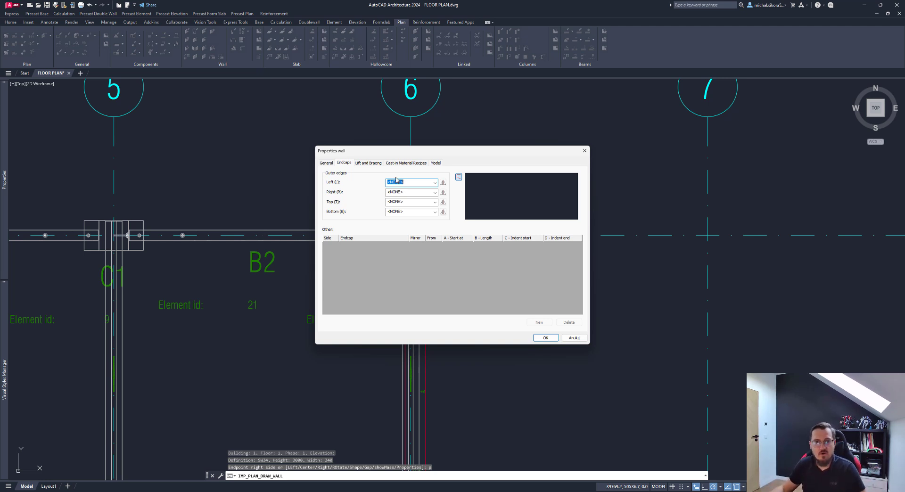
Examine the wall's lift and bracing settings, including the lift types available for the top edge
left_click(368, 164)
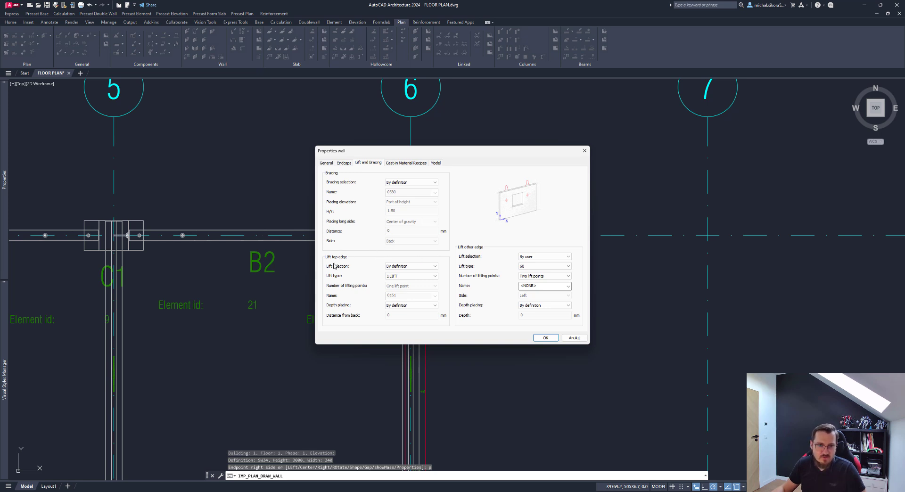
left_click(403, 276)
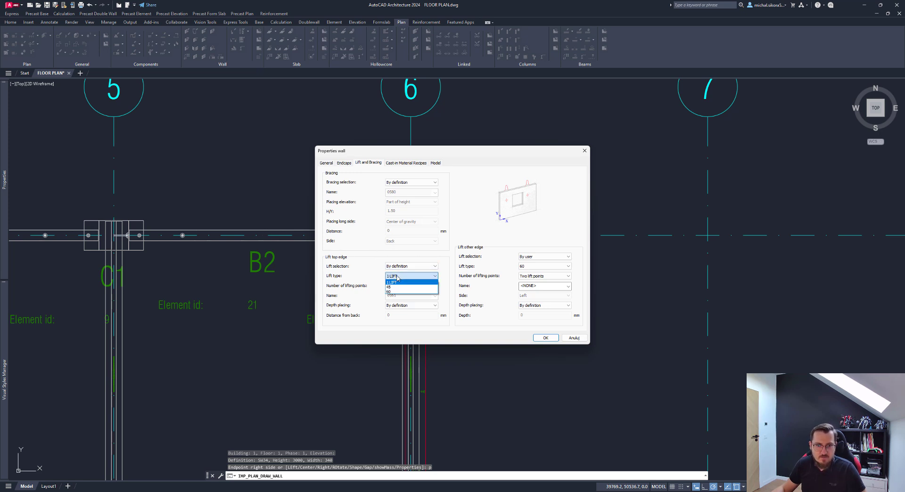
left_click(420, 249)
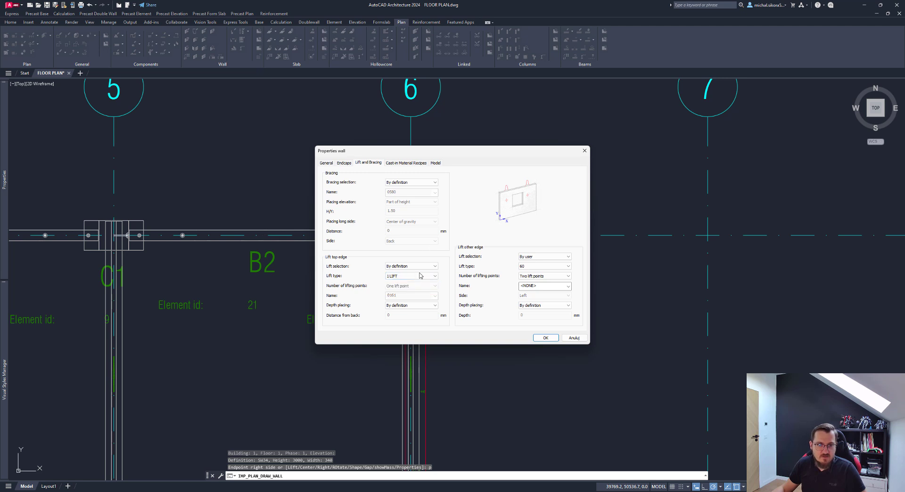
left_click(416, 266)
left_click(408, 267)
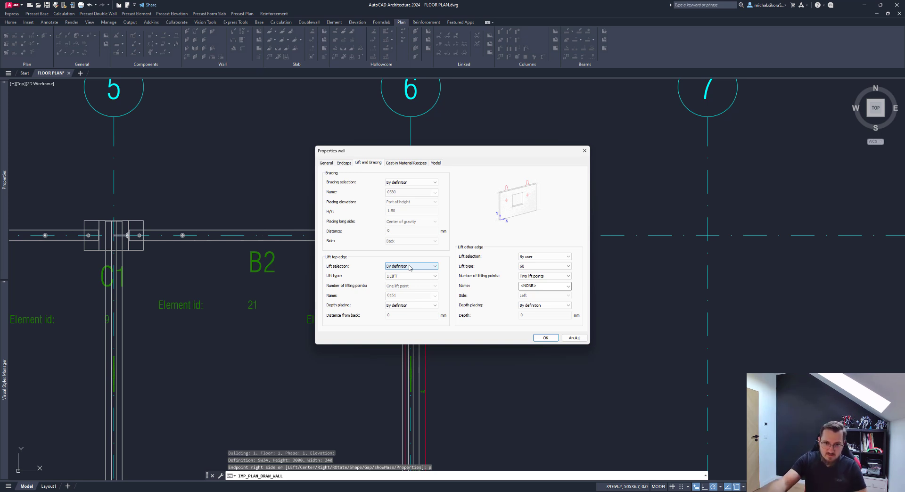
Switch the top-edge lift selection to By user and return it to By definition
left_click(409, 267)
left_click(398, 279)
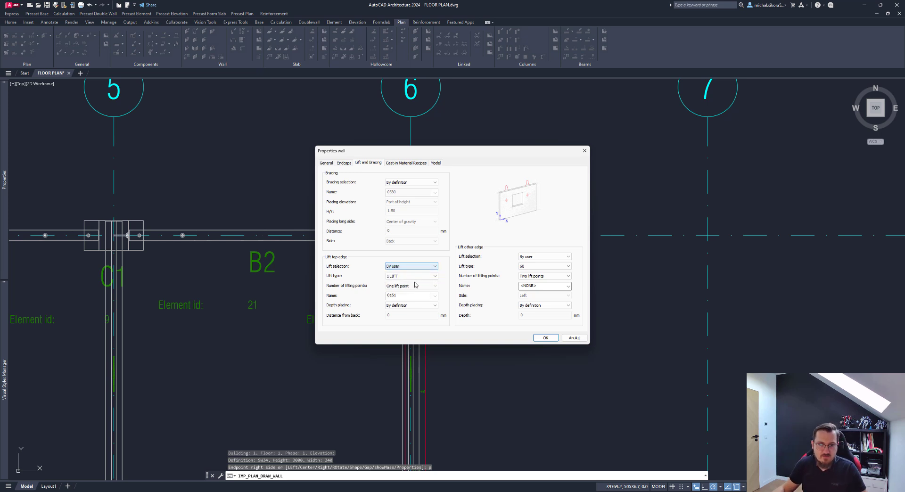
left_click(409, 266)
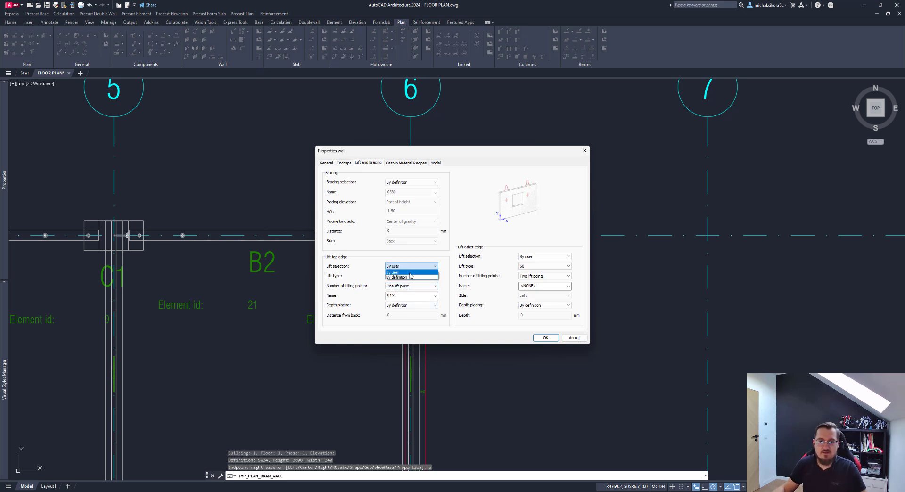
left_click(398, 272)
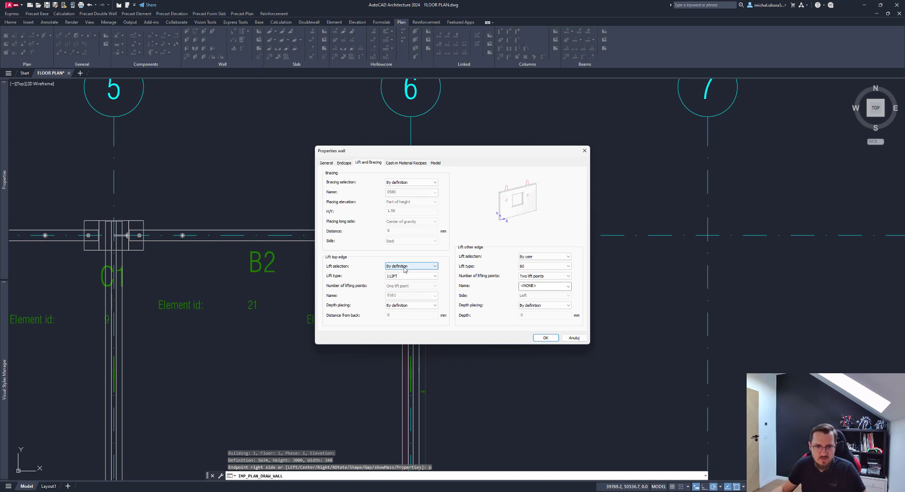
left_click(404, 269)
left_click(417, 248)
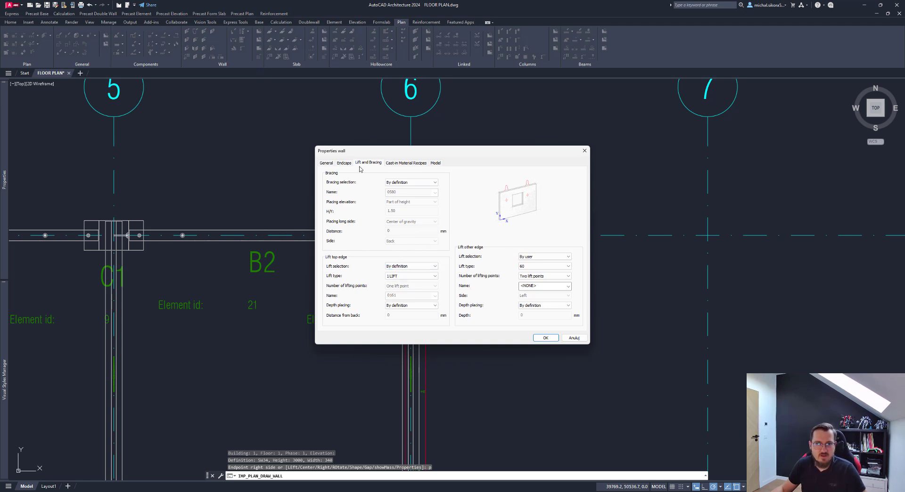
Examine the wall's cast-in material recipes and its model location settings, including the floor choices and elevation
left_click(402, 164)
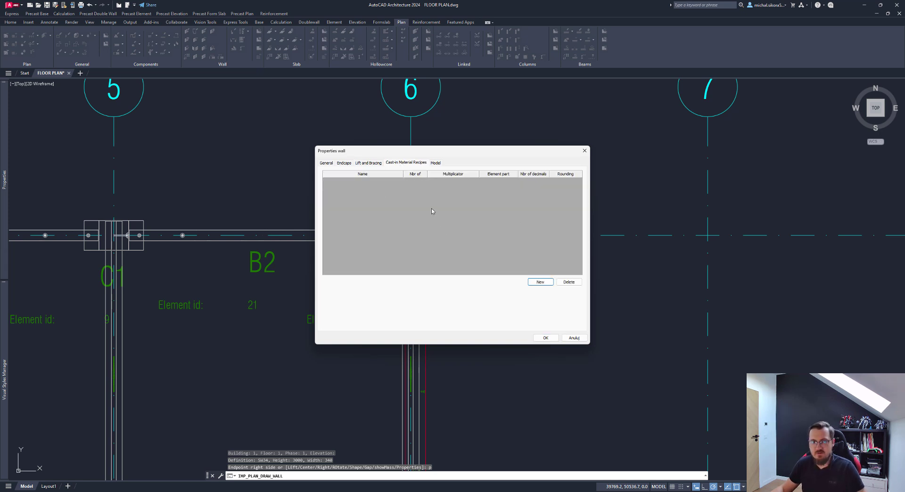
left_click(435, 163)
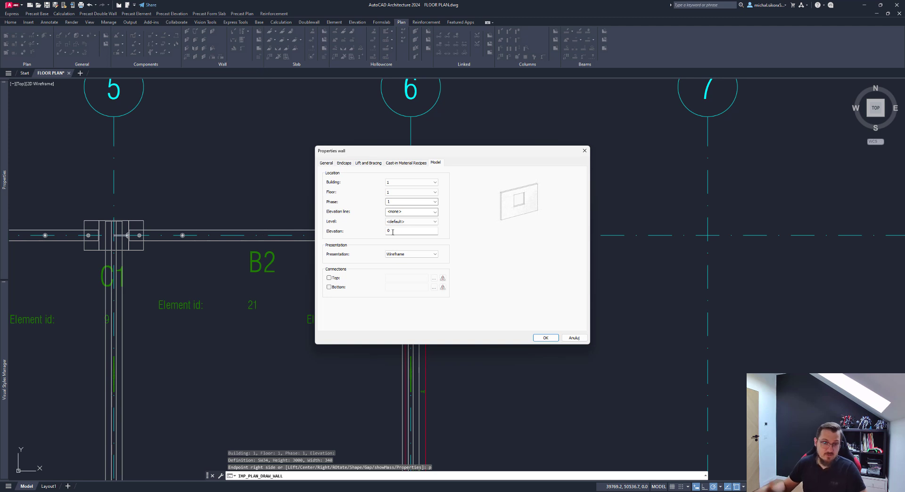
left_click(401, 193)
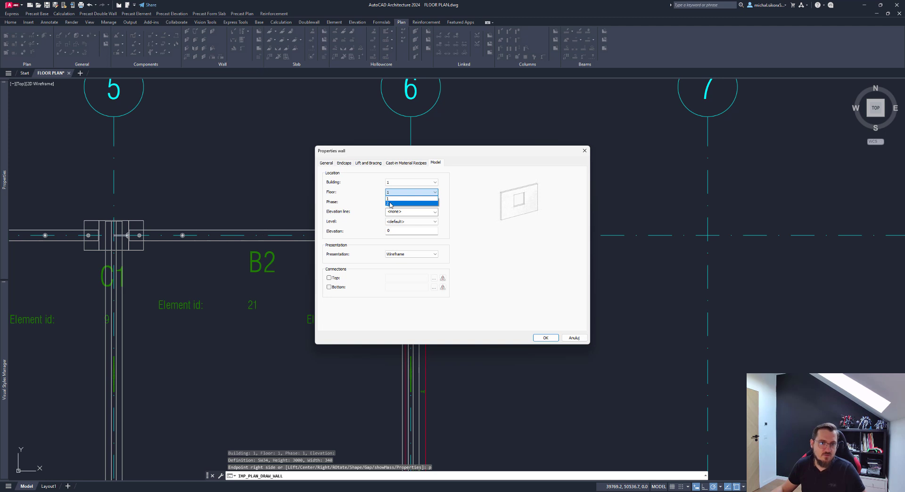
left_click(404, 234)
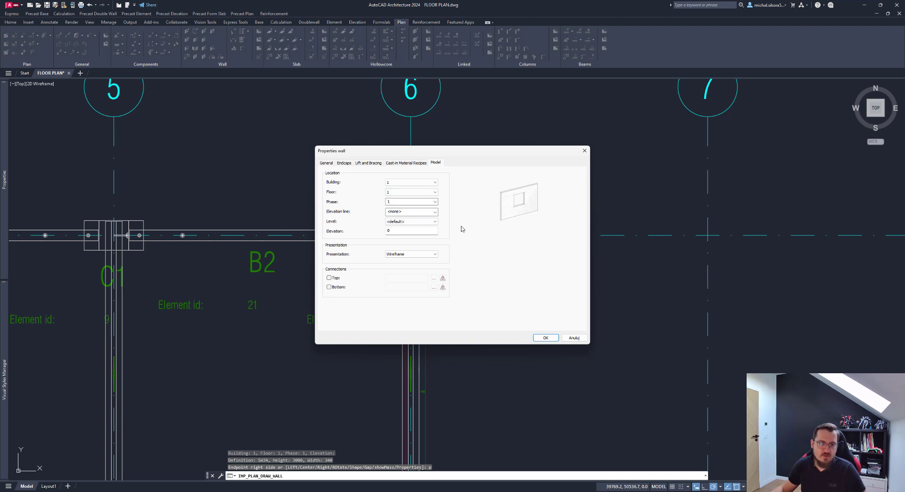
key("Tab")
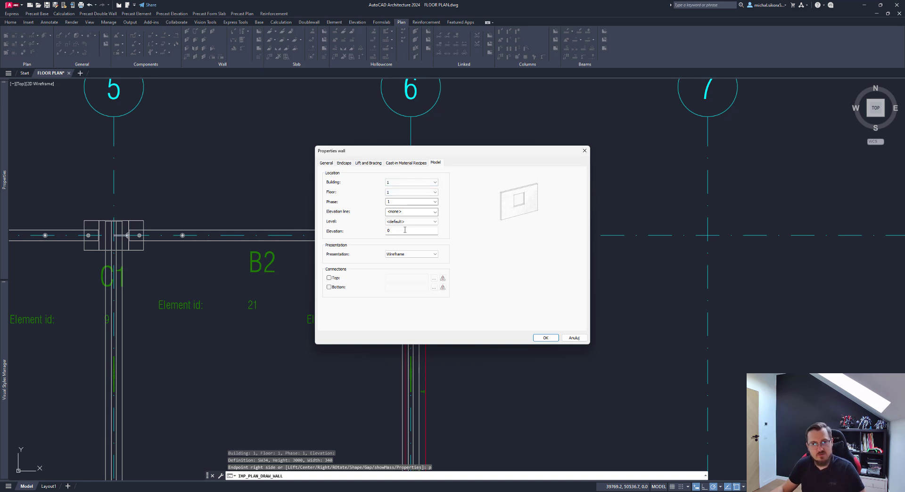
Accept the wall properties with definition SW34 and height 3000 mm, and give the wall being drawn the rotated orientation and centre alignment
left_click(326, 163)
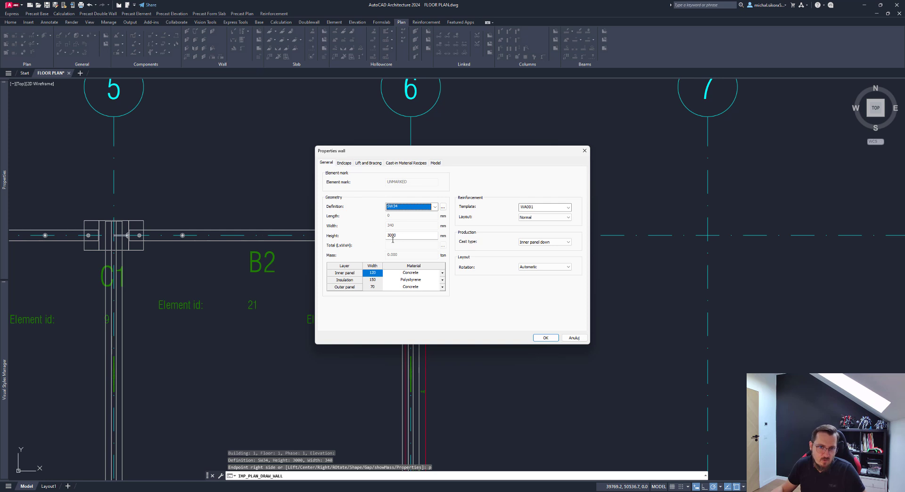
left_click(545, 338)
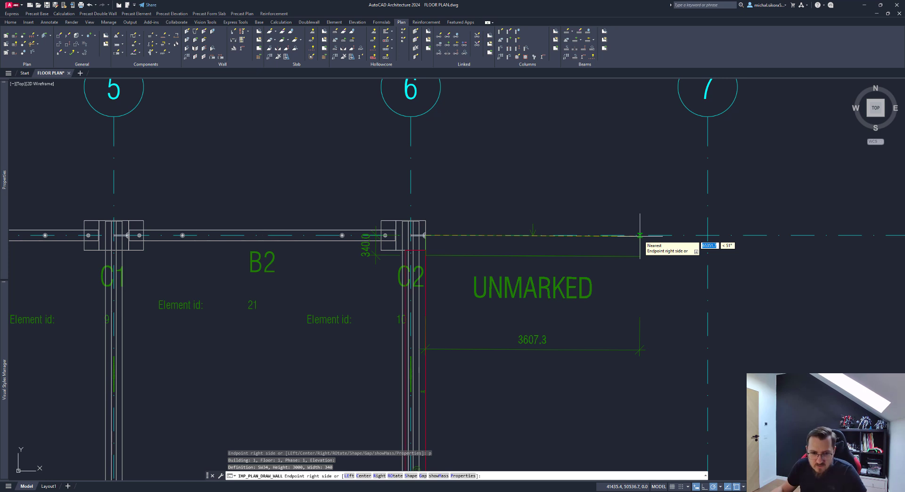
type("r")
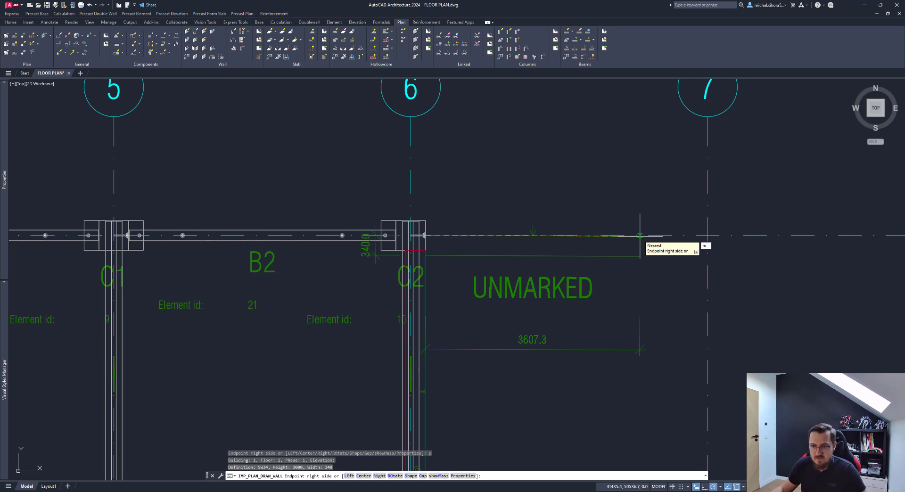
type("o")
key("Return")
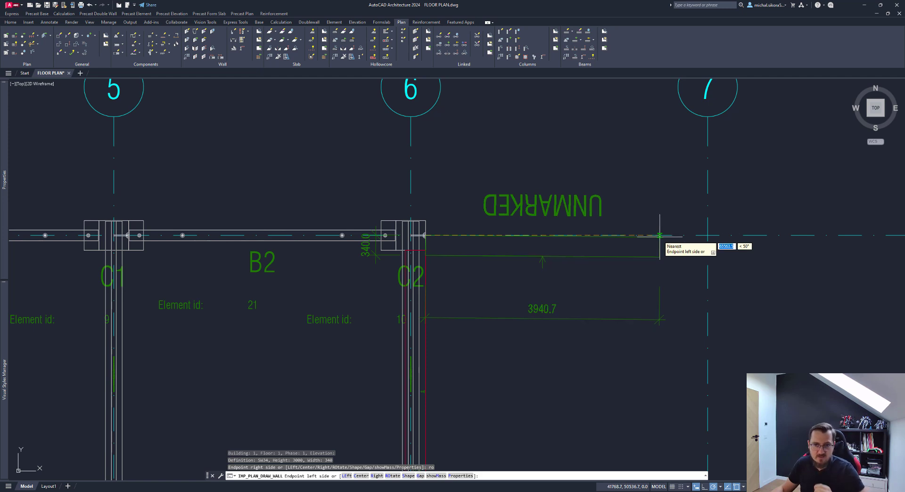
scroll(659, 235, "down", 4)
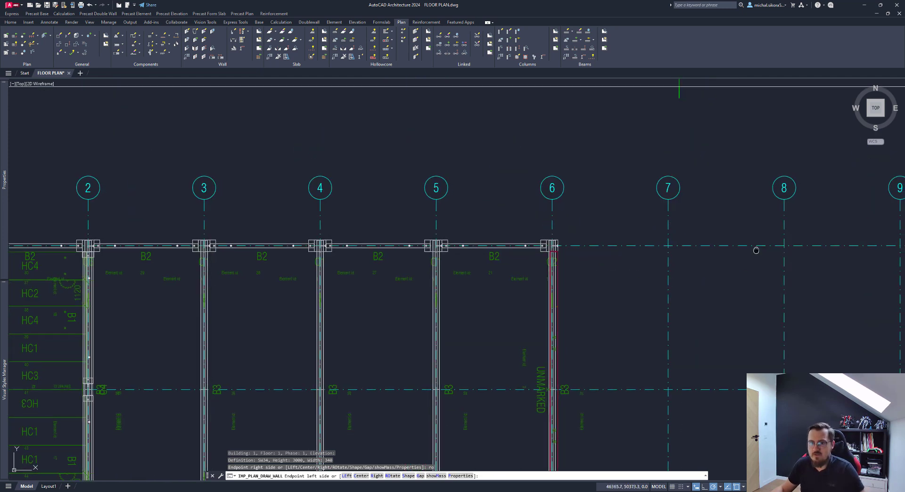
middle_click_drag(756, 250, 696, 242)
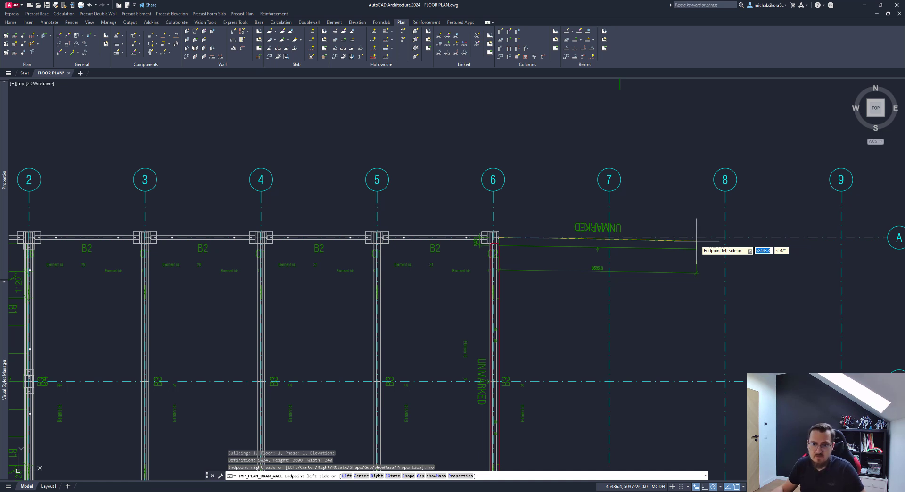
type("c")
key("Return")
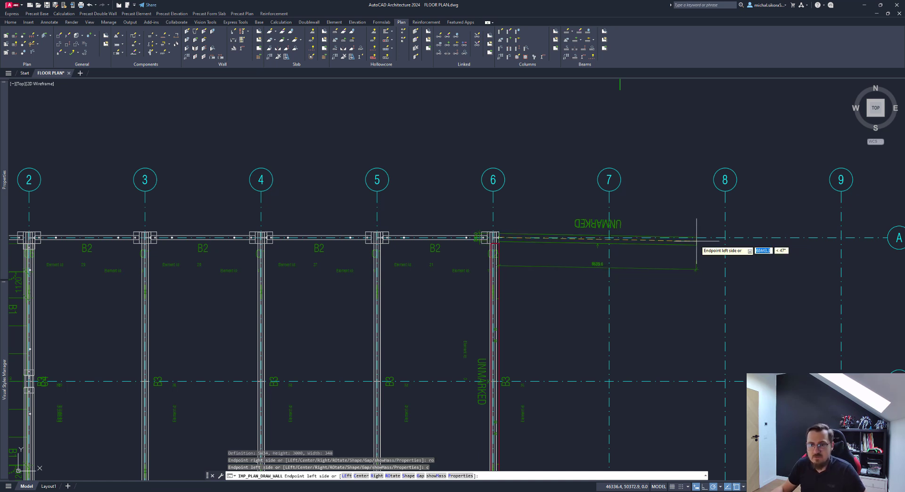
End the wall on axis A at grid line 9, and undo that segment
left_click(841, 237)
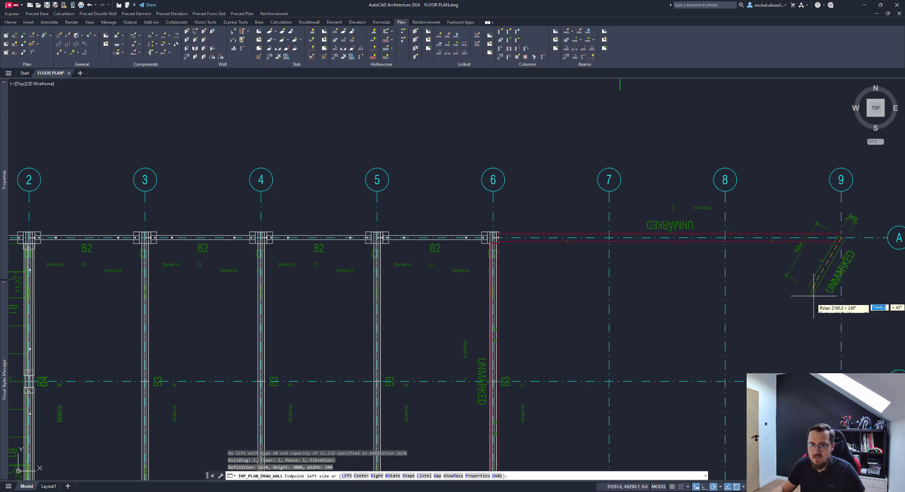
middle_click_drag(813, 296, 655, 255)
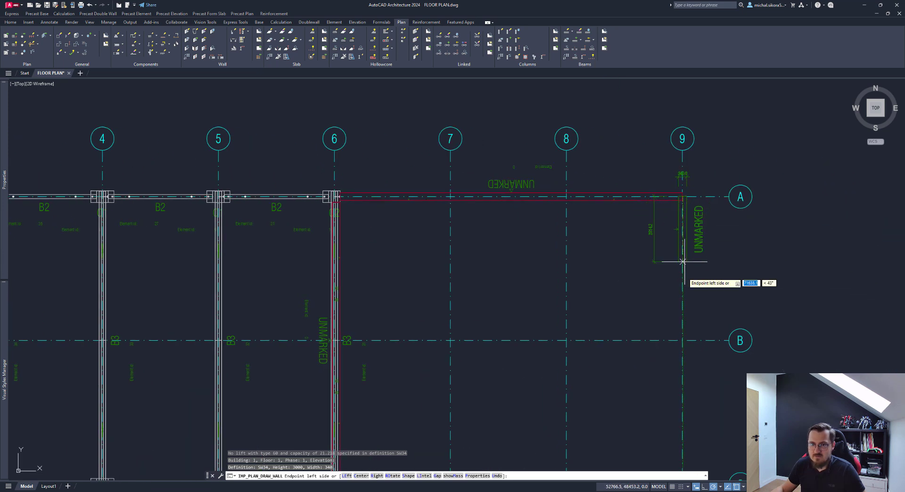
middle_click_drag(679, 364, 659, 196)
scroll(674, 290, "down", 2)
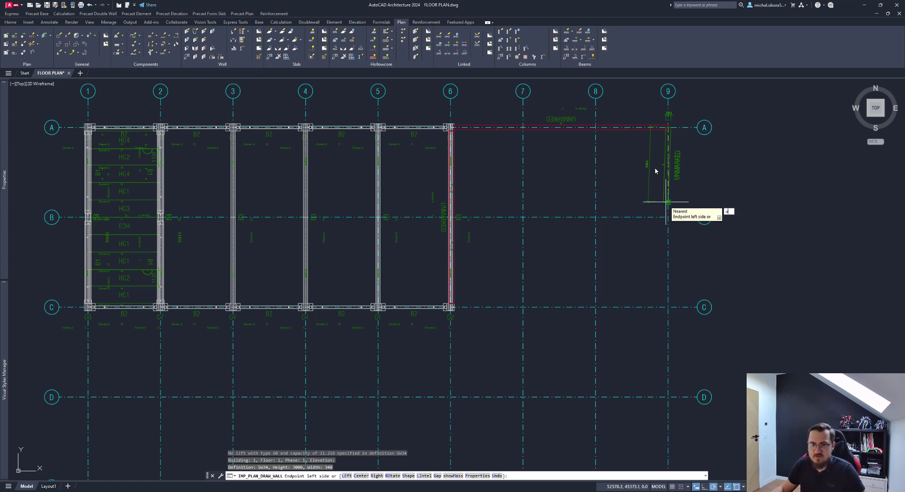
scroll(667, 202, "up", 6)
type("u")
key("Return")
Draw the sandwich wall along axis A to grid line 8 and continue it along grid line 8 to axis C
scroll(634, 181, "down", 8)
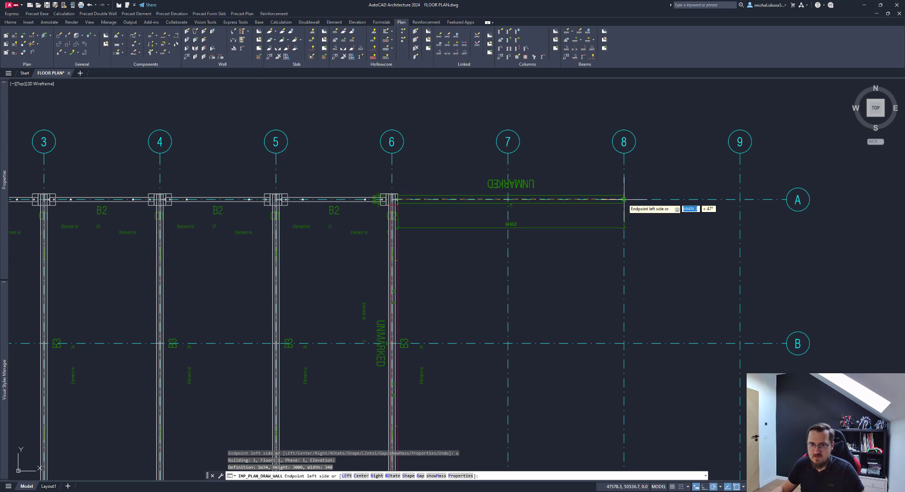
left_click(624, 199)
middle_click_drag(632, 324, 600, 222)
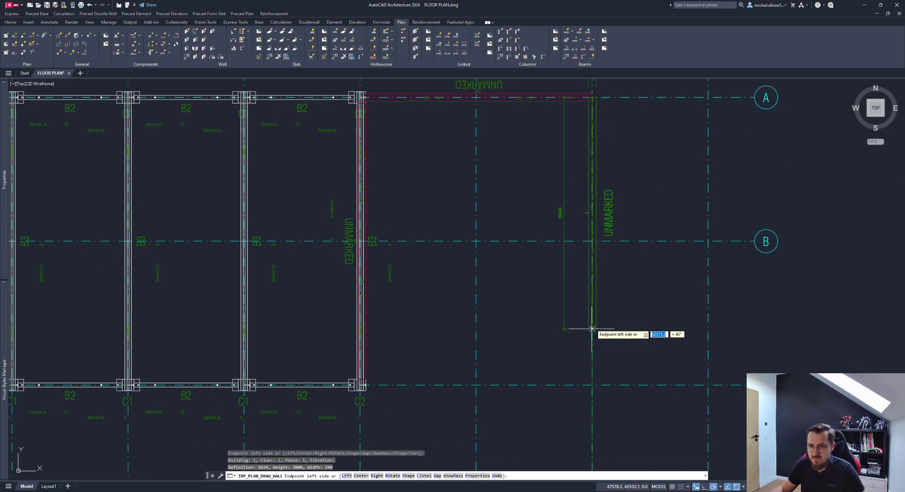
left_click(592, 385)
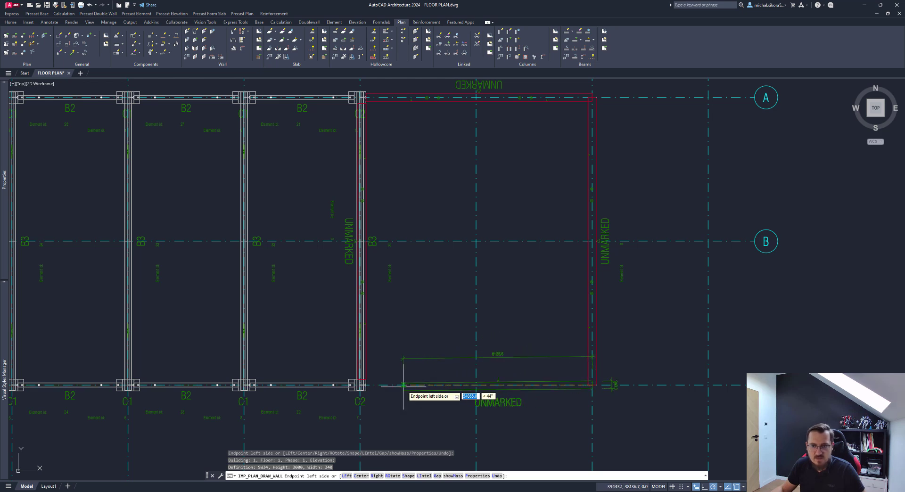
Draw the closing wall along axis C from grid line 8 to the outer face of the grid 6/C column, and end the wall command
scroll(364, 384, "up", 2)
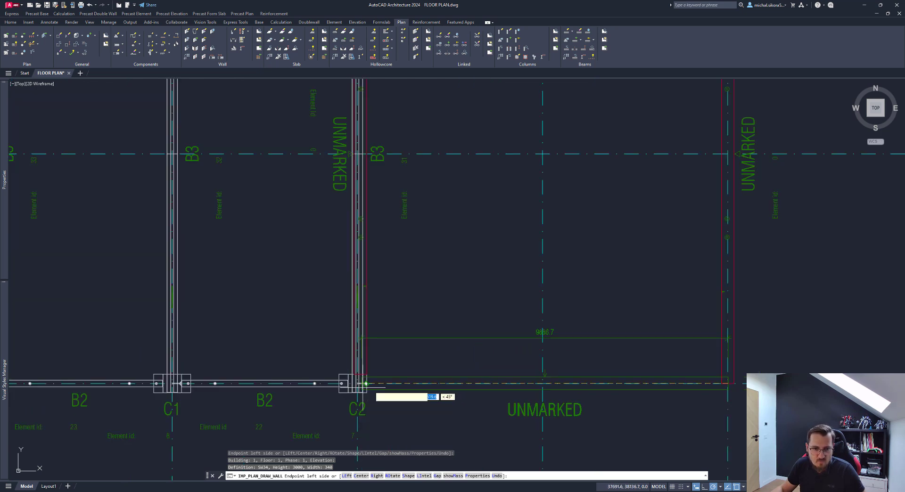
scroll(364, 383, "up", 5)
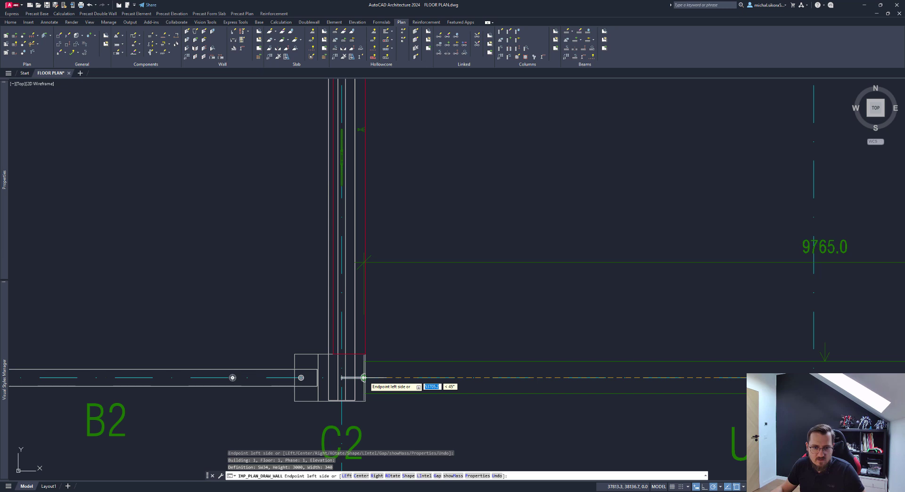
scroll(363, 378, "up", 2)
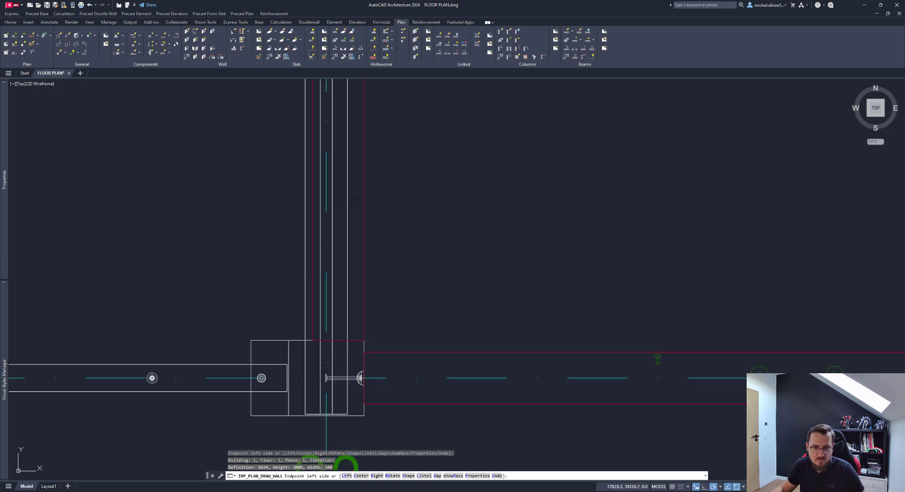
scroll(401, 375, "down", 5)
scroll(486, 304, "down", 4)
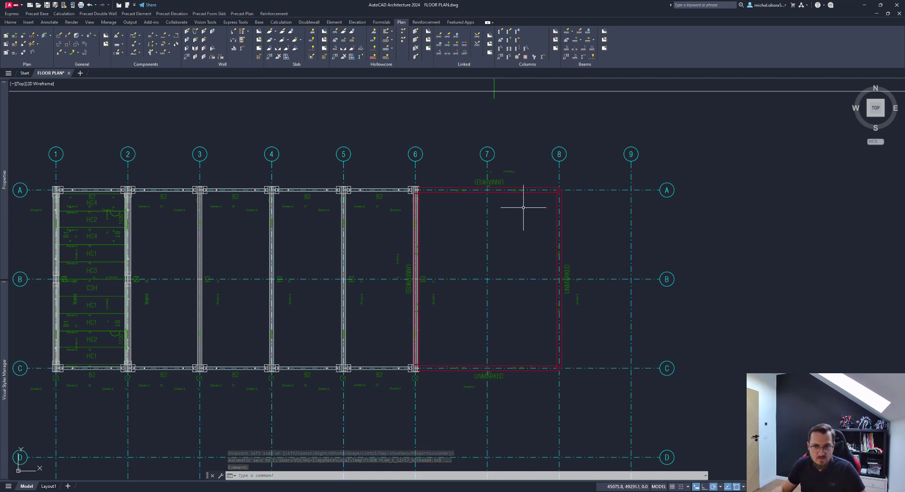
scroll(509, 226, "up", 2)
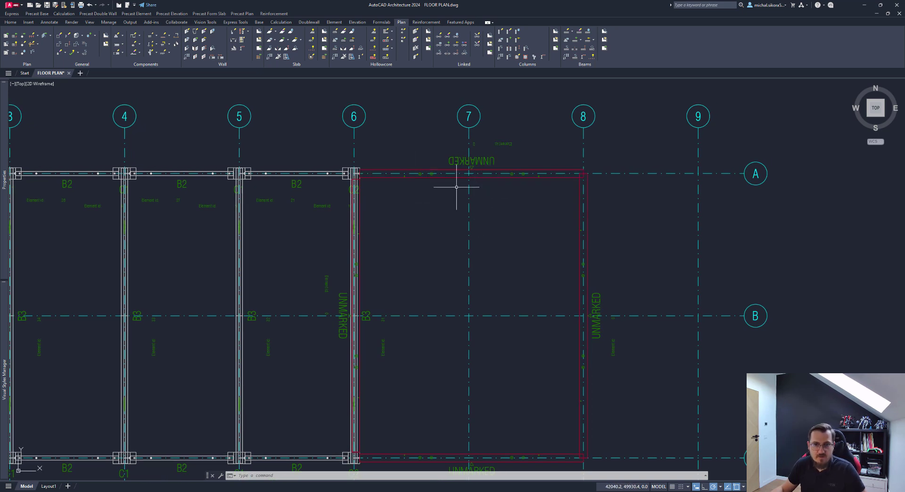
Flip the sandwich wall on axis A between grid lines 6 and 8, and finish editing it
mouse_move(508, 245)
middle_mouse_down()
mouse_move(478, 200)
mouse_move(482, 219)
middle_mouse_up()
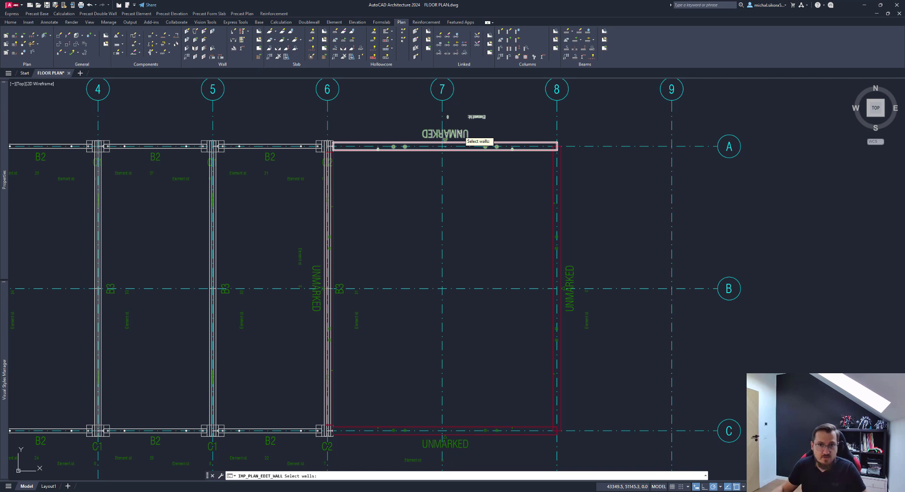
left_click(463, 143)
key("Return")
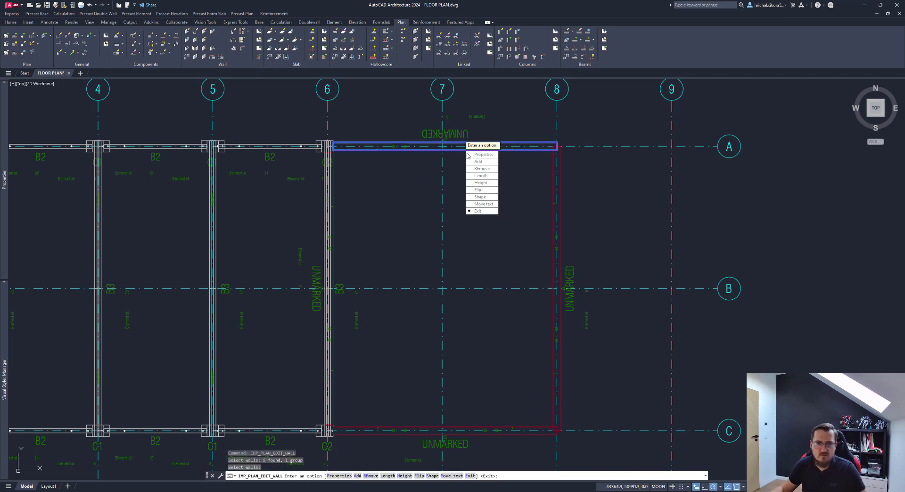
left_click(480, 189)
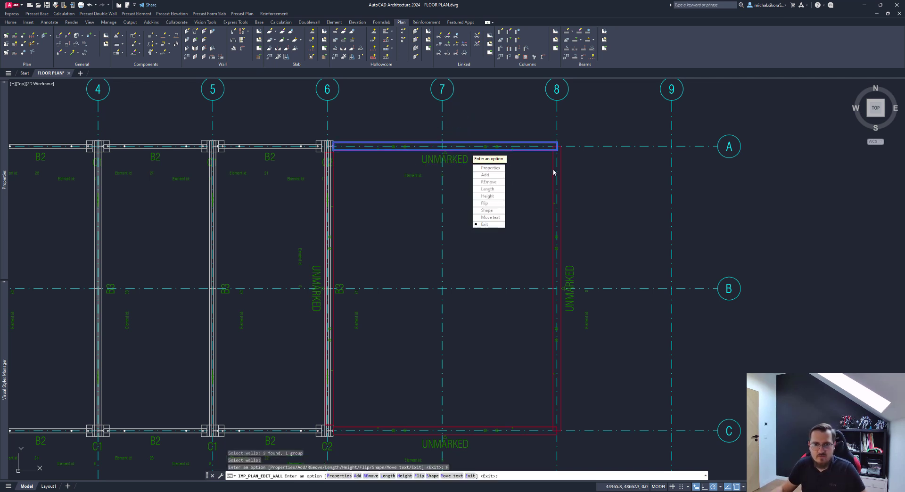
left_click(485, 224)
Begin splitting the walls on axes A and C between grid lines 6 and 8, with a gap of 10
scroll(466, 146, "up", 2)
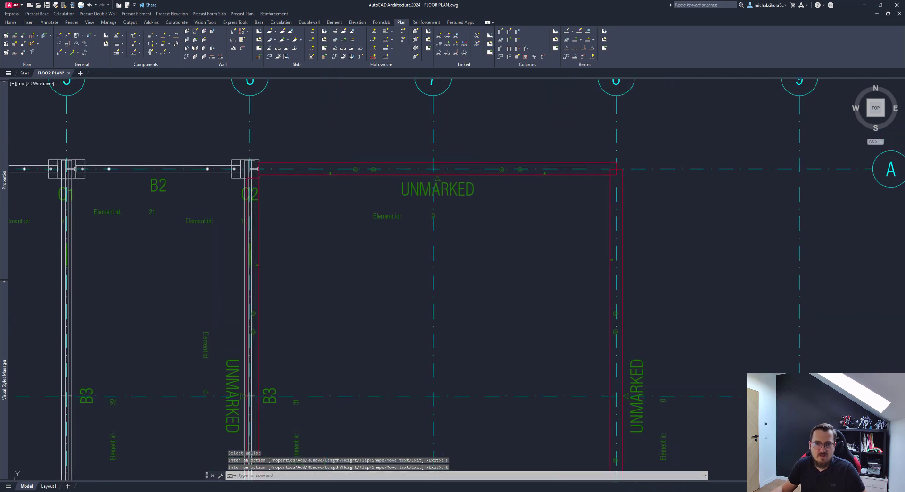
scroll(468, 207, "down", 2)
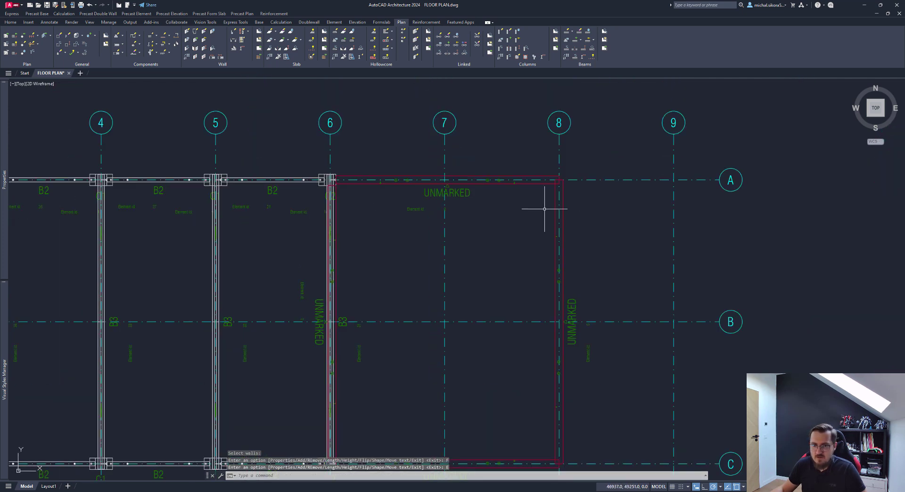
middle_click_drag(472, 227, 466, 200)
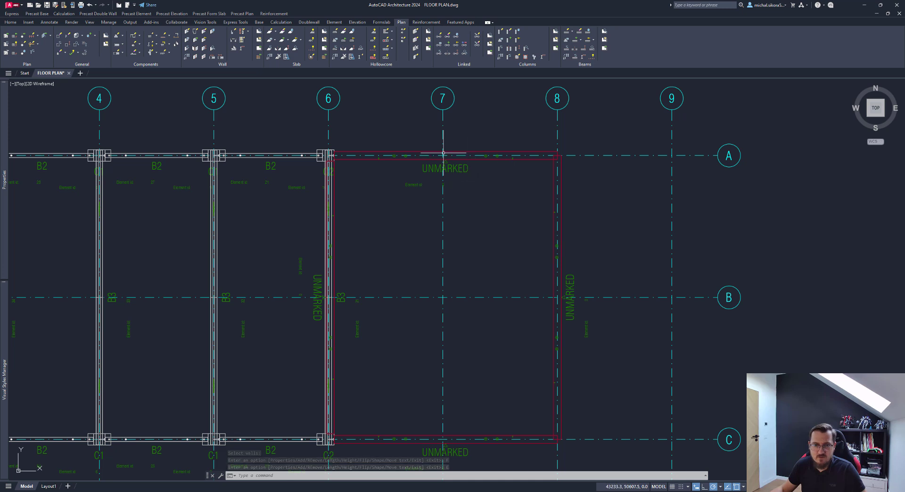
middle_click_drag(374, 189, 405, 207)
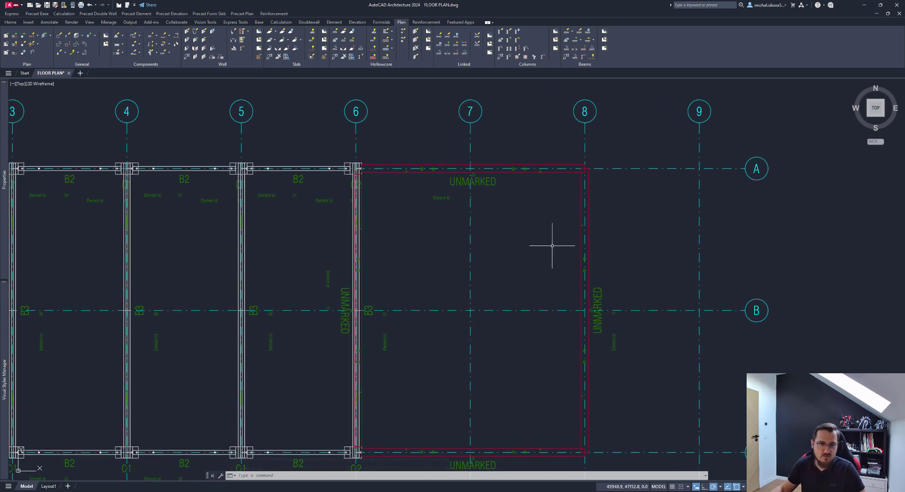
left_click(196, 57)
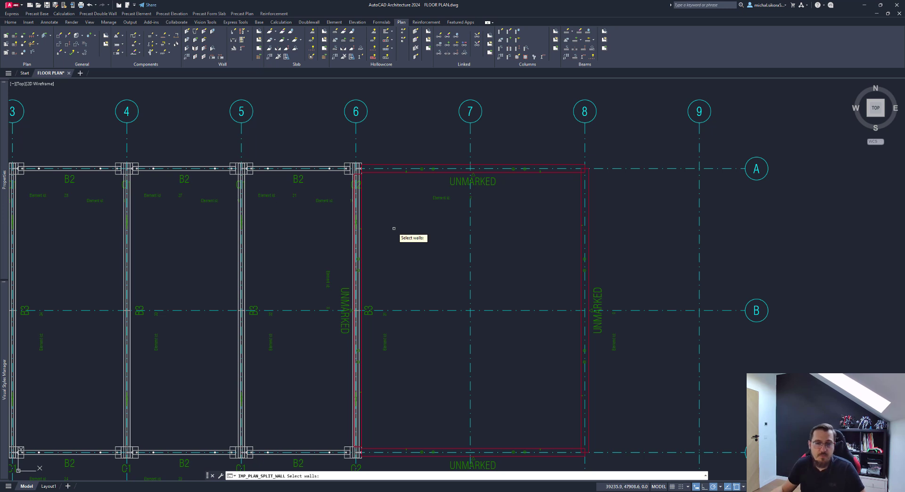
left_click(437, 171)
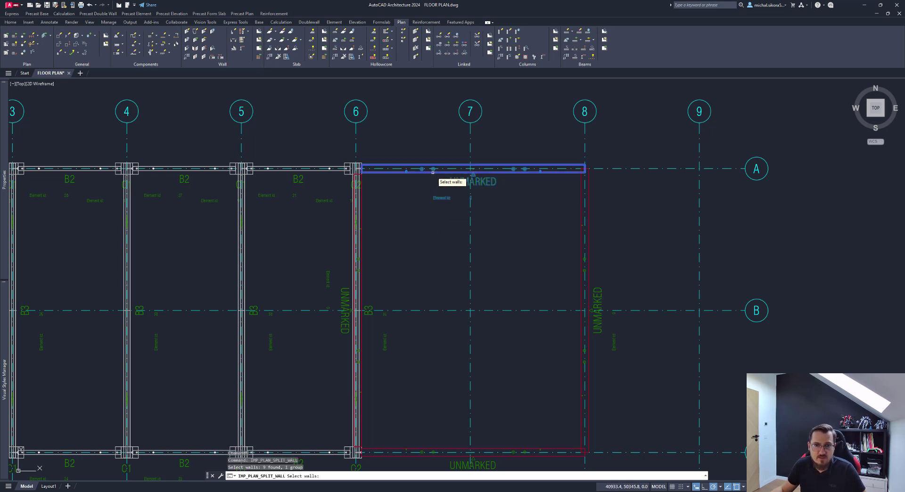
left_click(444, 453)
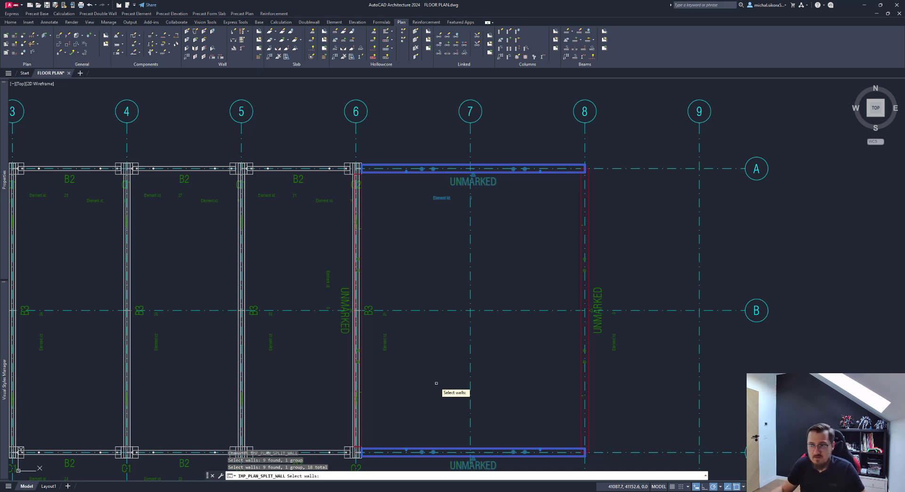
key("Return")
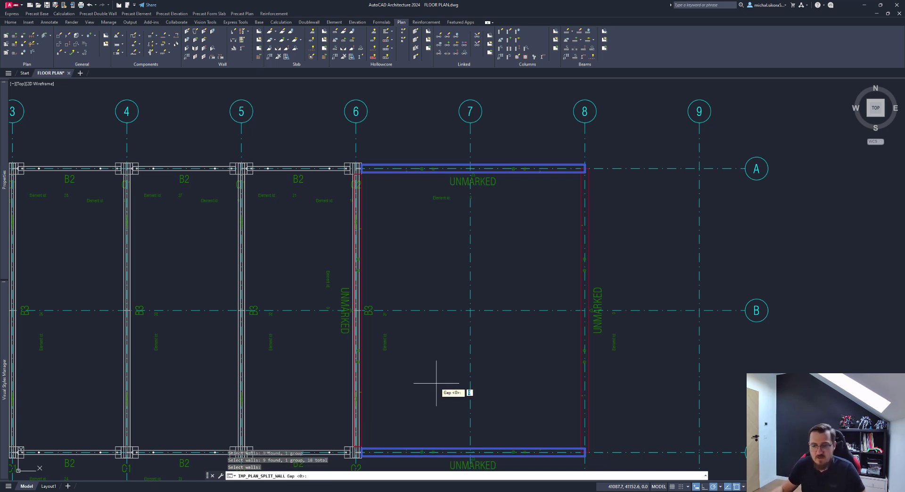
type("10")
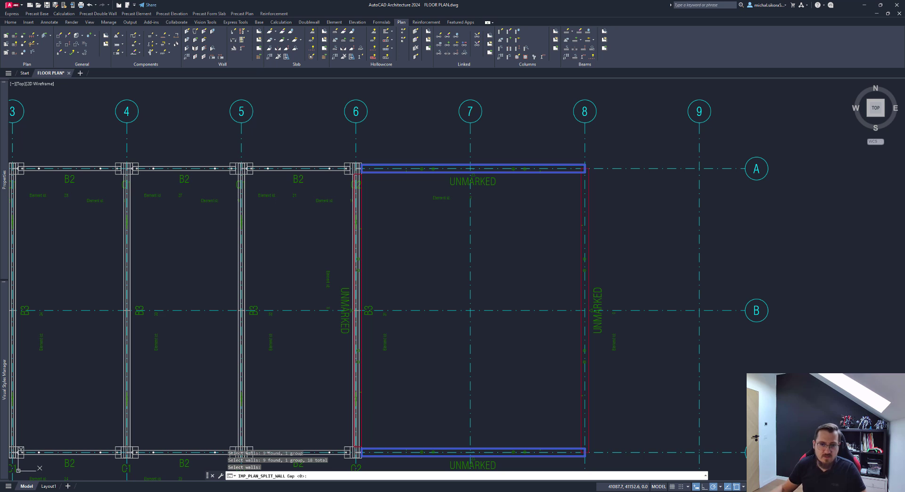
key("Return")
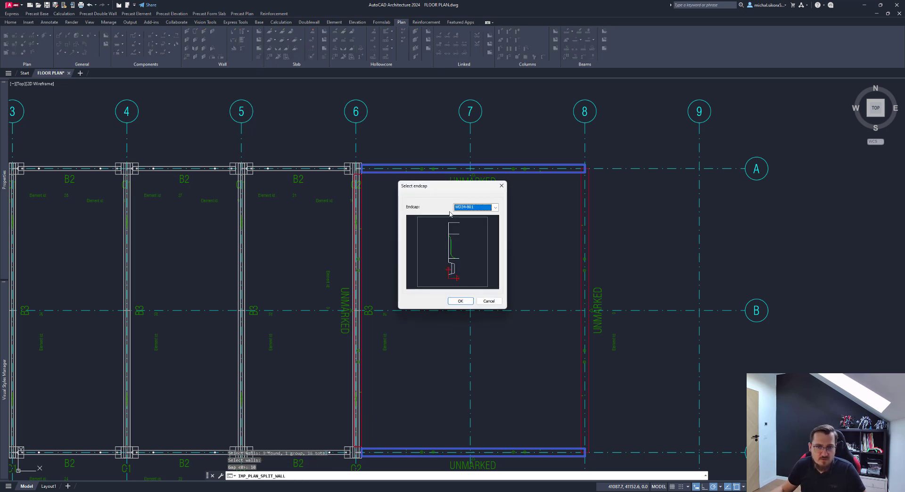
Choose endcap WD34-801 for the split and break both walls at grid line 7
left_click(495, 207)
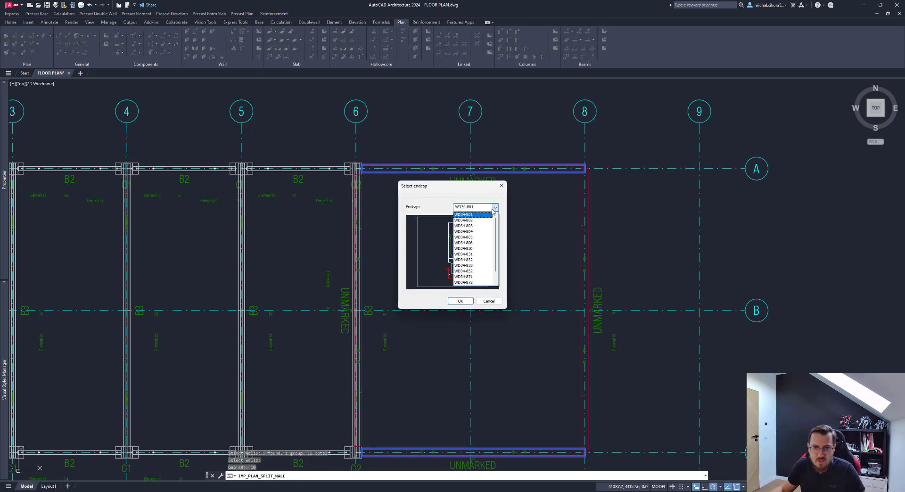
left_click(477, 279)
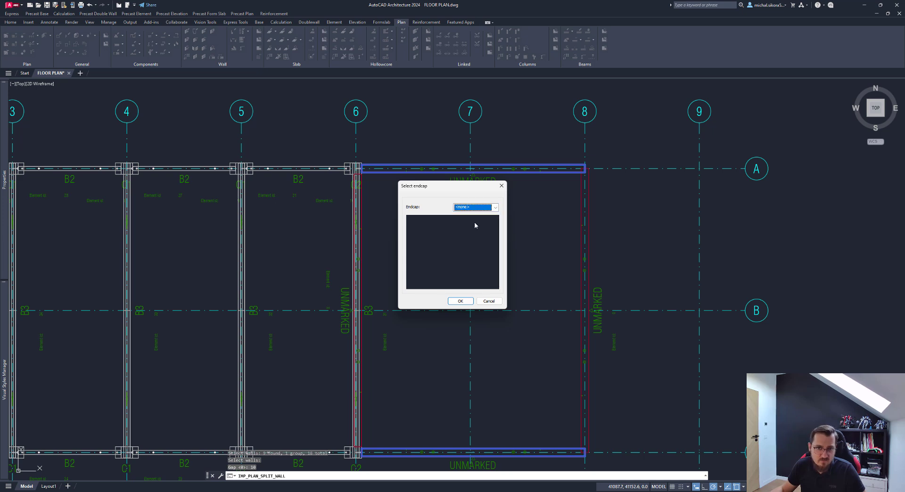
left_click(487, 209)
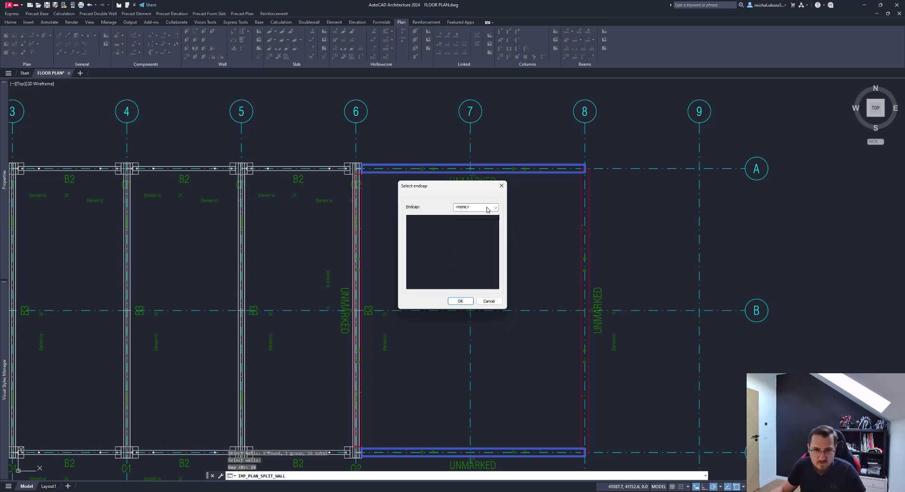
left_click(480, 215)
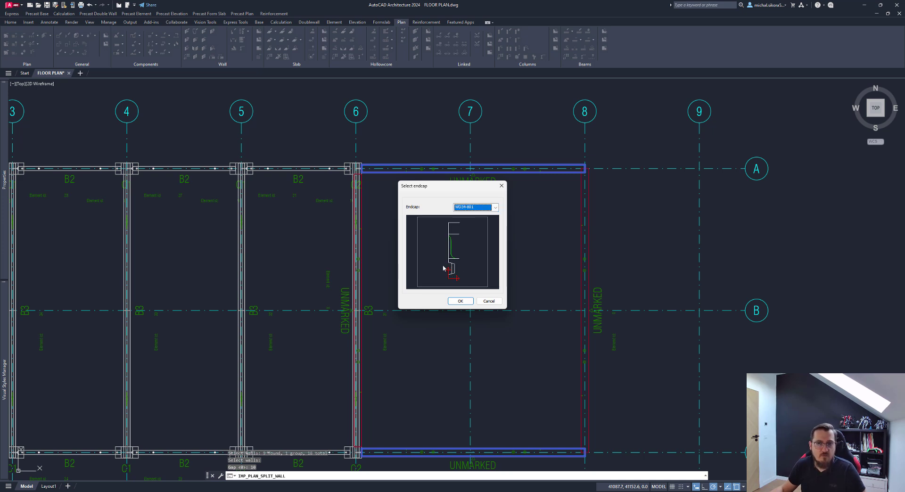
left_click(459, 301)
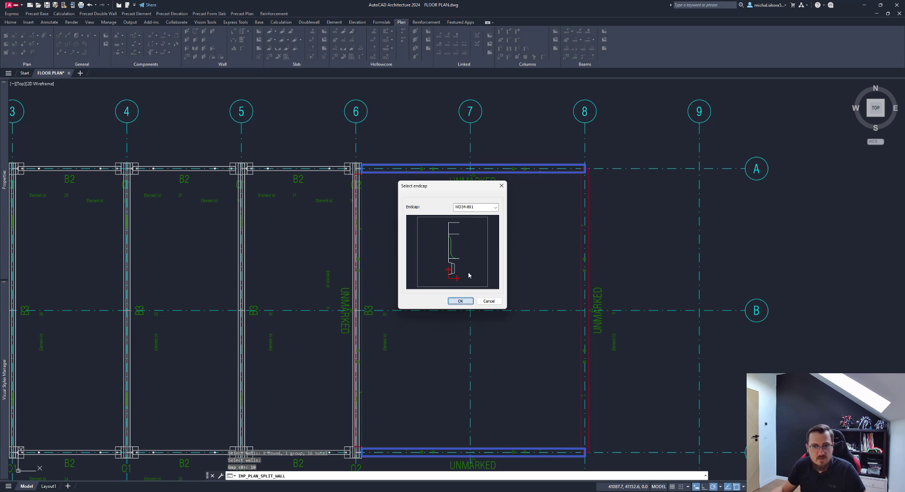
left_click(470, 137)
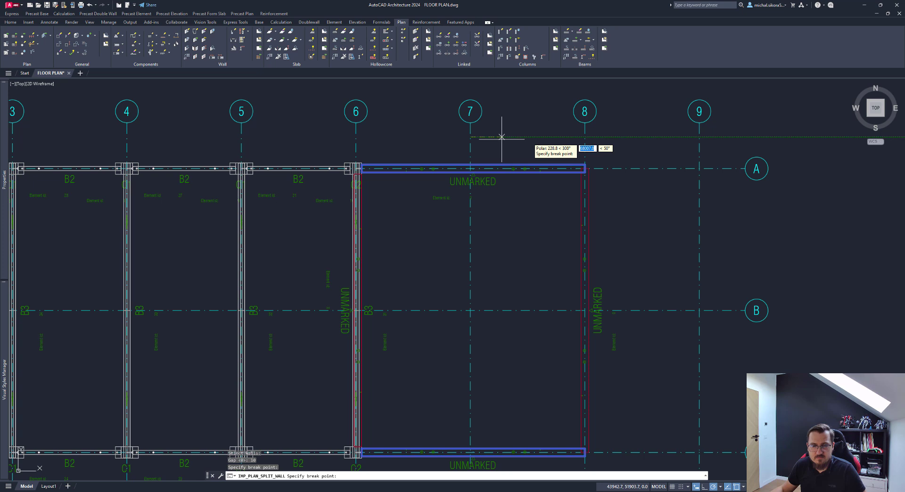
left_click(539, 137)
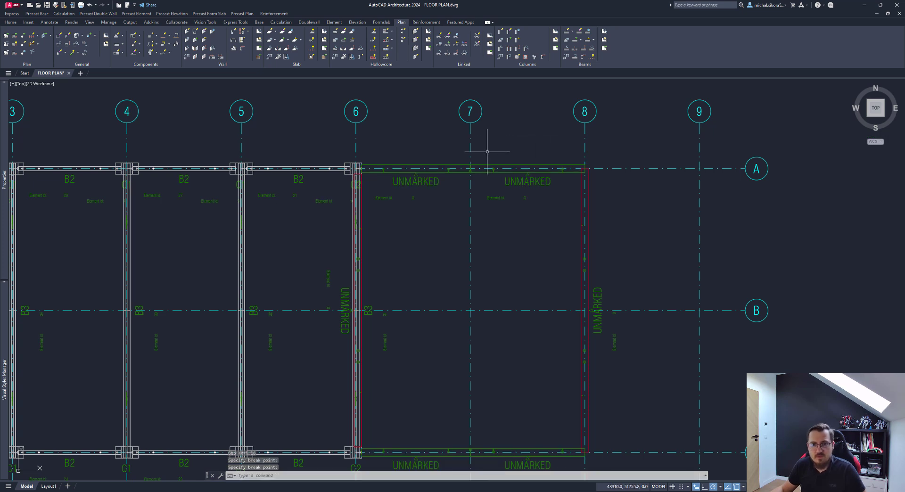
Begin splitting the walls along grid lines 8 and 6 with a gap of 10
scroll(470, 163, "up", 8)
scroll(457, 197, "up", 4)
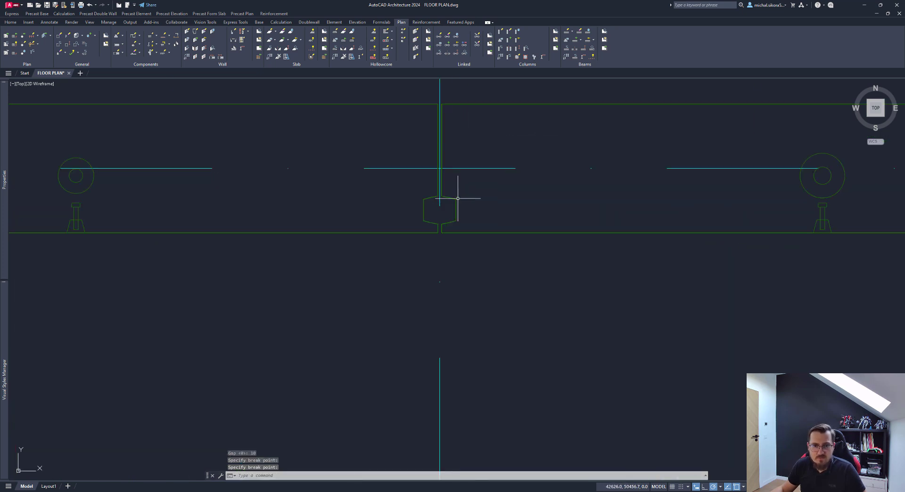
scroll(450, 201, "down", 7)
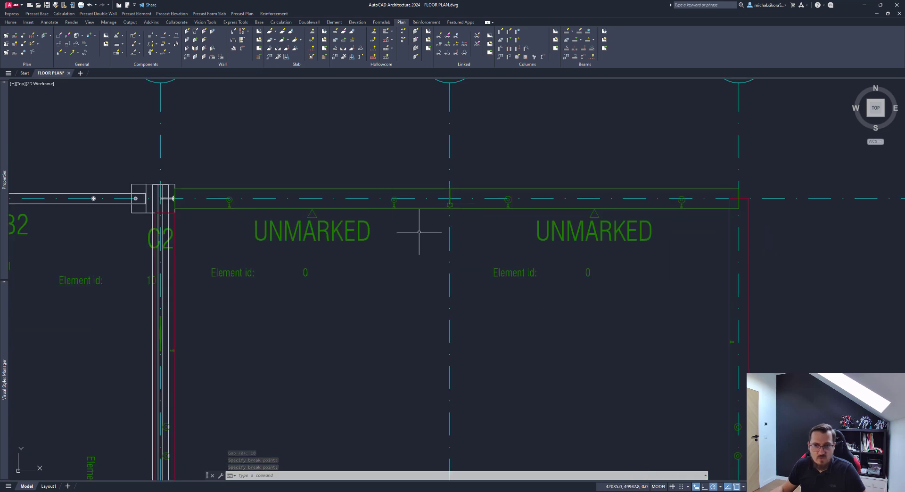
scroll(429, 250, "down", 4)
middle_click_drag(426, 401, 411, 260)
middle_click_drag(410, 172, 404, 264)
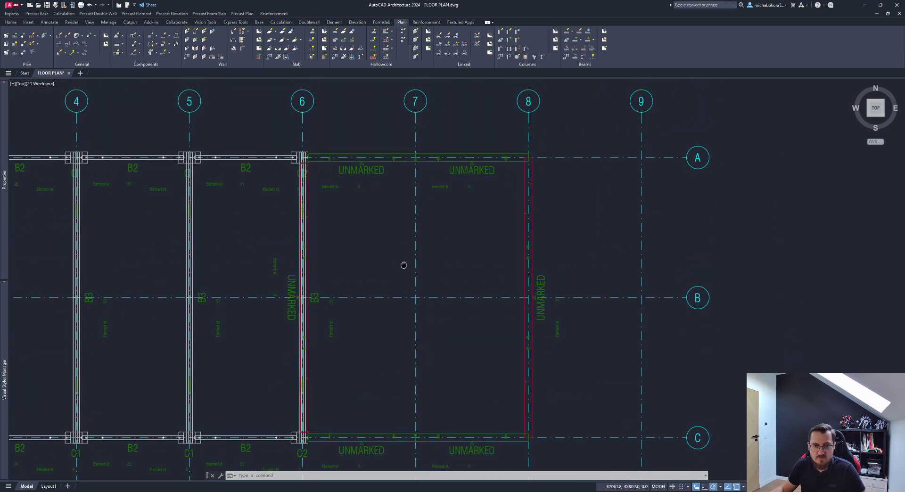
key("Return")
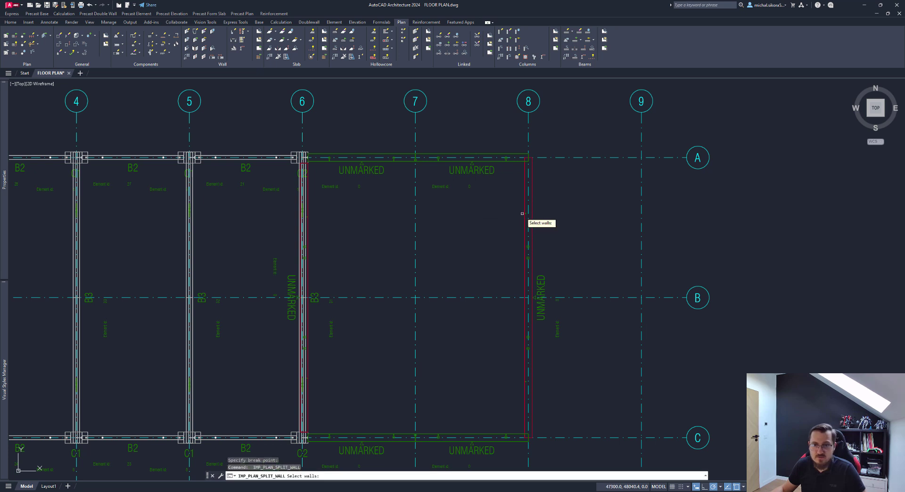
left_click(528, 221)
left_click(549, 240)
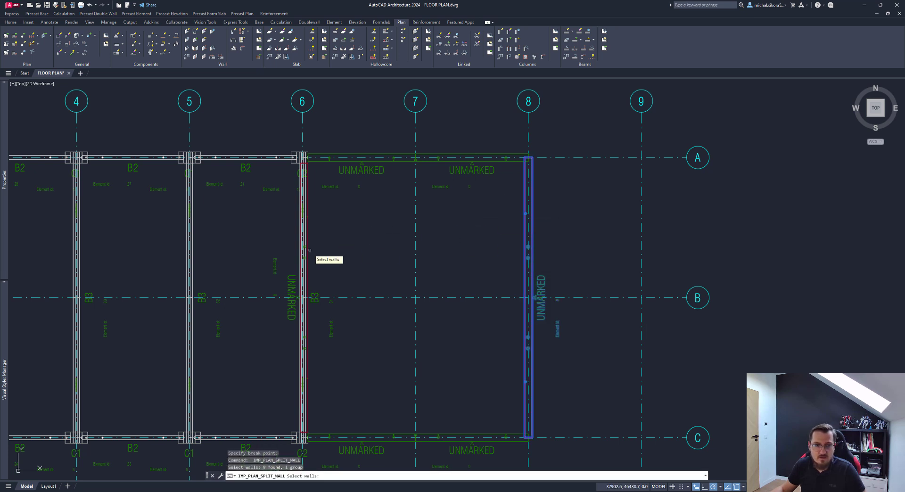
left_click(304, 290)
key("Return")
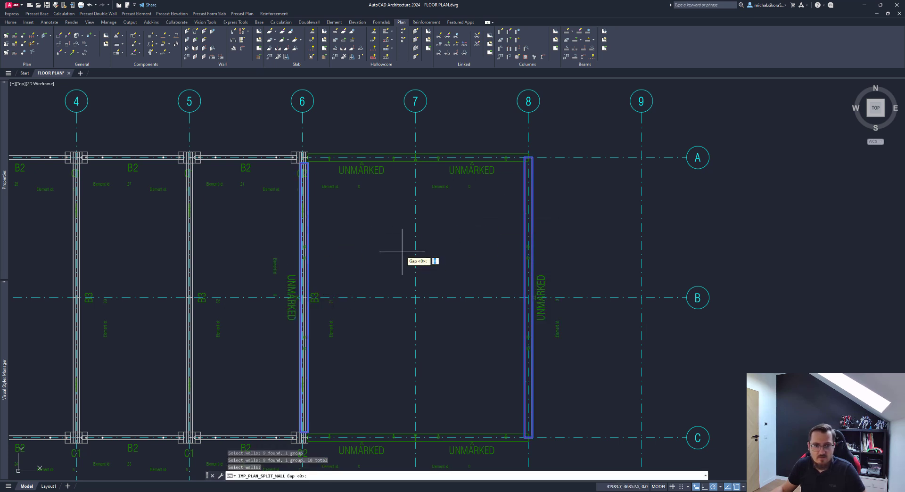
type("10")
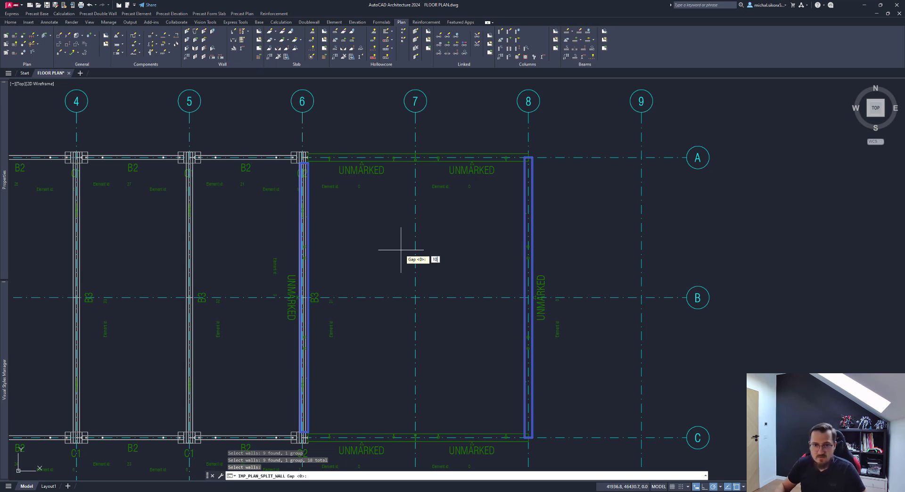
key("Return")
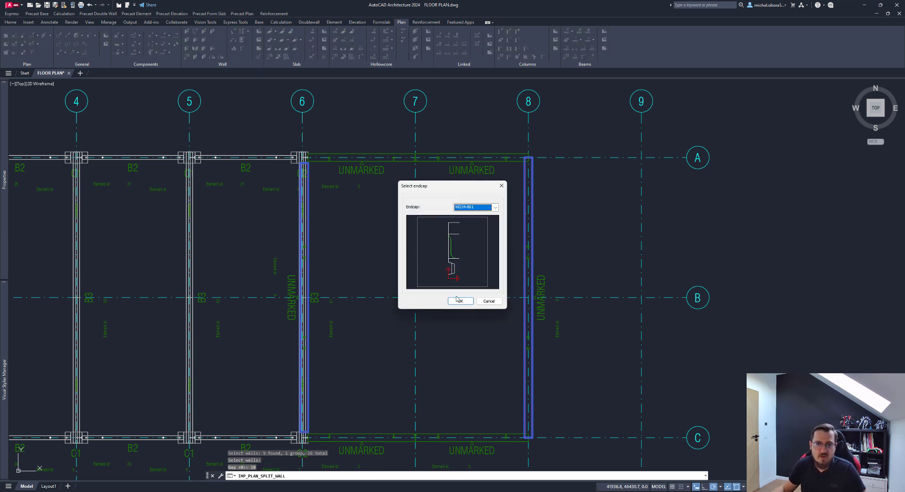
Accept endcap WD34-801 and break the grid line 6 and 8 walls at axis B
left_click(457, 300)
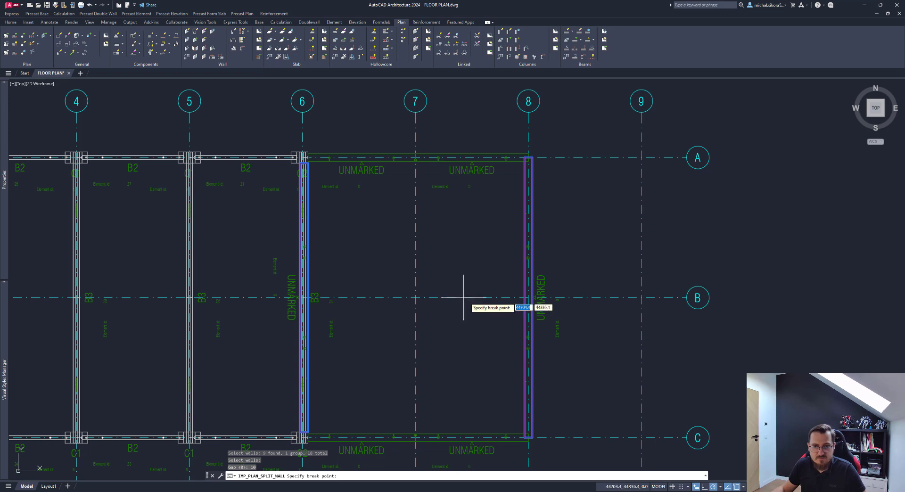
left_click(467, 280)
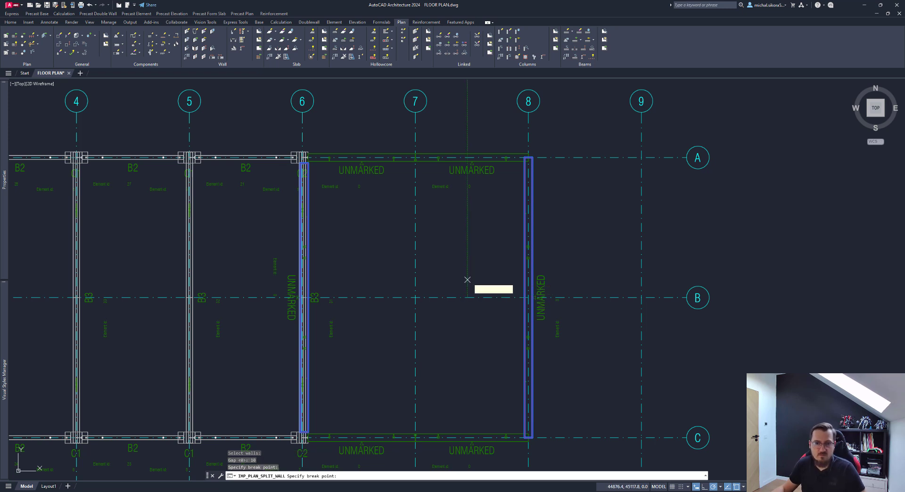
key("Return")
Draw a wall centred on grid line 7 from axis B up to the inner face of the axis A walls
scroll(527, 301, "up", 4)
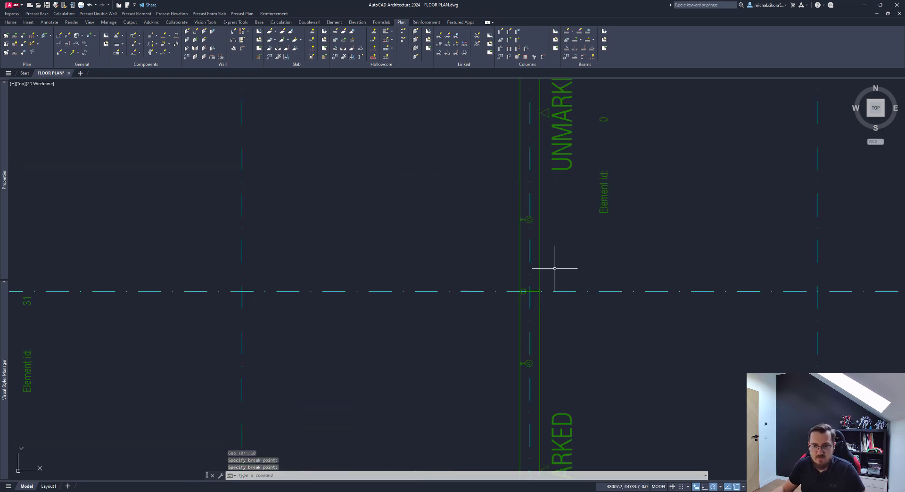
scroll(557, 306, "down", 4)
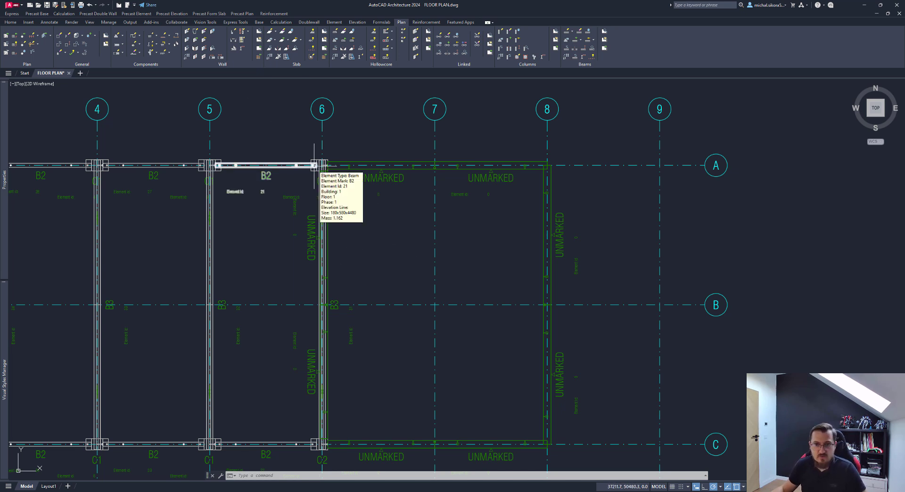
middle_click_drag(416, 141, 405, 166)
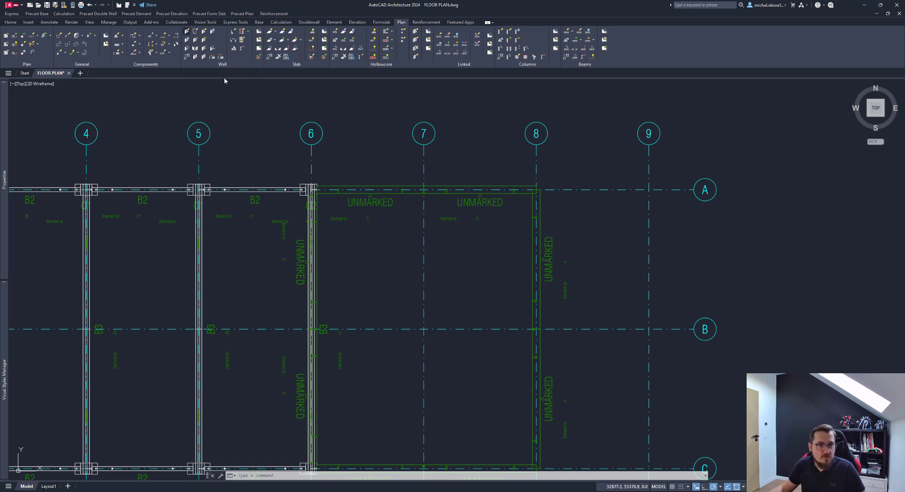
left_click(308, 144)
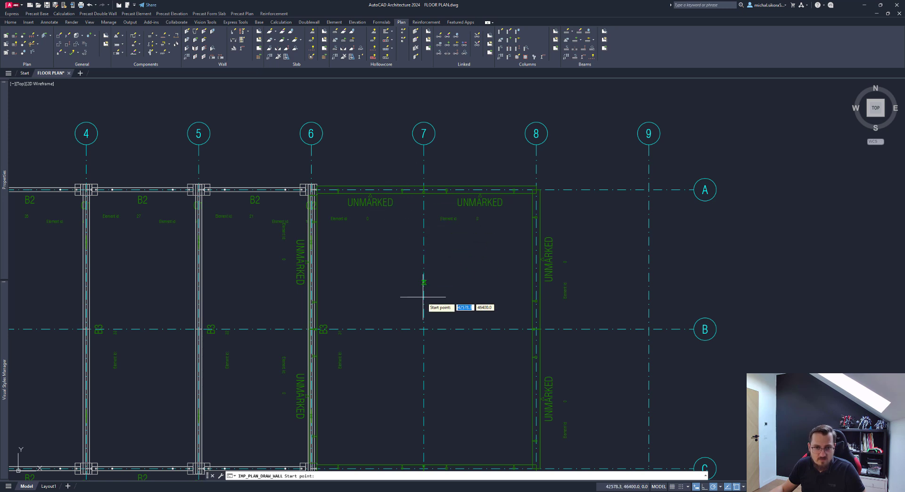
left_click(423, 329)
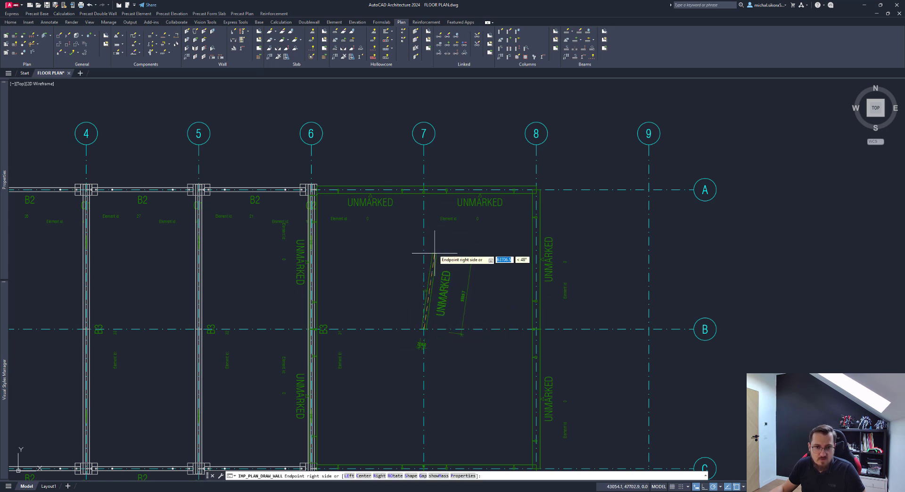
scroll(424, 193, "up", 8)
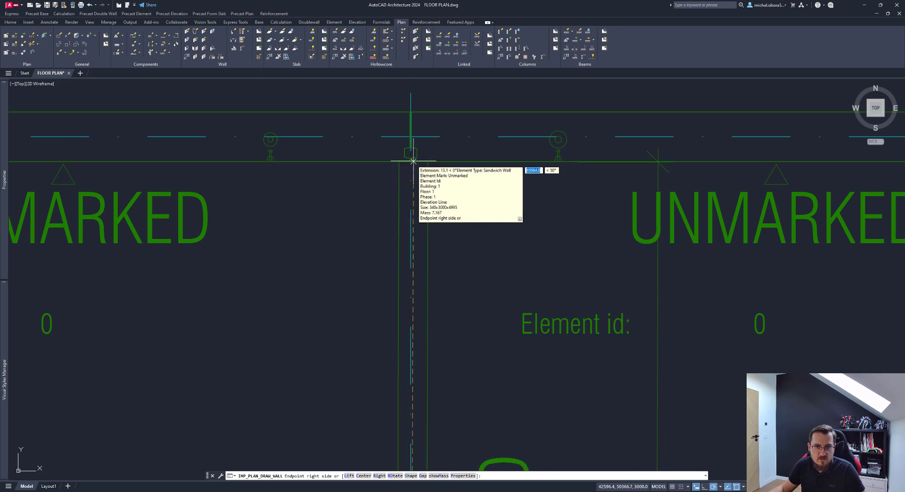
scroll(411, 161, "up", 5)
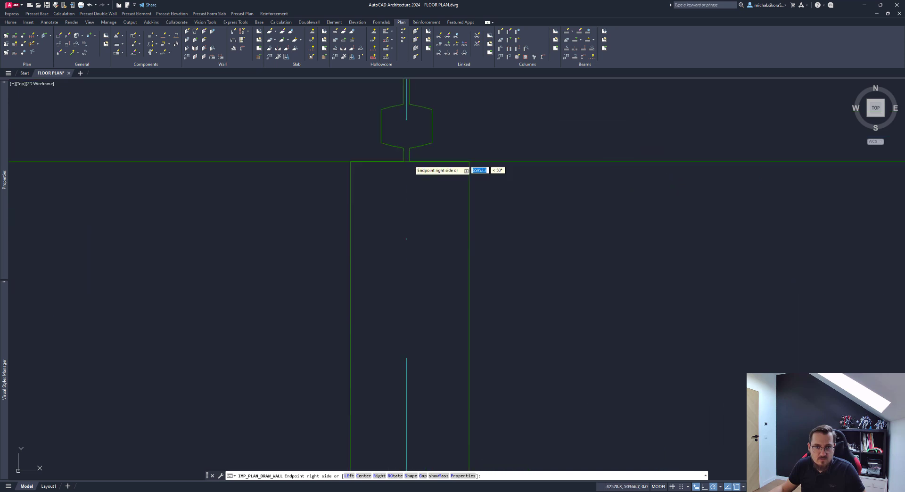
left_click(407, 161)
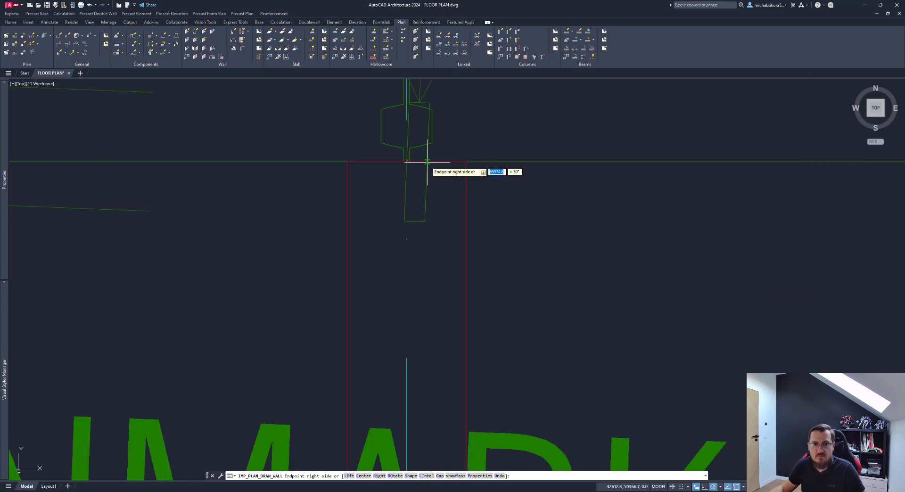
scroll(433, 190, "down", 9)
key("Escape")
scroll(444, 235, "down", 5)
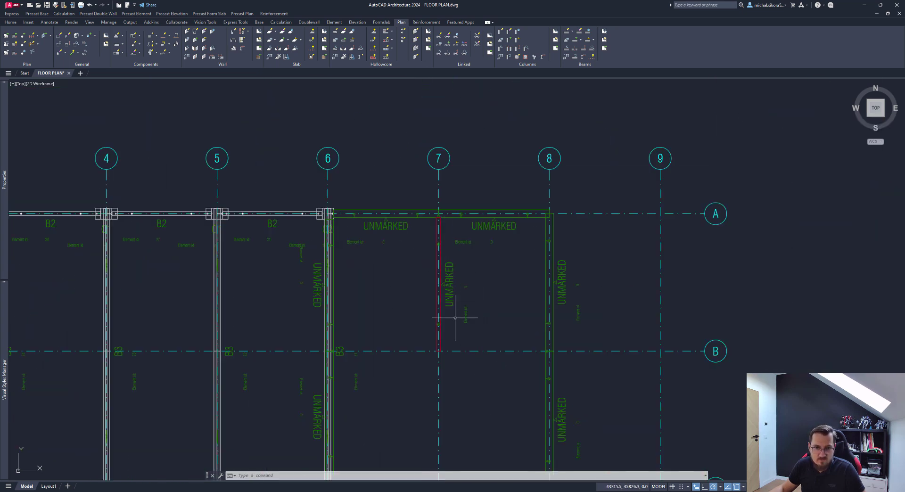
Draw a wall of type Wall along axis B from the grid line 6 wall joint to the inner face of the grid line 8 wall
middle_click_drag(430, 328, 462, 294)
scroll(434, 303, "up", 2)
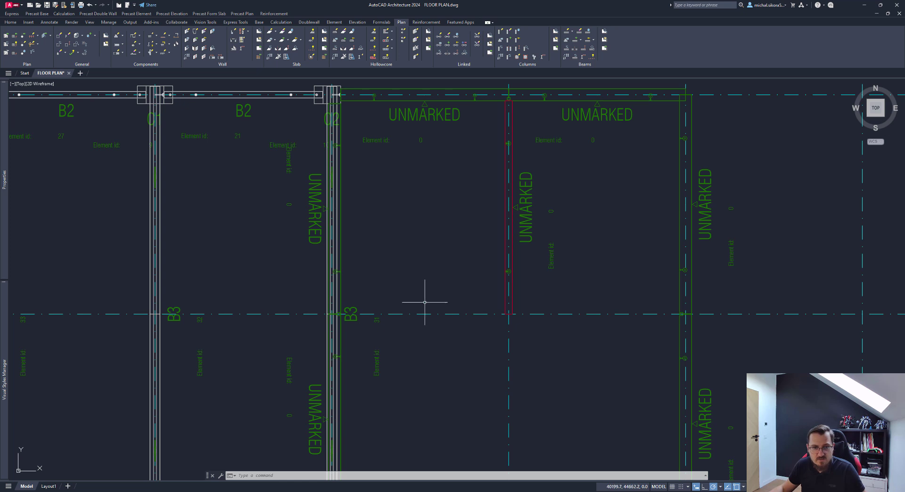
key("space")
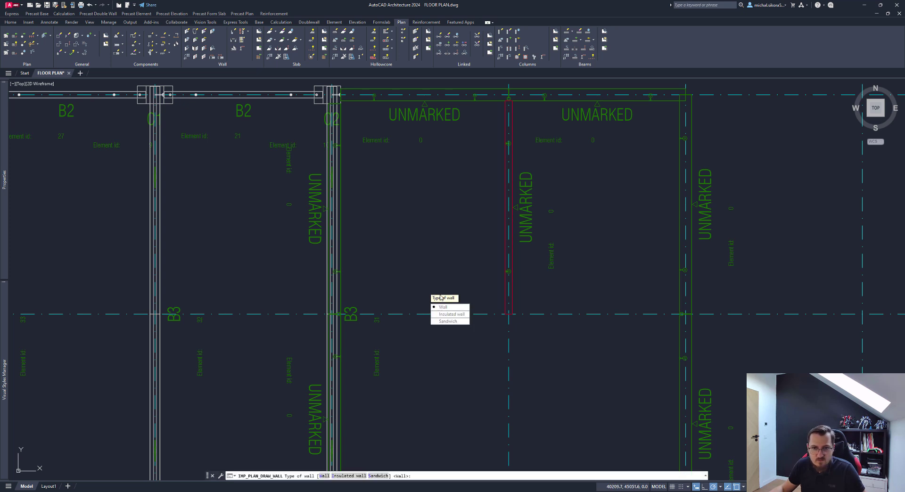
left_click(443, 307)
scroll(348, 309, "up", 4)
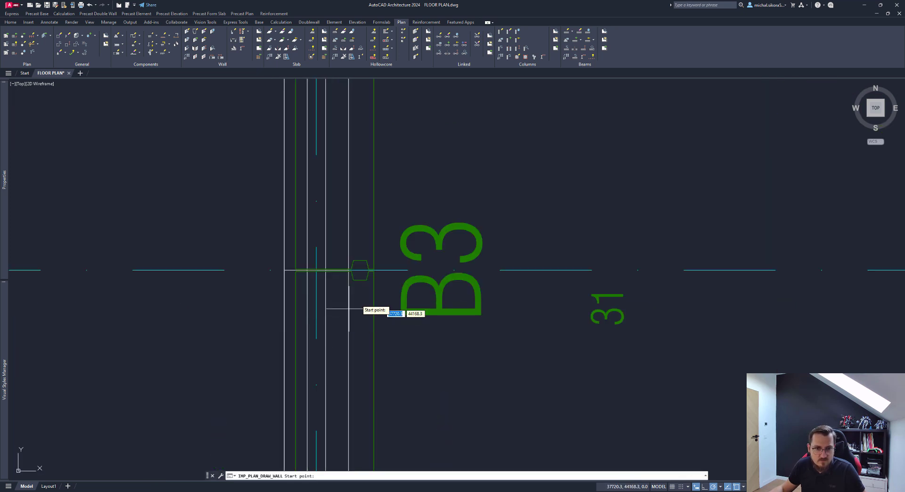
scroll(358, 268, "up", 2)
left_click(355, 269)
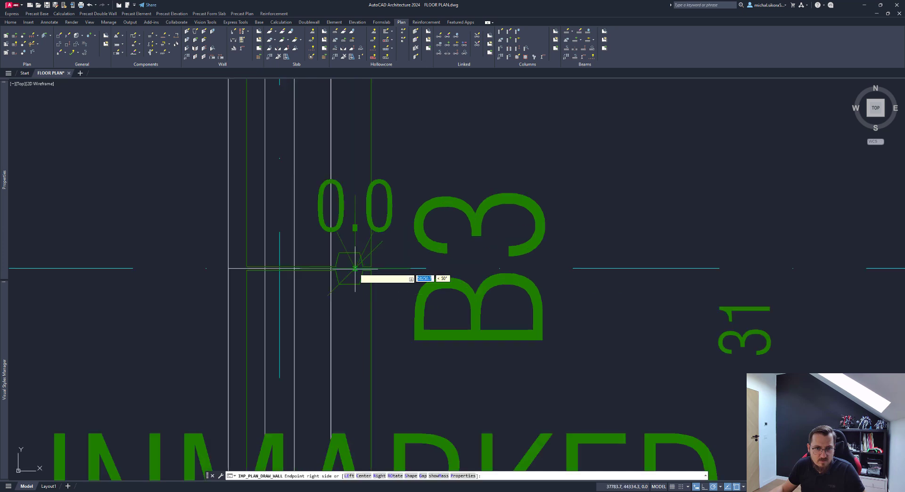
scroll(357, 268, "down", 7)
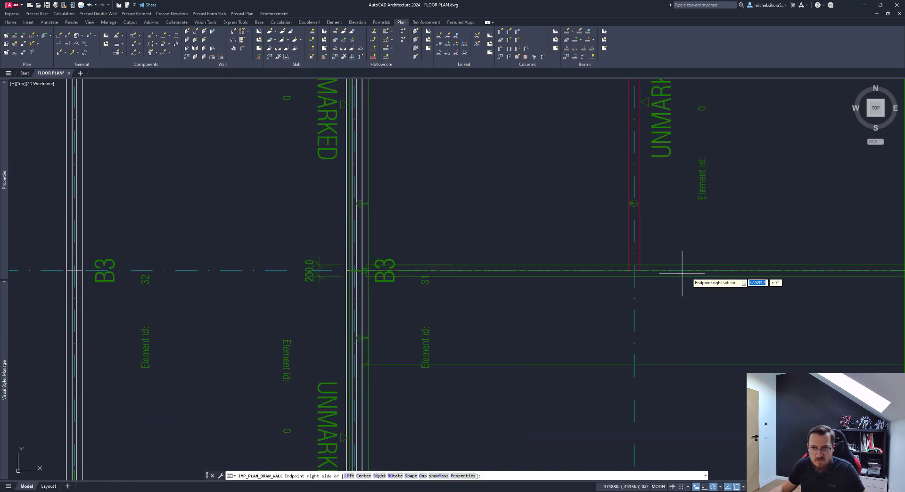
middle_click_drag(681, 273, 359, 300)
scroll(628, 306, "up", 8)
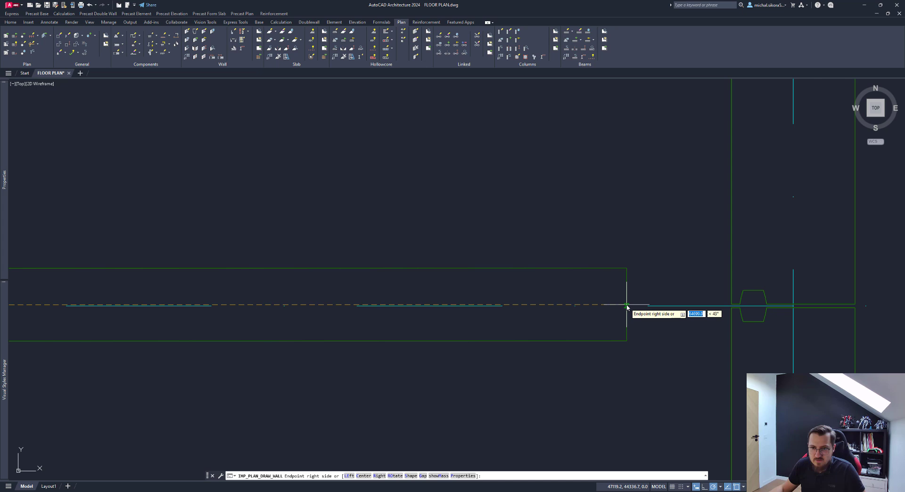
left_click(734, 301)
scroll(735, 304, "down", 3)
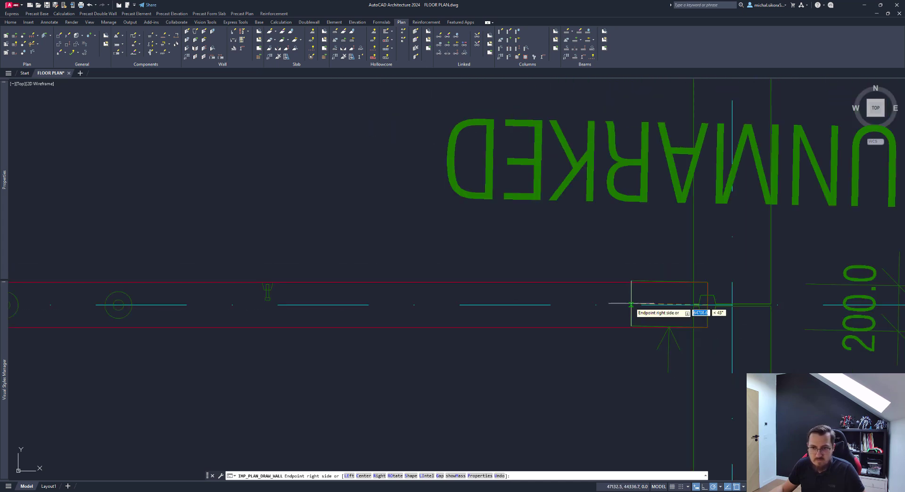
key("Return")
scroll(632, 304, "down", 9)
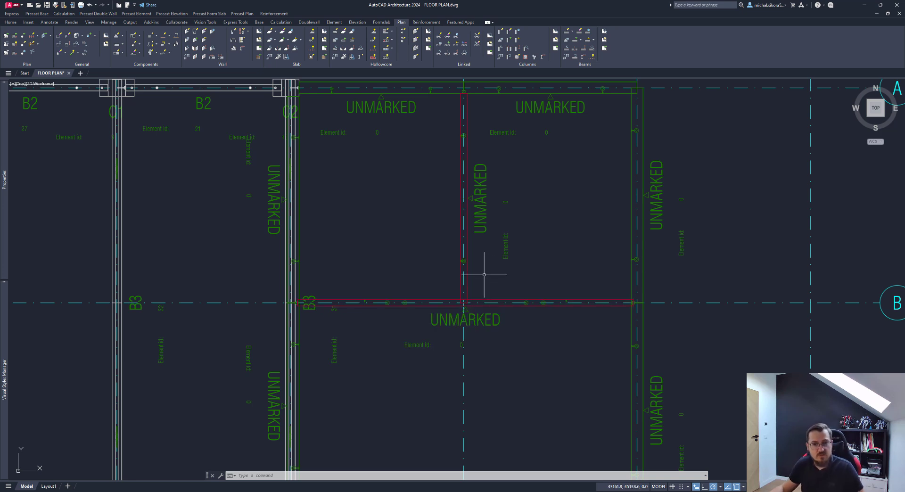
Draw a horizontal helper line just above axis B from the grid line 6 wall's inner face, perpendicular to the grid line 7 wall
scroll(323, 274, "up", 2)
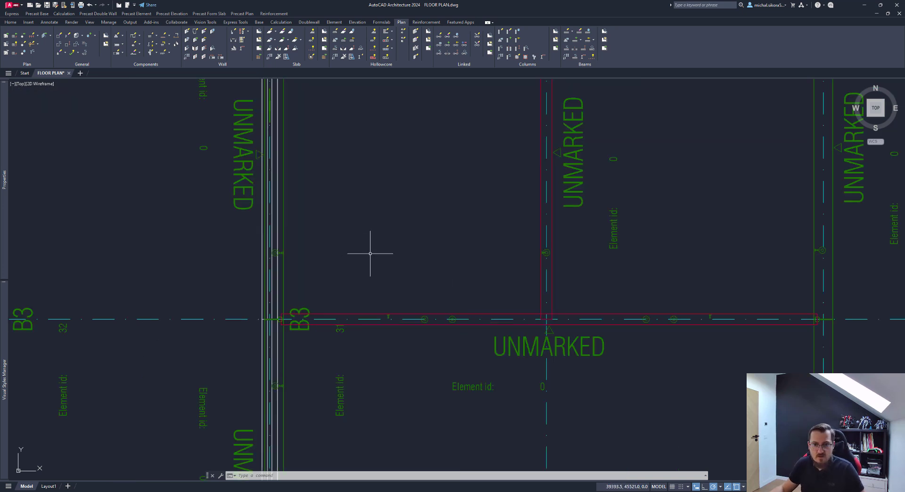
middle_click_drag(369, 252, 364, 261)
type("l")
key("Return")
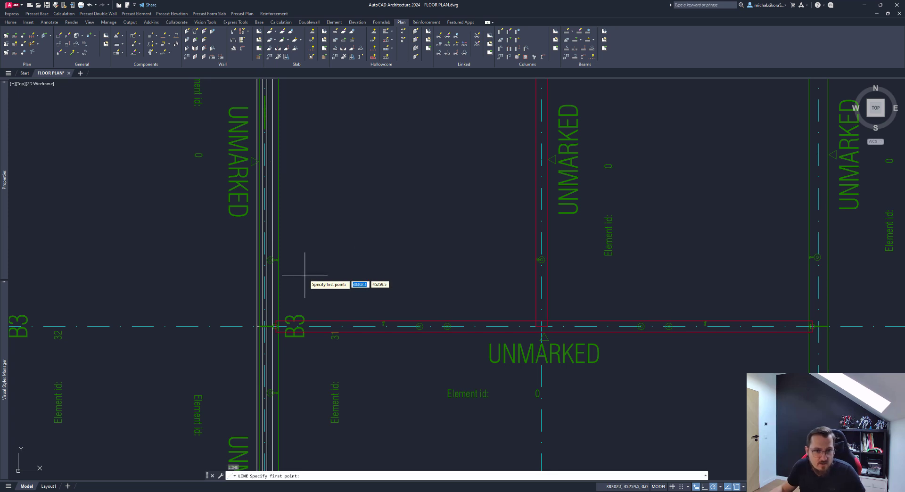
left_click(279, 282)
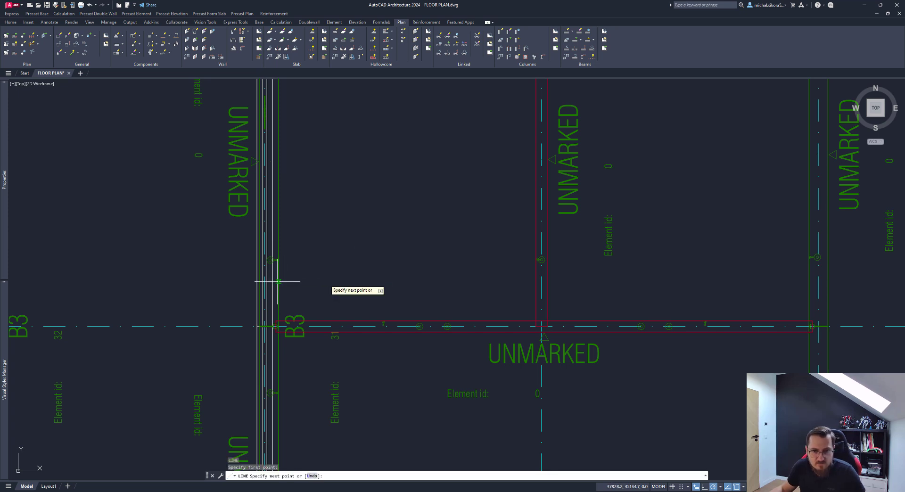
right_click(534, 282, "shift")
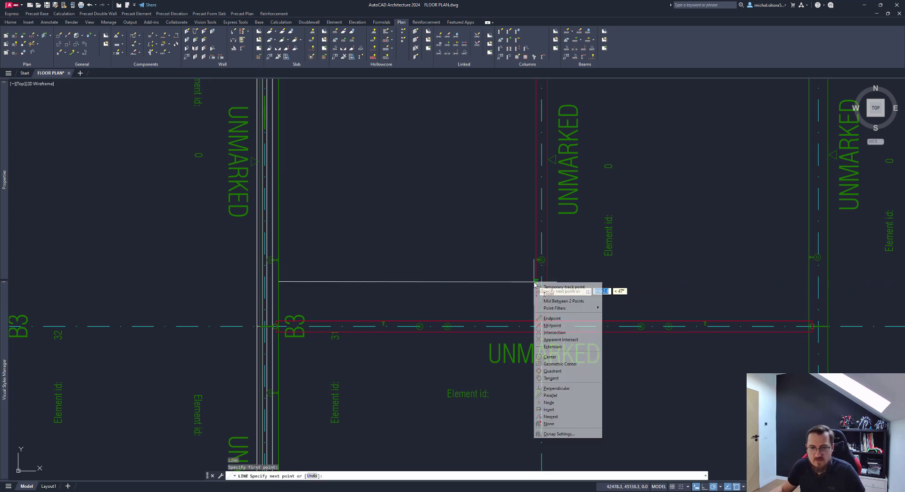
left_click(559, 388)
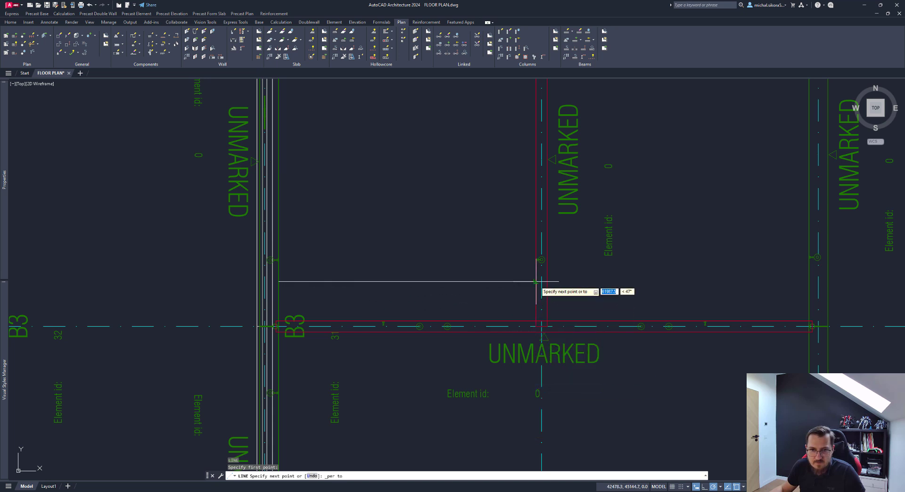
left_click(534, 282)
key("Return")
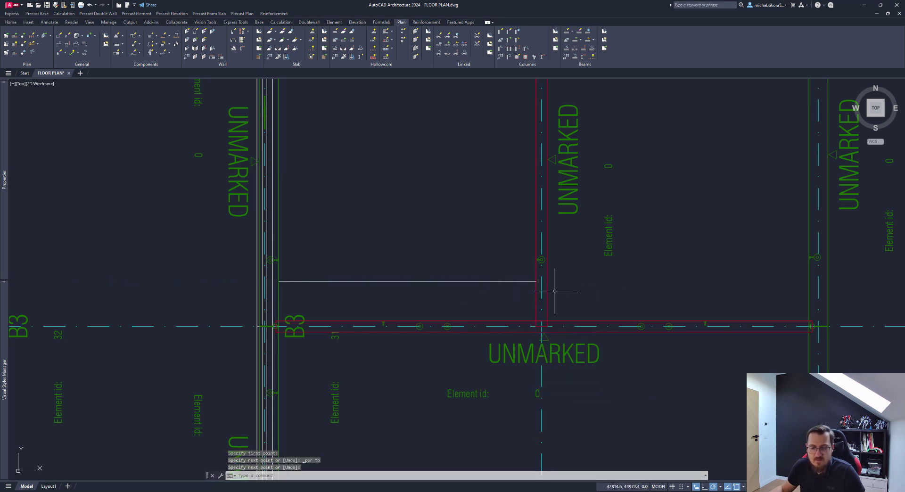
Draw a second helper line from the grid line 7 wall's far face, perpendicular to the inner face of the grid line 8 wall
key("Return")
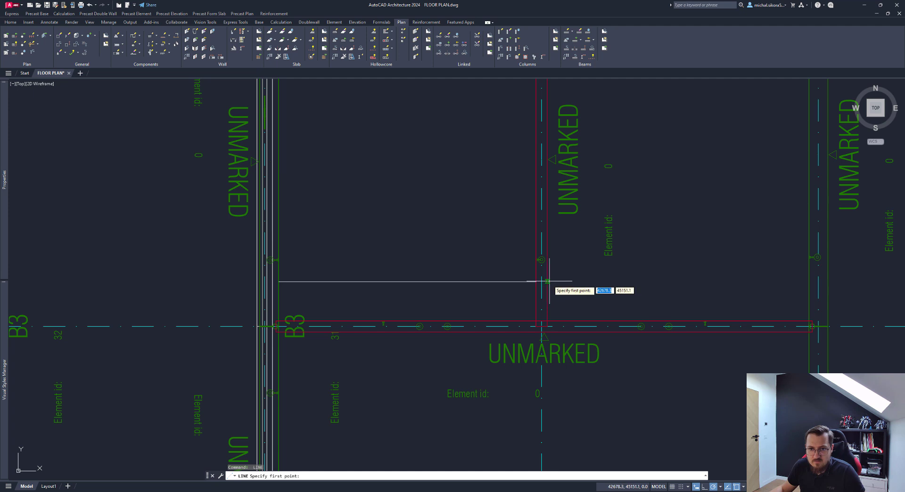
left_click(546, 281)
right_click(712, 282, "shift")
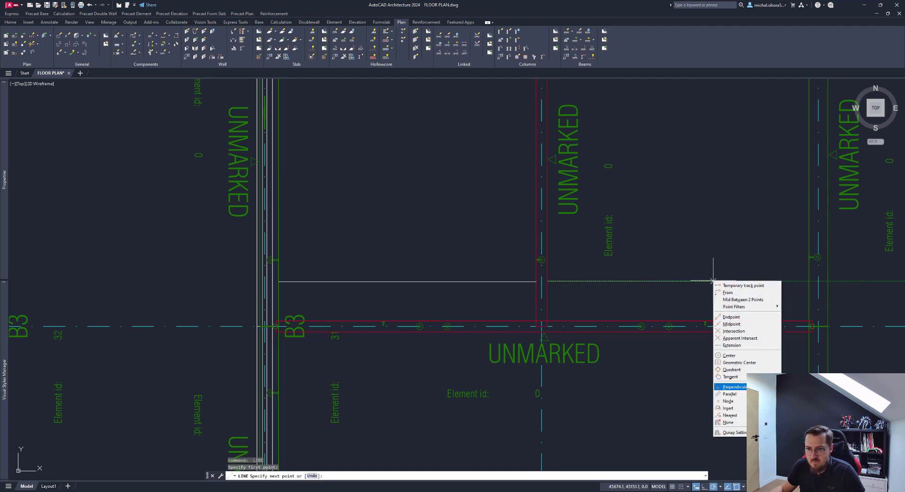
left_click(728, 387)
left_click(809, 282)
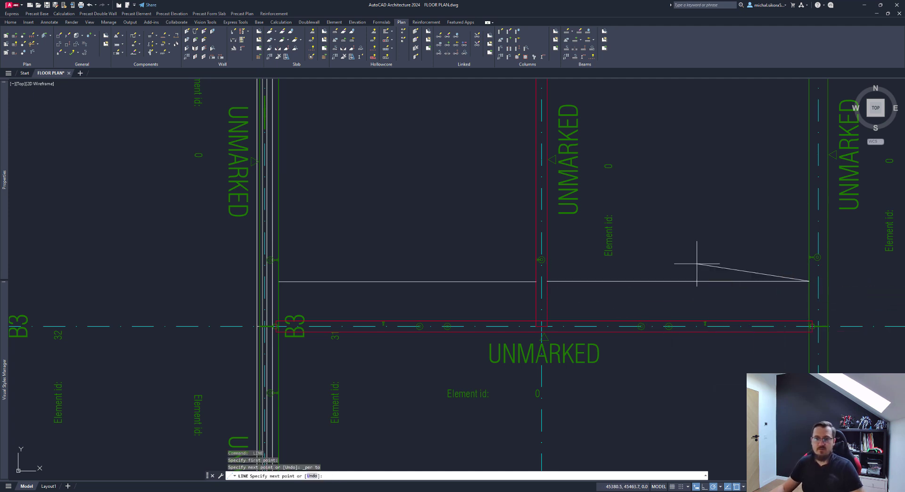
key("Return")
middle_click_drag(398, 229, 440, 250)
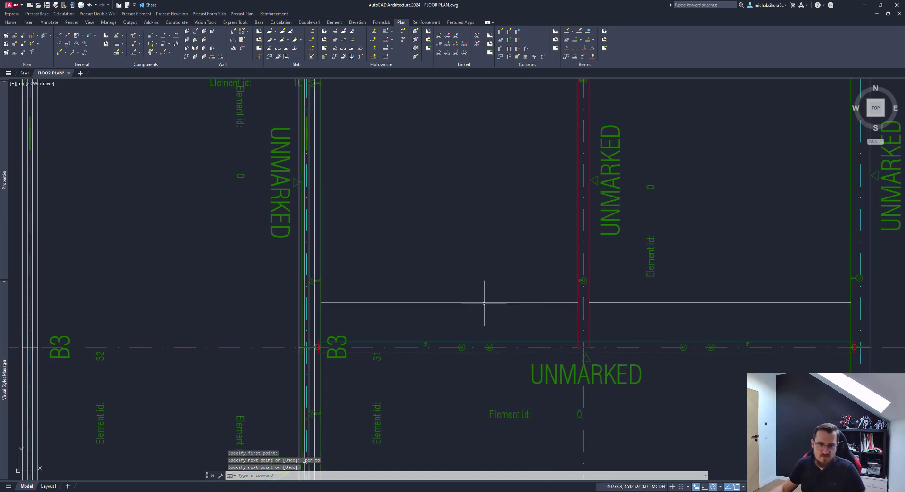
key("Return")
left_click(448, 303)
key("Escape")
Begin splitting the inner wall along axis B with a gap of 10
scroll(444, 292, "down", 2)
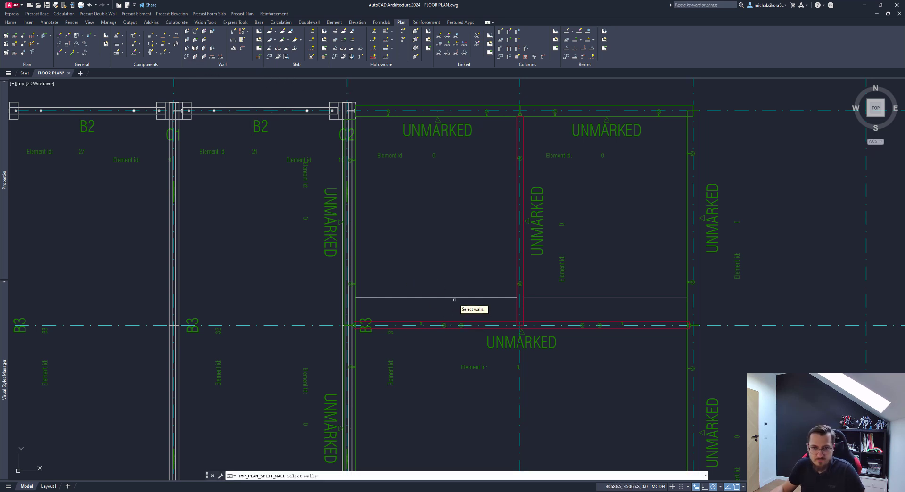
left_click(452, 323)
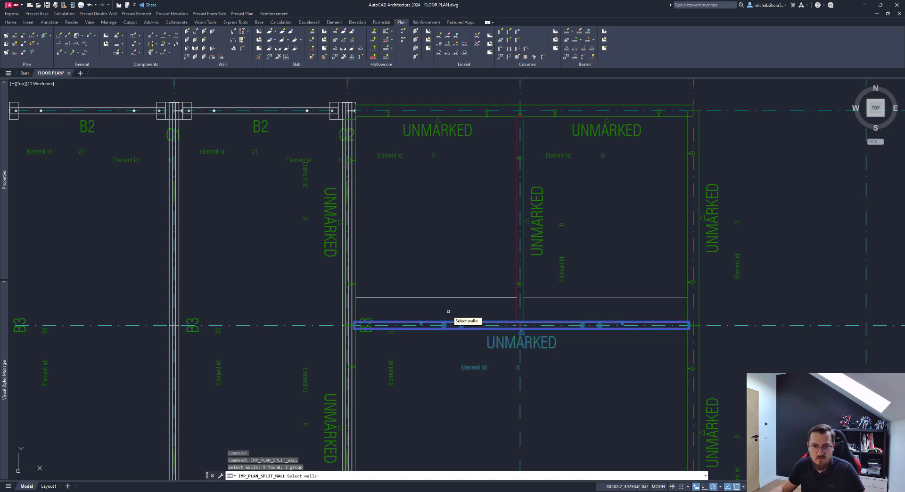
key("Return")
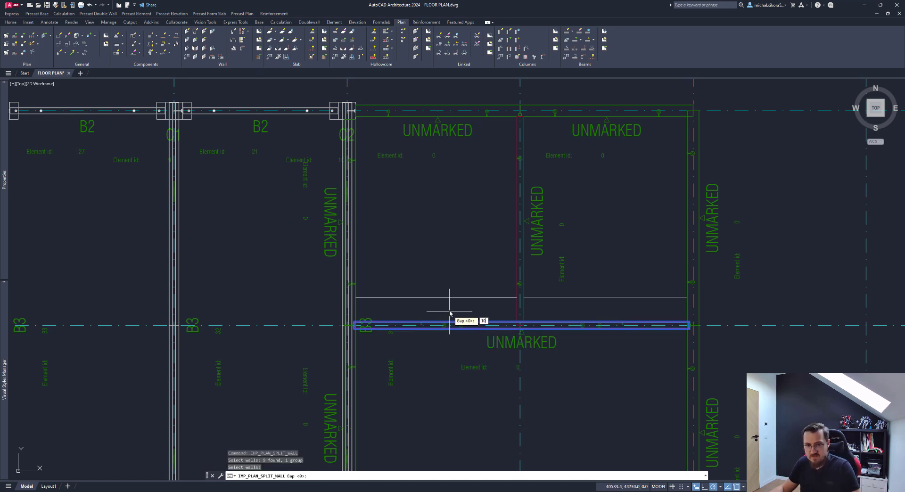
type("10")
key("Return")
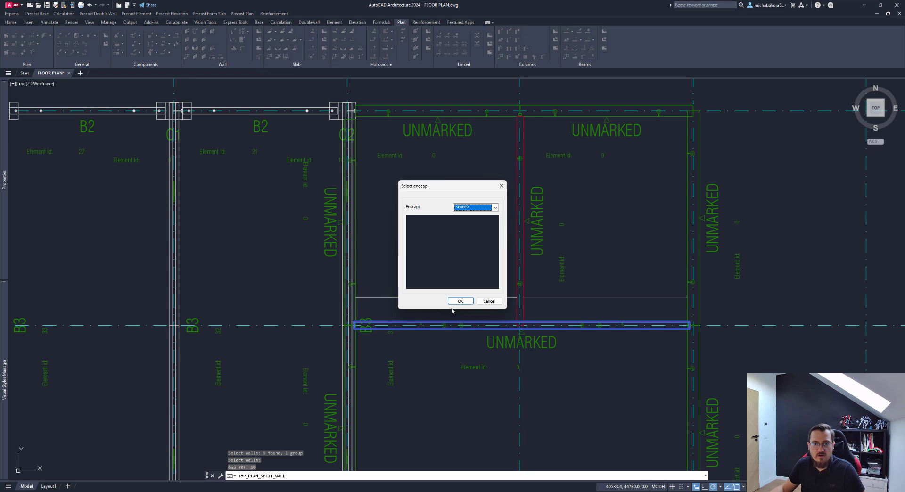
Split the axis B wall with endcap VD20-3001, placing break points at the midpoints of both helper lines
left_click(494, 207)
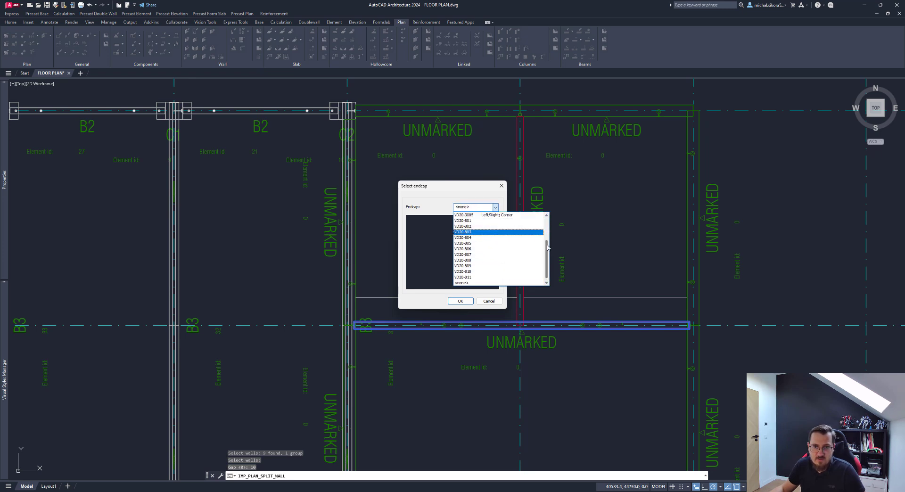
scroll(547, 246, "up", 5)
left_click(509, 240)
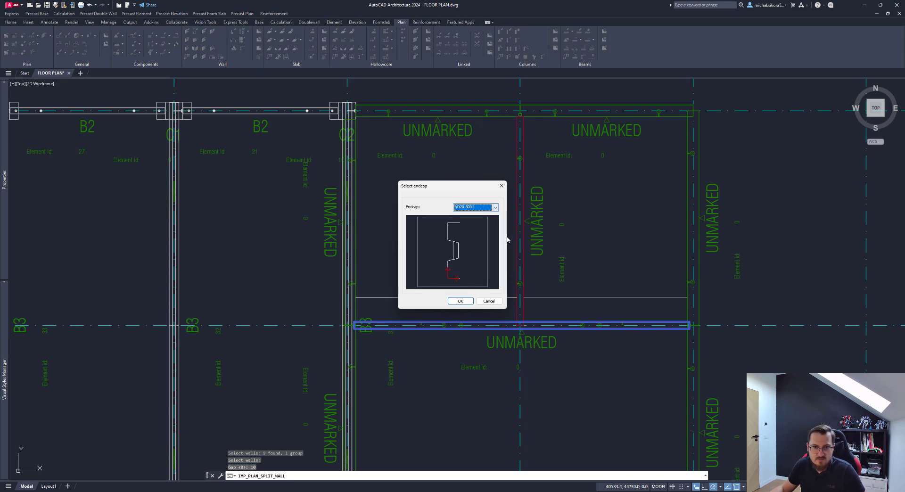
left_click(461, 301)
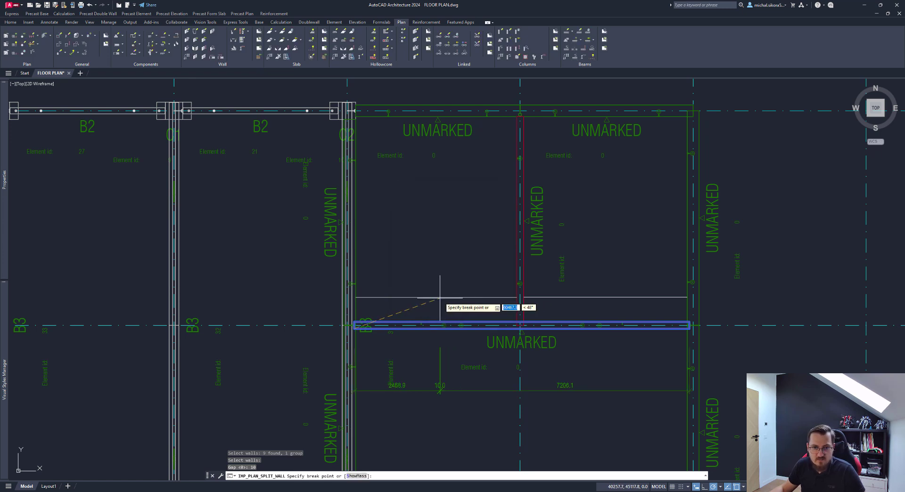
left_click(437, 301)
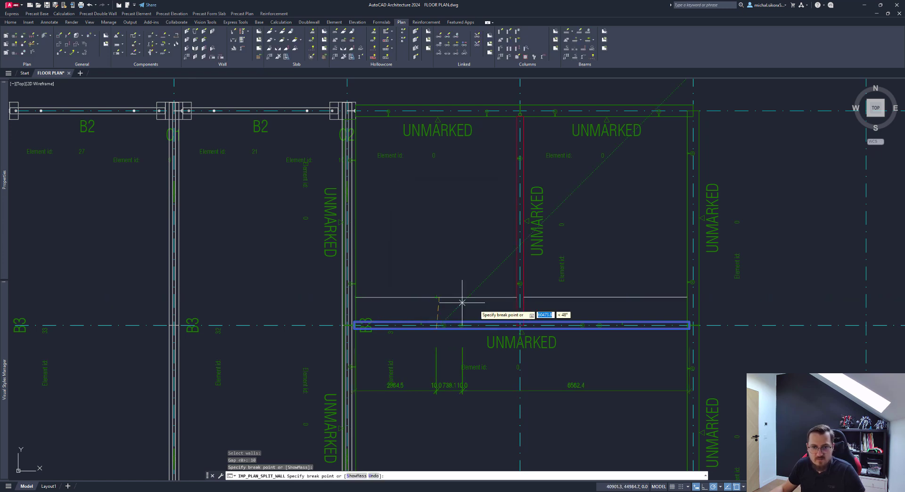
left_click(606, 291)
key("Return")
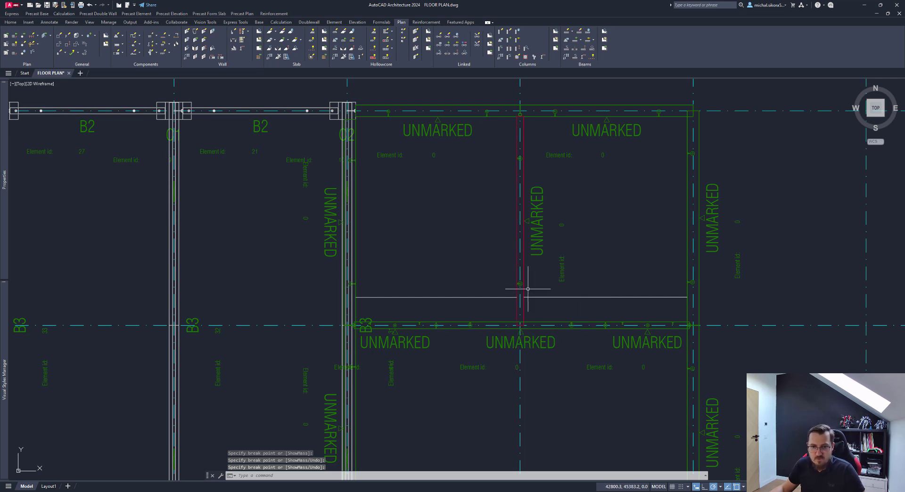
Split the inner wall on grid line 7 at its midpoint with a gap of 10 and endcap VD20-3001
middle_click_drag(516, 237, 510, 250)
scroll(516, 323, "up", 6)
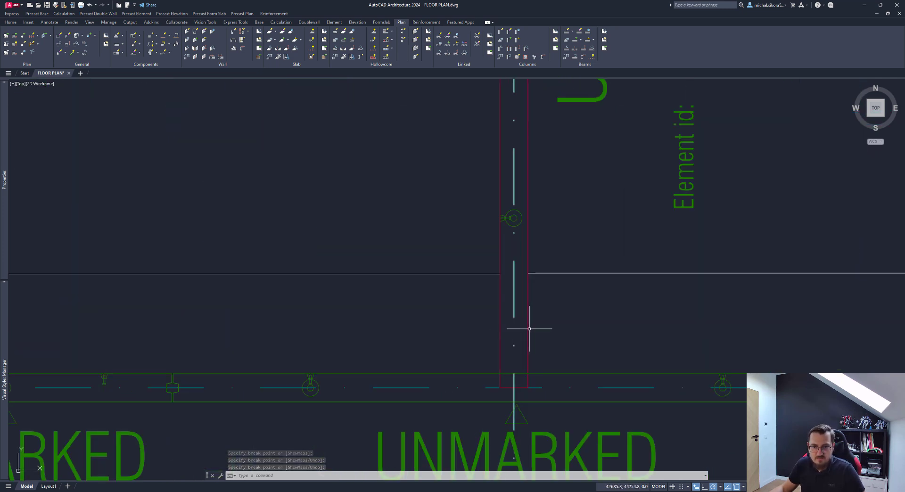
scroll(528, 324, "down", 4)
middle_click_drag(505, 183, 502, 209)
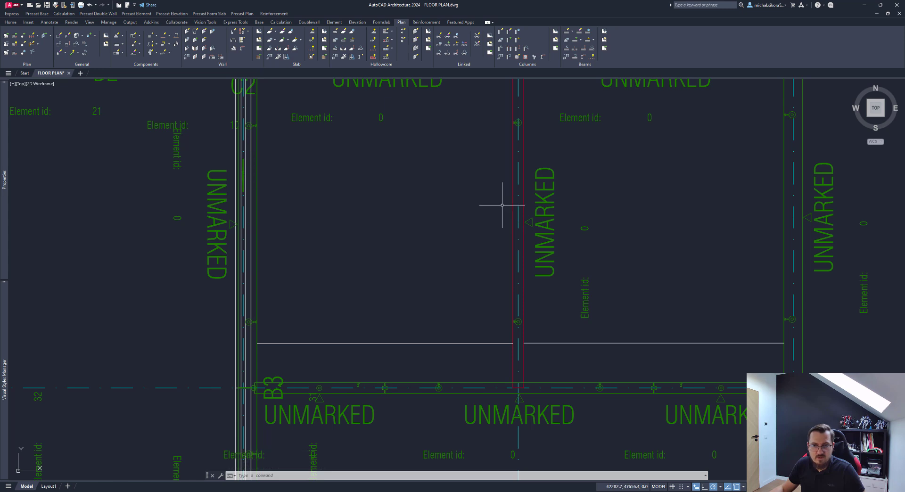
scroll(502, 205, "down", 2)
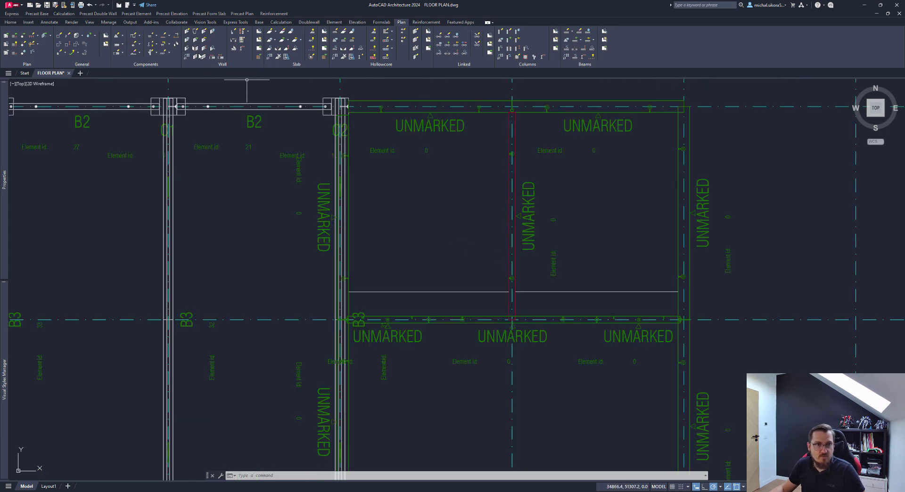
left_click(198, 58)
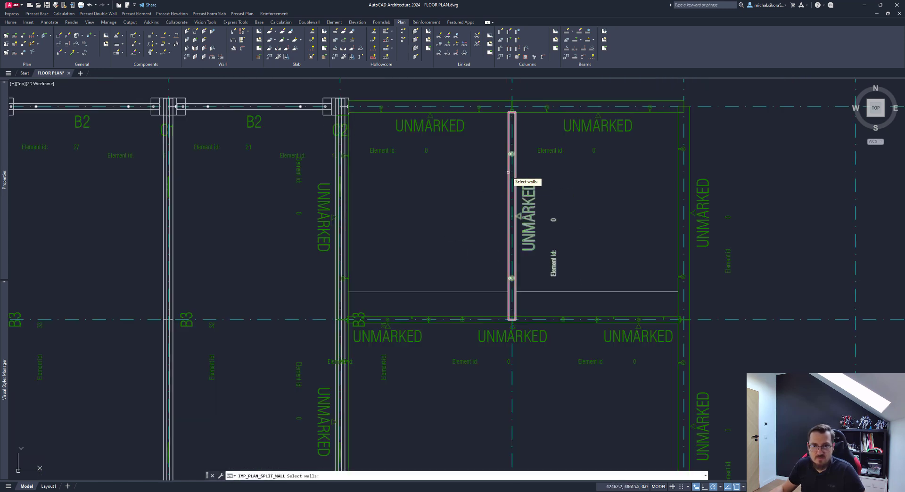
left_click(507, 173)
key("Return")
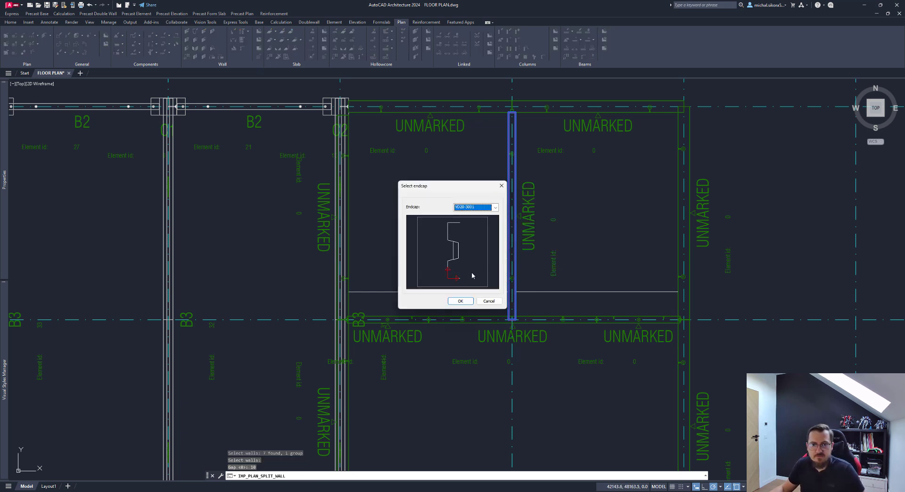
type("10")
left_click(460, 298)
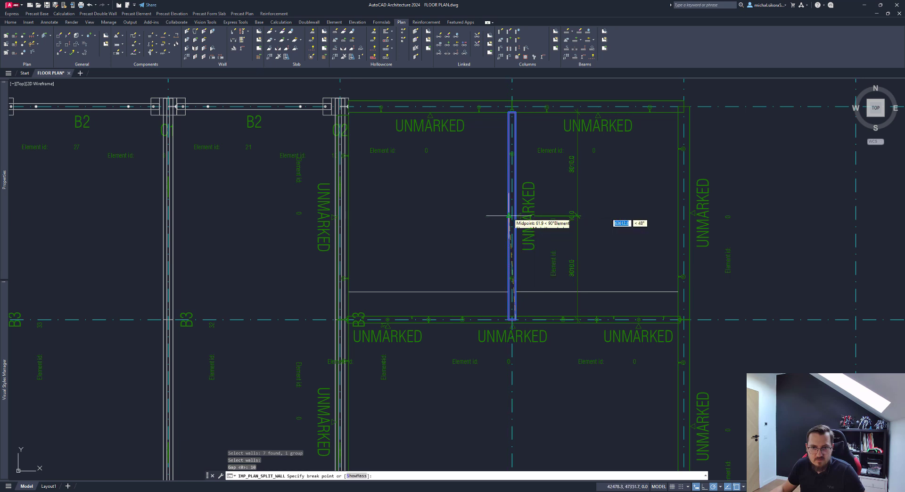
left_click(511, 216)
key("Return")
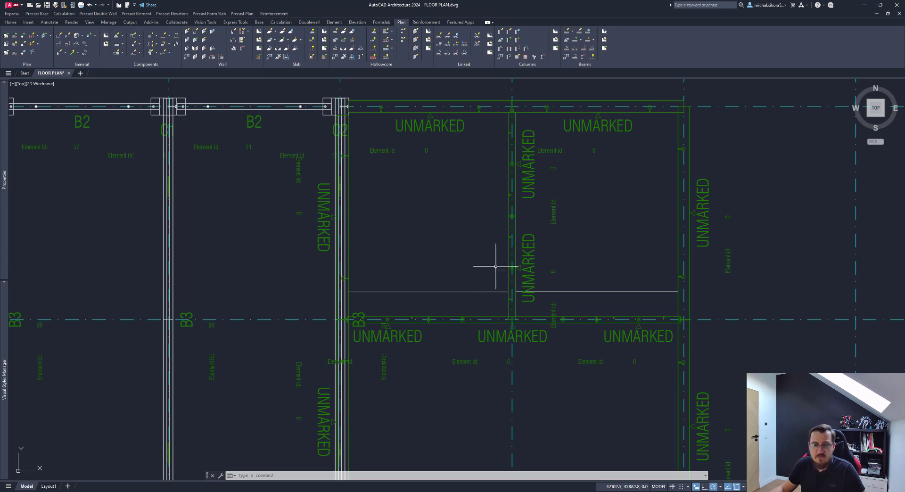
Open the properties of the upper grid line 7 wall piece and check its cast type options
middle_click_drag(469, 155, 445, 190)
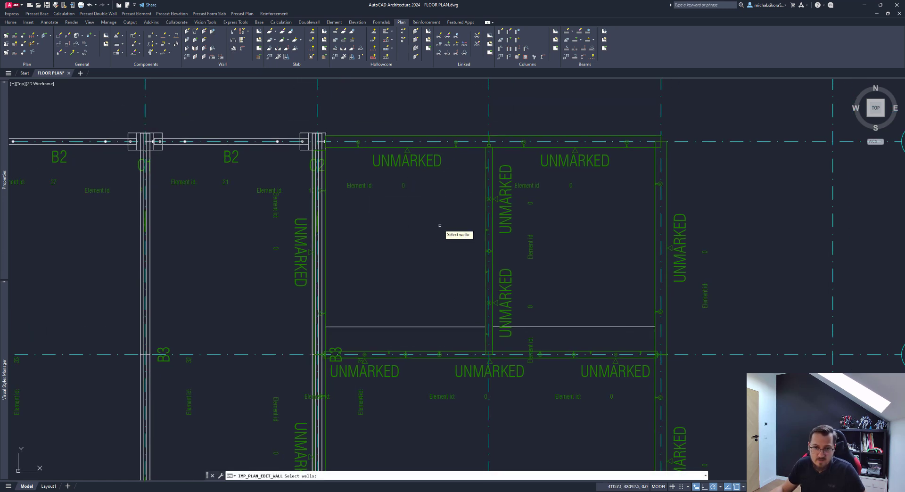
left_click(486, 220)
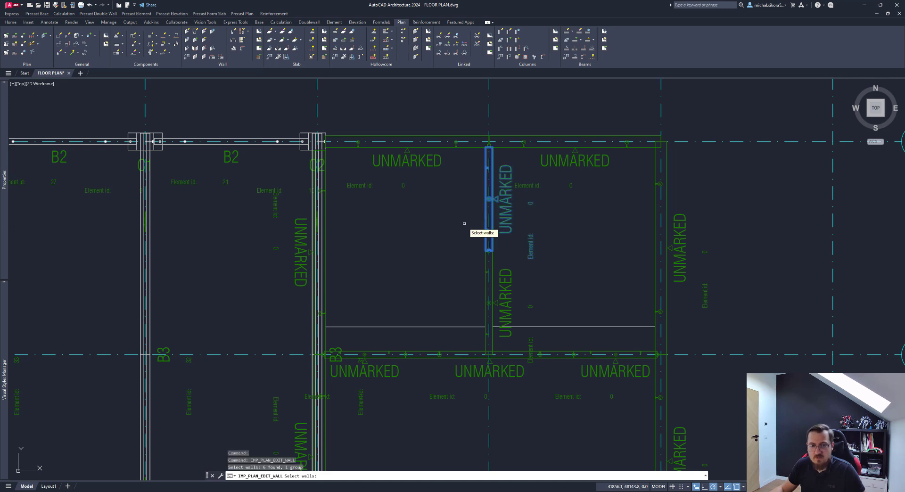
key("Return")
left_click(492, 242)
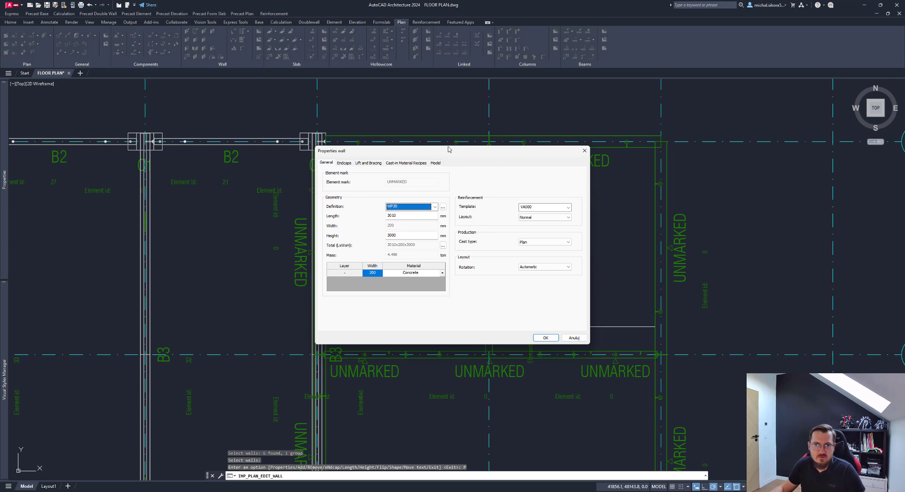
left_click_drag(448, 150, 446, 167)
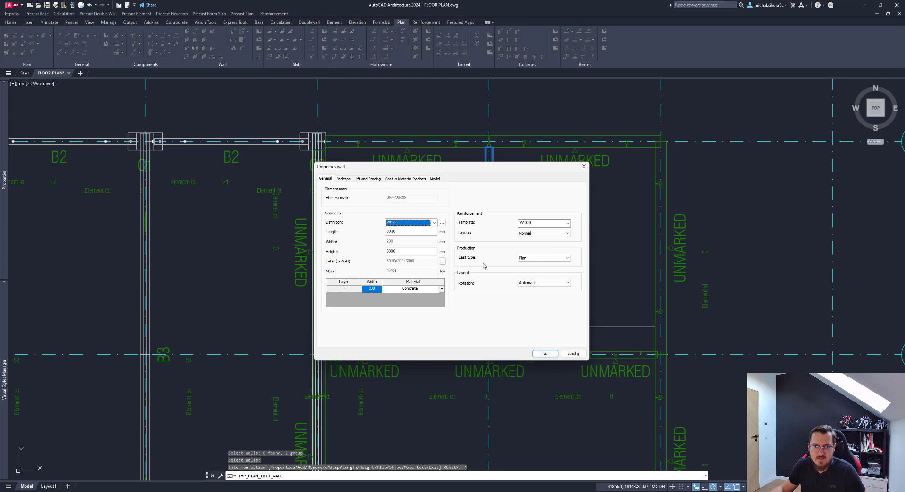
left_click(533, 258)
left_click(502, 249)
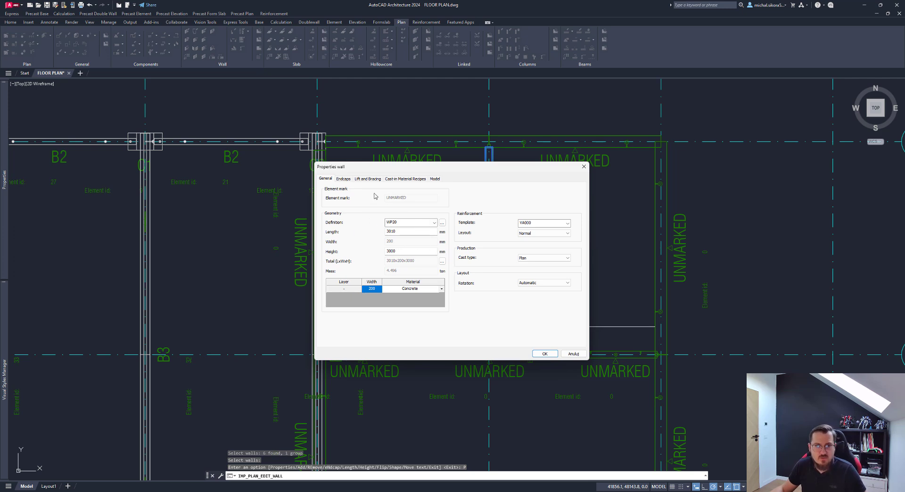
Examine the endcaps and the lift and bracing settings of the upper grid line 7 wall piece
left_click(342, 179)
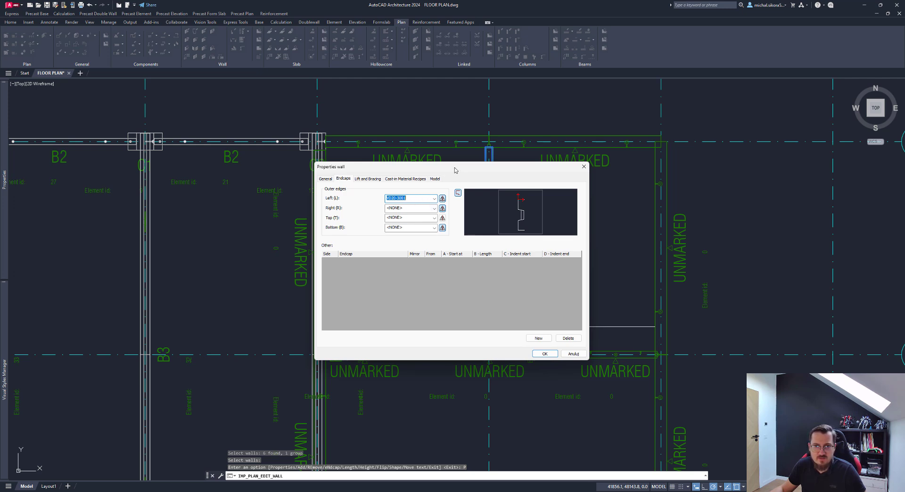
mouse_move(455, 170)
left_mouse_down()
mouse_move(488, 291)
mouse_move(520, 325)
mouse_move(478, 250)
mouse_move(451, 149)
left_mouse_up()
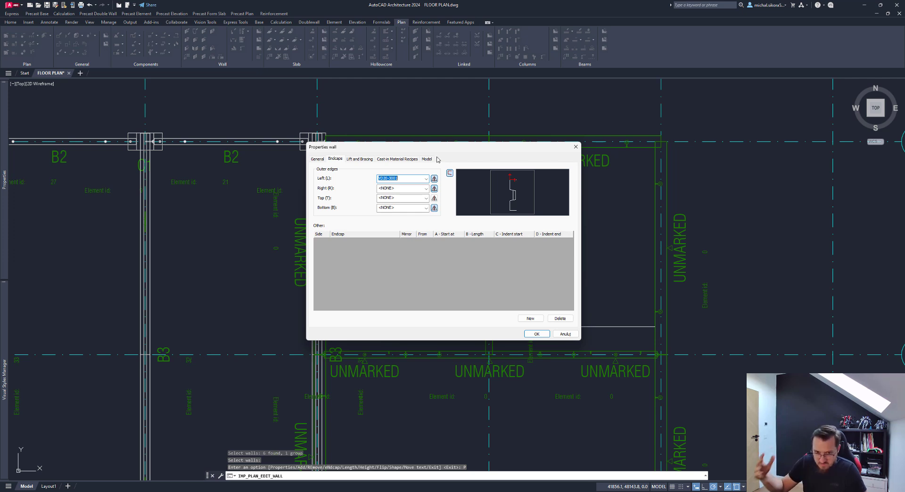
left_click(361, 159)
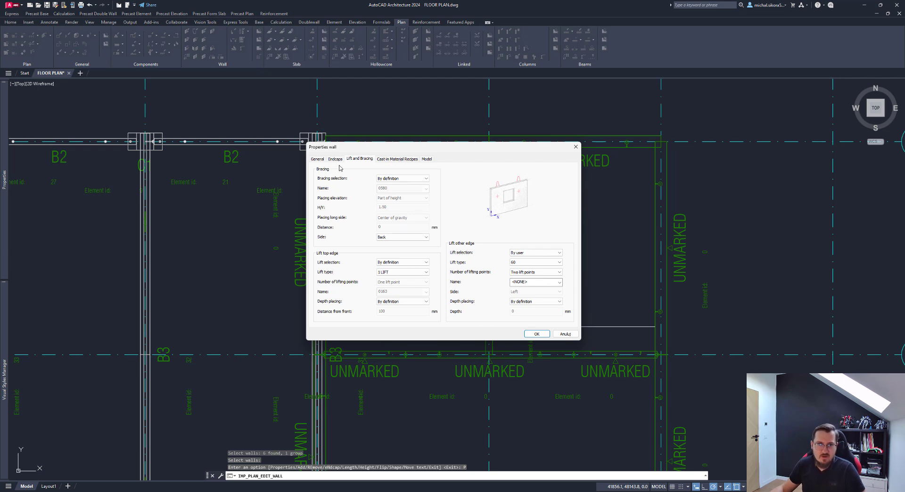
left_click(318, 159)
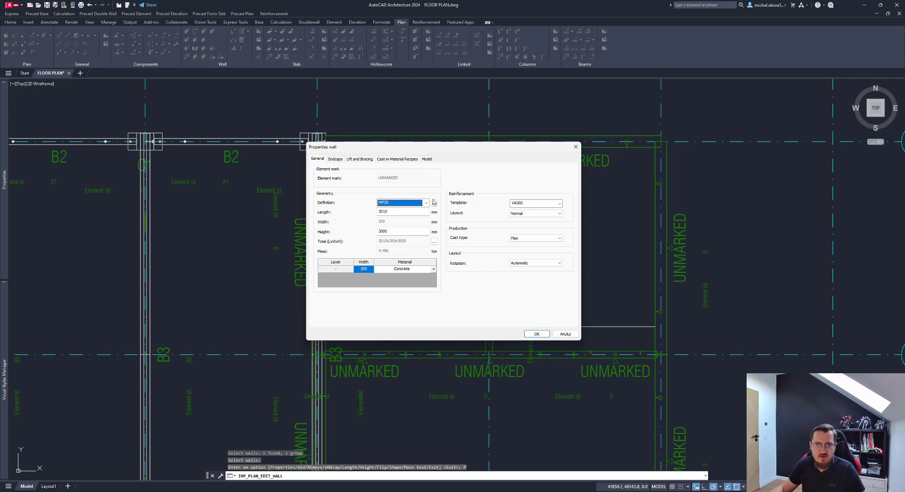
Examine the available and importable wall definitions, keep WP20, and finish editing the wall
left_click(433, 203)
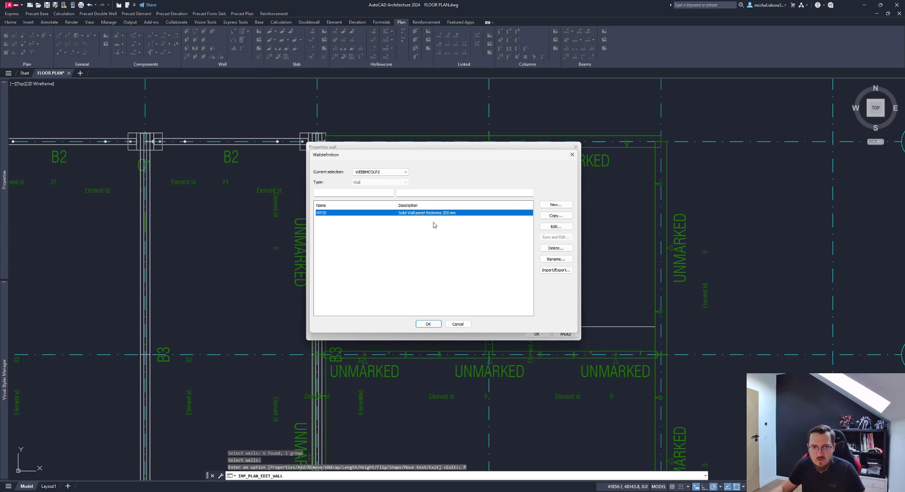
left_click(552, 272)
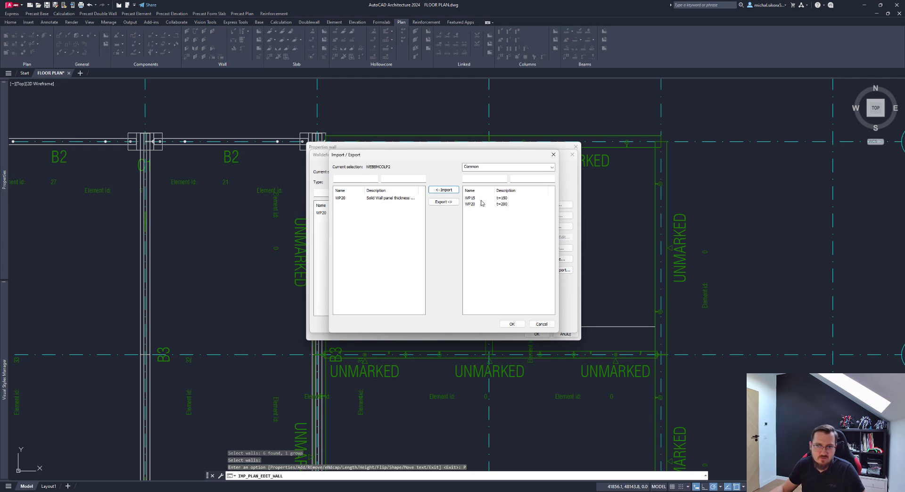
left_click(553, 155)
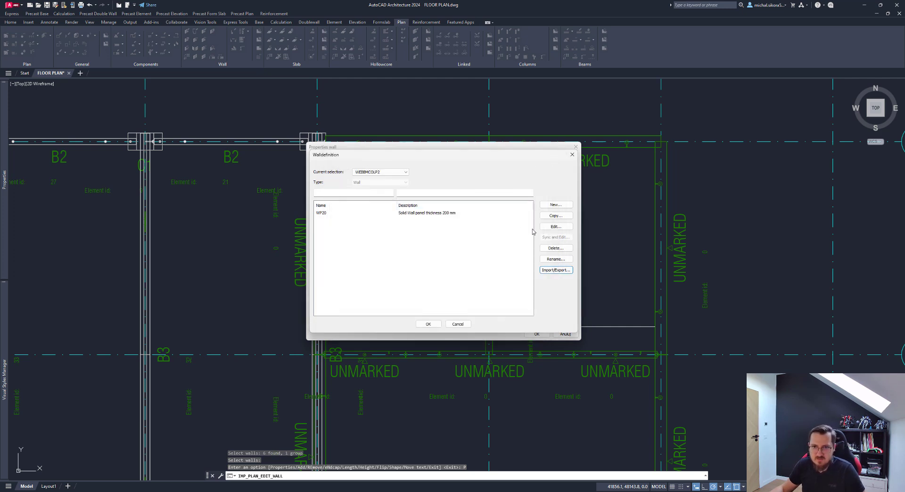
left_click(414, 213)
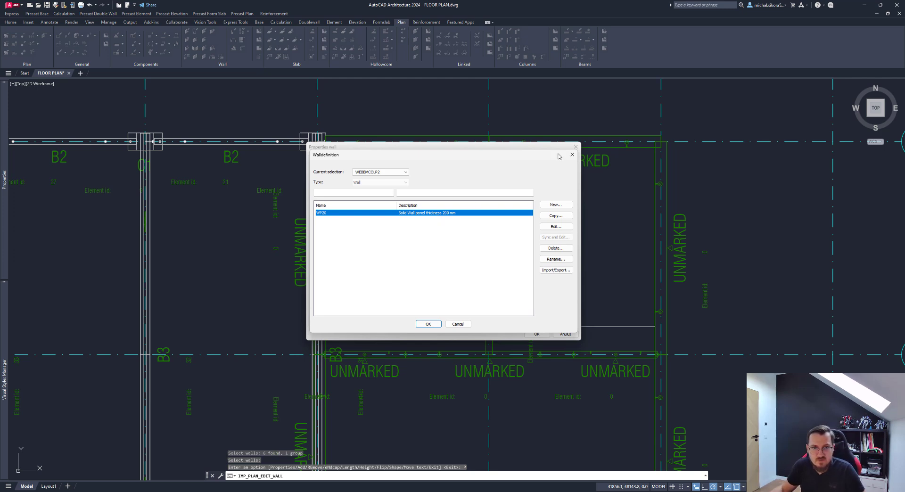
left_click(425, 324)
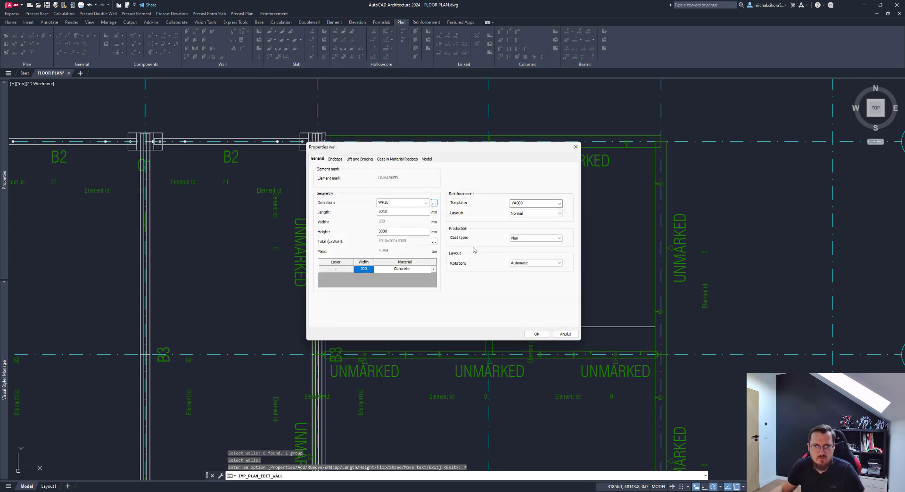
left_click(540, 335)
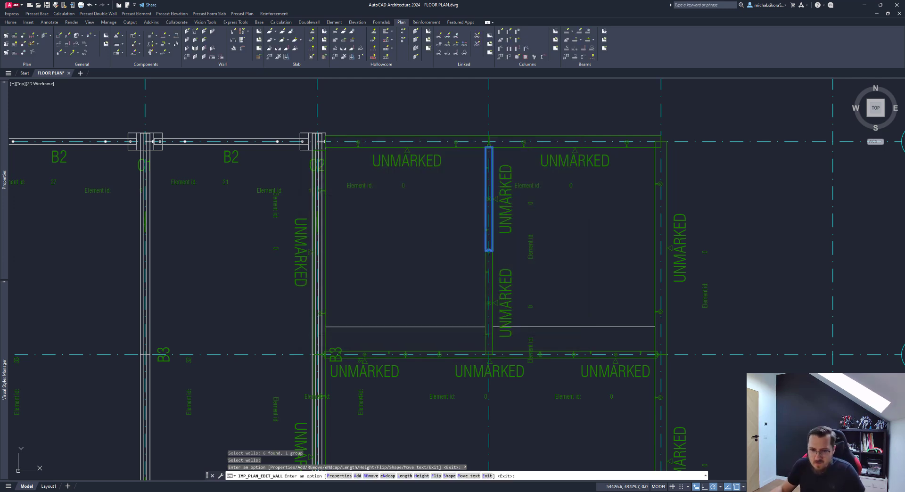
left_click(579, 445)
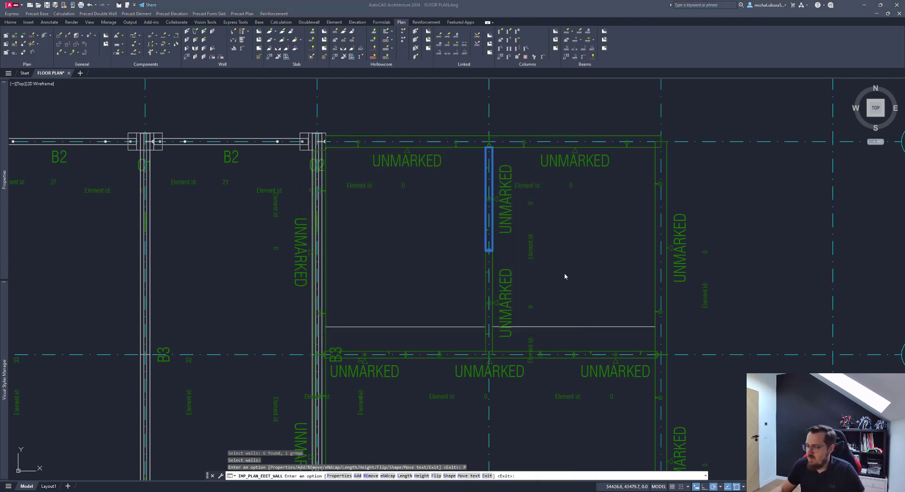
right_click(552, 254)
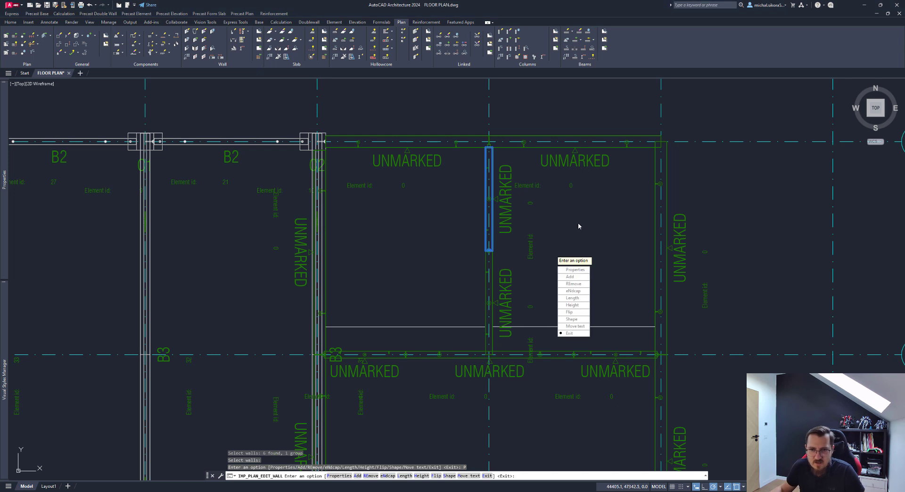
left_click(574, 334)
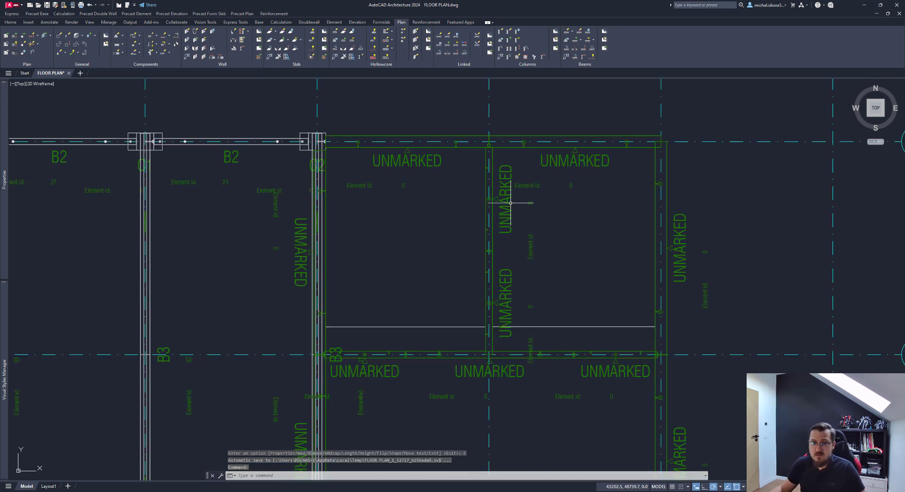
scroll(506, 335, "up", 2)
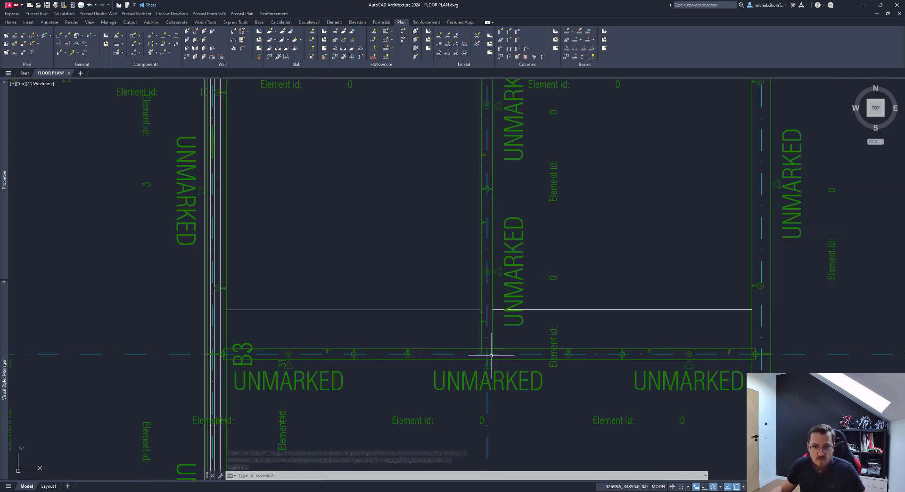
mouse_move(346, 179)
middle_mouse_down()
mouse_move(354, 236)
mouse_move(383, 268)
middle_mouse_up()
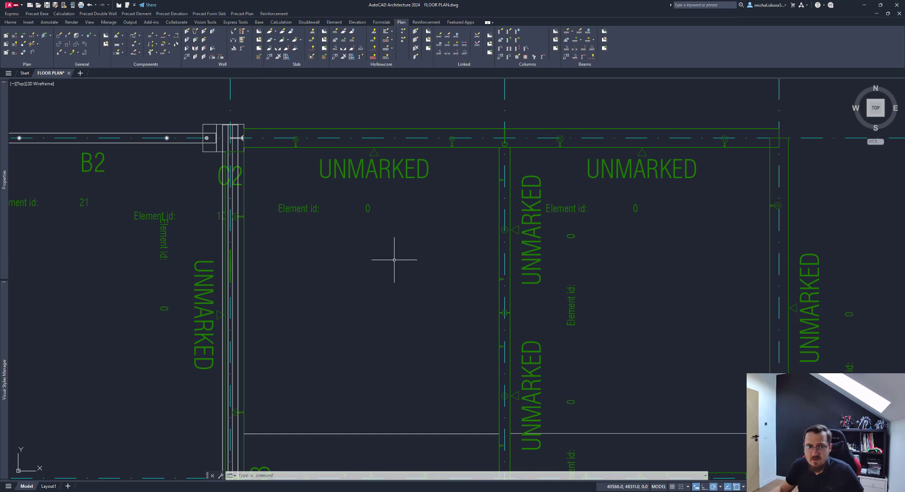
mouse_move(331, 341)
middle_mouse_down()
mouse_move(385, 278)
mouse_move(415, 215)
mouse_move(369, 162)
middle_mouse_up()
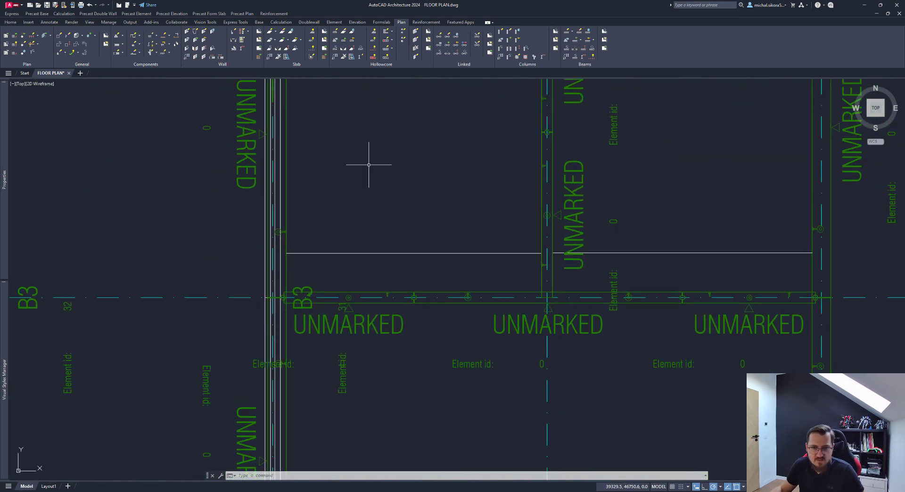
scroll(388, 212, "down", 2)
scroll(444, 333, "down", 2)
mouse_move(444, 333)
middle_mouse_down()
mouse_move(426, 258)
mouse_move(426, 271)
middle_mouse_up()
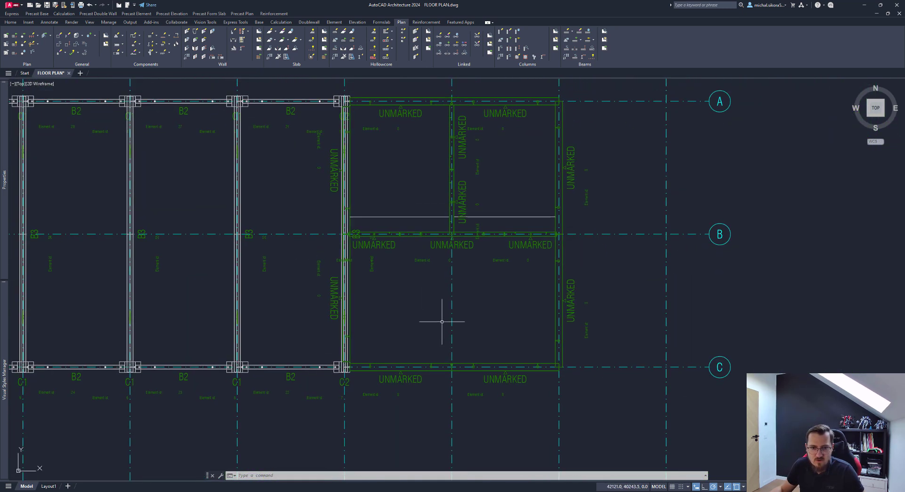
scroll(444, 359, "up", 3)
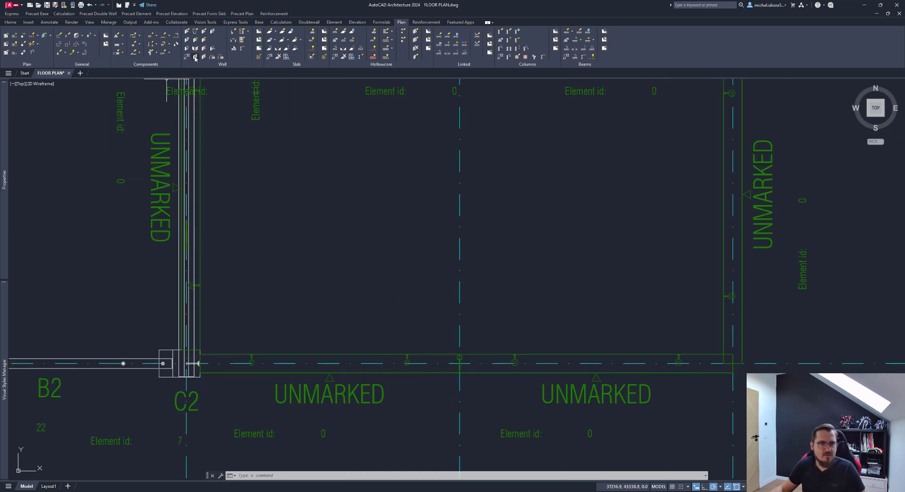
Split the axis A wall between grid lines 6 and 7 at its midpoint with a gap of 10 and endcap WD34-801
scroll(318, 235, "down", 2)
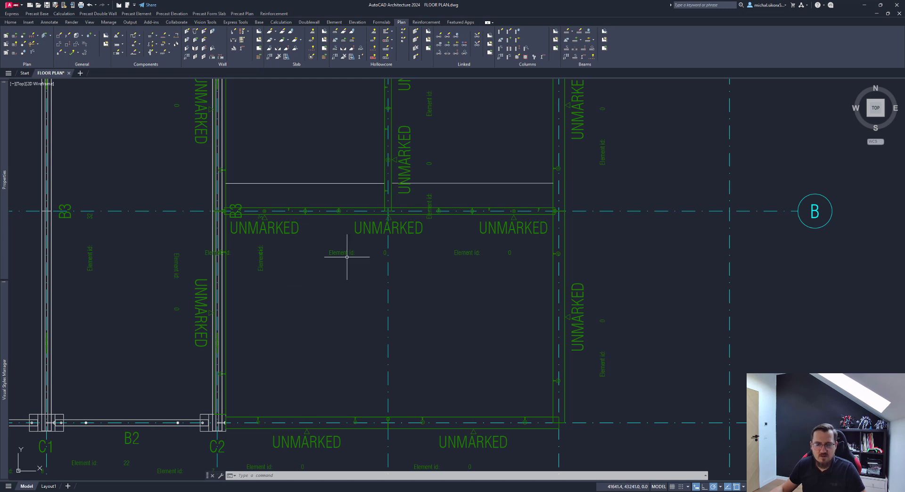
middle_click_drag(313, 199, 300, 307)
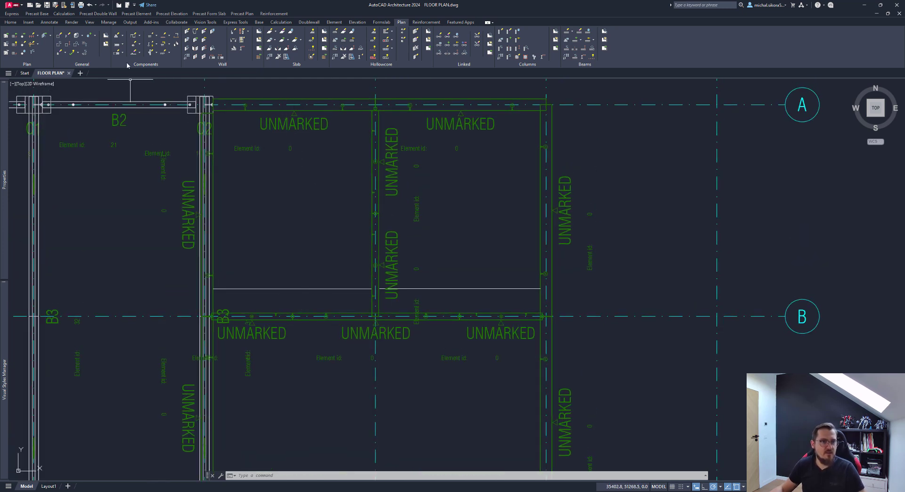
left_click(201, 57)
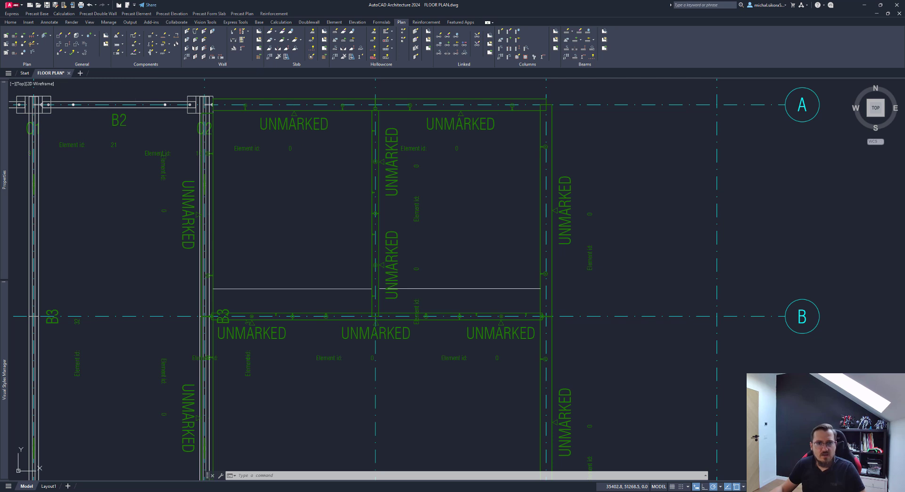
left_click(325, 111)
key("Return")
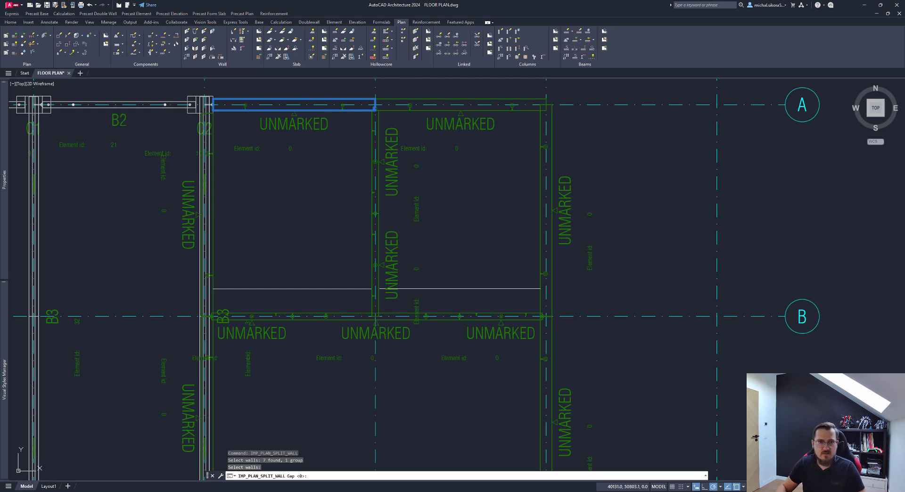
type("10")
key("Return")
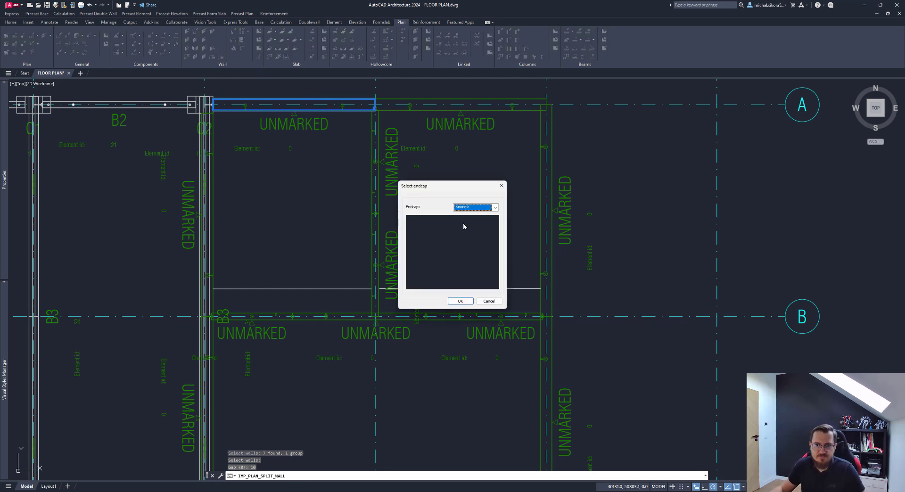
left_click(474, 207)
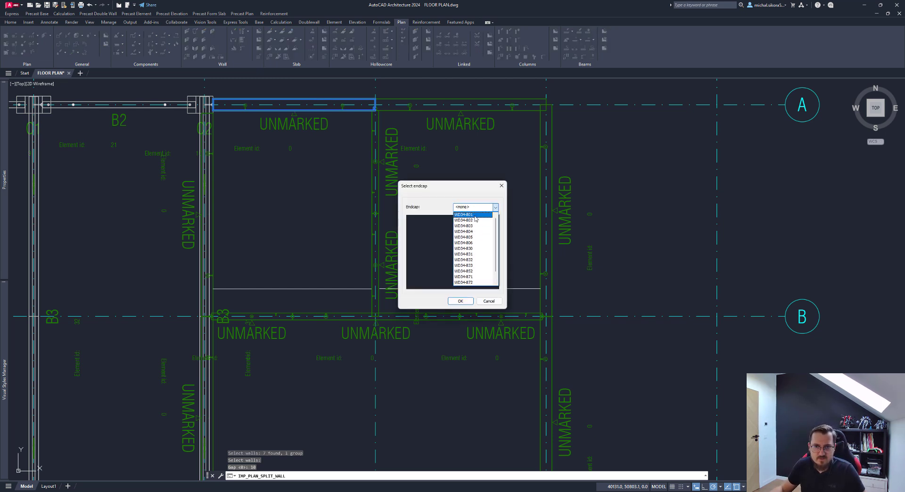
left_click(474, 215)
left_click(460, 300)
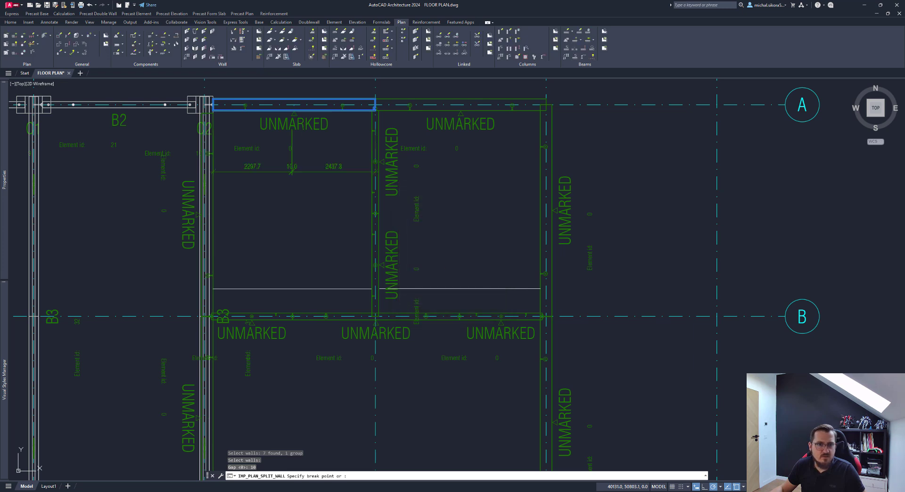
left_click(293, 110)
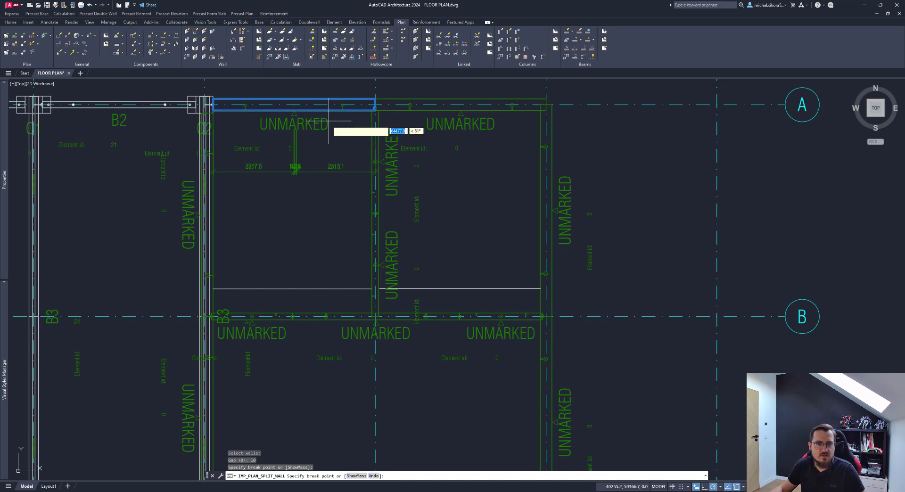
left_click(306, 151)
key("Return")
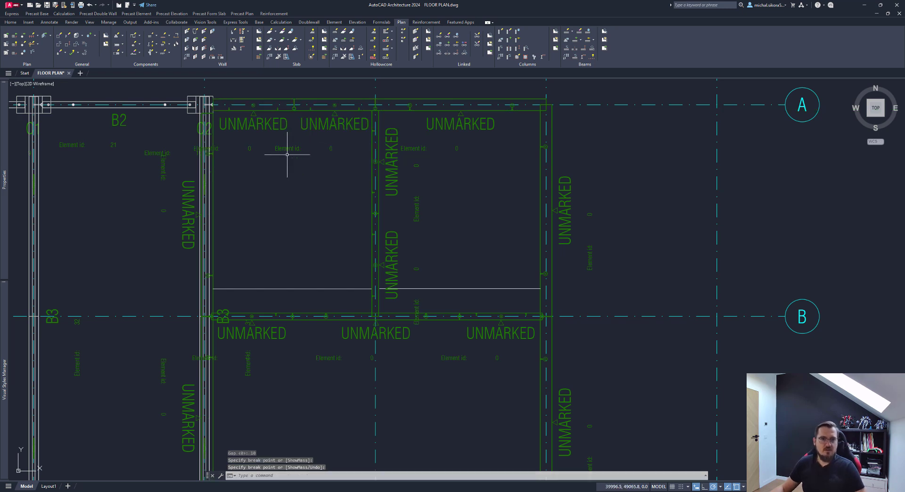
Open the management of the cast in material templates for the WEBBMCOLP2 selection
middle_click_drag(293, 151, 293, 245)
scroll(314, 198, "up", 4)
middle_click_drag(224, 216, 324, 221)
scroll(323, 222, "down", 4)
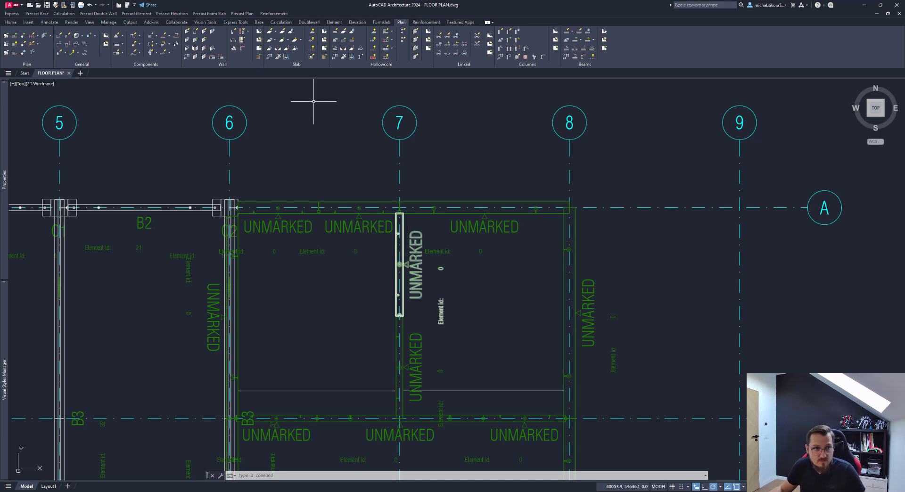
left_click(170, 46)
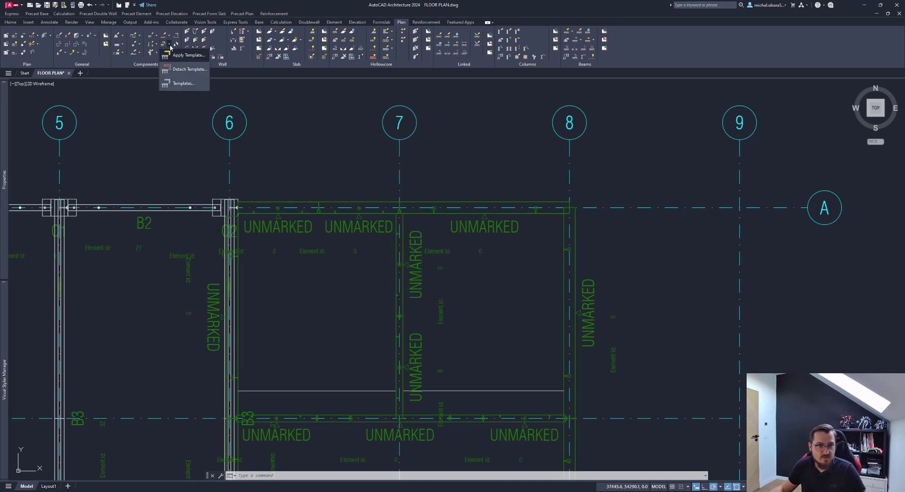
left_click(183, 82)
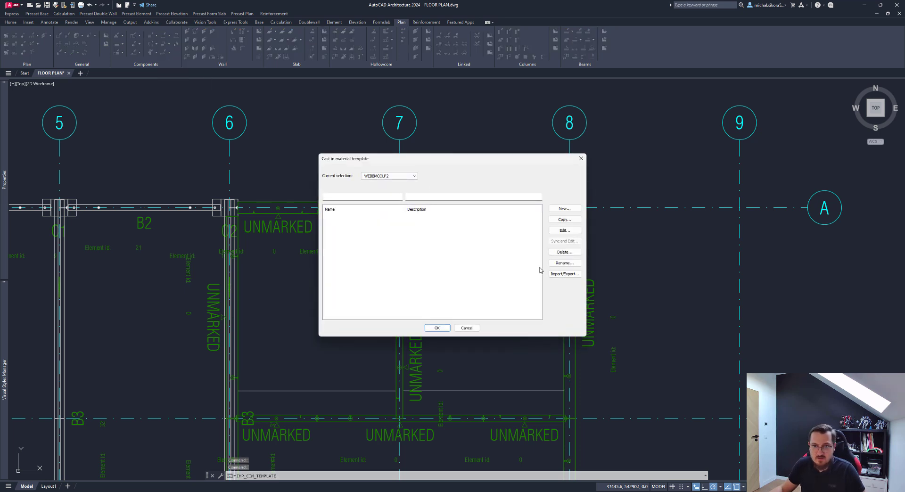
Try to import all the Common cast in material templates into WEBBMCOLP2
left_click(564, 274)
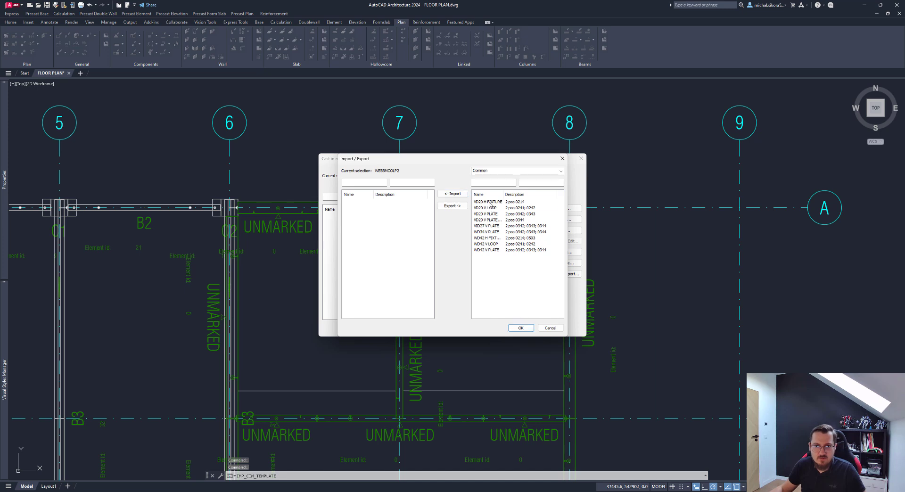
left_click(489, 202)
left_click(562, 158)
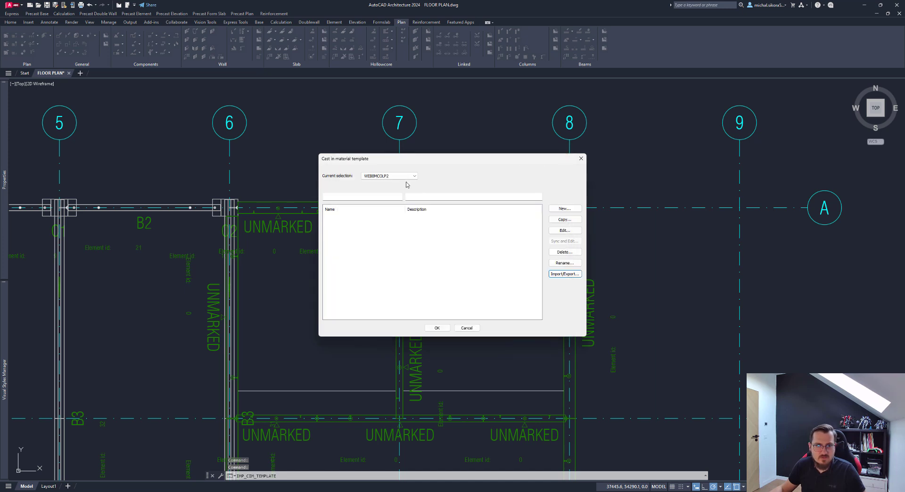
left_click(564, 274)
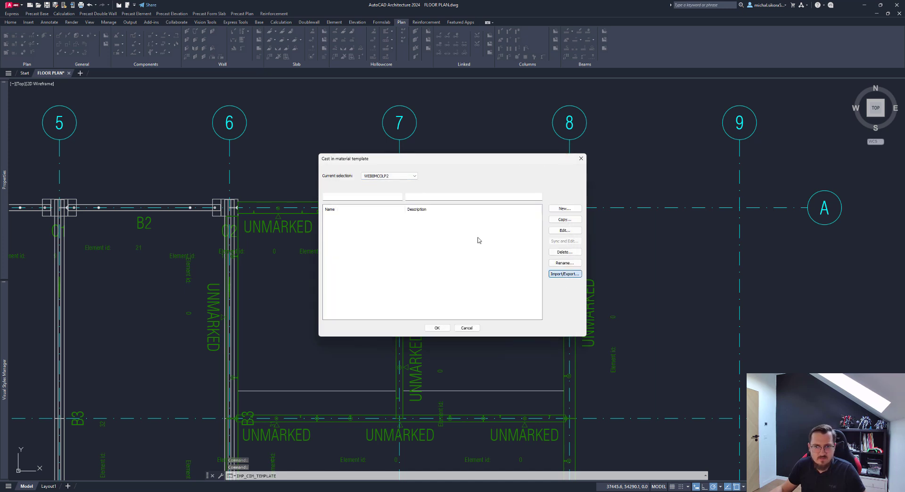
left_click(498, 203)
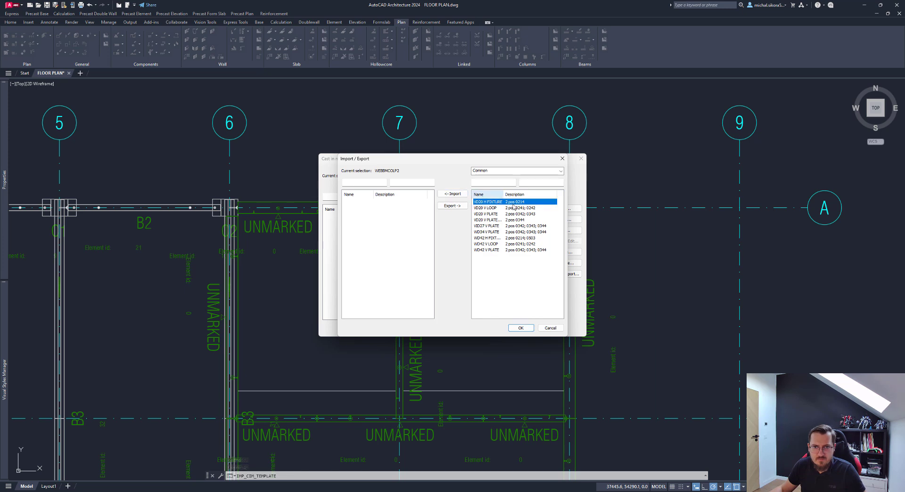
left_click(486, 251)
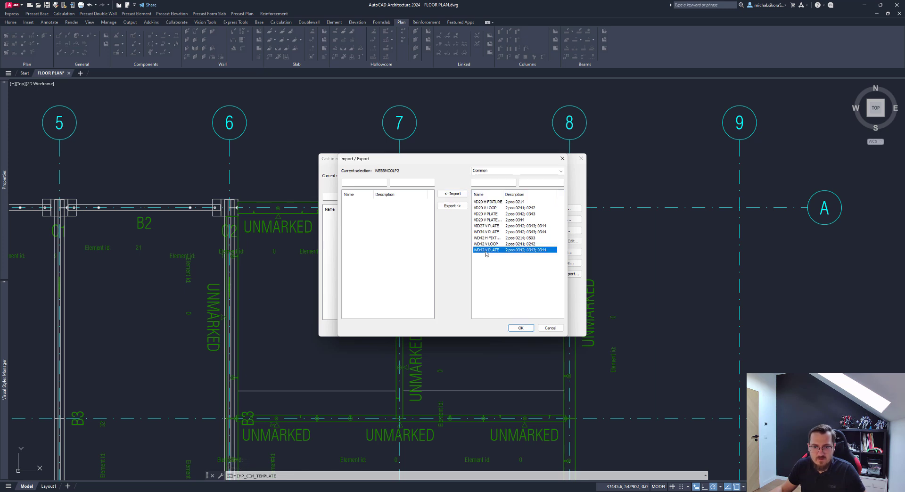
left_click(486, 203, "shift")
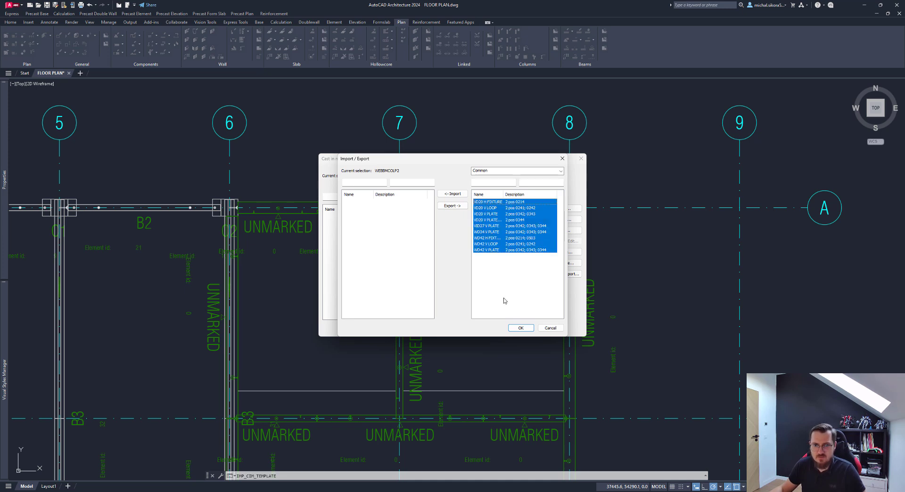
left_click(518, 327)
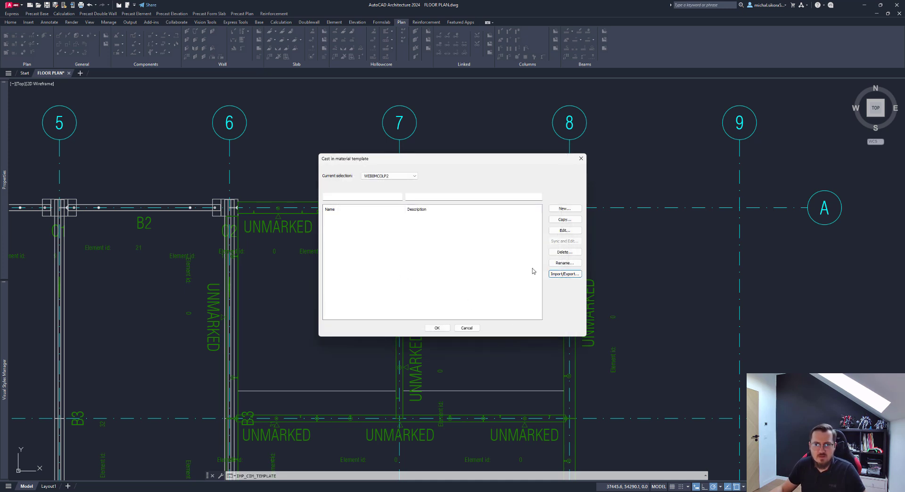
Import all Common cast in material templates, from VD20 H FIXTURE to WD42 V PLATE, into WEBBMCOLP2
left_click(565, 274)
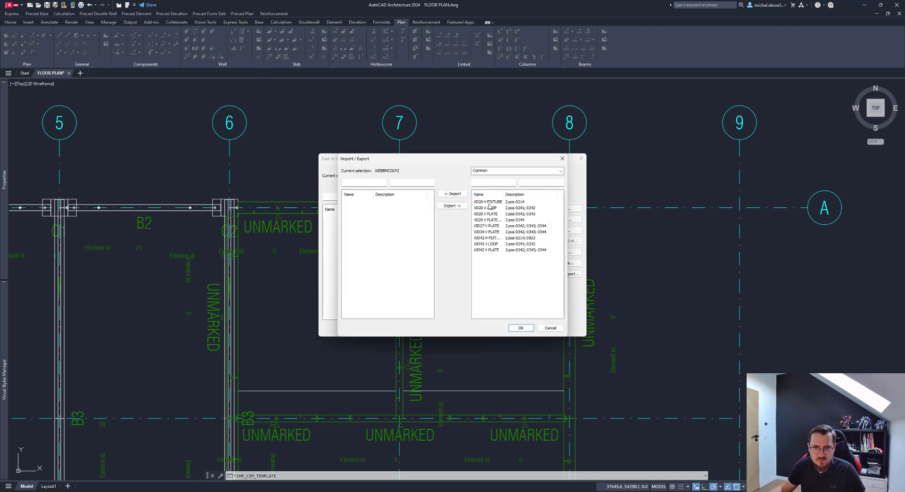
left_click(486, 246, "shift")
left_click(485, 251, "shift")
left_click(453, 194)
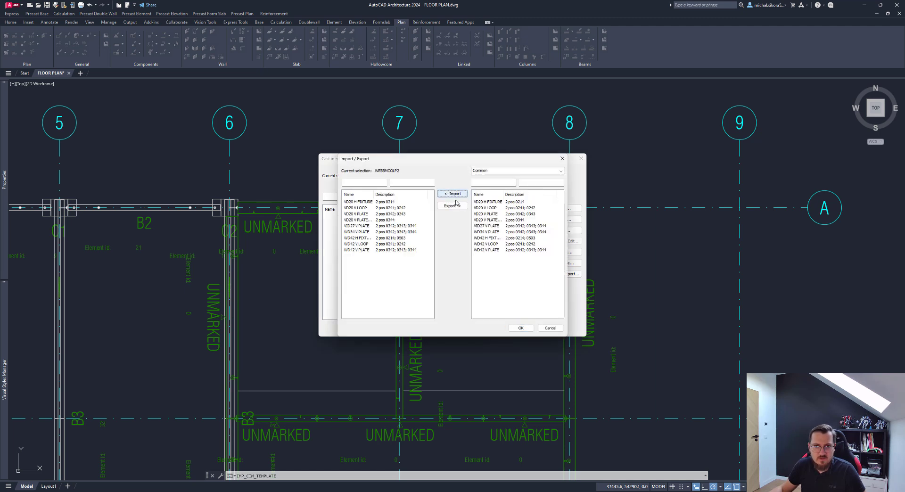
left_click(519, 329)
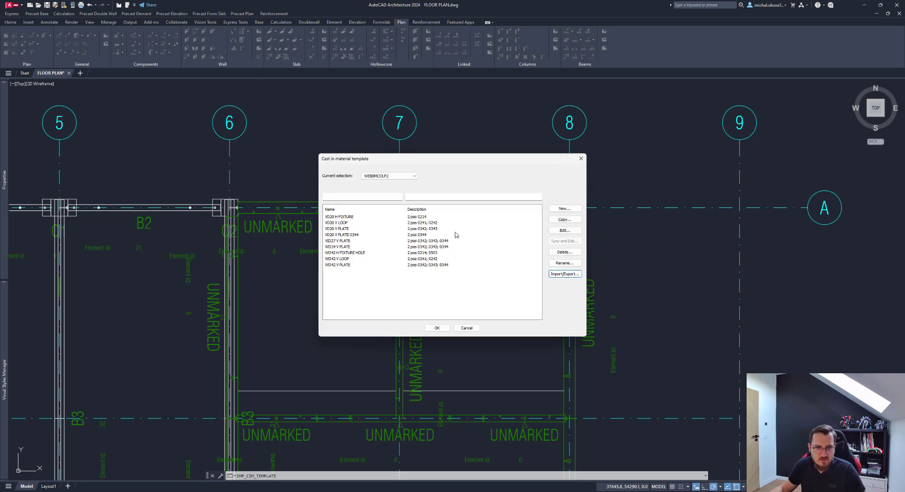
Open the WD34 V PLATE template and examine the cast in material settings of its WD42-3001 endcap entry
left_click(344, 253)
left_click(342, 246)
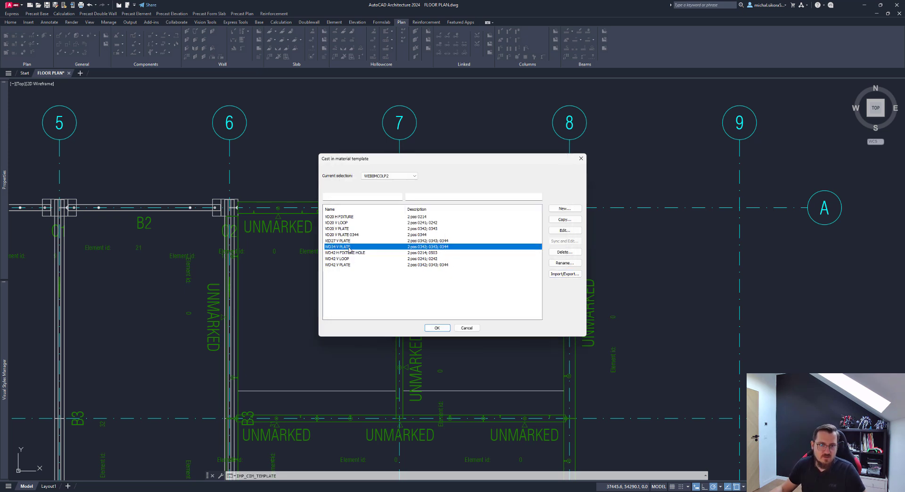
double_click(342, 247)
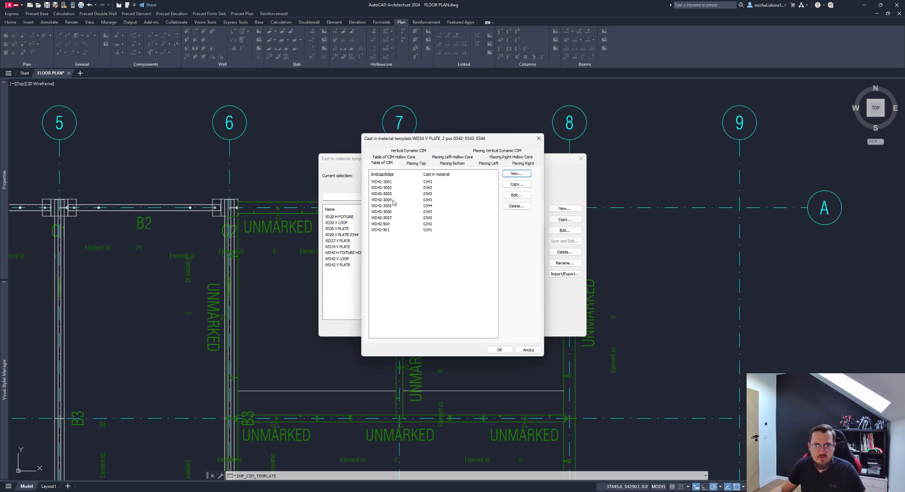
left_click_drag(433, 141, 454, 214)
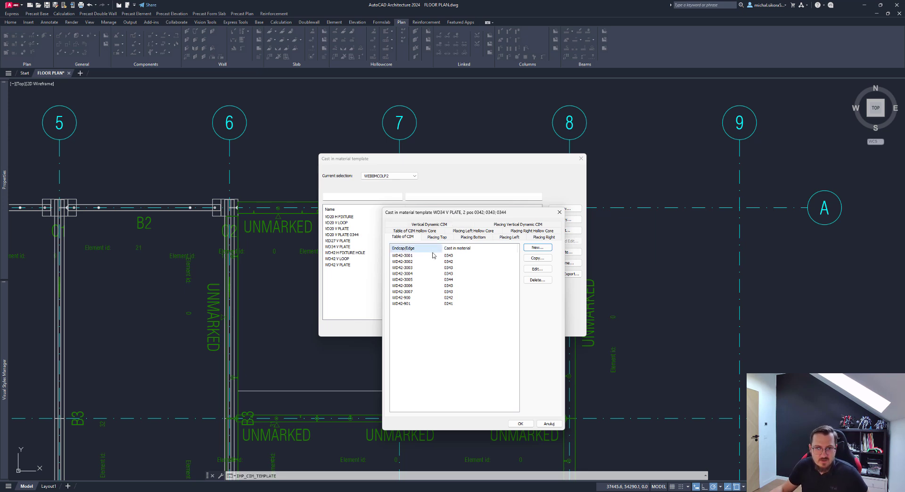
left_click(405, 258)
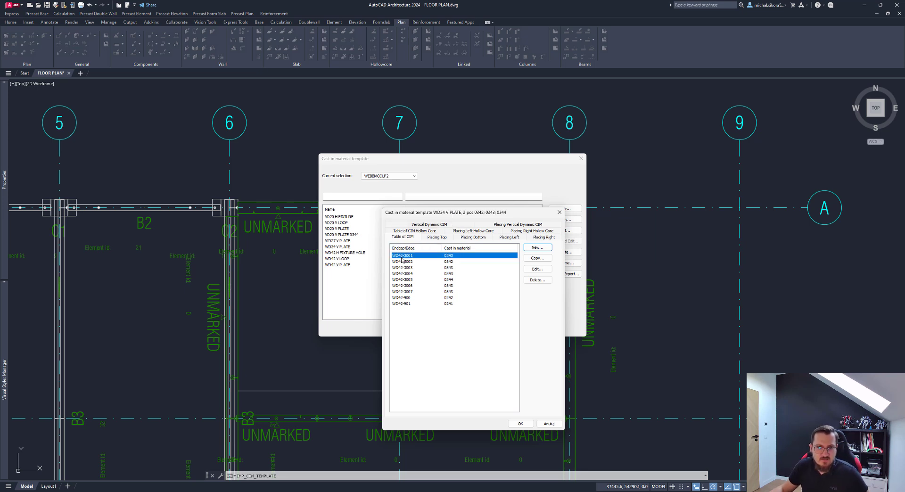
left_click(542, 268)
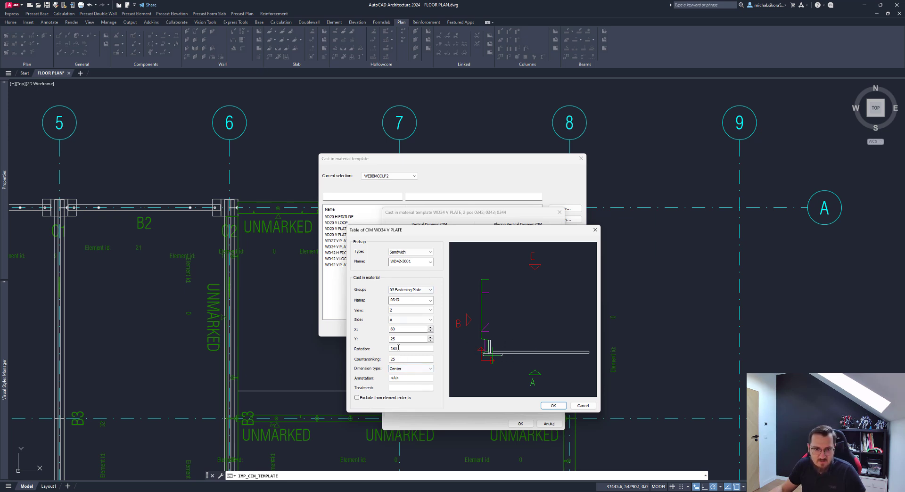
Try larger X offsets for the 0343 fastening plate, restore its original offset, and close the entry
left_click(403, 329)
left_click(430, 327)
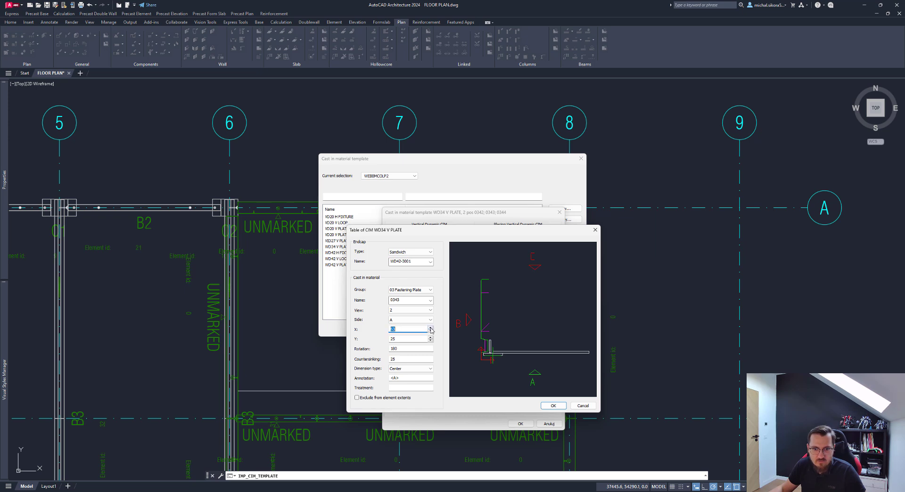
left_click(431, 328)
left_click(430, 328)
left_click(431, 328)
left_click(430, 327)
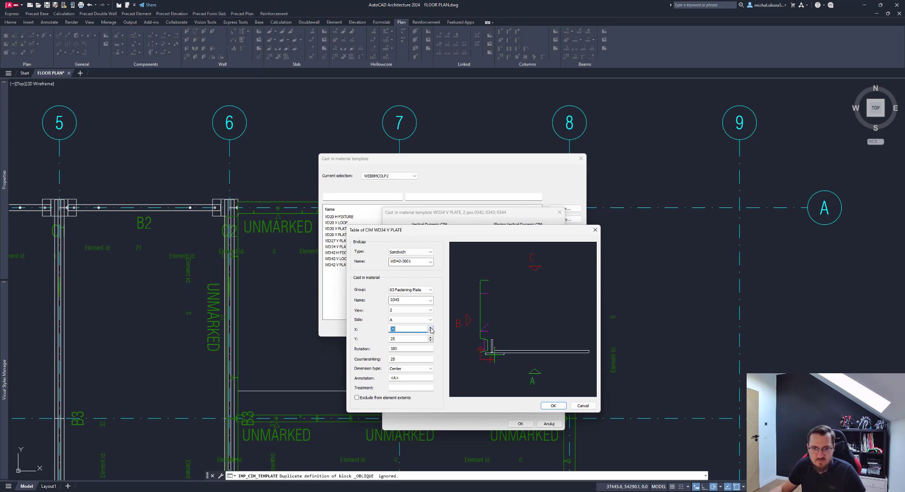
left_click(430, 328)
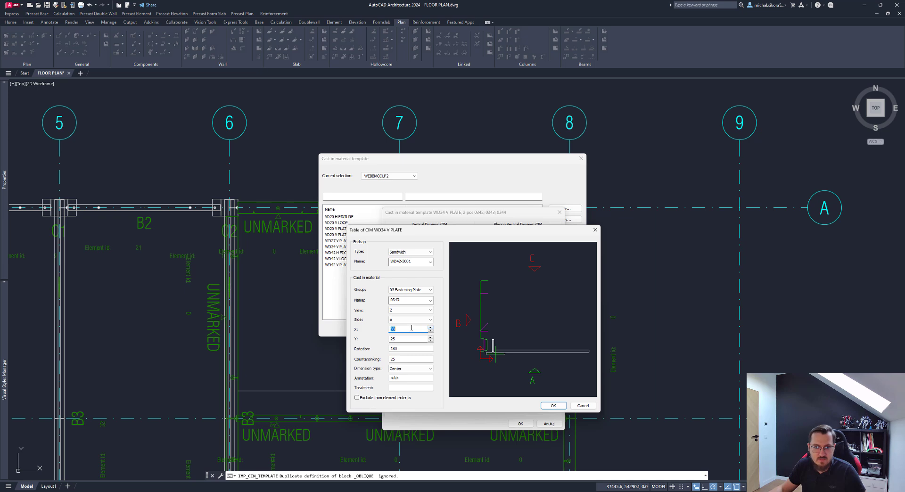
type("80")
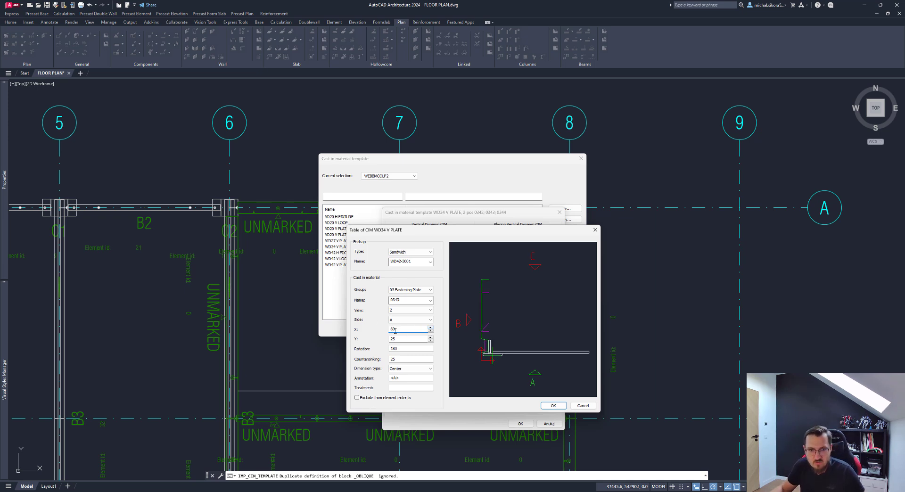
left_click(556, 406)
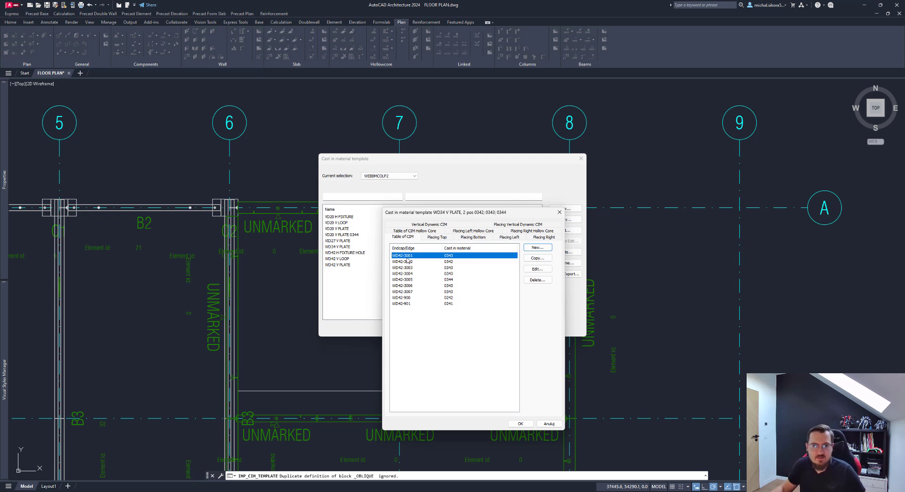
Reopen the WD42-3001 entry, check its endcap name, and leave it without changes
double_click(447, 257)
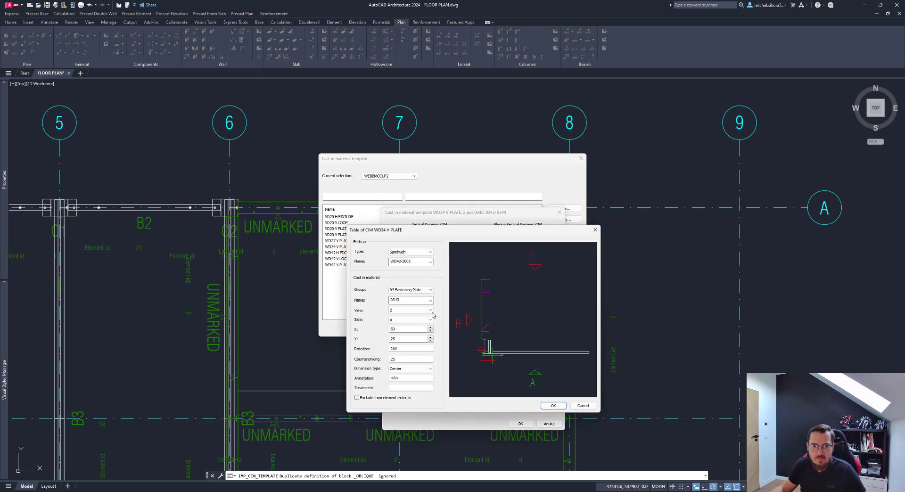
left_click(413, 262)
left_click(595, 229)
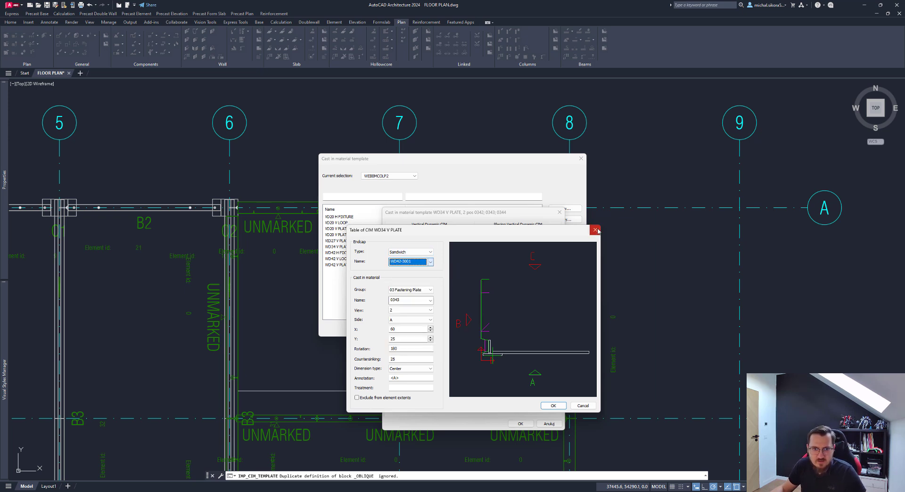
left_click(595, 229)
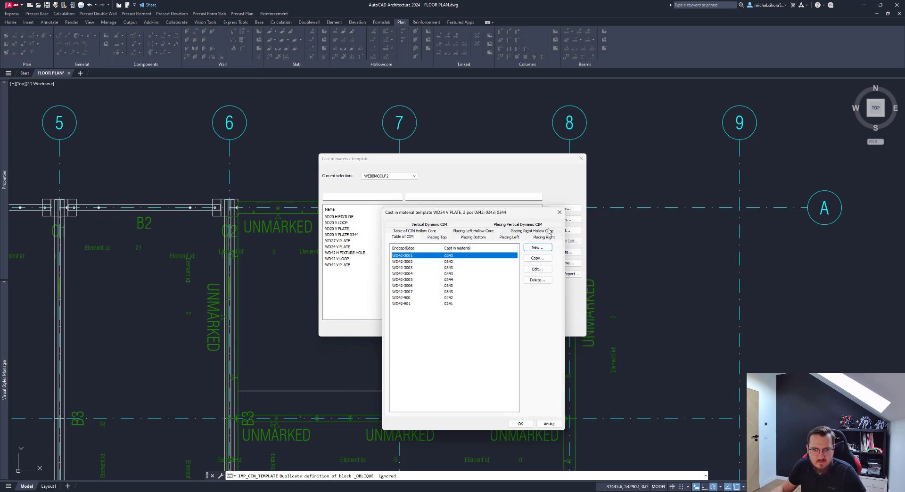
Leave the WD34 V PLATE template and the cast in material template list without changes, returning to the plan
left_click(559, 212)
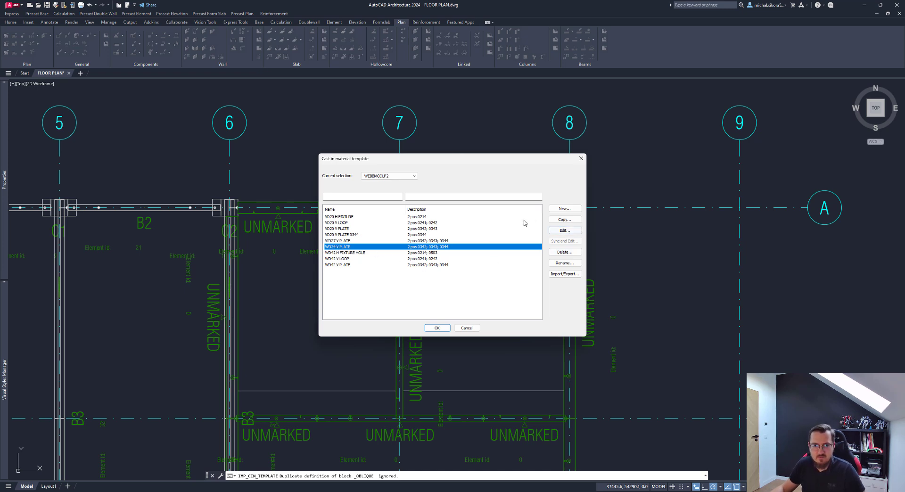
left_click(580, 158)
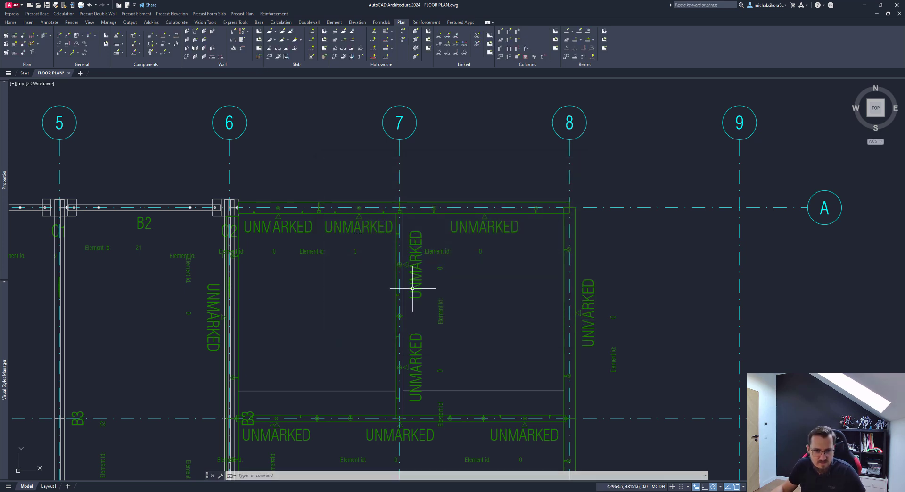
scroll(405, 283, "up", 2)
middle_click_drag(405, 267, 401, 281)
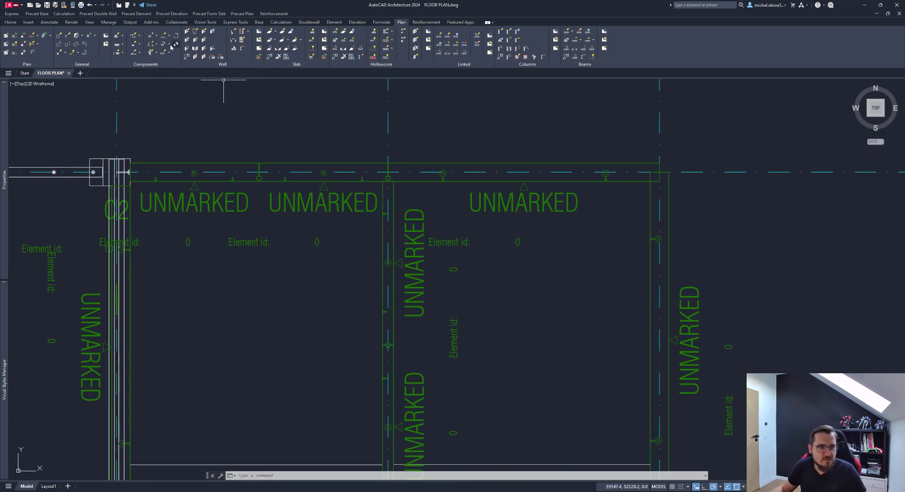
middle_click_drag(373, 270, 353, 242)
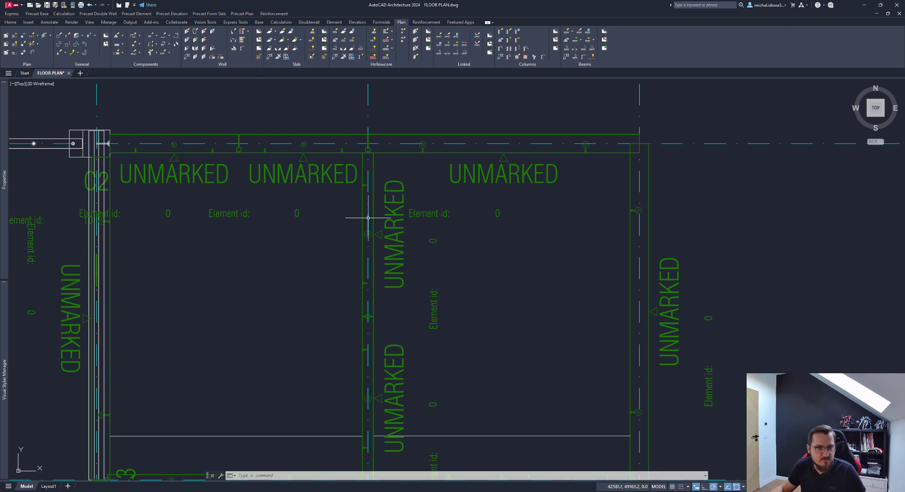
left_click(181, 150)
left_click(157, 165)
key("Escape")
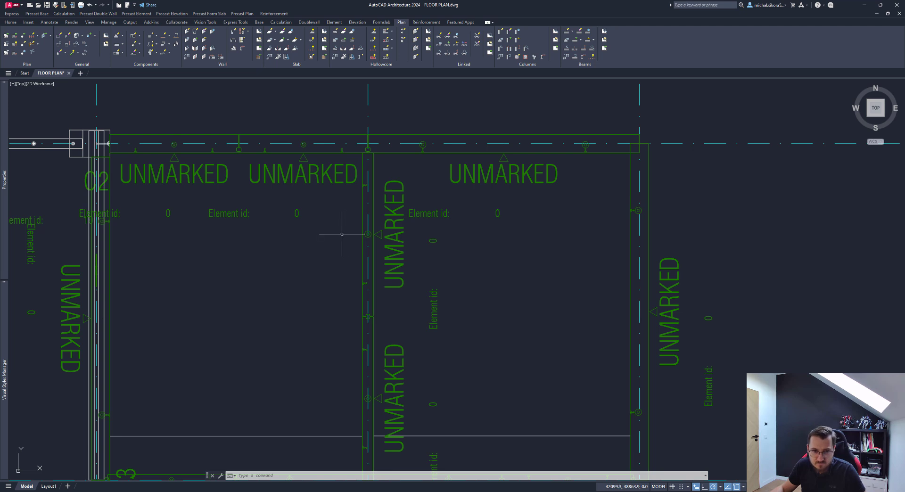
left_click(366, 234)
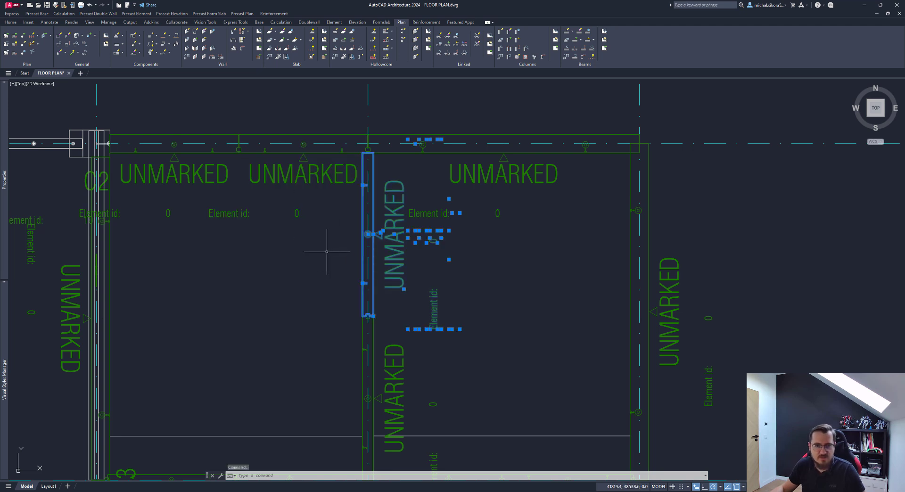
key("Escape")
key("Escape")
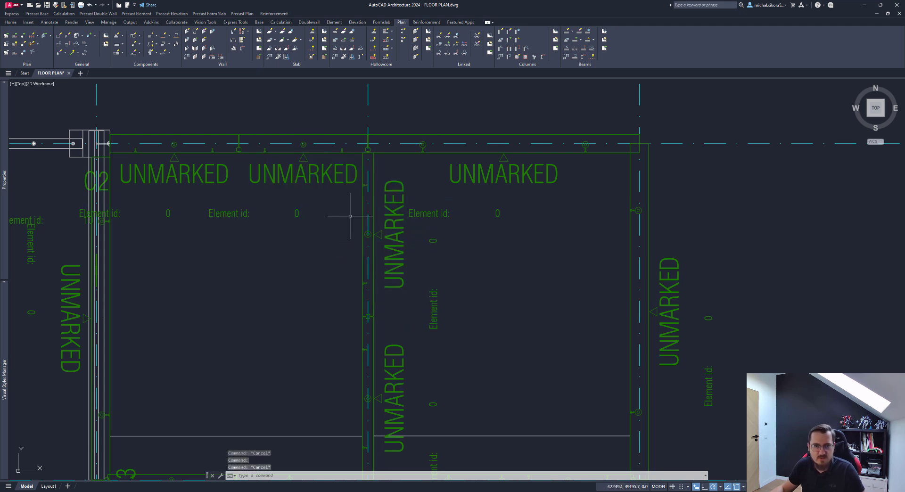
Split the upper wall segment on grid line 7 near its middle, using a gap of 10 and endcap VD20-3001
left_click(195, 57)
left_click(362, 224)
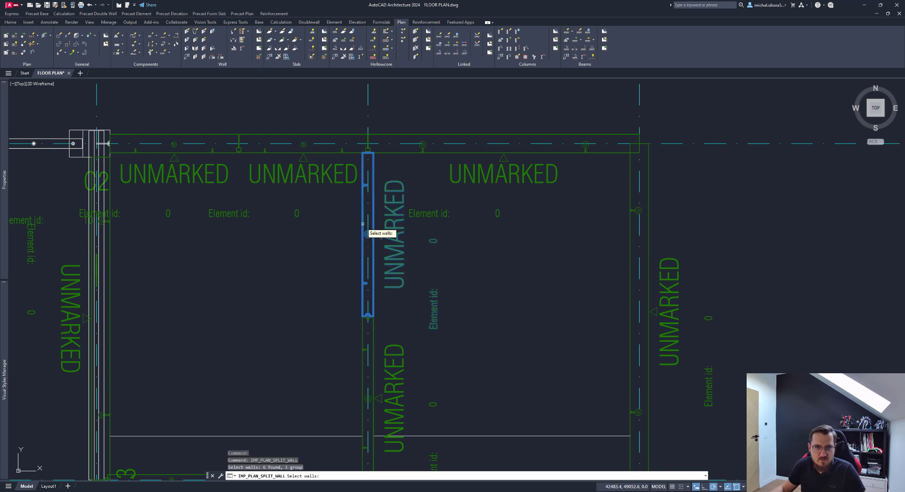
key("Return")
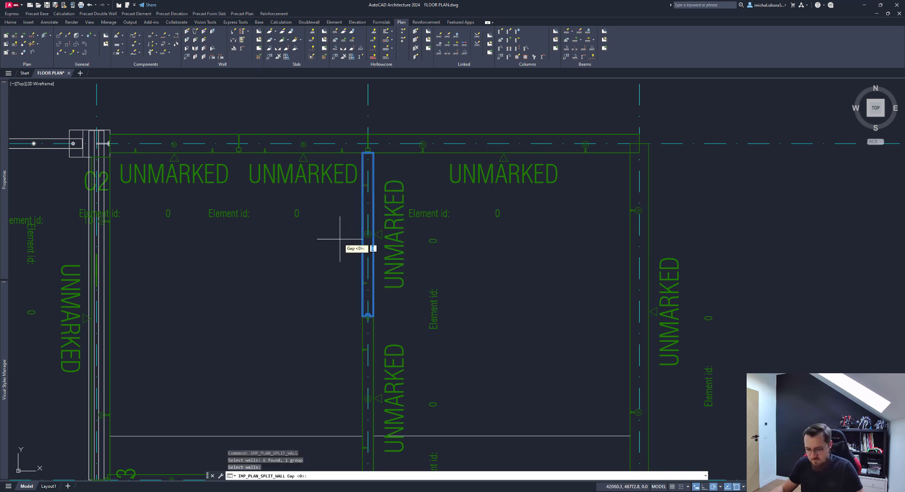
type("10")
key("Return")
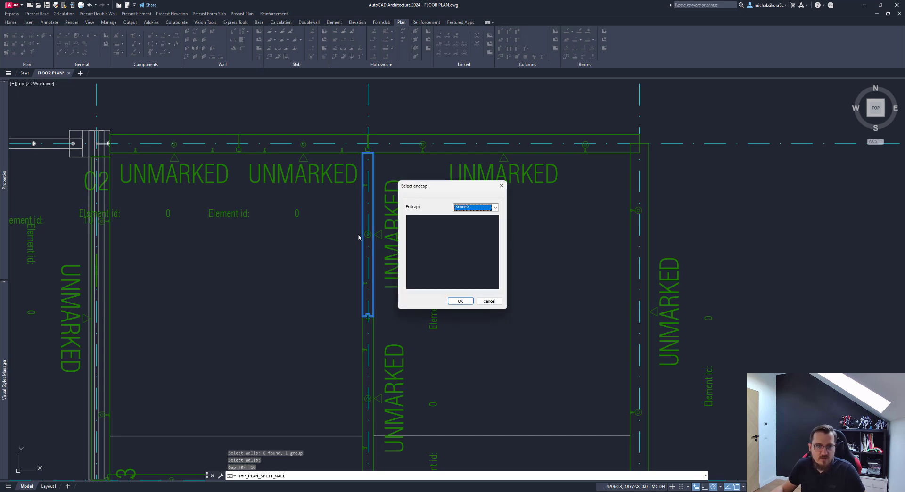
left_click(495, 207)
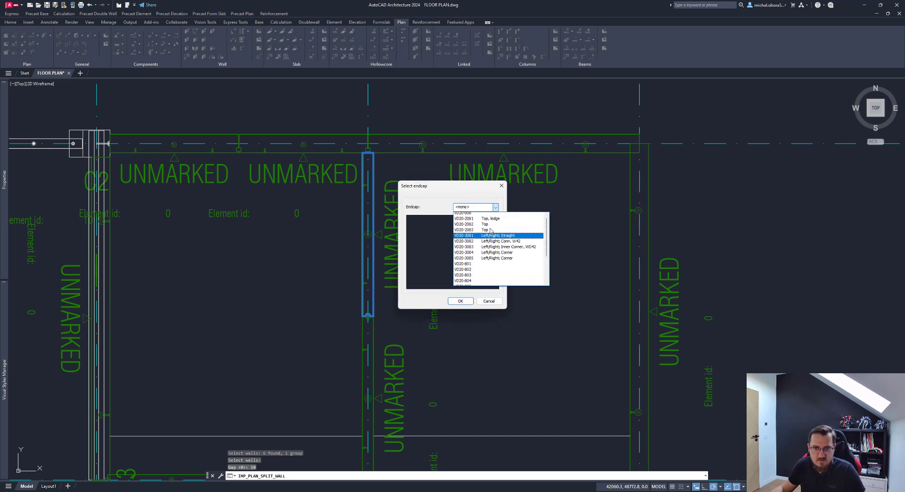
left_click(493, 237)
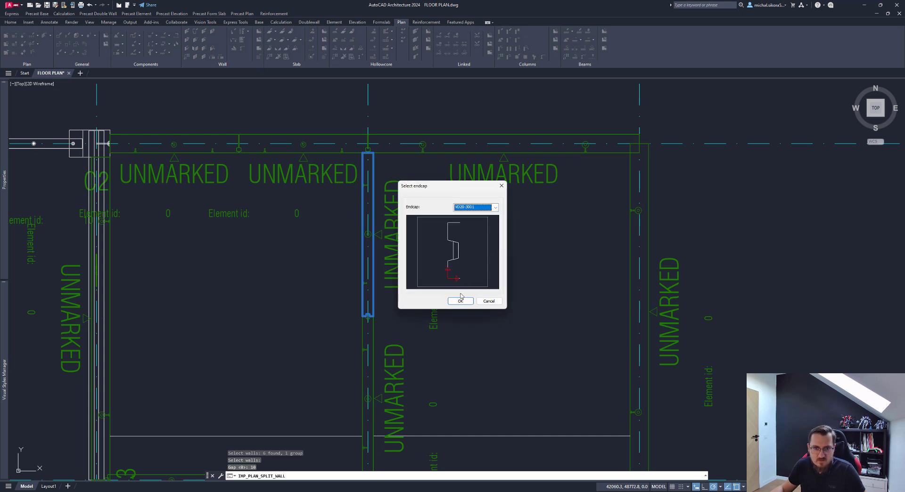
left_click(461, 302)
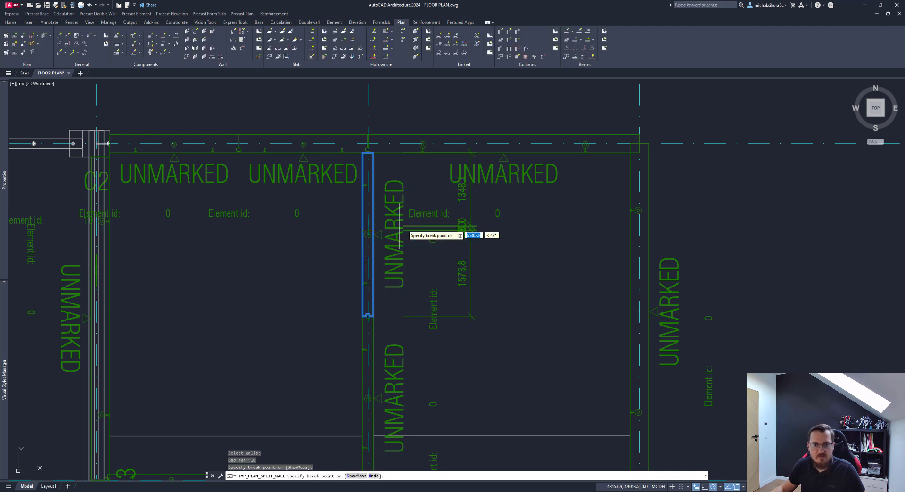
left_click(449, 236)
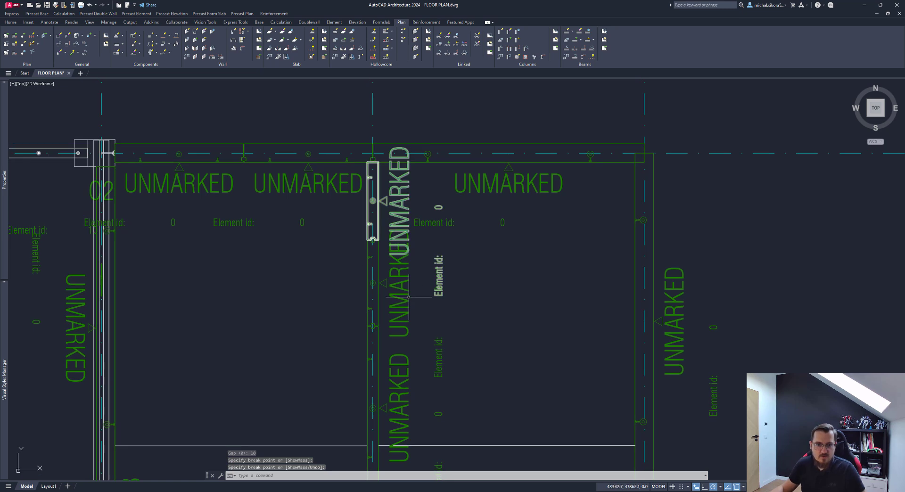
key("Escape")
middle_click_drag(376, 264, 441, 260)
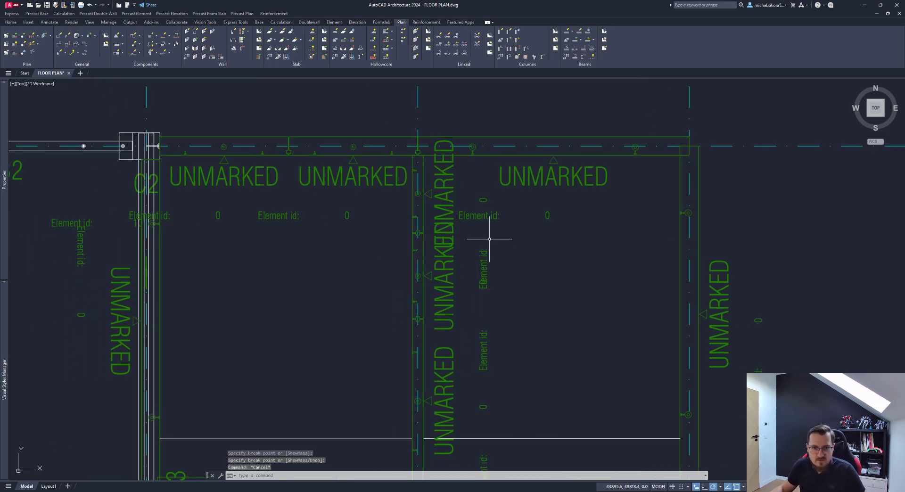
scroll(460, 232, "up", 4)
scroll(447, 217, "down", 2)
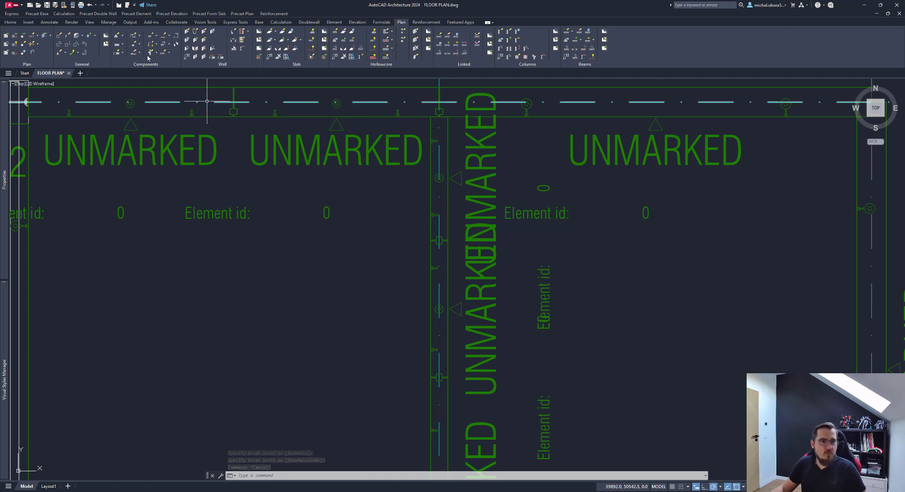
Open the VD20 V LOOP cast in material template and its VD20-3001 endcap entry for editing
left_click(169, 45)
left_click(182, 84)
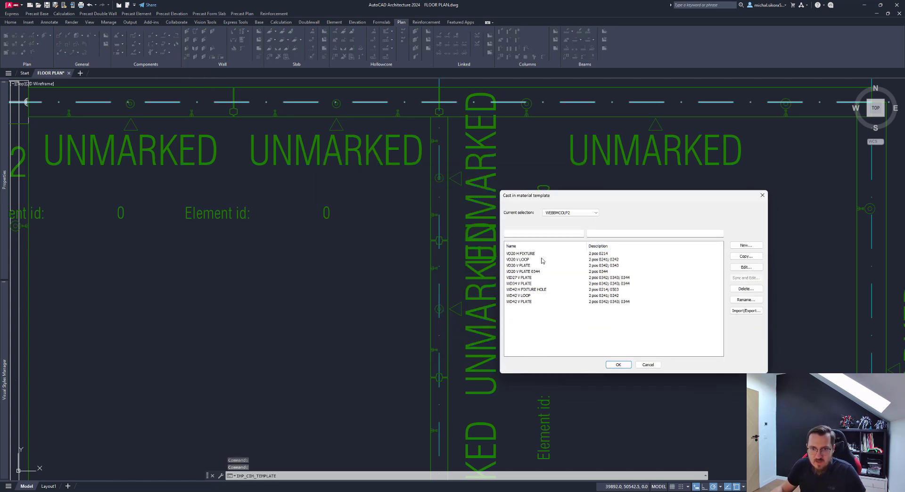
double_click(516, 260)
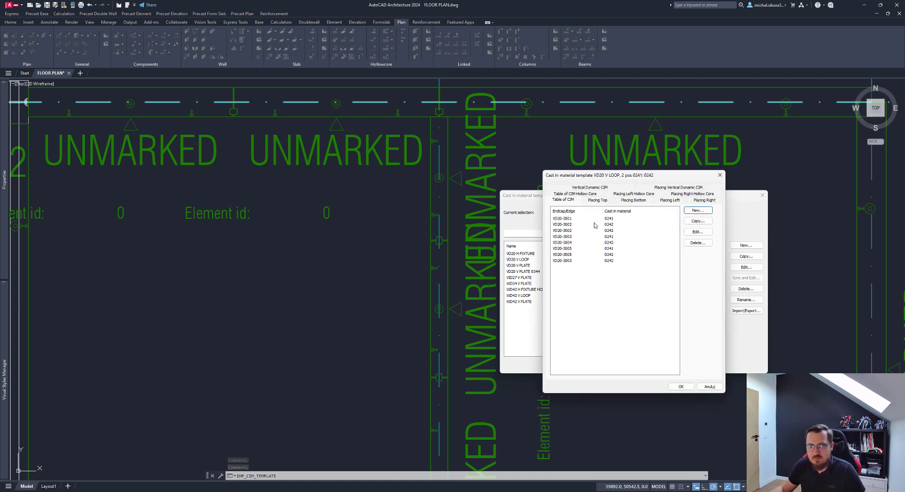
left_click(558, 219)
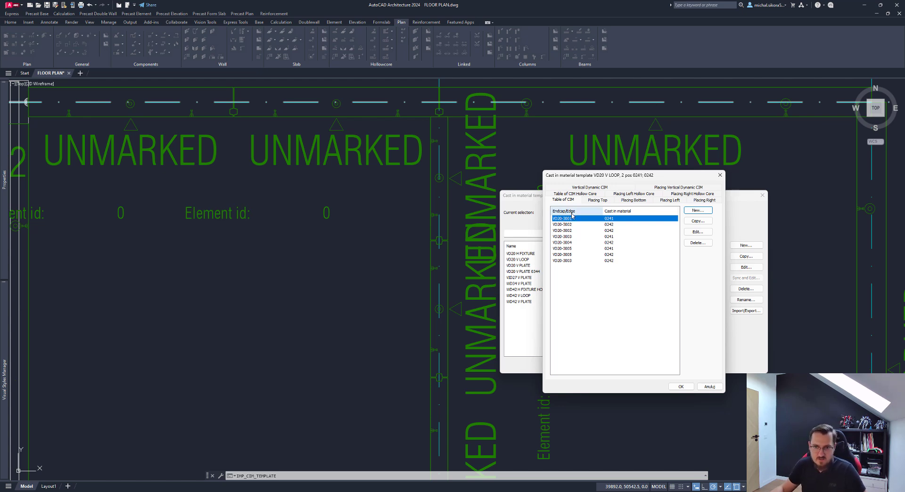
double_click(563, 219)
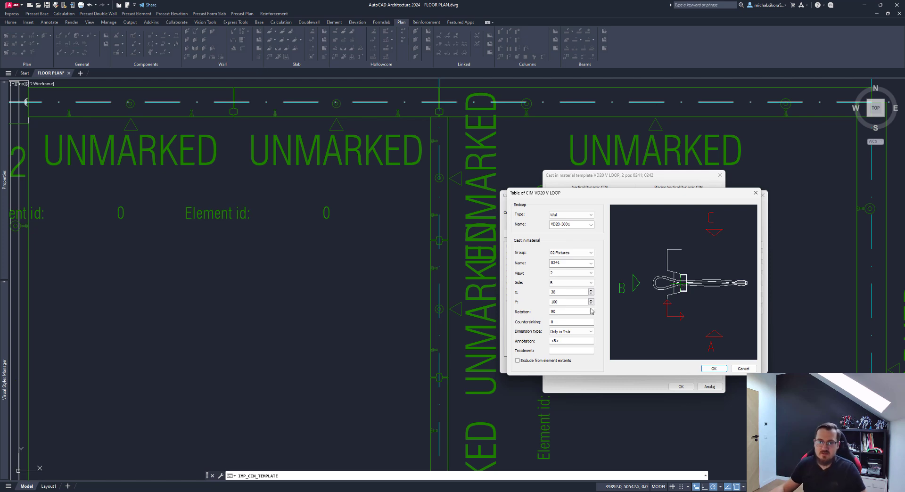
Try X and Y offsets of 50 for the 0241 connection loop, restoring X to 38 and Y to 100
double_click(562, 292)
type("50")
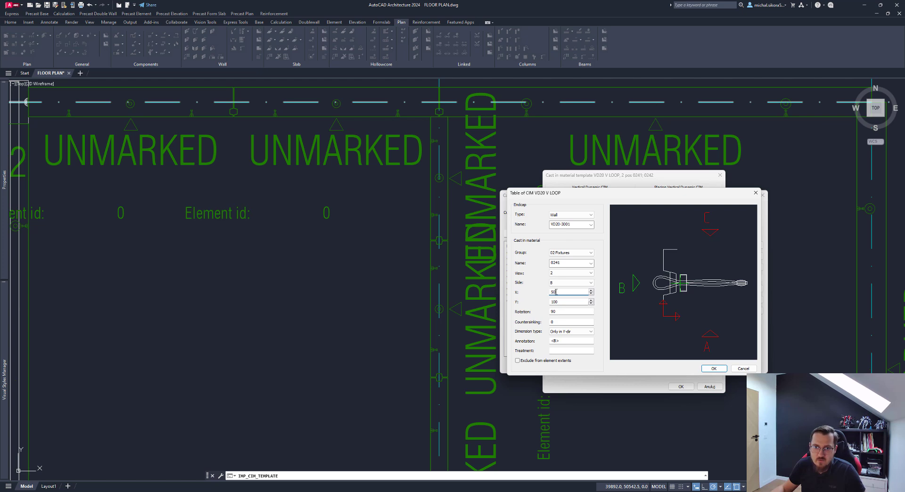
type("38")
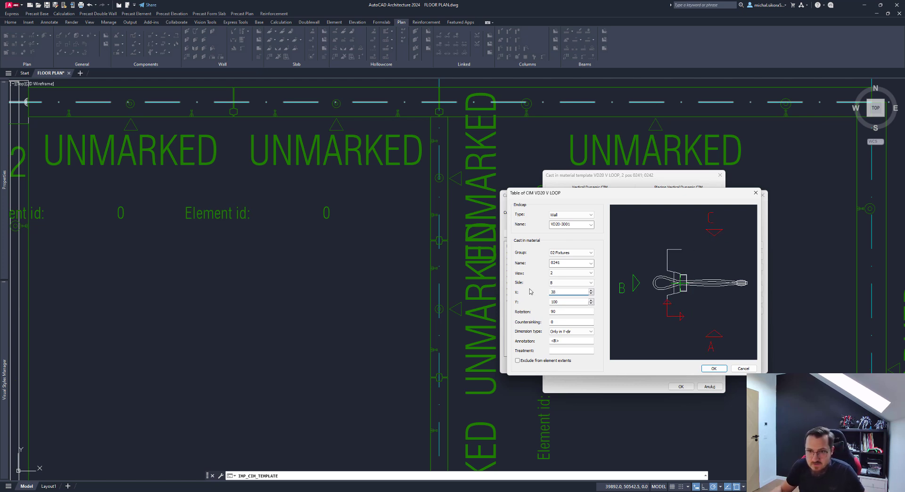
left_click_drag(560, 302, 543, 299)
type("50")
type("100")
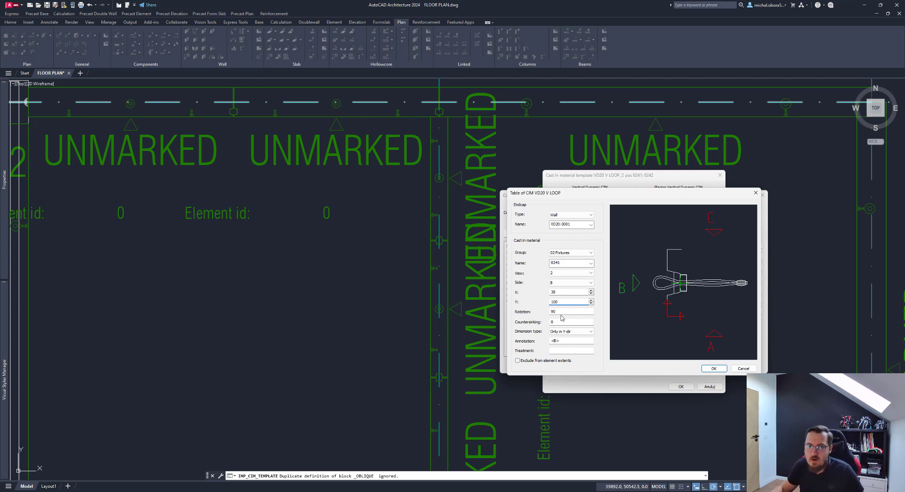
Try a rotation of 45 for the 0241 connection loop and restore it to 90
left_click_drag(559, 310, 537, 312)
type("45")
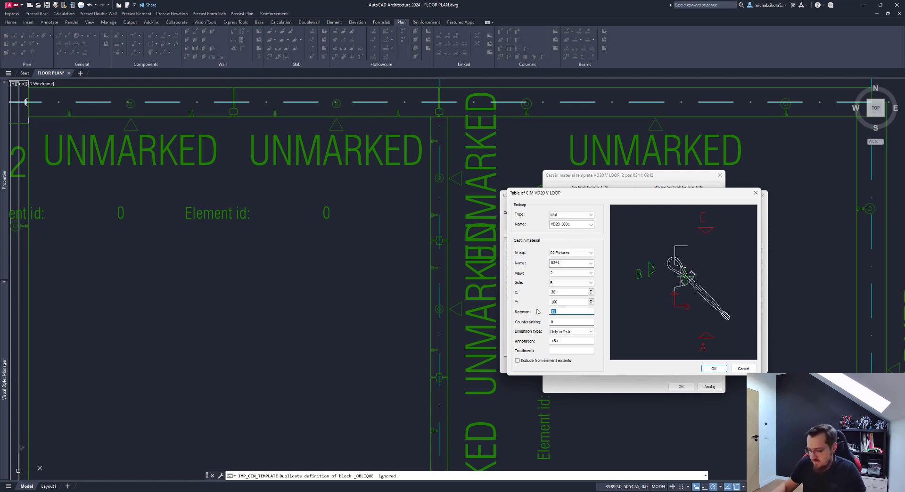
type("90")
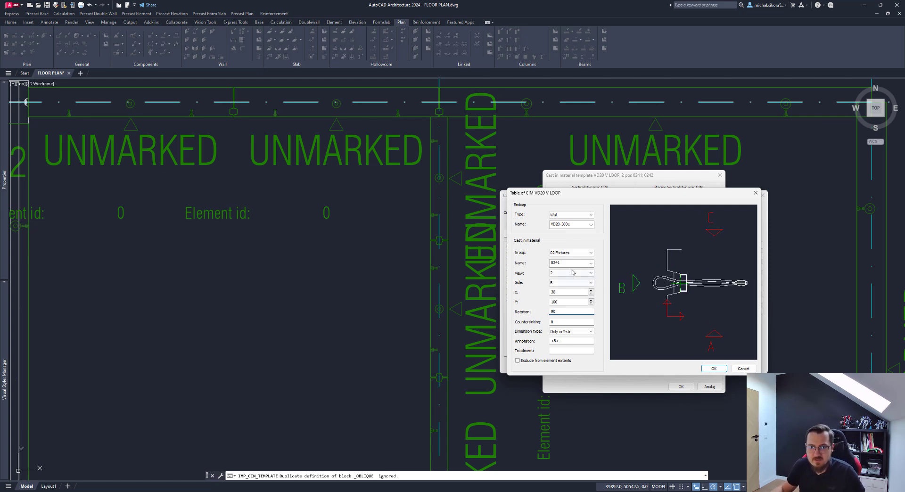
Try the 0242 connection loop in the VD20-3001 entry and switch back to 0241
left_click(590, 263)
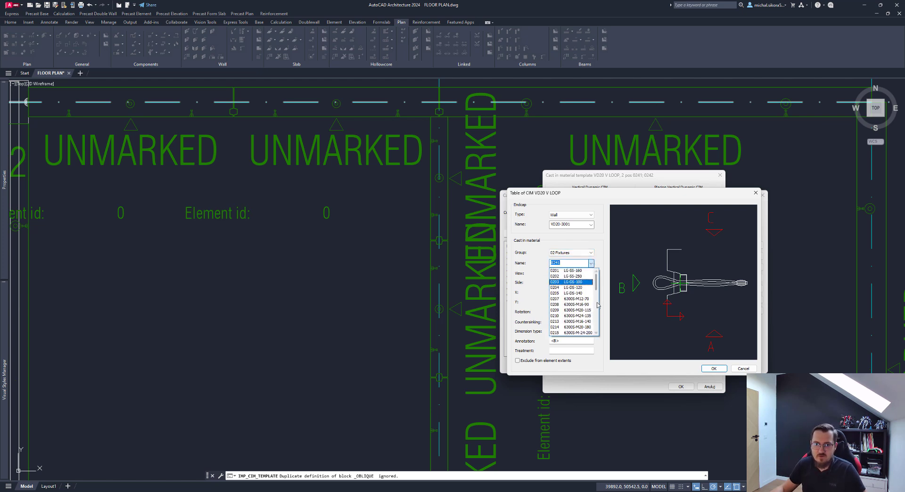
scroll(598, 292, "down", 1)
left_click_drag(596, 287, 596, 308)
left_click(585, 310)
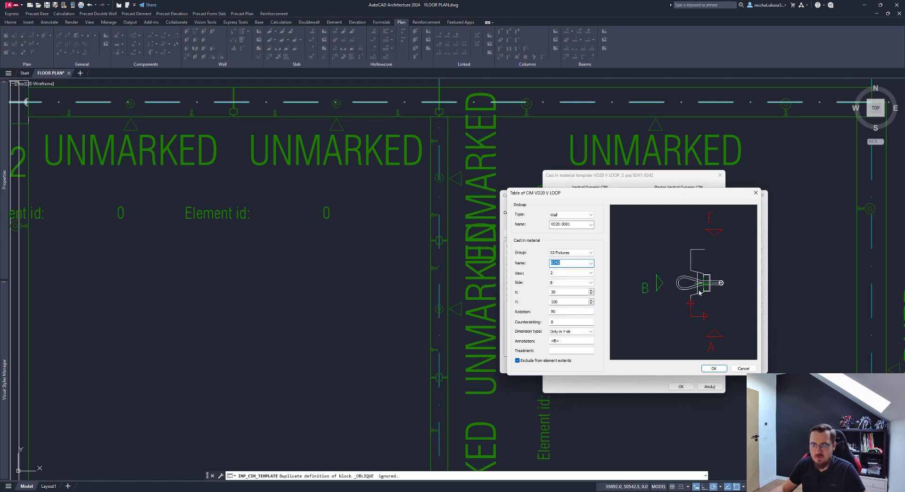
left_click(590, 264)
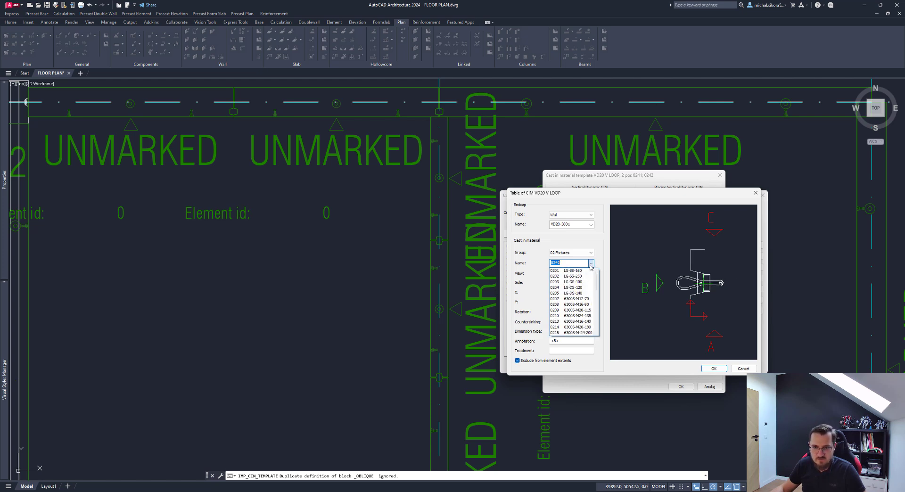
left_click_drag(596, 283, 596, 302)
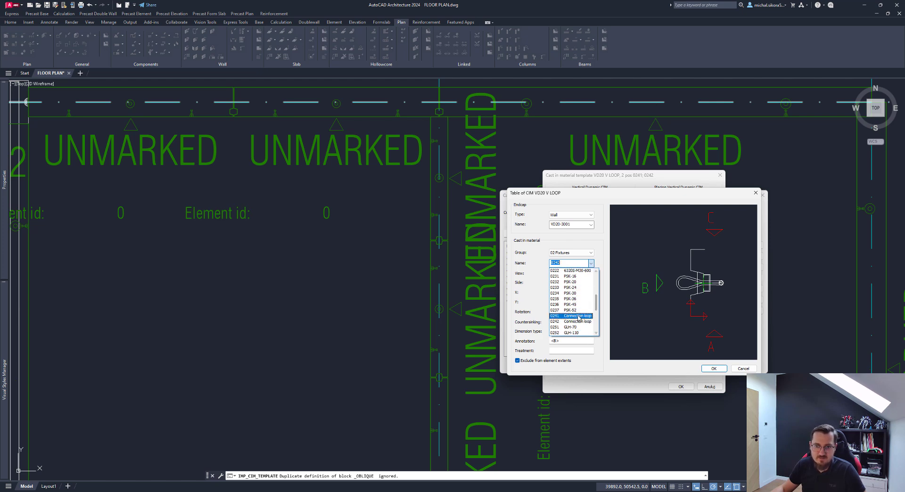
left_click(572, 327)
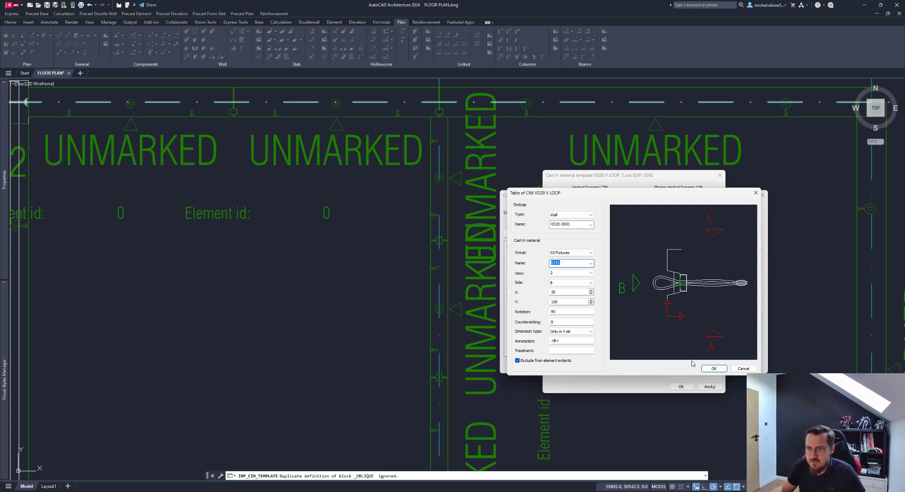
Accept the VD20-3001 entry, and check the connection loop settings of the first VD20-3002 entry
left_click(712, 369)
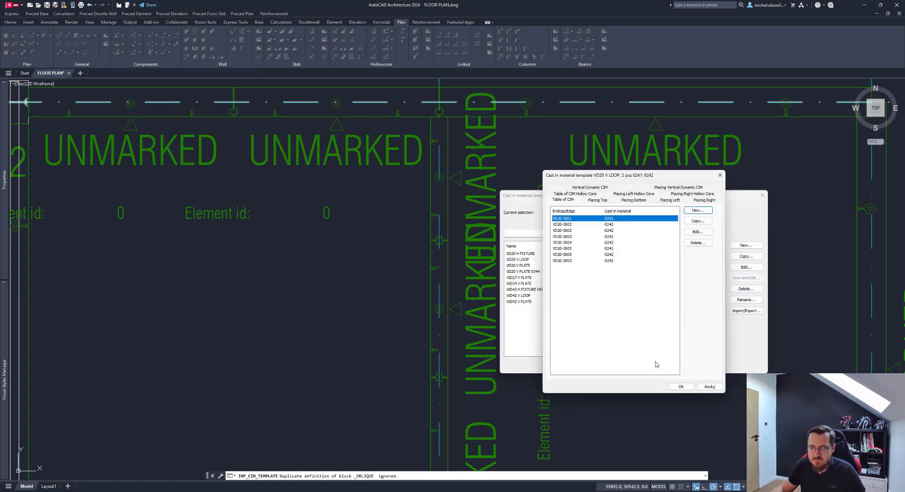
double_click(572, 225)
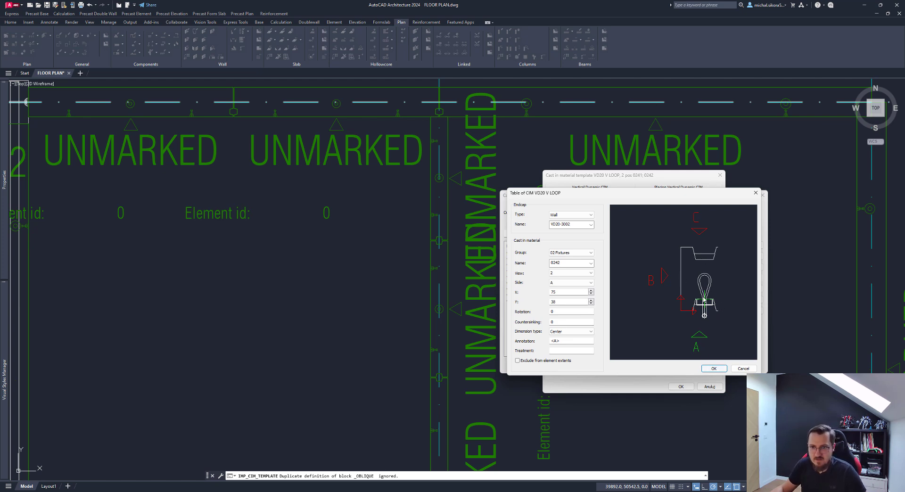
left_click(713, 369)
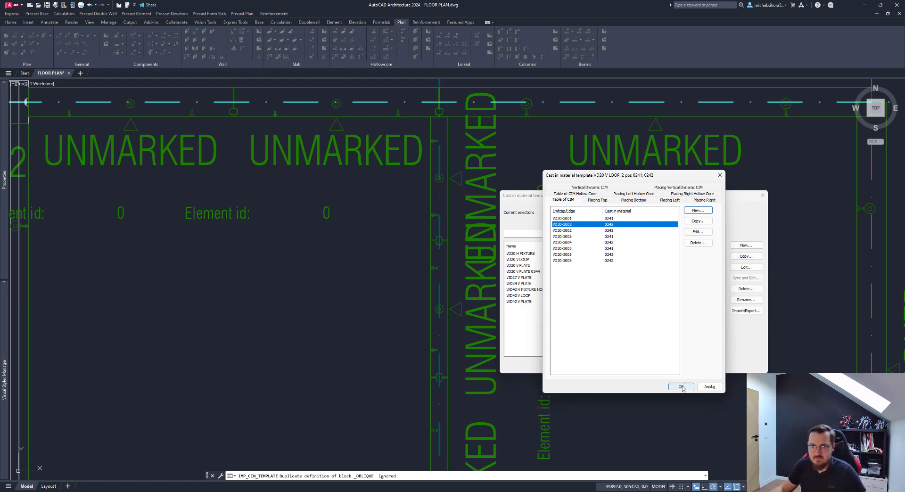
Examine the top placing setup and spacing distances of the VD20 V LOOP template
left_click(596, 200)
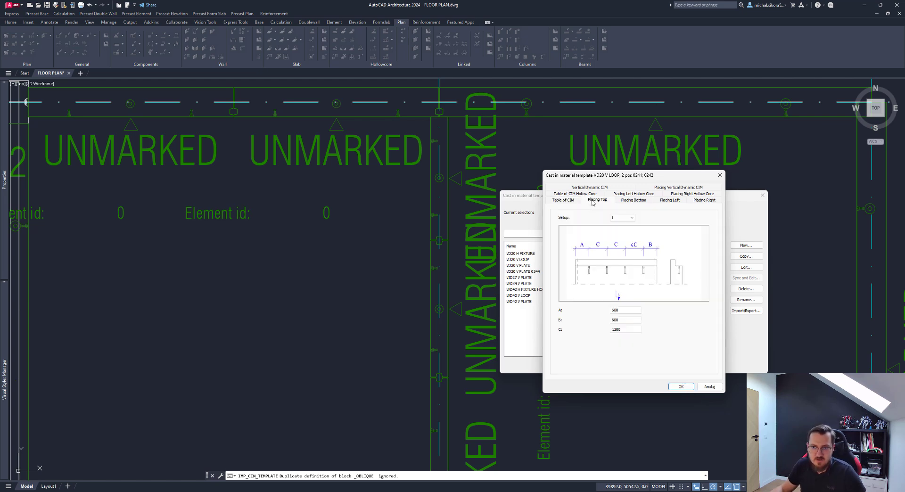
left_click(571, 200)
left_click(605, 200)
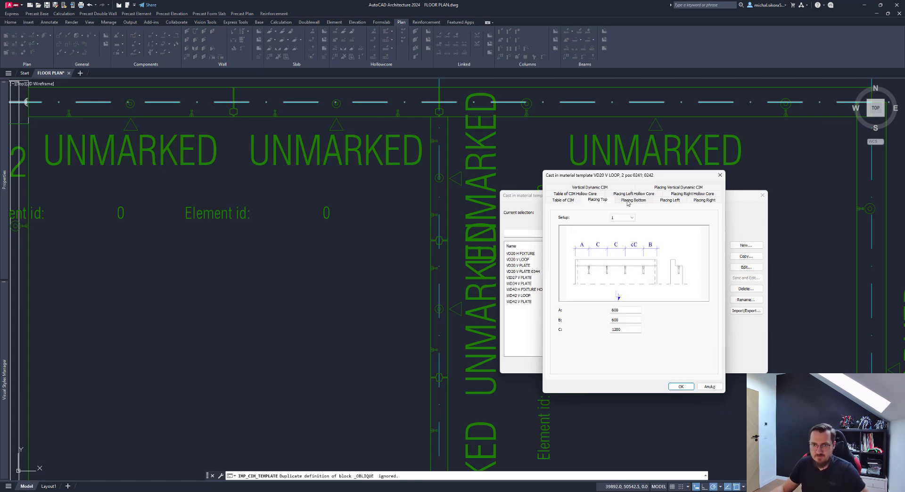
Examine the left and right placing setups and the A, B and C distances of the VD20 V LOOP template
left_click(674, 202)
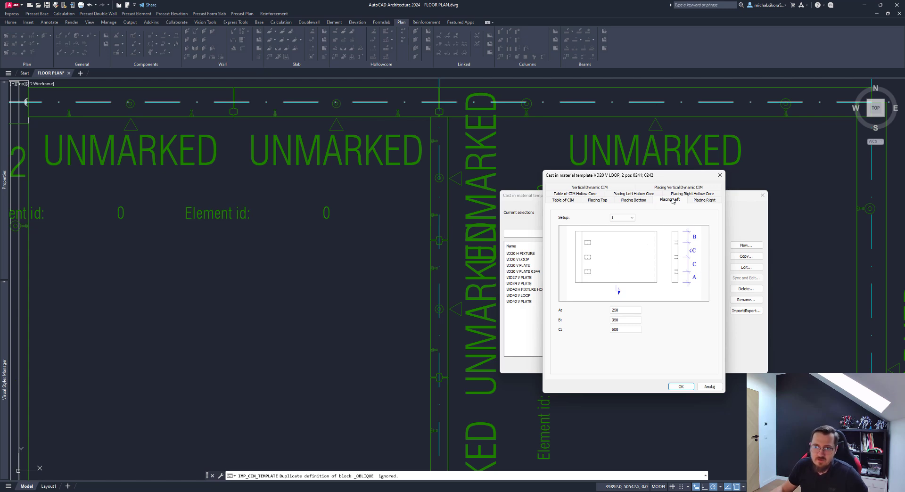
left_click(706, 202)
left_click(675, 202)
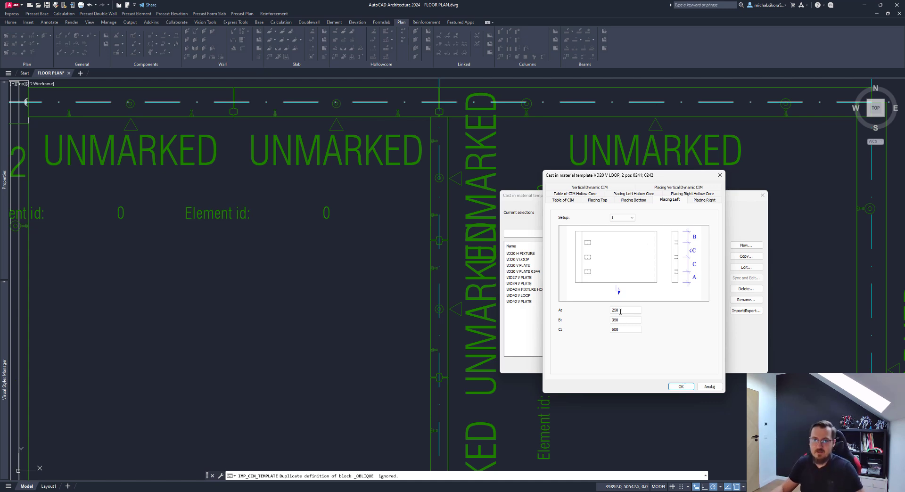
double_click(620, 312)
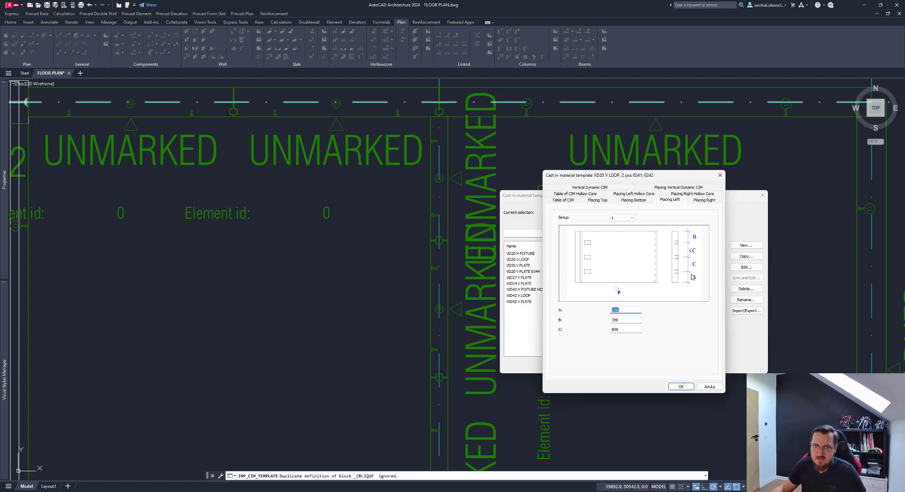
double_click(623, 322)
double_click(620, 330)
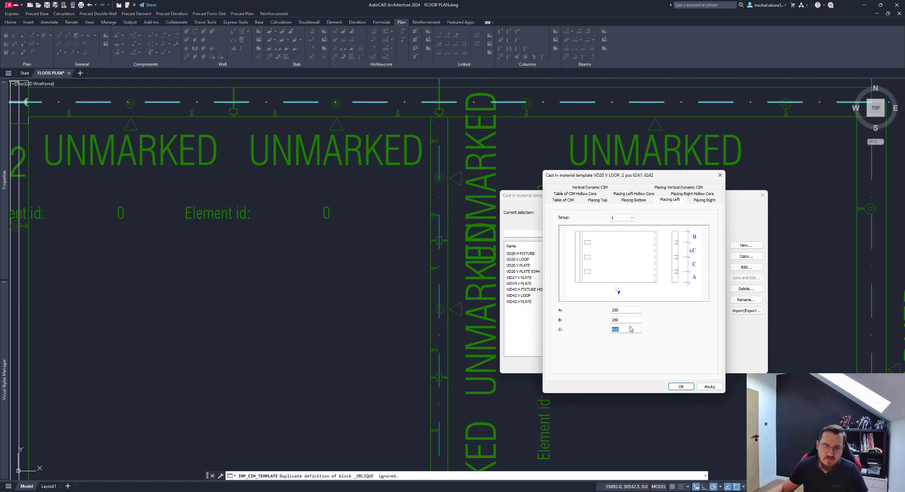
Try setup 2 for the left placing of VD20 V LOOP, switch back to setup 1, accept the template and close the template manager
left_click(632, 218)
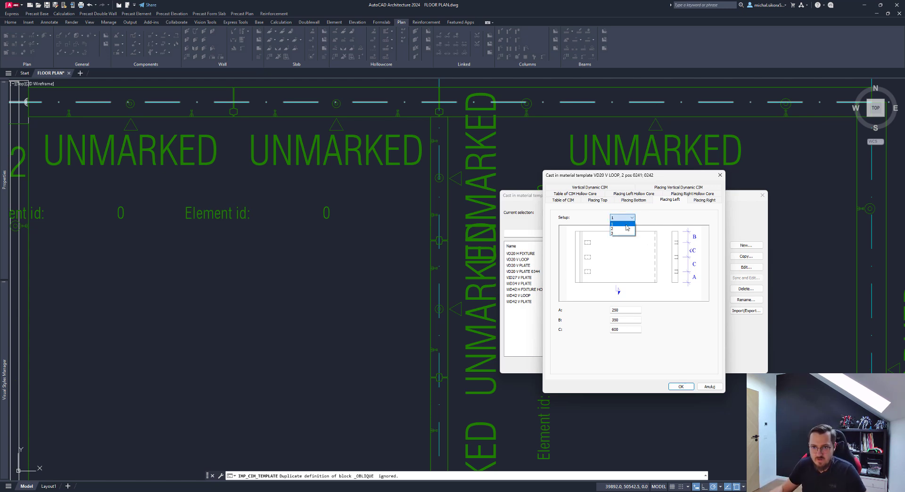
left_click(623, 229)
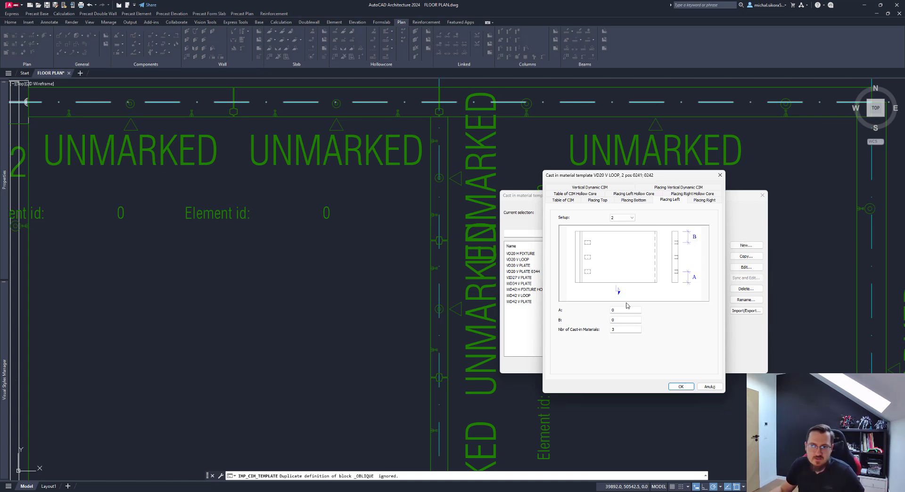
left_click(622, 218)
left_click(628, 226)
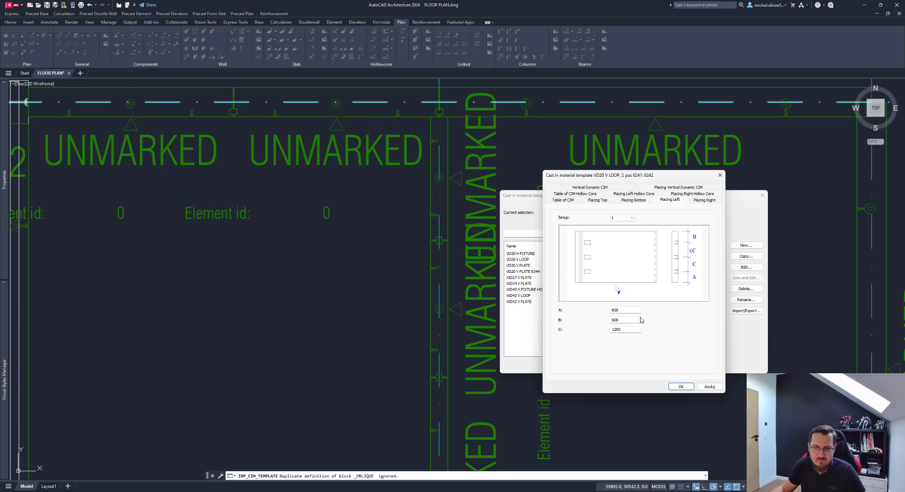
left_click(682, 387)
left_click(619, 364)
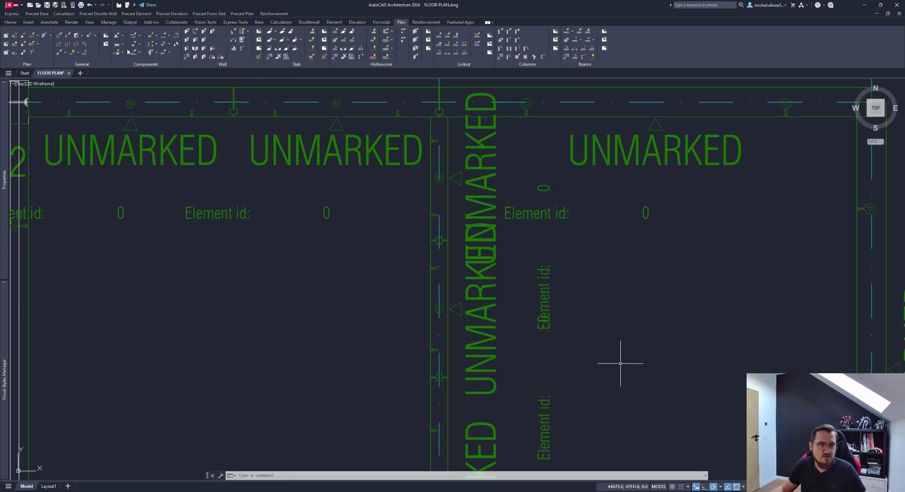
Apply the VD20 V LOOP cast in material template to the split walls along grid line 7 between A and B
left_click(161, 44)
left_click(182, 84)
scroll(439, 241, "down", 5)
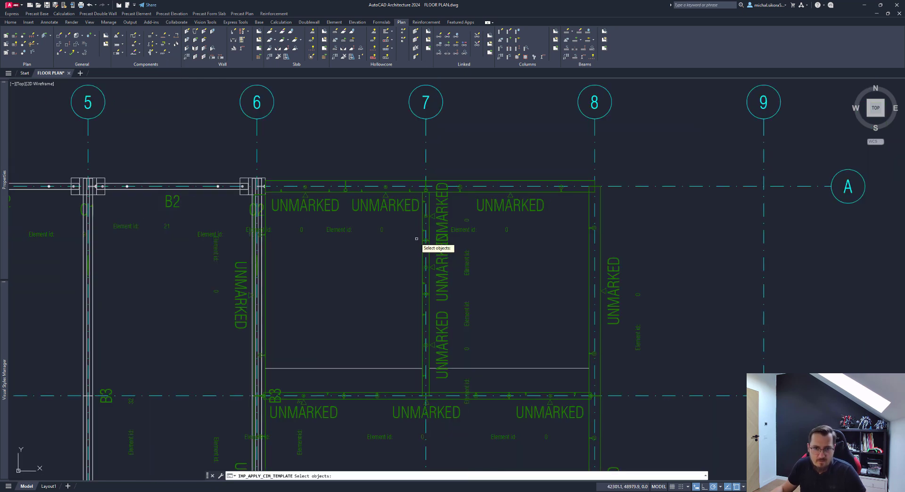
scroll(438, 241, "up", 2)
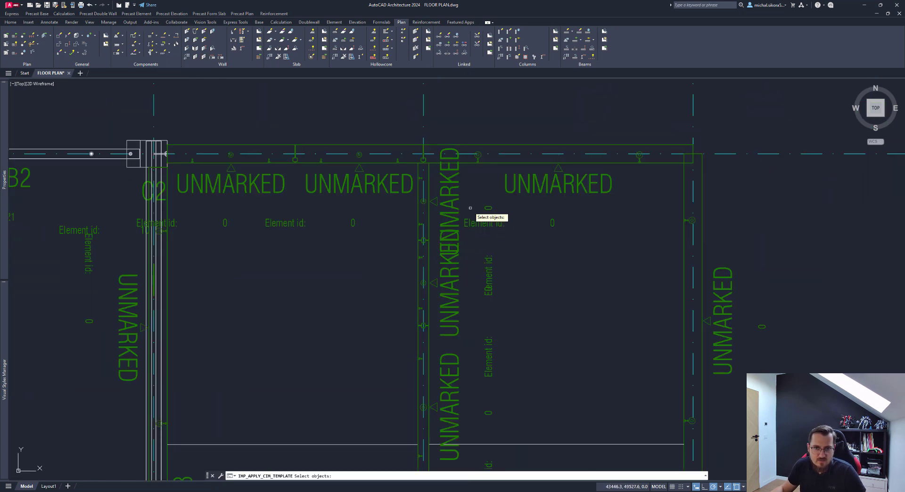
left_click(433, 228)
left_click(405, 333)
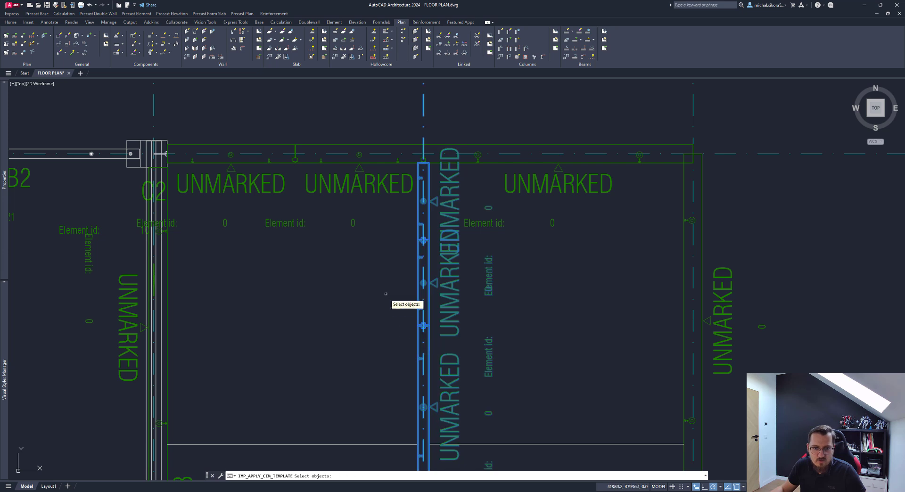
mouse_move(390, 299)
middle_mouse_down()
mouse_move(379, 258)
mouse_move(388, 283)
middle_mouse_up()
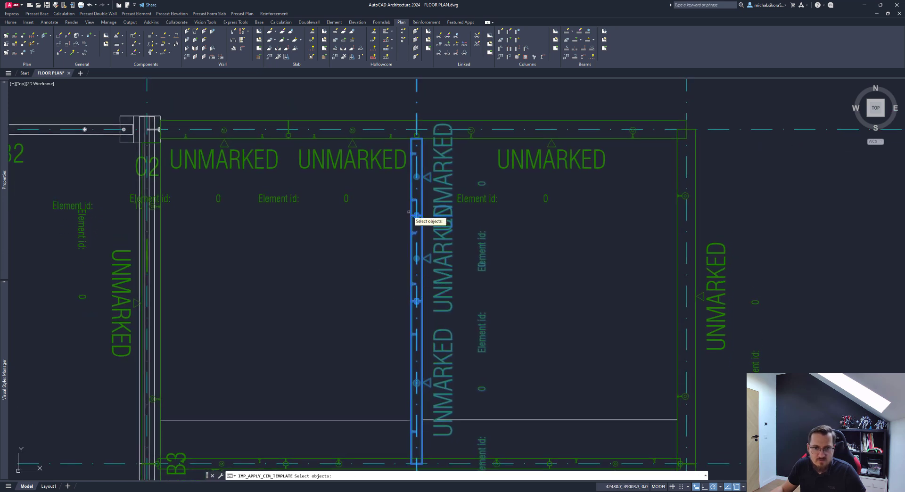
scroll(418, 218, "up", 2)
scroll(449, 225, "down", 2)
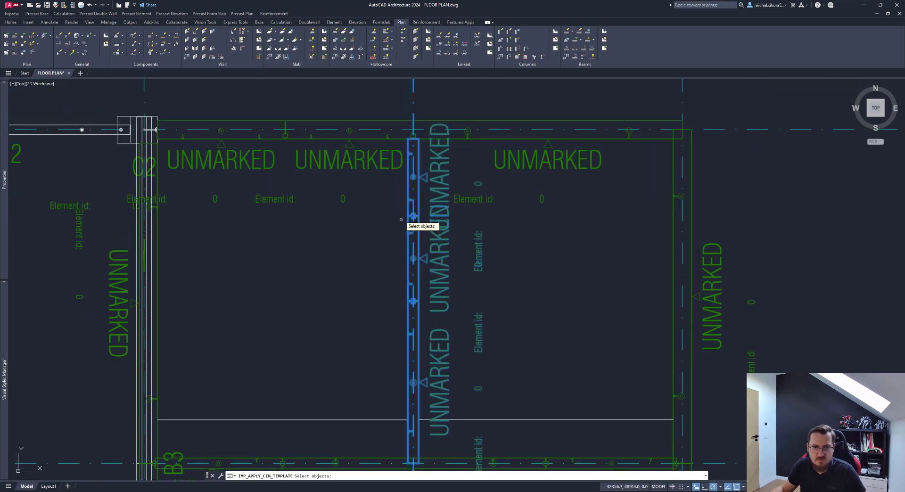
scroll(407, 219, "up", 3)
scroll(422, 236, "down", 1)
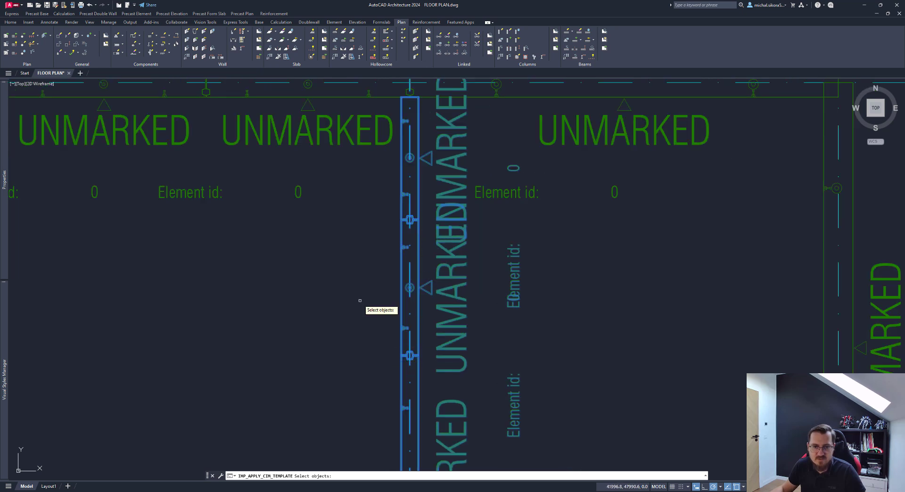
key("Return")
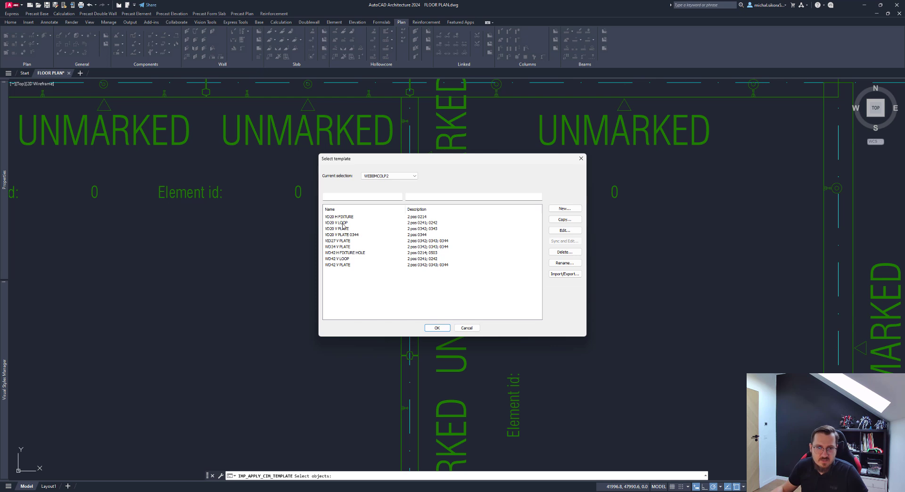
left_click(343, 223)
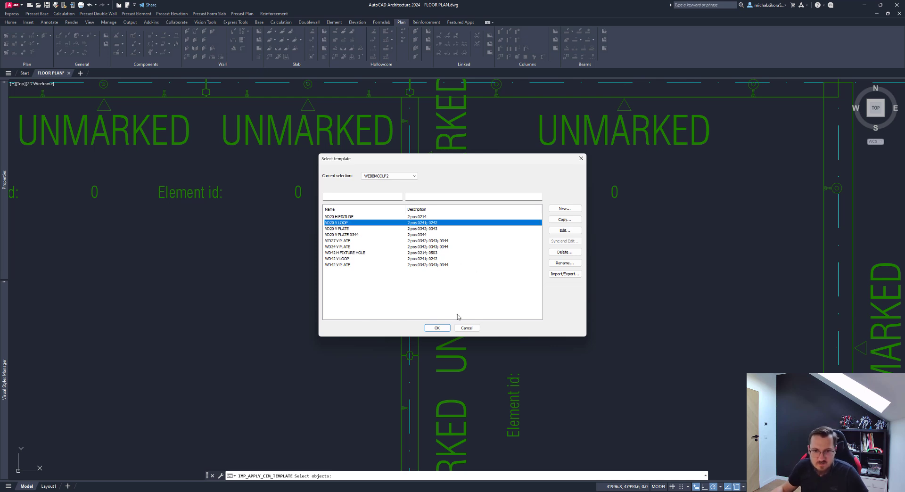
left_click(437, 328)
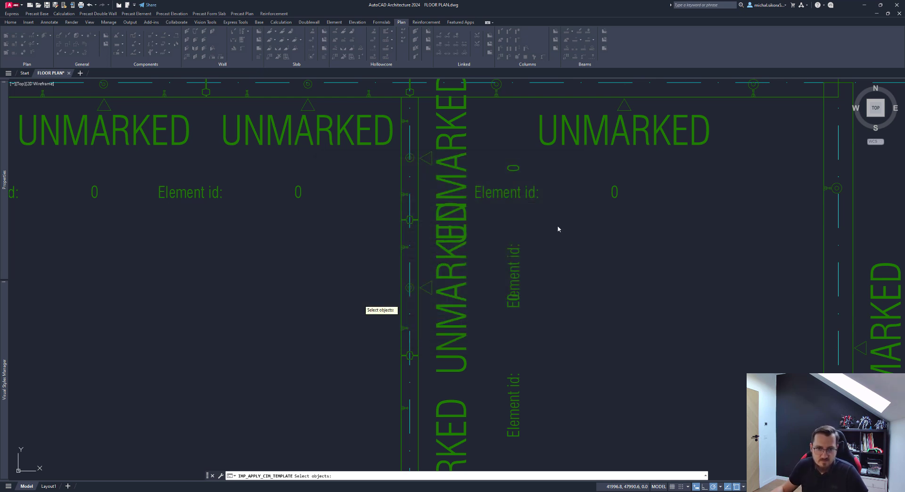
key("Return")
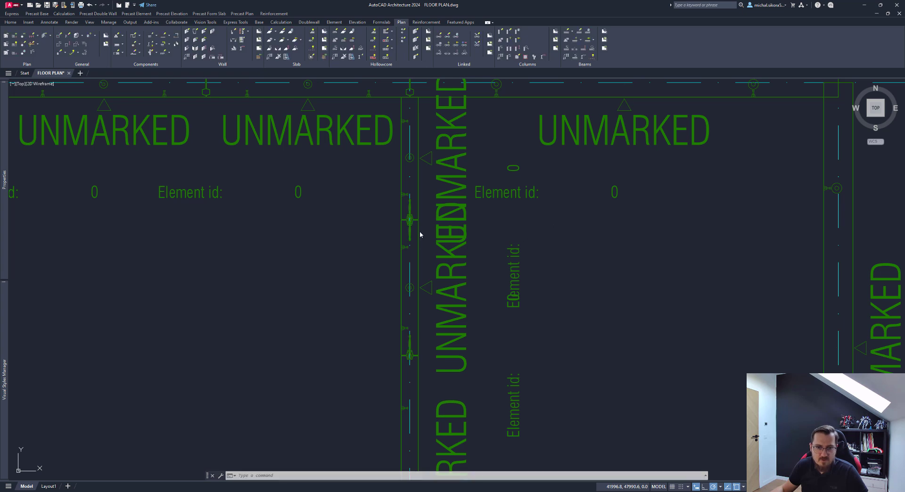
Examine the connection loops at the joints between the split walls along grid line 7
scroll(410, 222, "up", 5)
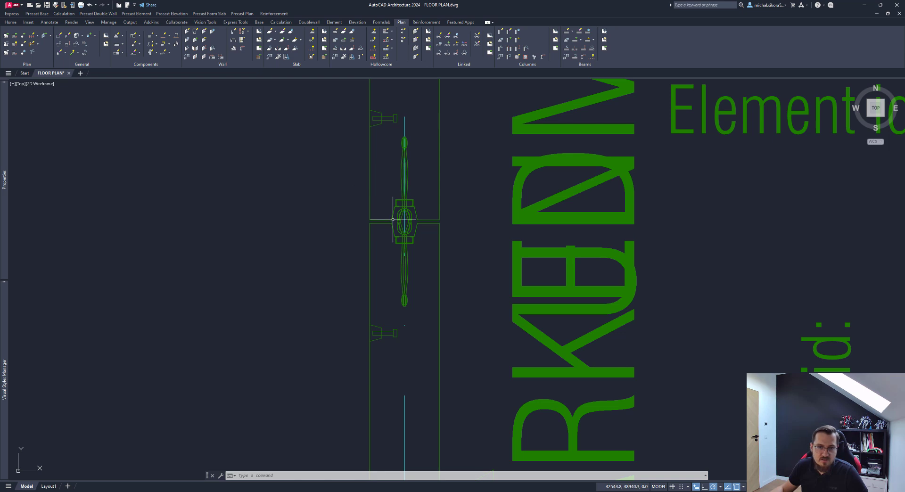
scroll(386, 209, "up", 2)
scroll(398, 227, "down", 5)
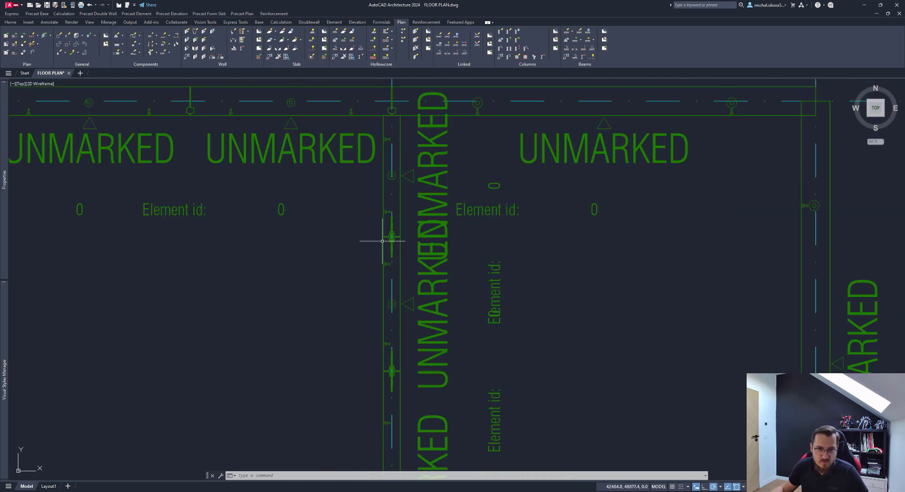
middle_click_drag(374, 329, 411, 203)
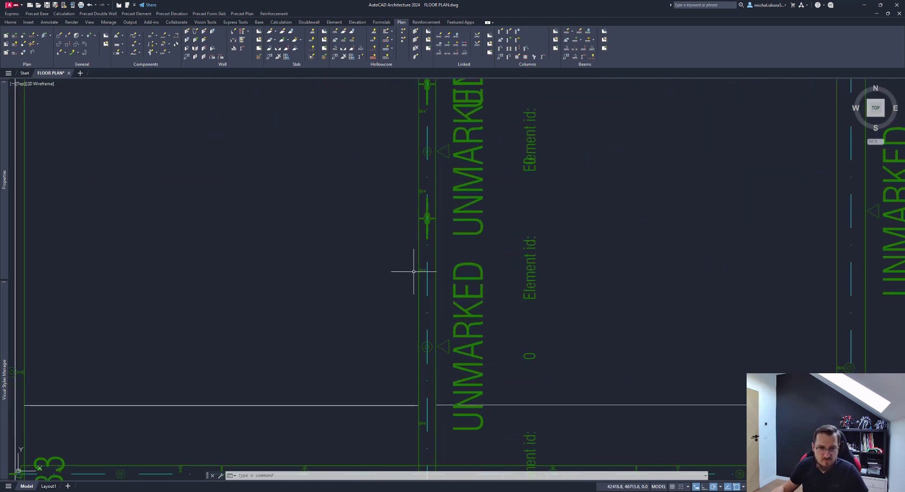
scroll(436, 217, "down", 2)
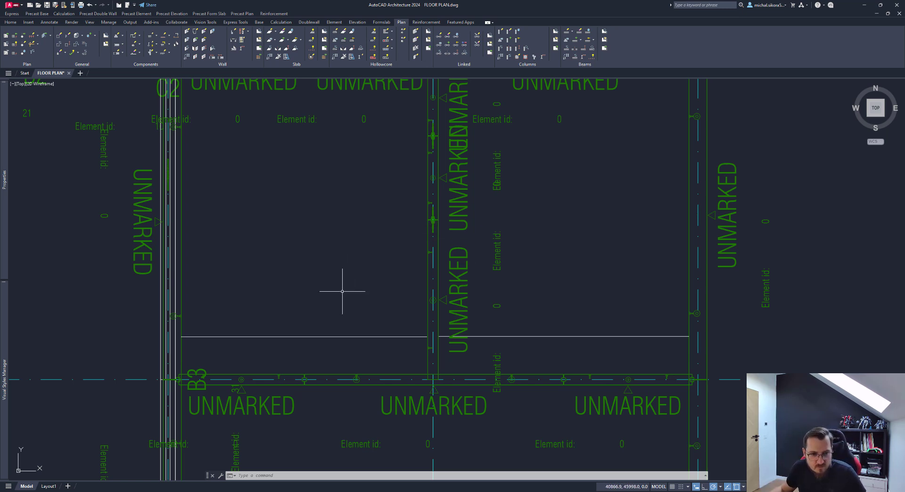
middle_click_drag(319, 255, 322, 262)
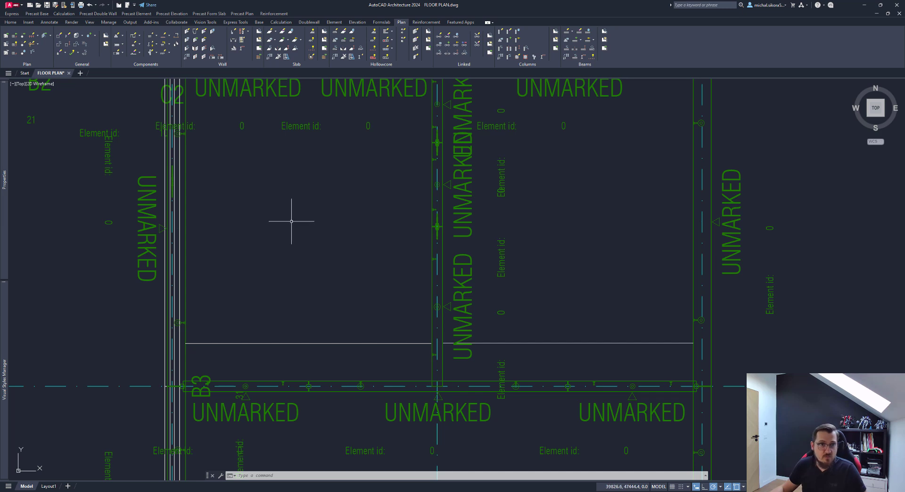
left_click(245, 90)
middle_click_drag(391, 222, 373, 265)
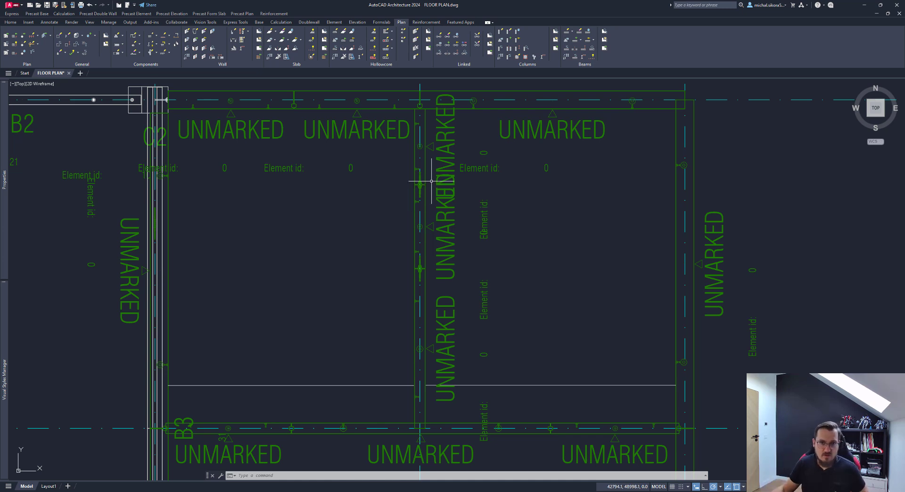
scroll(411, 188, "up", 5)
scroll(452, 258, "down", 5)
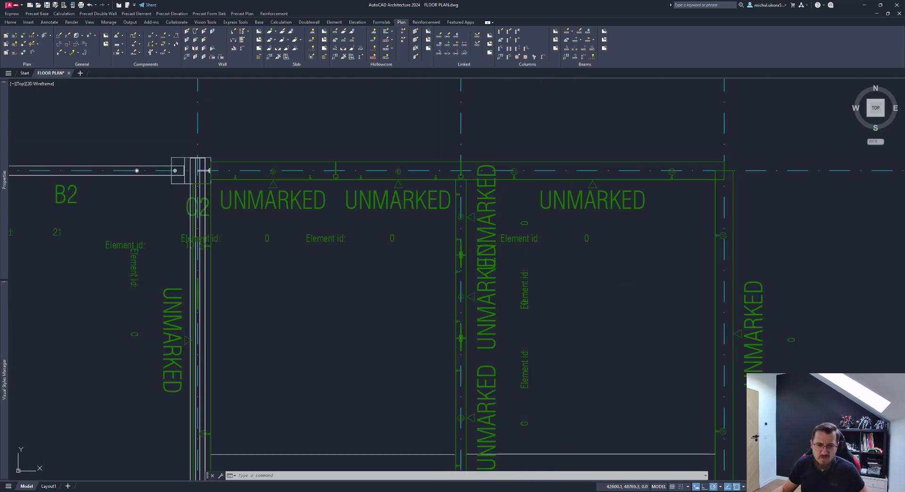
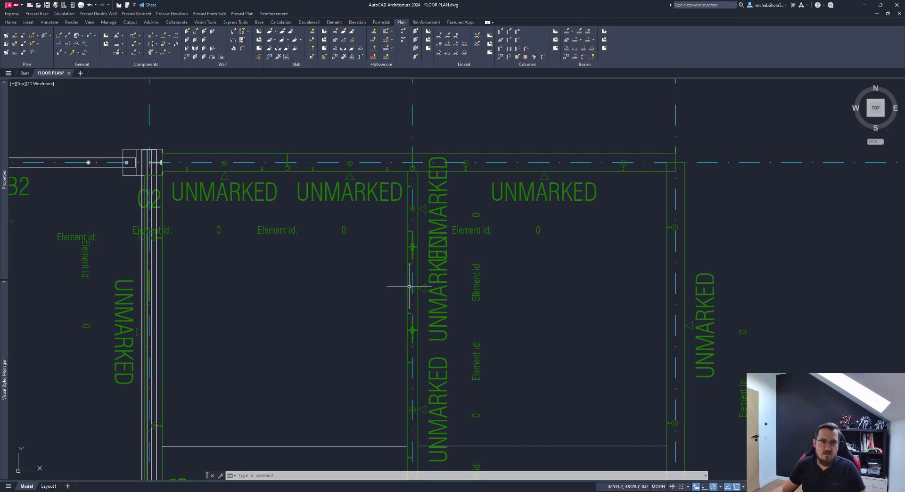
mouse_move(409, 286)
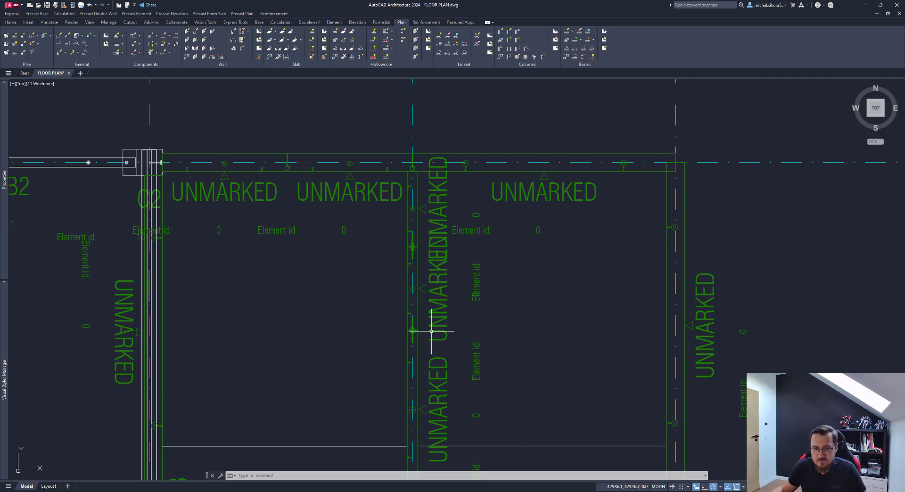
middle_click_drag(431, 333, 427, 258)
middle_click_drag(413, 371, 415, 321)
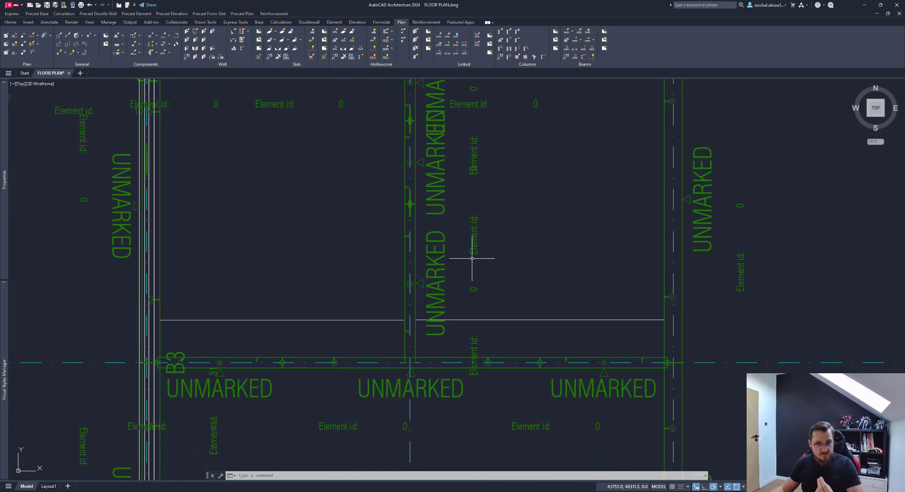
middle_click_drag(479, 179, 470, 230)
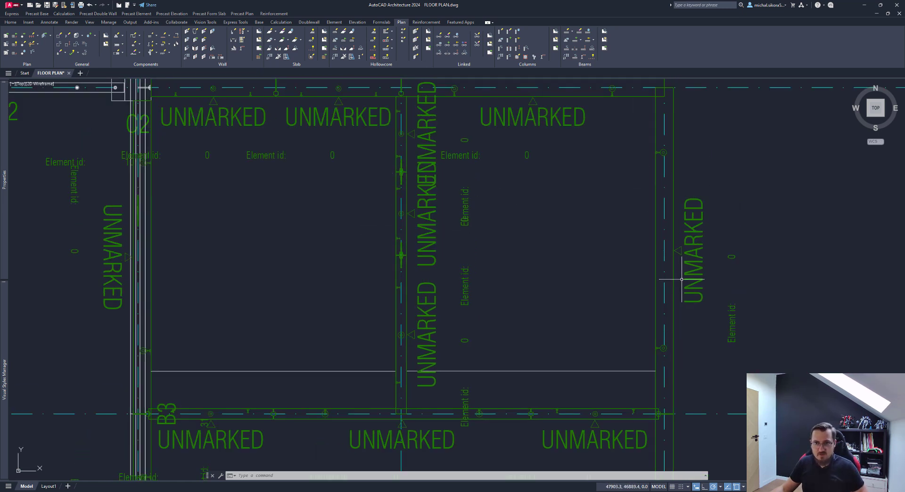
scroll(511, 266, "down", 4)
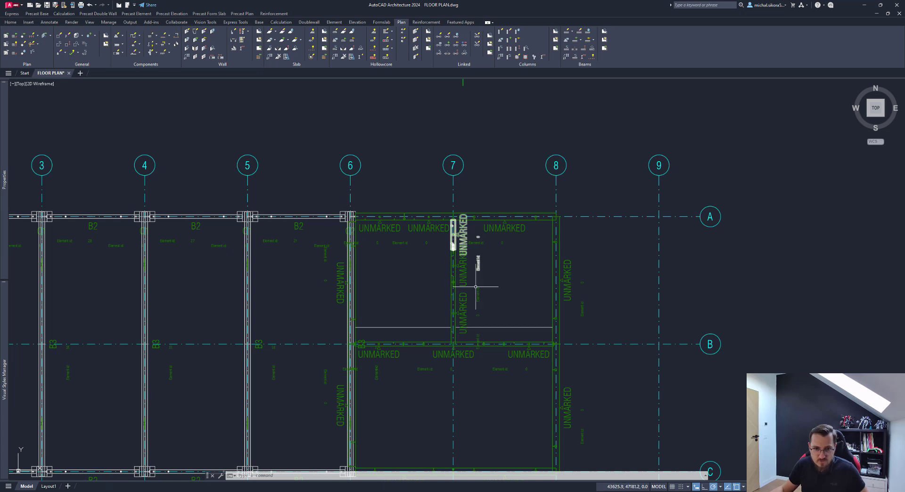
scroll(477, 289, "up", 4)
mouse_move(475, 287)
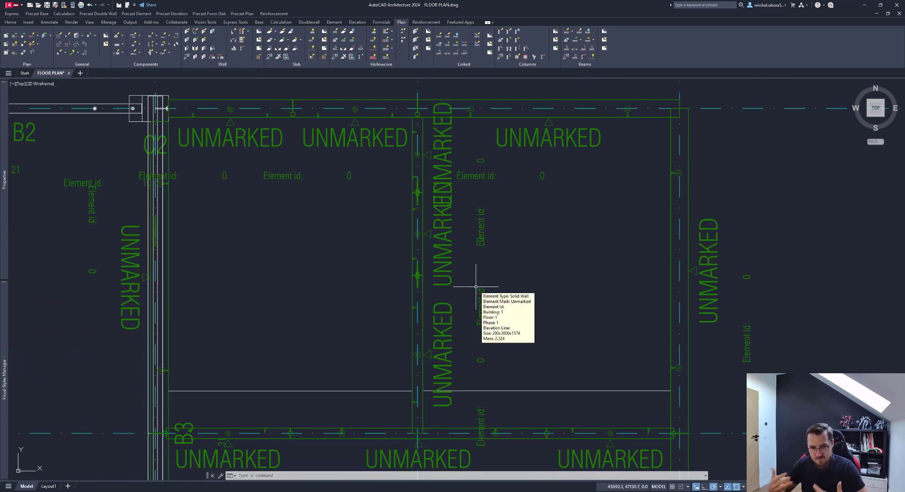
middle_click_drag(467, 302, 442, 248)
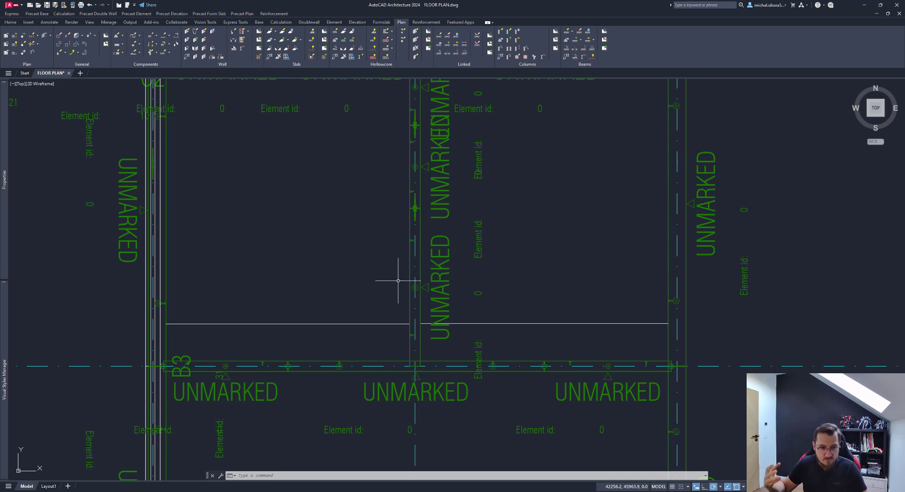
Connect the left and middle walls of the horizontal run below the grid line 7 walls using joint J6-0203L V20, Straight, presented as endcaps
left_click(212, 58)
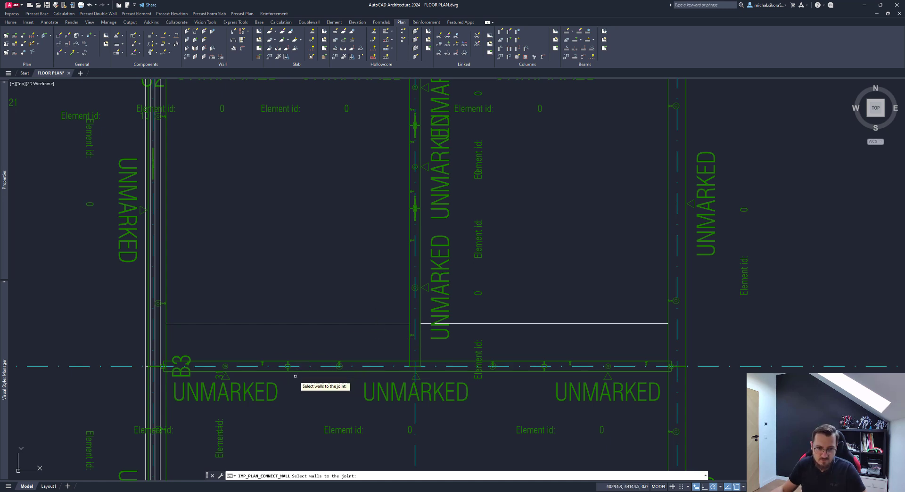
scroll(301, 390, "up", 2)
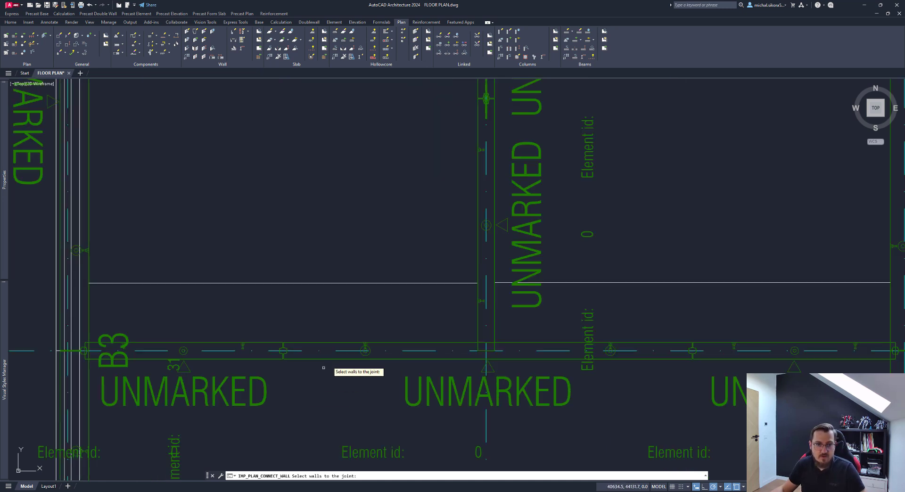
middle_click_drag(288, 335, 333, 342)
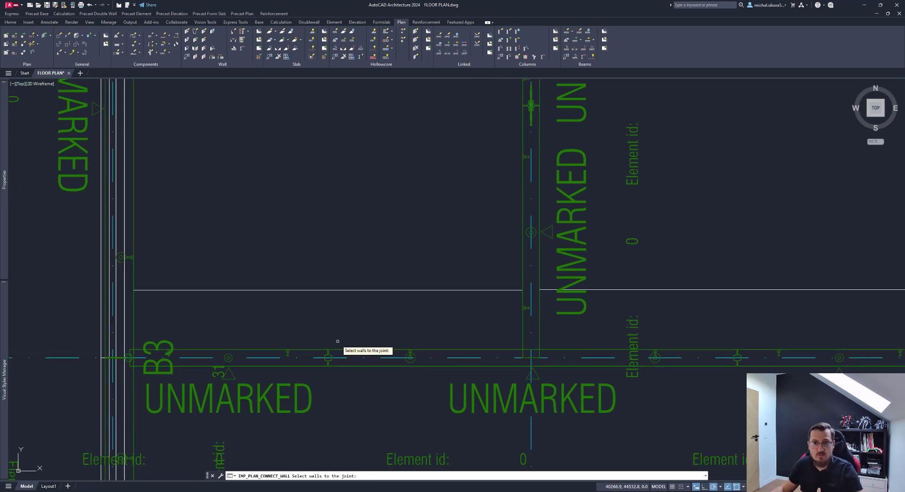
scroll(142, 357, "up", 4)
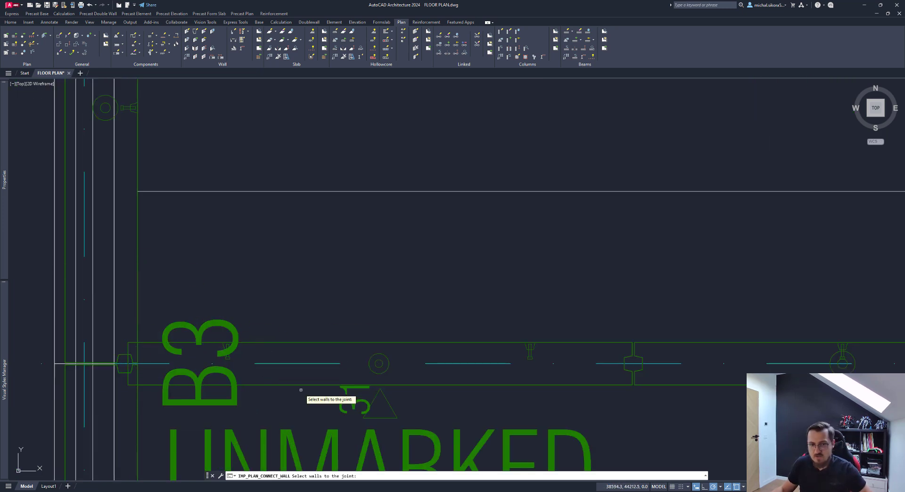
scroll(300, 389, "down", 6)
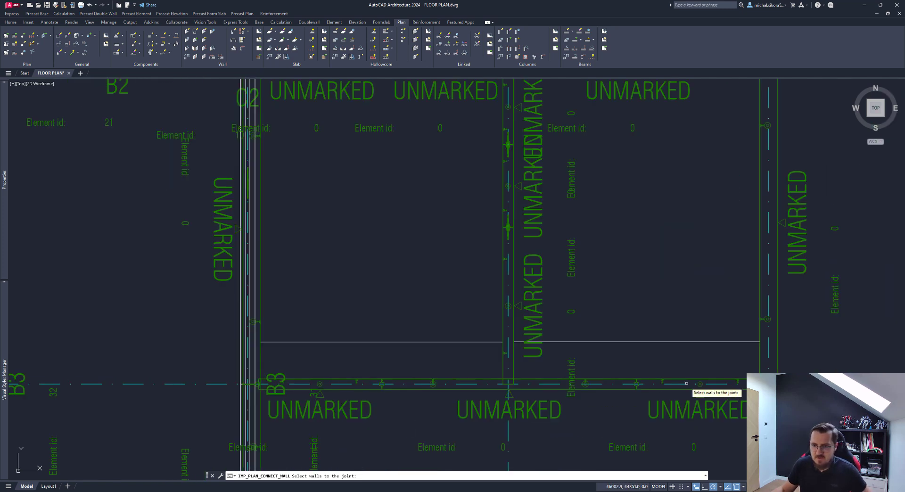
middle_click_drag(644, 236, 628, 318)
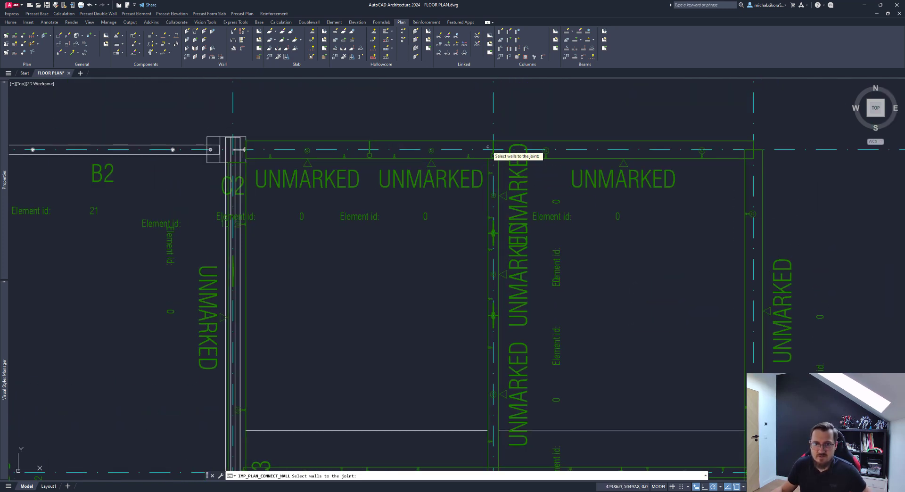
middle_click_drag(355, 304, 365, 206)
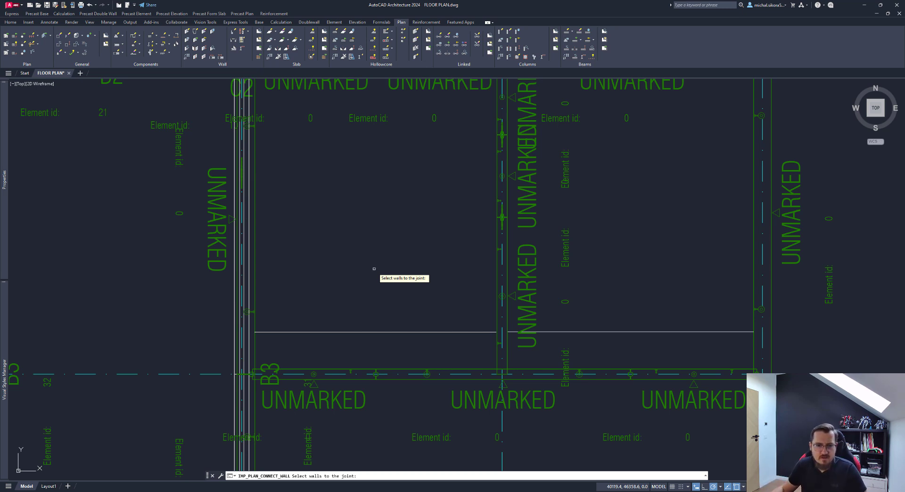
middle_click_drag(375, 300, 368, 248)
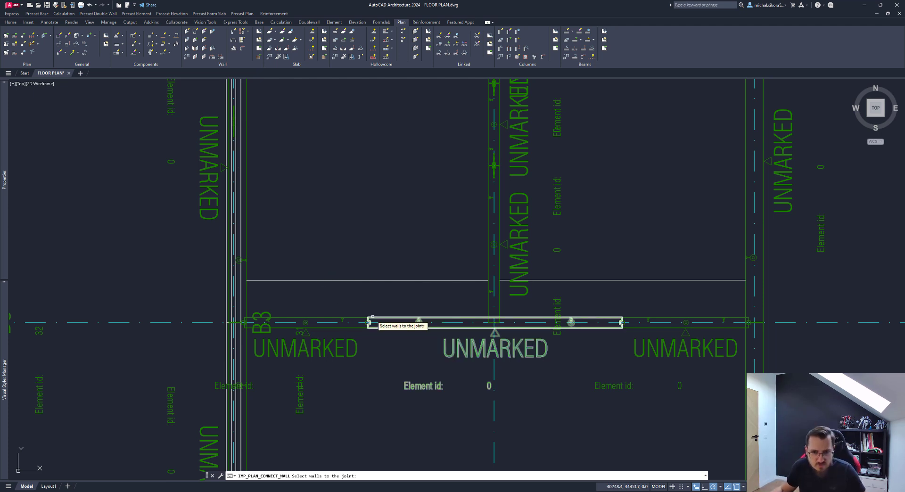
middle_click_drag(379, 302, 381, 317)
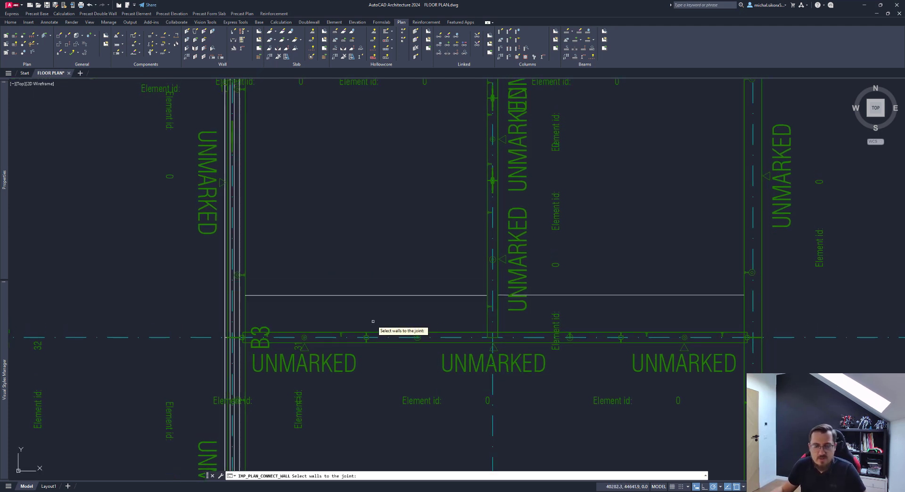
left_click(377, 320)
left_click(352, 360)
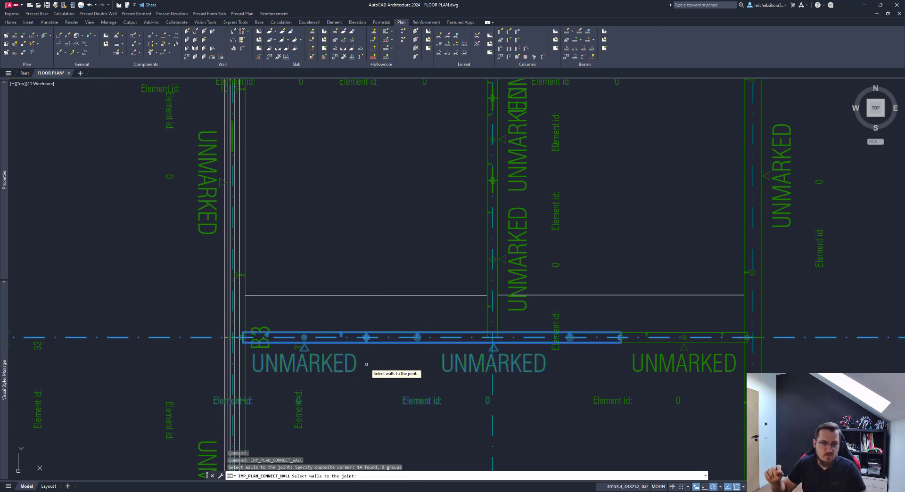
key("Return")
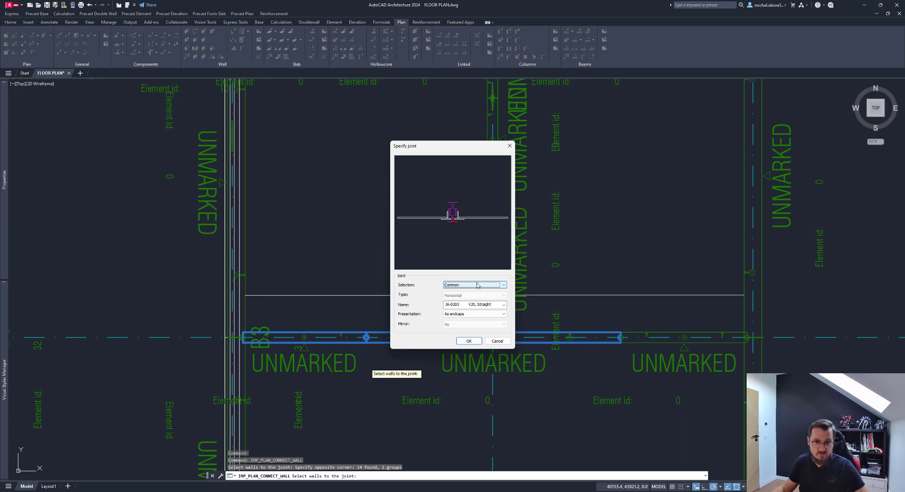
left_click(503, 305)
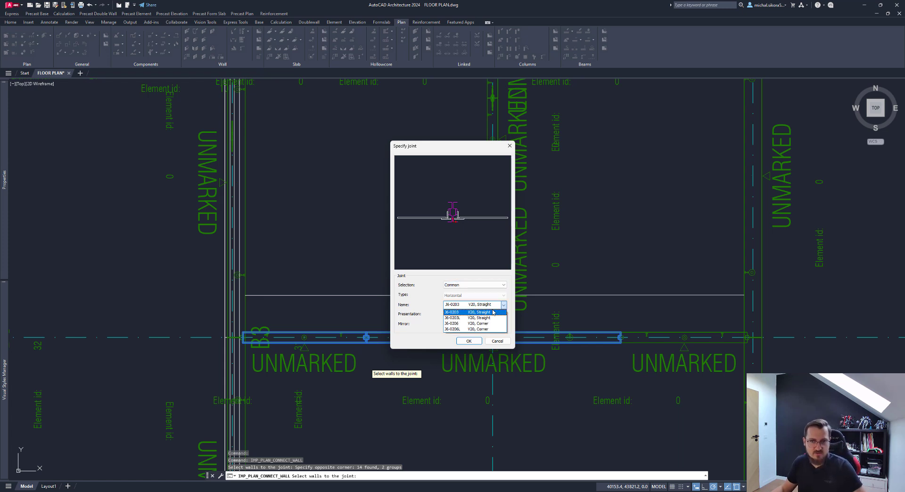
left_click(491, 318)
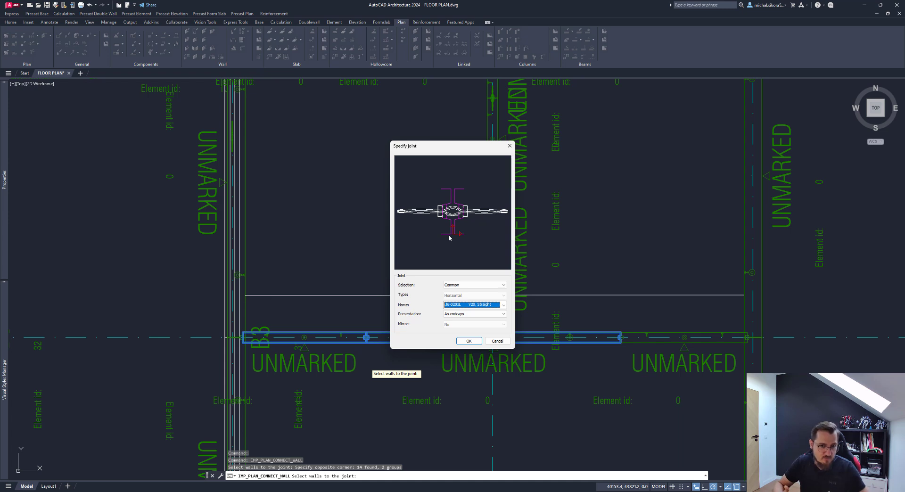
left_click(472, 341)
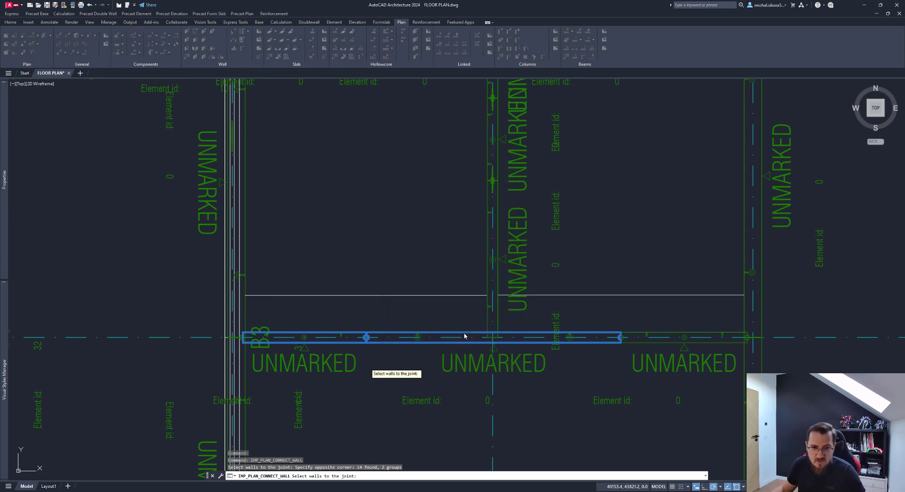
Set the number of cast-in materials (C) for joint J6-0203L and accept the joint's cast-in material settings
key("Return")
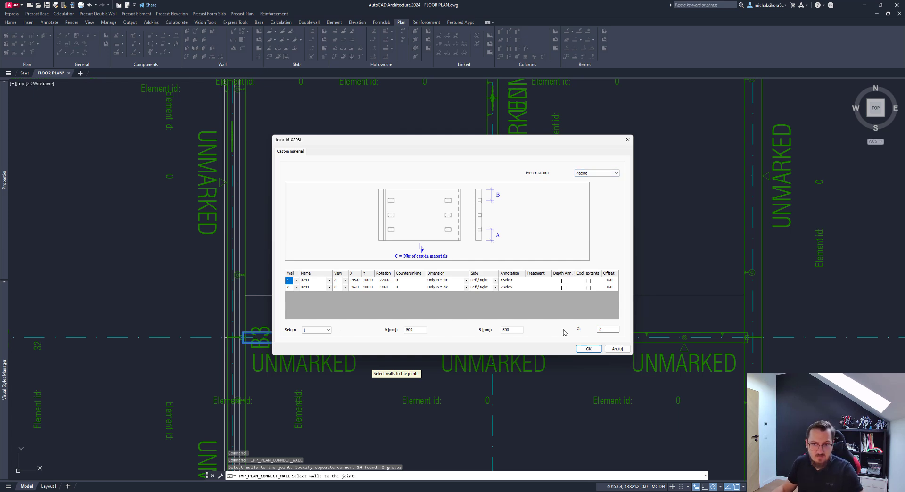
double_click(601, 333)
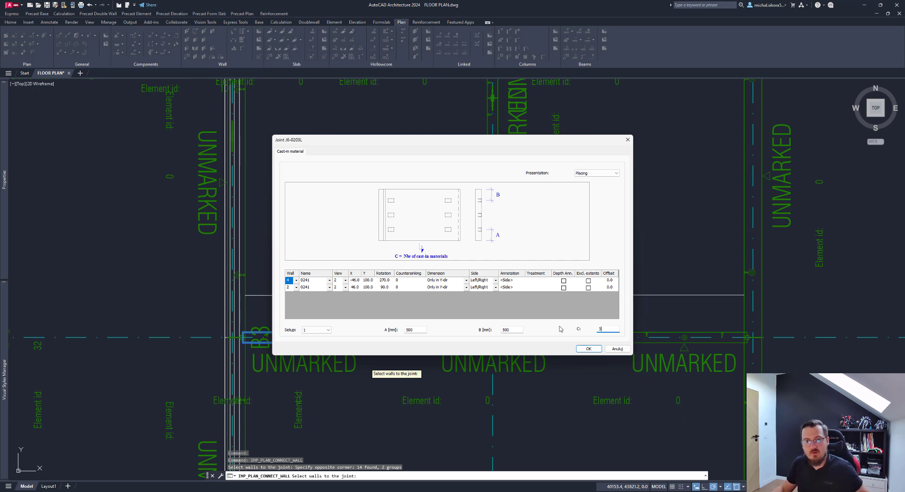
left_click(597, 350)
key("Return")
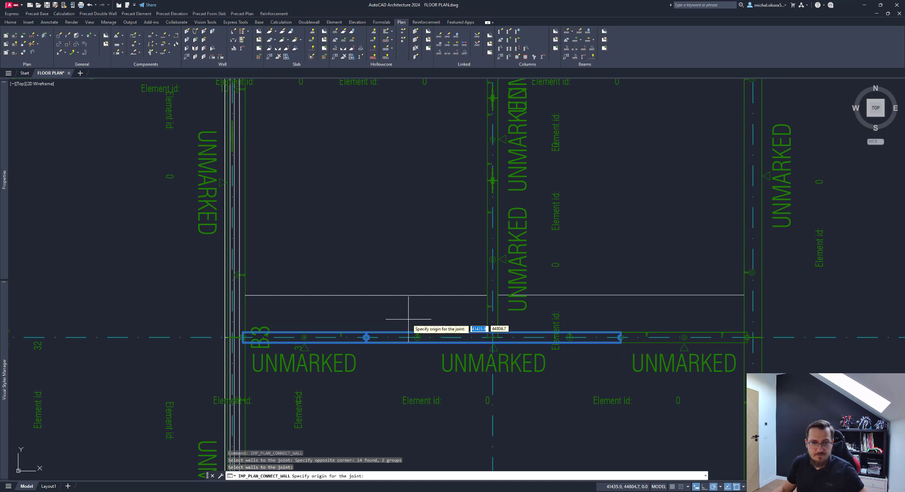
Place the joint at the lower edge of the gap between the two walls, apply the Mirror Y solution and update all lift and bracing anchors
scroll(356, 346, "up", 2)
scroll(355, 347, "up", 2)
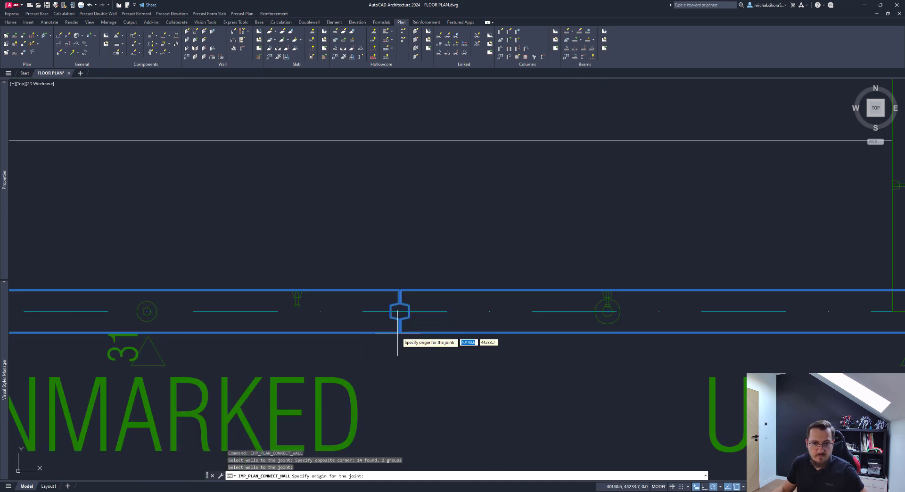
left_click(399, 332)
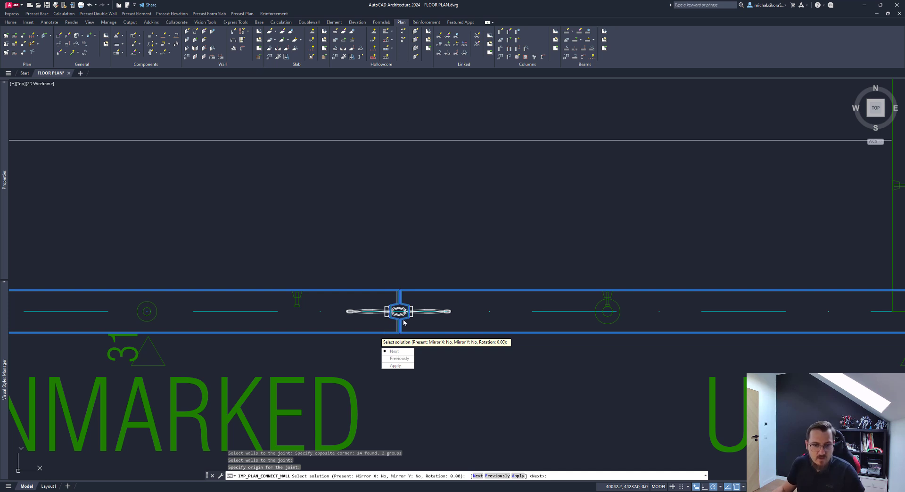
scroll(404, 321, "up", 4)
scroll(408, 337, "down", 4)
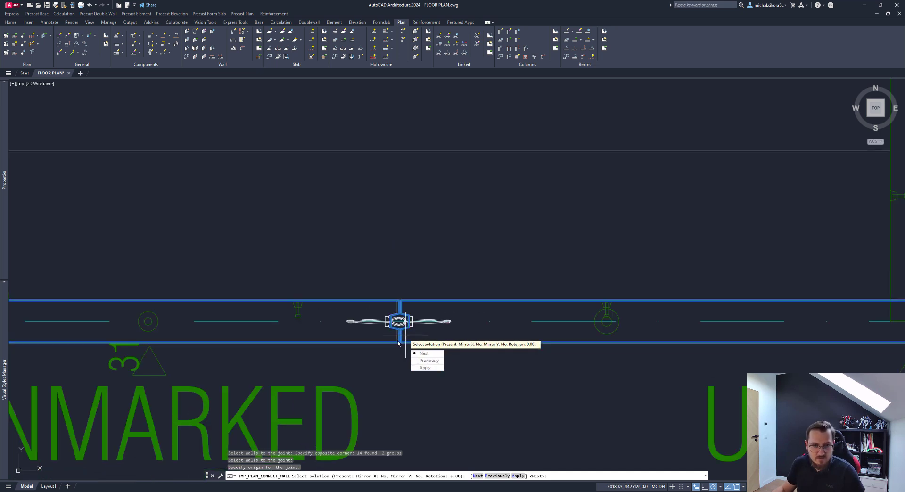
left_click(432, 363)
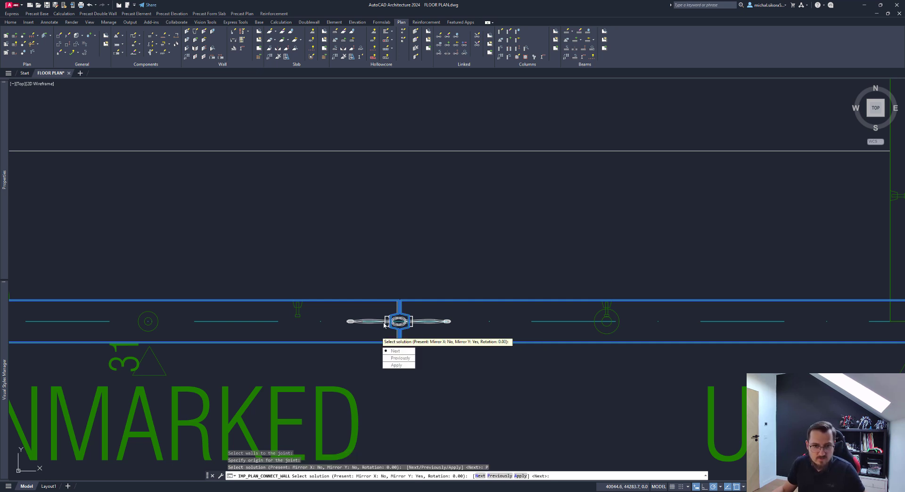
left_click(399, 366)
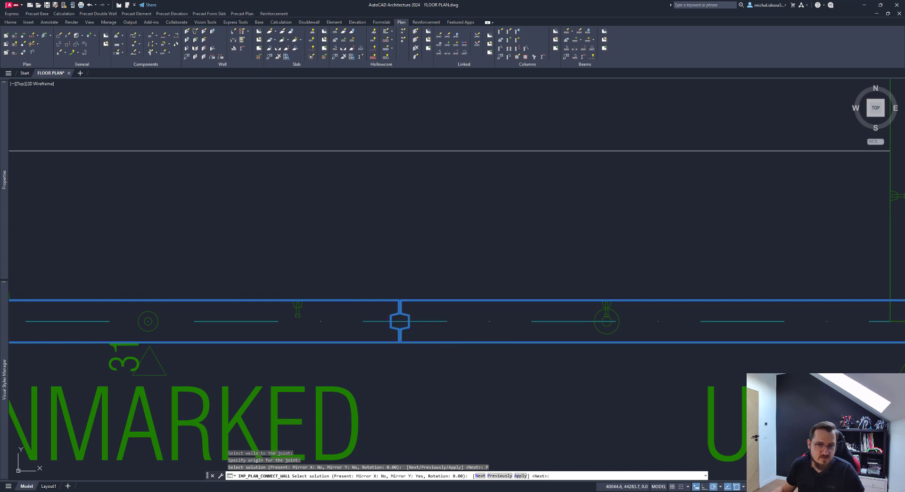
left_click(400, 367)
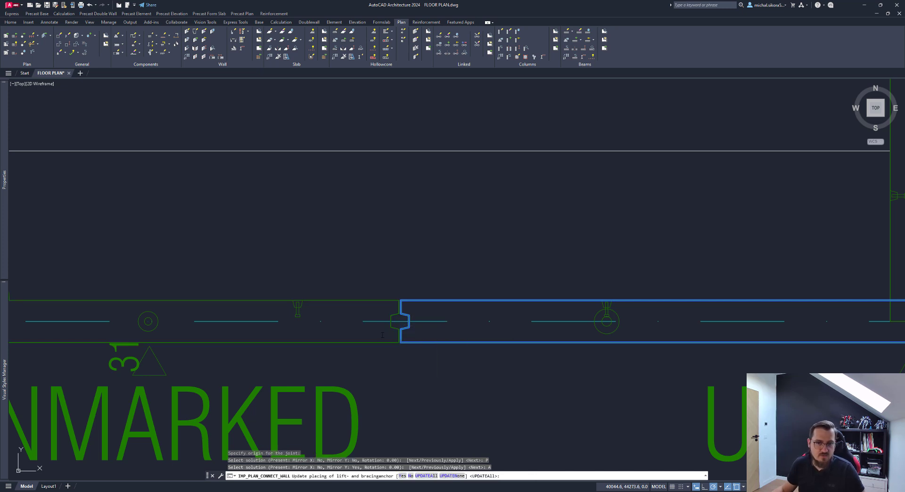
Connect the middle and right walls of the same run with the joint at their gap's lower edge, applying the unmirrored solution, and end the command
scroll(645, 292, "down", 5)
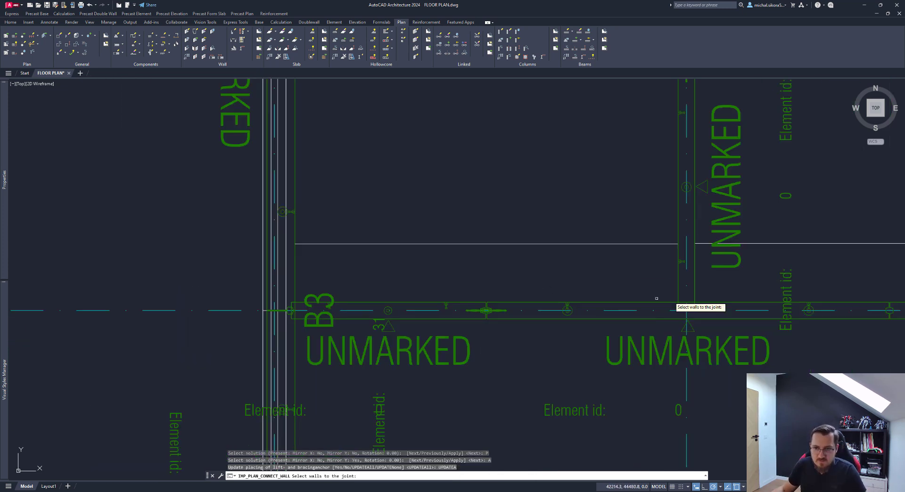
left_click(544, 272)
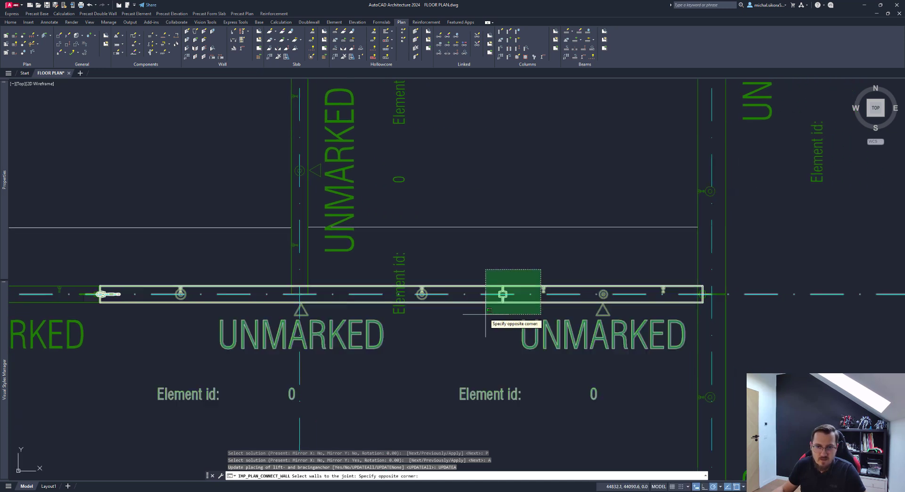
left_click(459, 318)
scroll(459, 318, "down", 2)
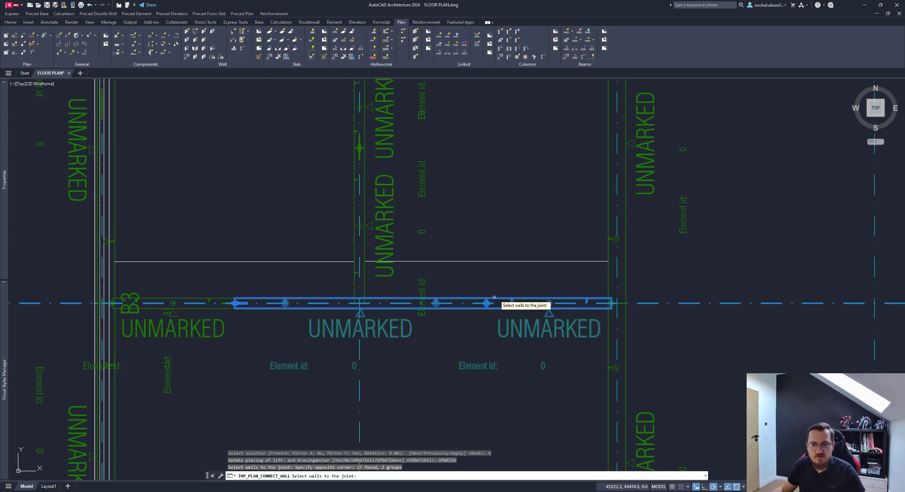
scroll(492, 297, "up", 2)
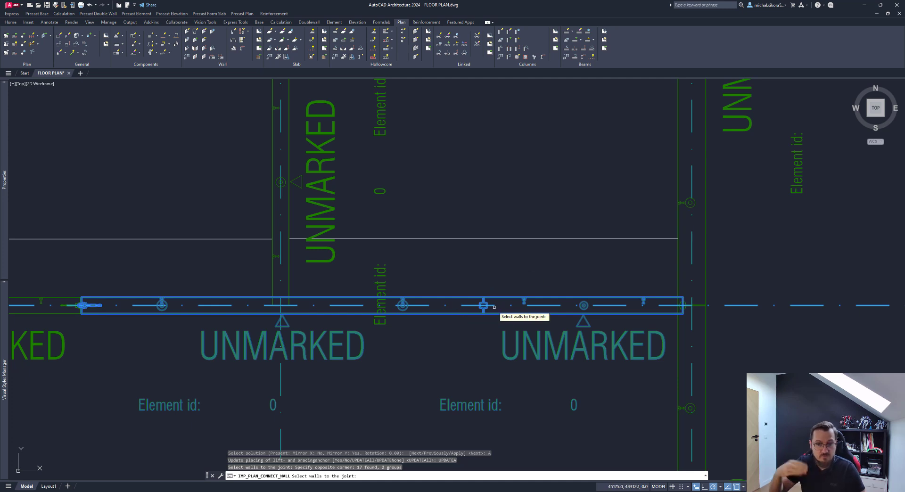
key("Return")
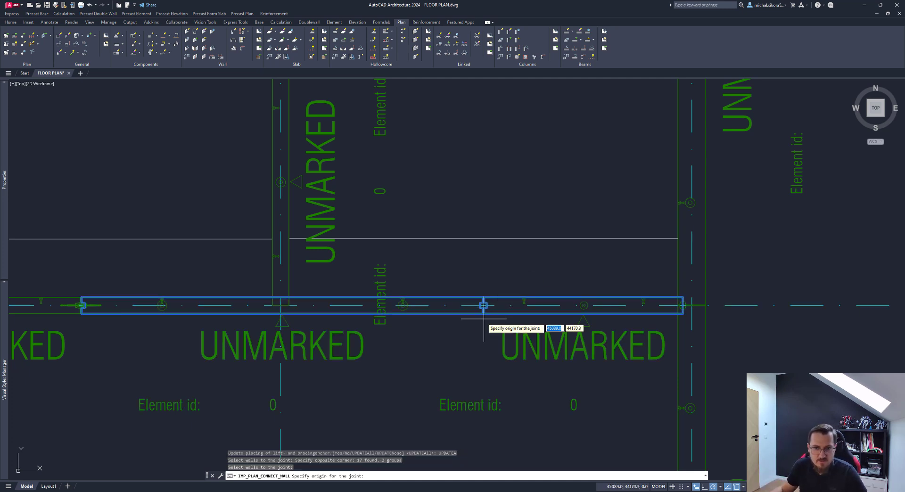
scroll(490, 308, "up", 2)
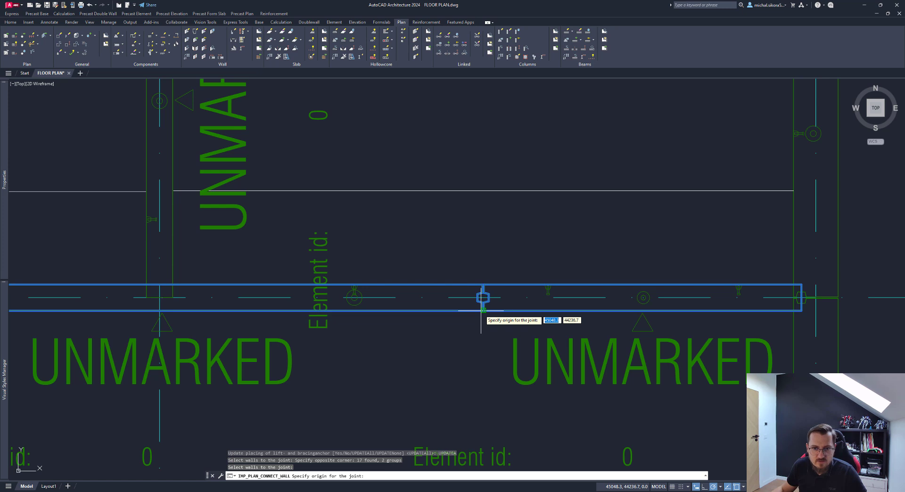
left_click(481, 311)
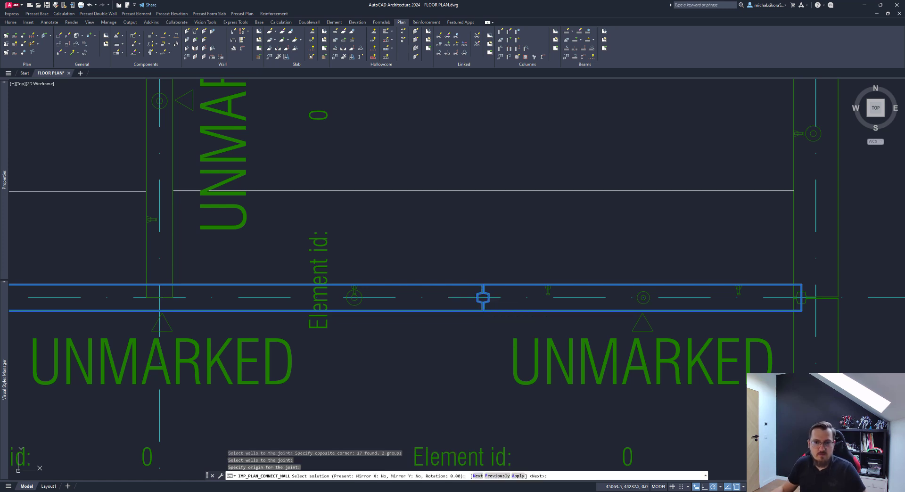
type("A")
key("Return")
scroll(508, 289, "down", 3)
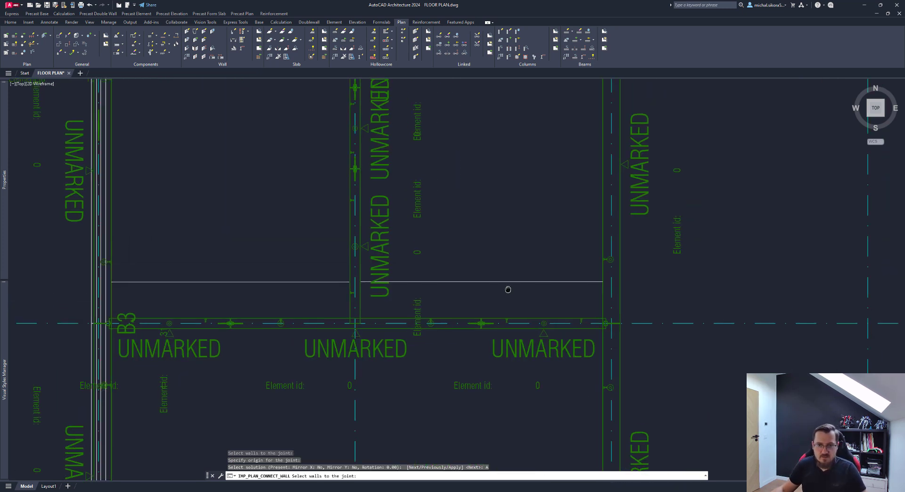
scroll(499, 343, "up", 4)
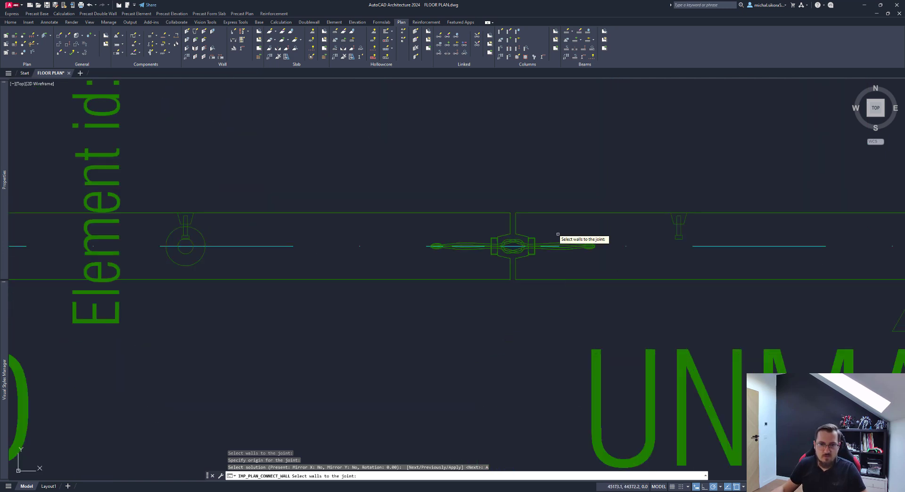
scroll(565, 264, "down", 4)
key("Return")
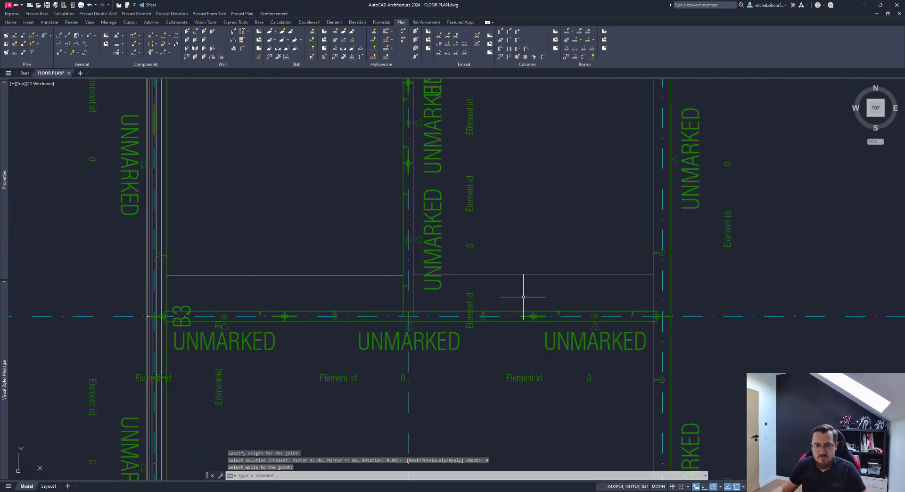
middle_click_drag(522, 297, 537, 299)
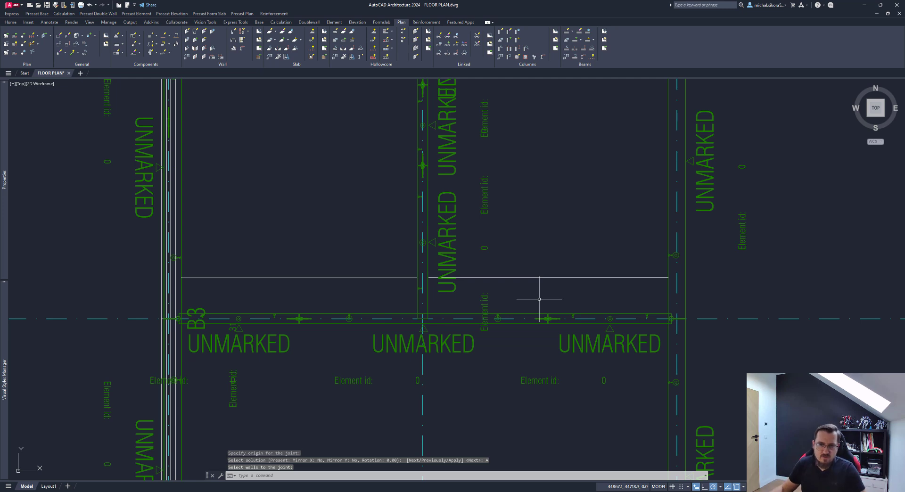
mouse_move(567, 268)
middle_mouse_down()
mouse_move(511, 317)
mouse_move(468, 295)
mouse_move(526, 346)
middle_mouse_up()
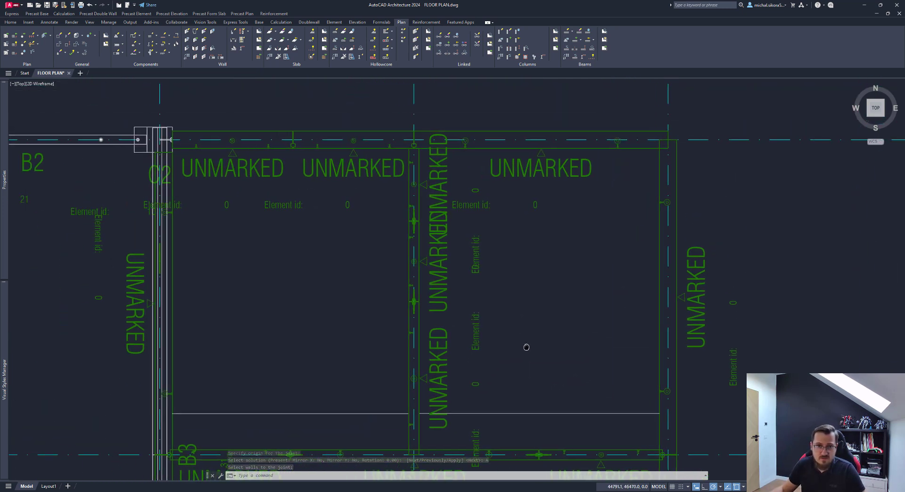
Connect the walls meeting at grid lines A and 8 using joint AD6-00803 and accept its existing cast-in material settings
mouse_move(456, 217)
middle_mouse_down()
mouse_move(485, 233)
mouse_move(489, 226)
middle_mouse_up()
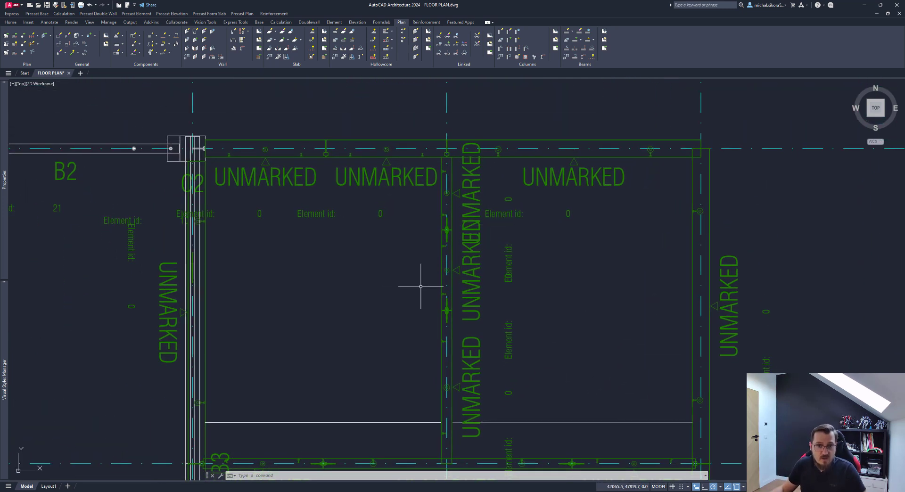
left_click(233, 31)
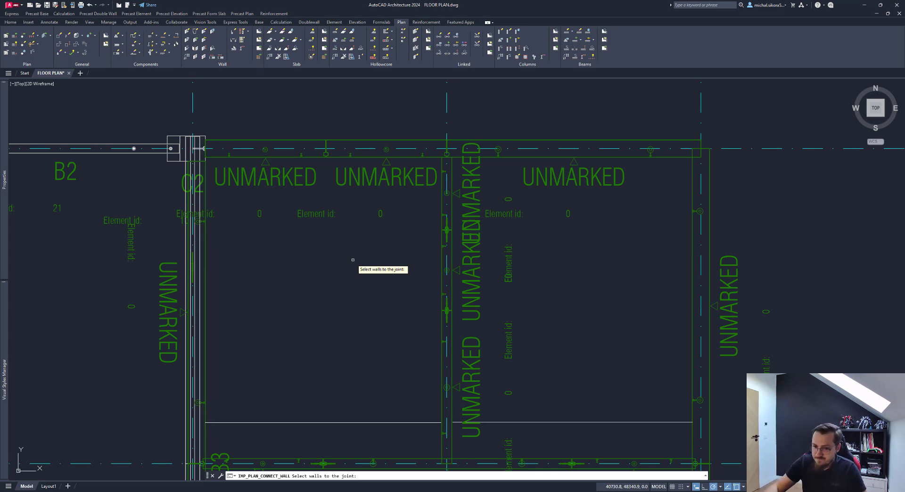
scroll(446, 154, "up", 6)
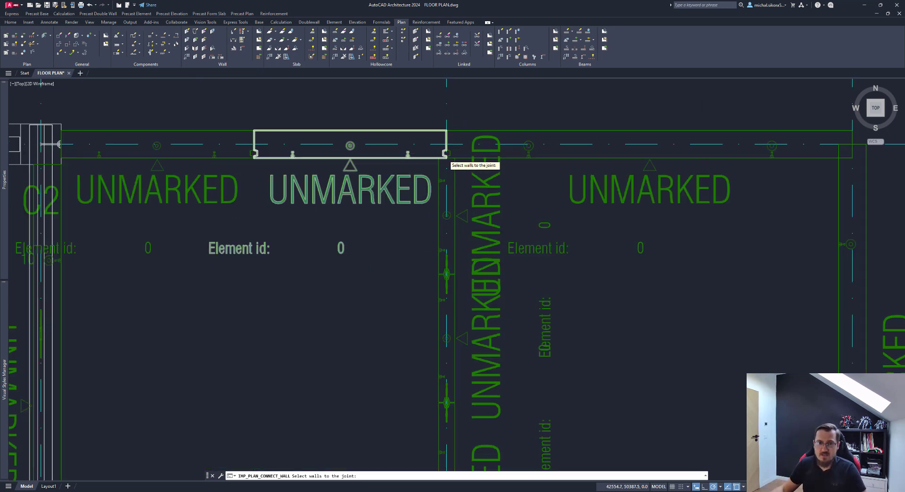
scroll(447, 155, "down", 4)
middle_click_drag(461, 145, 265, 180)
left_click(686, 153)
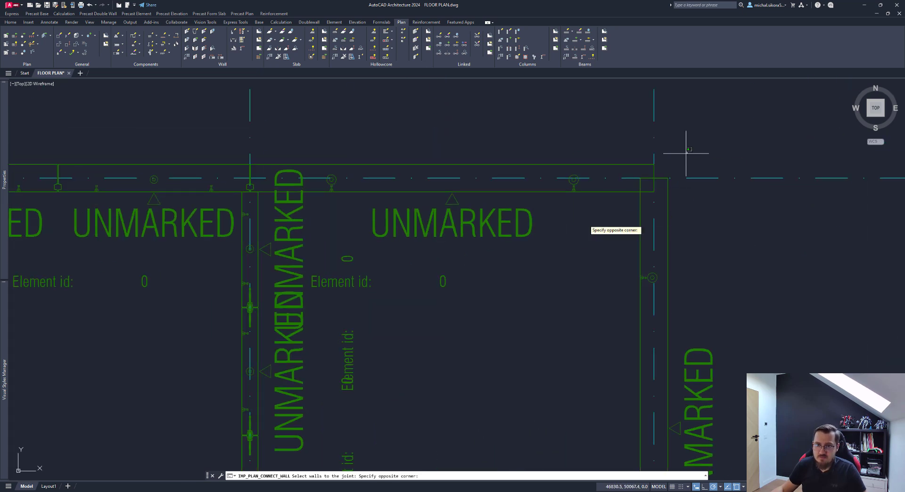
left_click(577, 225)
key("Return")
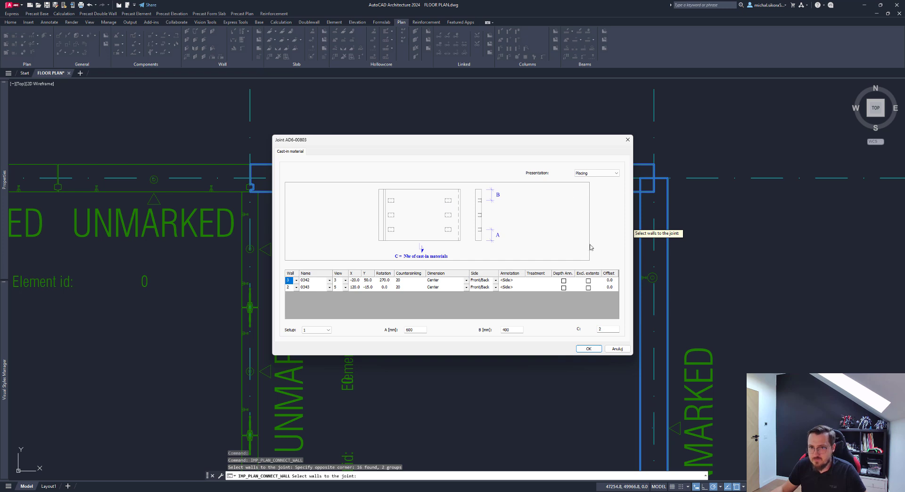
left_click(589, 349)
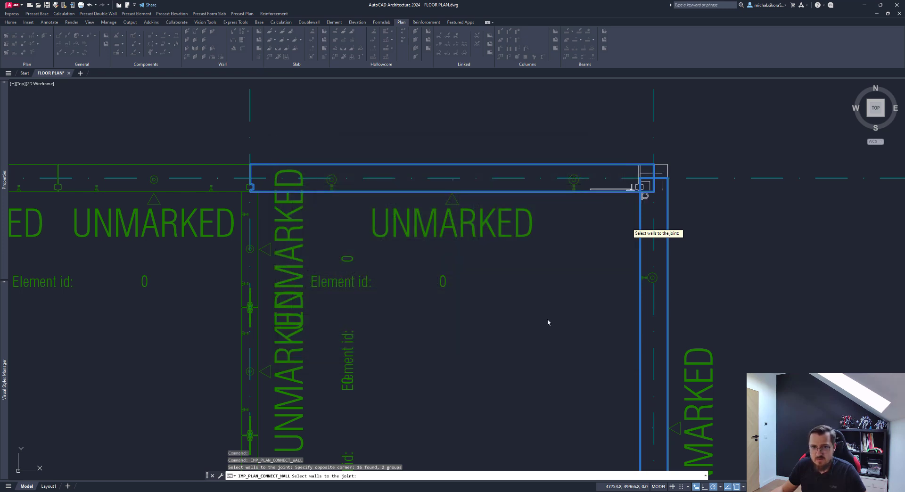
Compare the corner joint's solutions, apply the one with Mirror X Yes, Mirror Y Yes, Rotation 0, and update all lift and bracing anchors
scroll(671, 170, "up", 4)
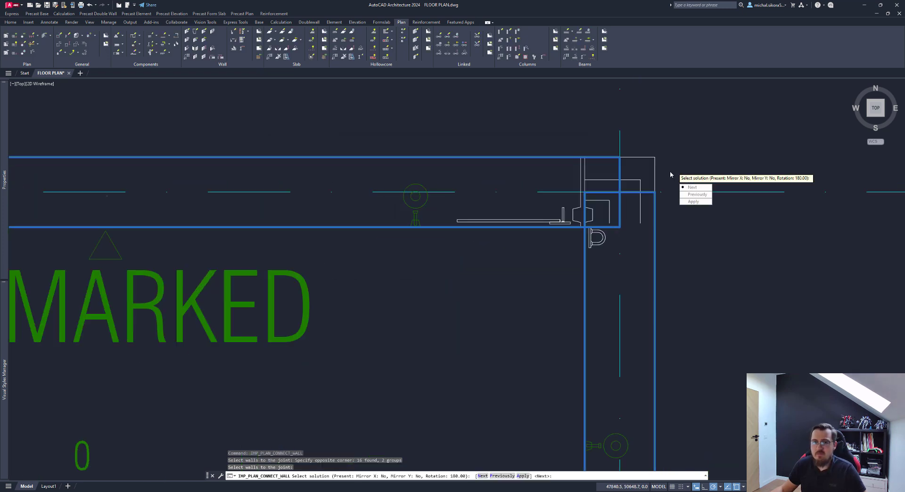
scroll(671, 171, "up", 4)
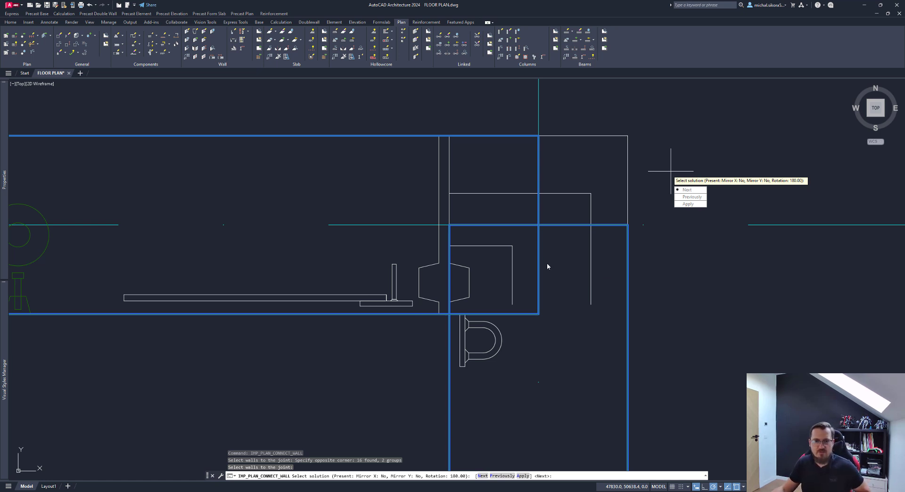
scroll(519, 230, "down", 5)
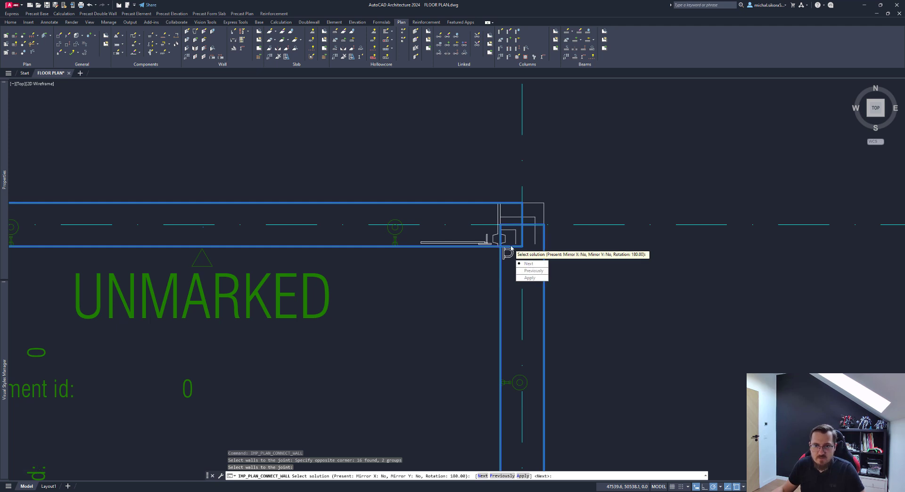
scroll(547, 270, "up", 4)
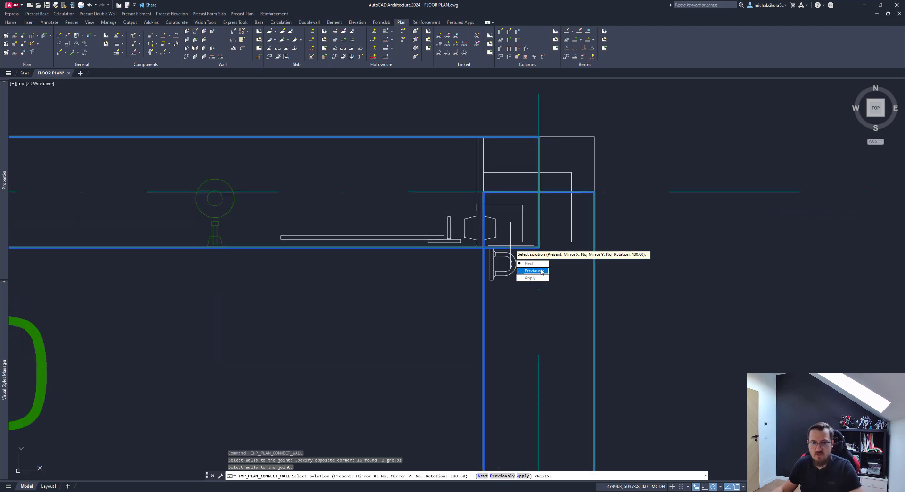
left_click(542, 271)
left_click(648, 270)
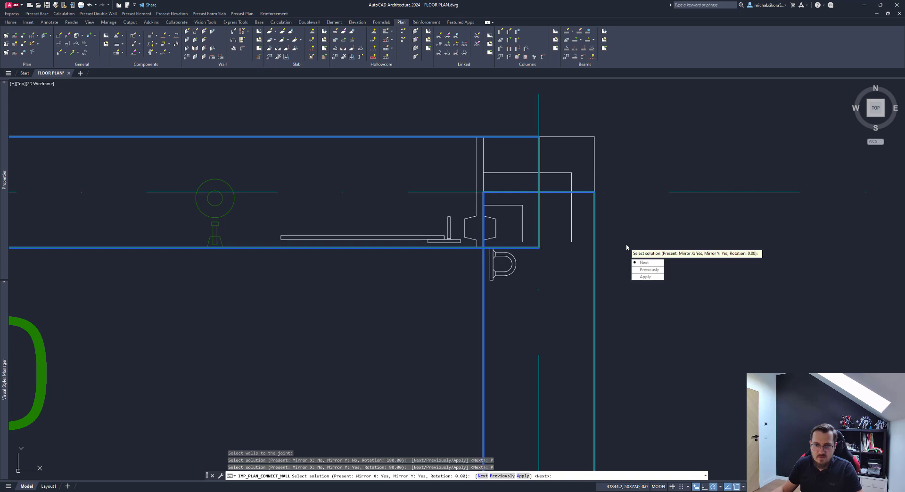
left_click(649, 270)
left_click(650, 269)
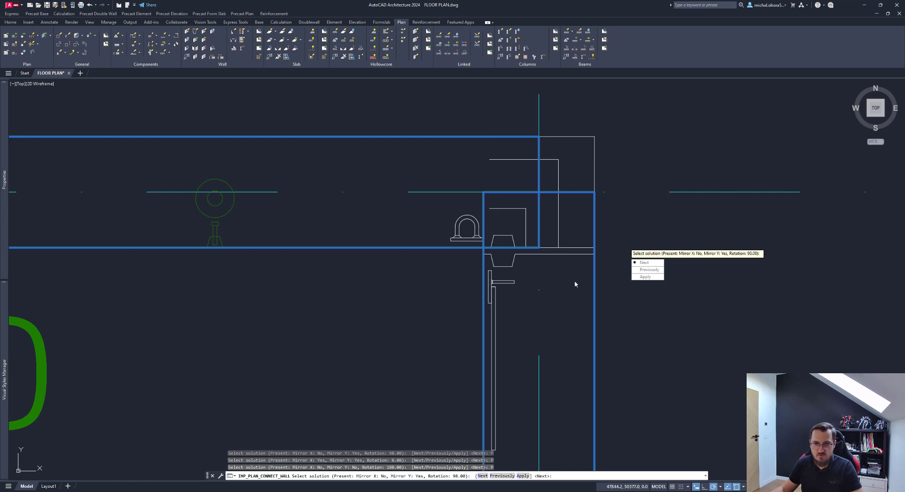
left_click(649, 270)
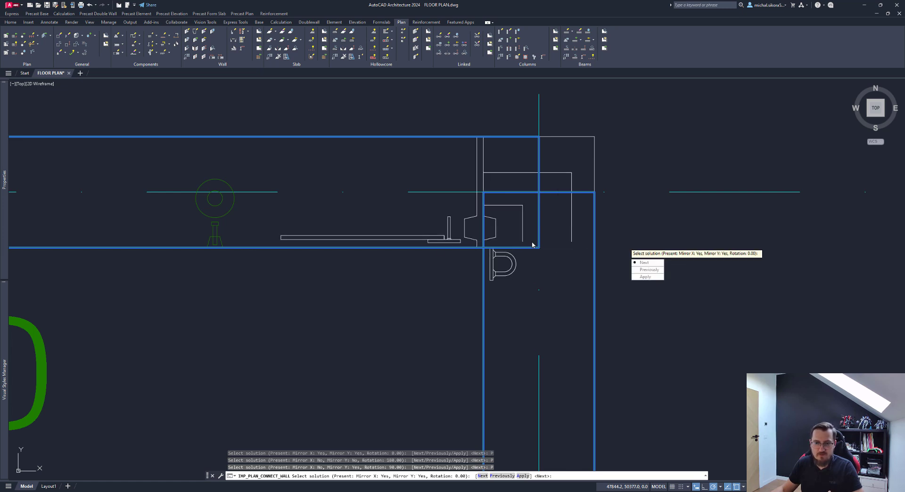
scroll(596, 304, "down", 6)
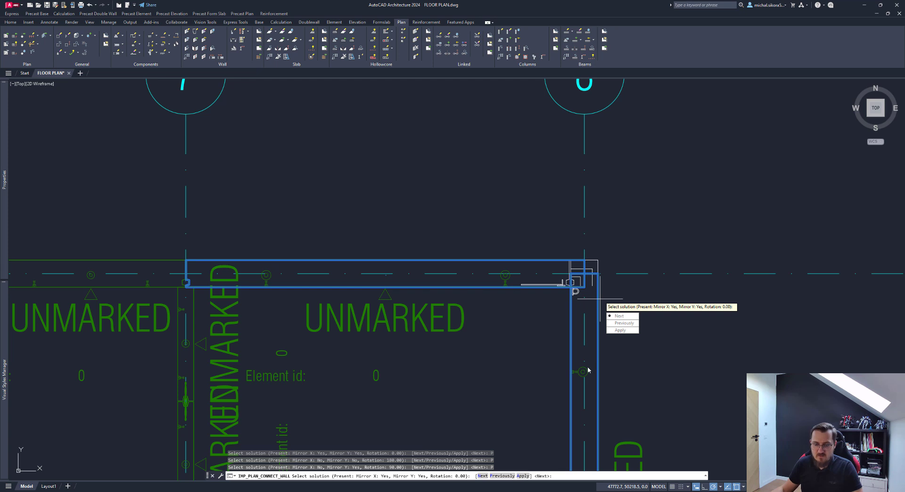
left_click(621, 330)
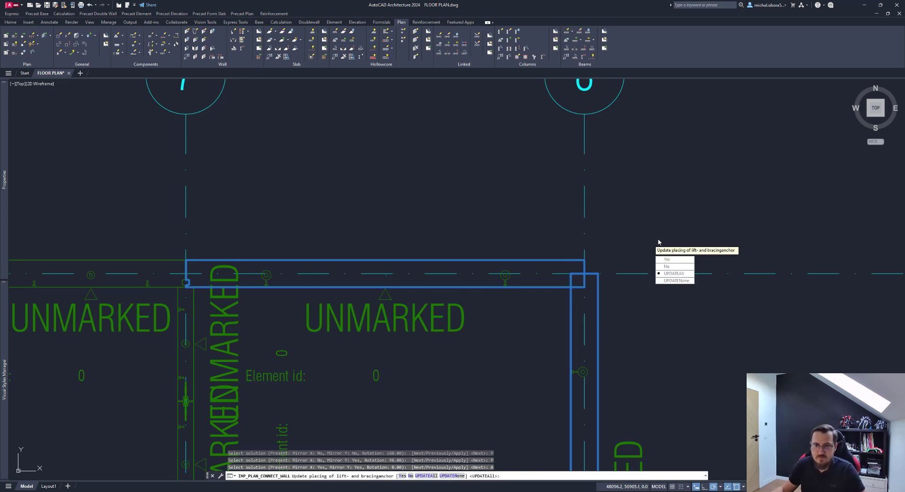
key("Return")
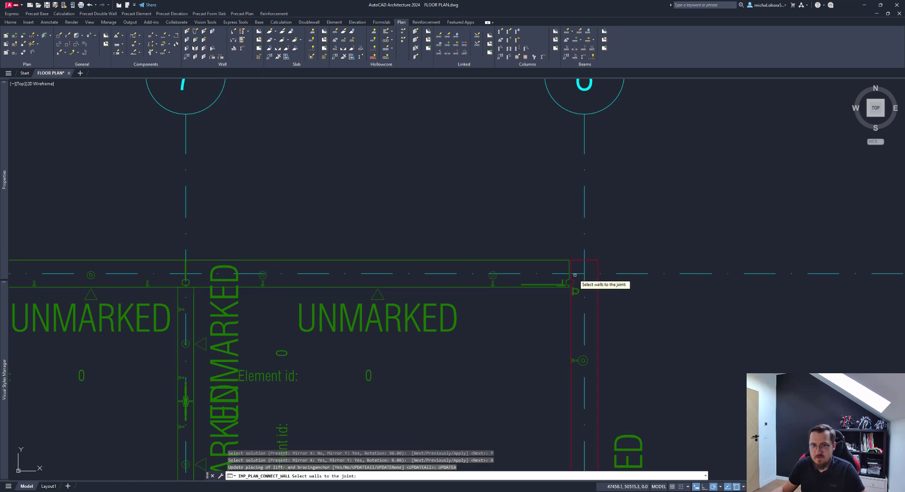
Connect the walls meeting at grid lines C and 8, applying the solution with Mirror X Yes, Mirror Y No, Rotation 180, and end the command
scroll(582, 283, "down", 2)
middle_click_drag(623, 315, 566, 209)
scroll(552, 250, "down", 2)
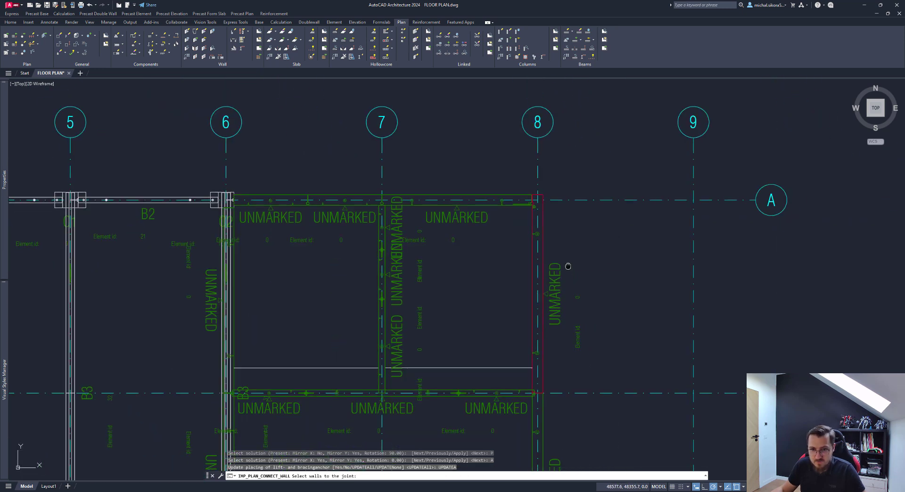
middle_click_drag(541, 254, 536, 239)
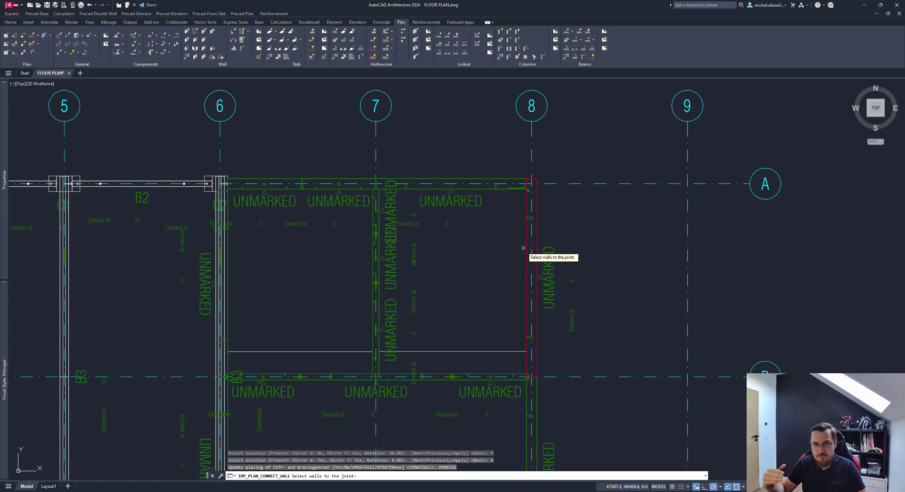
middle_click_drag(523, 248, 477, 179)
middle_click_drag(457, 361, 436, 260)
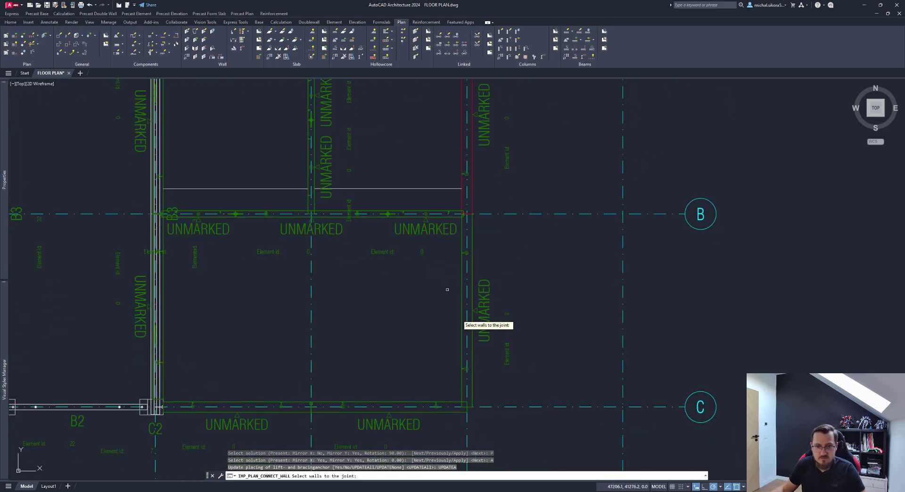
middle_click_drag(472, 408, 512, 343)
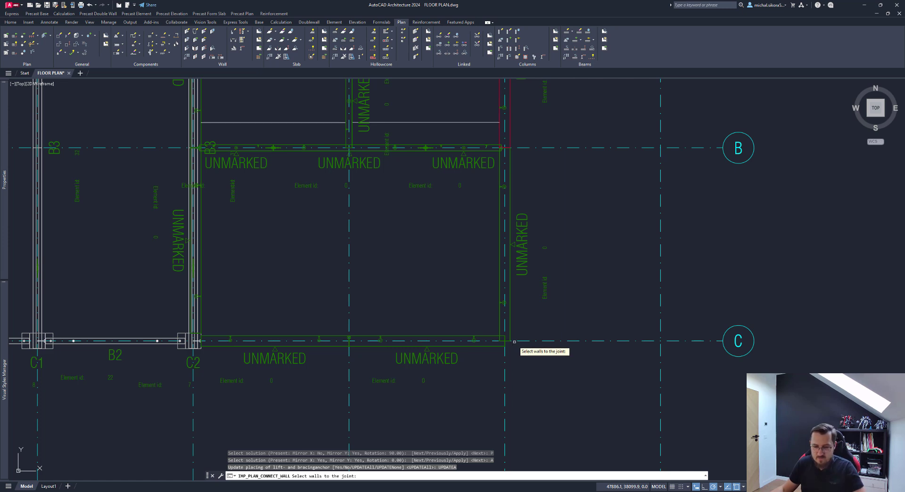
scroll(512, 344, "up", 2)
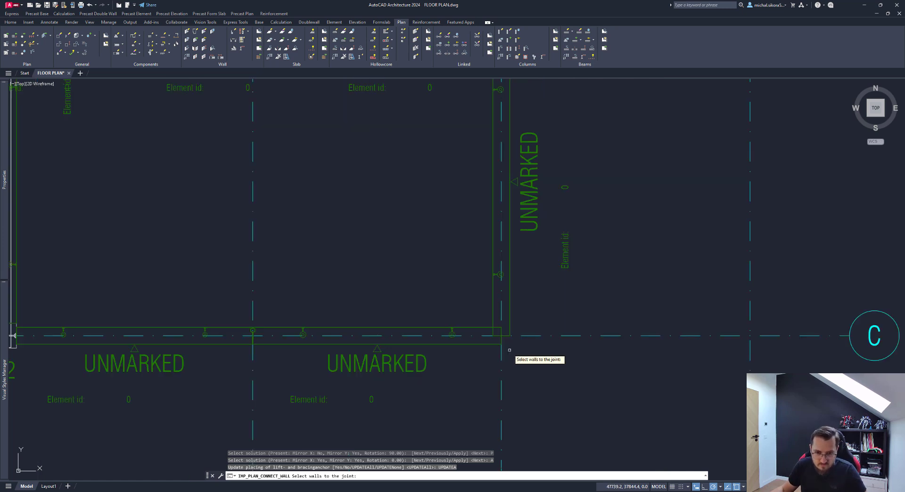
left_click(526, 315)
left_click(494, 342)
key("Return")
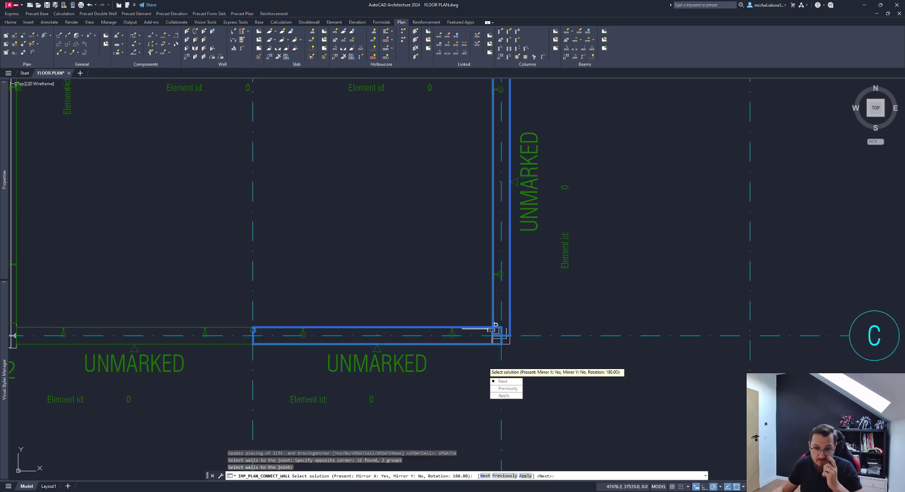
scroll(496, 348, "up", 2)
left_click(520, 357)
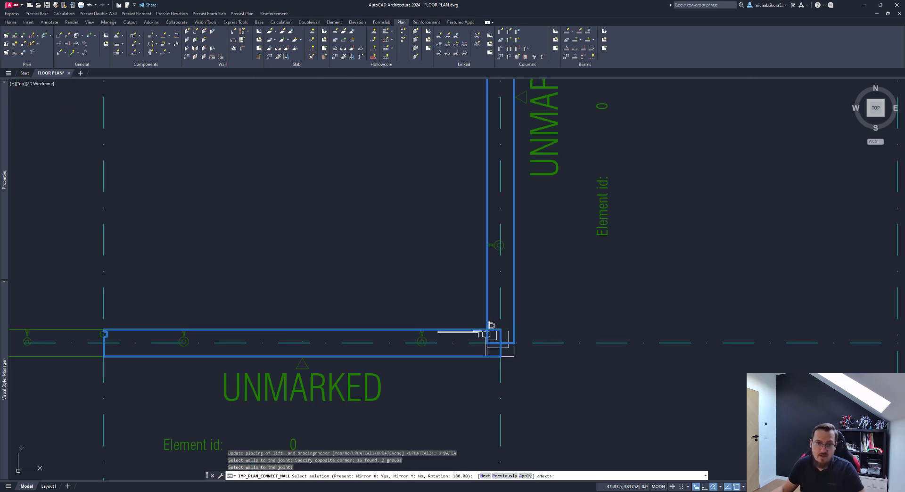
scroll(496, 343, "down", 8)
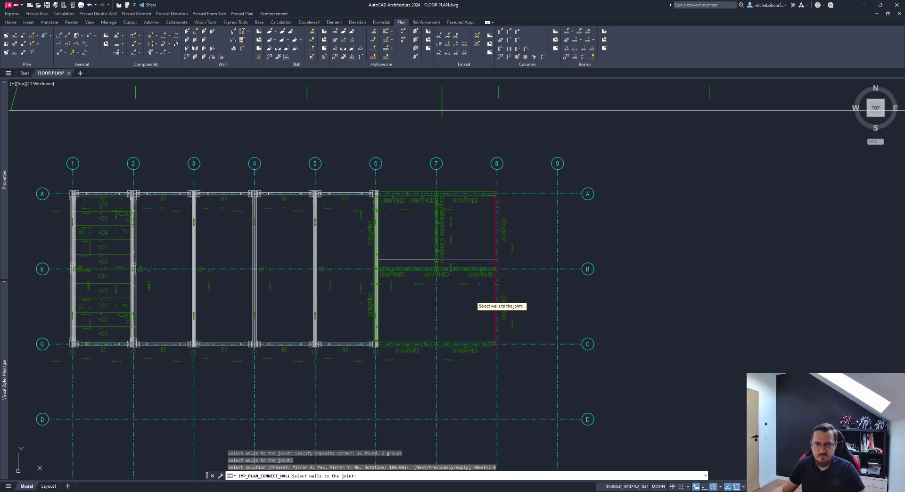
key("Return")
Delete the two horizontal lines just above grid line B, between grid lines 6 and 8
middle_click_drag(456, 264, 448, 284)
scroll(440, 282, "up", 4)
left_click(494, 268)
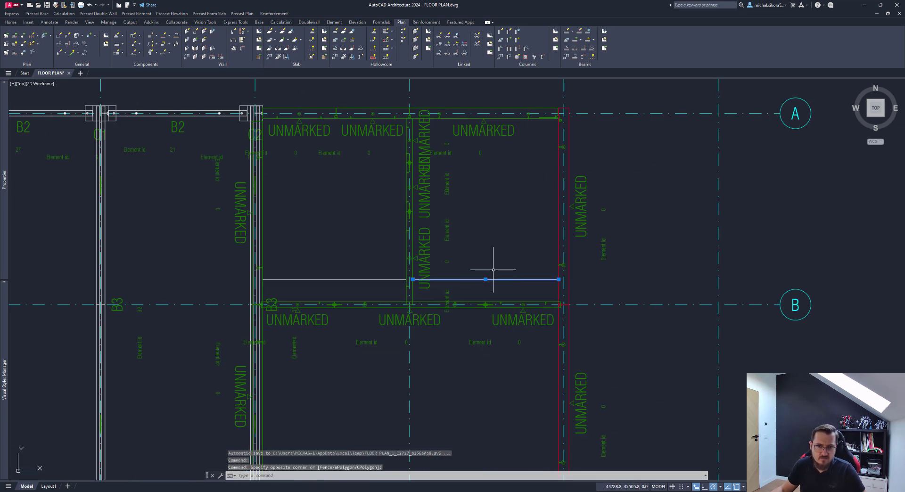
left_click(344, 291)
key("Delete")
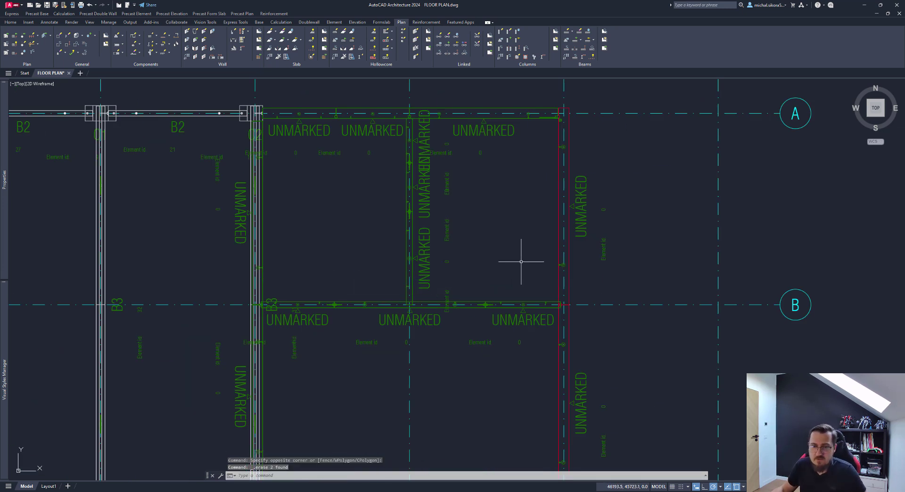
Split the grid line 8 wall between A and B with a gap of 10 and an endcap, breaking it about 3.1 m above grid line B
middle_click_drag(521, 259, 493, 243)
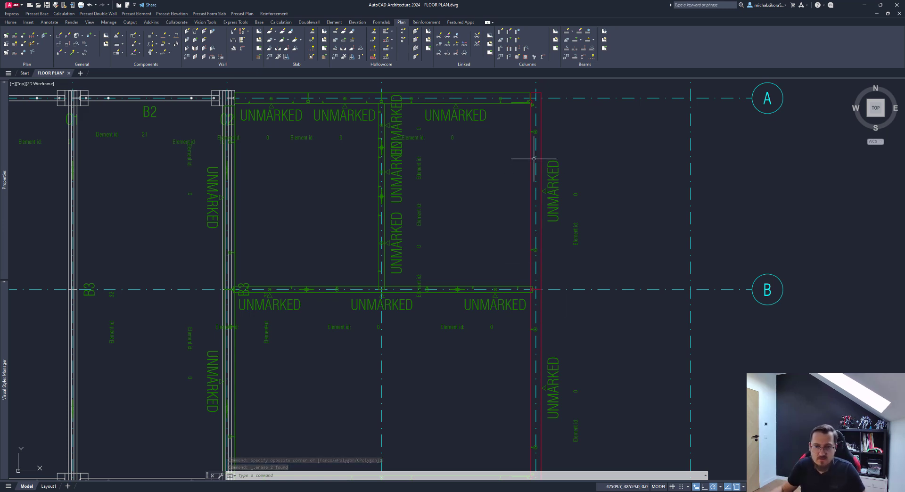
middle_click_drag(534, 159, 228, 91)
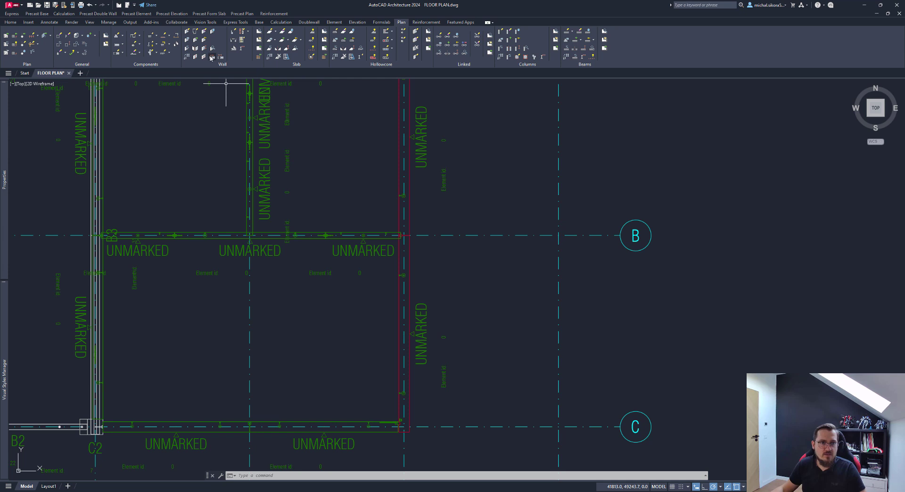
left_click(212, 56)
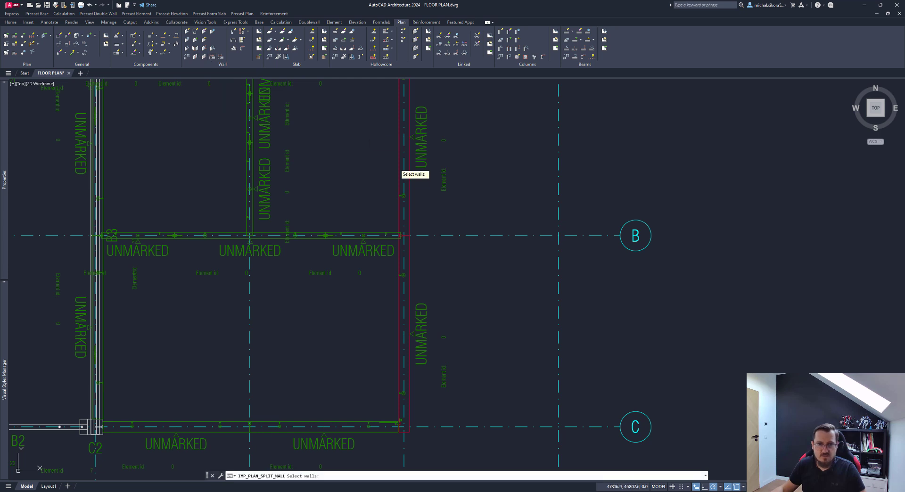
left_click(398, 150)
key("Return")
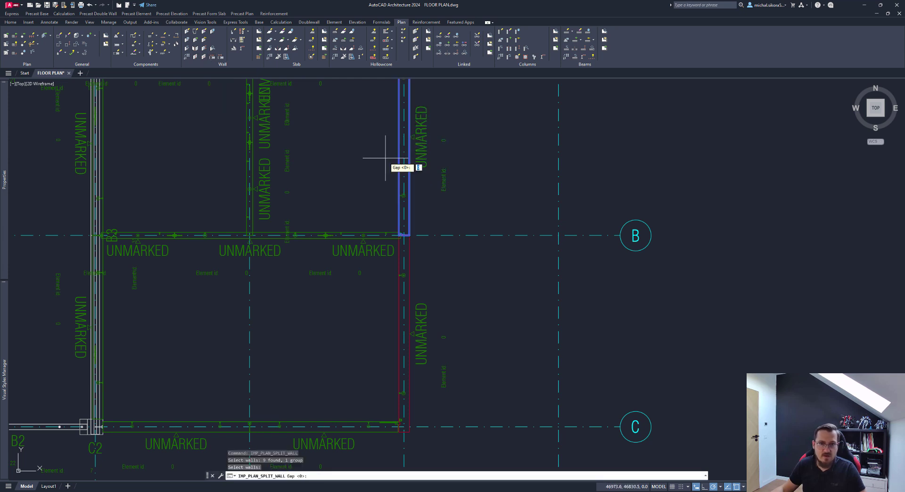
key("Return")
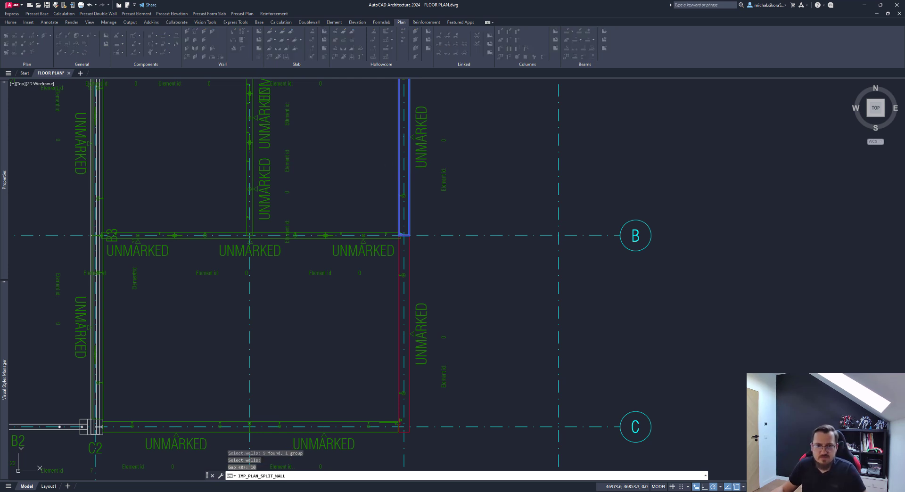
left_click(479, 208)
left_click_drag(495, 232, 496, 220)
left_click(479, 215)
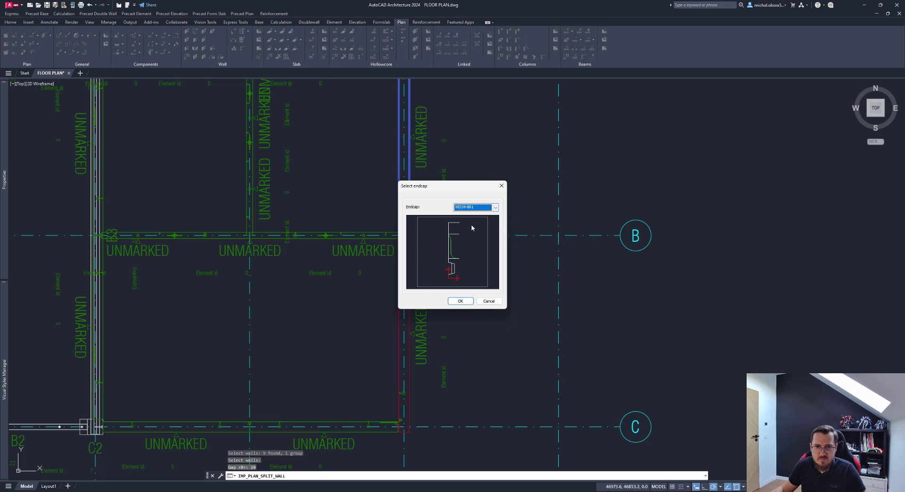
left_click(460, 301)
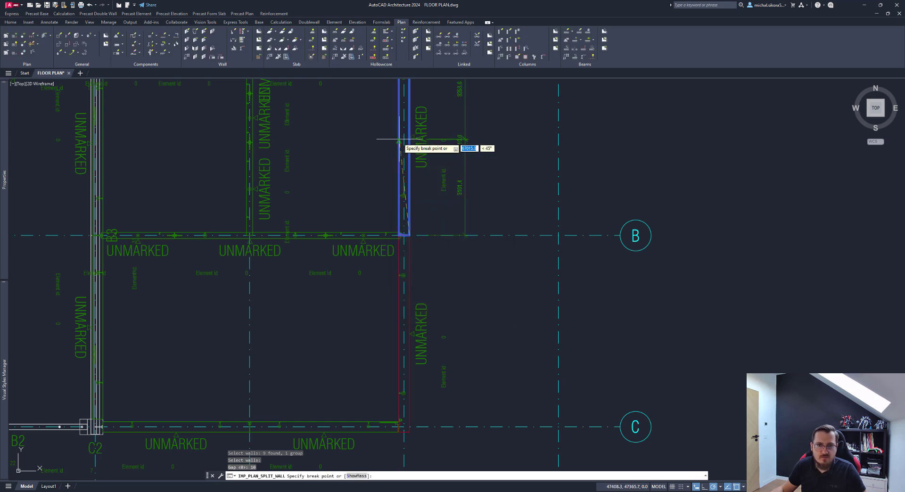
left_click(399, 142)
key("Return")
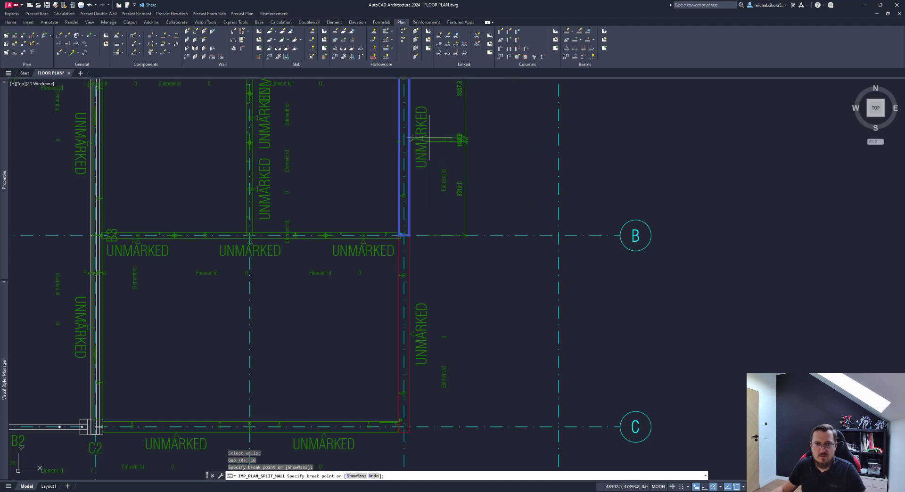
Split the axis 8 wall between axes B and C near its middle with a 10 mm gap and the preset endcap
key("Return")
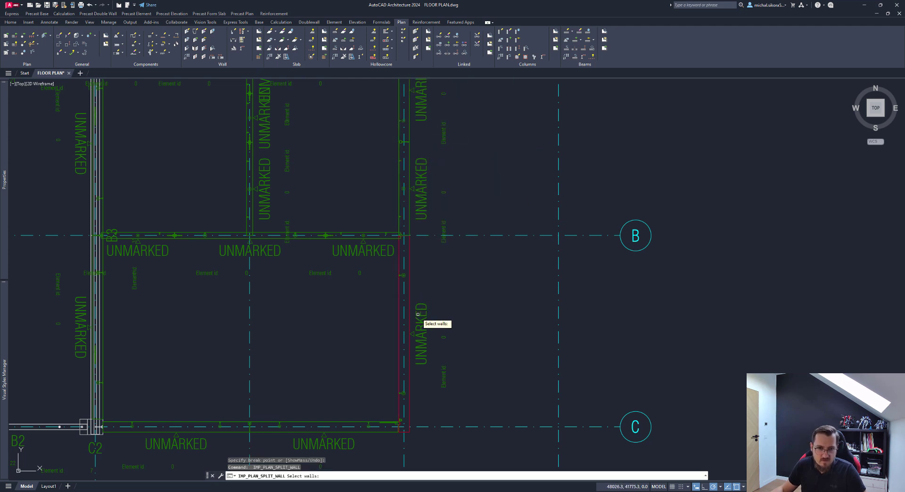
left_click(416, 314)
key("Return")
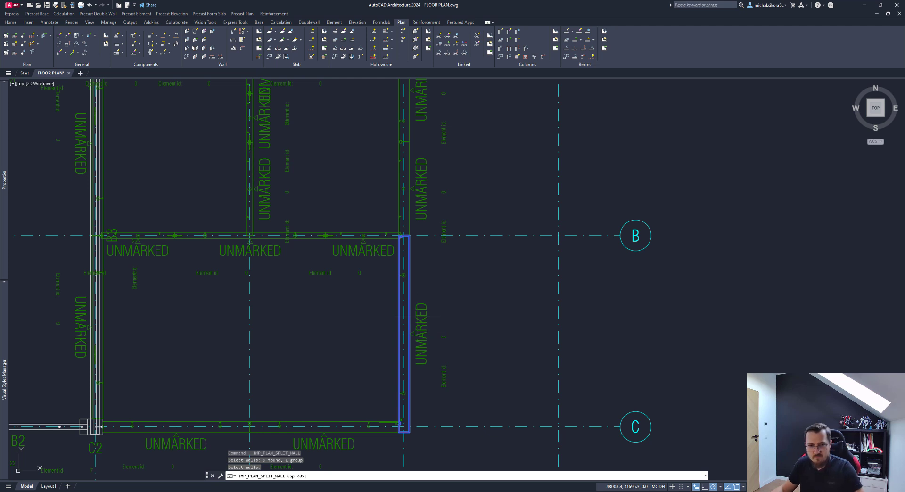
type("10")
key("Return")
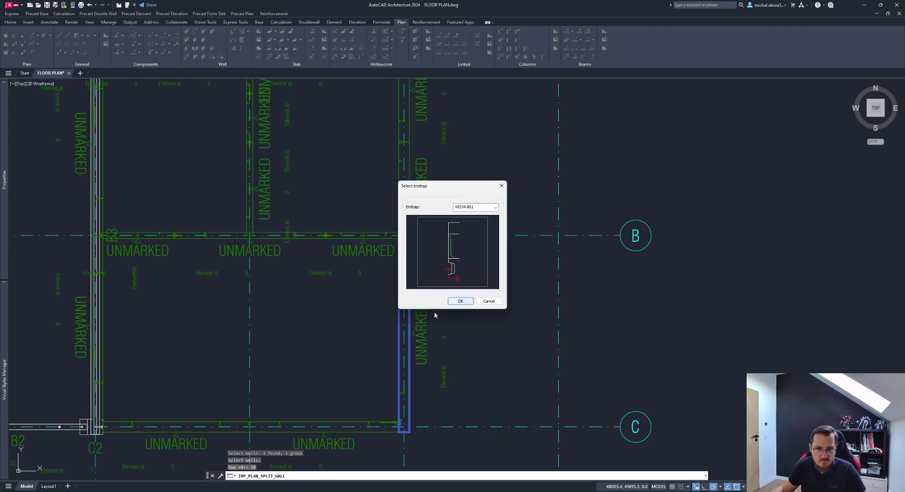
left_click(462, 304)
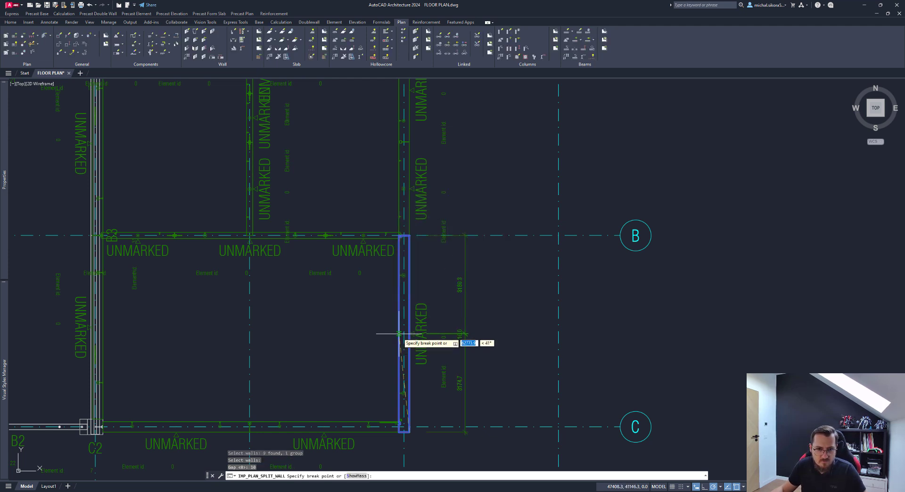
left_click(399, 328)
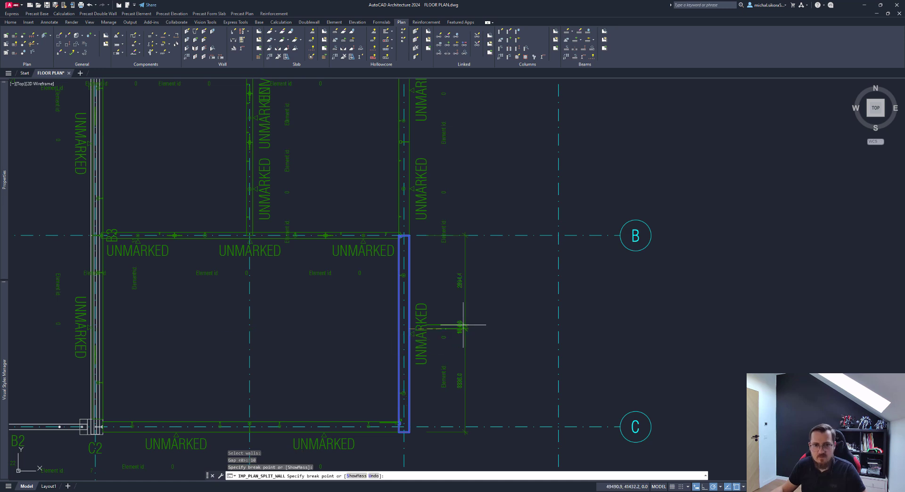
key("Return")
Connect the three walls meeting at axes 8 and B with joint AD6-00805, keeping setup 1 and updating all lift and bracing anchors
scroll(501, 307, "down", 3)
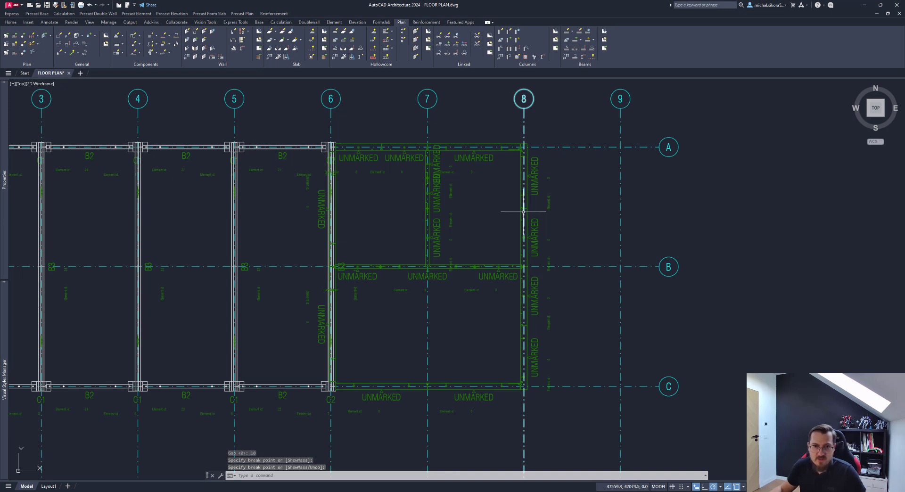
middle_click_drag(450, 200, 476, 212)
scroll(481, 207, "up", 4)
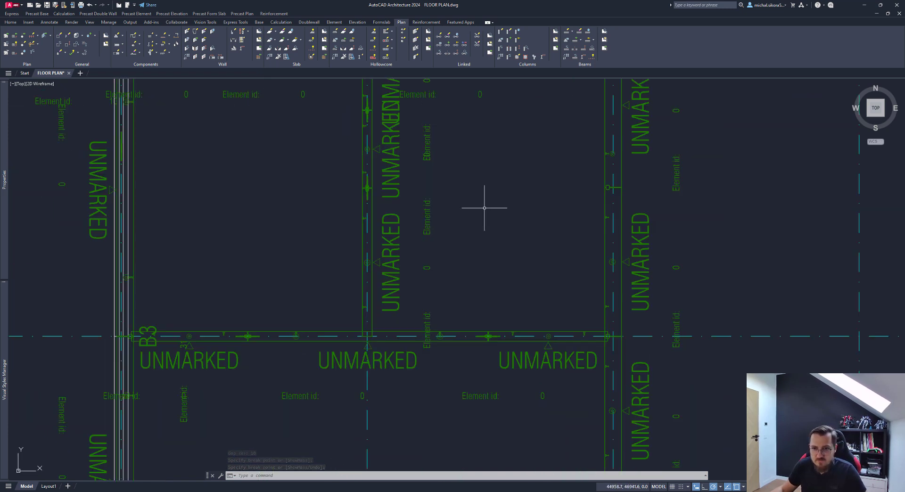
scroll(598, 338, "up", 4)
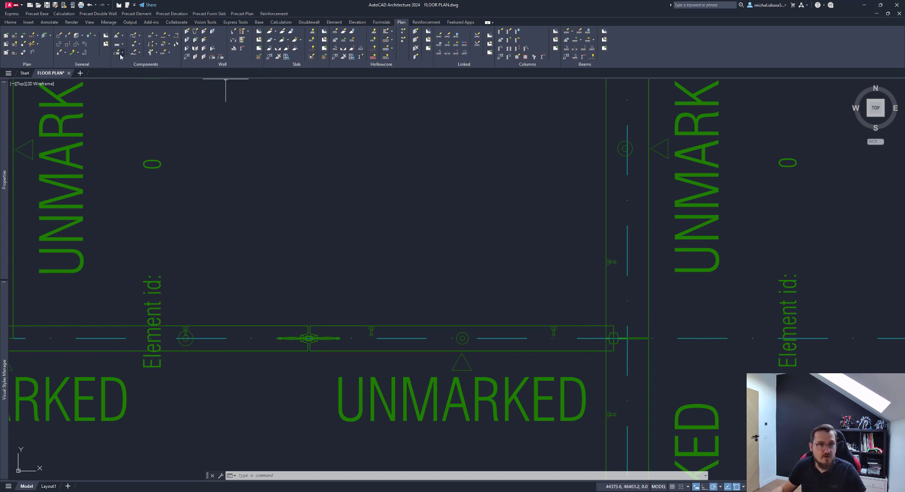
left_click(619, 314)
left_click(576, 365)
key("Return")
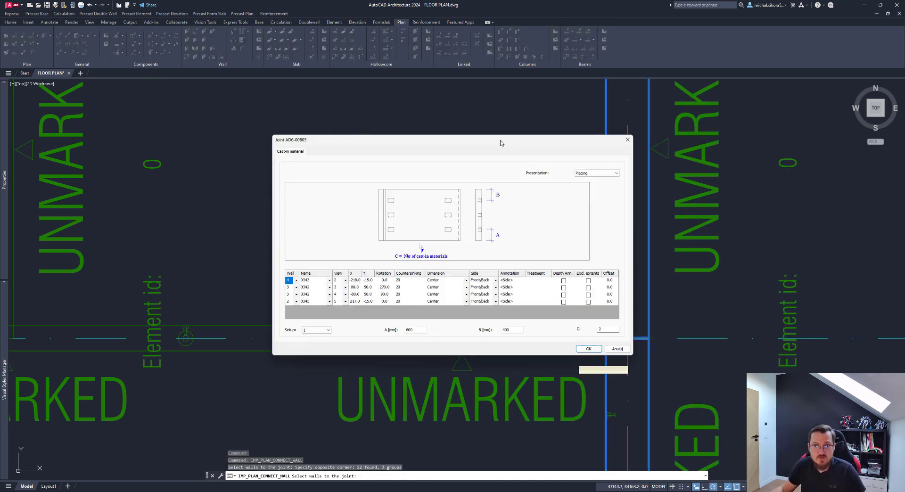
left_click_drag(500, 143, 404, 142)
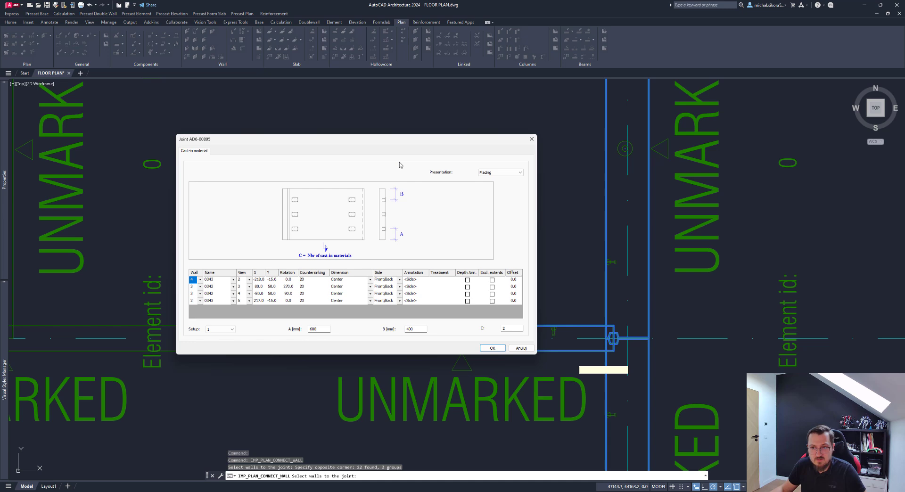
left_click(502, 348)
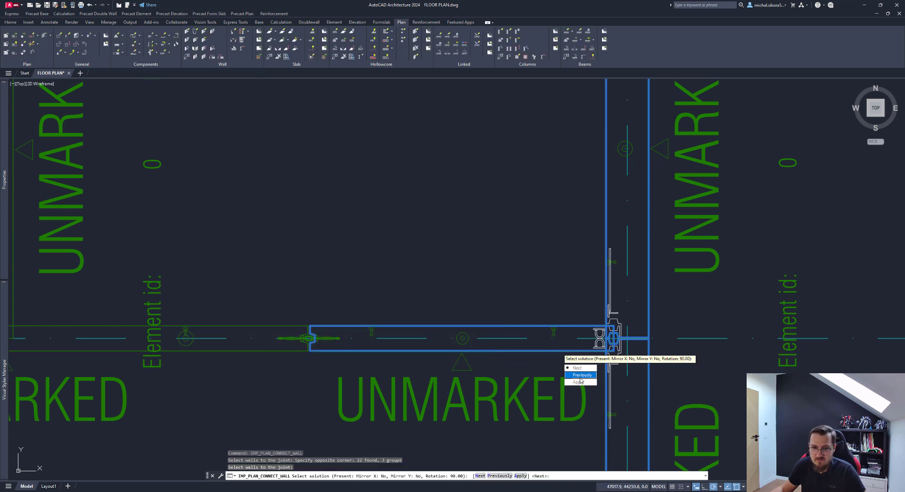
left_click(578, 382)
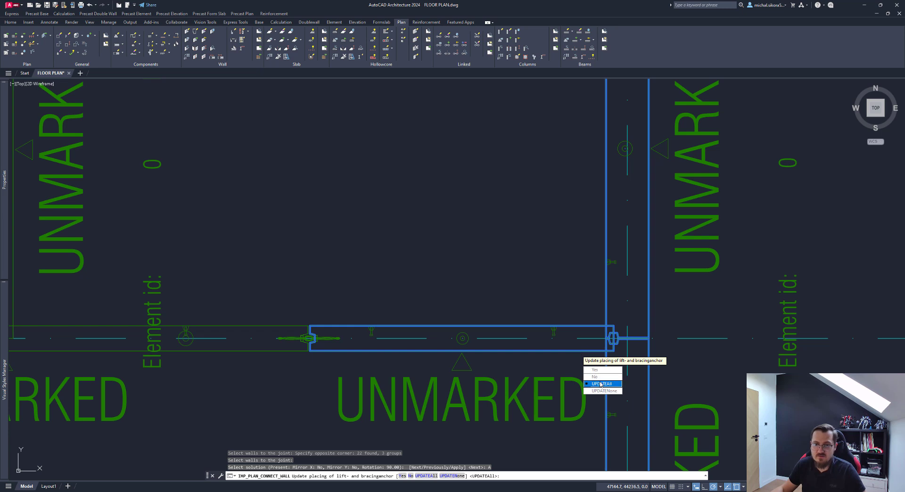
left_click(600, 384)
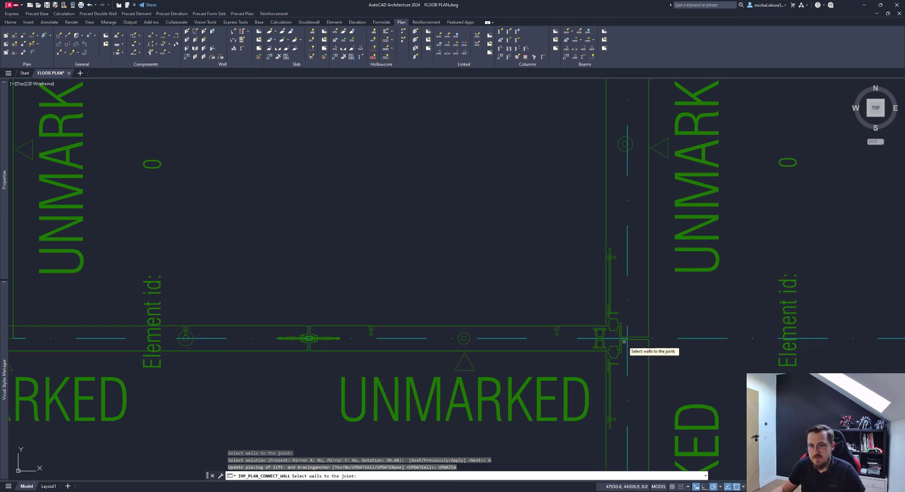
Connect the three walls meeting at axes 7 and A, applying the proposed joint solution
scroll(622, 344, "down", 6)
left_click(480, 159)
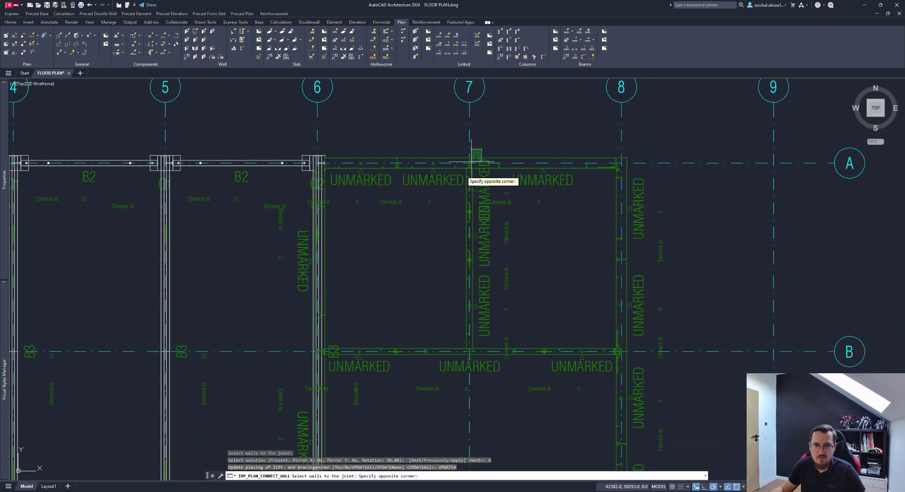
left_click(471, 161)
key("Return")
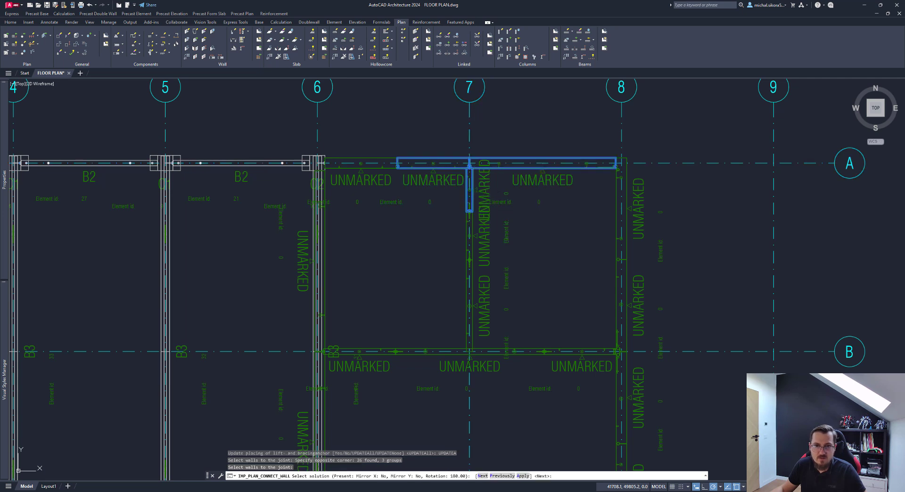
type("A")
key("Return")
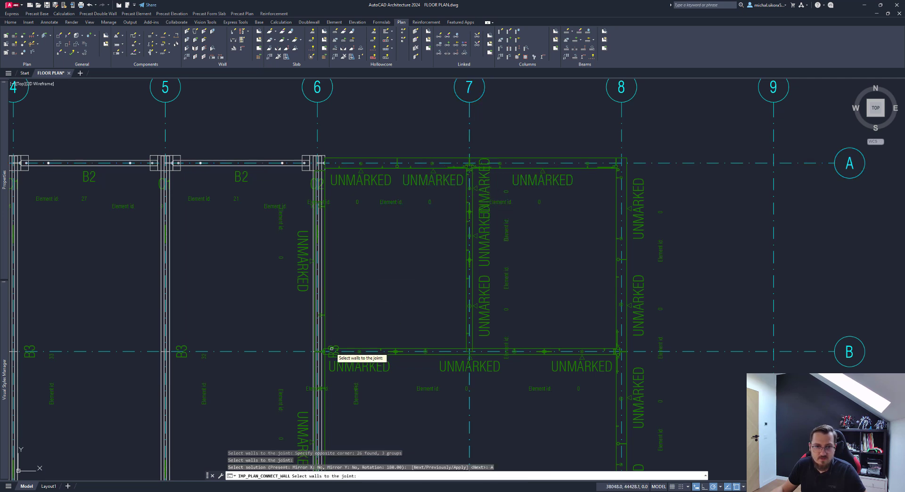
Connect the walls meeting at axes 6 and B, applying the proposed joint solution, and finish connecting walls
scroll(332, 348, "up", 4)
left_click(318, 322)
left_click(309, 359)
key("Return")
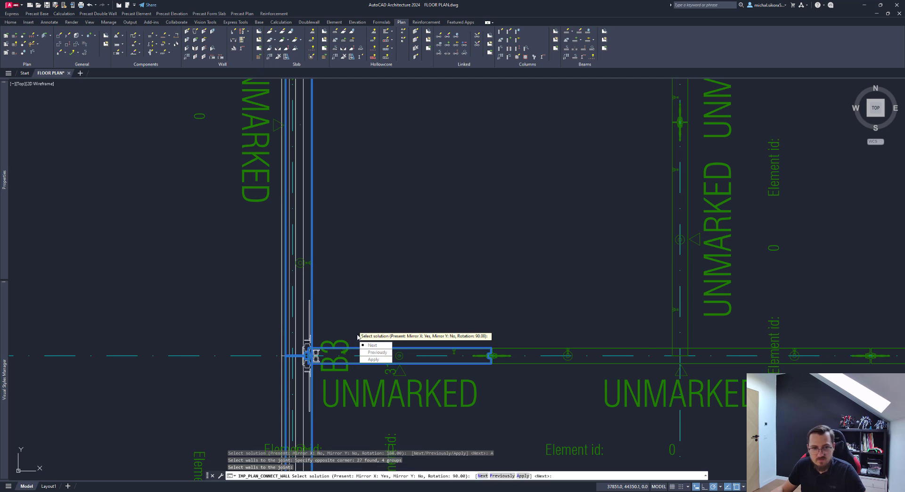
type("A")
key("Return")
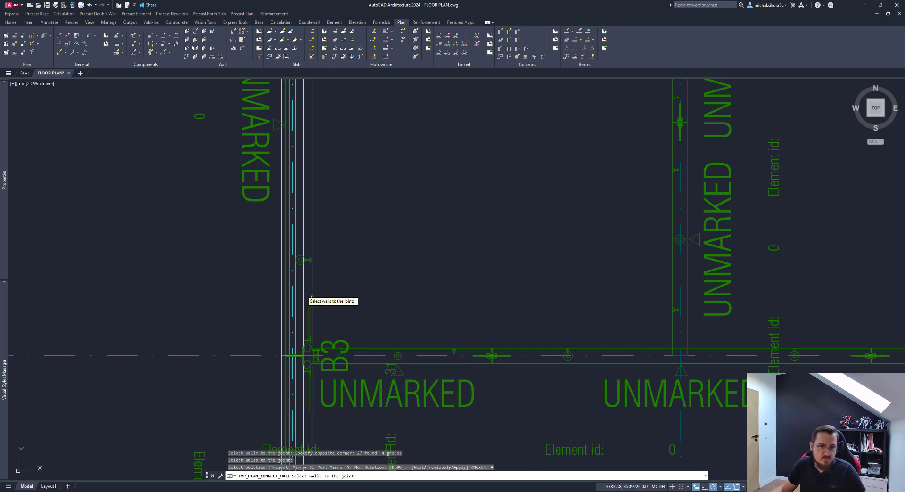
mouse_move(397, 298)
middle_mouse_down()
mouse_move(370, 336)
mouse_move(404, 296)
middle_mouse_up()
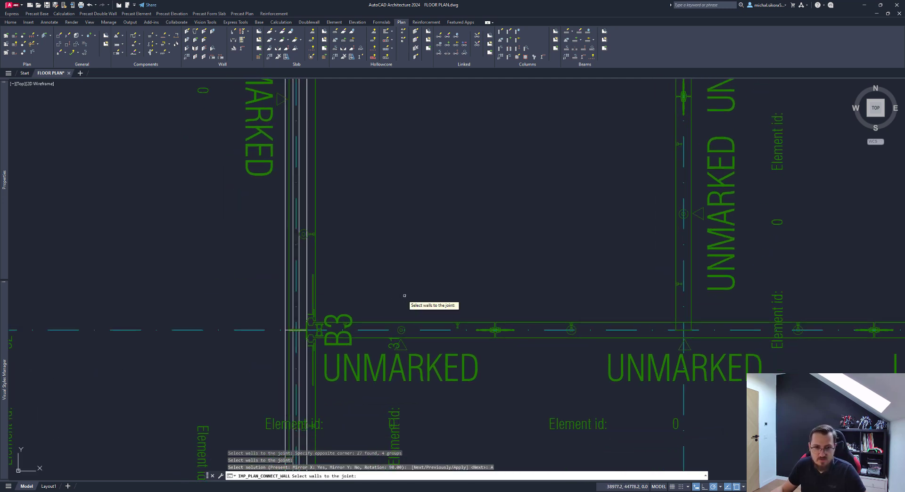
key("Return")
Examine the new wall joint at axes 6 and B, the overall plan and the model in isometric view
scroll(298, 333, "up", 5)
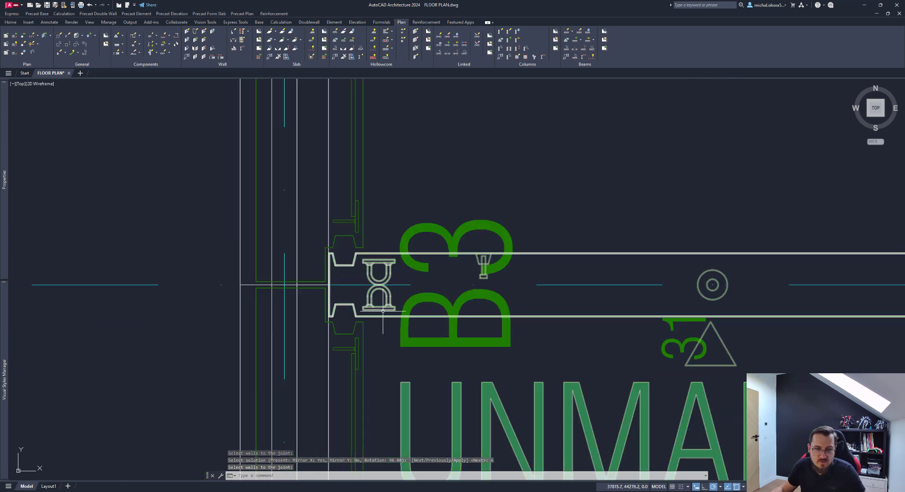
scroll(383, 311, "down", 10)
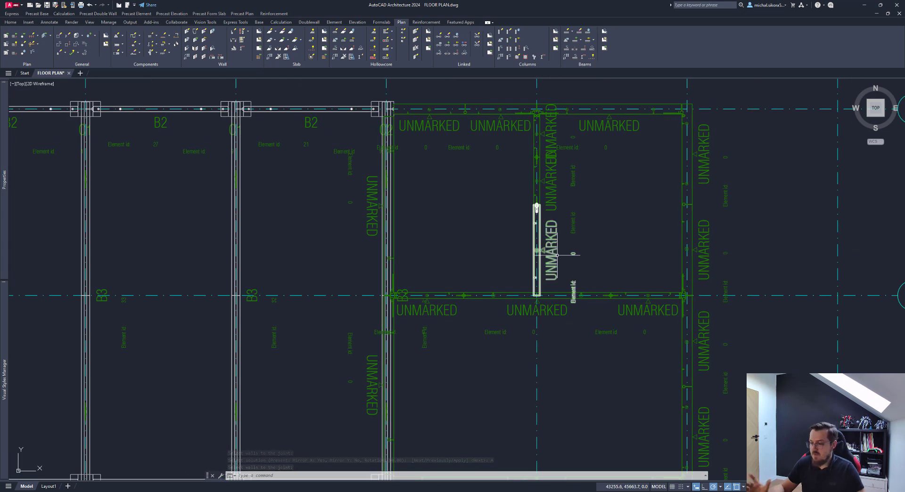
middle_click_drag(563, 218, 496, 290)
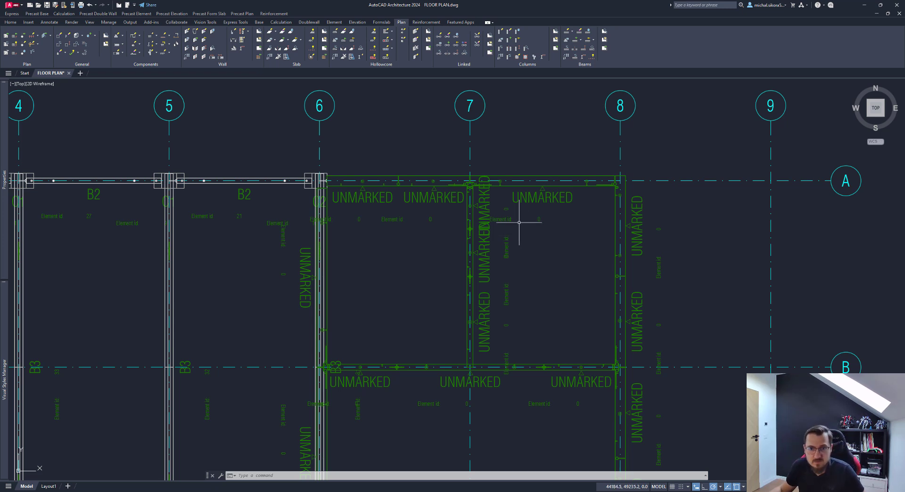
middle_click_drag(556, 212, 547, 240)
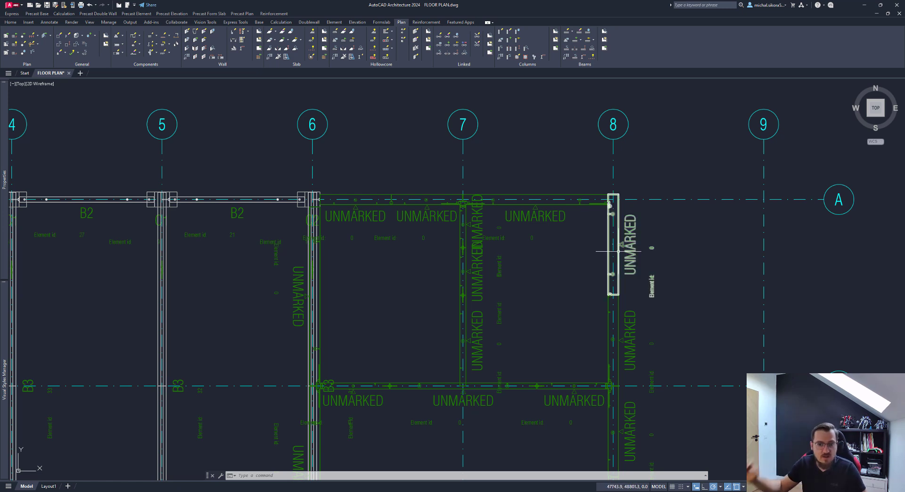
scroll(579, 261, "down", 2)
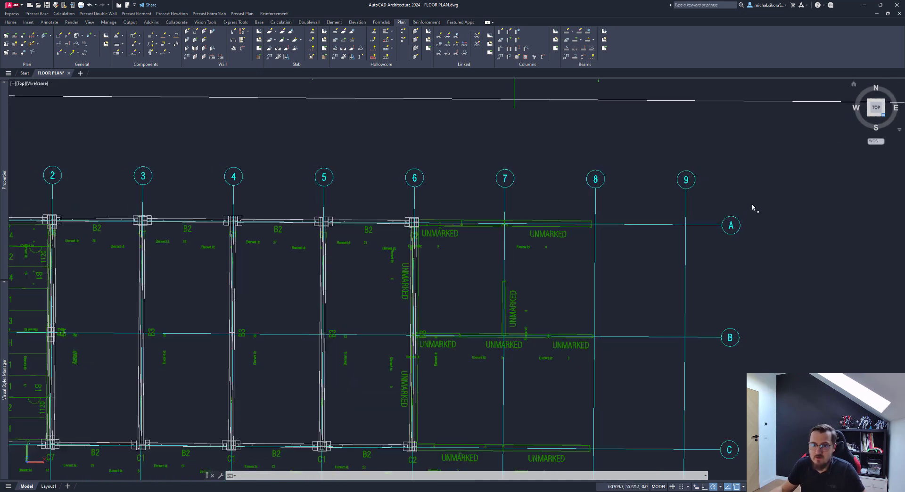
scroll(511, 265, "up", 2)
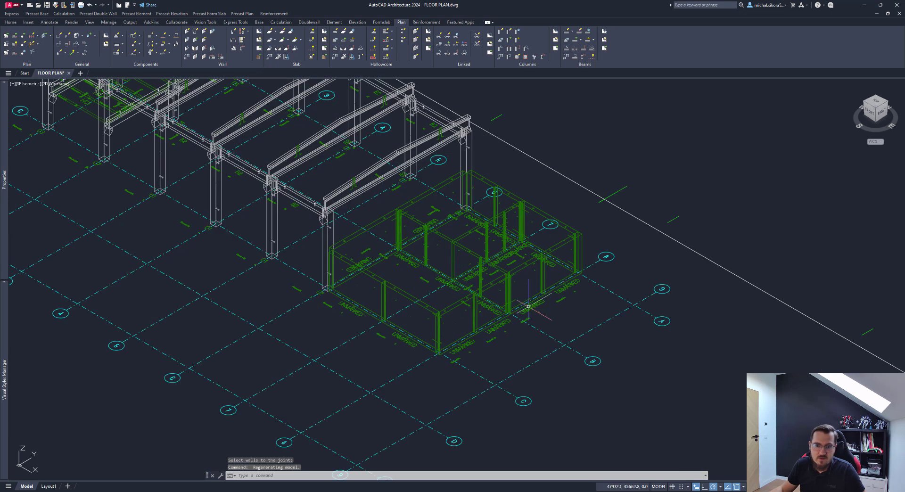
left_click(880, 100)
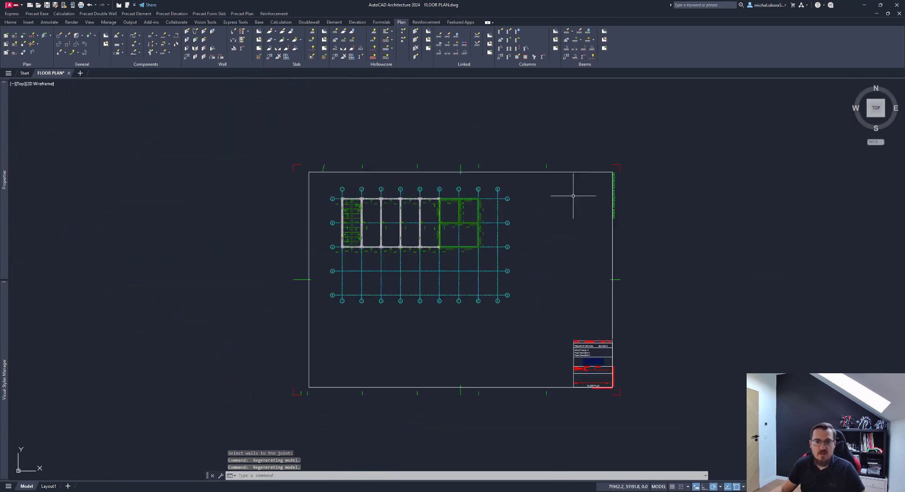
Place a BD1 1010x2165 opening in the axis A wall between axes 7 and 8, about 2522 mm from its end at axis 8
scroll(474, 212, "up", 4)
scroll(440, 242, "up", 2)
middle_click_drag(463, 170, 450, 192)
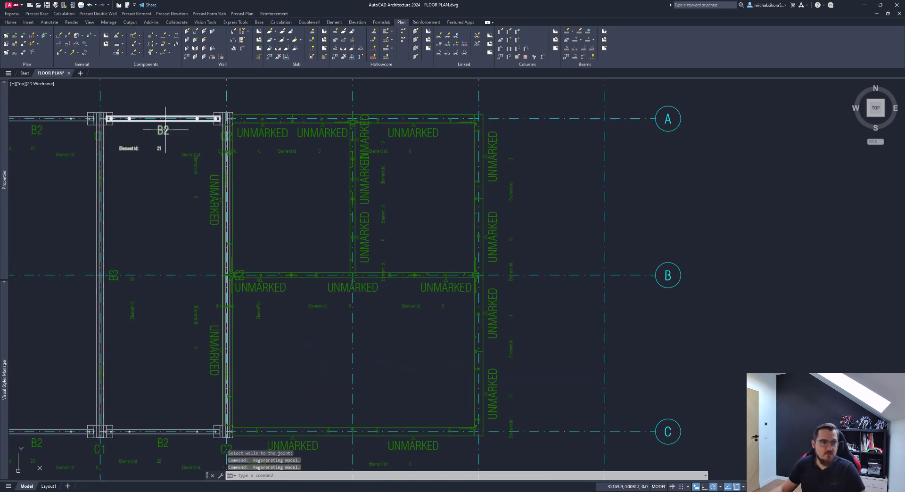
left_click(134, 35)
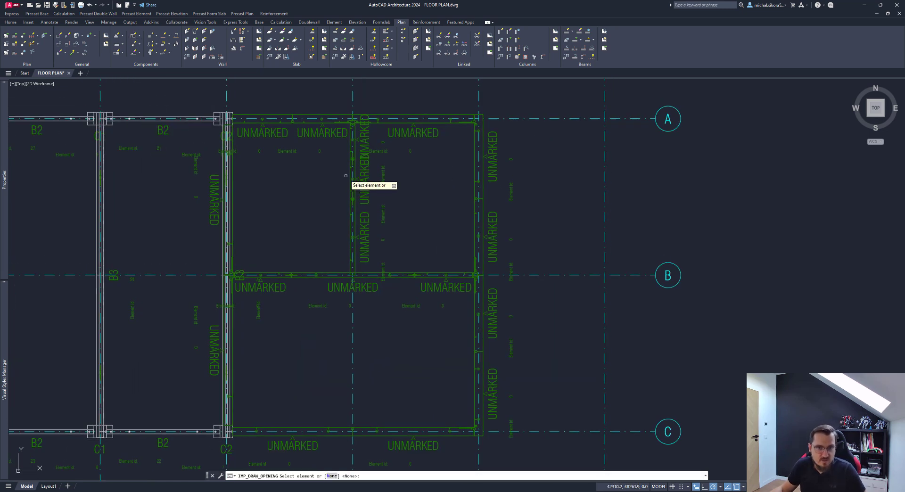
middle_click_drag(371, 184, 335, 216)
scroll(385, 162, "up", 2)
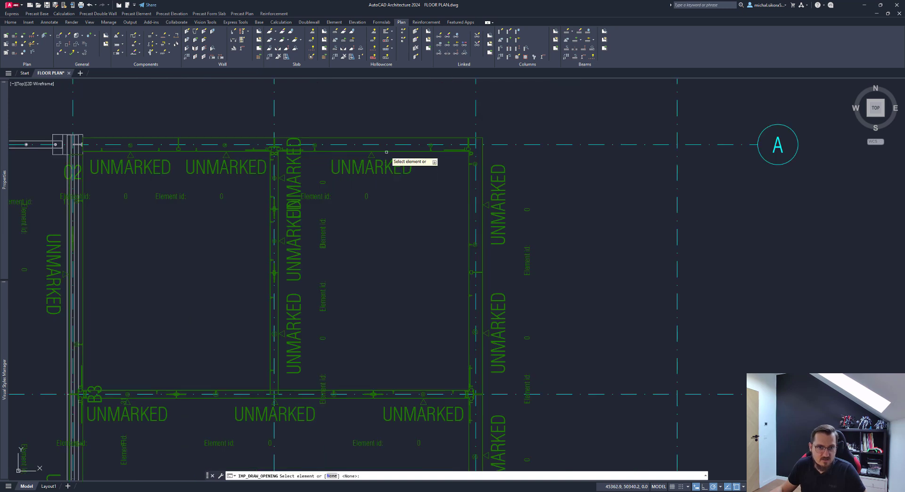
left_click(377, 166)
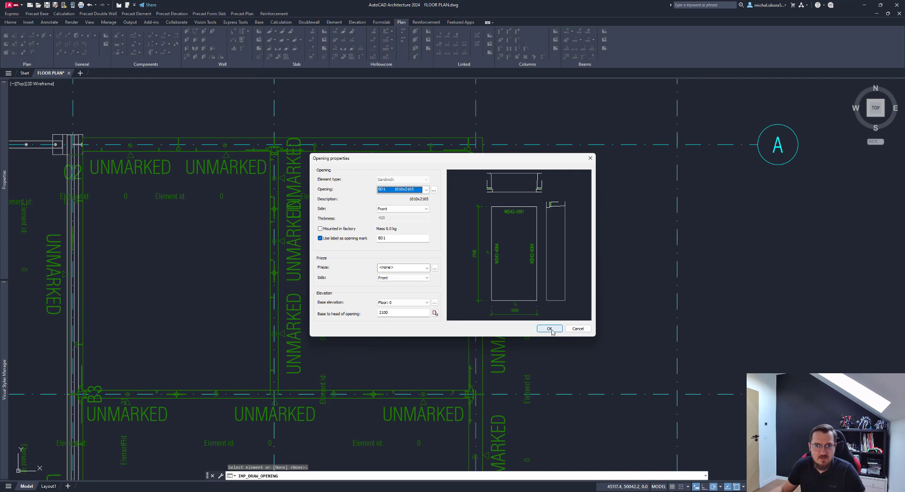
left_click(550, 329)
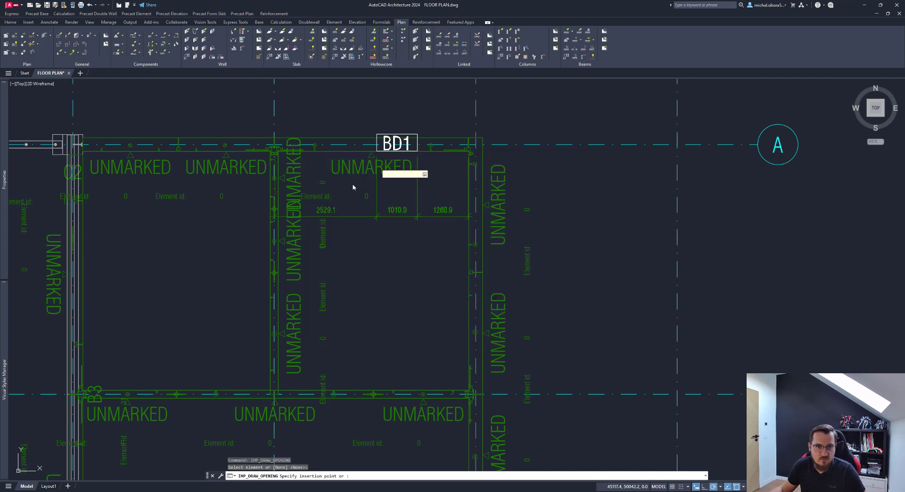
scroll(326, 186, "up", 2)
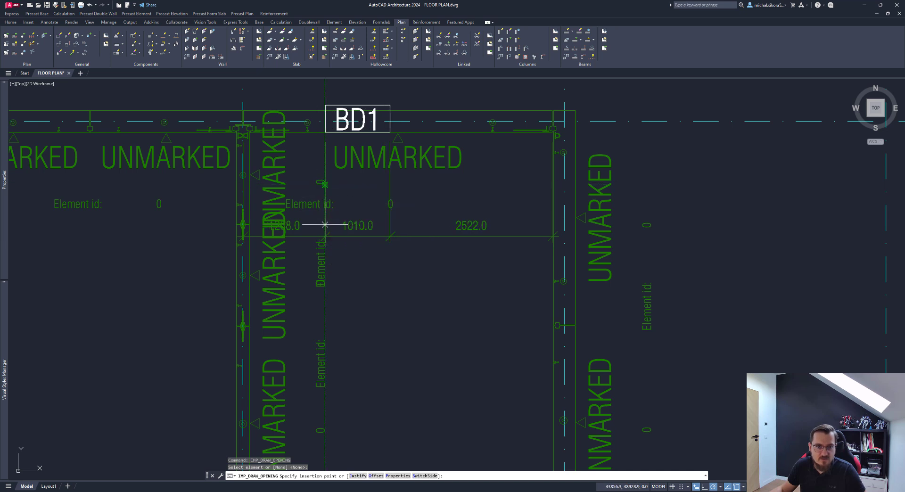
left_click(324, 225)
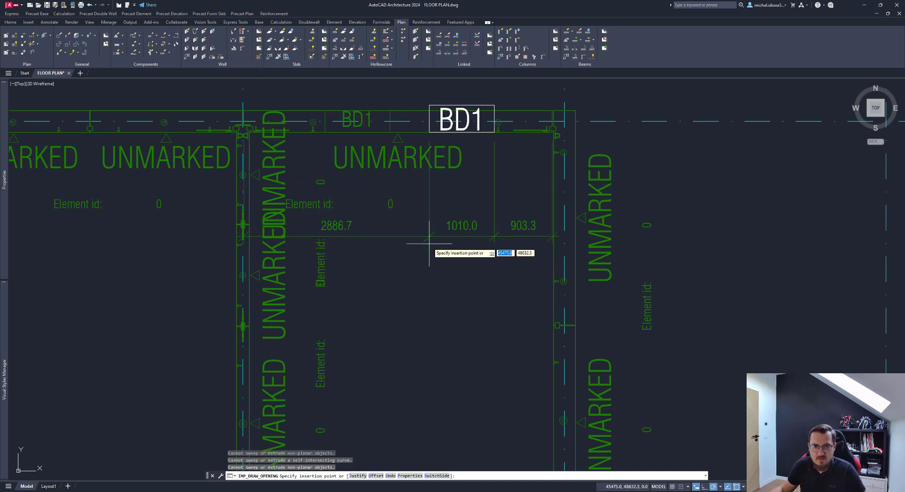
Place a W1 1010x1310 opening in the axis A wall, between its BD1 opening and axis 8, and finish drawing openings
type("p")
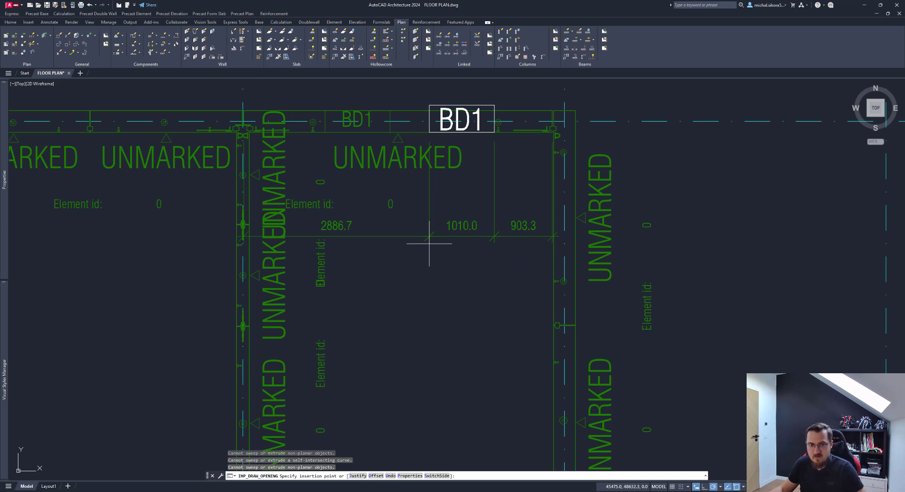
key("Return")
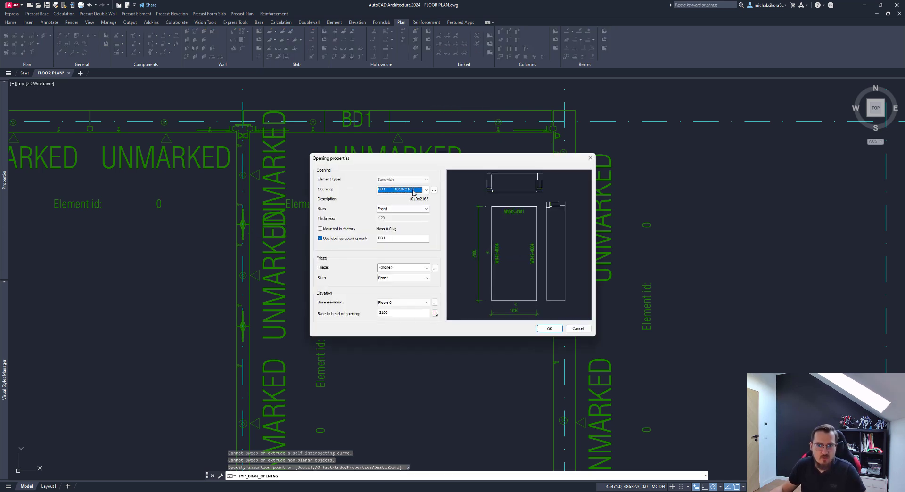
left_click(413, 191)
left_click(398, 240)
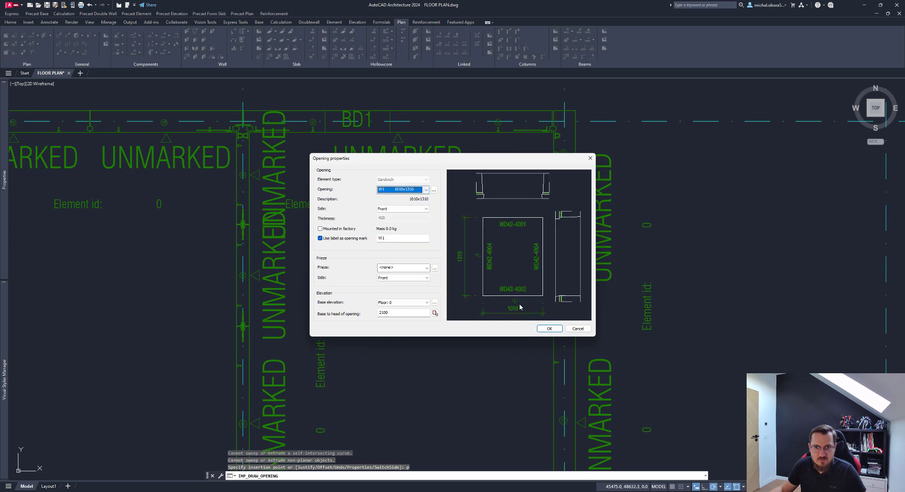
left_click(549, 328)
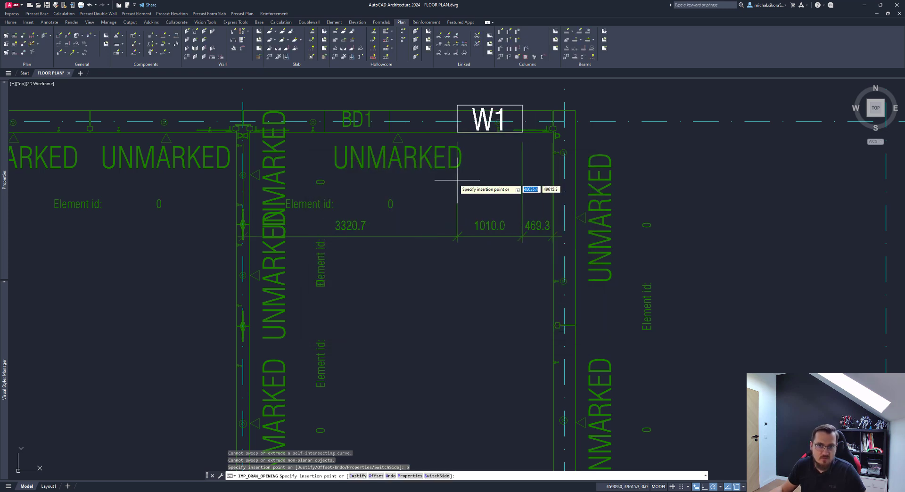
left_click(433, 179)
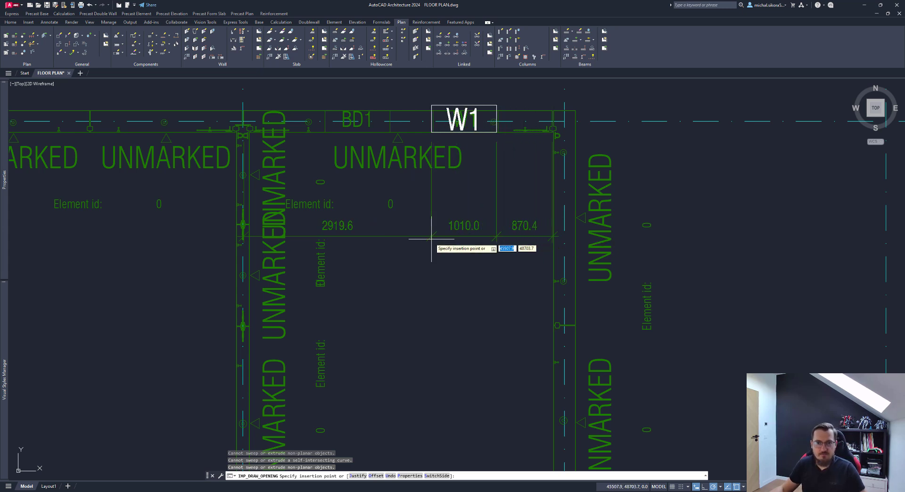
key("Escape")
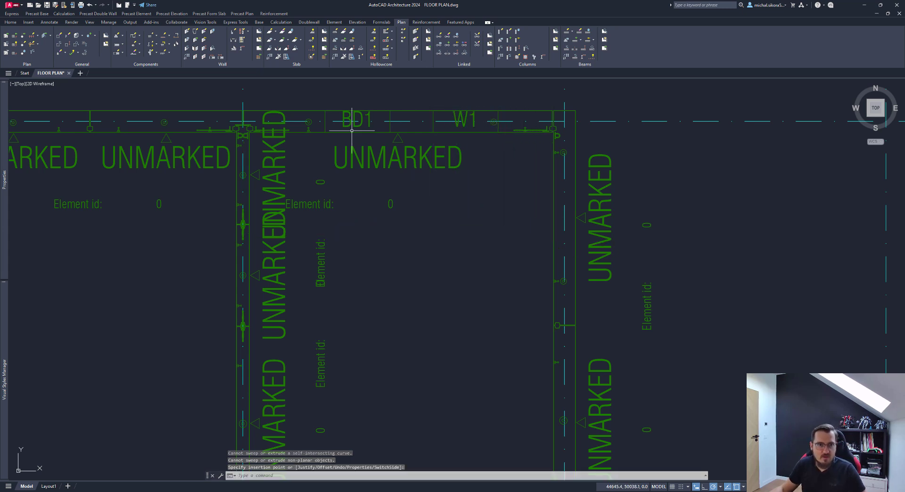
Start drawing an opening in the axis C wall between axes 7 and 8
left_click(133, 36)
scroll(473, 295, "down", 2)
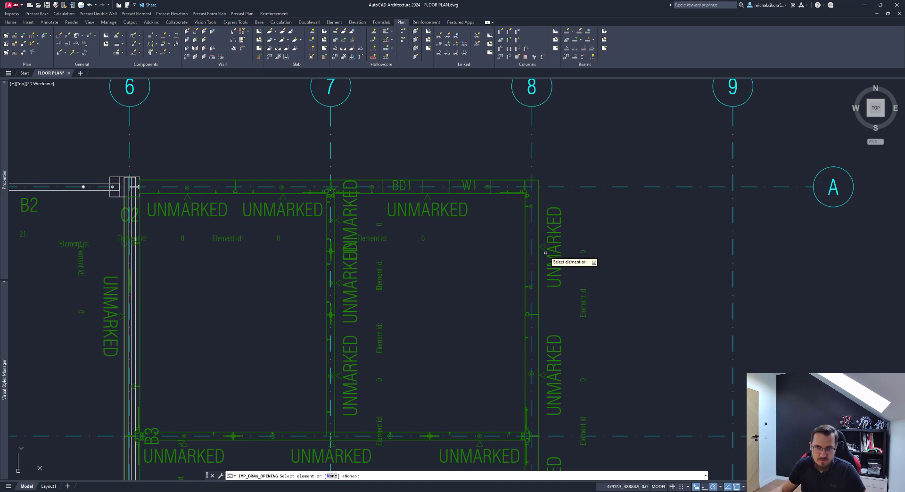
middle_click_drag(487, 369, 430, 182)
middle_click_drag(477, 372, 444, 156)
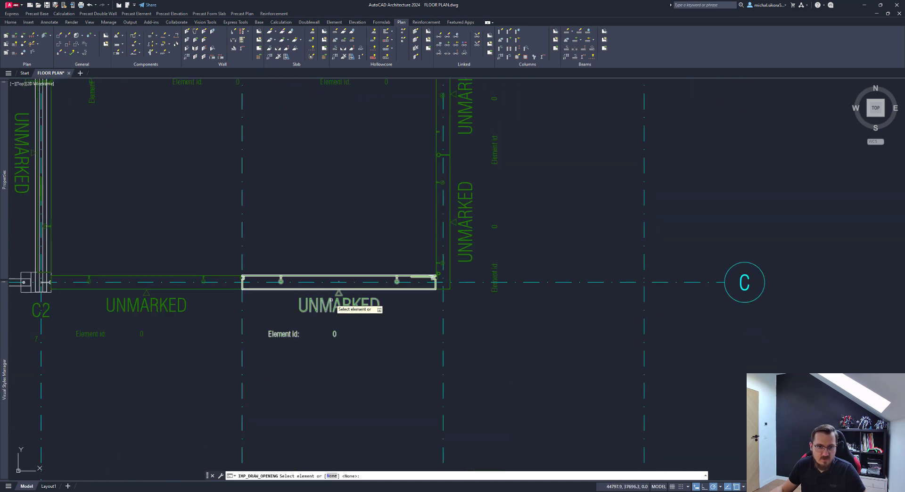
left_click(349, 300)
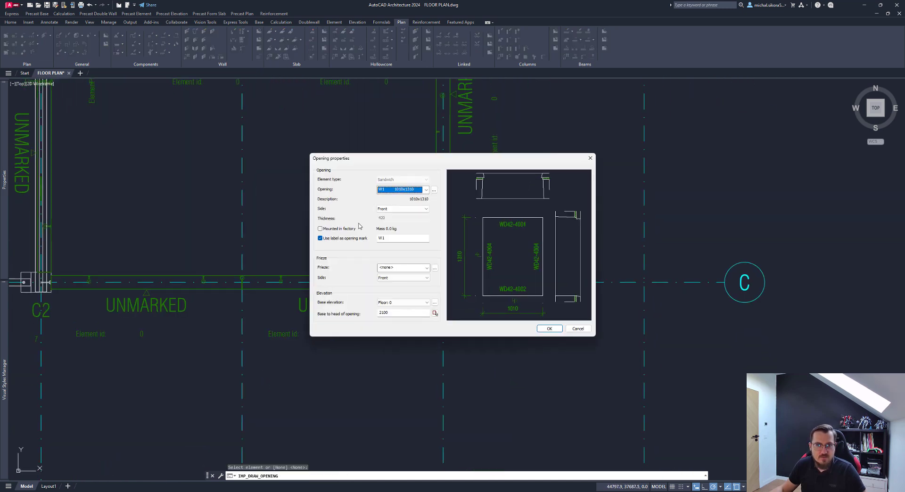
Look through the Common and WEBBMCOLP2 opening libraries for sandwich walls, leaving the selected opening as it is
left_click(433, 190)
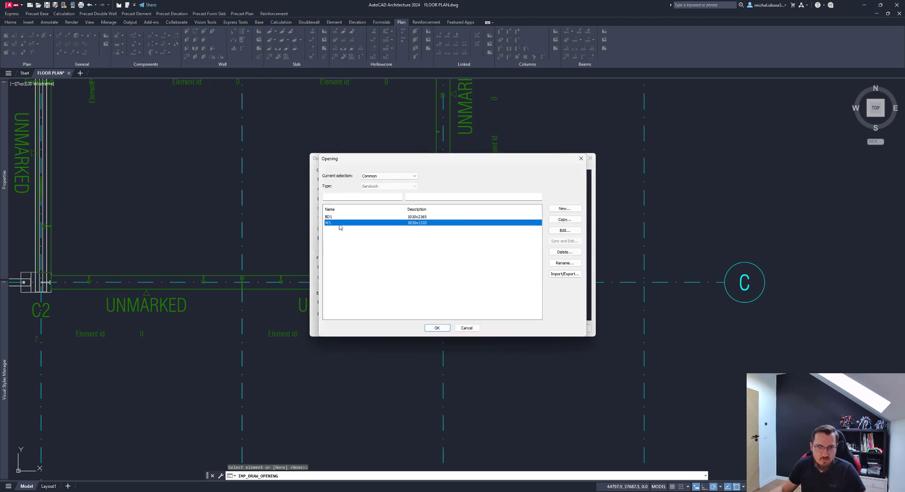
left_click(410, 177)
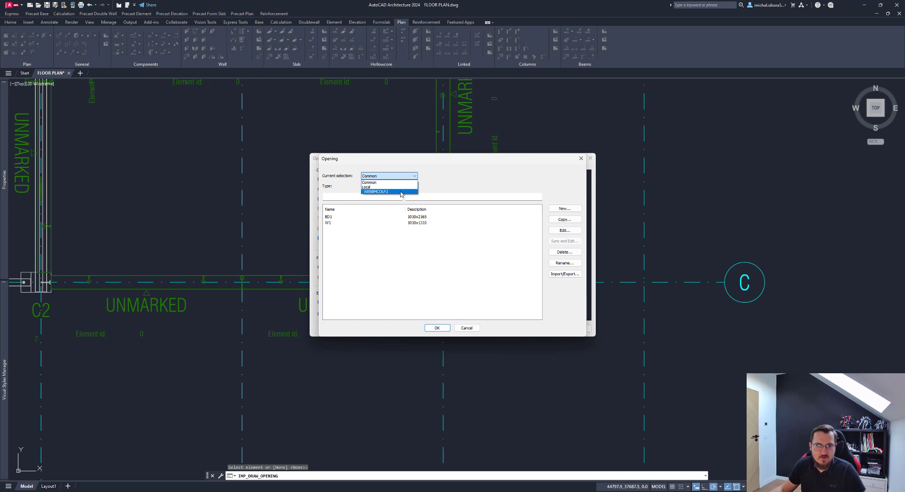
left_click(387, 190)
left_click(407, 176)
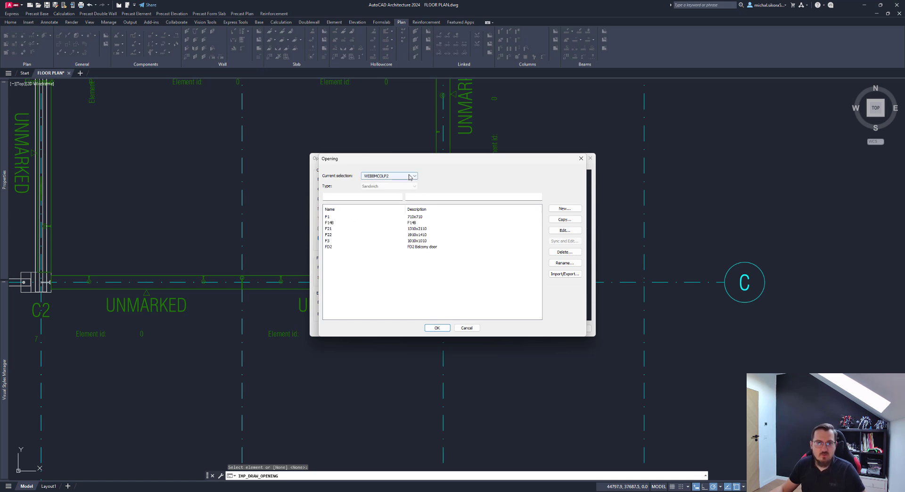
left_click(390, 184)
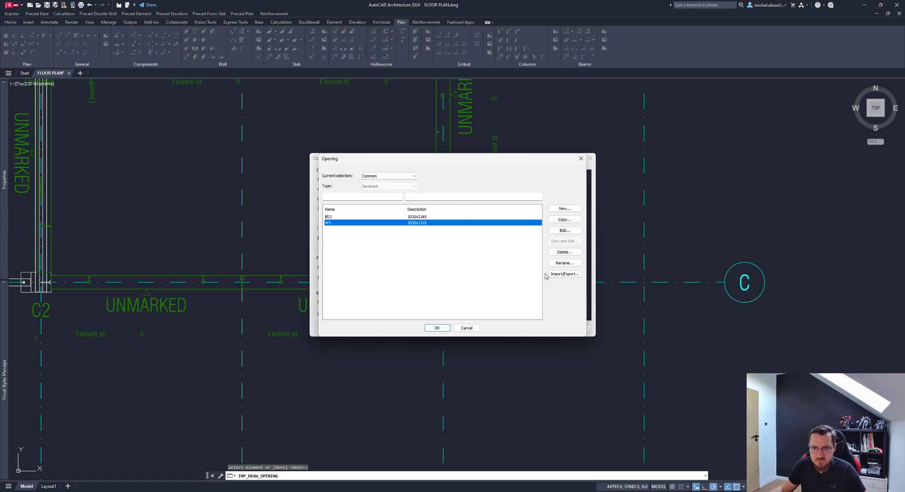
left_click(466, 328)
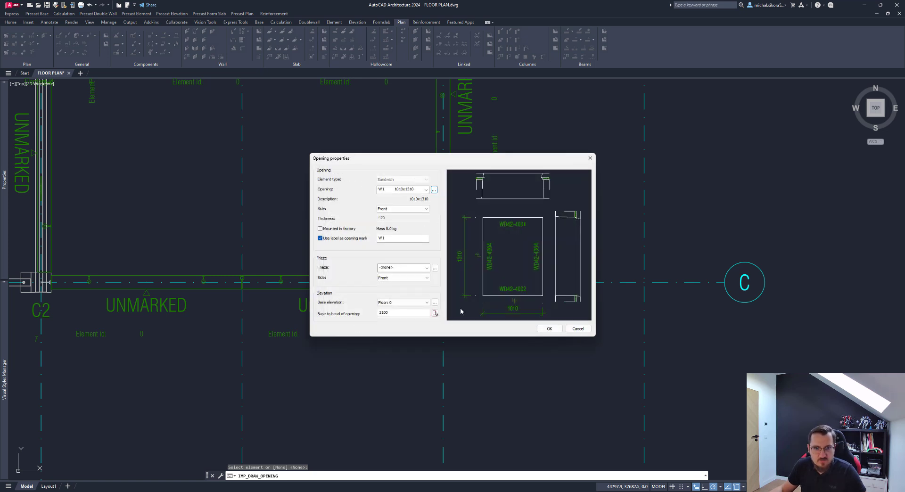
Place a W1 1010x1310 opening in the axis C wall, undo it, and place it again nearer to axis 8
left_click(546, 329)
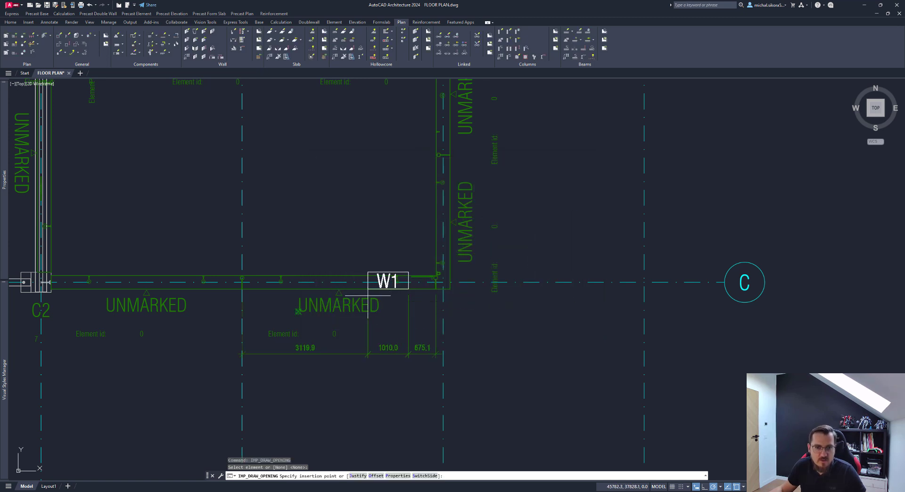
left_click(368, 295)
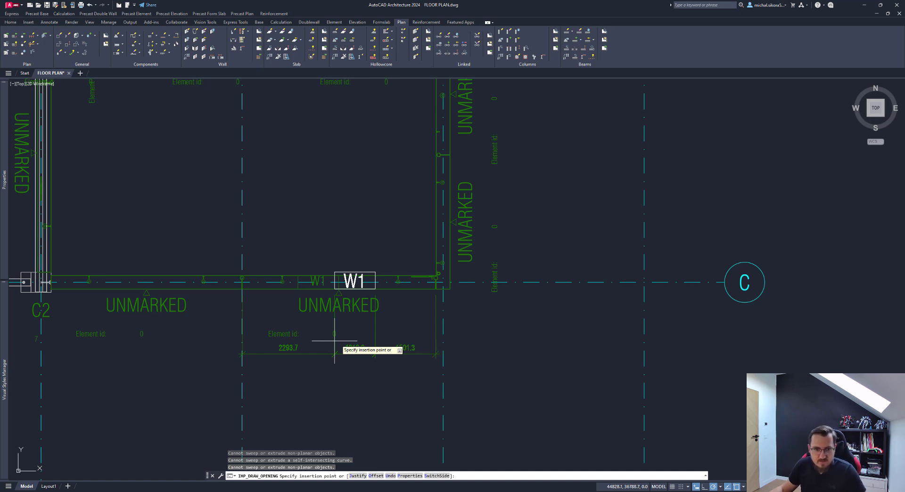
type("u")
key("Return")
left_click(363, 375)
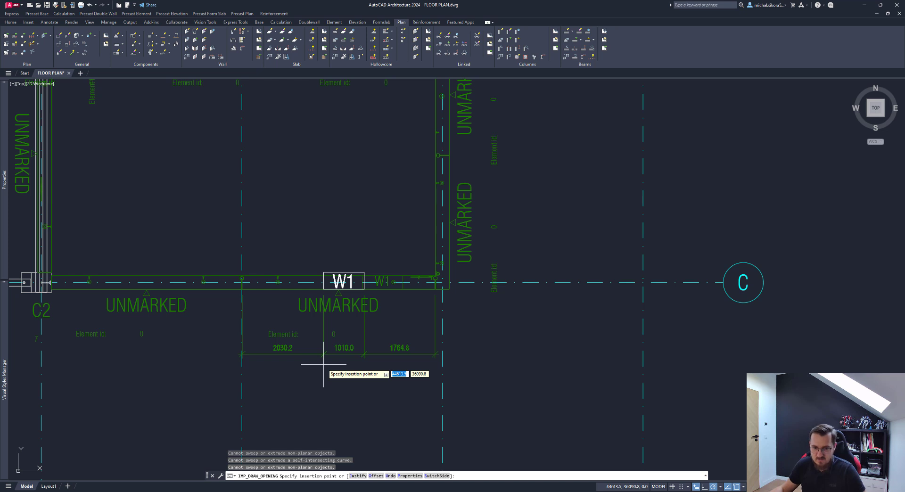
Place a BD1 1010x2165 opening in the same axis C wall near its end at axis 7, and finish drawing openings
type("p")
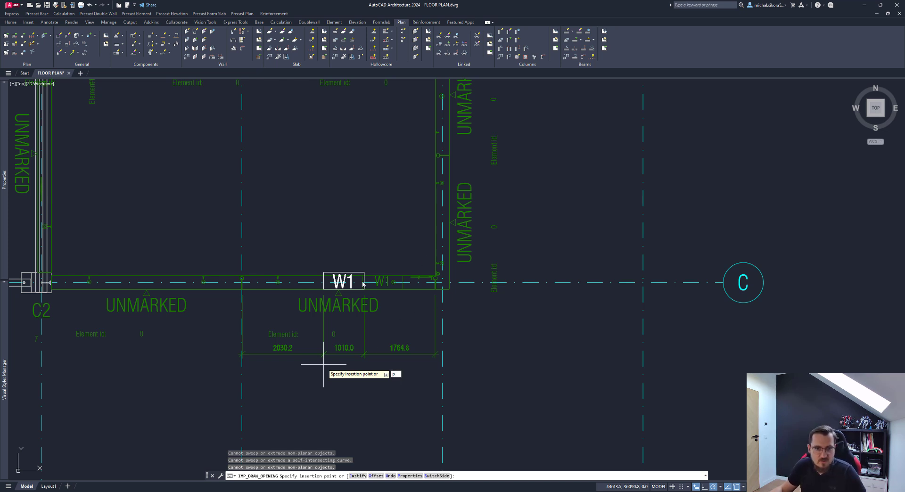
key("Return")
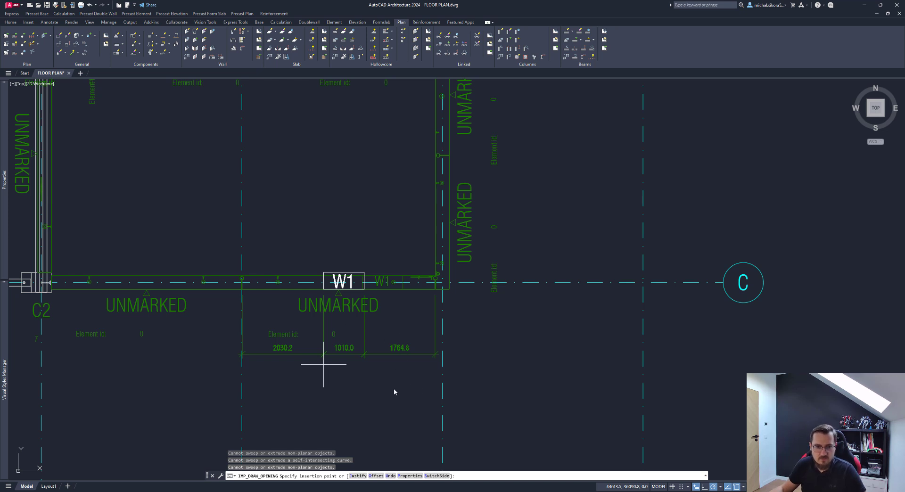
left_click(425, 190)
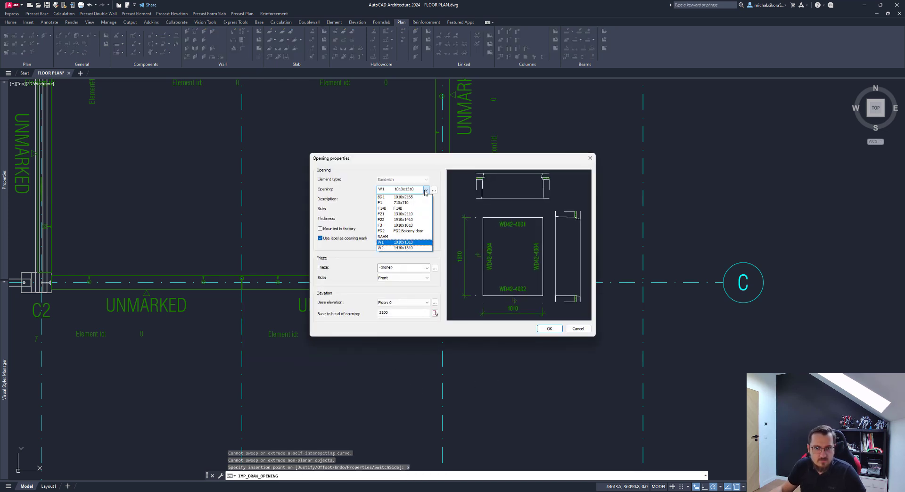
left_click(423, 197)
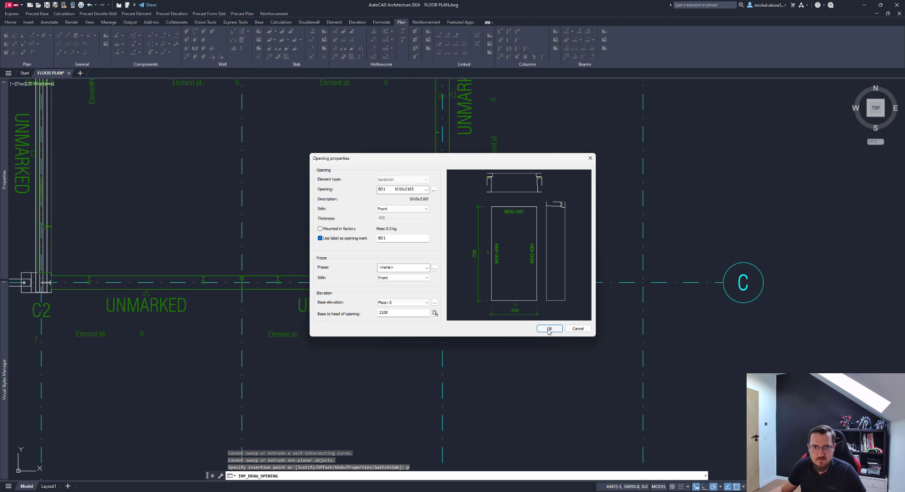
left_click(549, 329)
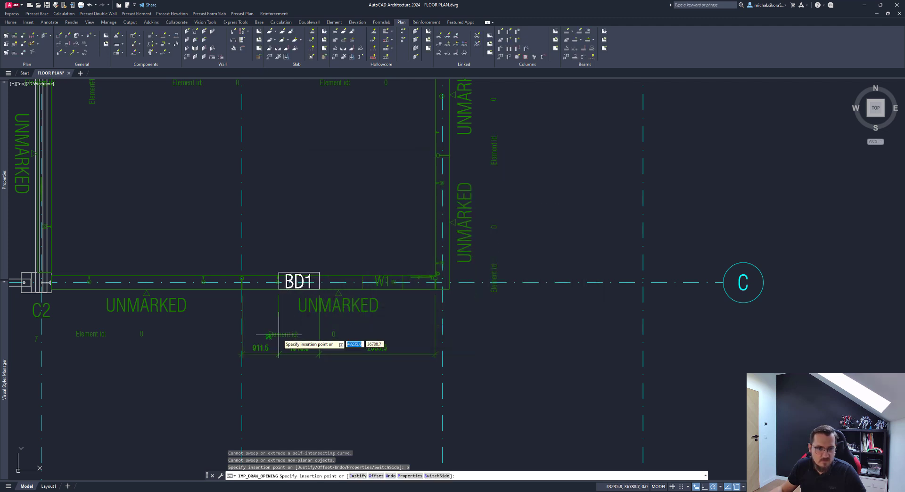
left_click(275, 361)
key("Escape")
scroll(348, 269, "down", 3)
mouse_move(341, 244)
middle_mouse_down()
mouse_move(348, 260)
mouse_move(339, 312)
middle_mouse_up()
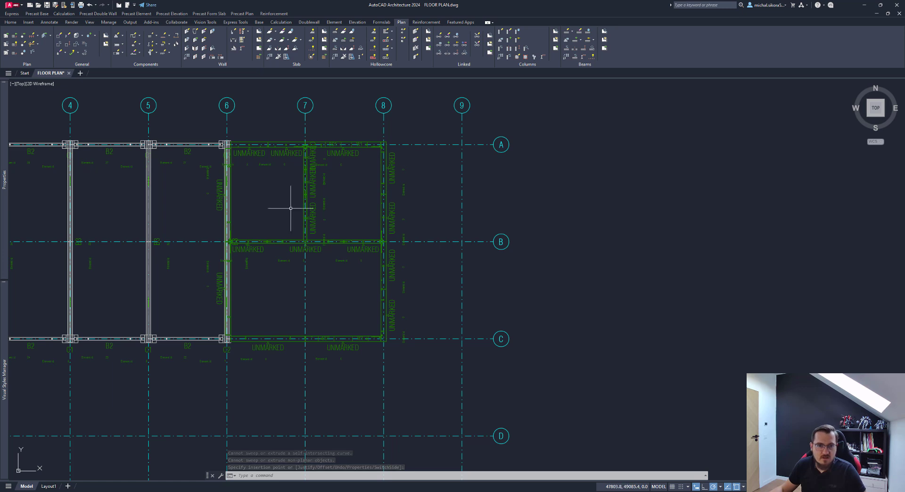
middle_click_drag(337, 217, 367, 243)
middle_click_drag(431, 163, 433, 190)
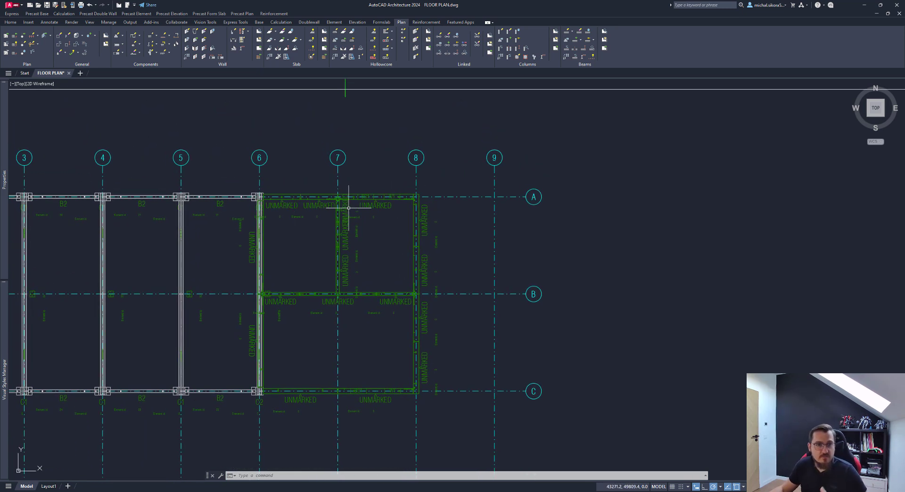
middle_click_drag(386, 189, 377, 212)
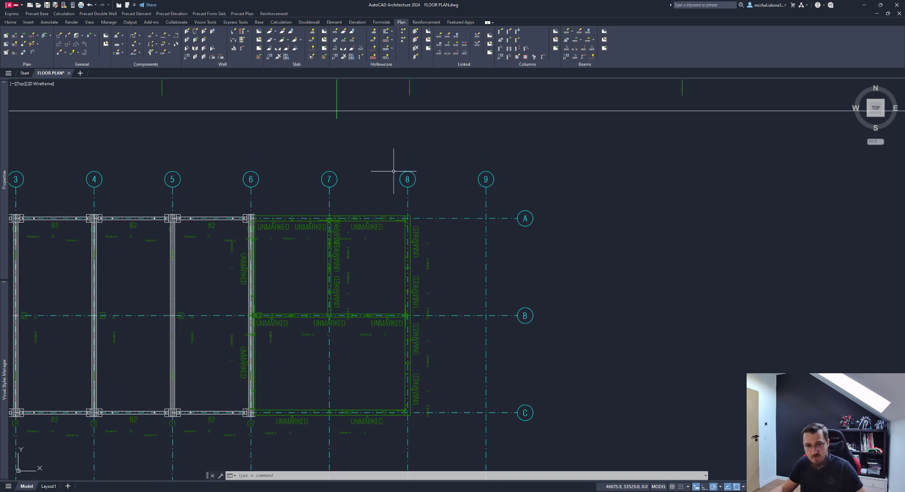
middle_click_drag(386, 168, 379, 188)
middle_click_drag(384, 134, 378, 150)
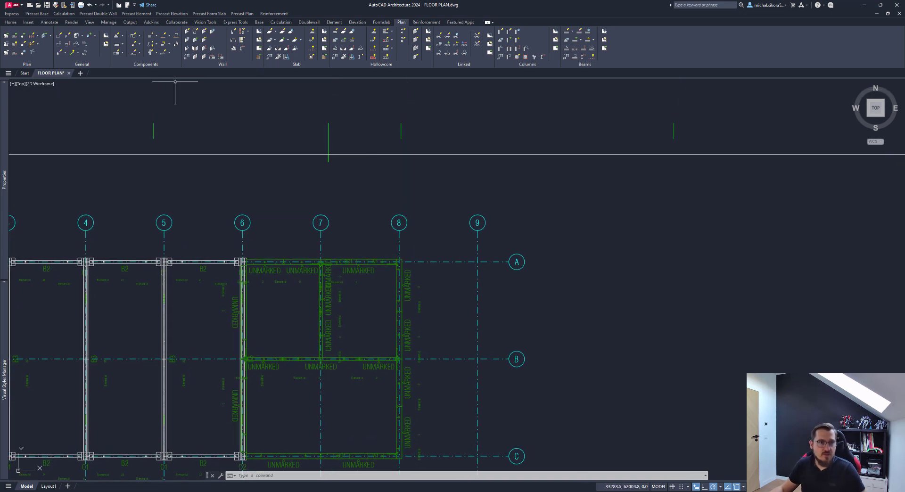
Open the sandwich wall reinforcement template WA000 for editing, keeping the template list in view
left_click(177, 39)
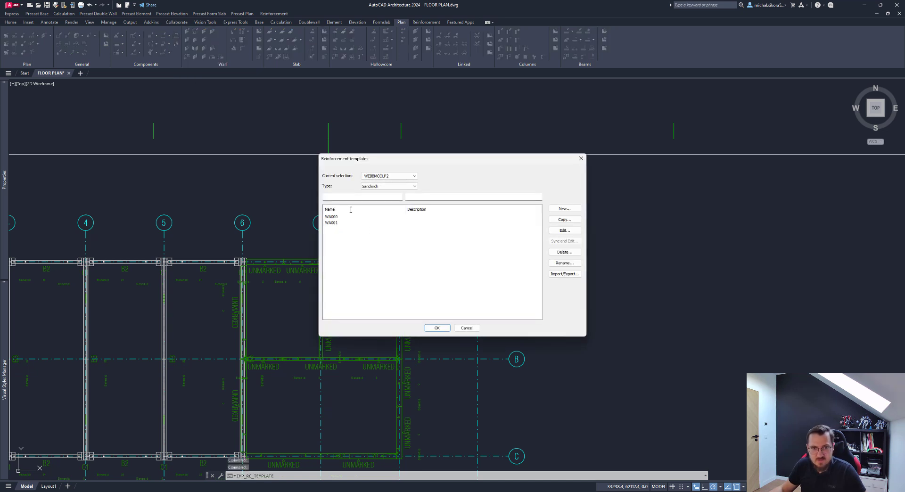
left_click(395, 217)
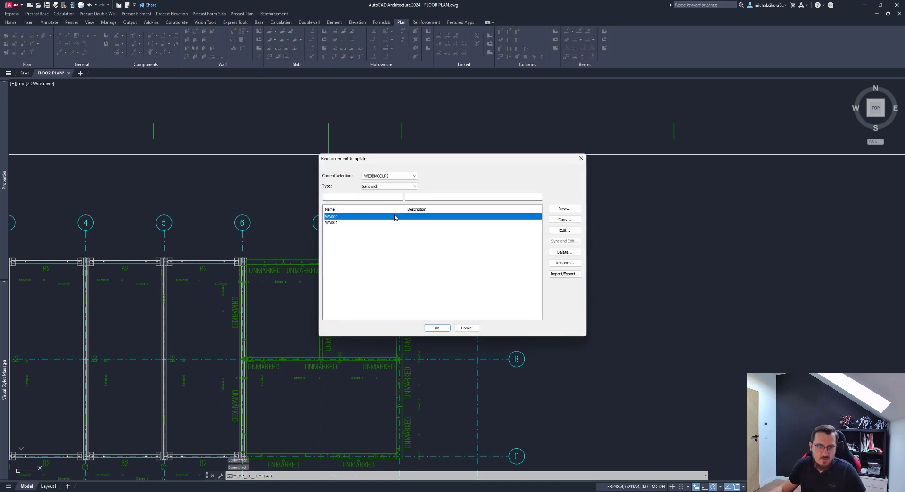
double_click(331, 217)
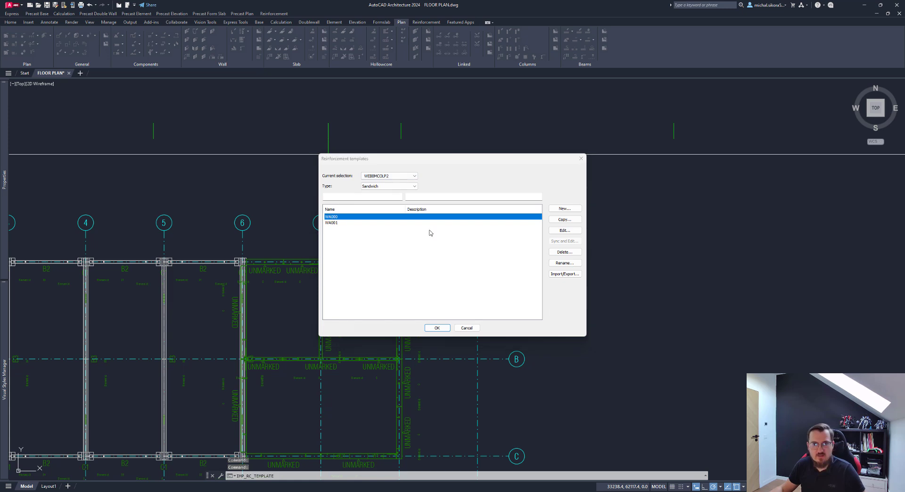
left_click_drag(443, 151, 548, 171)
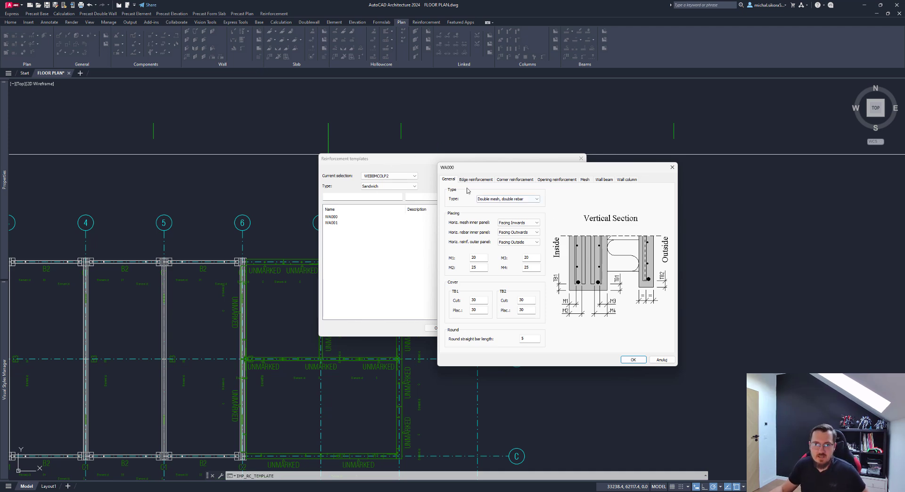
Try the double and single bar mesh types with double rebar, and set template WA000 to Single mesh, double rebar
left_click(513, 199)
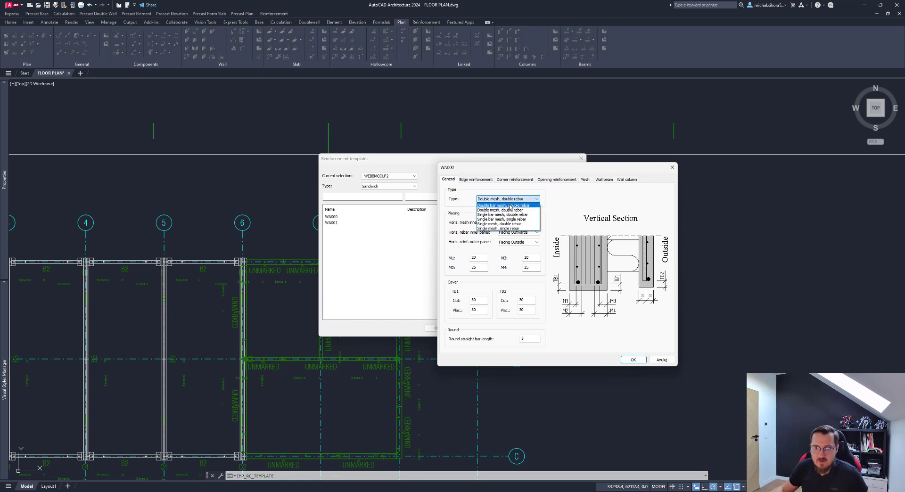
left_click(510, 205)
left_click(511, 198)
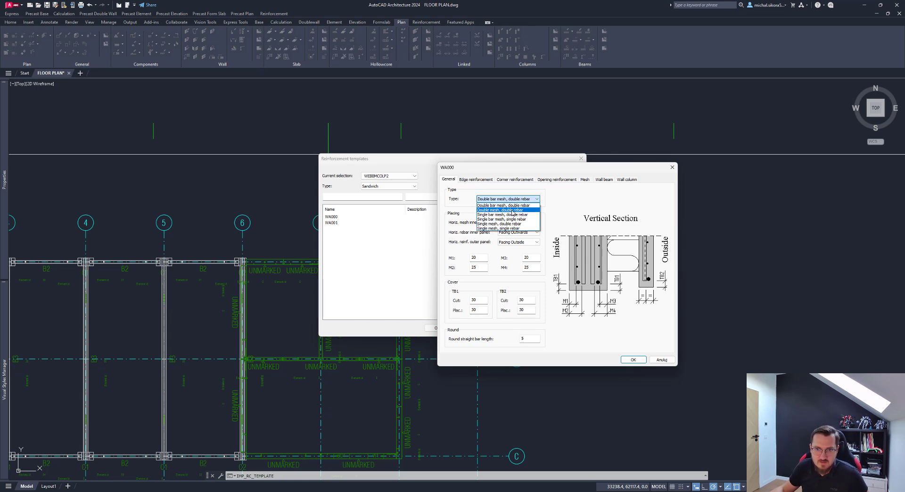
left_click(512, 215)
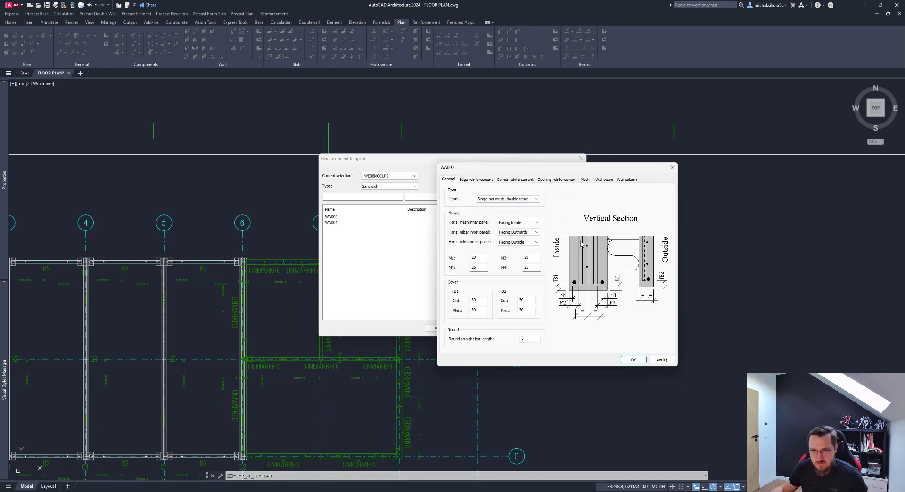
left_click(527, 200)
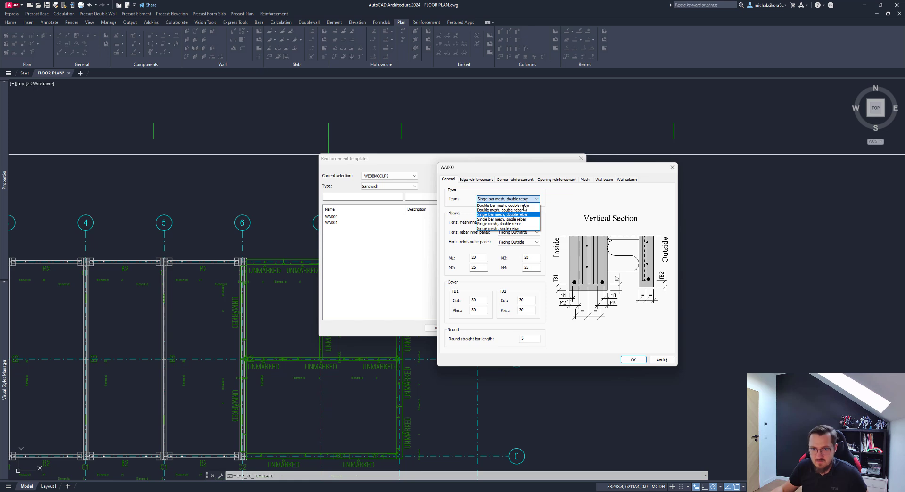
left_click(517, 224)
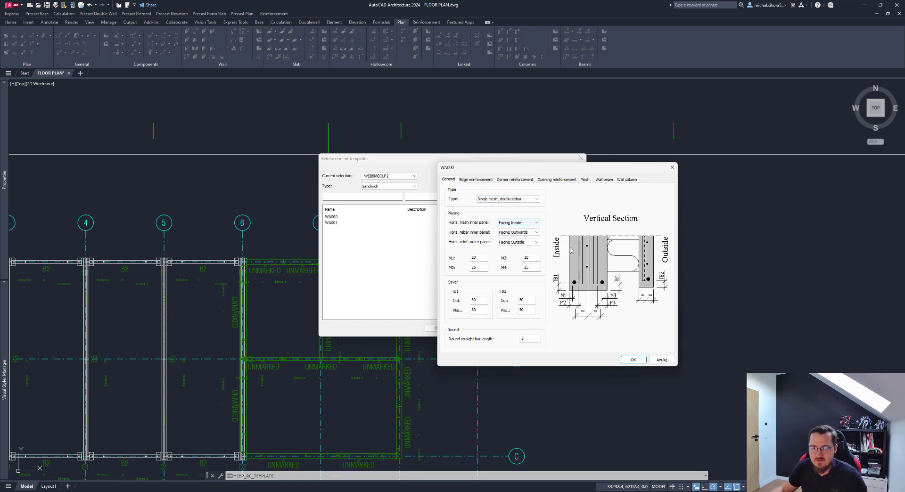
Try the Single mesh, single rebar, the Double mesh and the Double bar mesh types in template WA000, and discard the changes
left_click(514, 200)
left_click(504, 228)
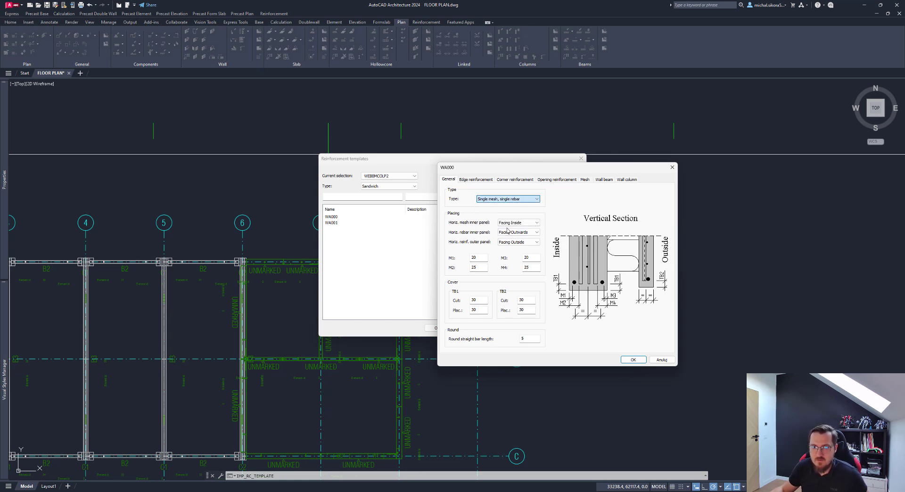
left_click(519, 200)
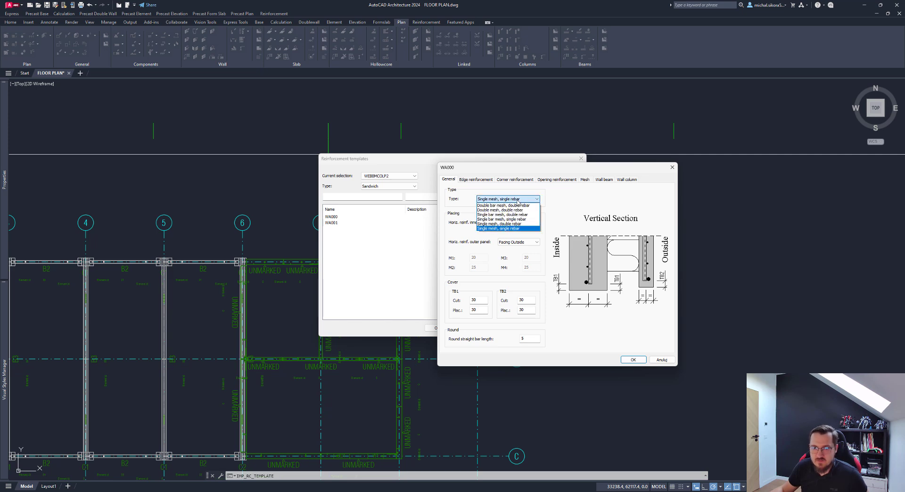
left_click(501, 210)
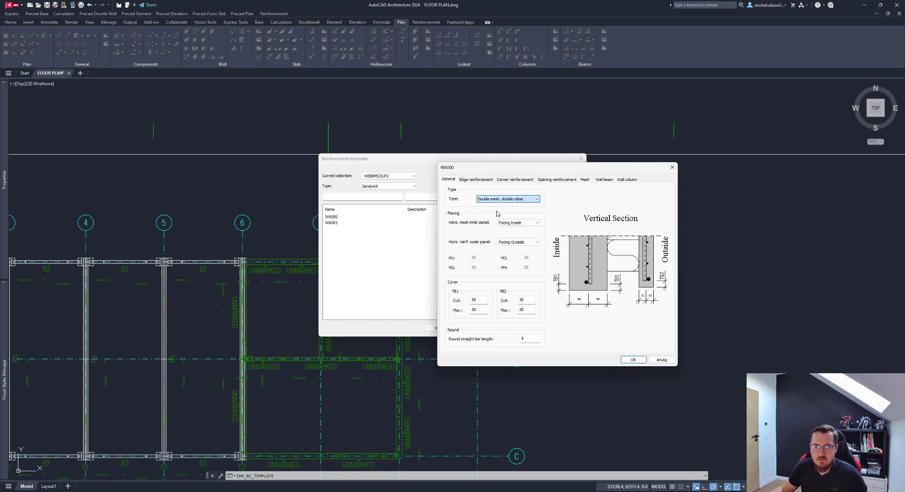
left_click(506, 200)
left_click(503, 206)
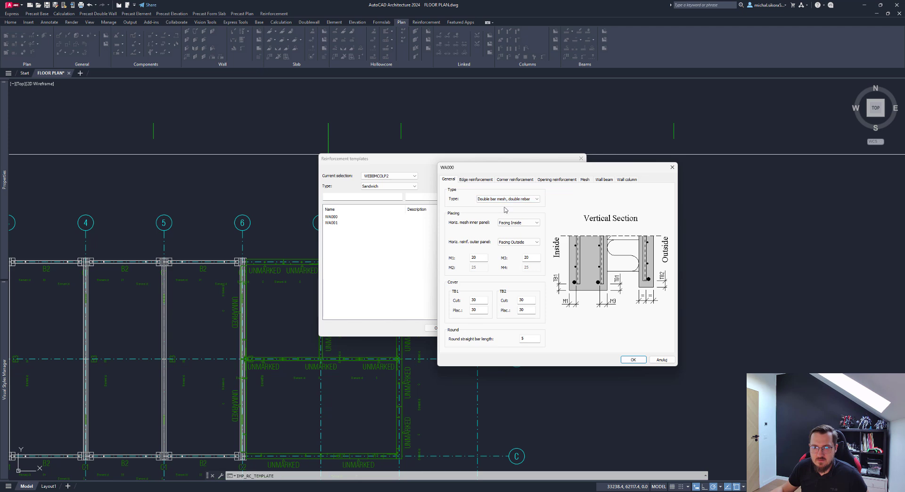
left_click(657, 359)
Reopen template WA000, pick Facing Inwards for the inner panel mesh, and try Facing Inside for the outer panel reinforcement before restoring Facing Outside
double_click(346, 218)
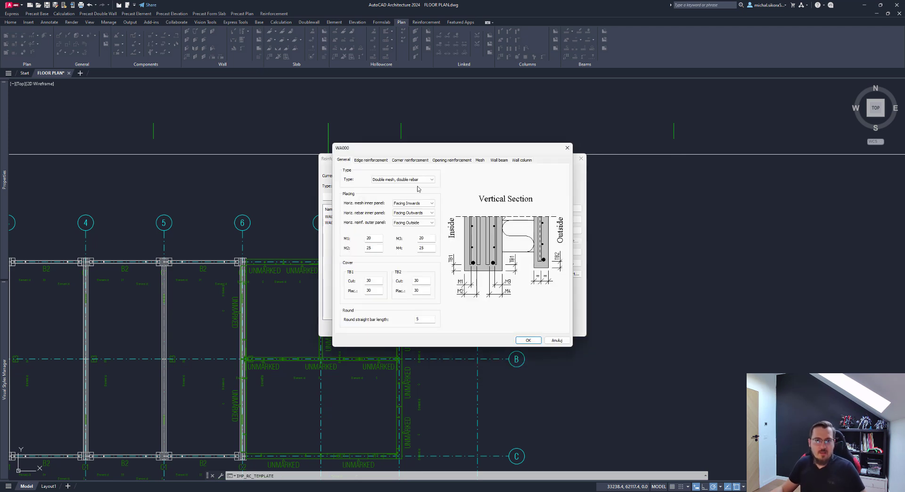
left_click(413, 203)
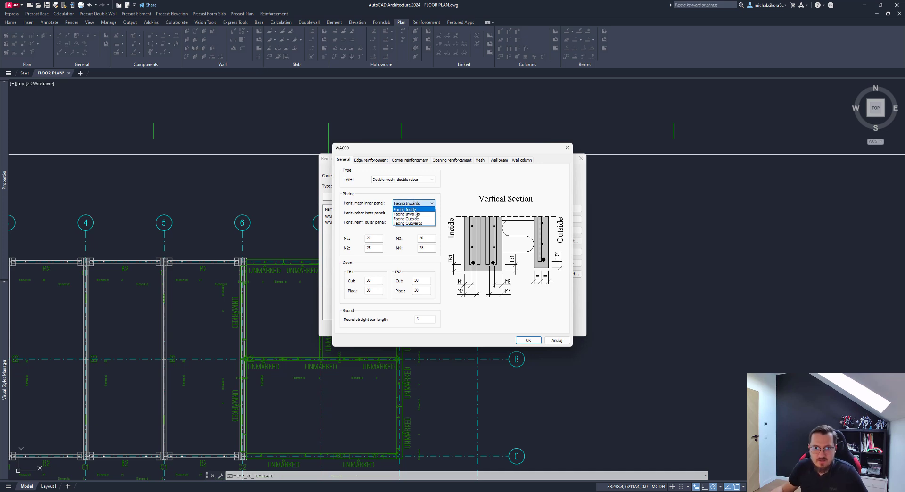
left_click(415, 214)
left_click(417, 205)
left_click(418, 214)
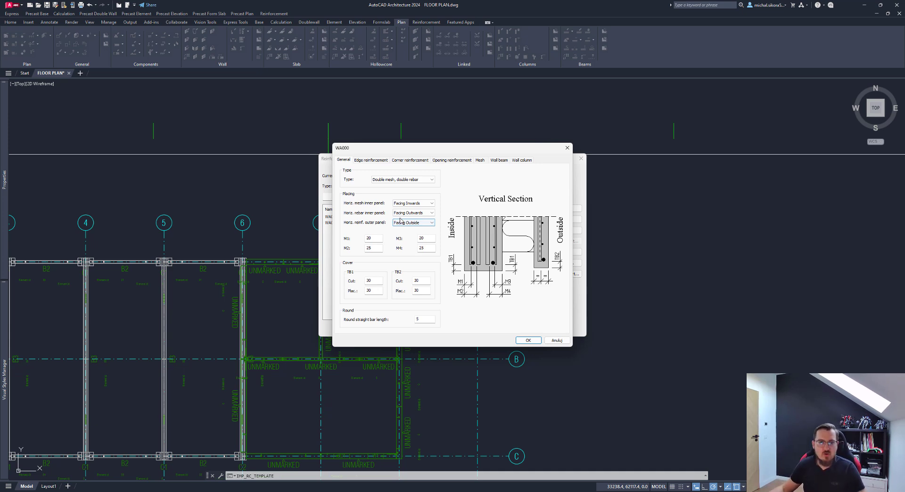
left_click(400, 222)
left_click(414, 230)
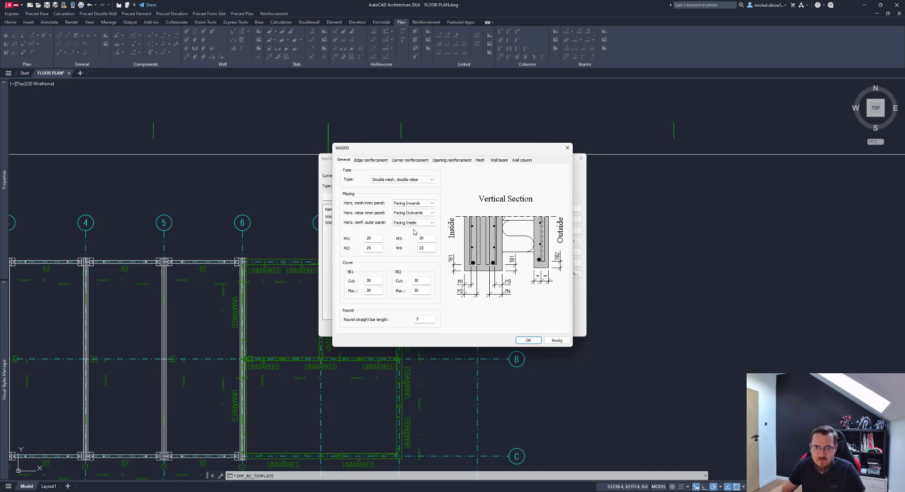
left_click(412, 224)
left_click(413, 234)
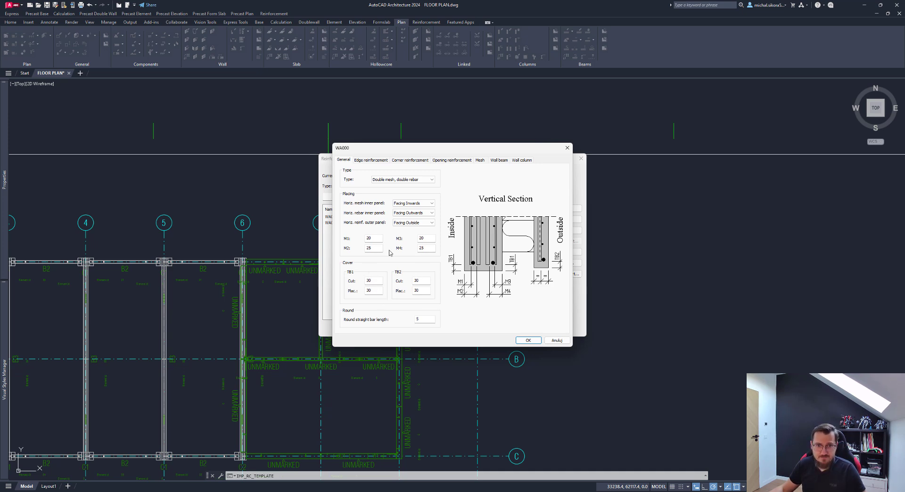
Review template WA000's edge, corner, opening, wall beam and wall column reinforcement settings, and close the template without saving changes and its list
left_click(367, 161)
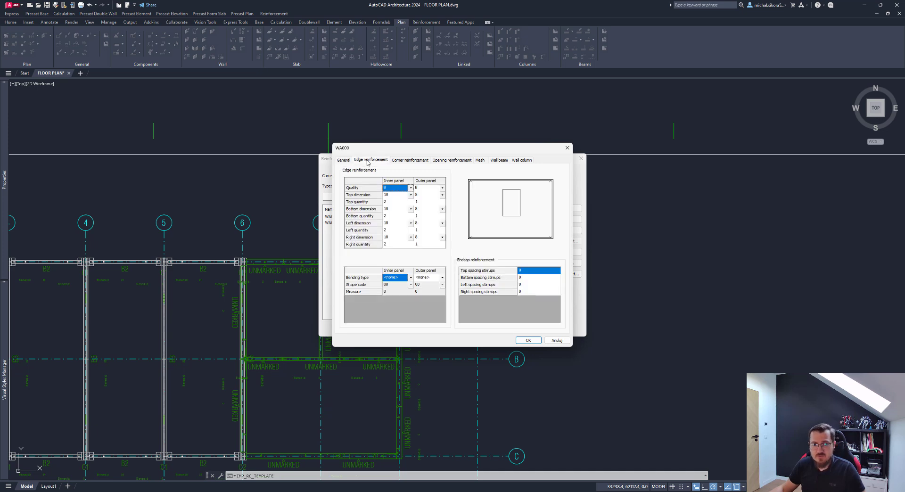
left_click(408, 161)
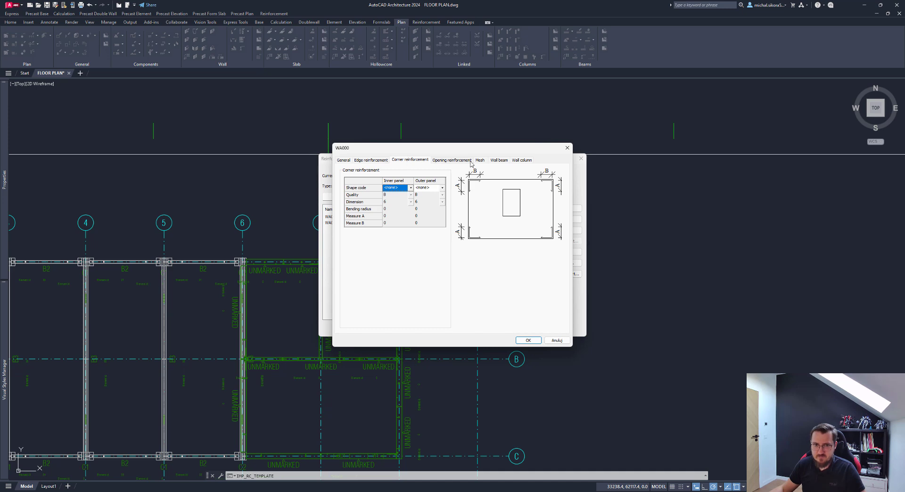
left_click(451, 161)
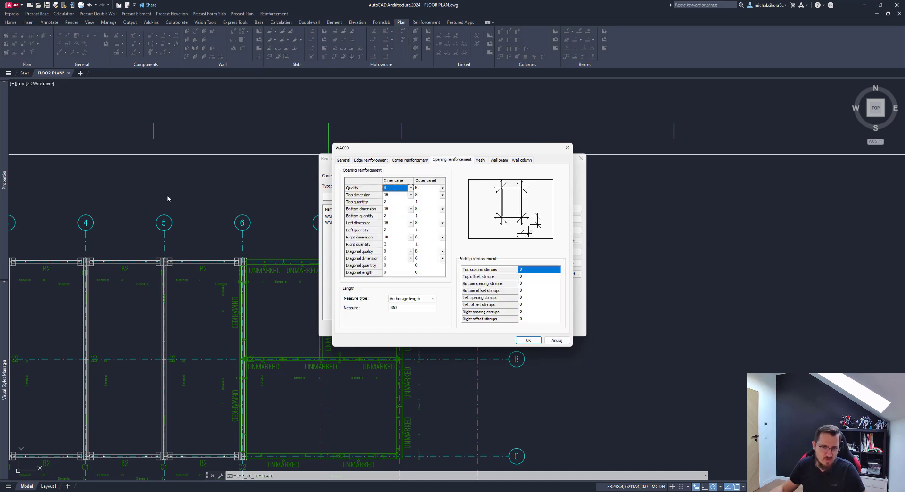
left_click(498, 161)
left_click(522, 161)
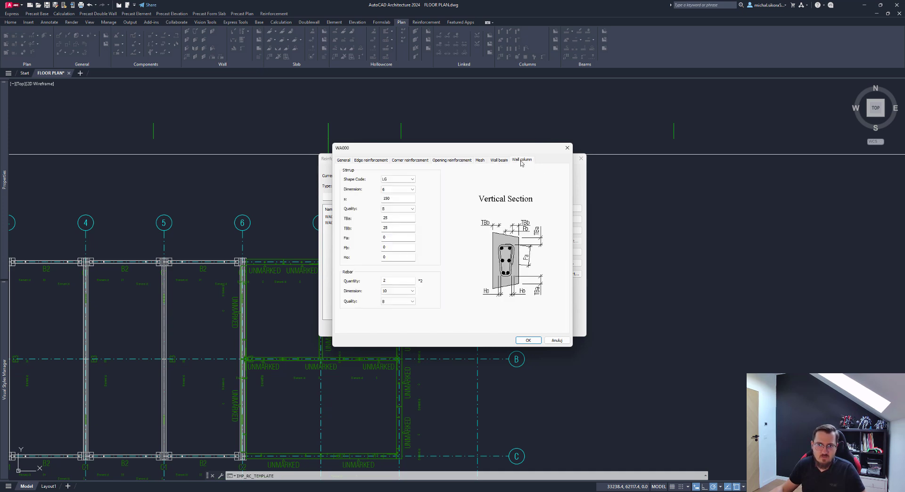
left_click(495, 163)
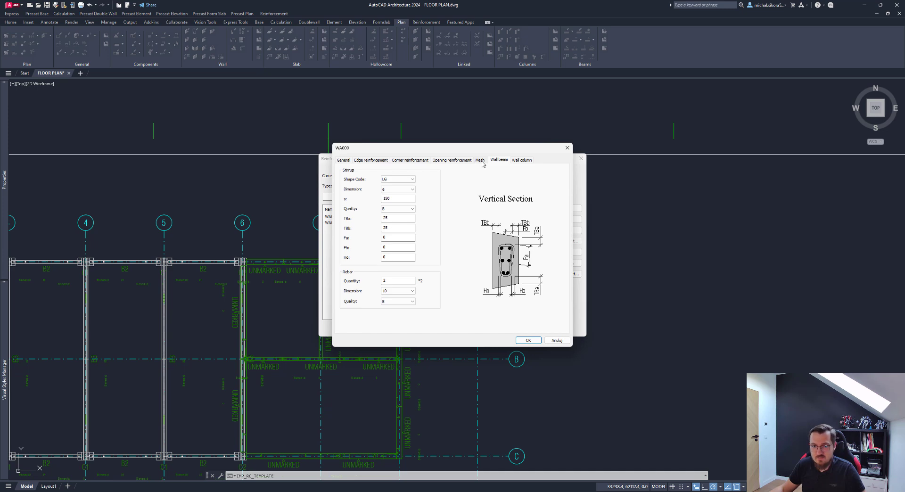
left_click(403, 161)
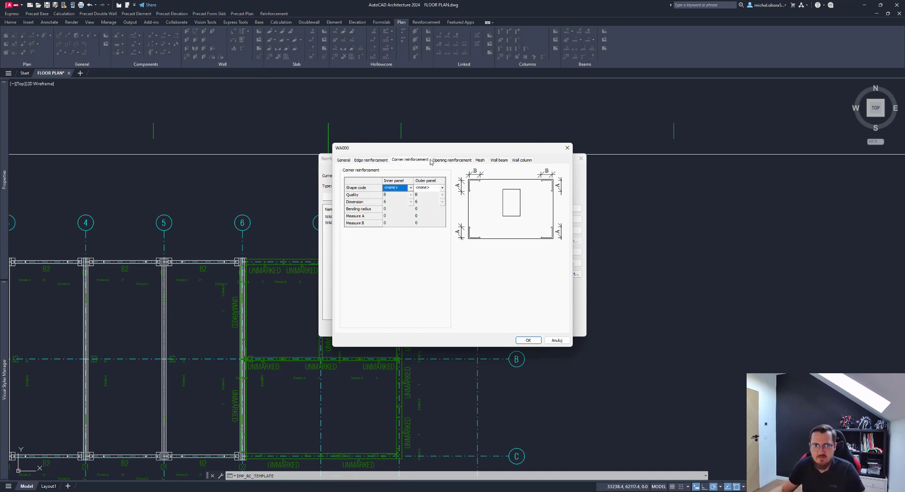
key("ctrl+shift+Tab")
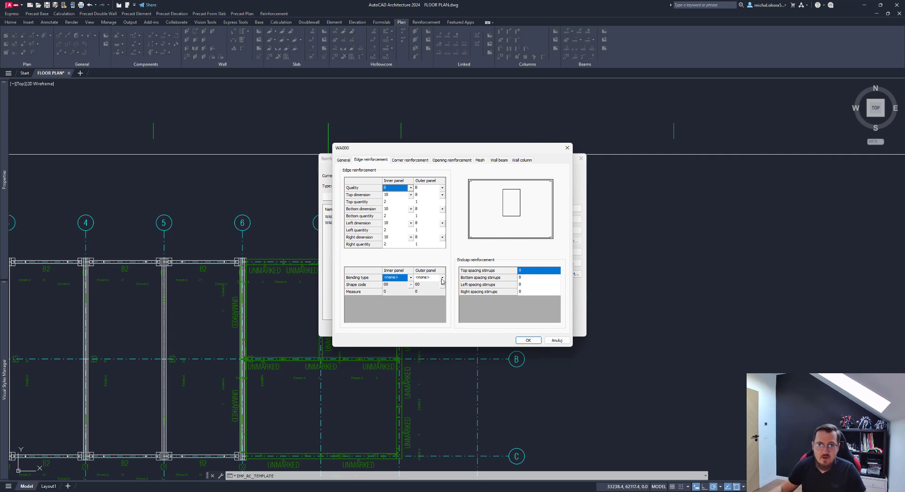
left_click(566, 149)
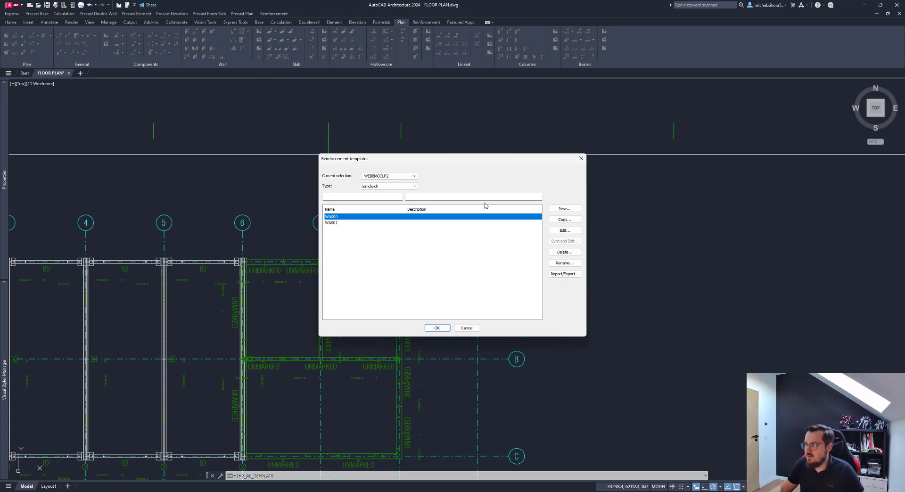
left_click(438, 328)
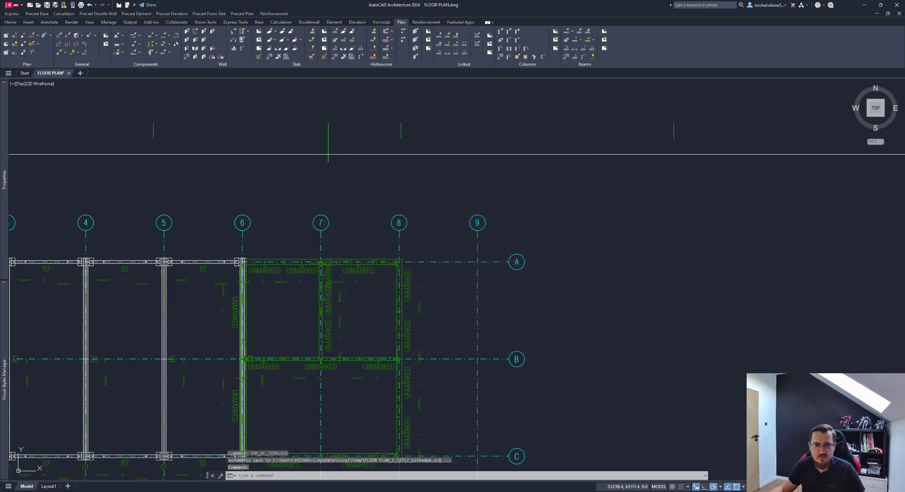
Insert the wall endcap VD20-3001 as a symbol in the empty area above the floor plan near axes 8 and 9
middle_click_drag(433, 190, 380, 254)
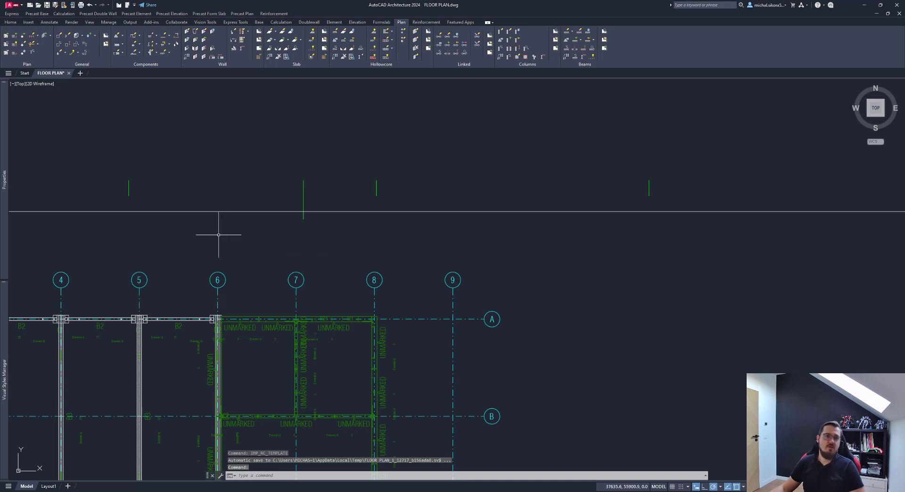
mouse_move(416, 169)
middle_mouse_down()
mouse_move(414, 184)
mouse_move(383, 193)
middle_mouse_up()
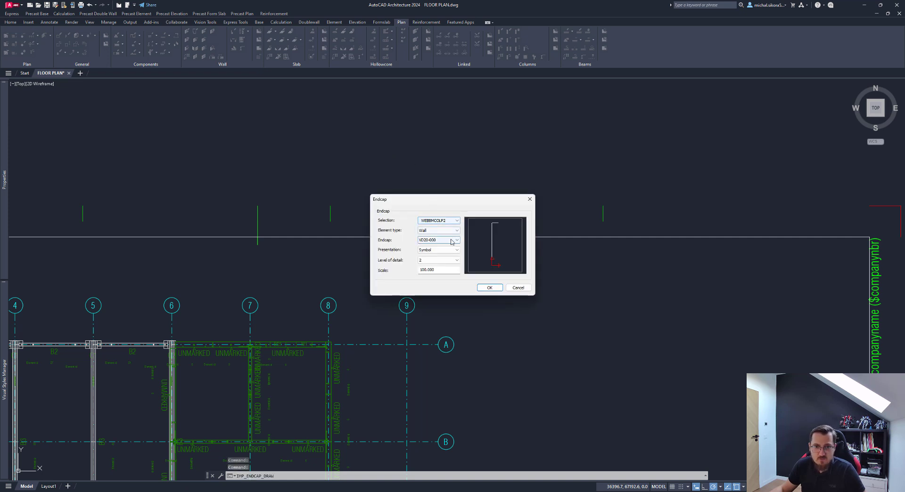
left_click(453, 241)
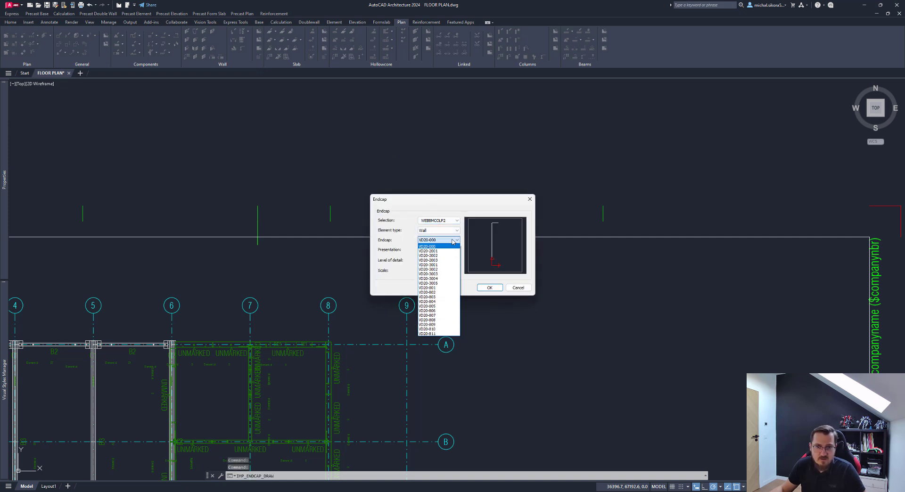
left_click(451, 264)
left_click(489, 288)
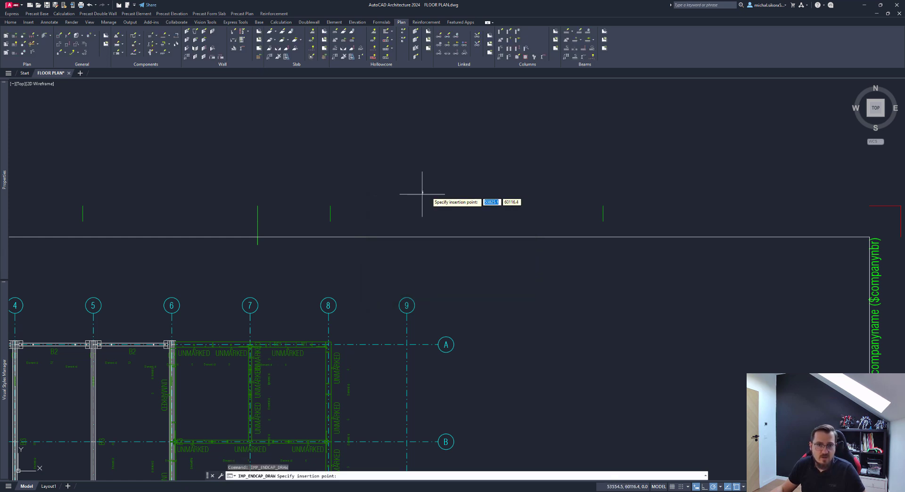
scroll(423, 202, "up", 5)
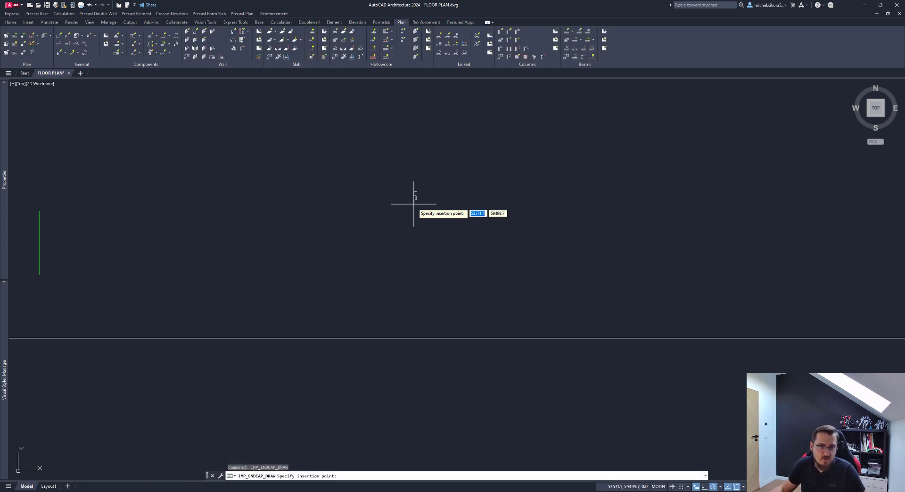
left_click(368, 202)
left_click(371, 201)
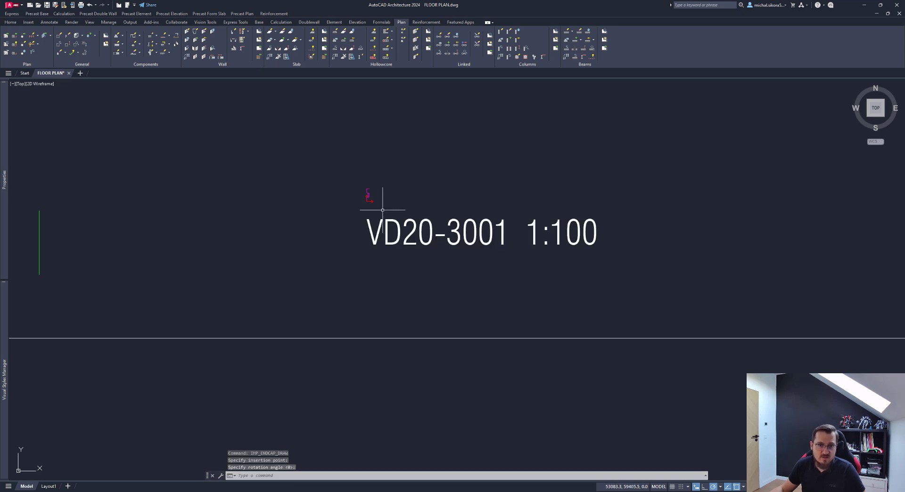
Examine the inserted VD20-3001 endcap symbol and its label up close
scroll(399, 226, "up", 4)
left_click(416, 191)
left_click(364, 246)
scroll(364, 247, "down", 2)
middle_click_drag(364, 246, 425, 282)
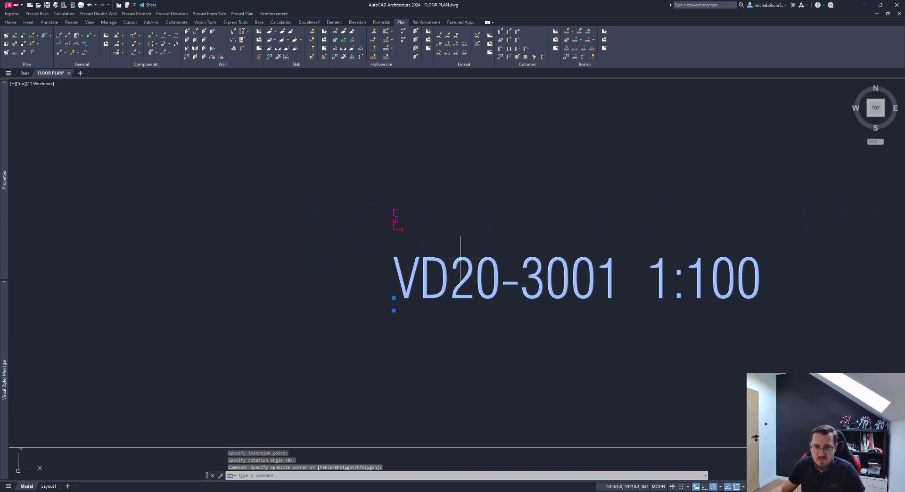
middle_click_drag(330, 235, 468, 249)
scroll(393, 288, "down", 2)
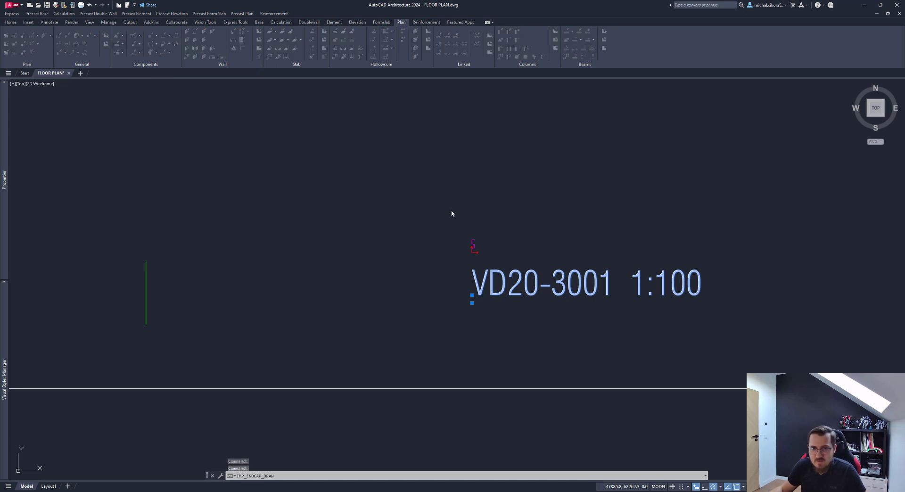
Insert the sandwich endcap WD34-801 above the VD20-3001 symbol with a slightly tilted rotation, and undo the insertion
left_click(433, 228)
left_click(438, 243)
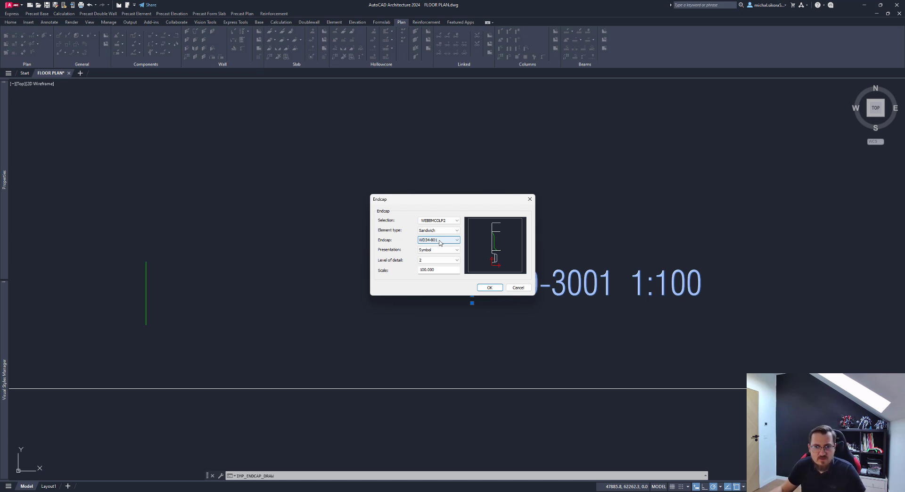
left_click(493, 288)
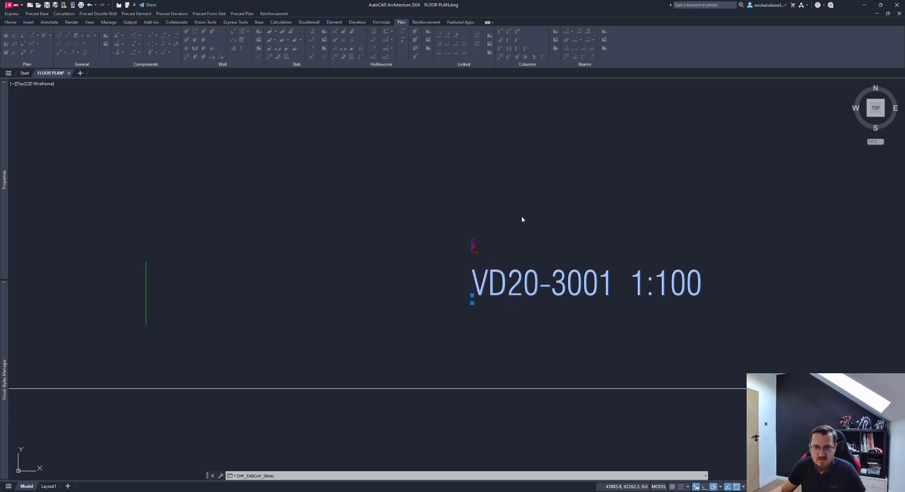
left_click(472, 187)
left_click(557, 188)
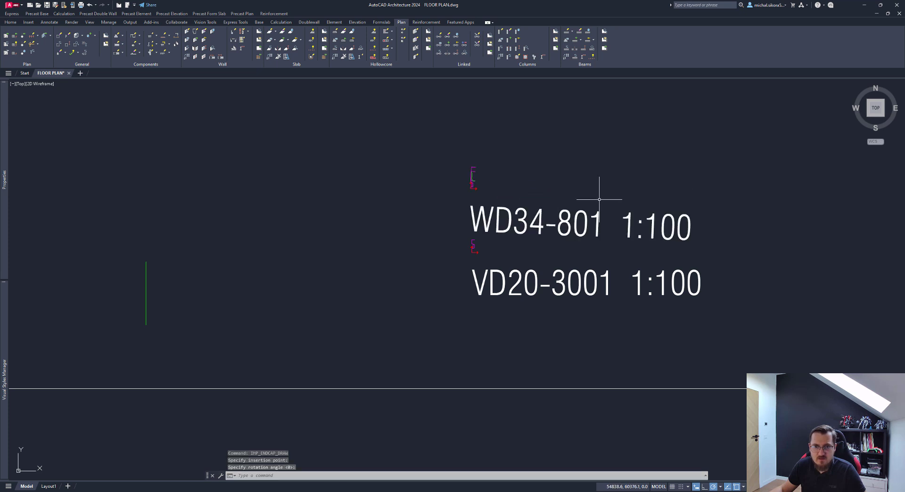
scroll(513, 189, "up", 2)
scroll(504, 191, "down", 2)
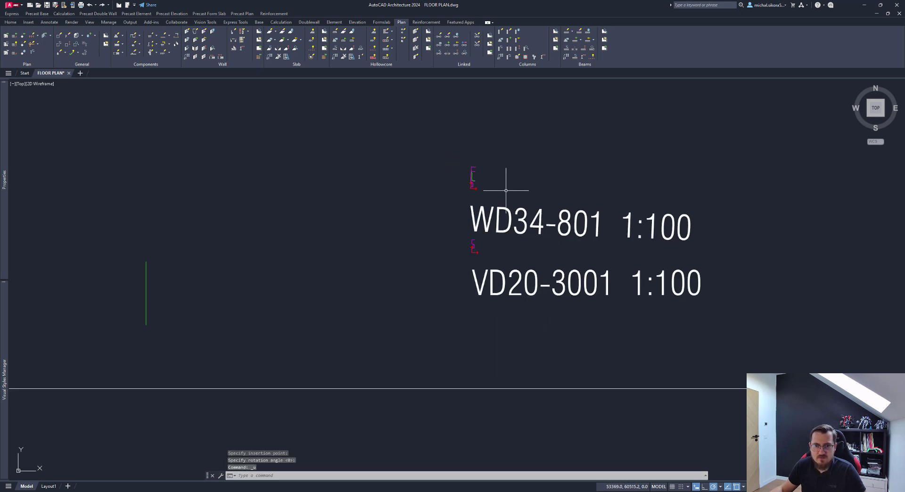
key("ctrl+z")
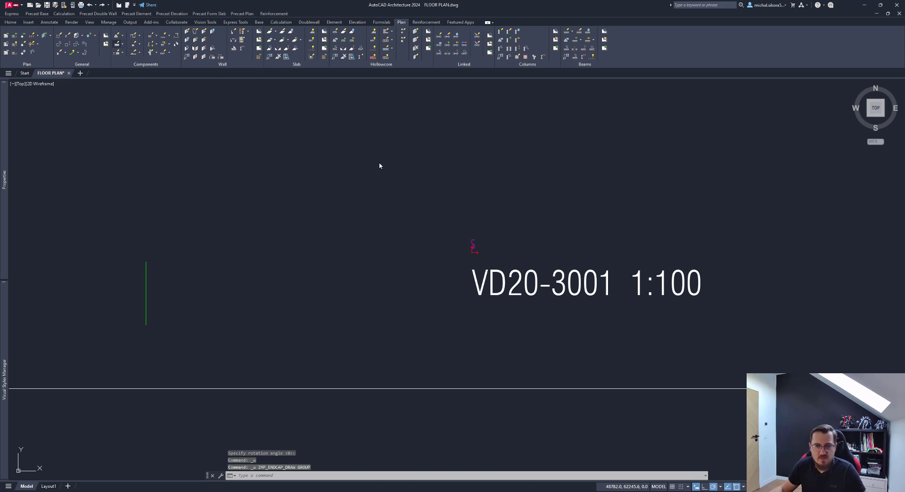
Insert the sandwich endcap WD34-801 as a level symbol without rotation, above the VD20-3001 symbol
key("Return")
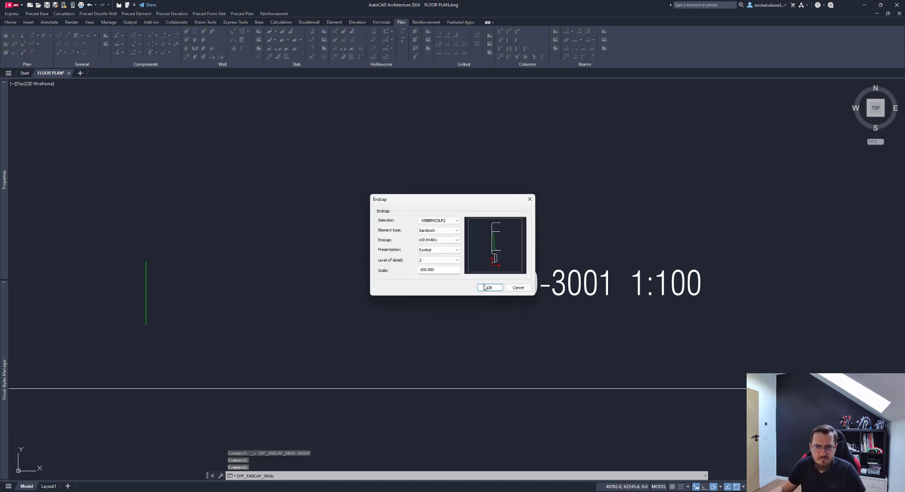
left_click(488, 288)
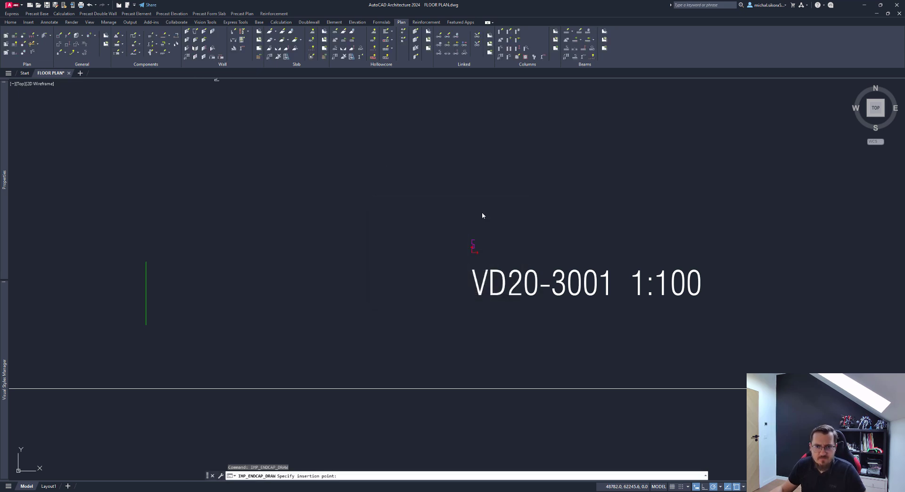
left_click(469, 178)
left_click(608, 178)
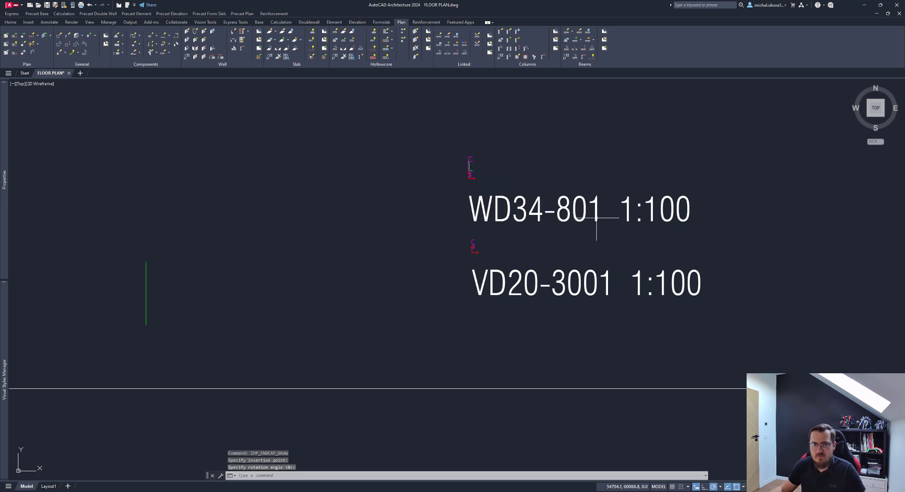
Examine the left and right endcap settings of the sandwich wall between axes 7 and 8
scroll(574, 233, "down", 6)
middle_click_drag(492, 327, 544, 192)
scroll(471, 226, "up", 6)
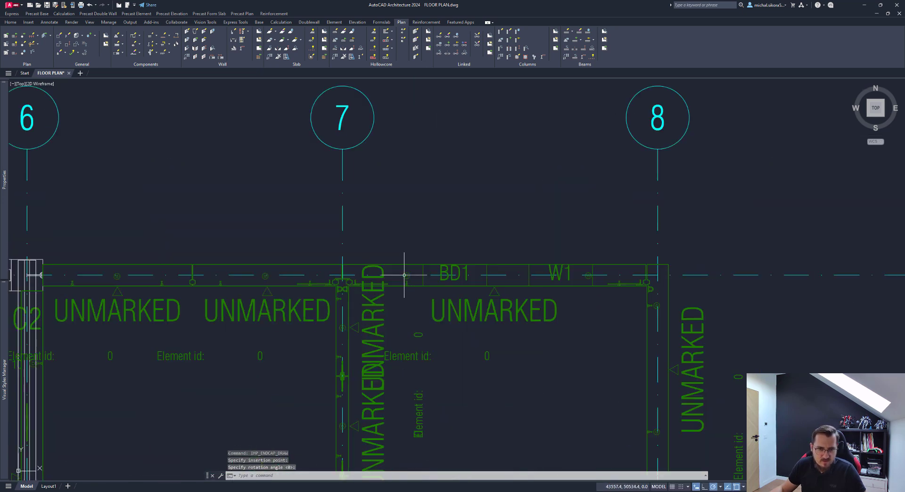
left_click(560, 281)
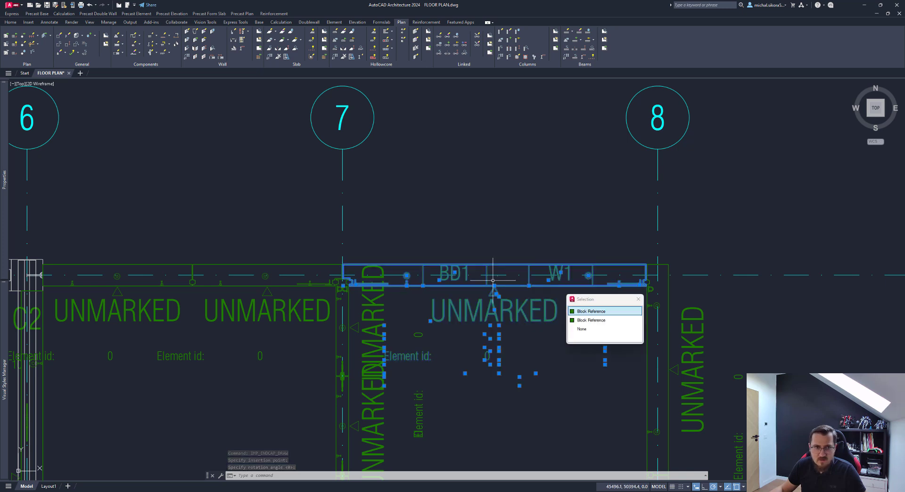
left_click(207, 36)
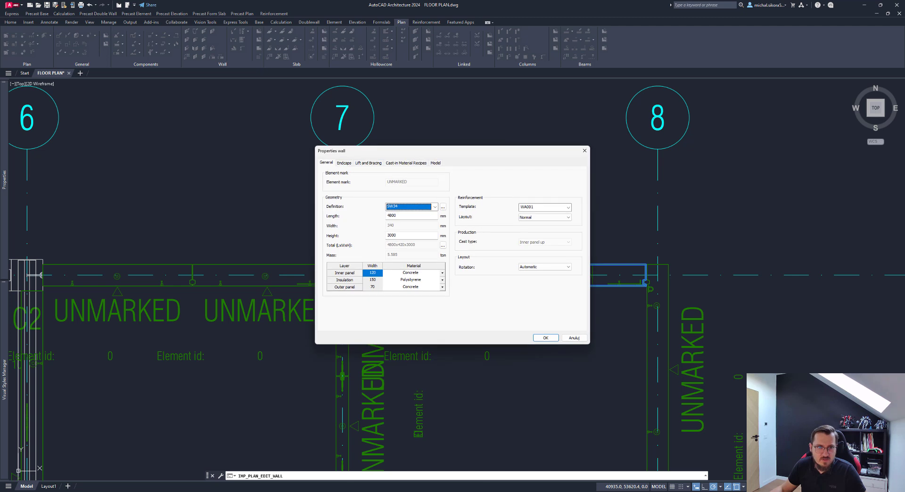
left_click(343, 164)
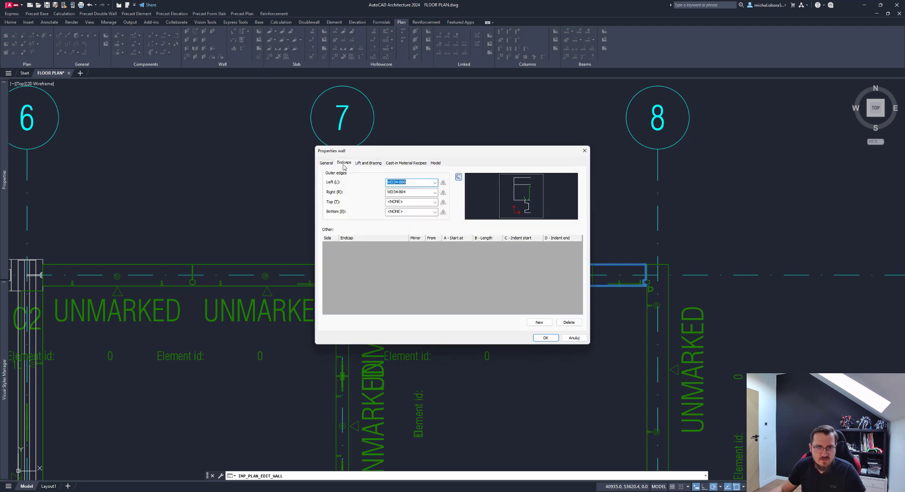
left_click(407, 192)
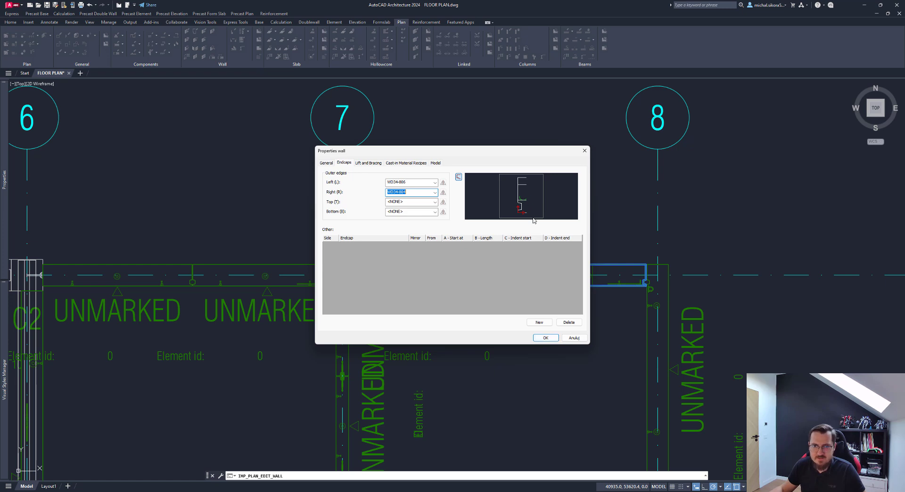
left_click(555, 338)
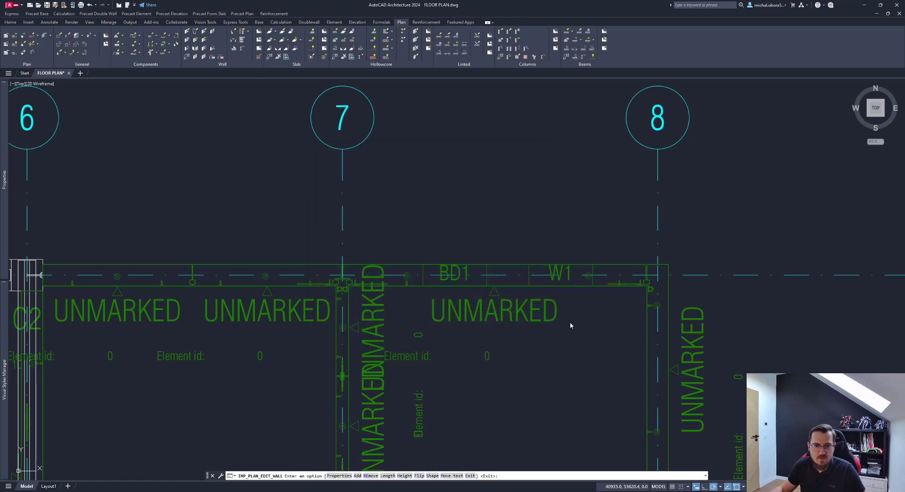
key("Escape")
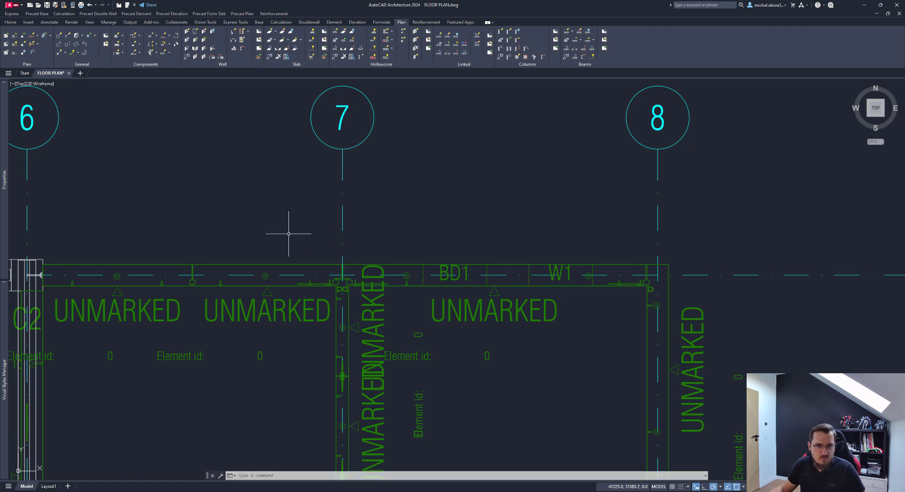
Connect the two sandwich walls between axes 6 and 7, choosing the straight joint presented as endcaps
middle_click_drag(187, 211, 260, 213)
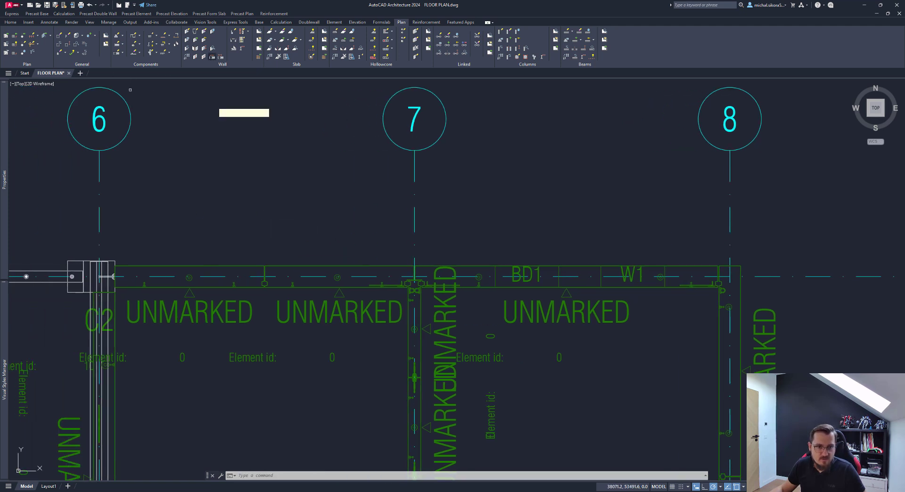
left_click(210, 58)
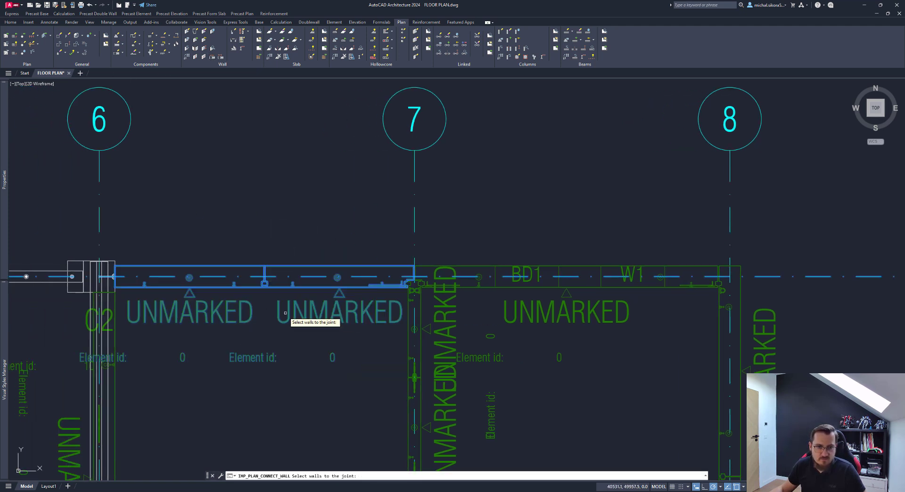
left_click(322, 299)
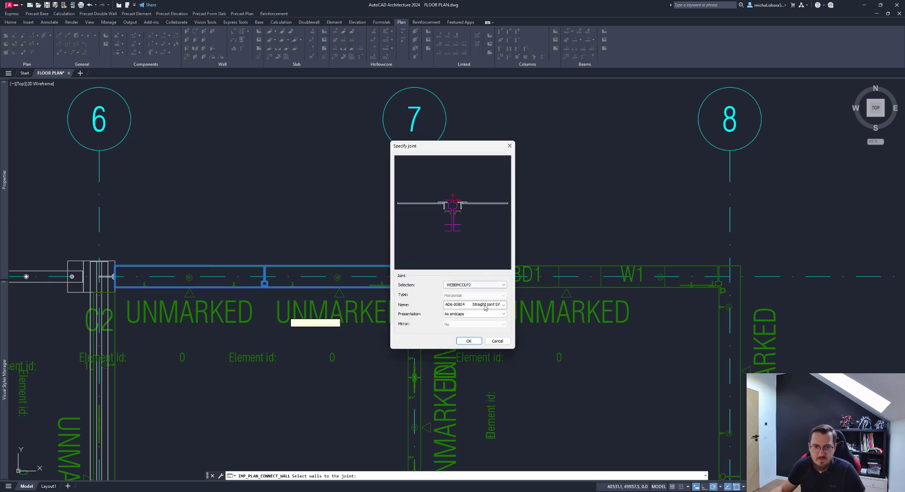
left_click(484, 305)
left_click(483, 314)
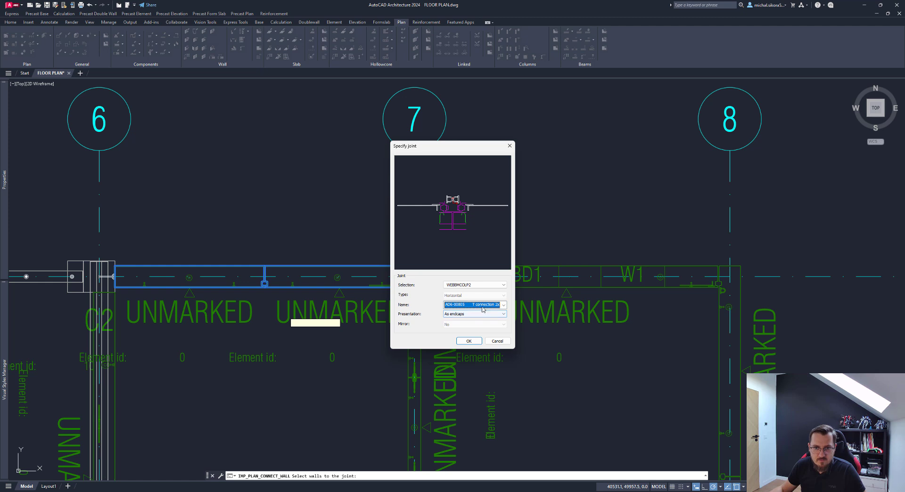
left_click(483, 305)
left_click(481, 314)
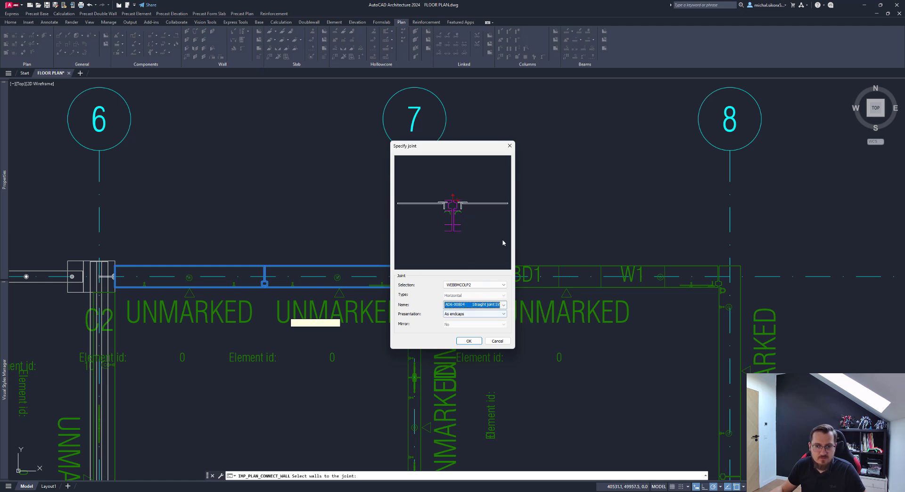
left_click(468, 341)
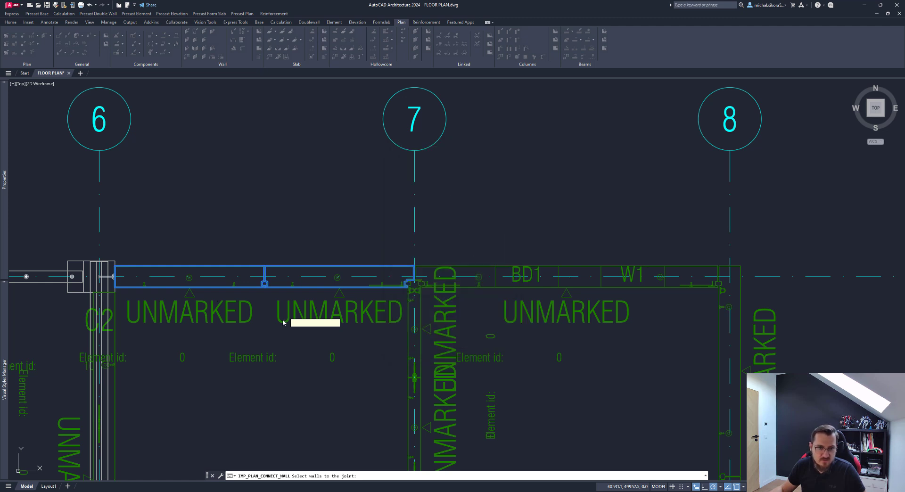
Set the joint origin at the lower edge of the seam between the two walls and update all lift and bracing anchors
left_click(588, 348)
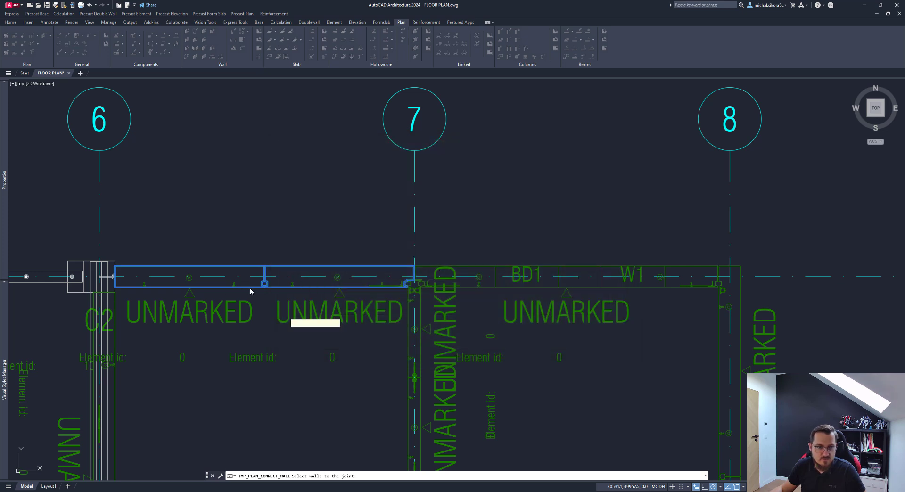
key("Return")
scroll(263, 290, "up", 6)
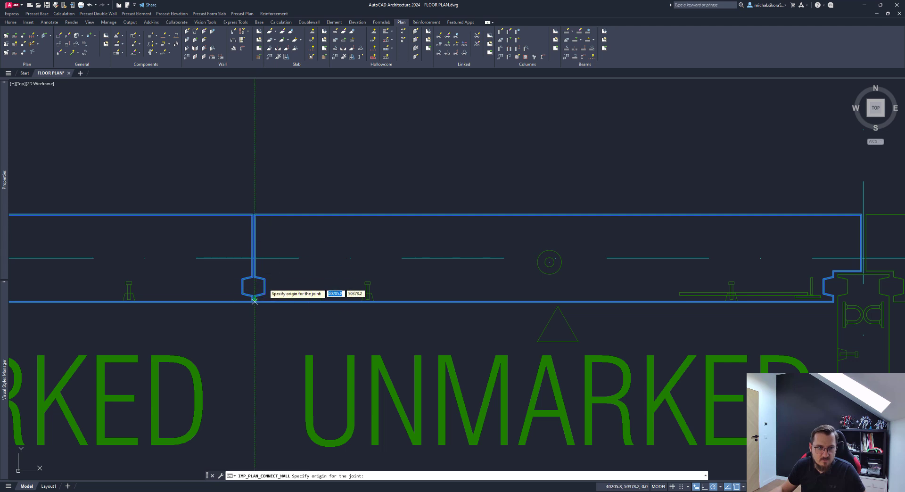
left_click(255, 293)
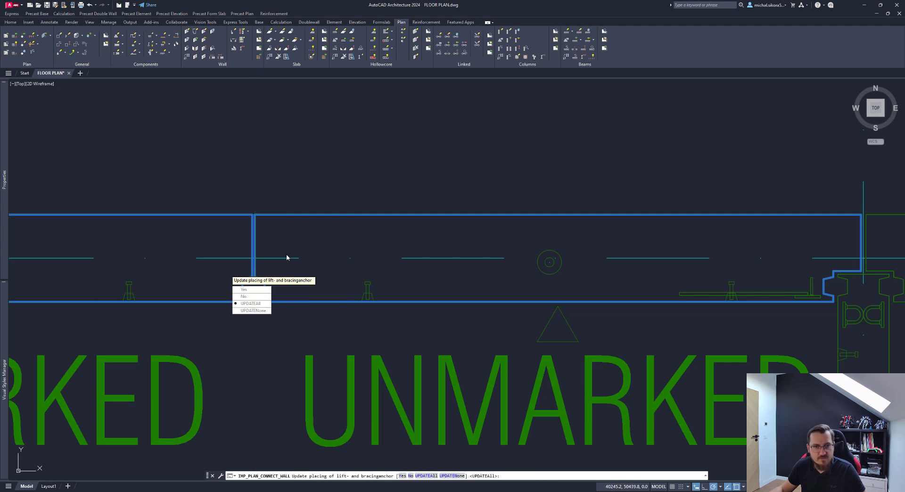
key("Return")
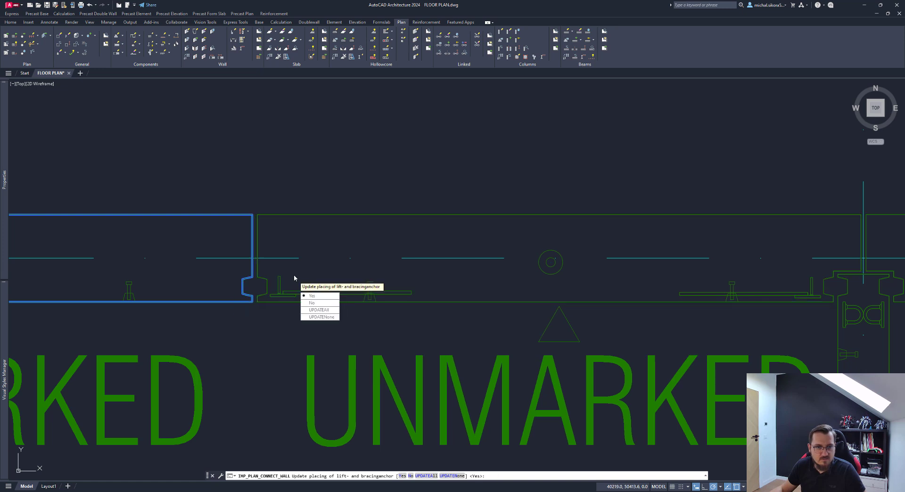
left_click(314, 309)
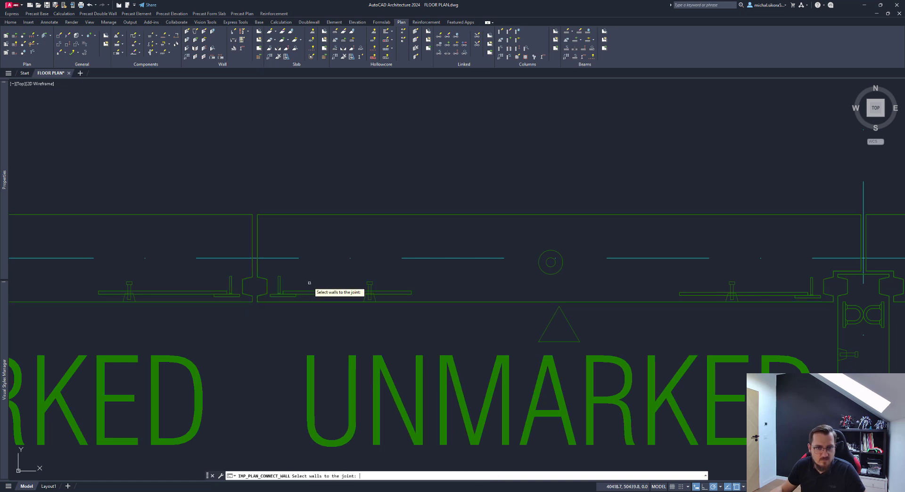
key("Escape")
Insert the sandwich endcap WD34-804 as a symbol without rotation, directly above the WD34-801 symbol
scroll(249, 295, "down", 4)
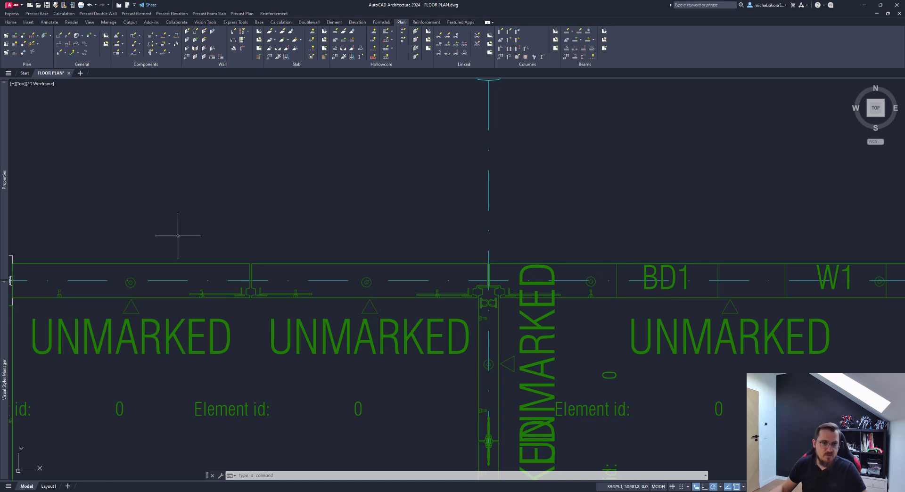
scroll(313, 288, "down", 4)
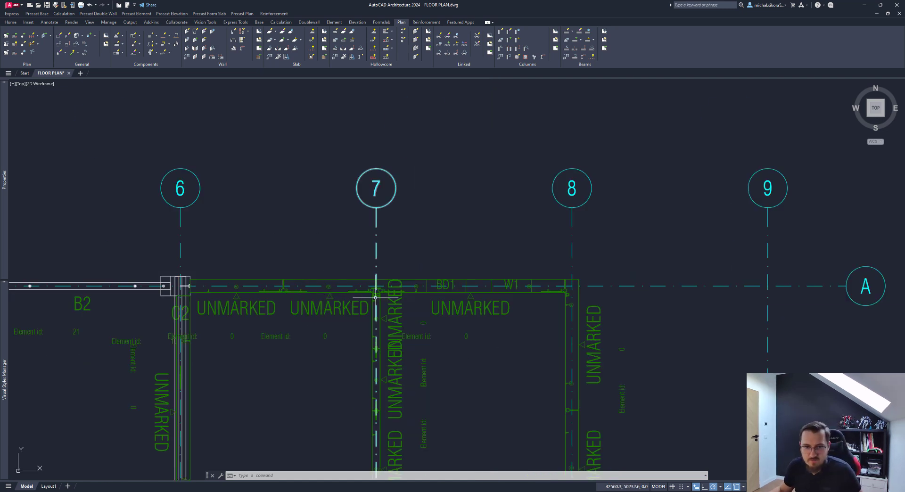
middle_click_drag(440, 234, 412, 305)
scroll(424, 218, "down", 4)
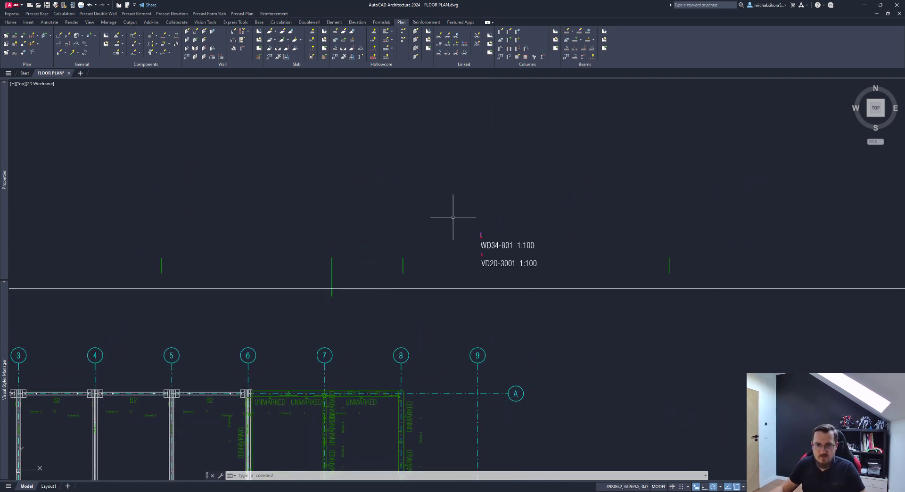
scroll(459, 221, "down", 2)
scroll(485, 222, "up", 8)
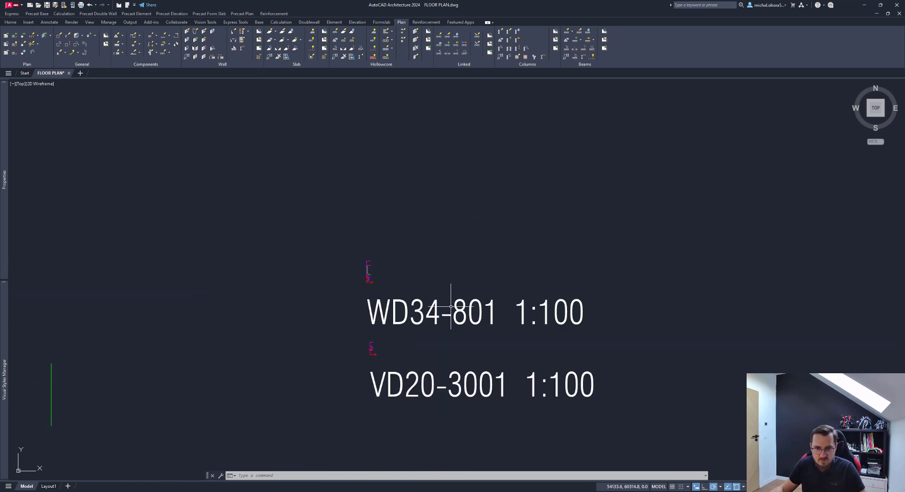
middle_click_drag(451, 307, 464, 304)
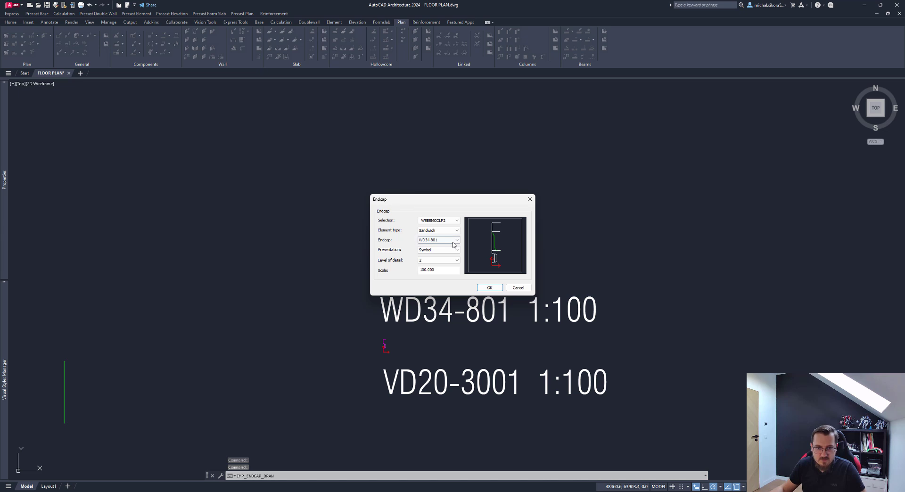
left_click(452, 244)
left_click(440, 258)
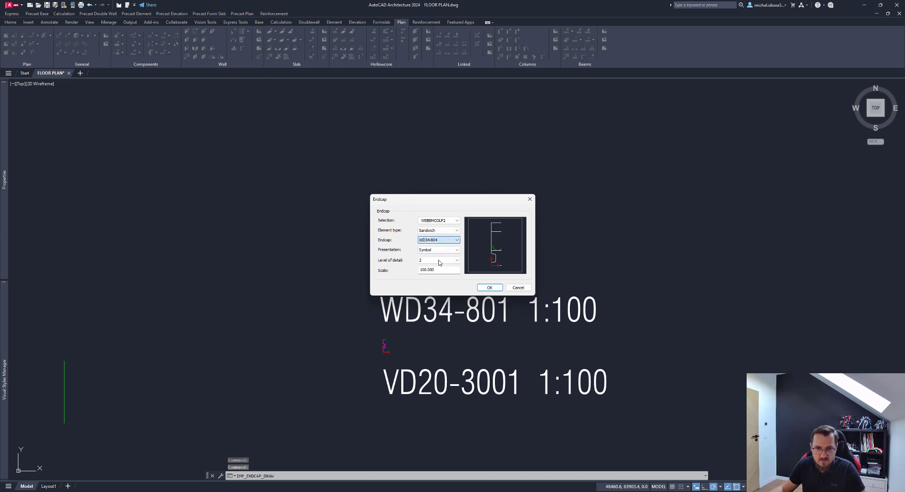
left_click(489, 287)
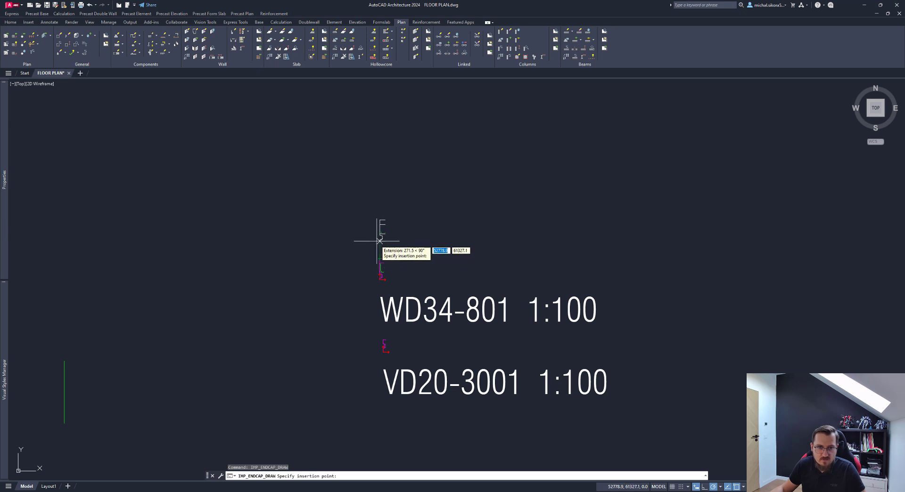
left_click(379, 234)
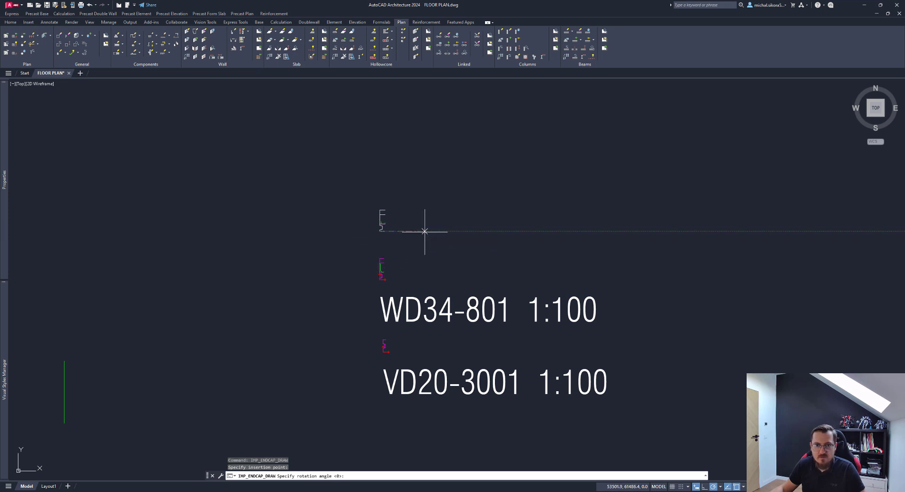
left_click(468, 233)
left_click(430, 196)
key("Escape")
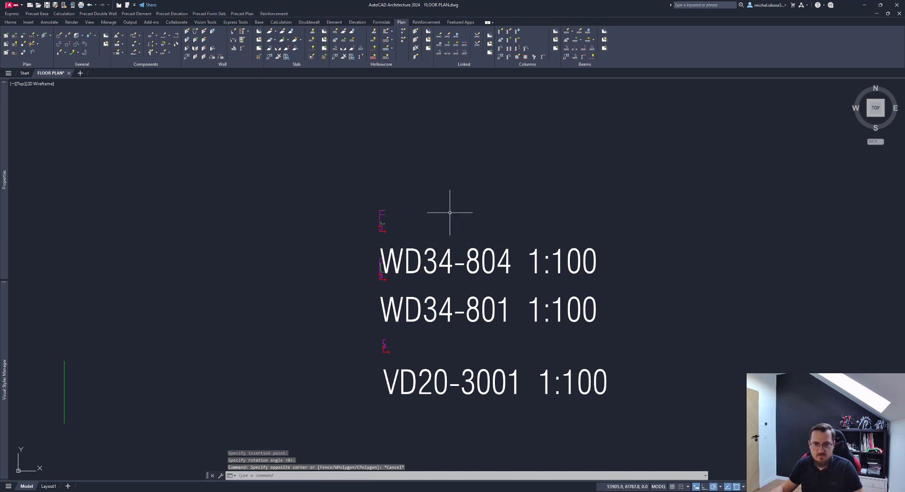
Select the labels of the three endcap symbols and check their properties
left_click(499, 221)
left_click(454, 385)
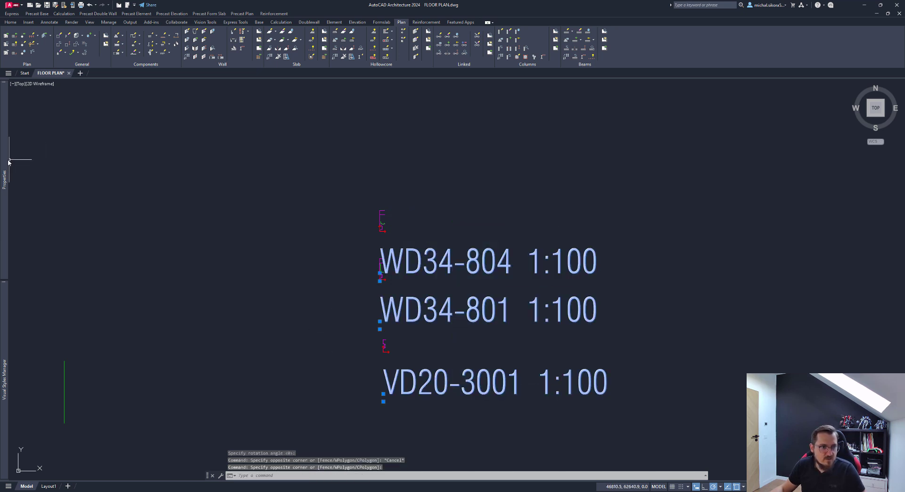
mouse_move(4, 175)
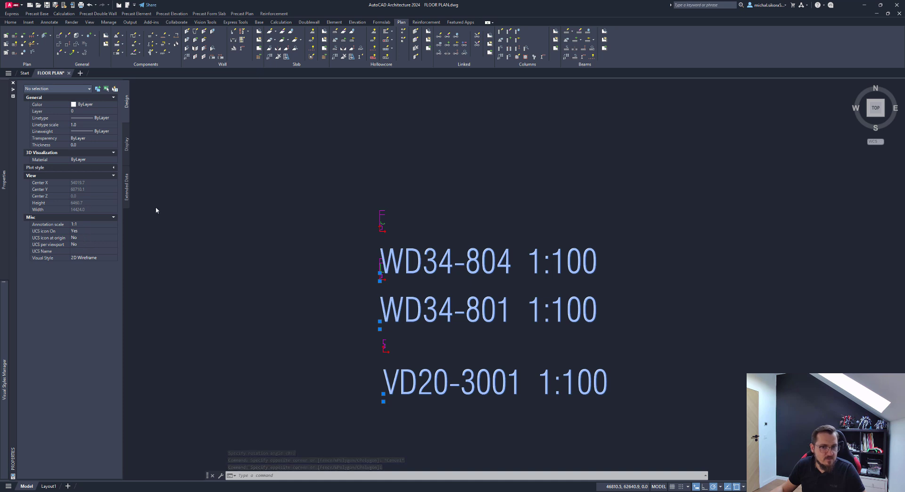
key("Escape")
key("Escape")
left_click(608, 262)
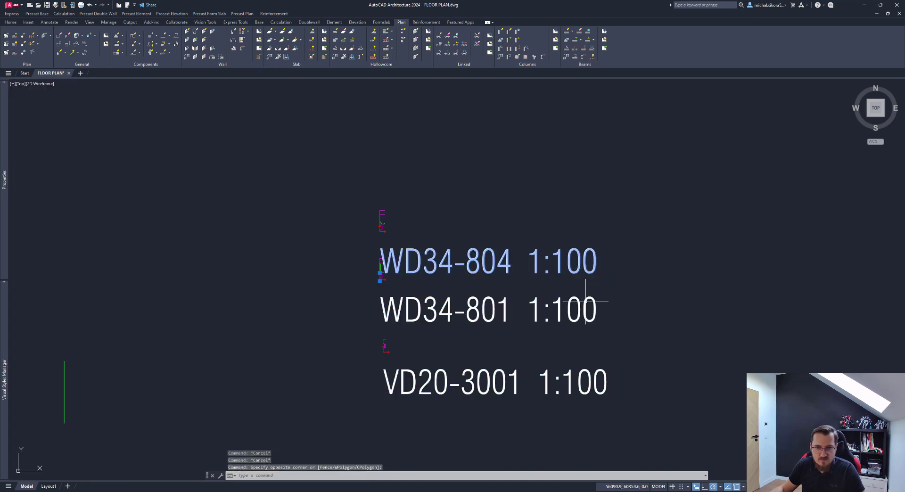
left_click(563, 309)
left_click(570, 372)
mouse_move(11, 124)
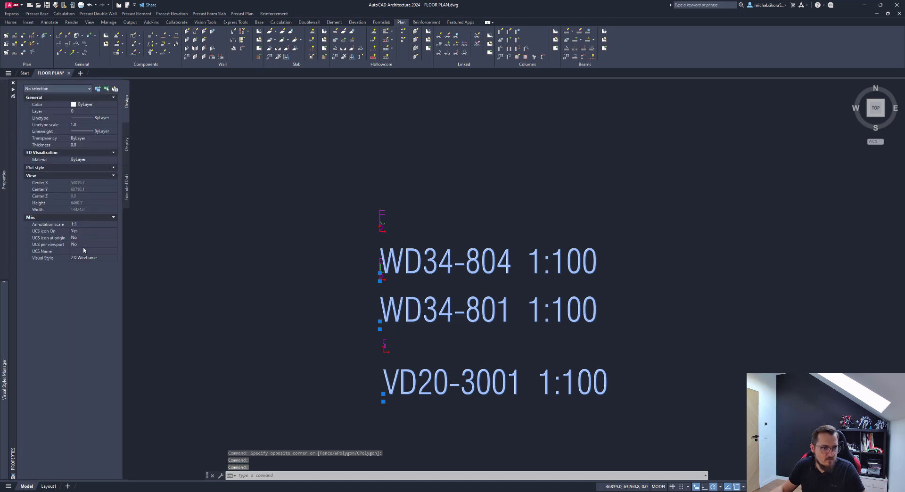
key("Escape")
key("Escape")
left_click(587, 225)
left_click(495, 393)
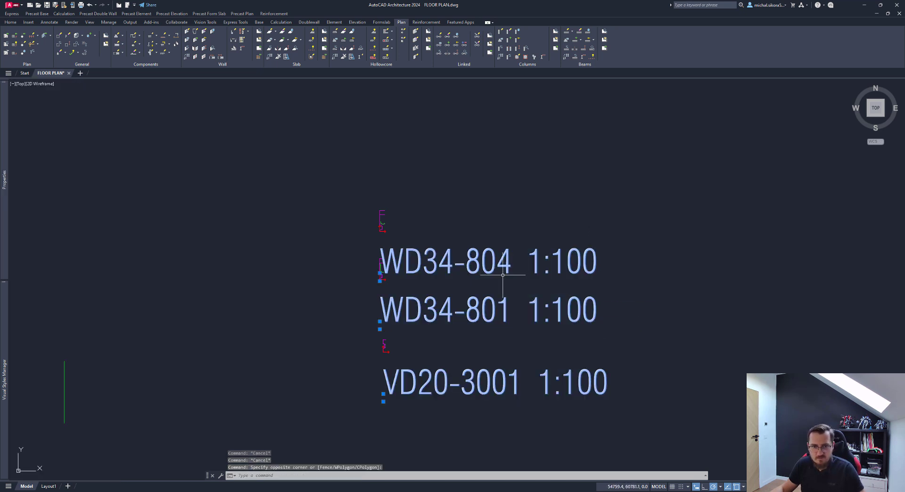
scroll(460, 278, "up", 2)
left_click(403, 167)
left_click(318, 203)
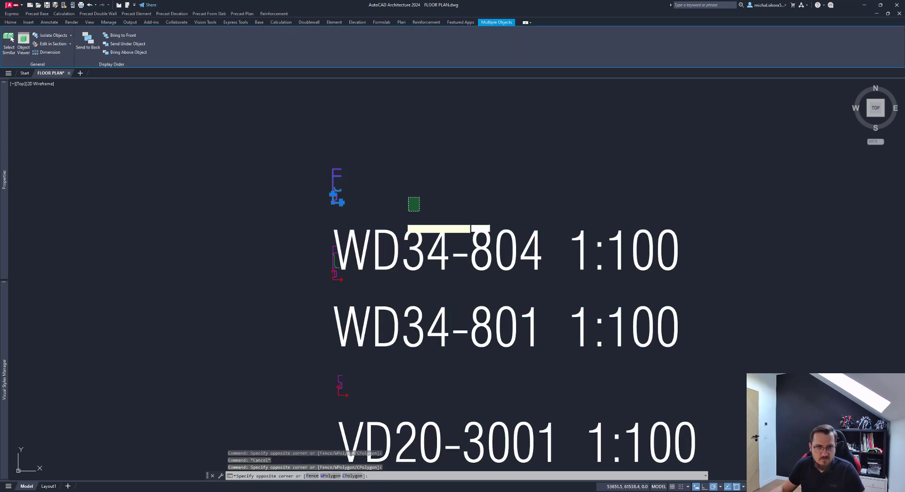
left_click(445, 201)
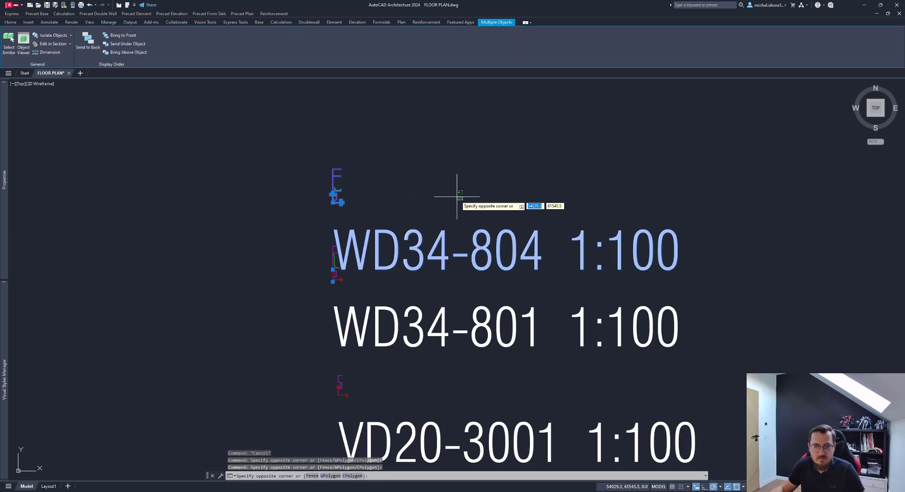
key("Escape")
left_click(423, 184)
left_click(356, 226)
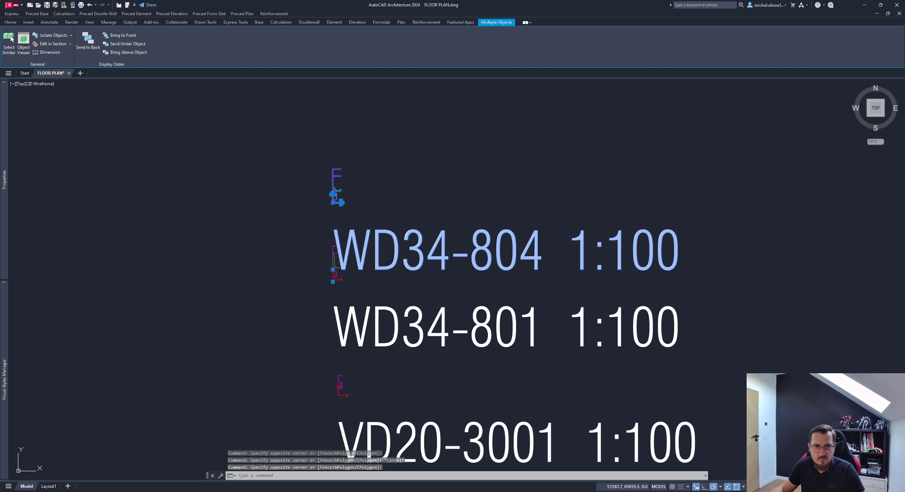
key("Escape")
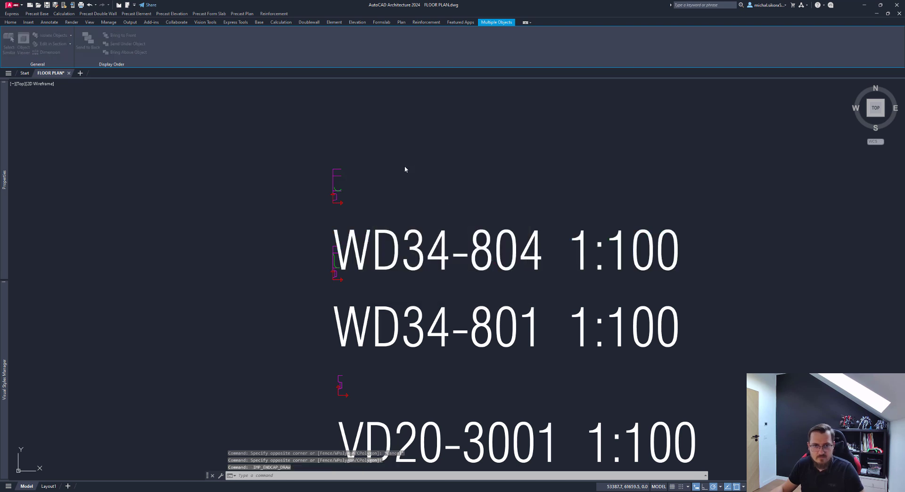
Move the WD34-804 endcap symbol together with its label straight up by about 660 mm
left_click(323, 211)
left_click(434, 271)
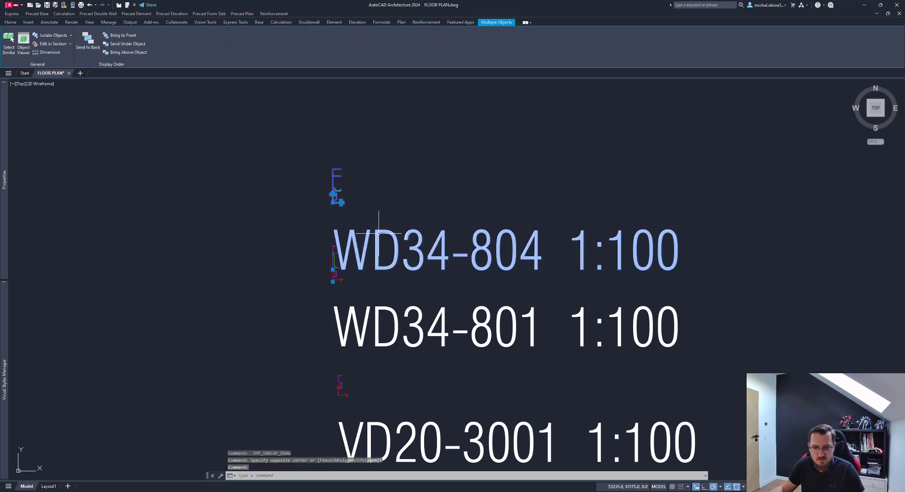
type("m")
key("Return")
left_click(419, 203)
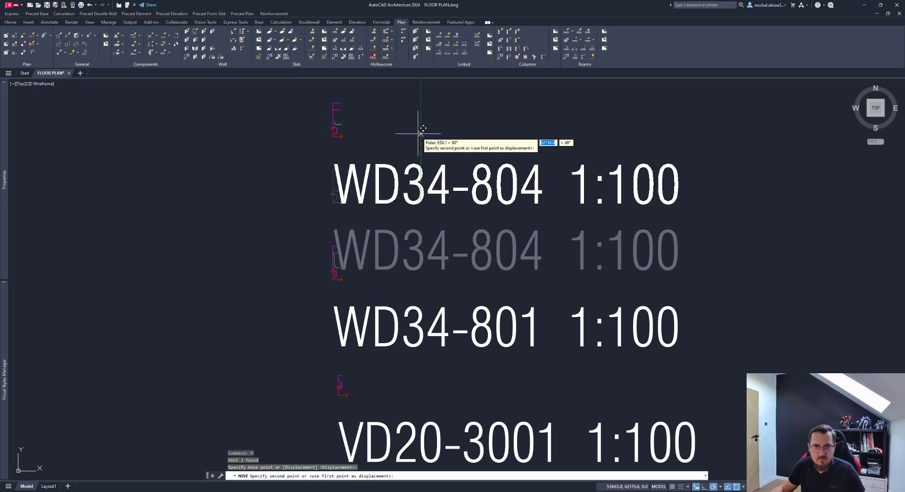
left_click(418, 138)
key("Escape")
mouse_move(424, 149)
middle_mouse_down()
mouse_move(430, 201)
mouse_move(478, 173)
middle_mouse_up()
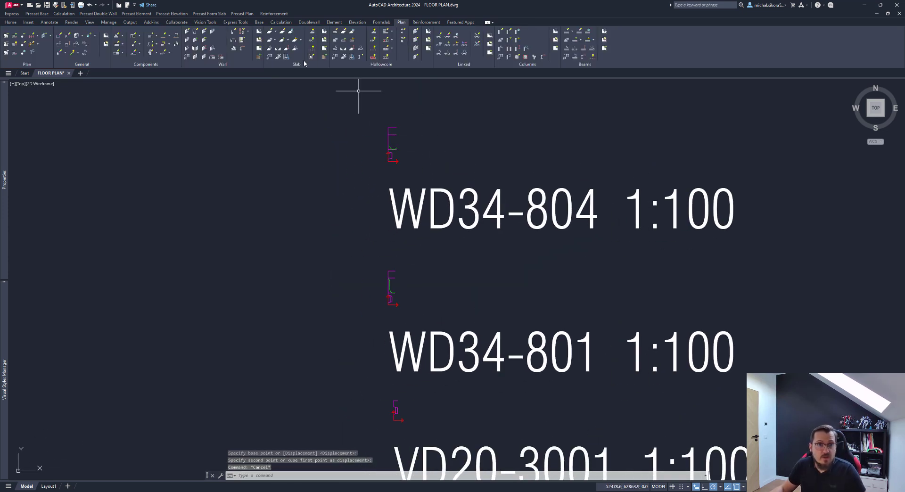
middle_click_drag(391, 161, 403, 171)
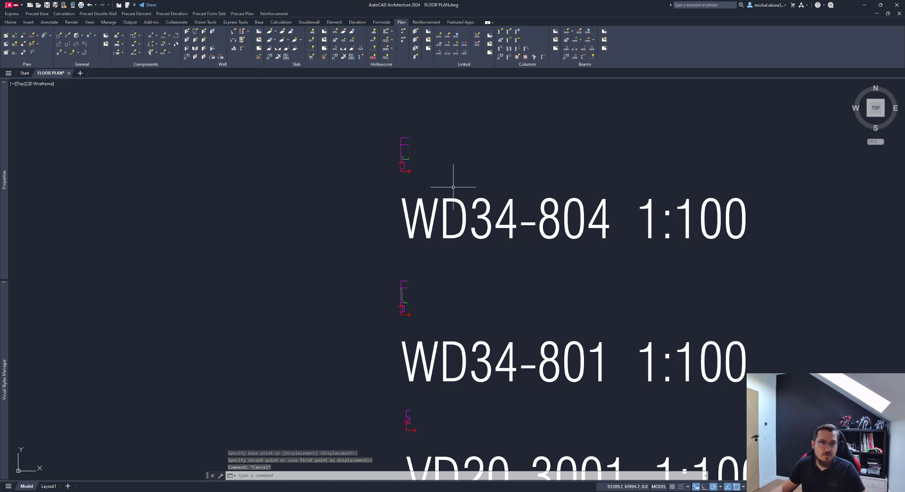
Start drawing a reinforcement bar at the WD34-804 endcap symbol with a diameter of 10
left_click(426, 22)
left_click(49, 53)
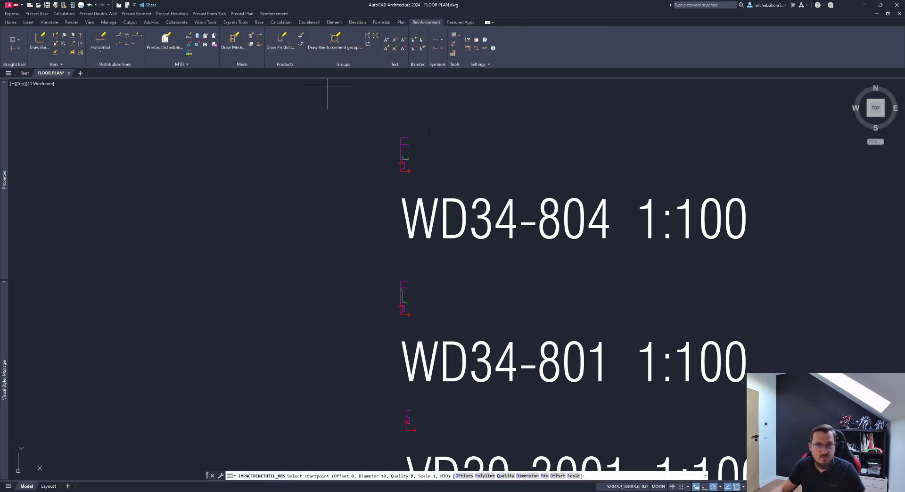
scroll(389, 153, "up", 6)
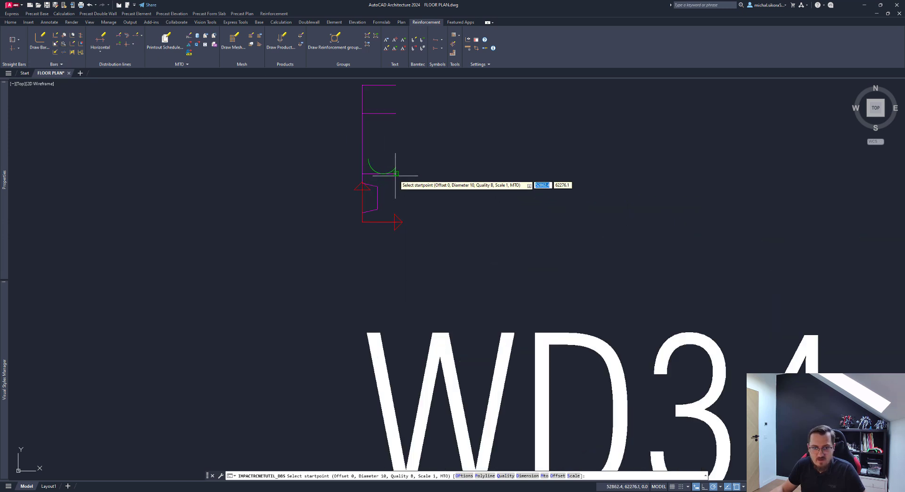
type("d")
key("Return")
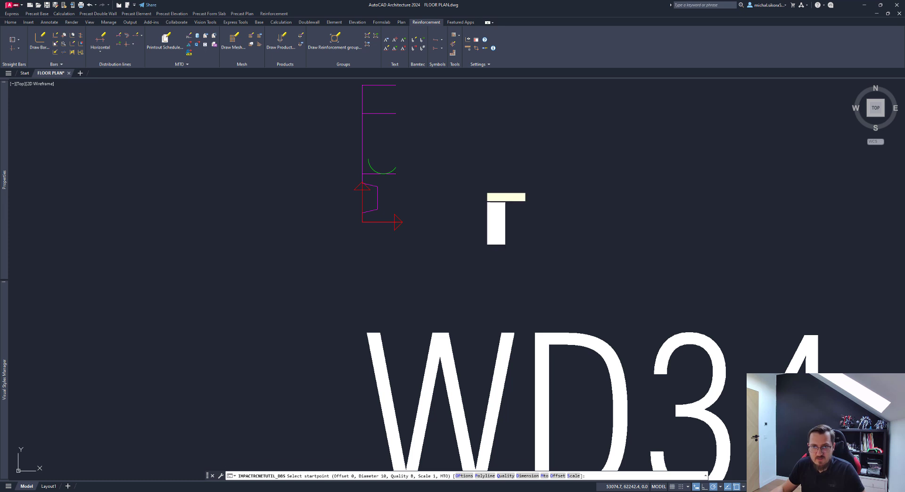
left_click(496, 219)
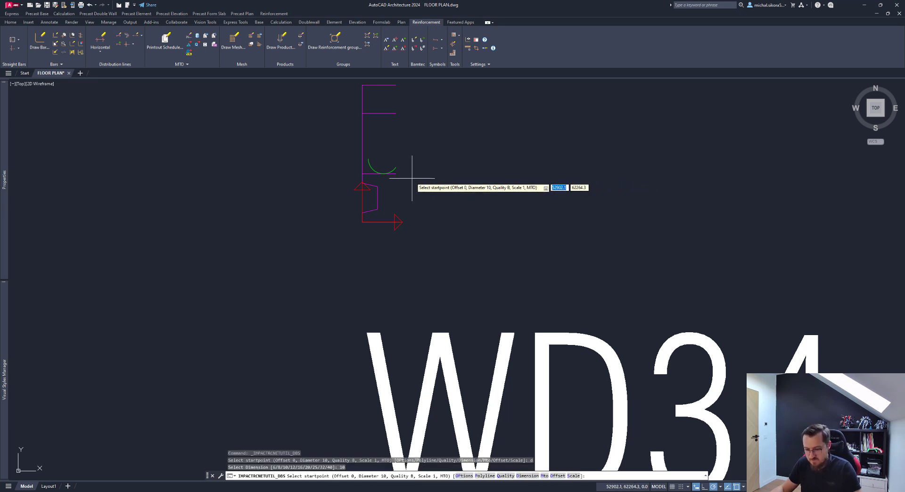
Set the offset of the bar being drawn to 25
type("o")
key("Return")
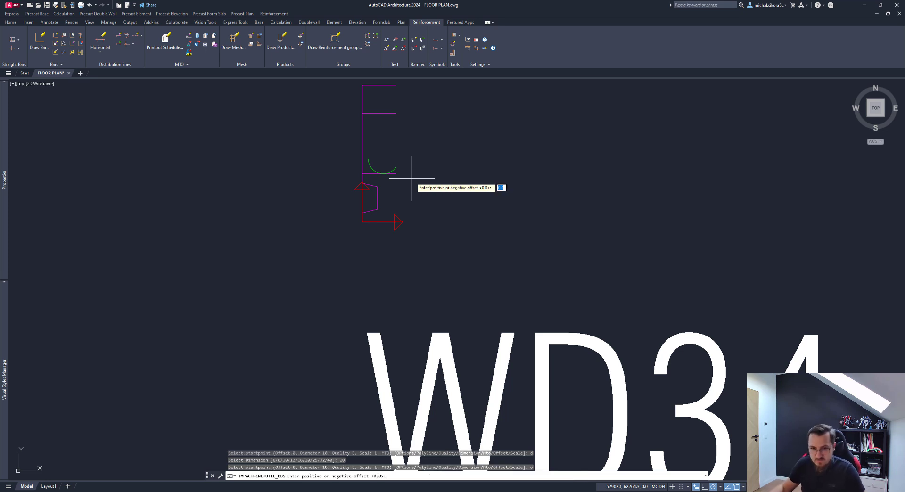
type("25")
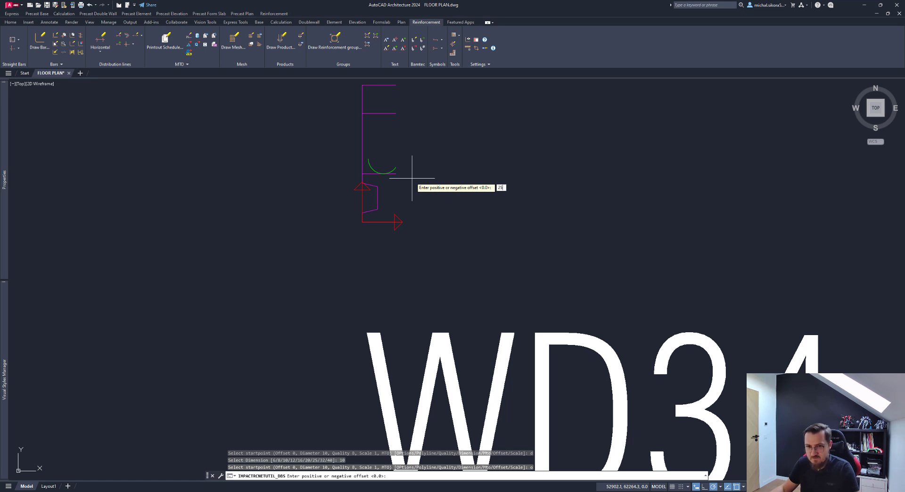
key("Return")
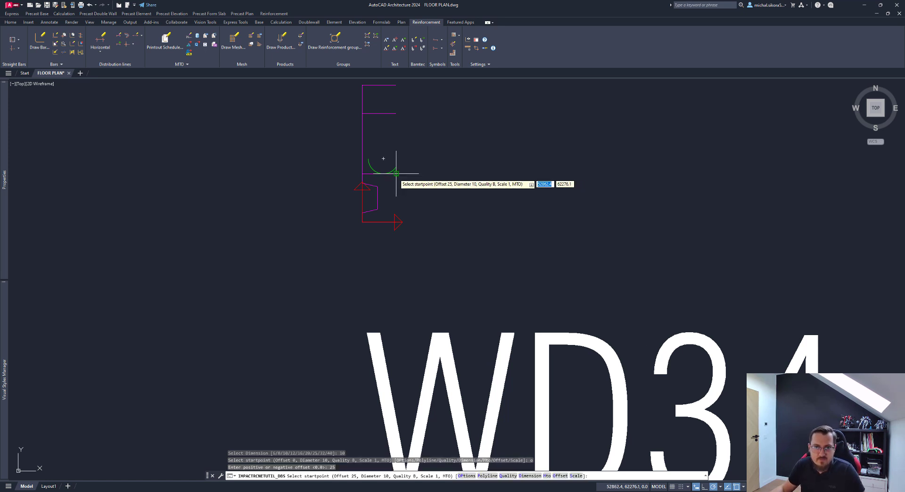
Draw a U-shaped bar with offset 20 around the lower notch of the WD34-804 symbol, legs about 250 and 370 mm
type("o")
key("Return")
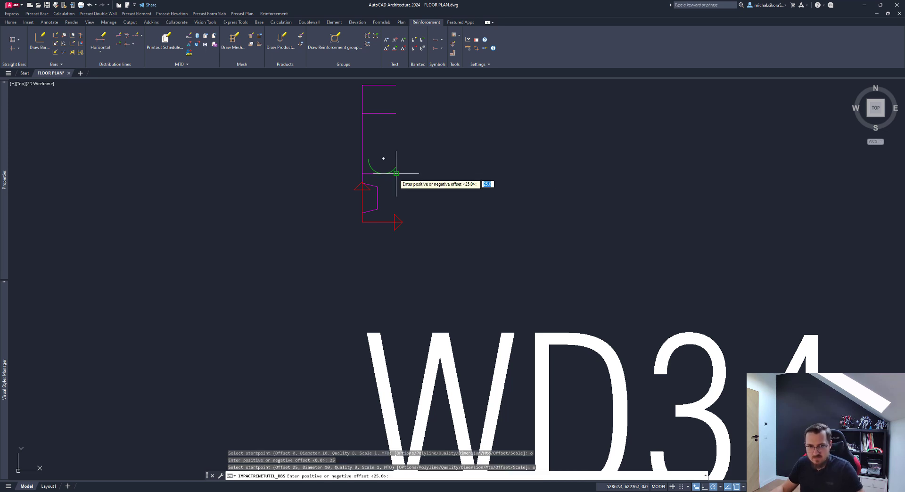
type("20")
key("Return")
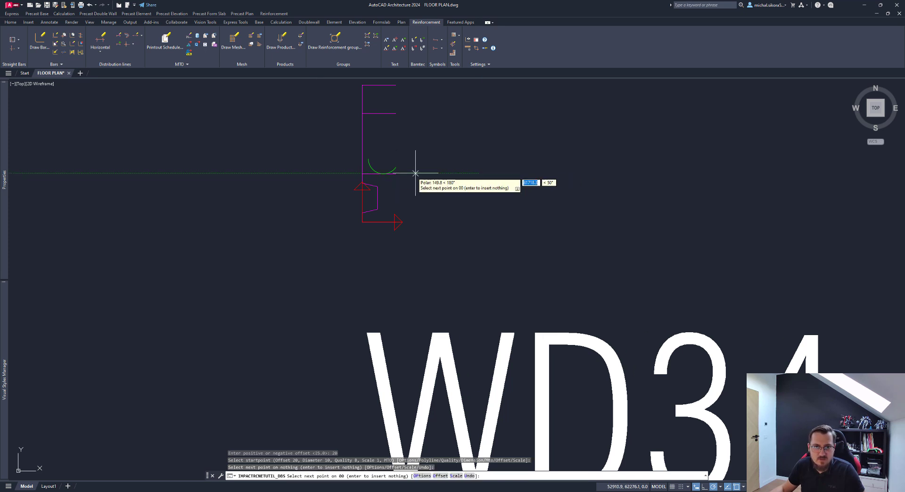
left_click(384, 173)
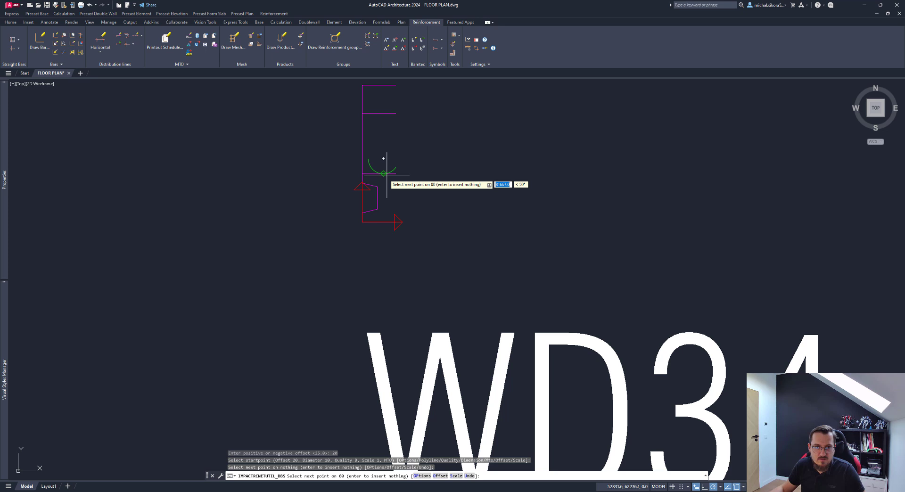
left_click(362, 174)
left_click(362, 222)
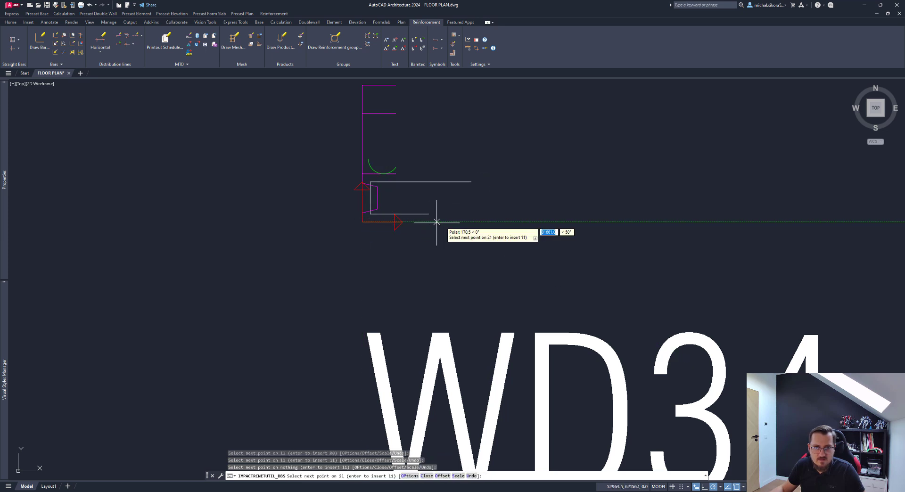
left_click(466, 225)
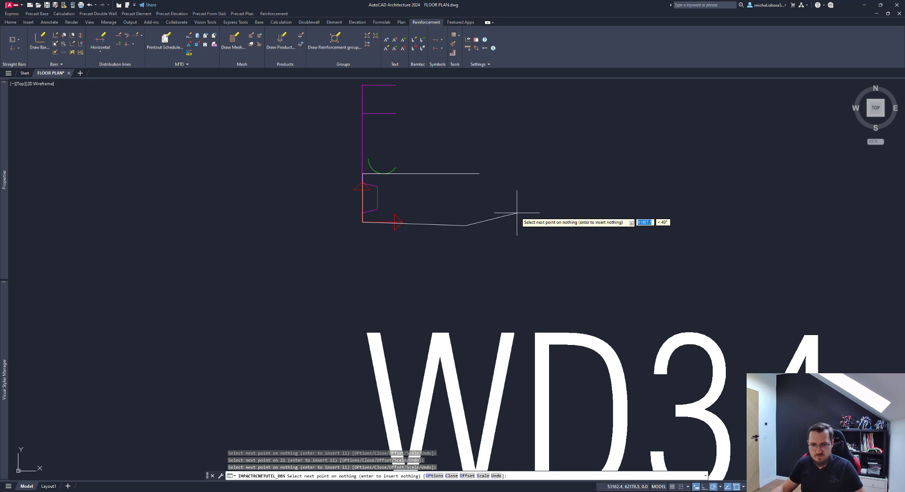
key("ctrl+z")
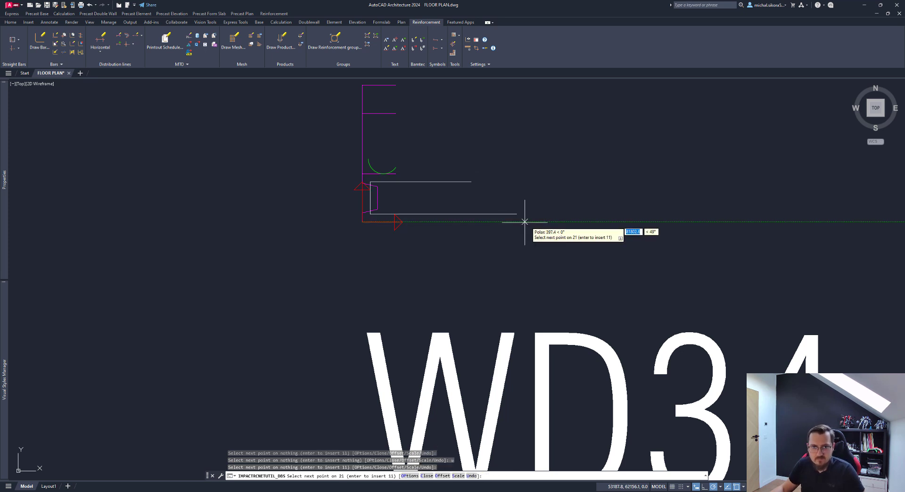
left_click(527, 222)
key("Return")
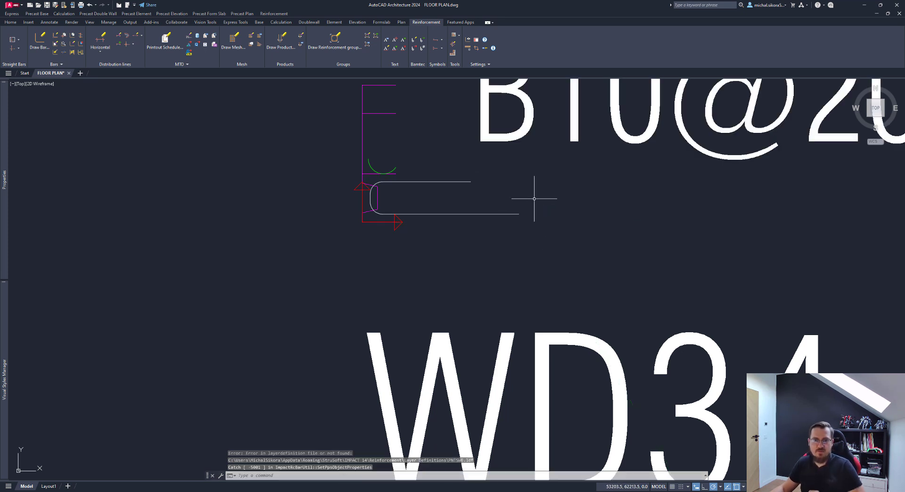
Edit the U-shaped bar and set its leg measurements A and C to 400 each
scroll(447, 243, "down", 2)
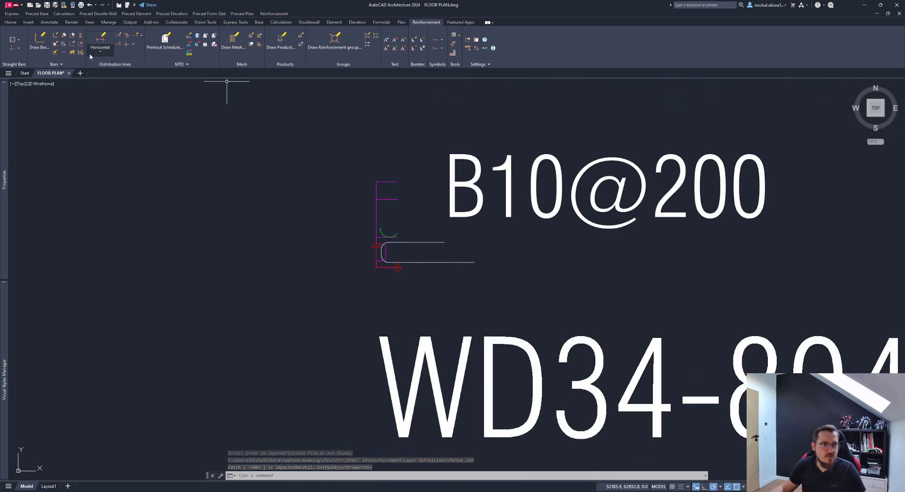
left_click(73, 45)
left_click(408, 242)
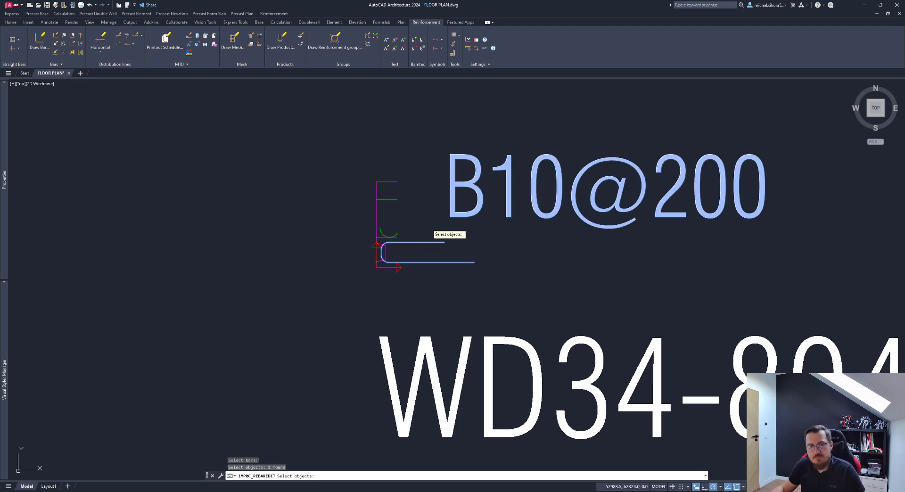
key("Return")
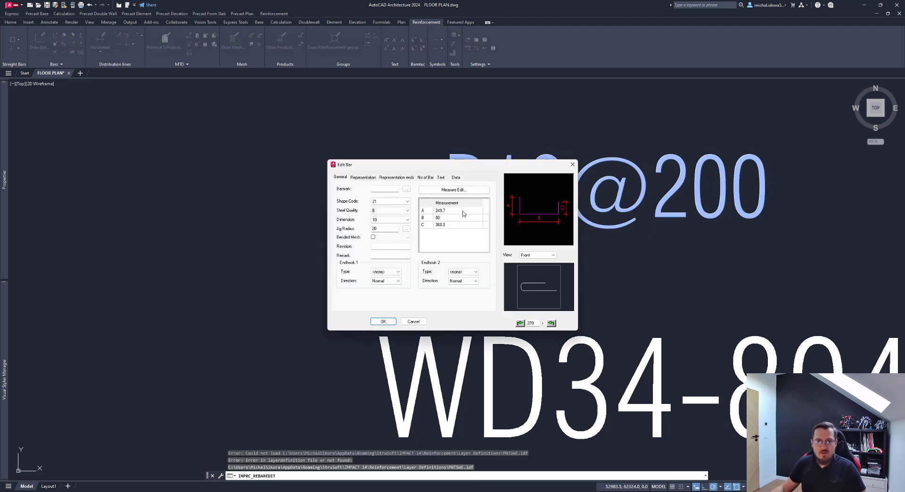
left_click(461, 210)
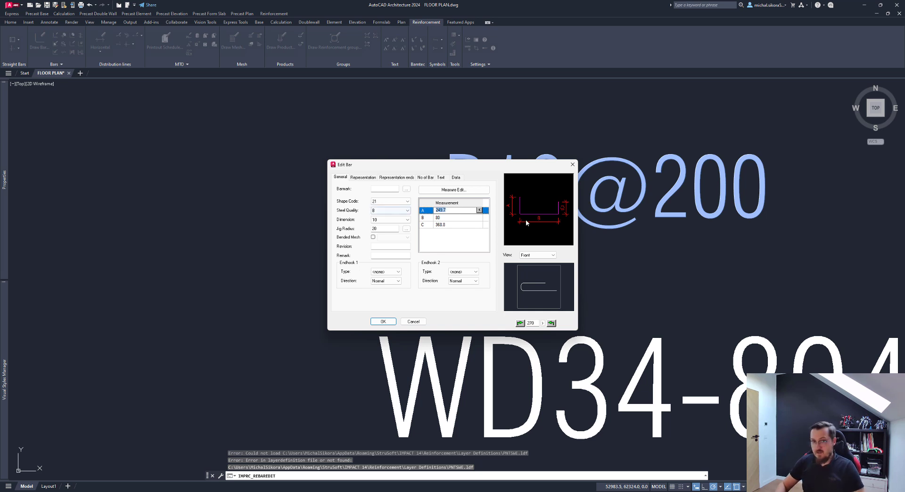
left_click(455, 225)
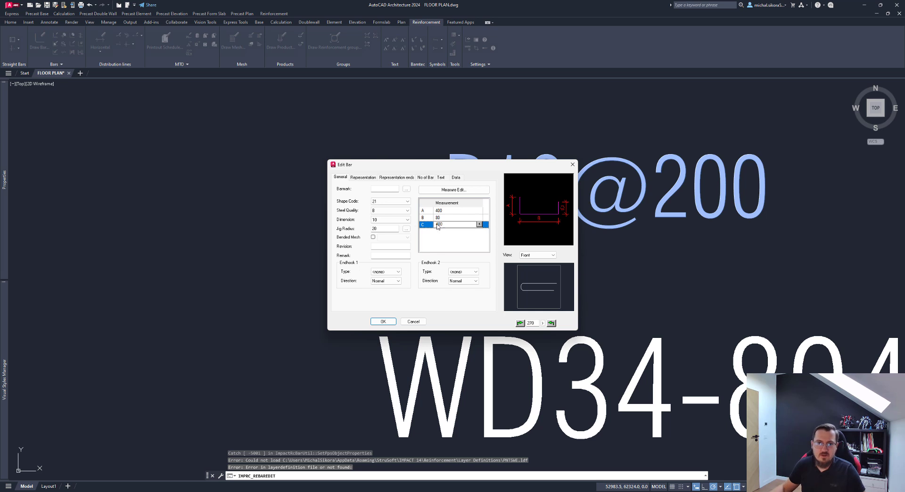
left_click(452, 217)
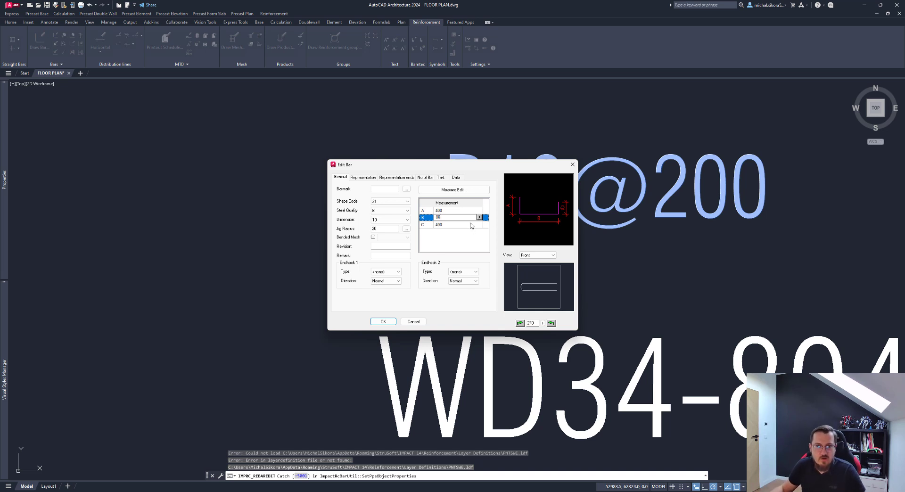
Change the bar's designation style from ES to one that leaves its label text empty, and return to the general bar settings
left_click(425, 178)
left_click(440, 178)
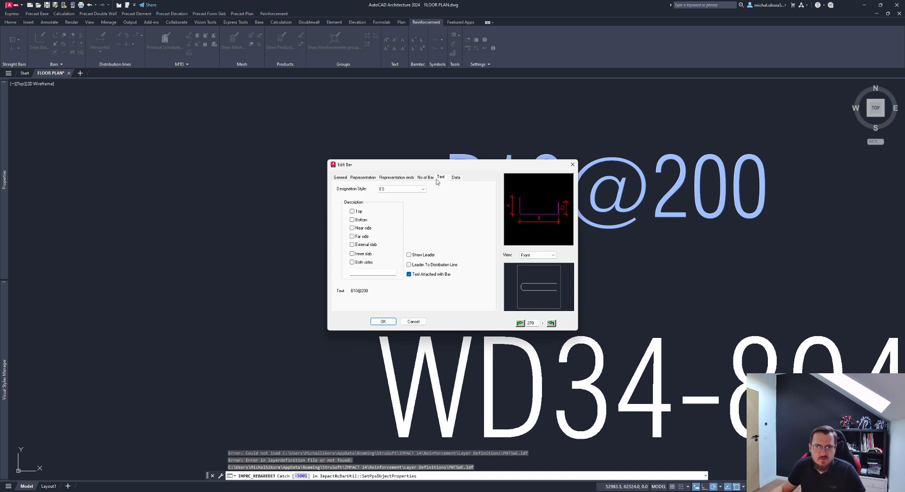
left_click(406, 191)
left_click(394, 199)
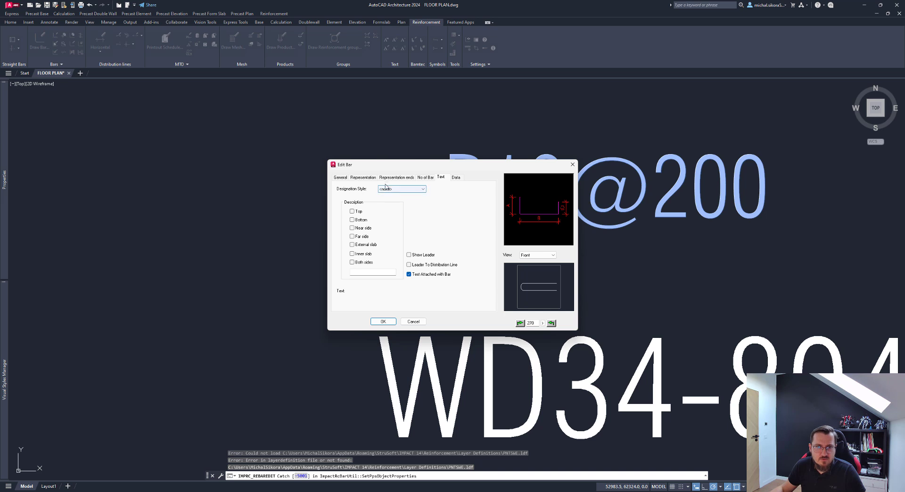
left_click(380, 180)
left_click(364, 179)
left_click(340, 178)
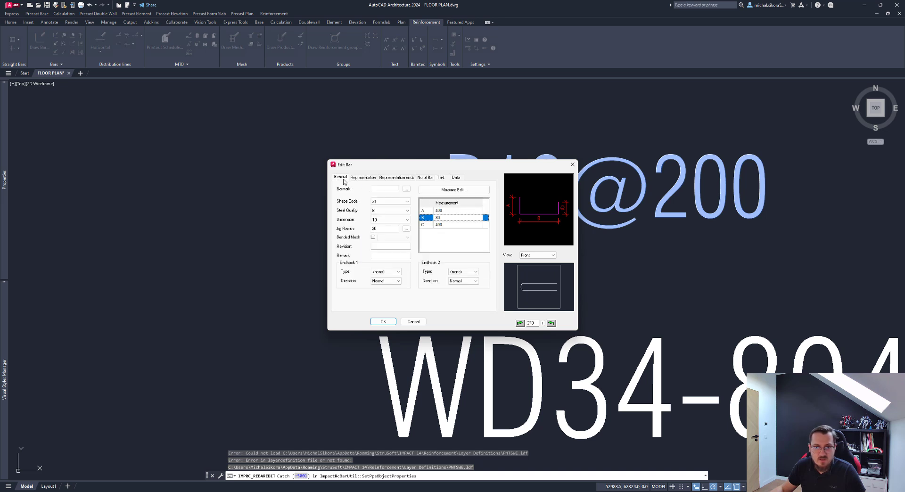
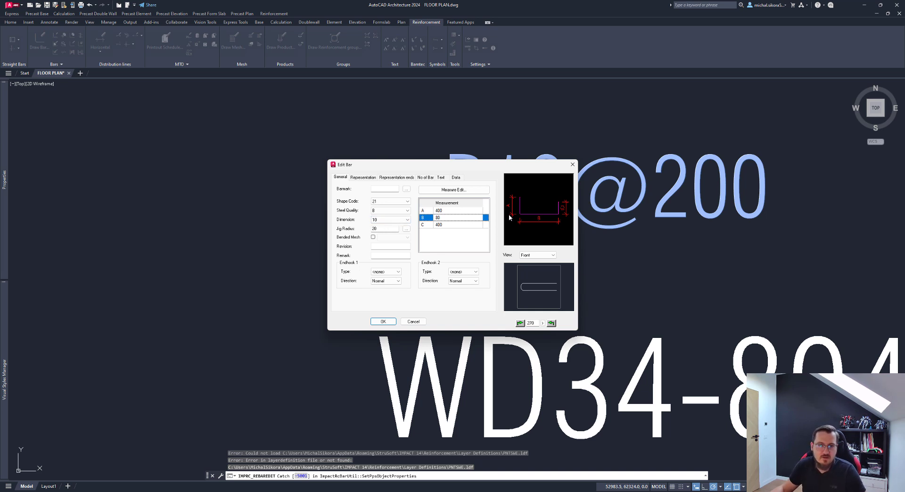
Try a 135 hook on the bar's first end, and reset that end hook to none
left_click(385, 271)
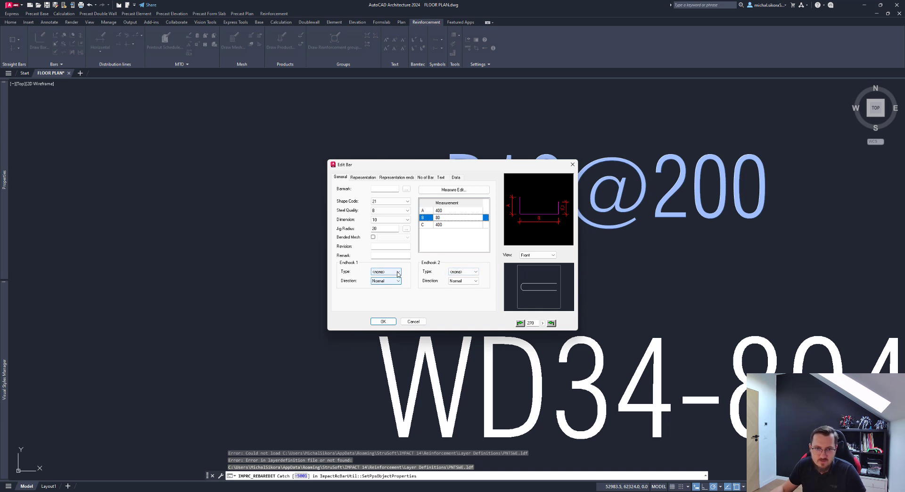
left_click(384, 284)
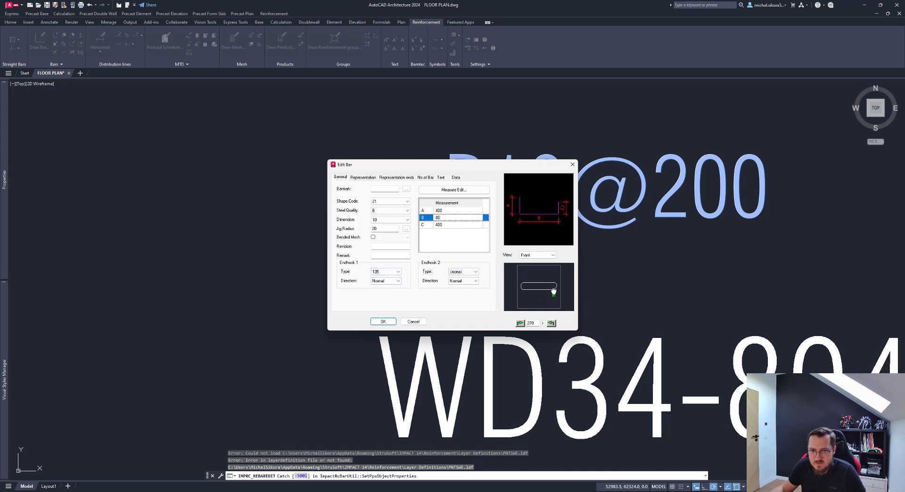
left_click(395, 272)
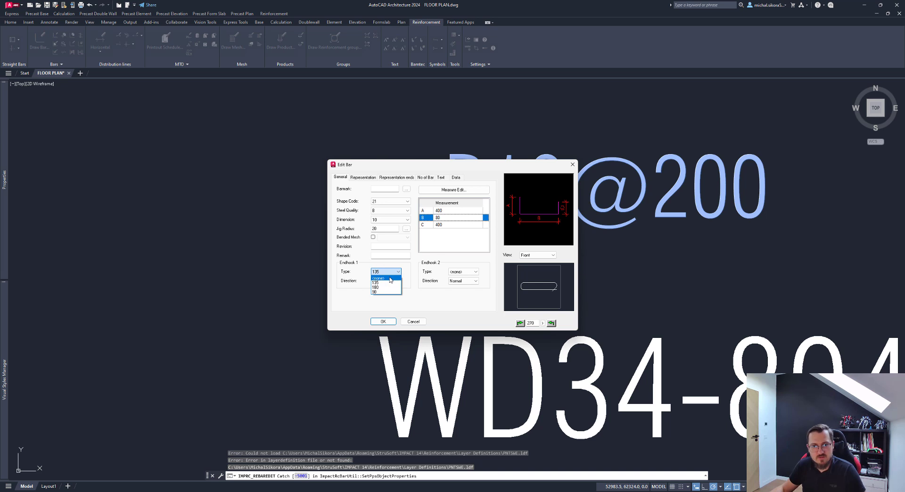
left_click(392, 278)
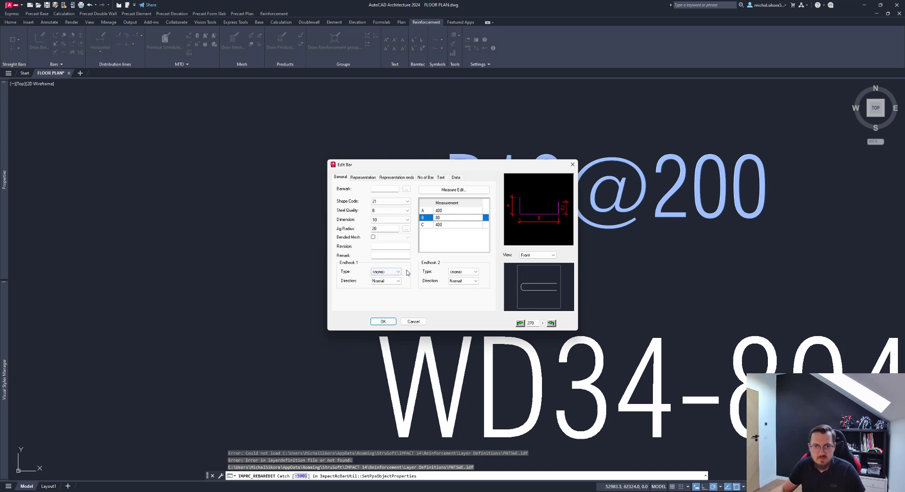
Apply the bar settings and move the bar horizontally so its closed end meets the inner edge of the WD34-804 notch
left_click(382, 321)
scroll(356, 253, "up", 3)
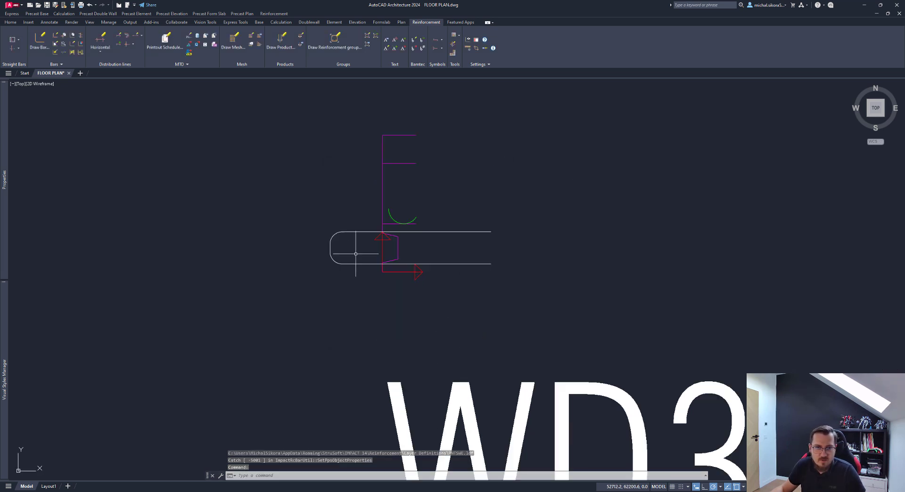
left_click(331, 251)
type("m")
key("Return")
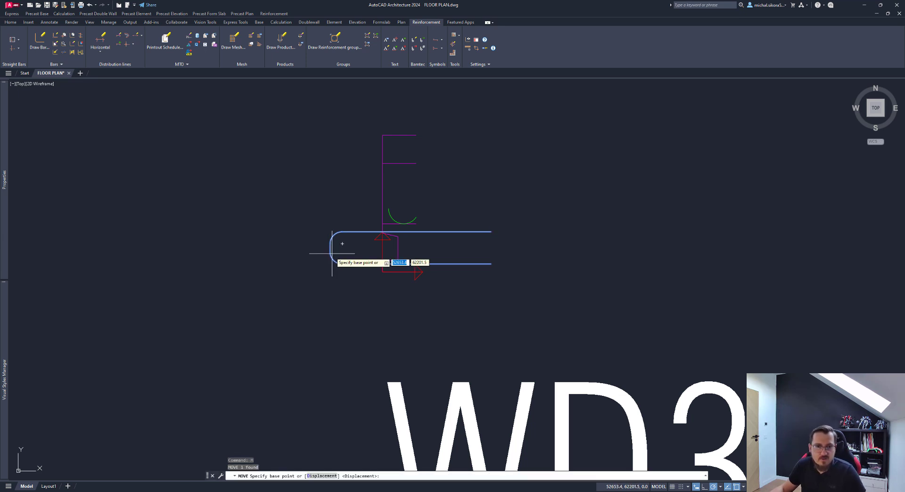
left_click(331, 247)
left_click(400, 247)
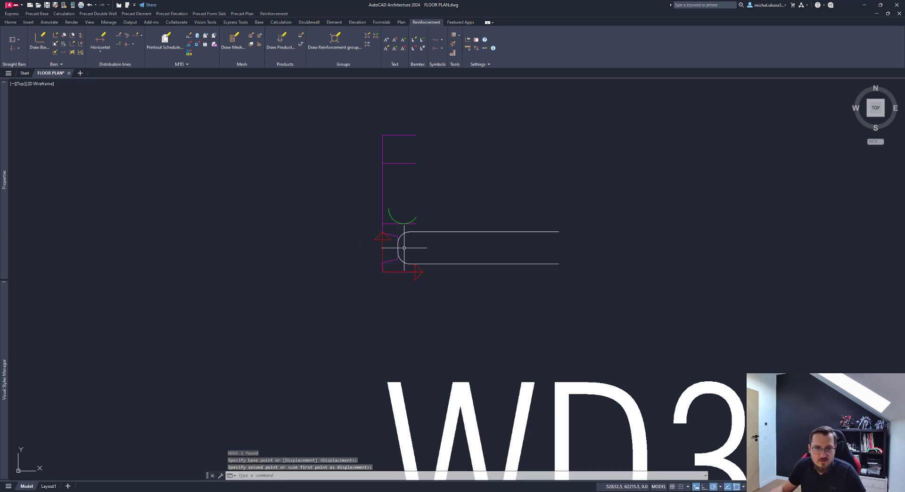
Move the WD34-804 bar 20 mm horizontally to the right, away from the notch's inner edge
left_click(409, 241)
type("m")
key("Return")
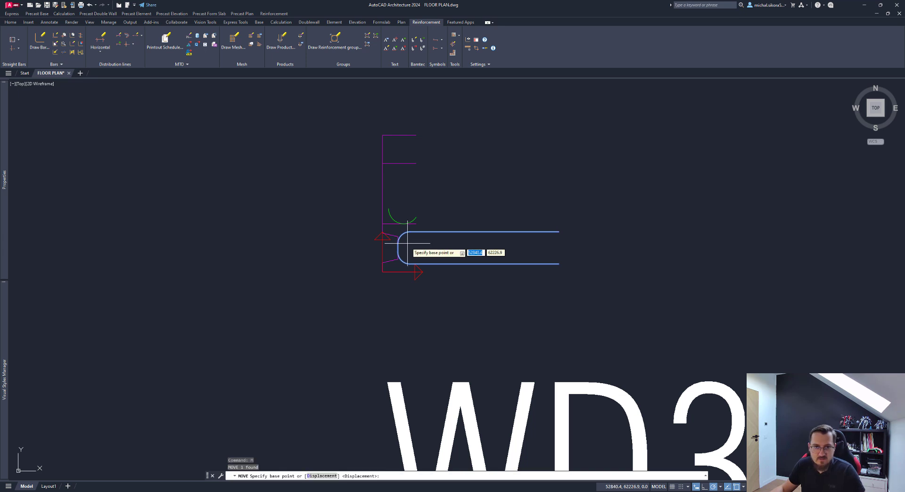
left_click(398, 247)
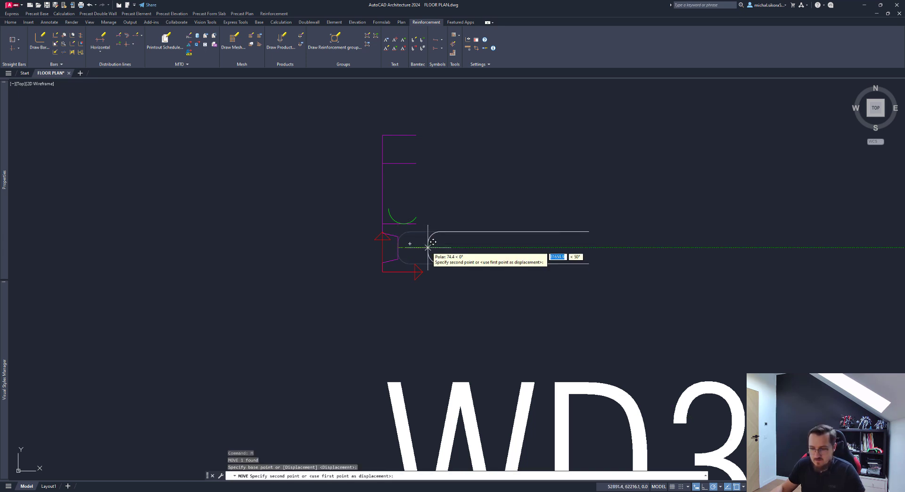
type("20")
key("Return")
scroll(431, 247, "down", 4)
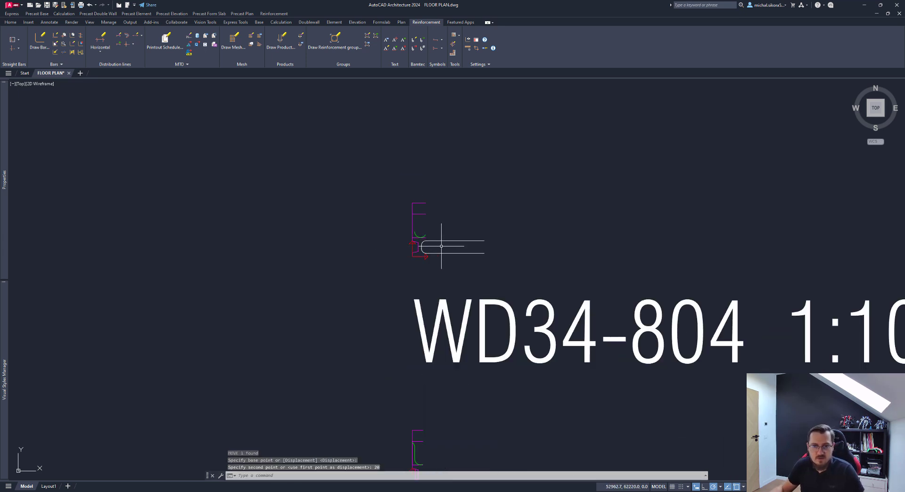
Copy the U-shaped bar with the WD34-804 symbol's lower corner as base point and paste it at the same corner of WD34-801
left_click(455, 248)
left_click(446, 259)
scroll(408, 253, "up", 4)
key("ctrl+shift+c")
left_click(417, 259)
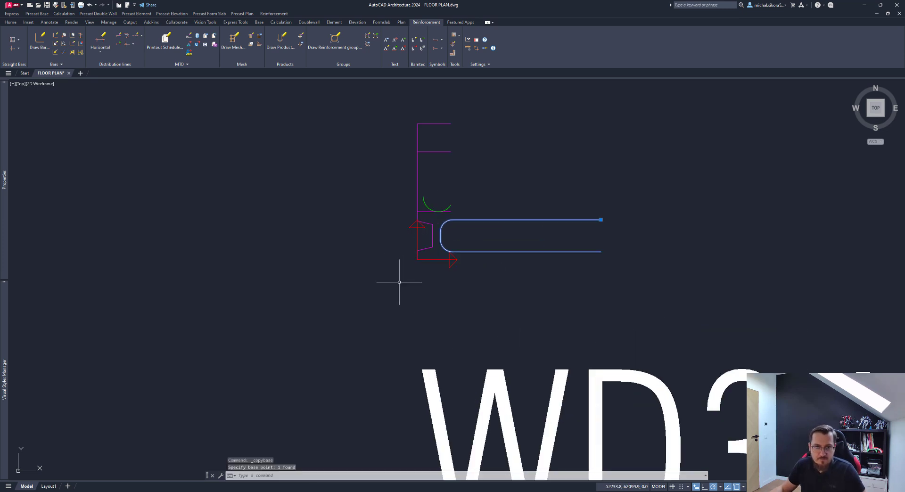
scroll(400, 282, "down", 4)
middle_click_drag(410, 448, 410, 360)
key("ctrl+v")
scroll(411, 361, "up", 4)
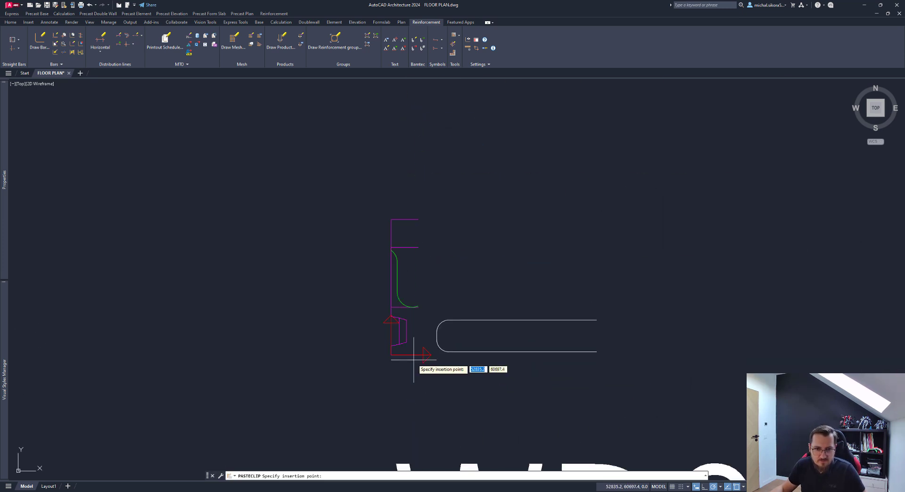
left_click(405, 363)
scroll(458, 330, "down", 4)
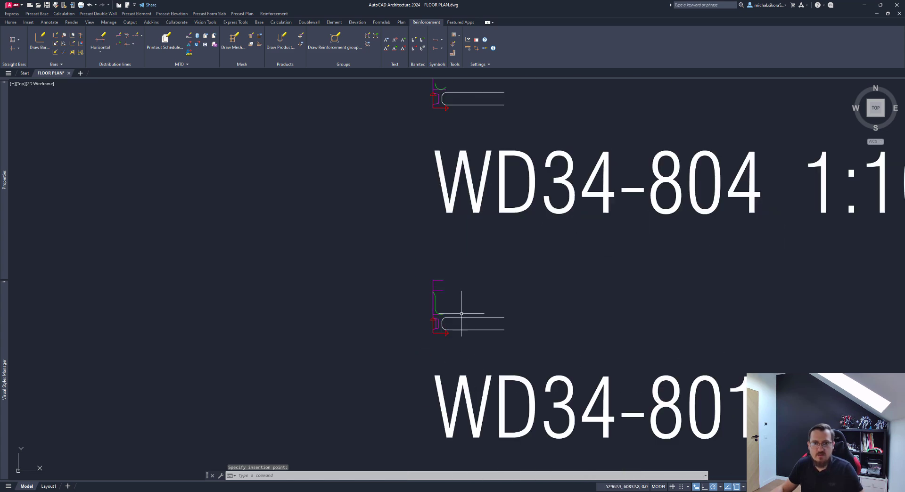
key("Escape")
scroll(442, 322, "up", 4)
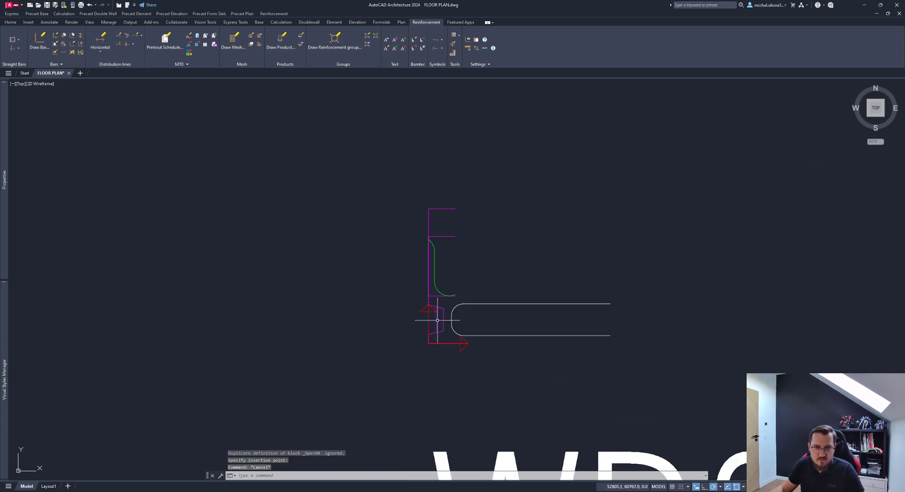
Draw a U-shaped bar with offset 20 around the VD20-3001 symbol, about 160 mm wide with a lower leg of about 360 mm
scroll(469, 349, "down", 5)
middle_click_drag(467, 338, 469, 281)
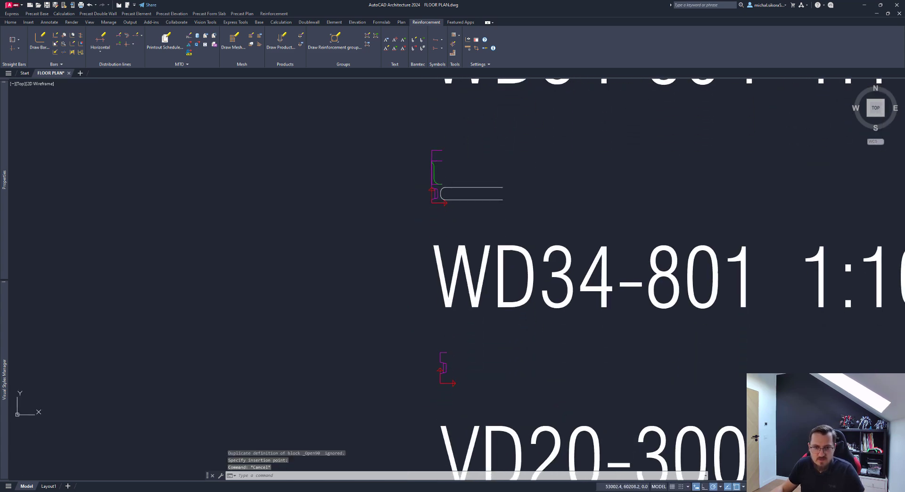
left_click(55, 35)
scroll(464, 365, "up", 2)
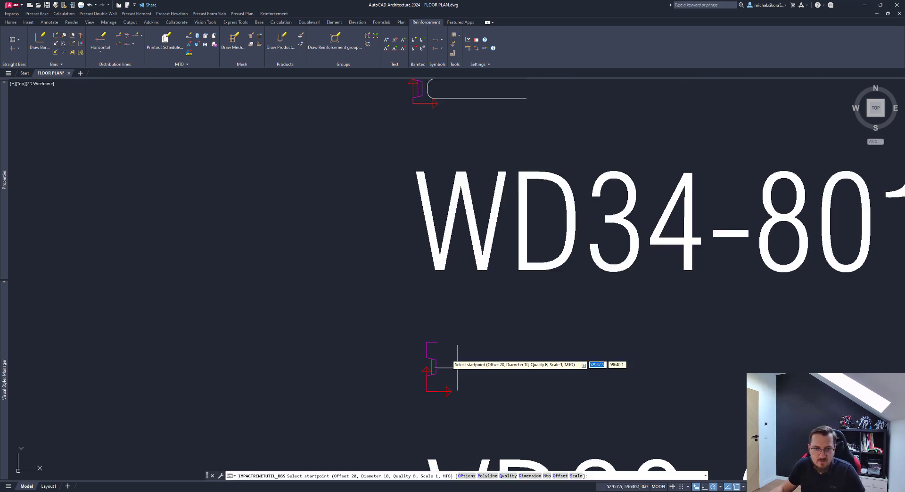
left_click(437, 342)
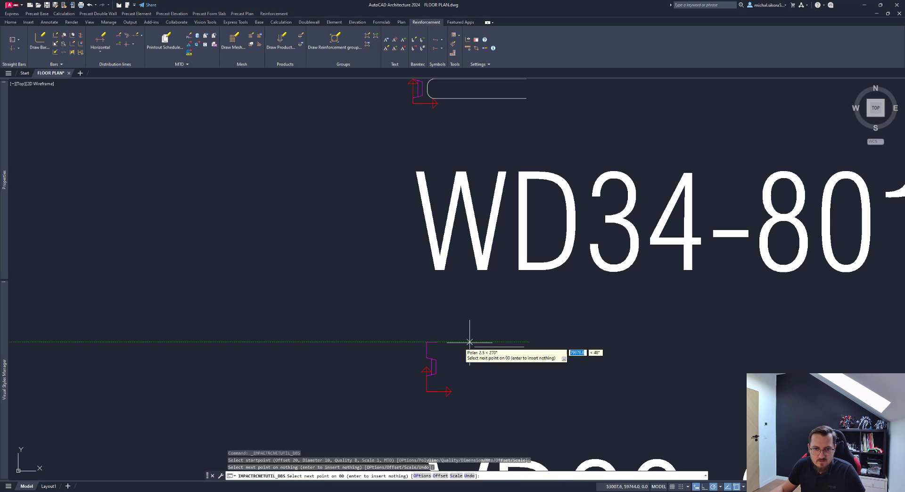
left_click(426, 342)
left_click(427, 391)
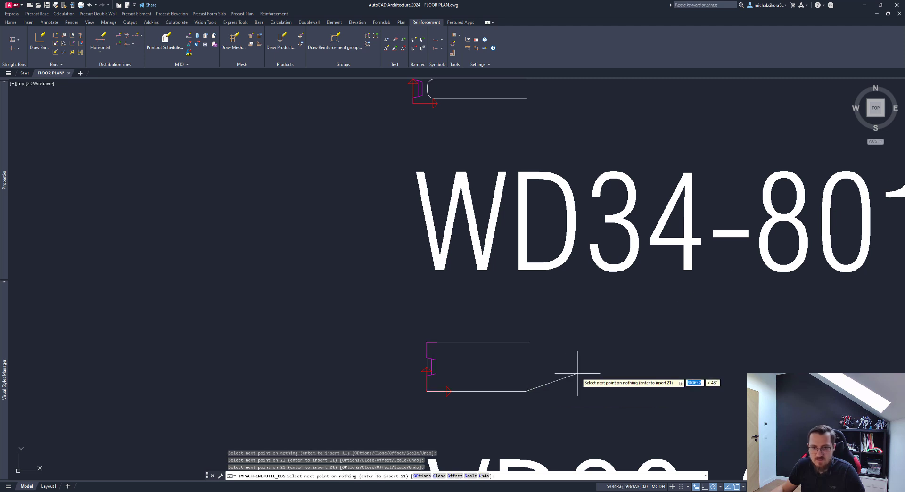
key("Return")
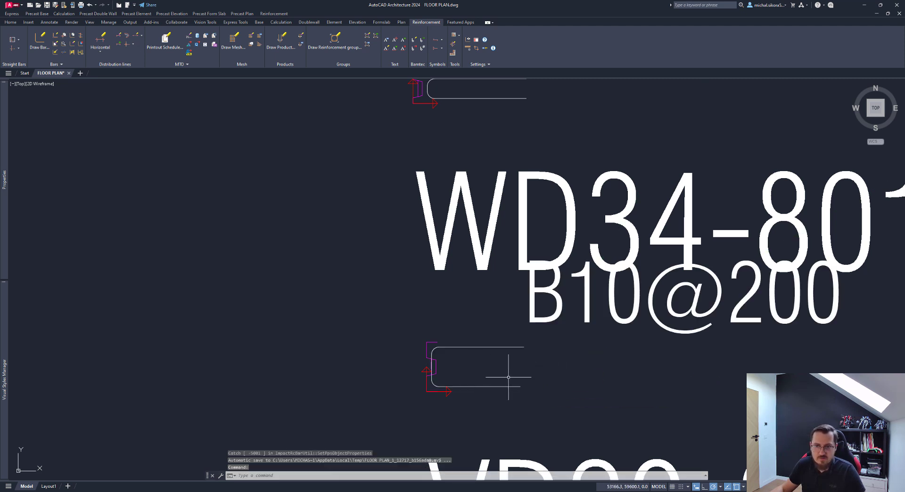
left_click(604, 323)
key("Escape")
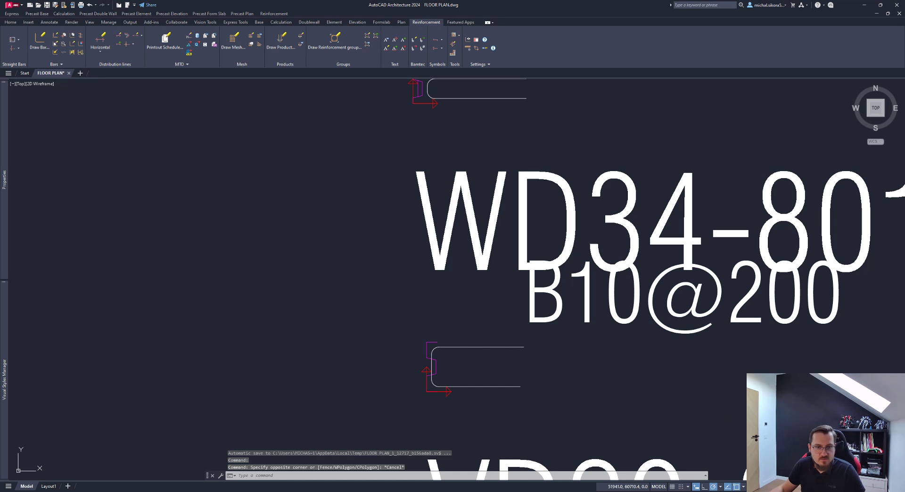
Open the VD20-3001 bar for editing and set its designation style to none
left_click(508, 347)
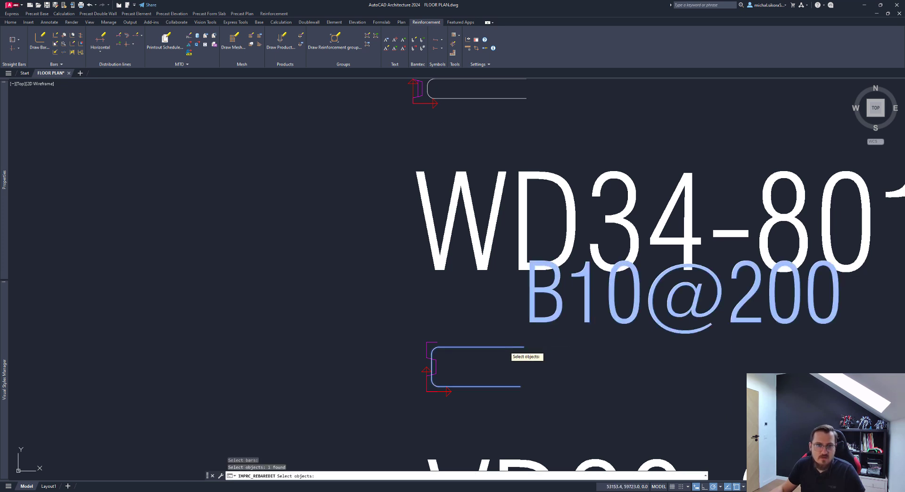
key("Return")
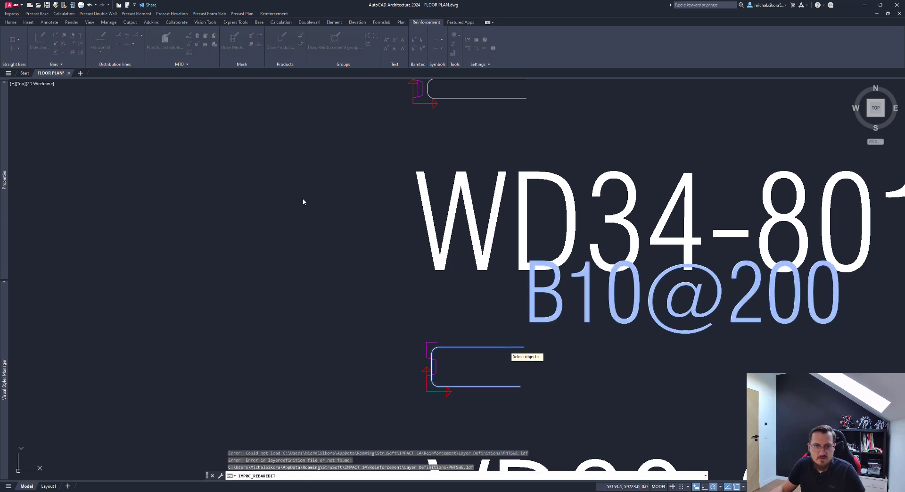
left_click(442, 178)
left_click(405, 188)
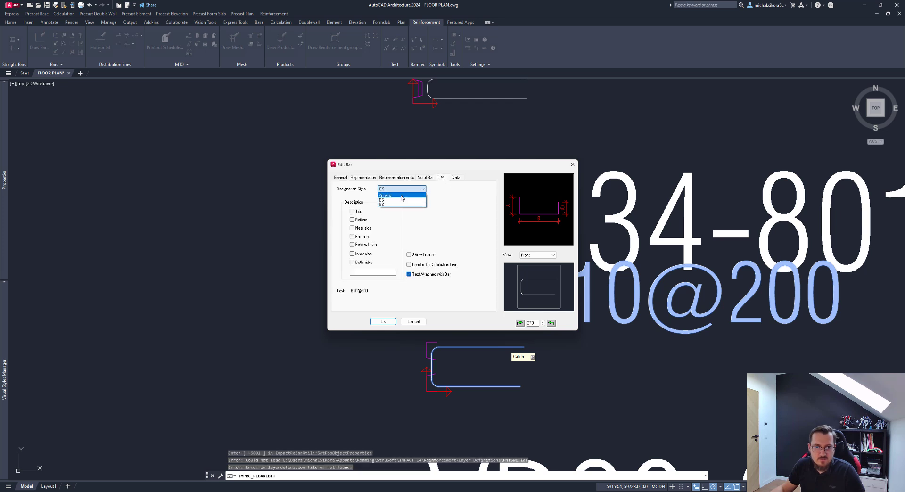
left_click(400, 195)
Set the VD20-3001 bar's leg measurements A and C to 400 each and apply the changes
left_click(341, 178)
key("Tab")
key("Tab")
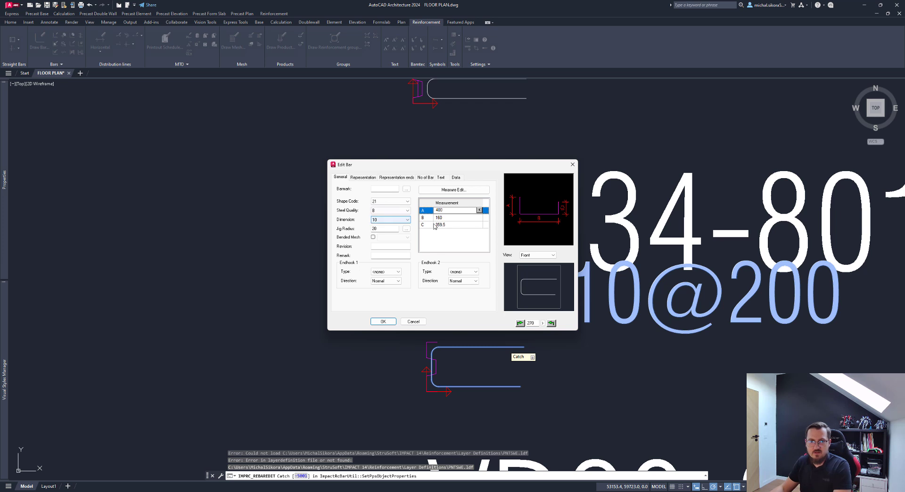
type("400")
left_click(455, 224)
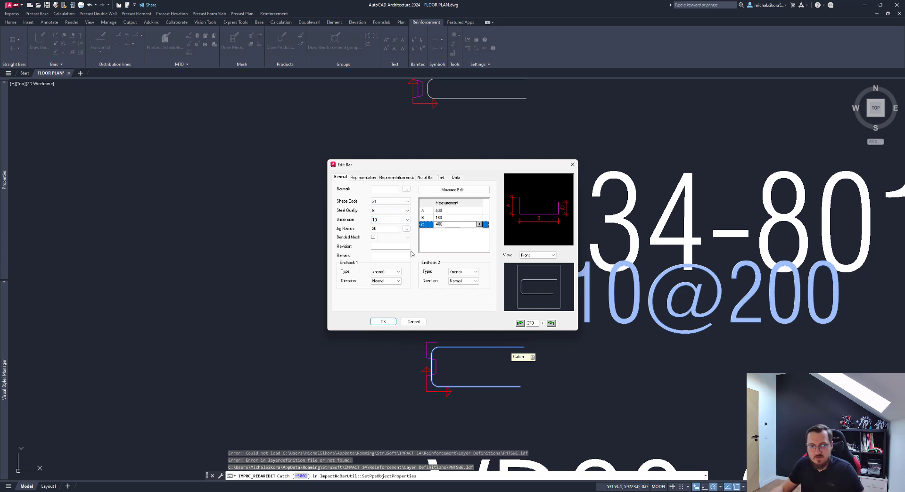
left_click(383, 322)
Move the VD20-3001 bar horizontally so its closed end meets the inner edge of the notch
scroll(448, 360, "up", 4)
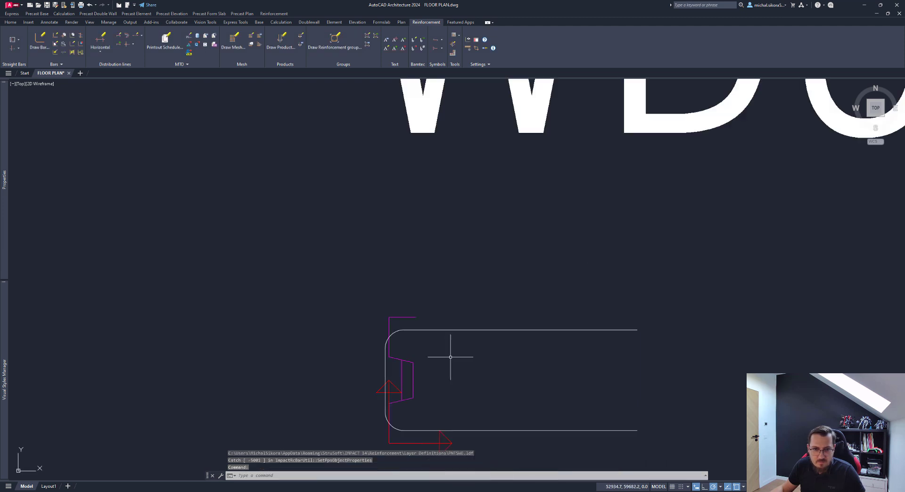
left_click(458, 332)
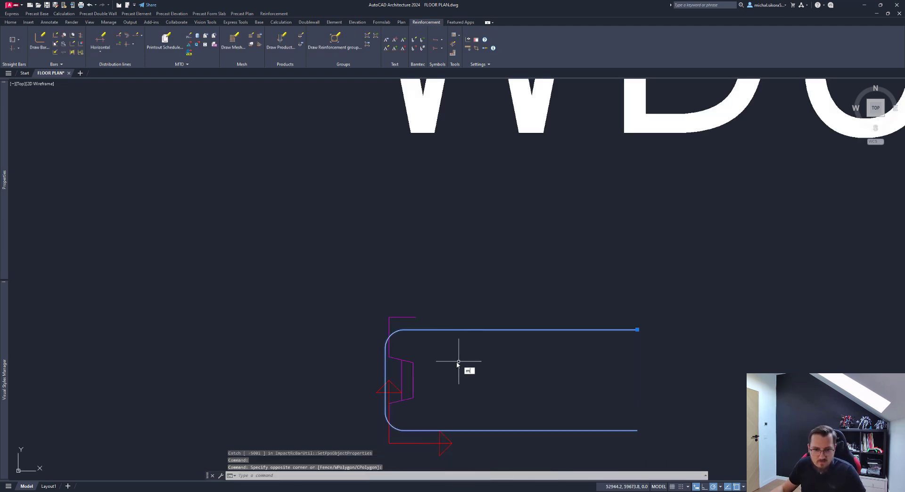
type("m")
key("Return")
left_click(386, 380)
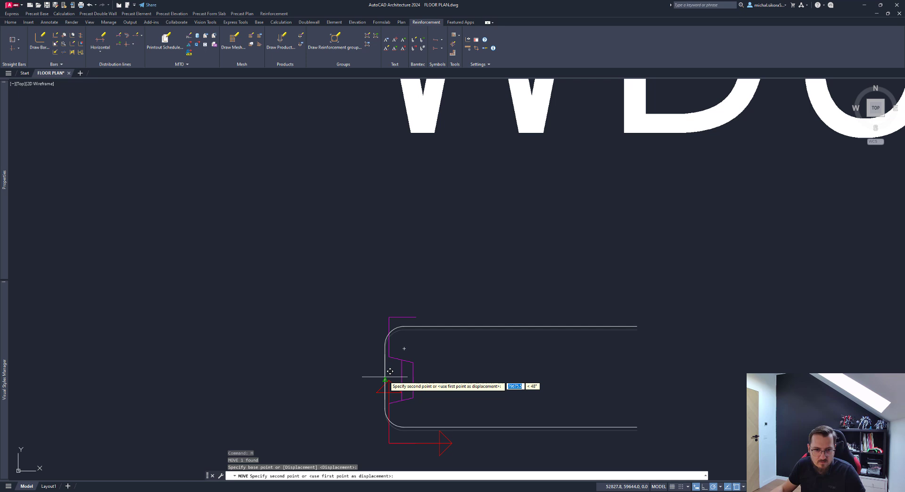
left_click(420, 372)
Move the VD20-3001 bar by a displacement of 20,0,0
left_click(472, 367)
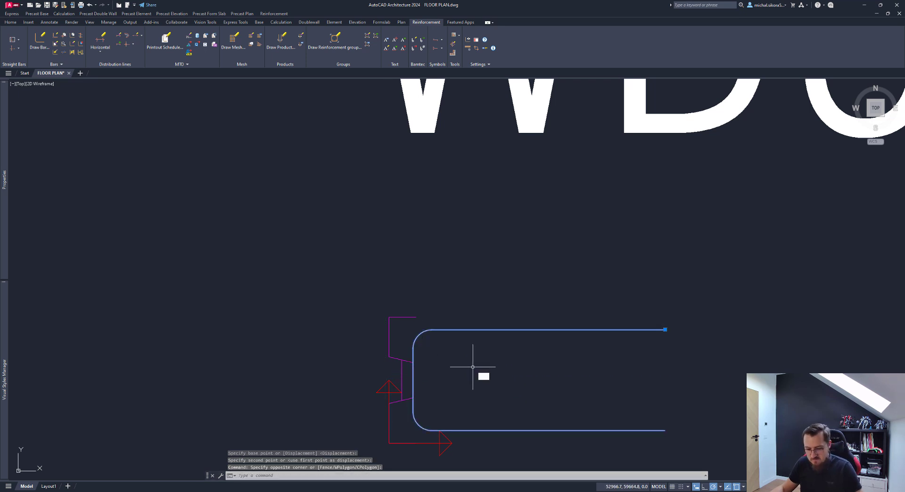
type("m")
key("Return")
type("d")
key("Return")
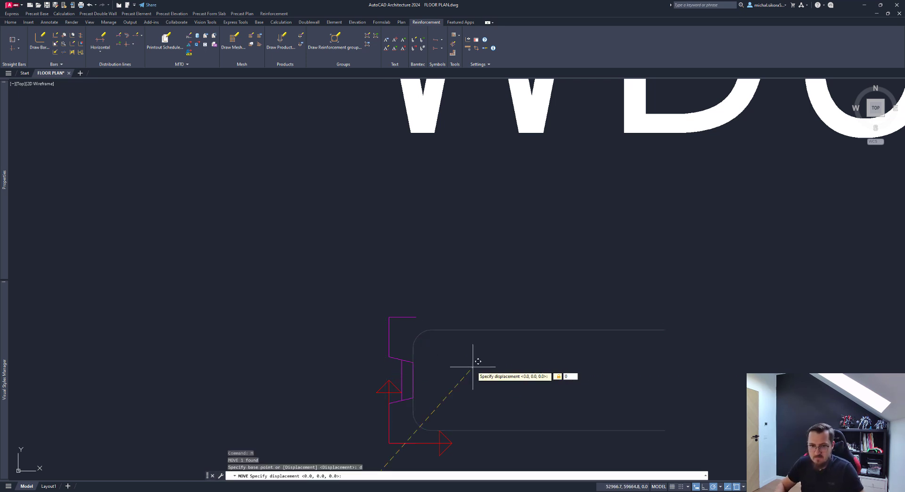
type("0")
key("Return")
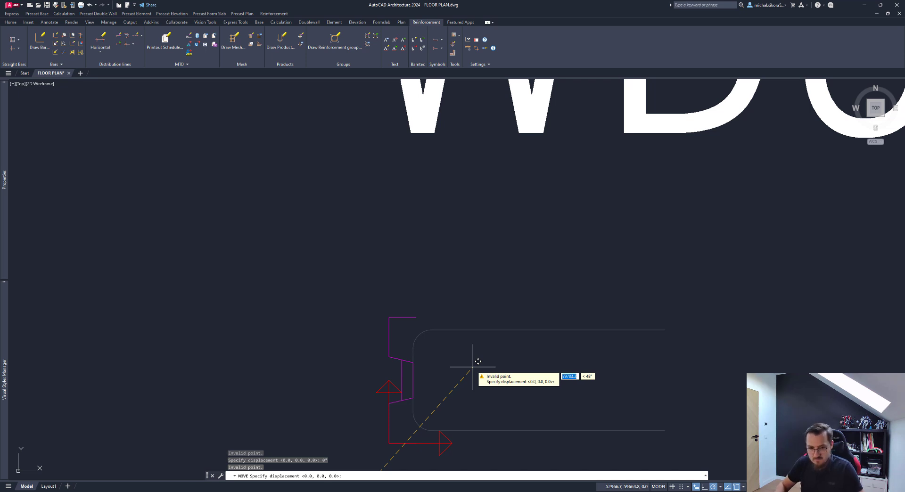
type("20,0,")
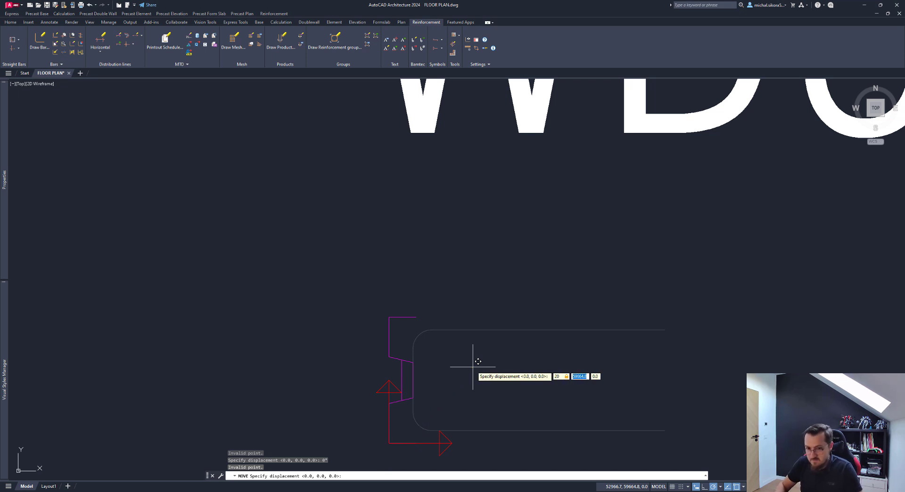
key("Return")
scroll(472, 365, "down", 9)
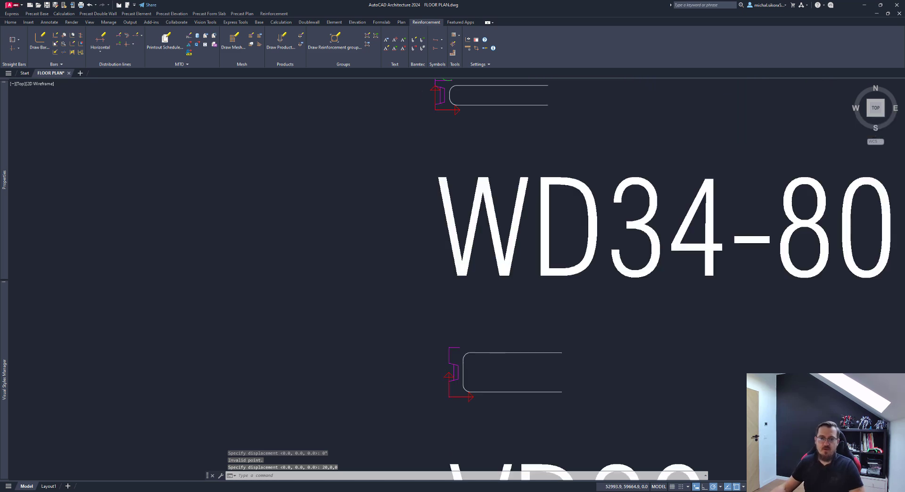
Open the endcap library and bring up the reinforcement settings of the sandwich endcap WD34-801
left_click(400, 23)
left_click(122, 45)
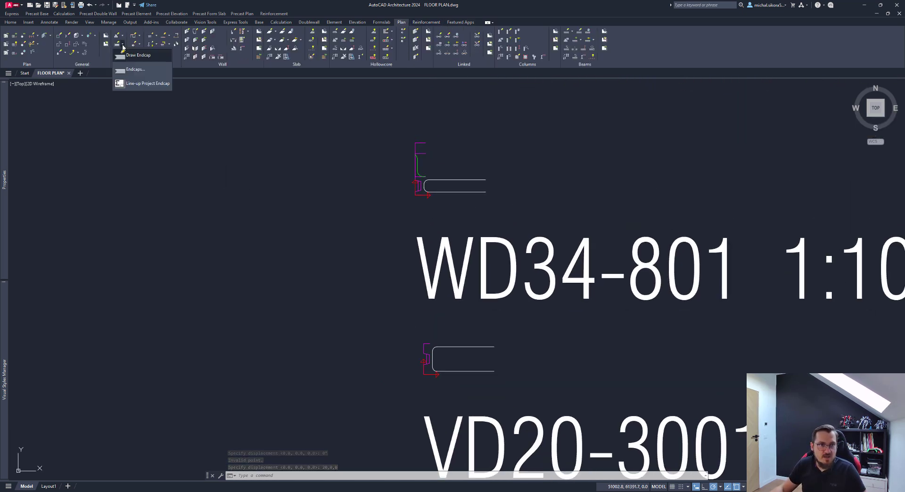
left_click(136, 70)
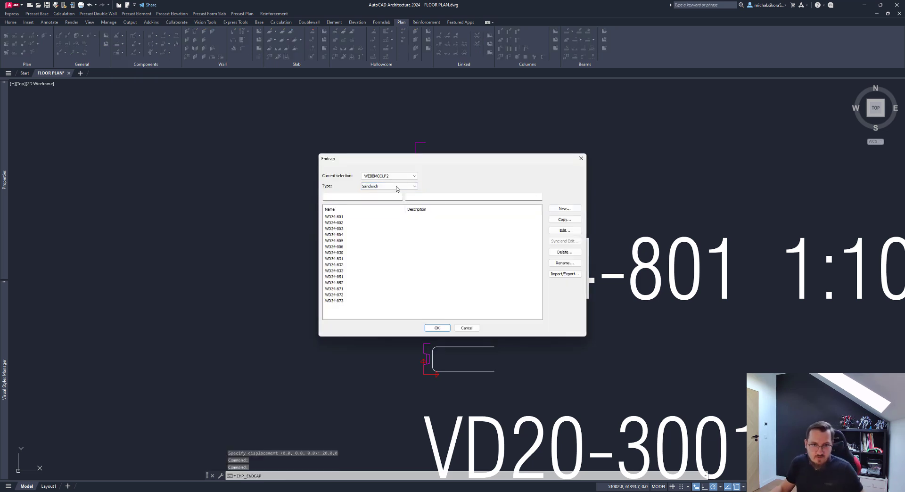
left_click_drag(420, 157, 640, 166)
left_click(559, 226)
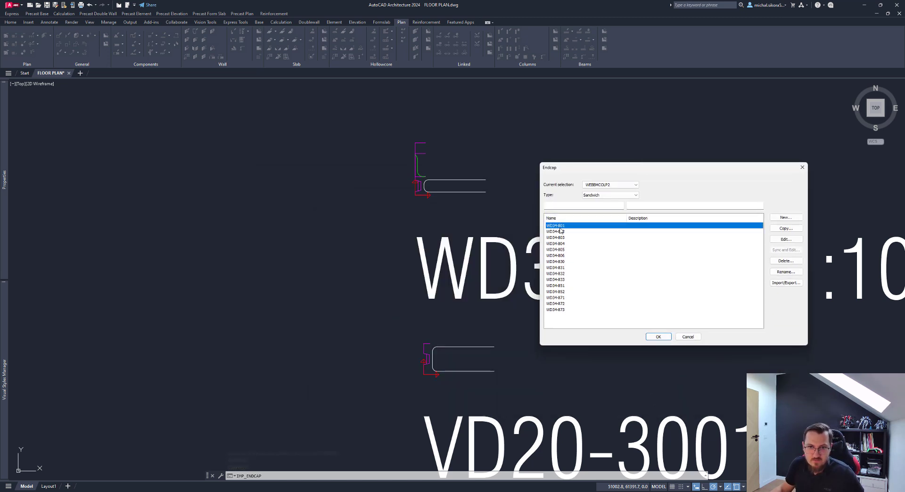
double_click(585, 227)
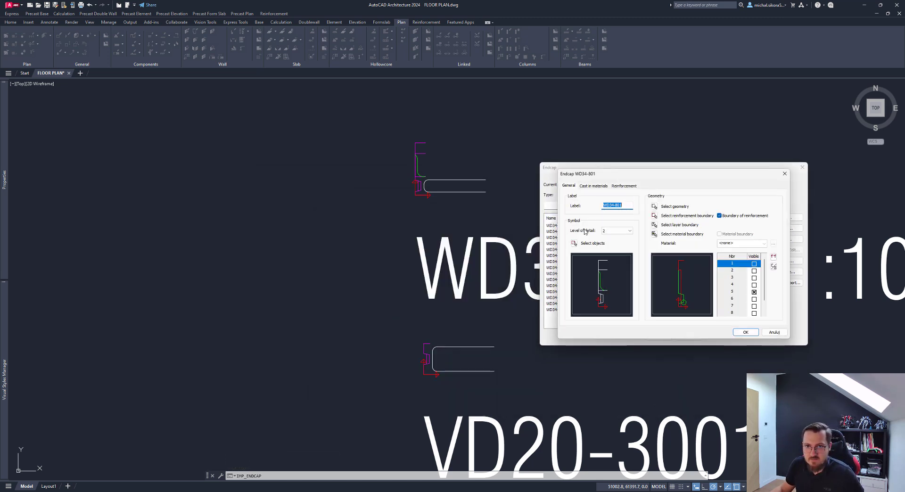
left_click_drag(645, 174, 277, 180)
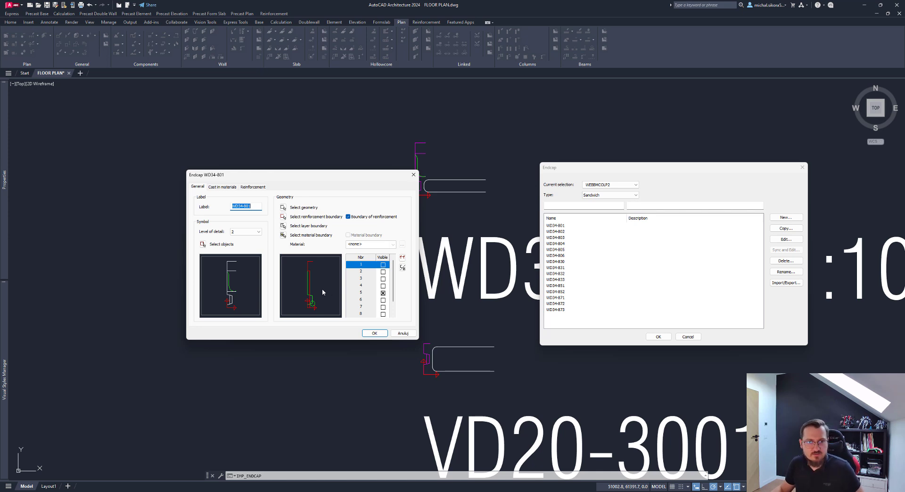
left_click(221, 188)
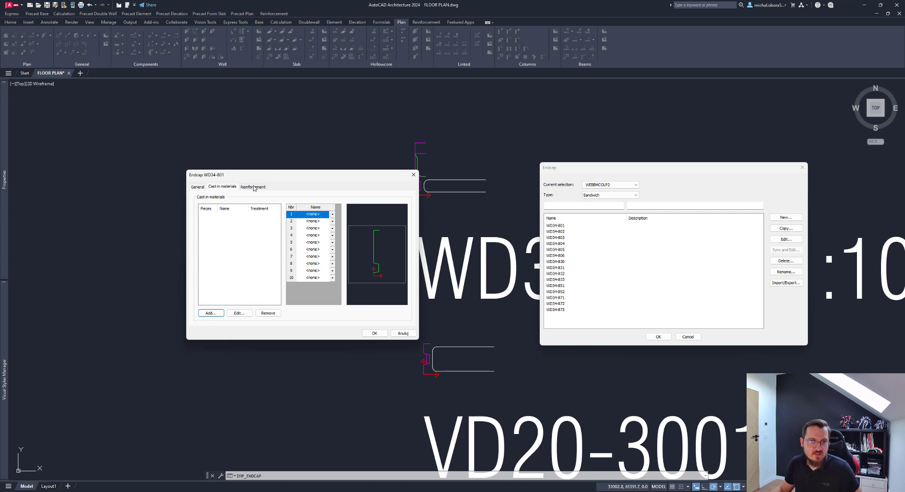
left_click(253, 188)
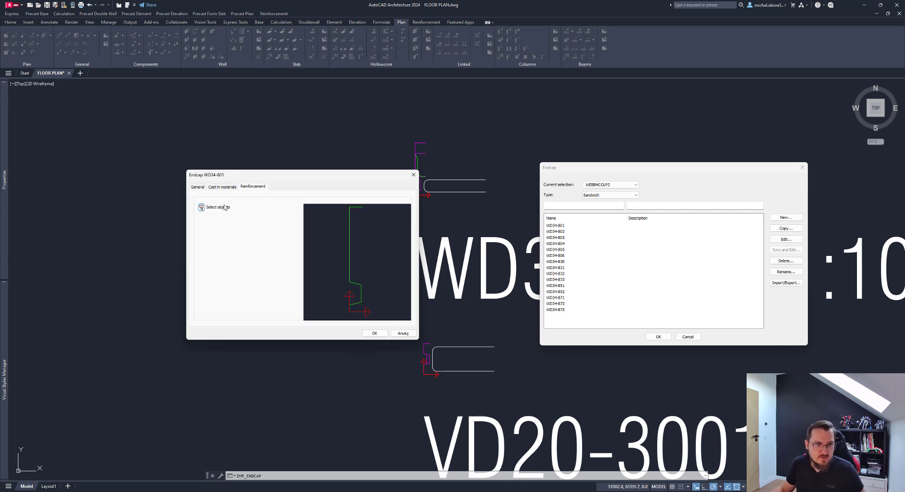
Assign the U-bar drawn above the VD20-3001 label as the reinforcement of endcap WD34-801
left_click(201, 207)
scroll(291, 272, "down", 2)
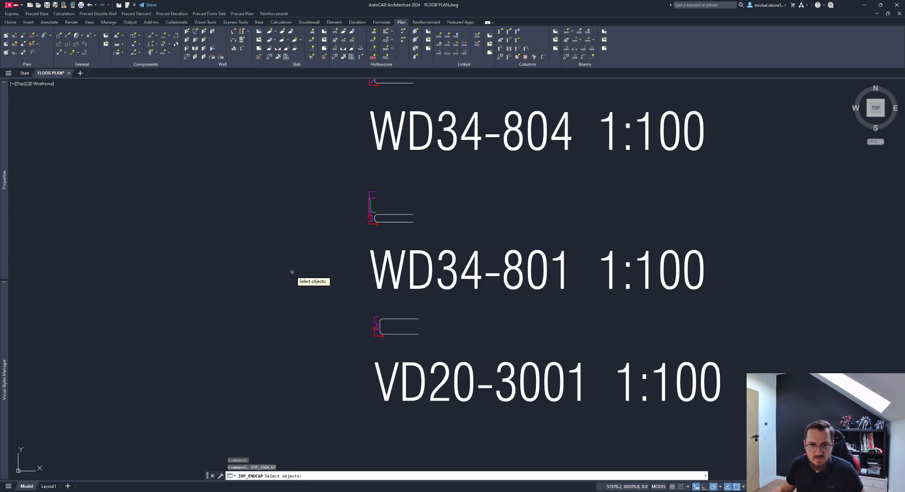
scroll(404, 323, "up", 3)
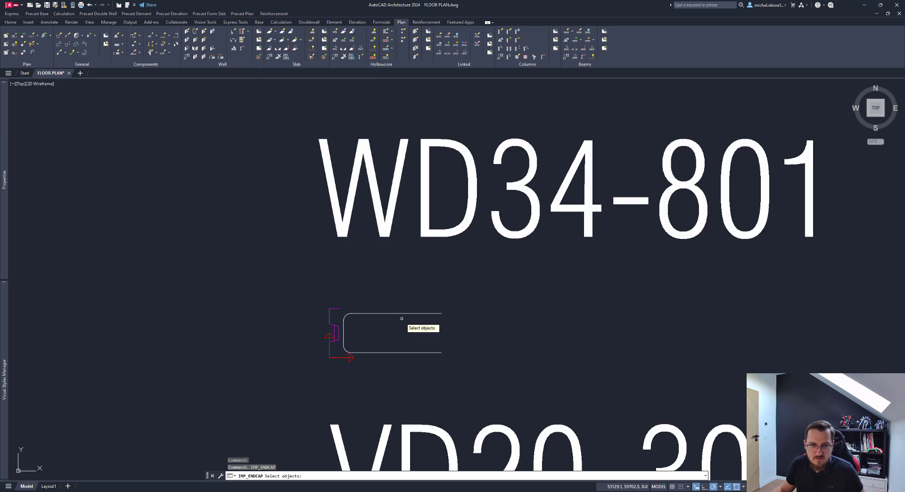
left_click(399, 312)
key("Return")
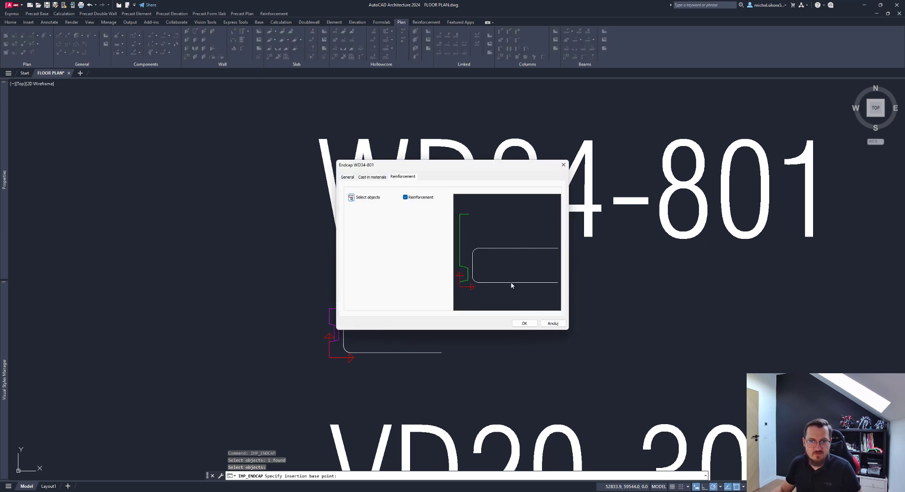
left_click(524, 323)
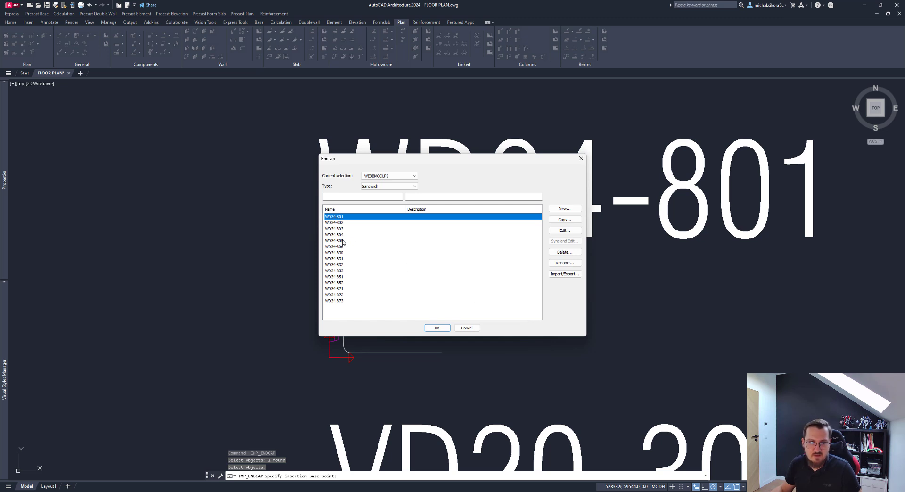
double_click(335, 234)
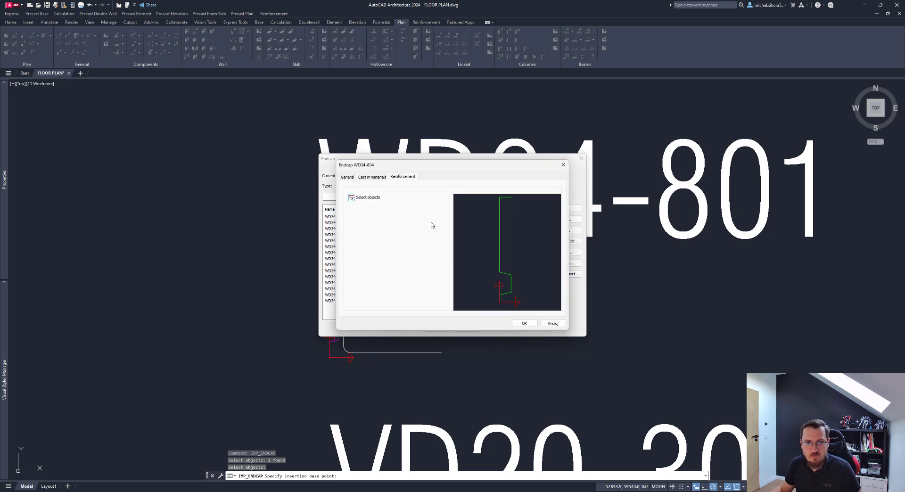
left_click(358, 199)
scroll(378, 200, "down", 3)
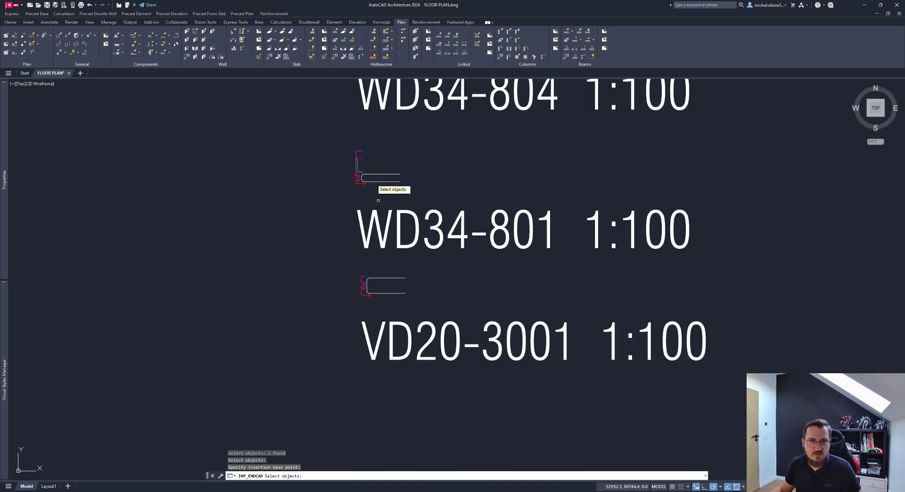
left_click(367, 174)
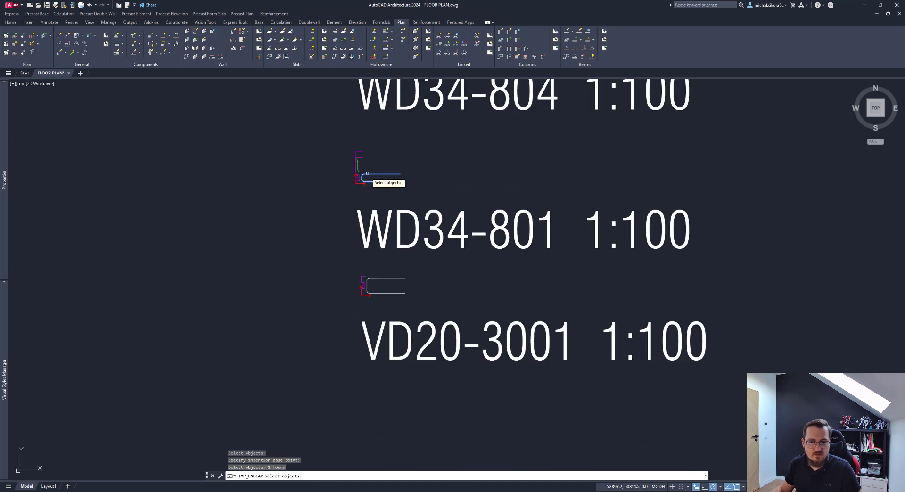
middle_click_drag(367, 174, 336, 263)
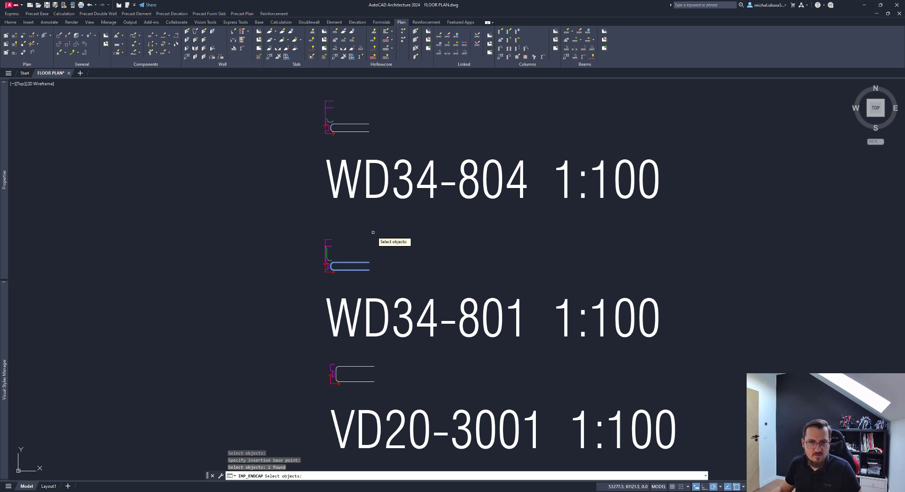
key("Return")
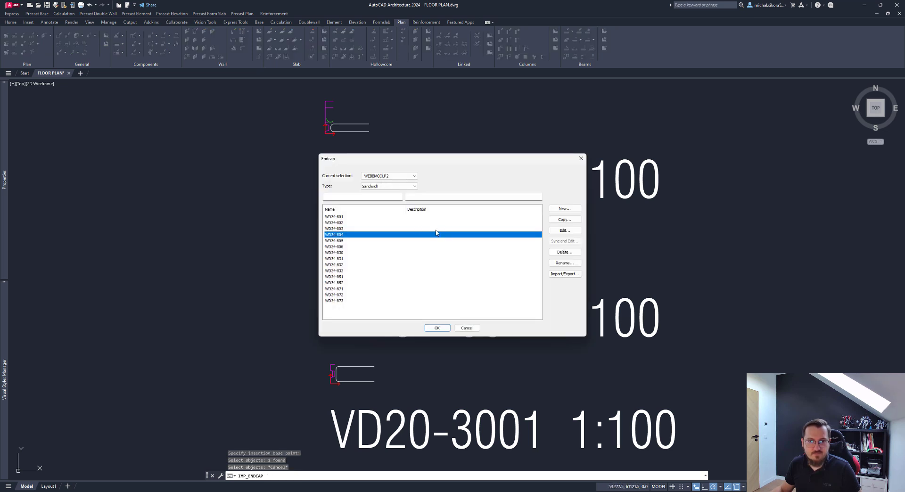
Replace endcap WD34-801's reinforcement with the U-bar above the WD34-801 label, using that symbol's red axis origin as insertion base point
left_click(335, 218)
left_click(565, 230)
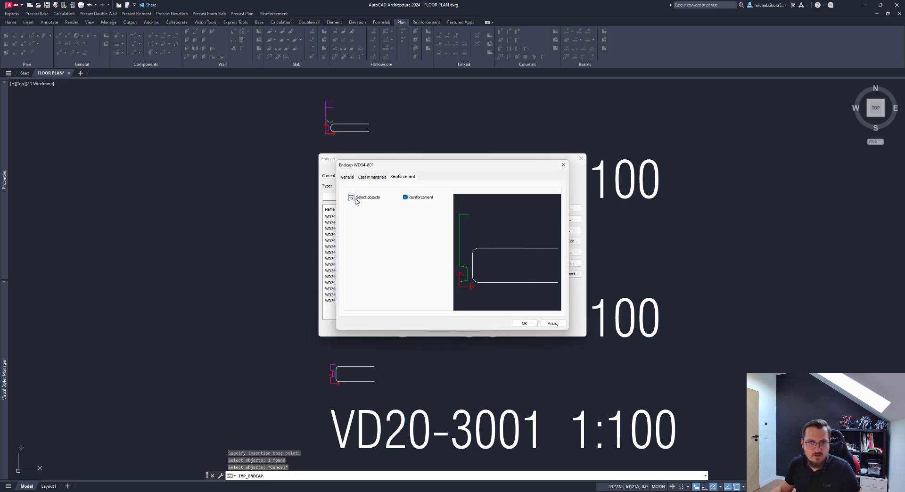
left_click(350, 198)
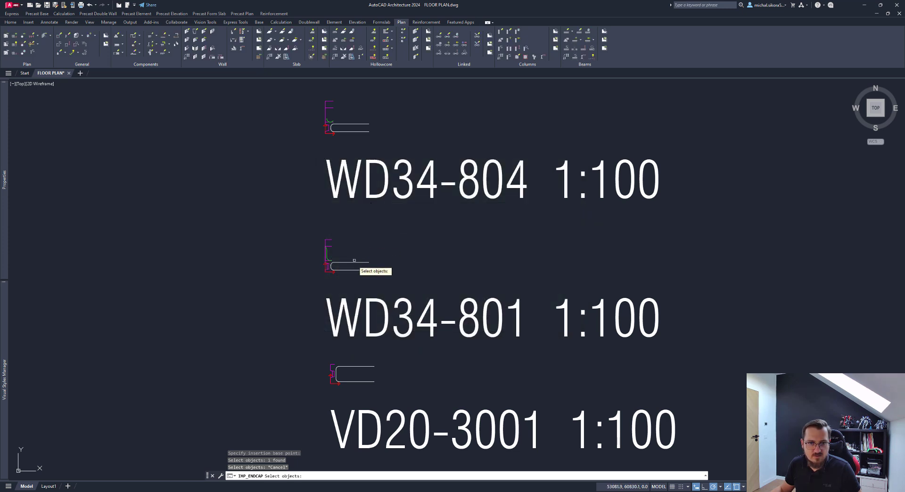
left_click(339, 272)
key("Return")
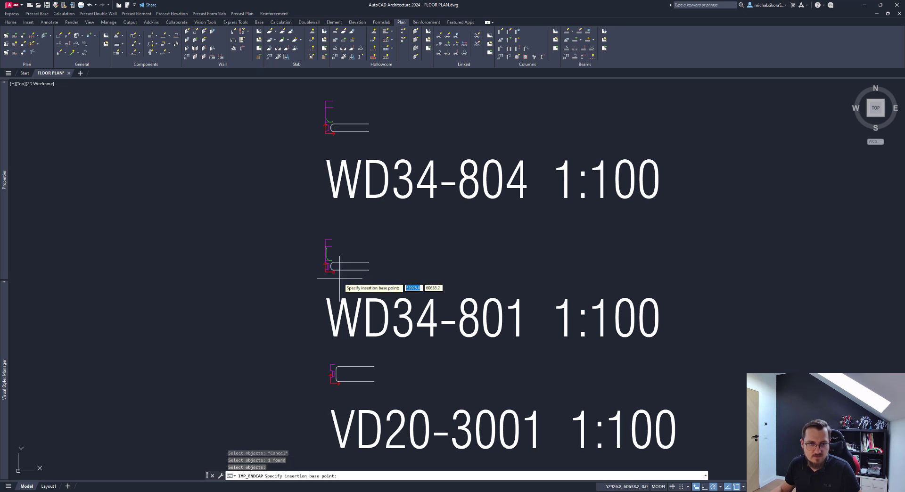
scroll(330, 276, "up", 3)
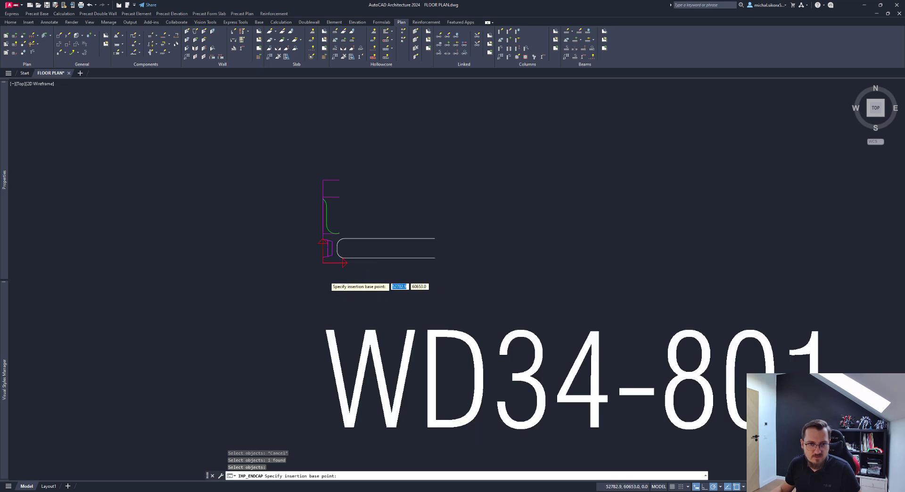
left_click(414, 268)
left_click(523, 325)
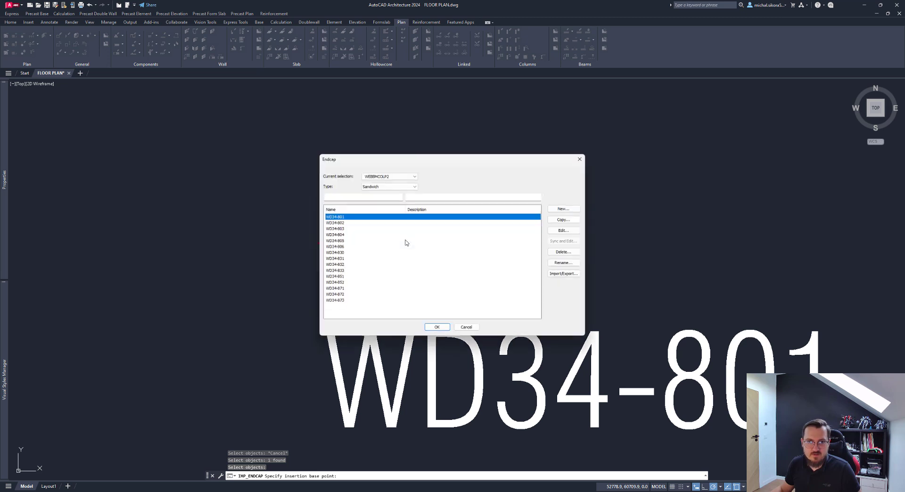
Assign the U-bar above the WD34-804 label as endcap WD34-804's reinforcement, with the insertion base point at that symbol's red axis origin
double_click(344, 234)
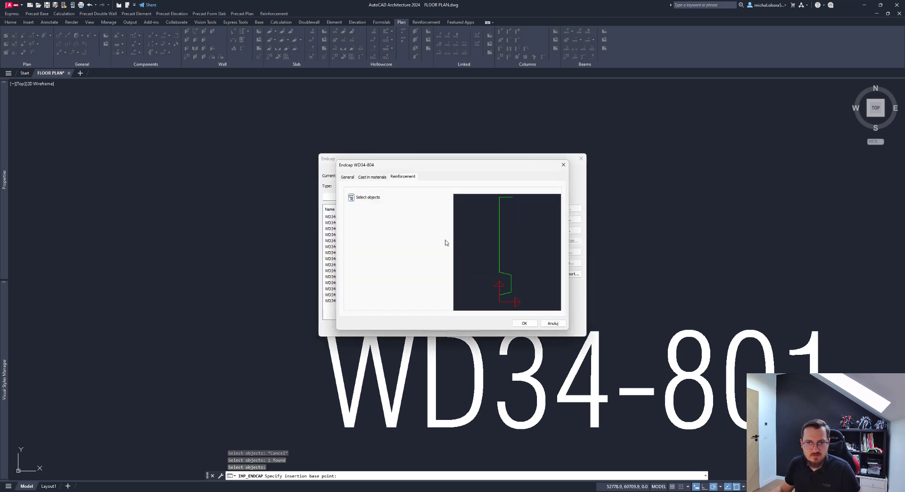
left_click(351, 197)
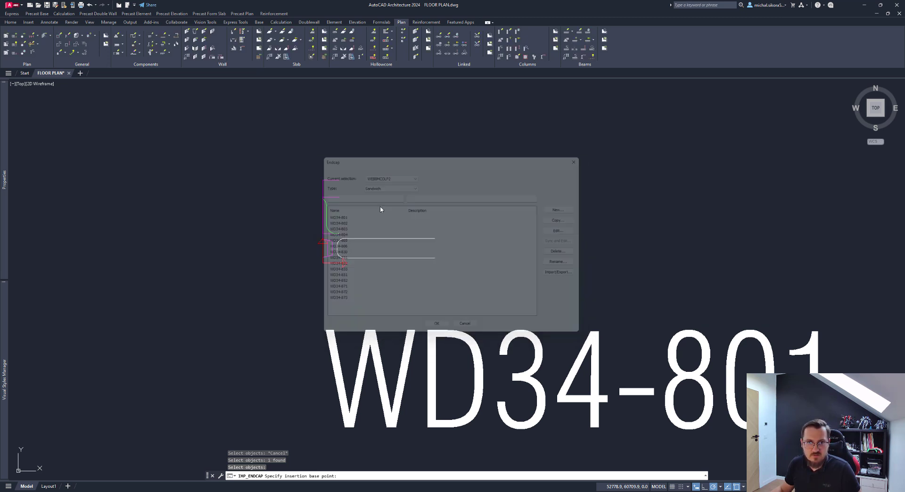
scroll(405, 236, "down", 4)
middle_click_drag(375, 219, 372, 234)
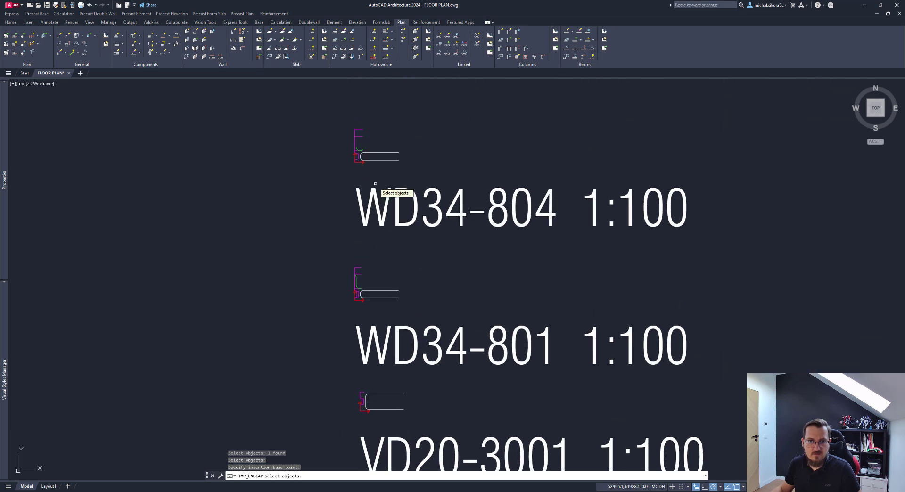
scroll(350, 158, "up", 4)
key("Return")
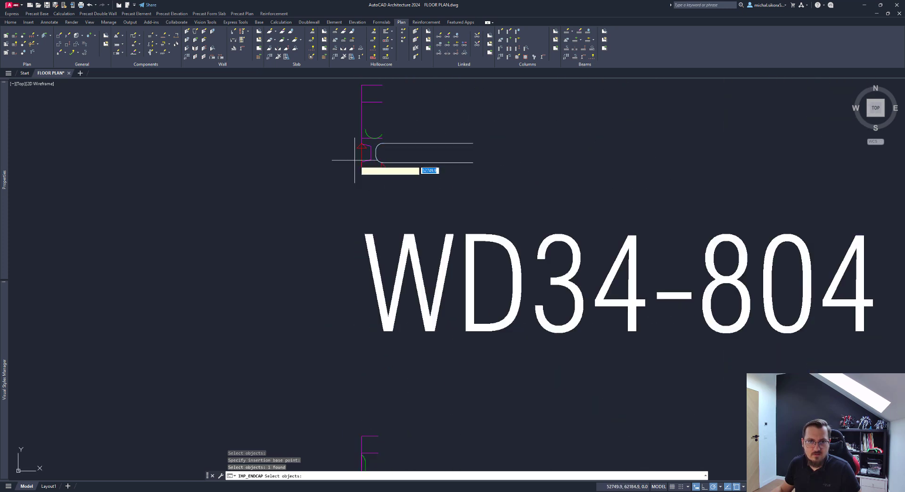
left_click(362, 168)
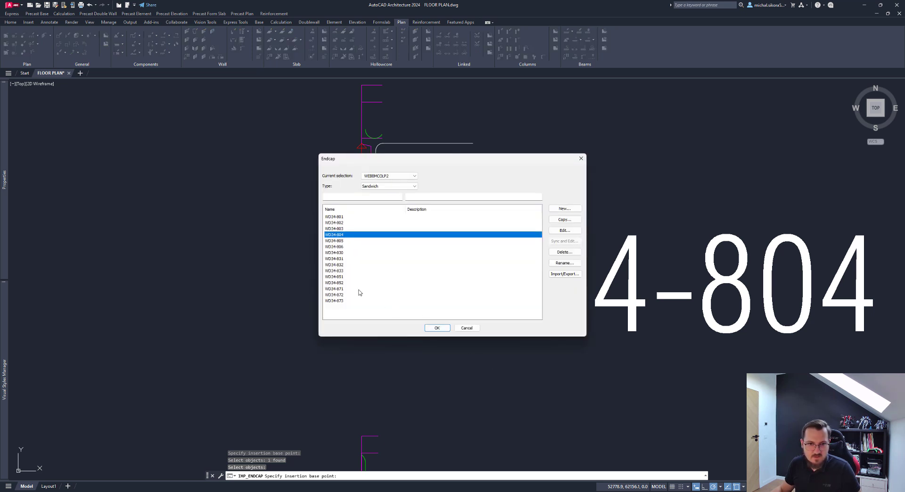
Assign the VD20-3001 U-bar as reinforcement of the Wall-type endcap VD20-3001, based at its symbol's axis origin, and accept the library changes
left_click(390, 186)
left_click(378, 194)
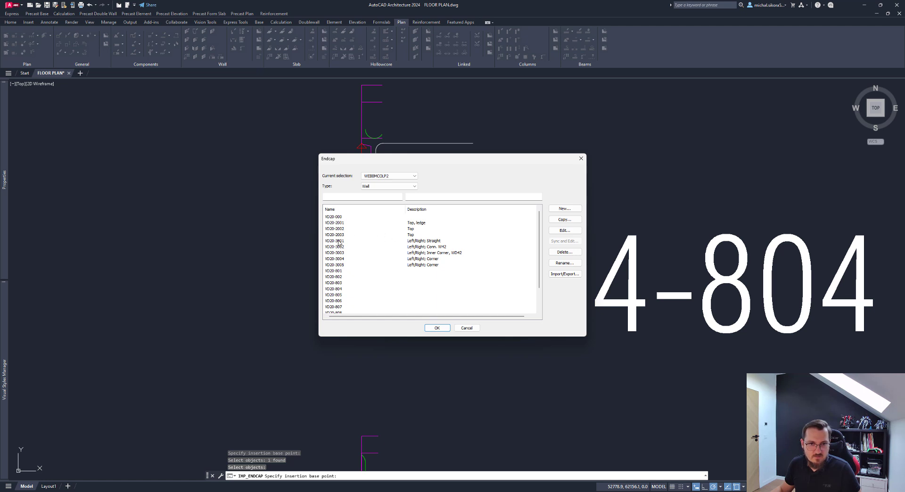
double_click(339, 241)
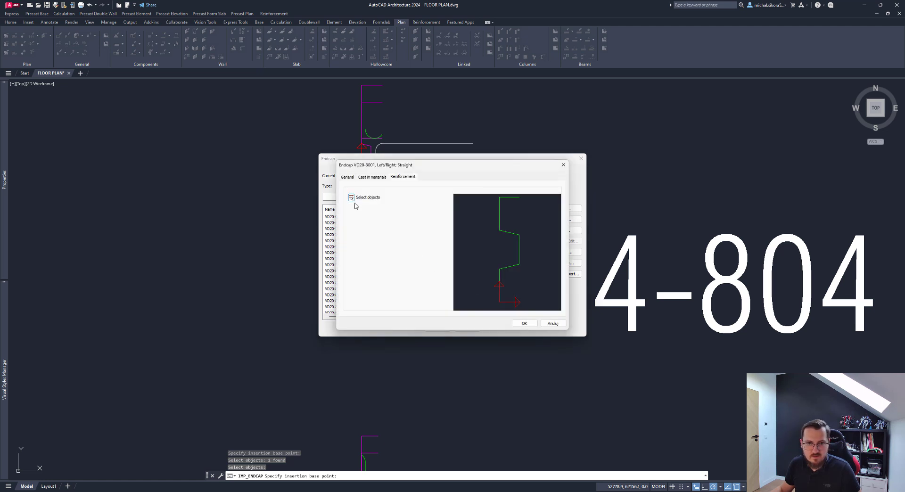
left_click(351, 197)
scroll(450, 307, "down", 4)
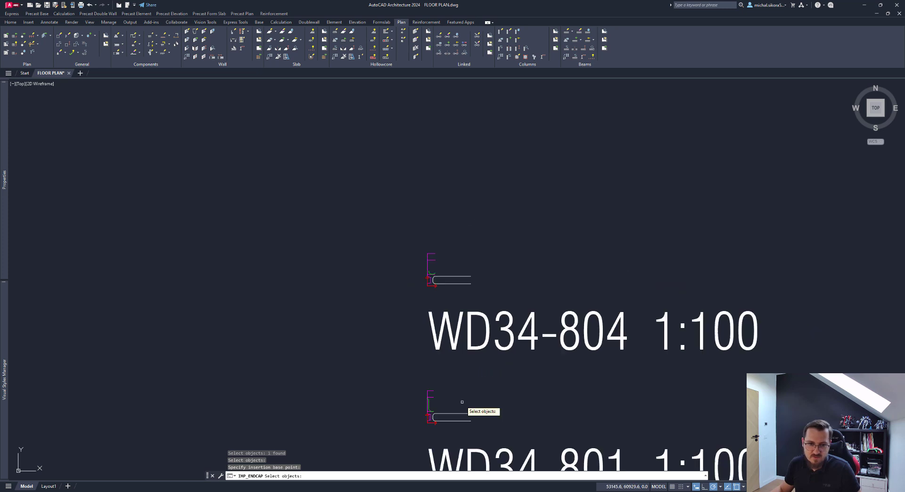
middle_click_drag(462, 402, 434, 263)
scroll(404, 330, "up", 3)
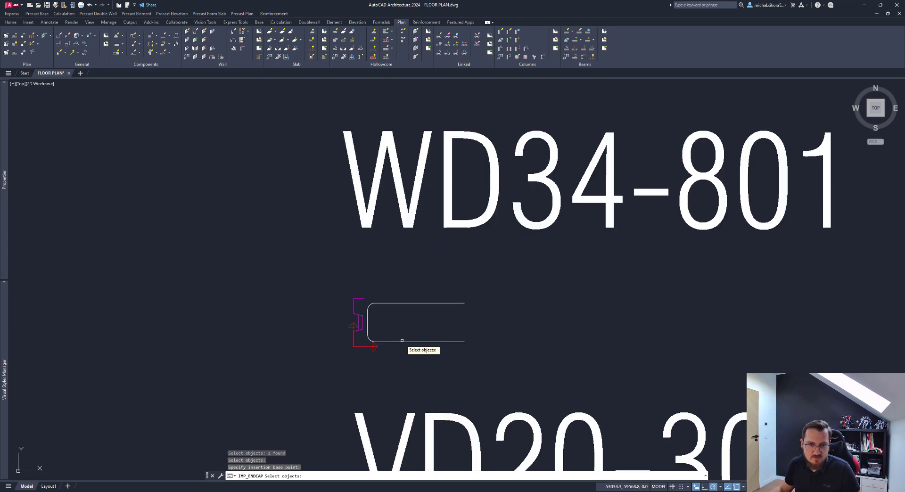
left_click(402, 340)
key("Return")
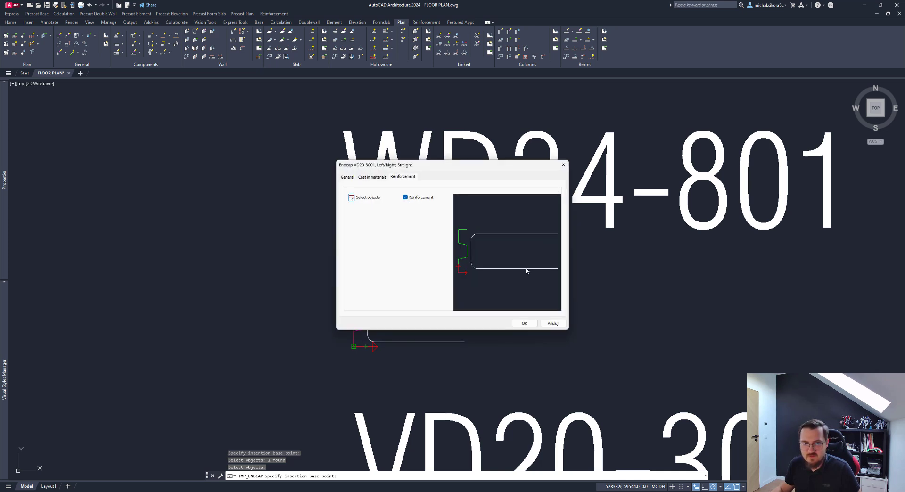
left_click(524, 323)
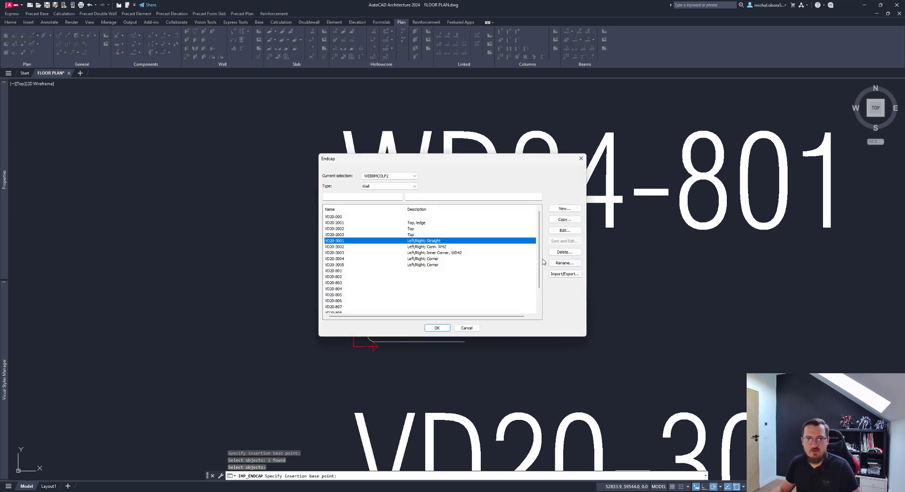
left_click(435, 324)
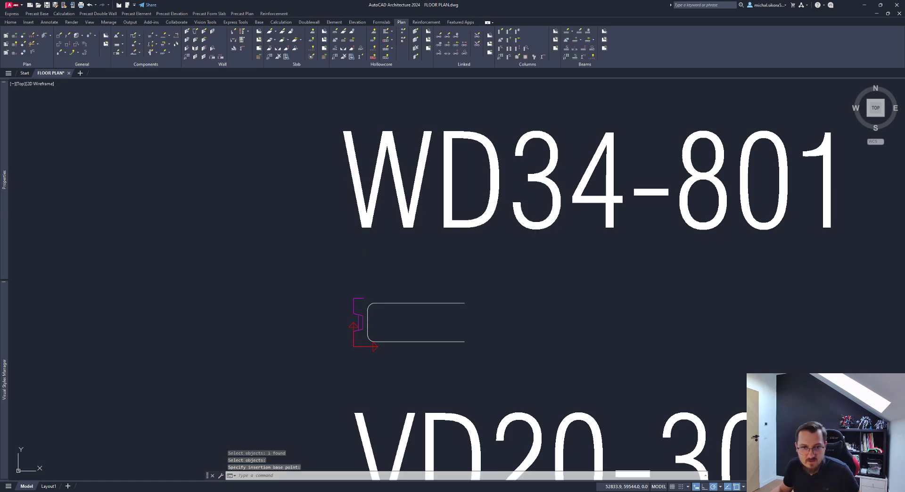
scroll(518, 294, "down", 6)
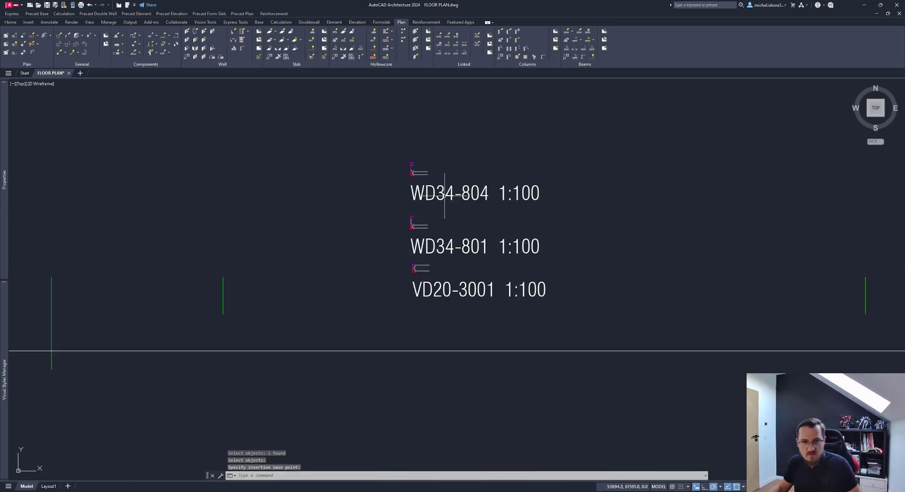
scroll(380, 228, "down", 3)
mouse_move(406, 304)
middle_mouse_down()
mouse_move(411, 262)
mouse_move(438, 258)
middle_mouse_up()
scroll(484, 155, "up", 4)
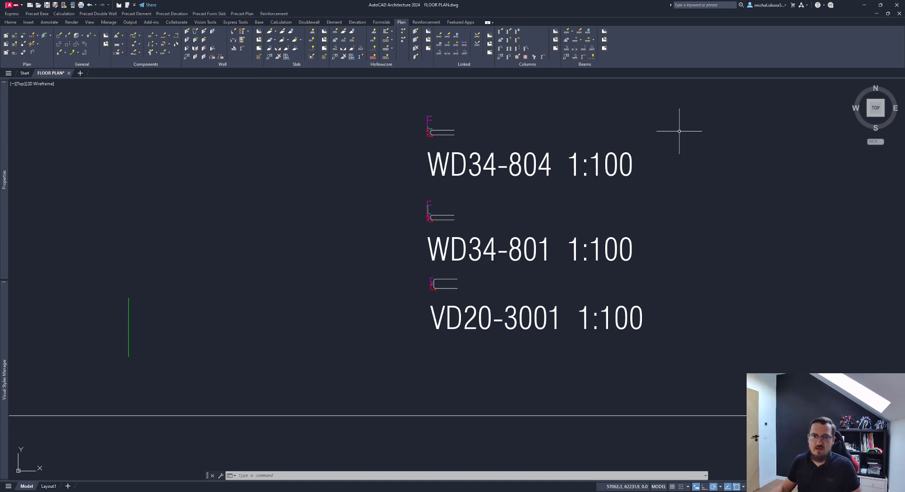
left_click(679, 115)
left_click(371, 322)
key("Escape")
scroll(309, 284, "down", 4)
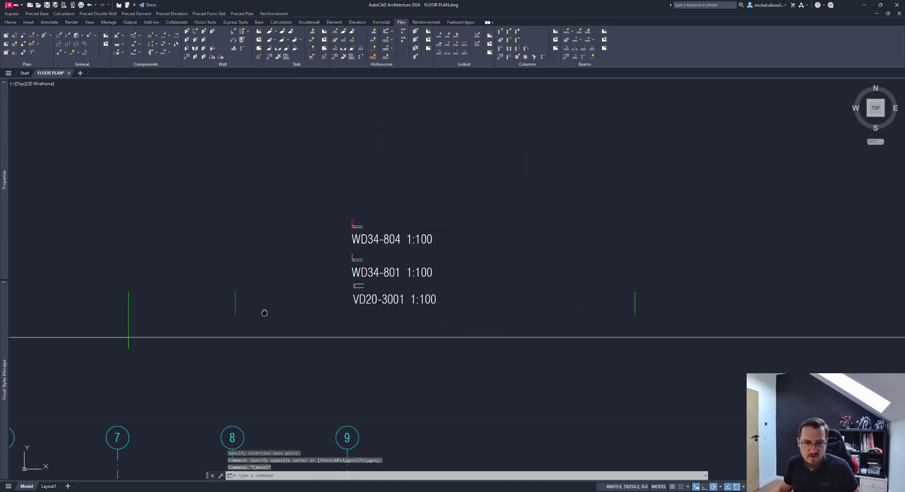
middle_click_drag(309, 284, 418, 207)
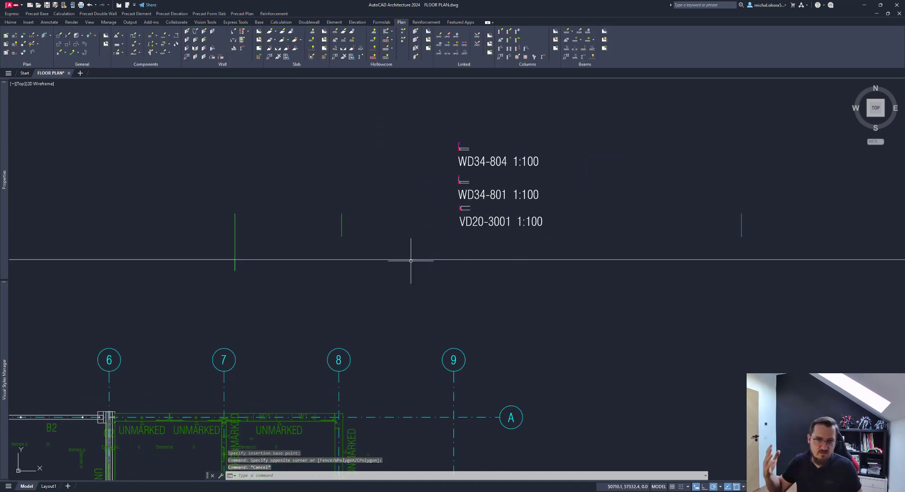
middle_click_drag(398, 306, 649, 164)
middle_click_drag(600, 303, 560, 208)
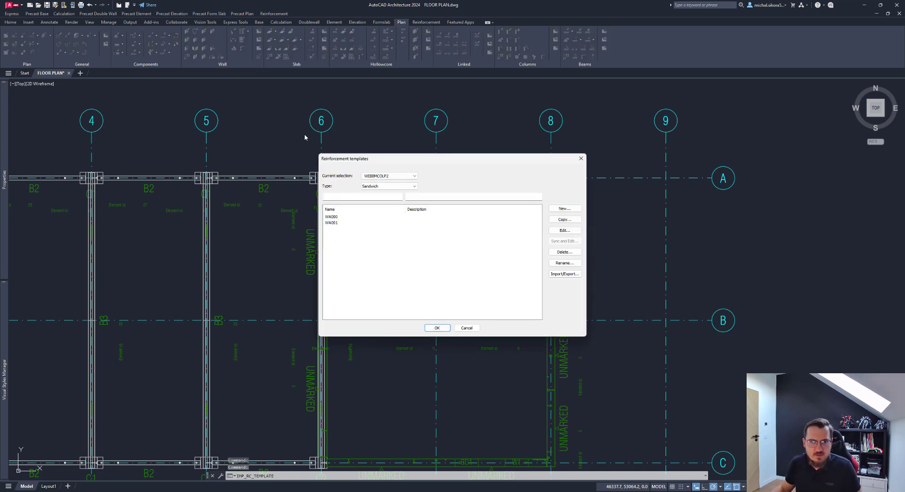
Open the Sandwich reinforcement template WA000 at its edge reinforcement settings and go through the four endcap stirrup spacings
left_click(334, 216)
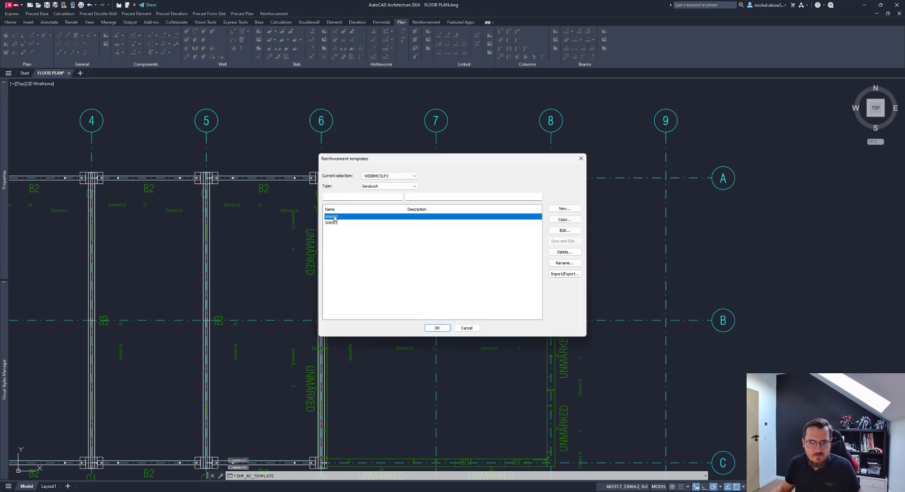
double_click(334, 217)
left_click(371, 160)
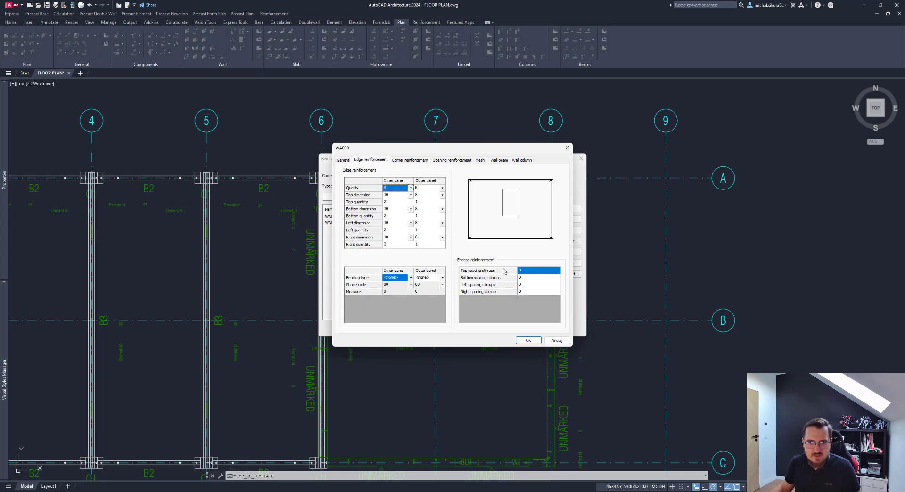
left_click(532, 271)
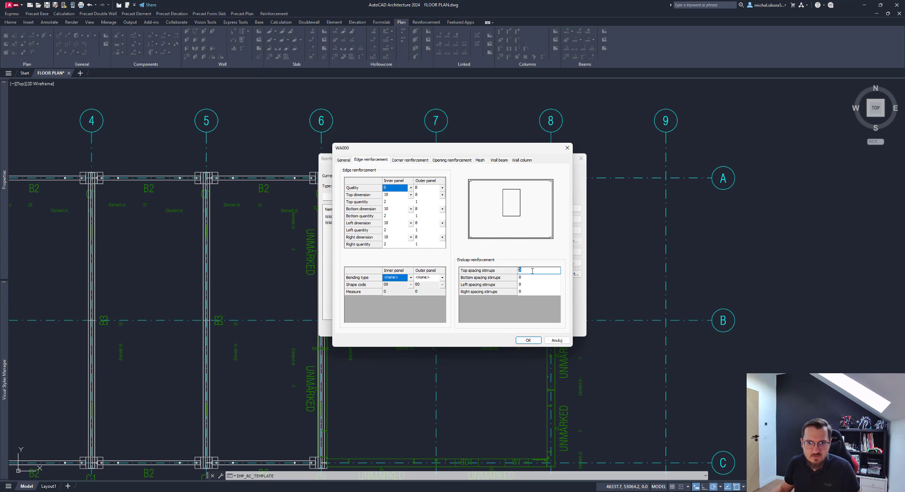
left_click(530, 279)
left_click(529, 286)
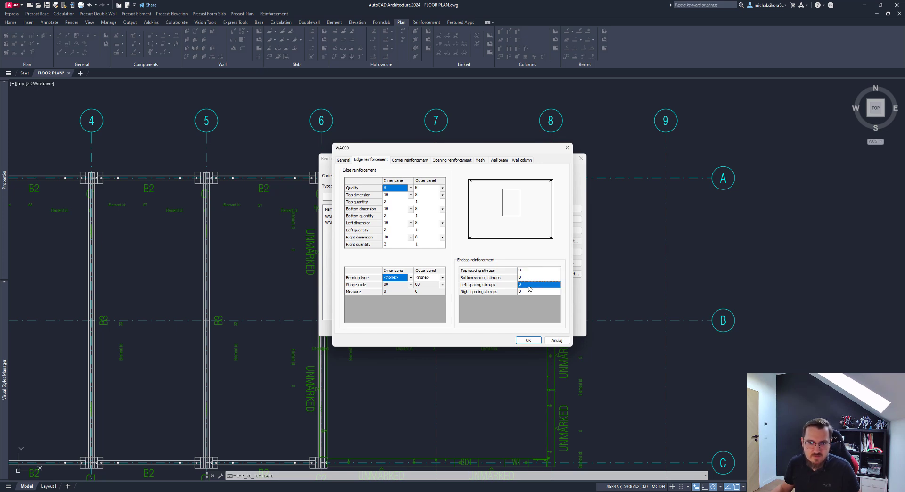
left_click(529, 293)
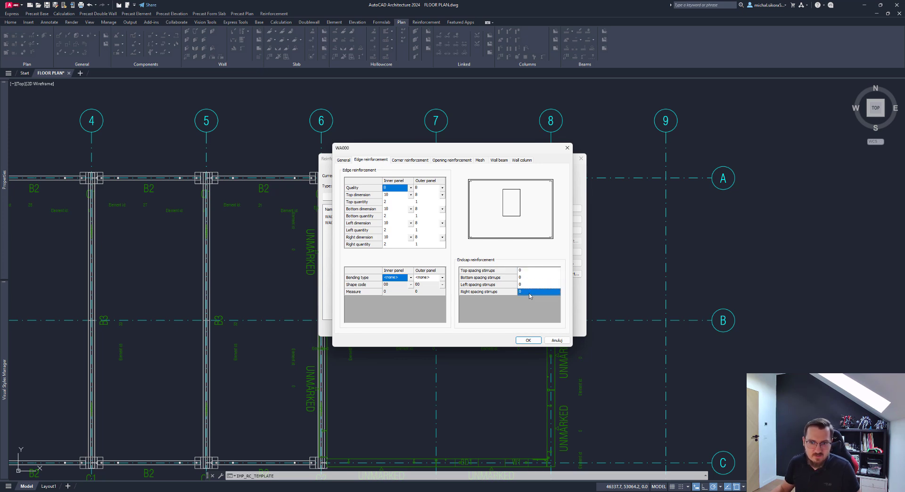
Set the top and bottom endcap stirrup spacings of template WA000 to 50
left_click(528, 271)
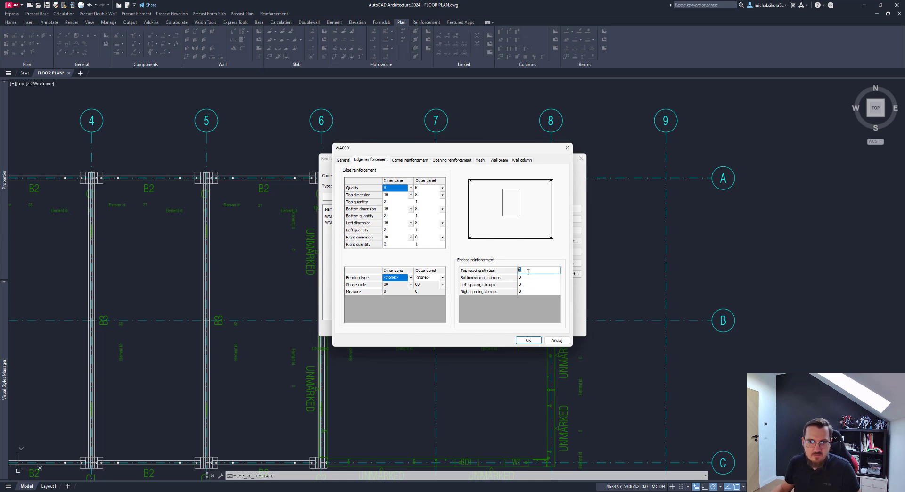
type("50")
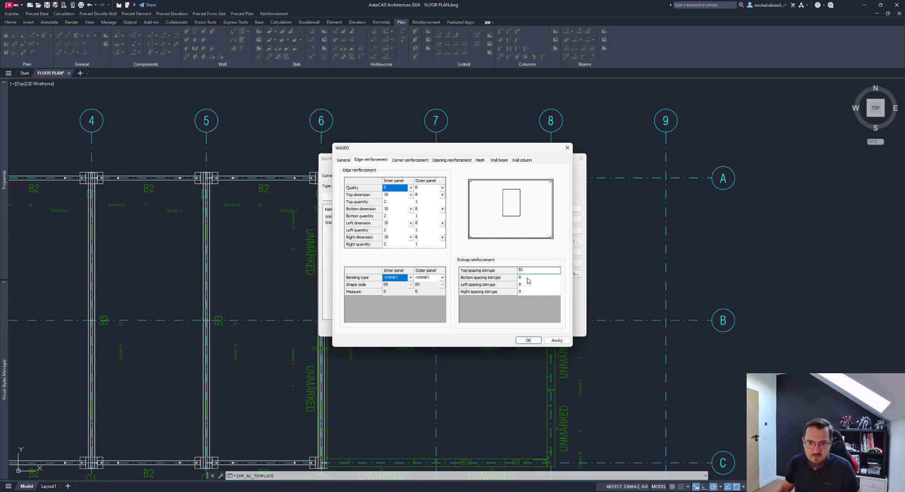
left_click(528, 278)
left_click(525, 291)
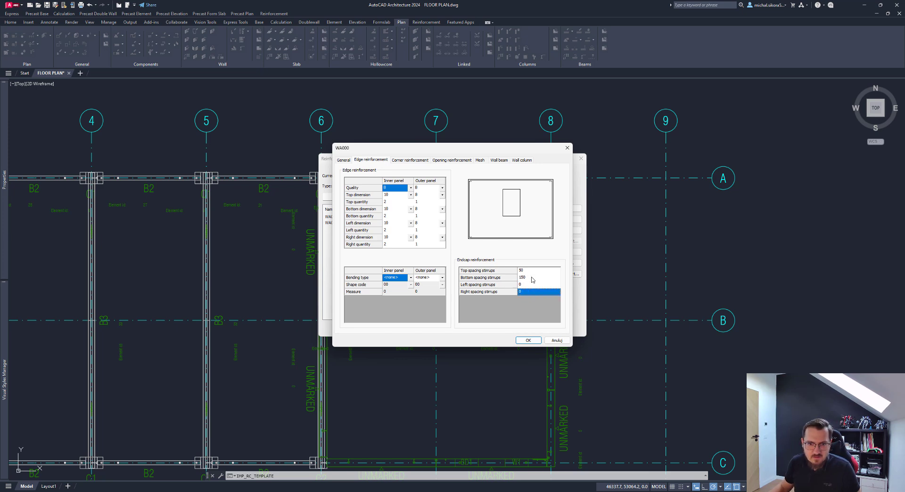
left_click(533, 278)
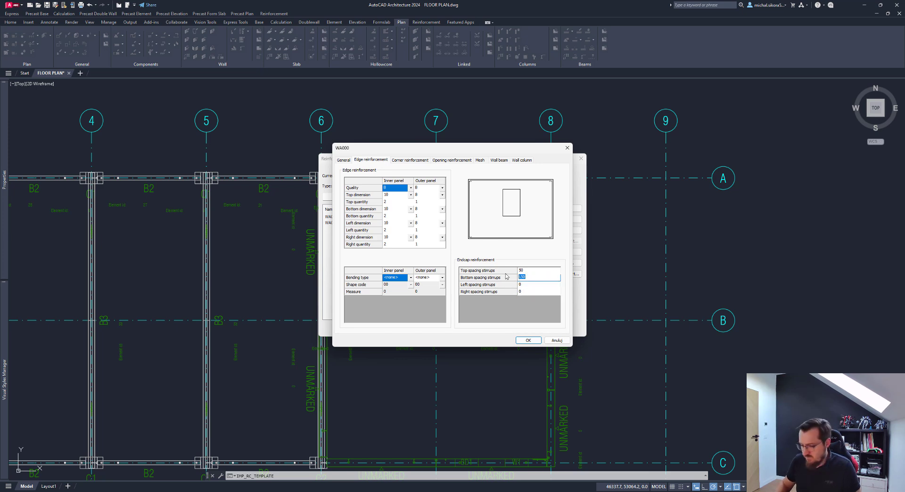
Set the left and right endcap stirrup spacings of template WA000 to 150
left_click(532, 285)
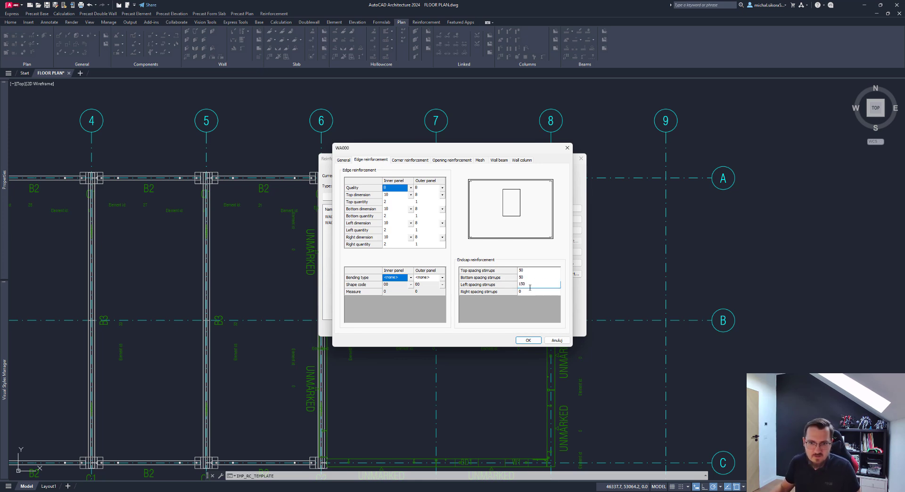
left_click(531, 291)
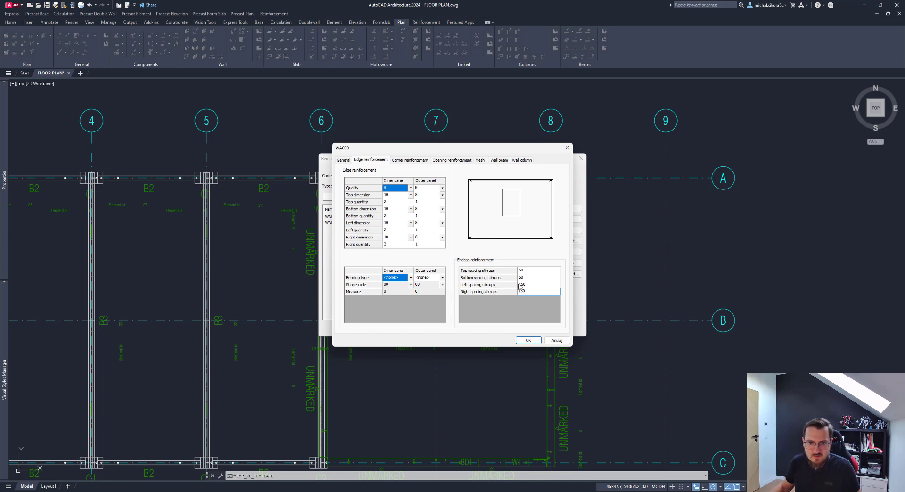
left_click(522, 278)
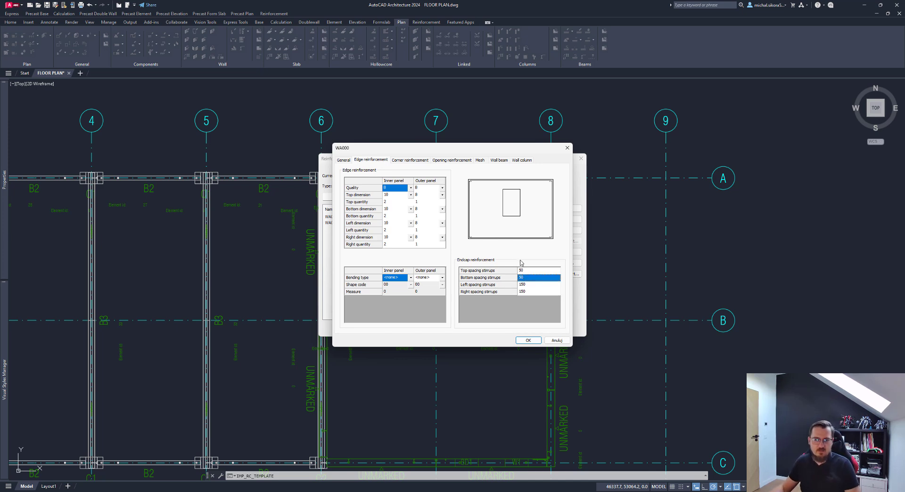
left_click(530, 271)
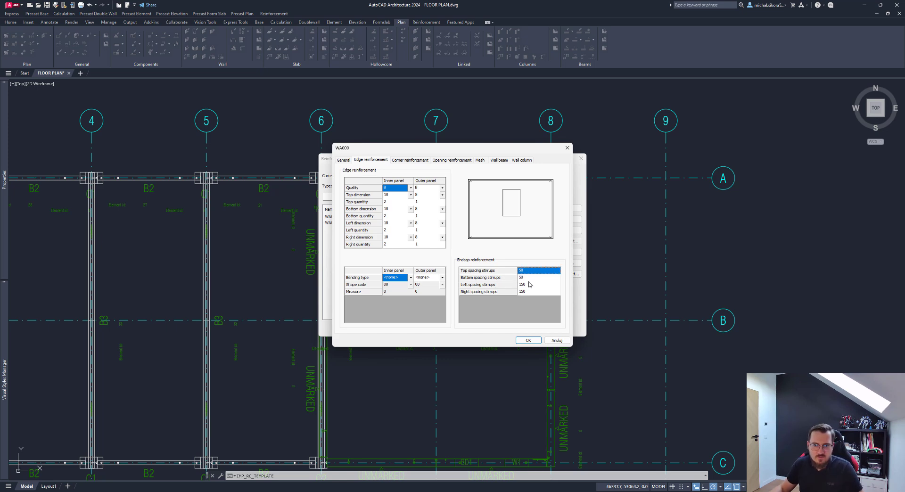
Set WA000's left and right endcap stirrup spacings to 200 and accept the reinforcement template changes
left_click(528, 285)
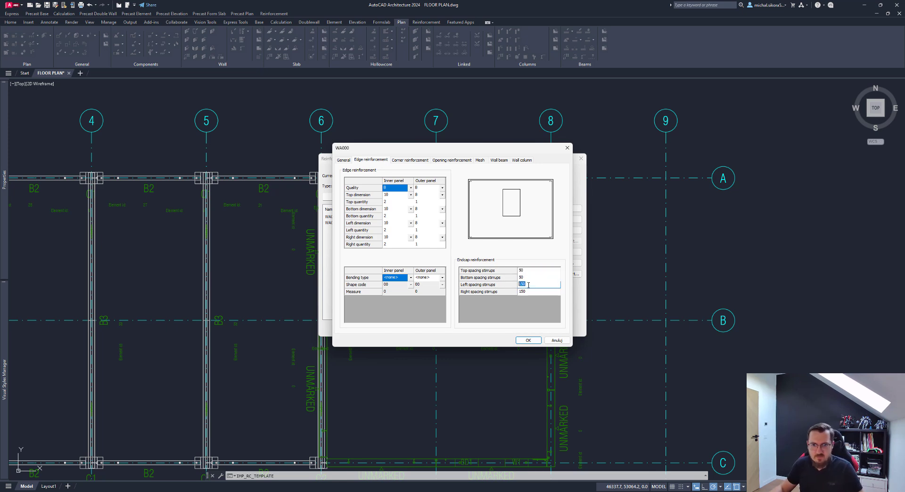
type("200")
left_click(528, 292)
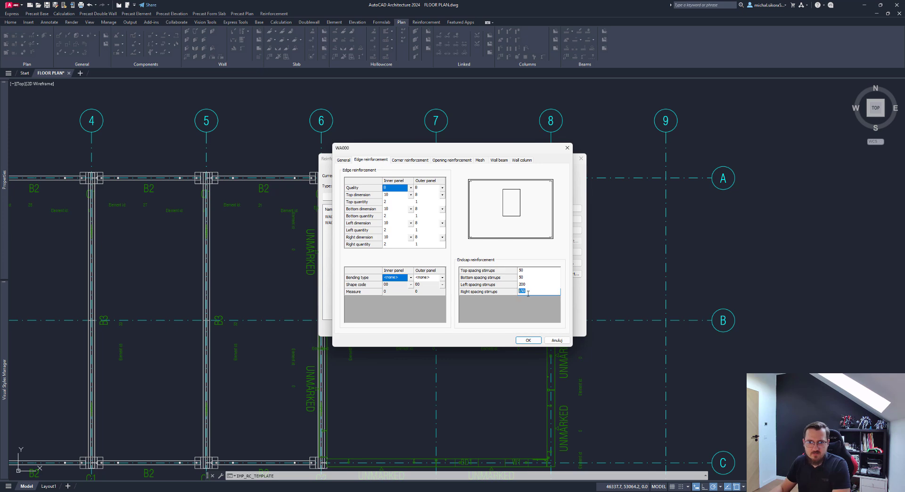
type("200")
left_click(532, 286)
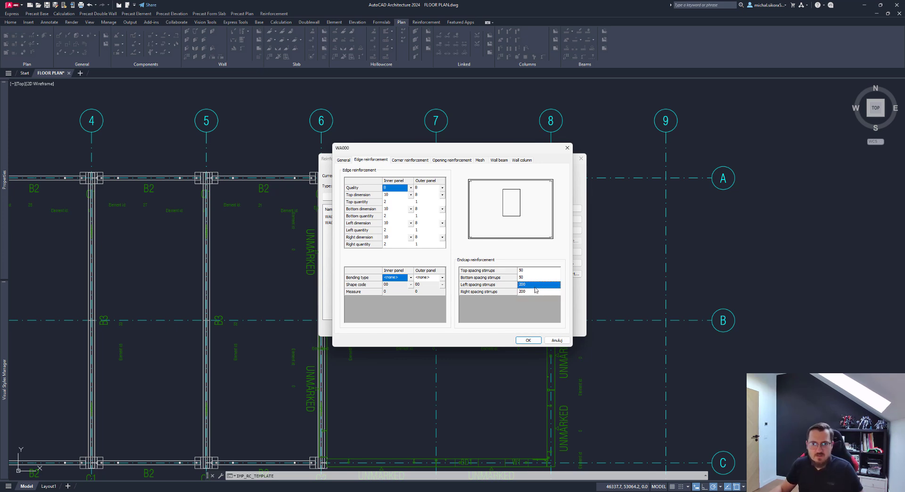
left_click(528, 340)
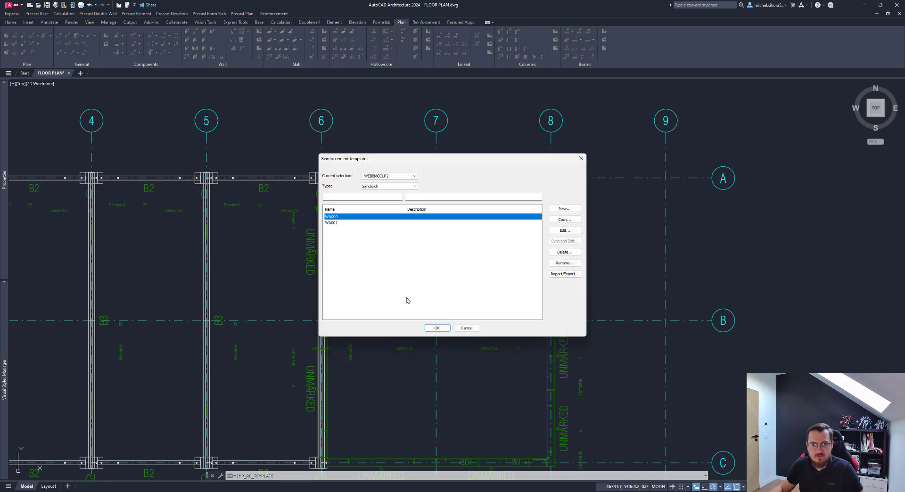
left_click(438, 330)
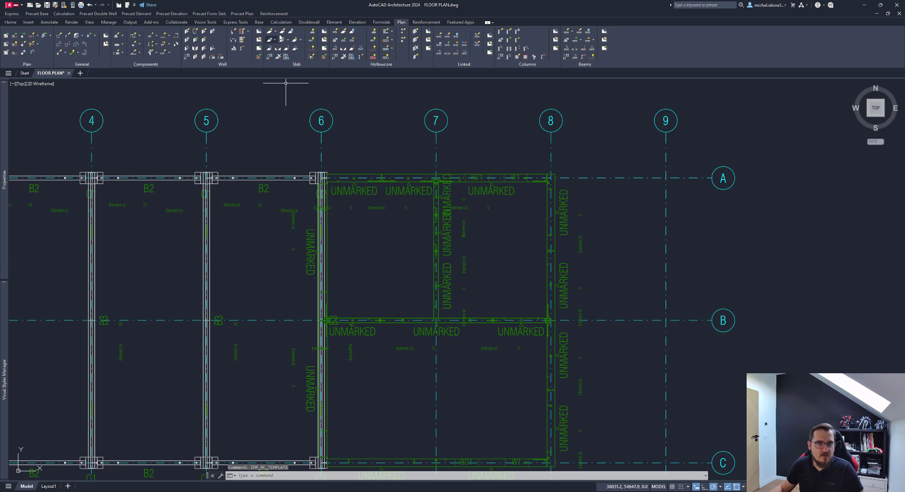
Check which reinforcement template is assigned to the wall on axis A between axes 6 and 7, adjoining axis 7
left_click(204, 32)
left_click(403, 194)
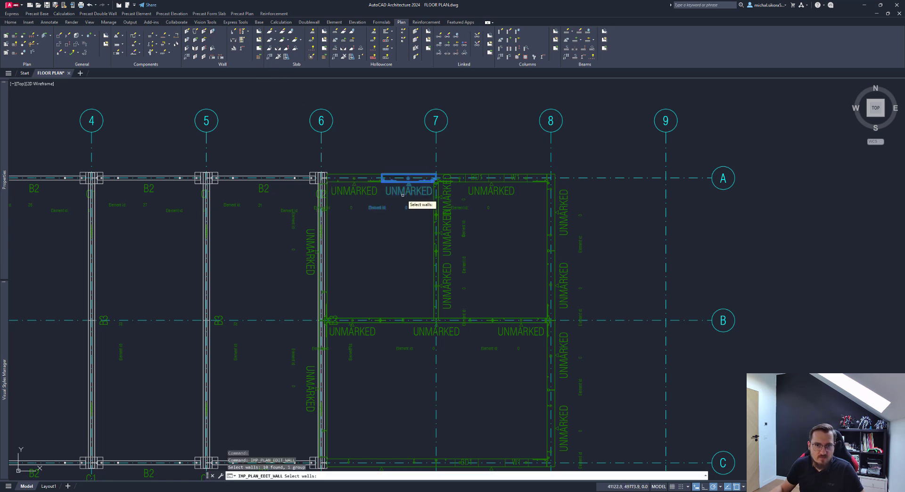
right_click(402, 195)
left_click(422, 218)
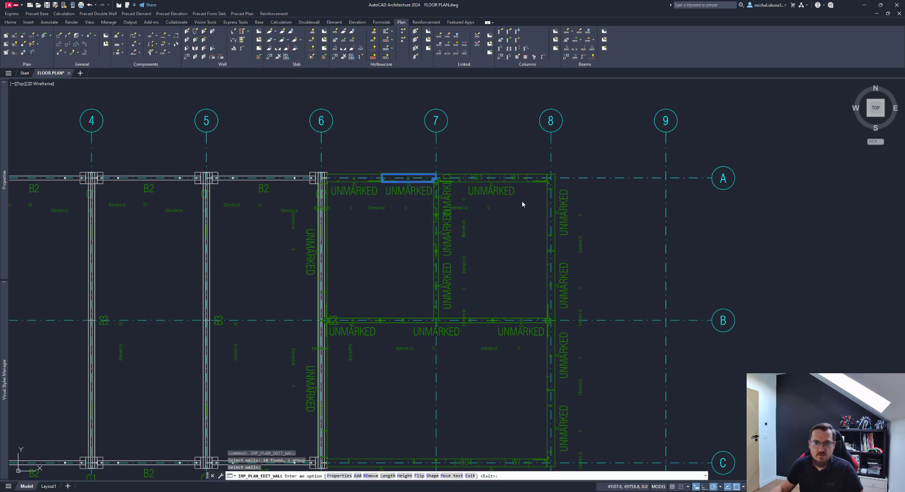
left_click(326, 163)
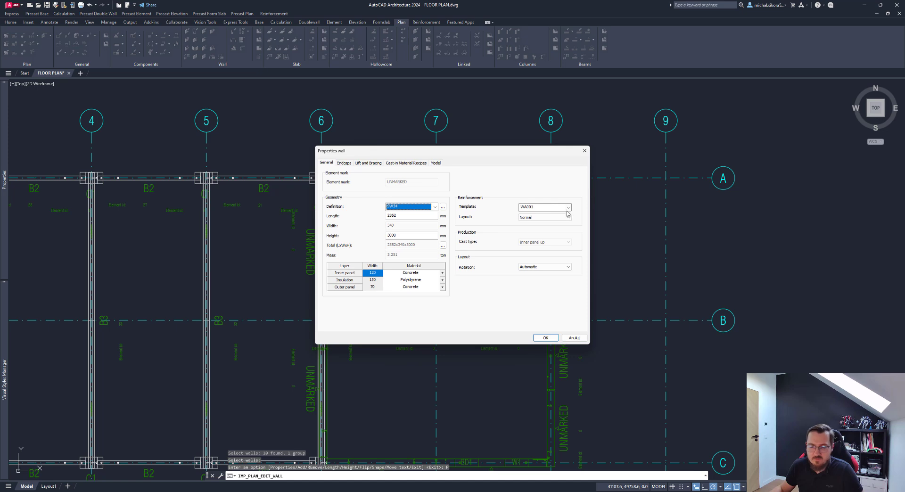
left_click(537, 208)
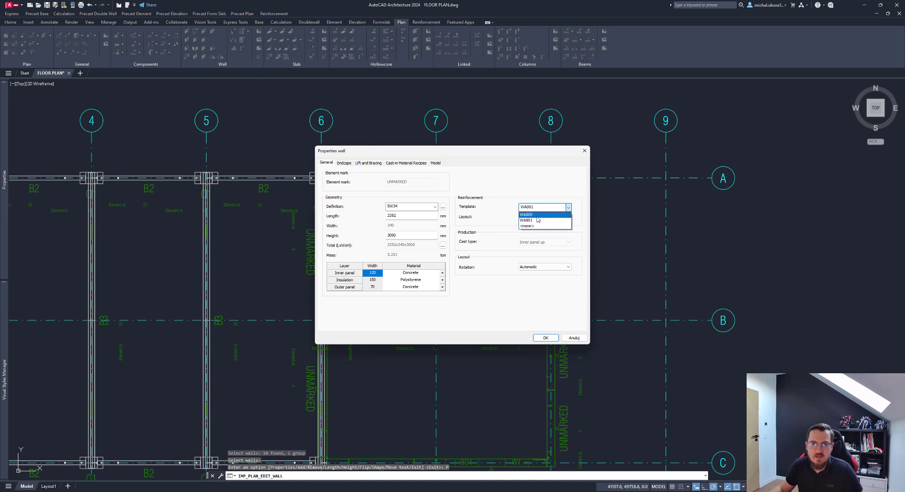
left_click(534, 220)
key("Return")
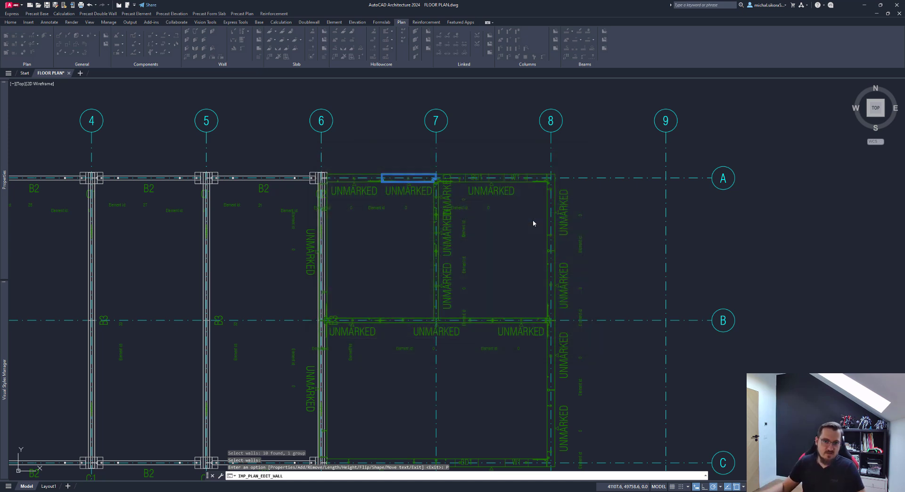
right_click(541, 224)
key("Escape")
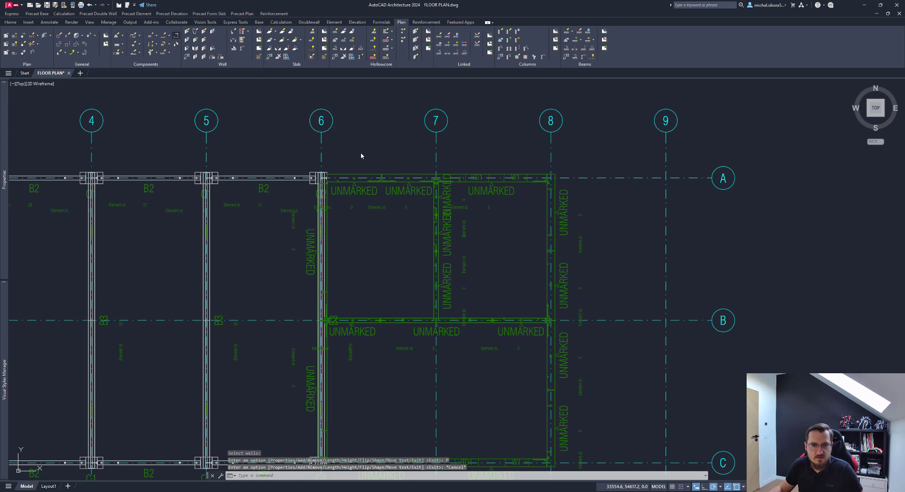
Set the left and right endcap stirrup spacings of Sandwich template WA001 to 200 and accept the template changes
double_click(331, 223)
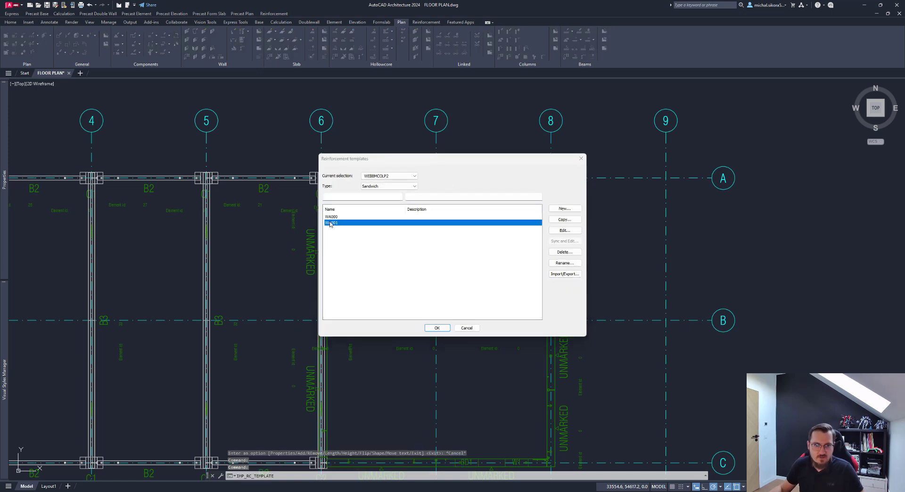
left_click(370, 159)
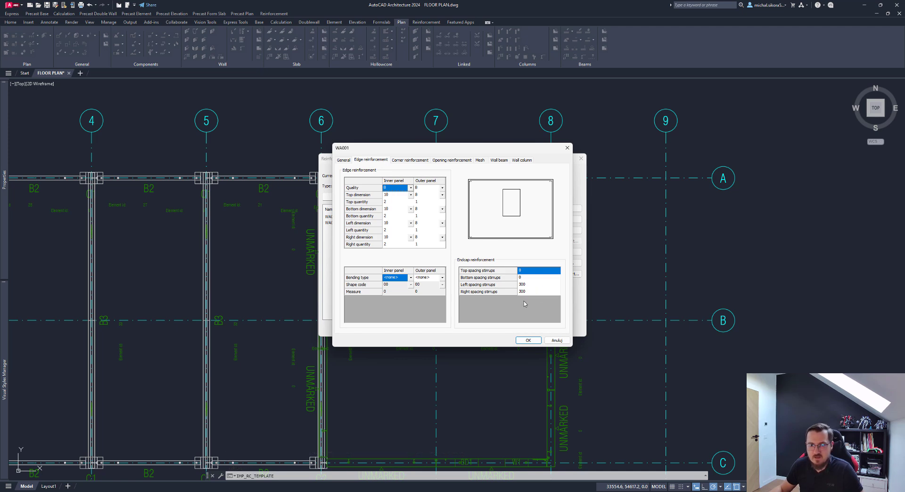
left_click(528, 285)
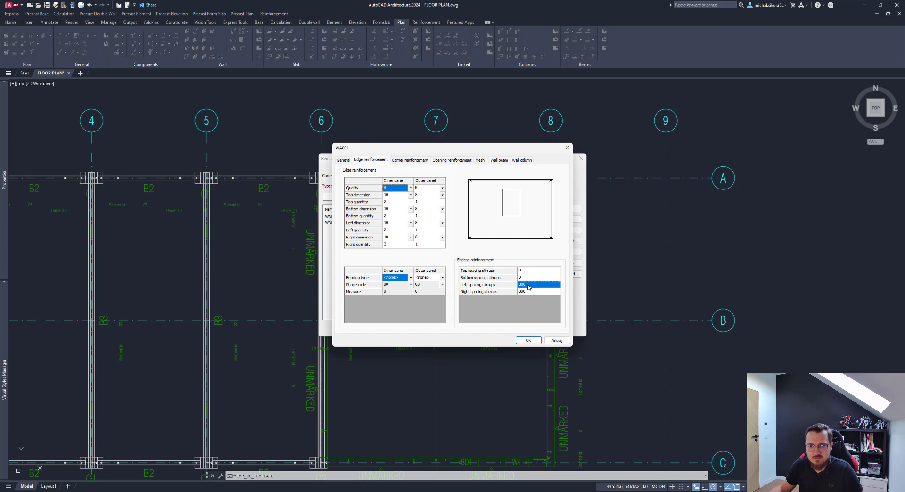
left_click(531, 285)
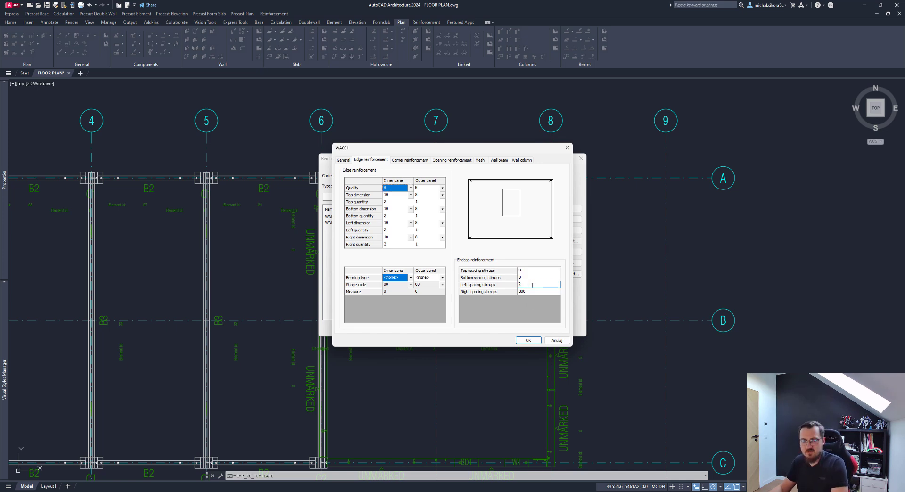
left_click(529, 293)
left_click(531, 292)
type("2")
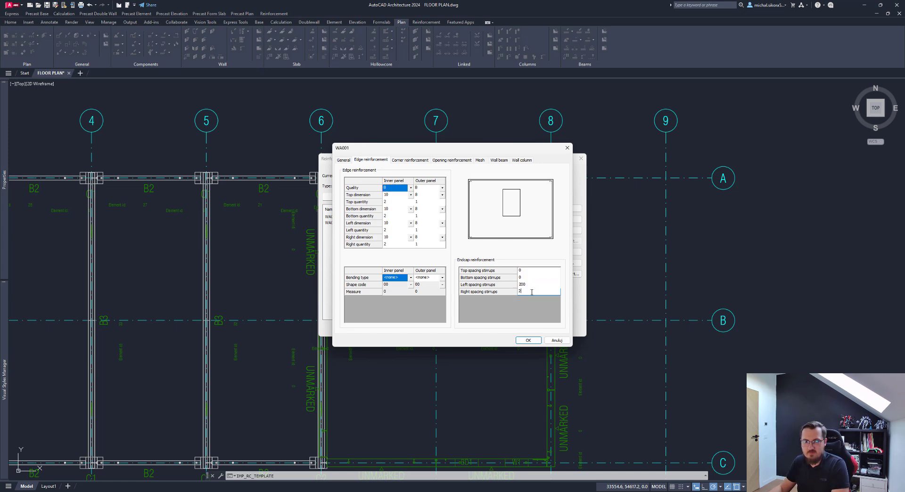
left_click(529, 340)
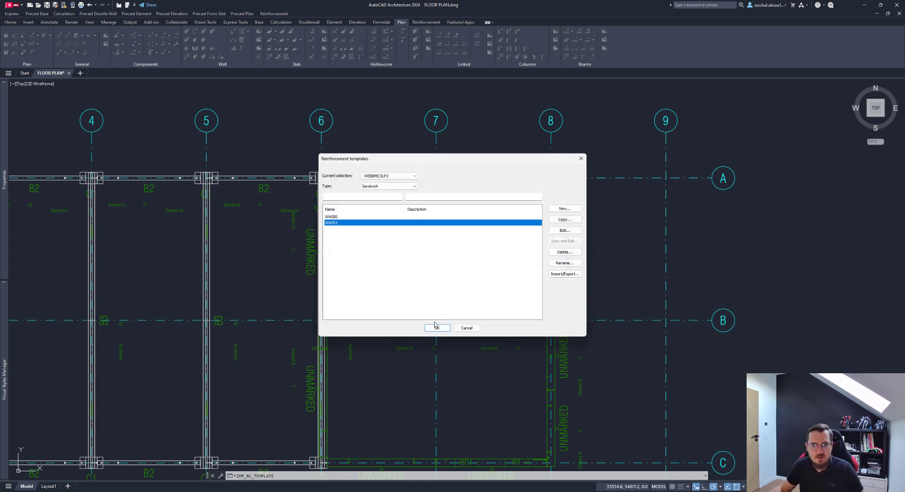
left_click(476, 290)
key("Return")
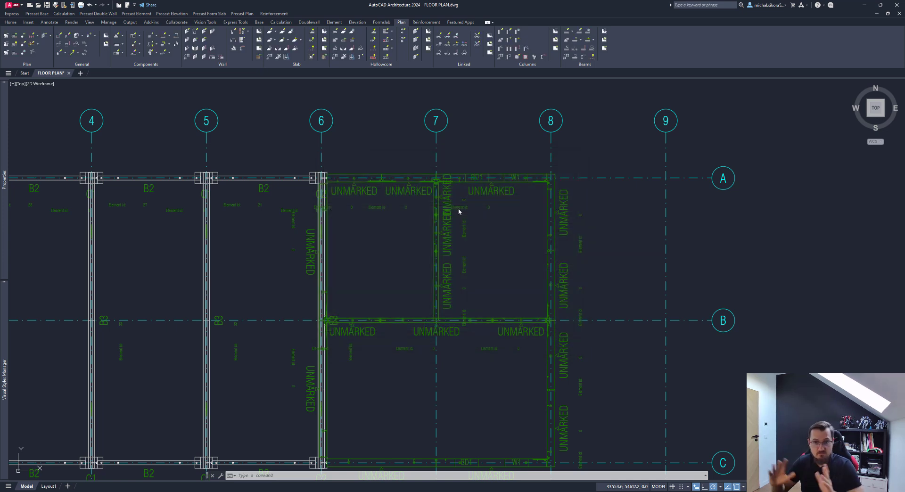
middle_click_drag(553, 202, 517, 206)
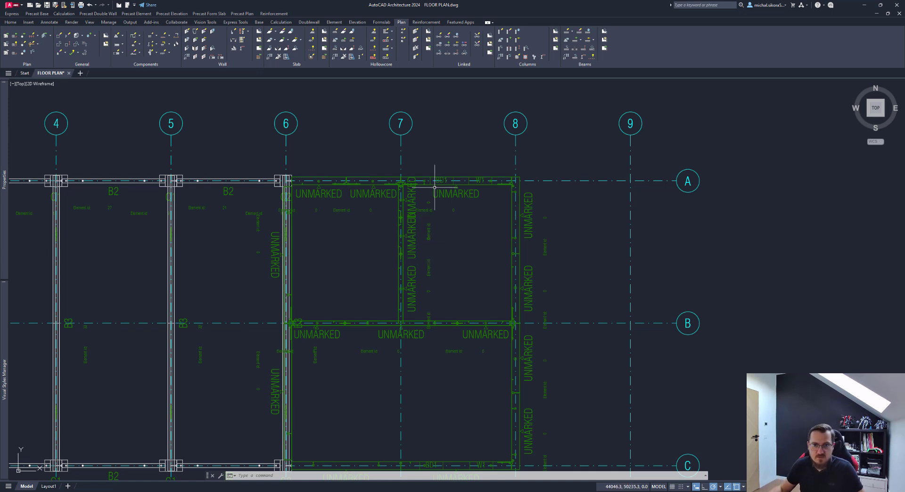
Review the unmarked walls between axes 6 and 8 from axis A to axis C, including the sandwich wall next to column C2
middle_click_drag(478, 367, 476, 314)
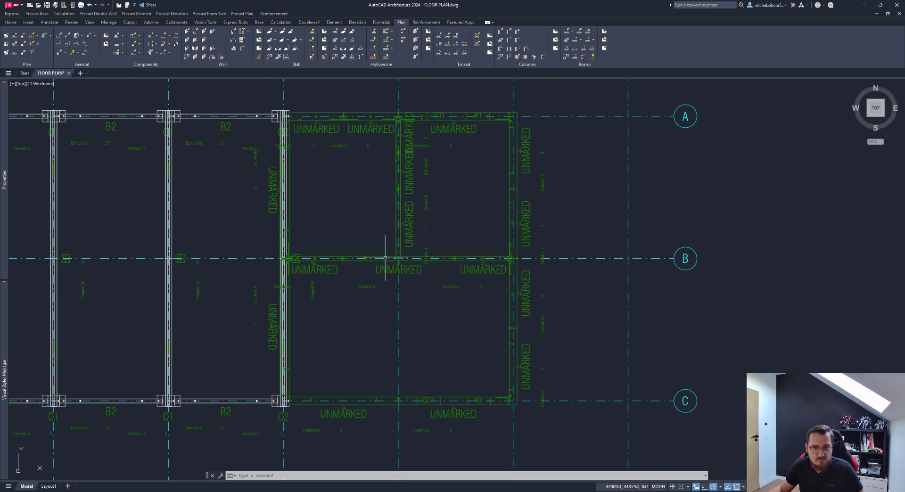
scroll(331, 115, "up", 4)
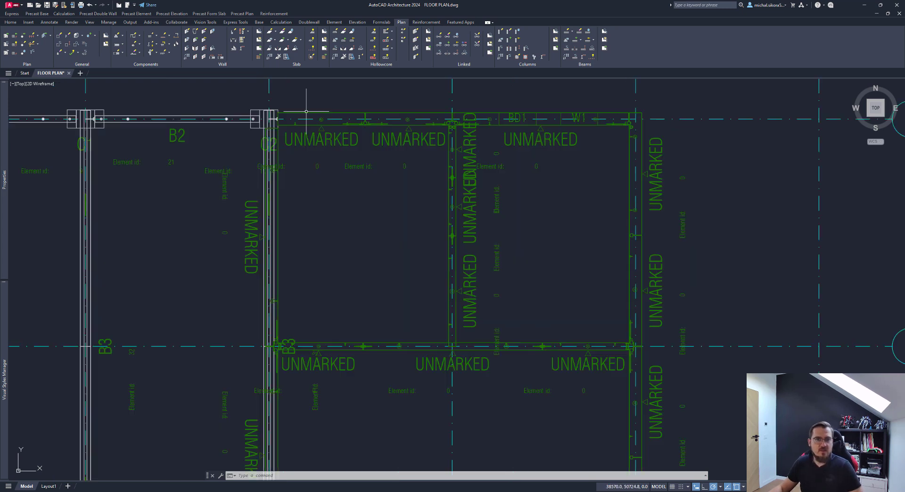
scroll(420, 242, "down", 4)
mouse_move(454, 302)
middle_mouse_down()
mouse_move(437, 246)
mouse_move(438, 258)
middle_mouse_up()
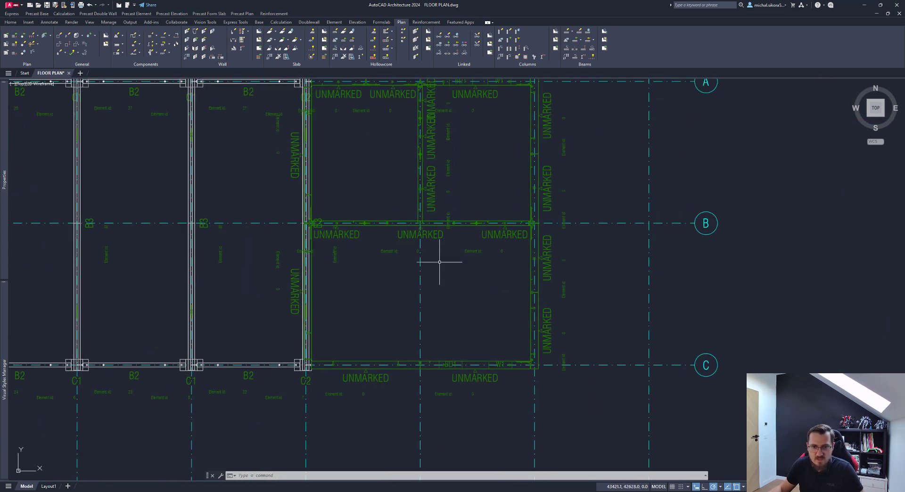
scroll(369, 364, "up", 2)
mouse_move(370, 359)
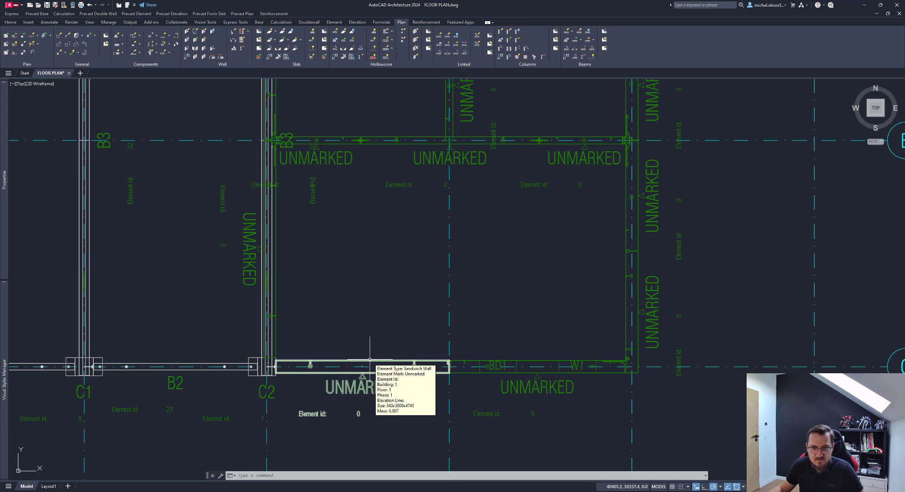
middle_click_drag(480, 210, 492, 234)
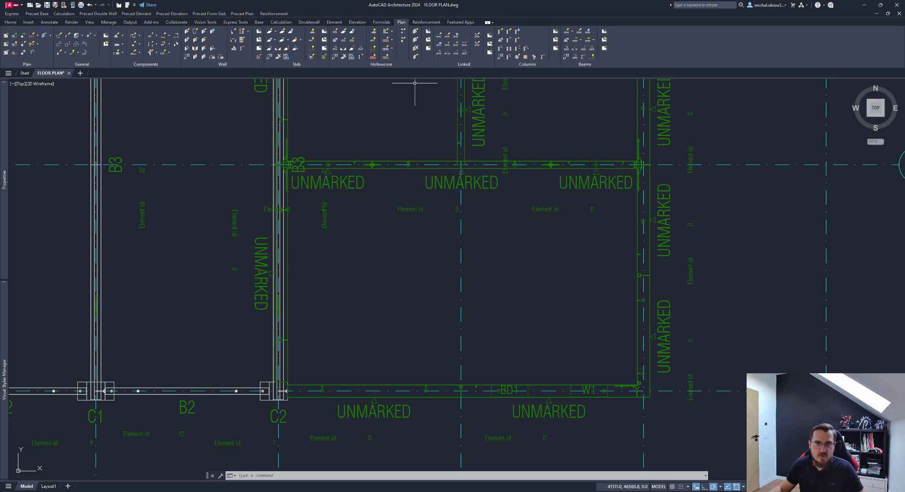
left_click(134, 54)
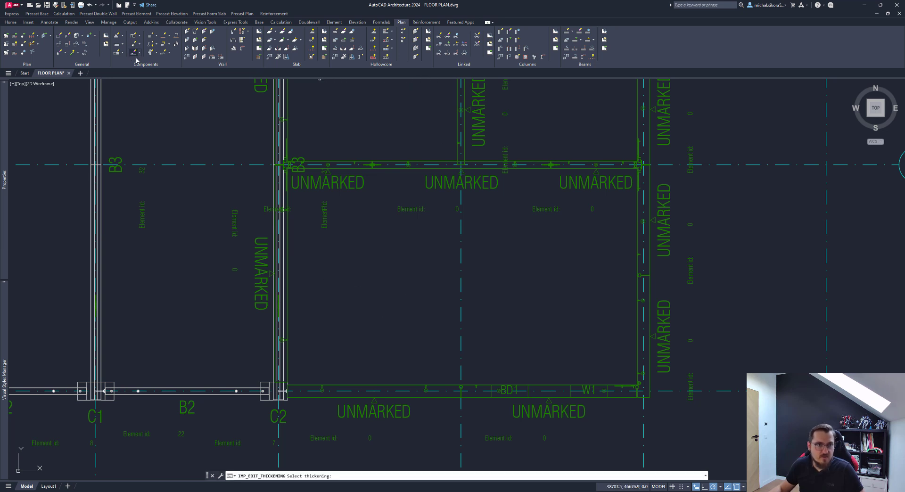
key("Escape")
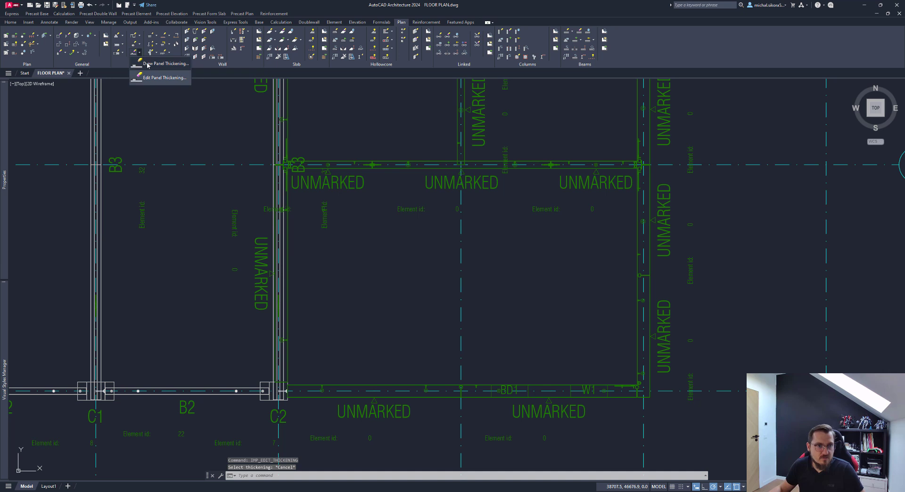
left_click(134, 44)
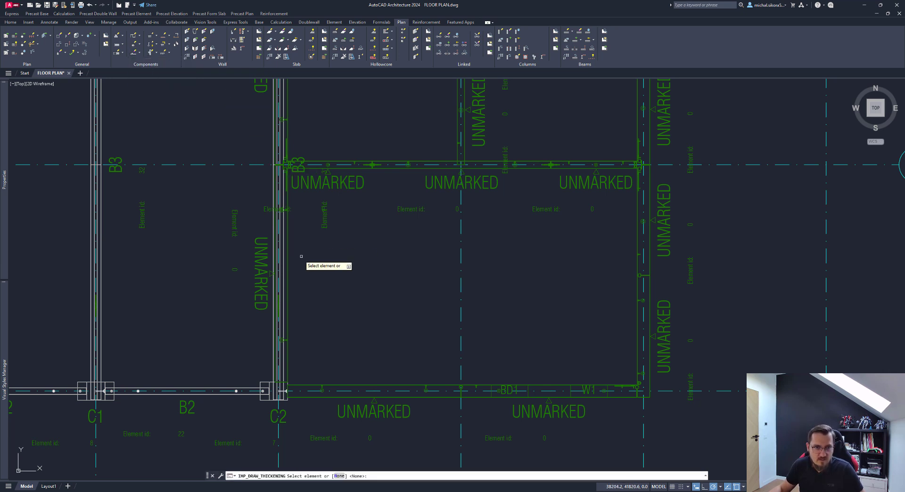
key("Return")
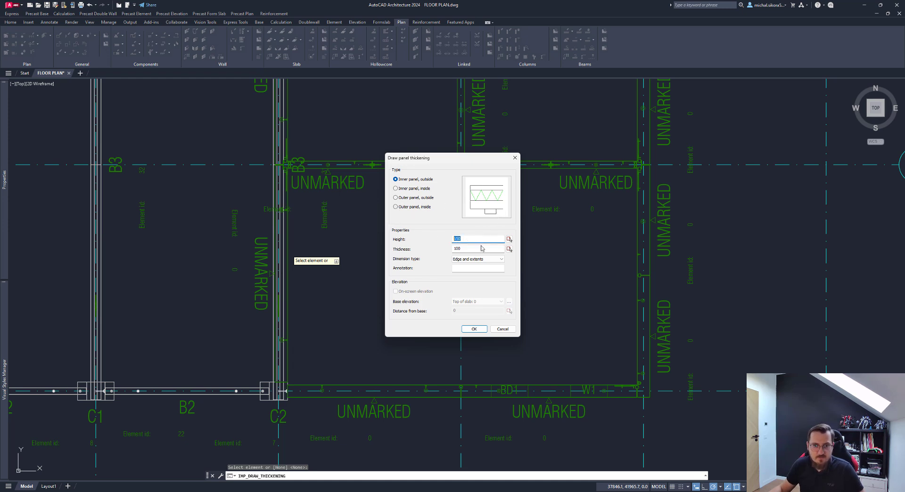
key("Tab")
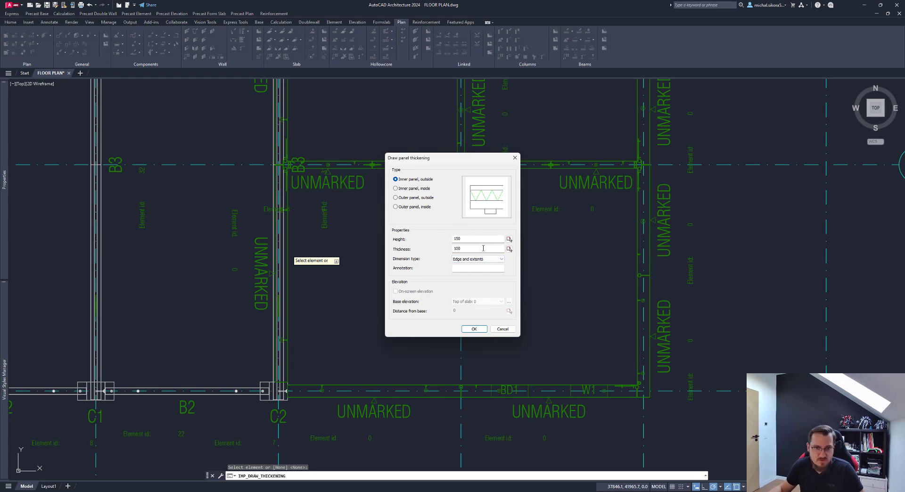
left_click(473, 329)
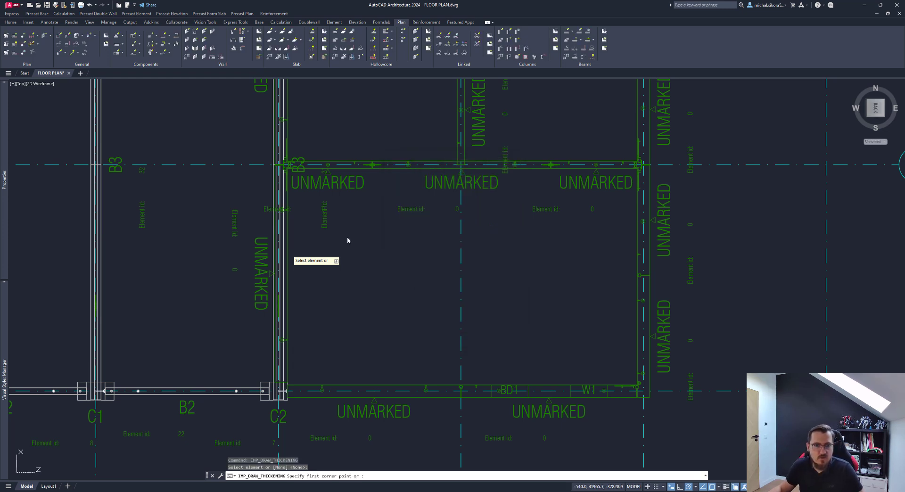
scroll(283, 164, "up", 2)
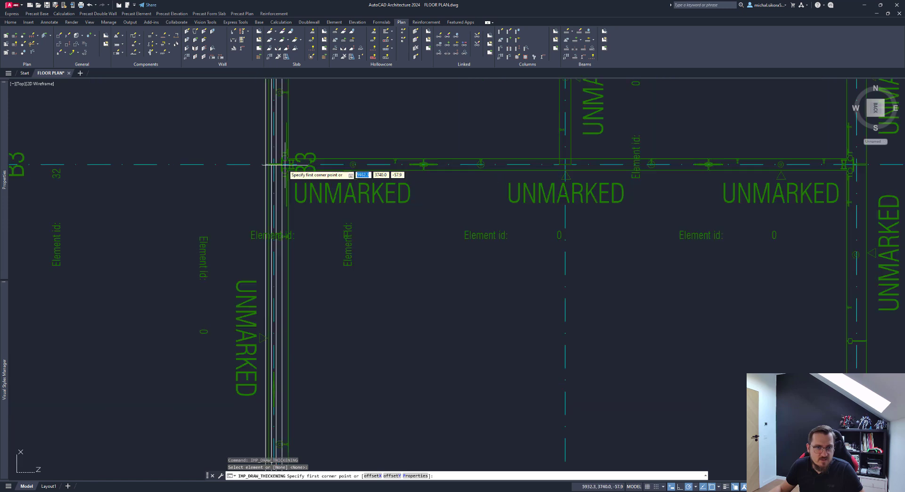
scroll(285, 165, "up", 2)
scroll(321, 269, "down", 4)
middle_click_drag(333, 387, 353, 303)
scroll(340, 348, "up", 4)
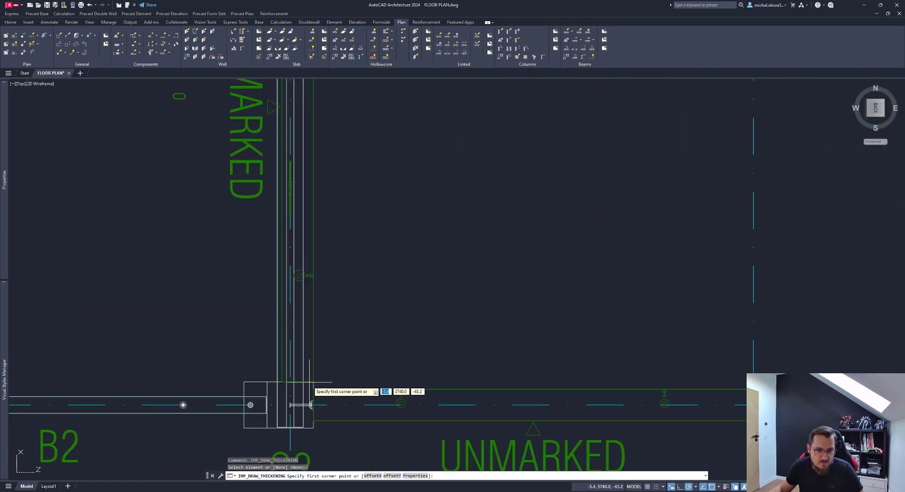
left_click(316, 380)
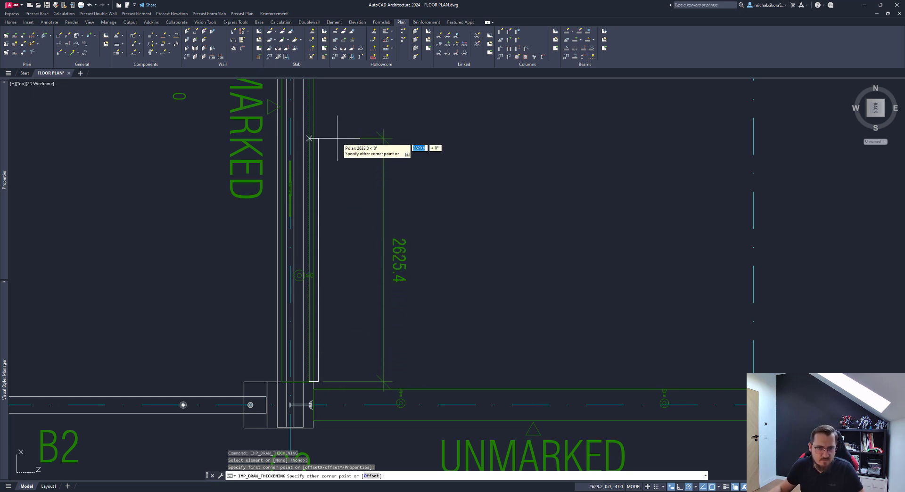
scroll(318, 344, "up", 2)
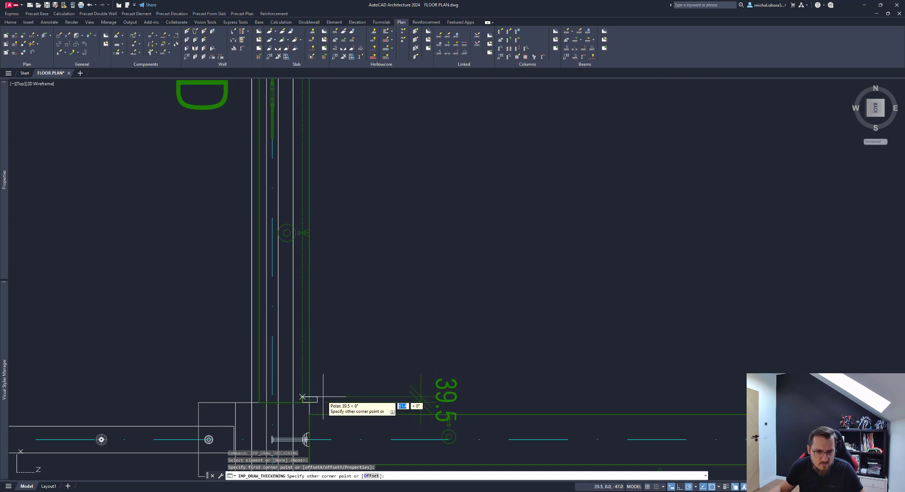
left_click(306, 396)
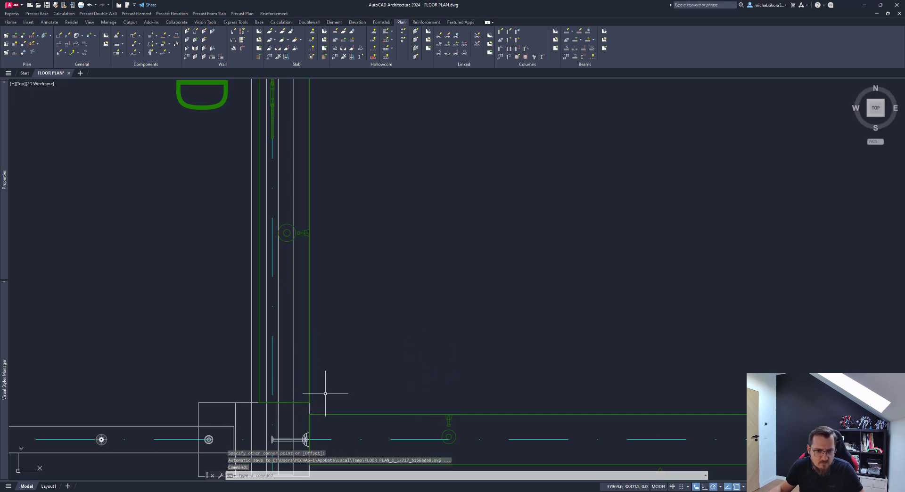
Draw an inner panel, outside thickening 150 high and 100 thick along the axis 6 wall from axis C to B, and update the lift
left_click(309, 357)
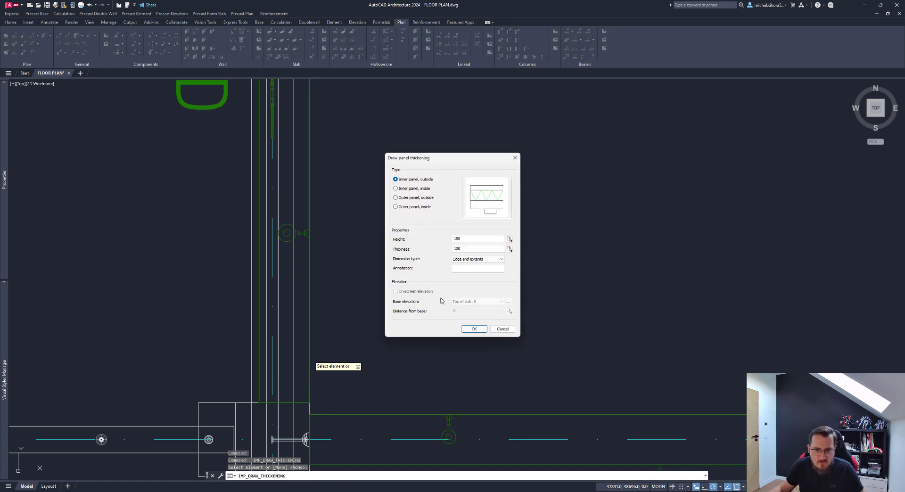
key("Return")
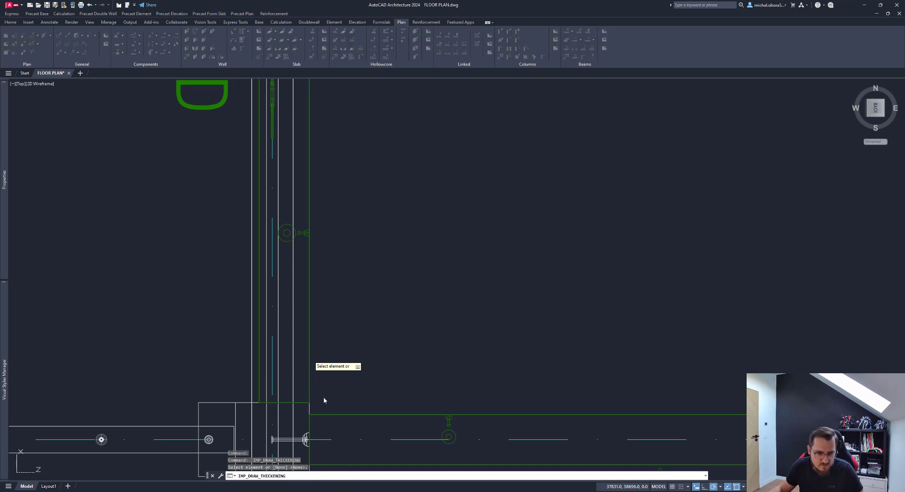
left_click(309, 402)
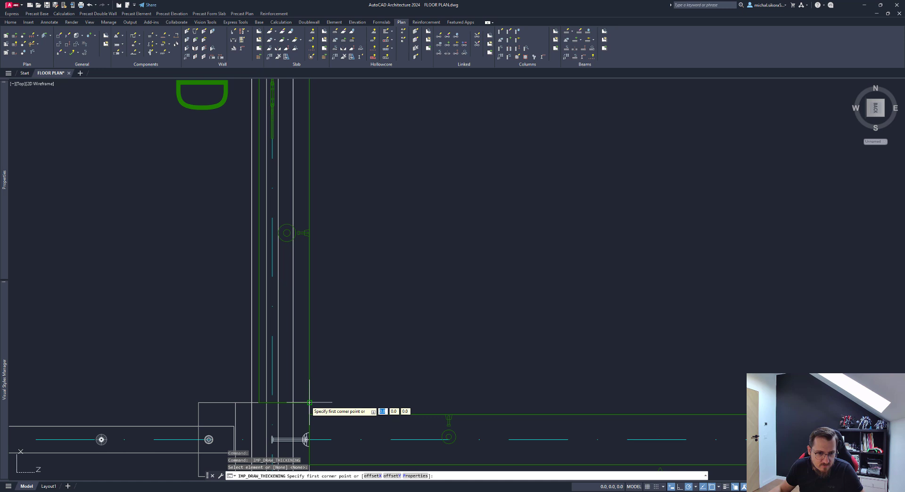
middle_click_drag(338, 208, 340, 372)
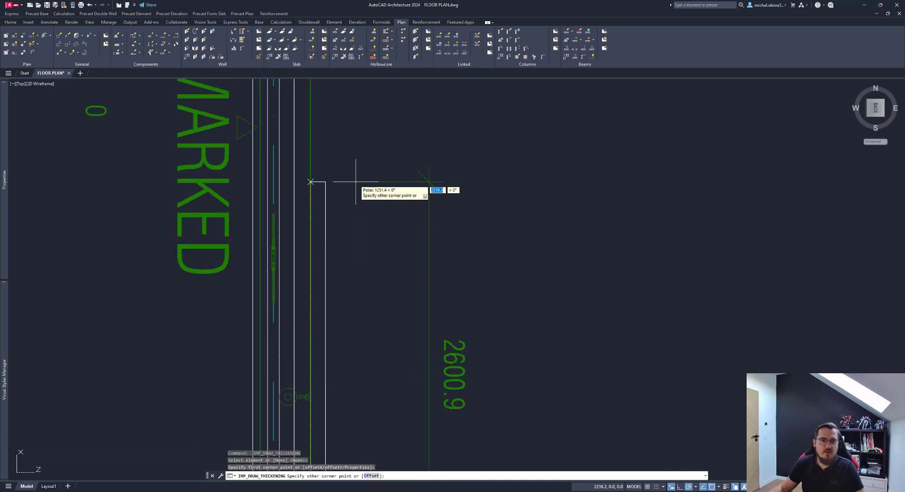
scroll(354, 184, "down", 5)
middle_click_drag(354, 163, 353, 297)
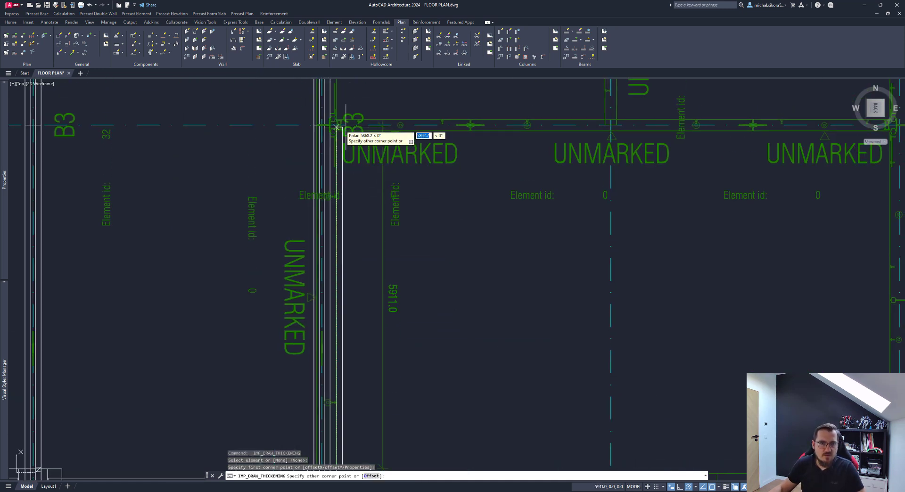
scroll(336, 126, "up", 6)
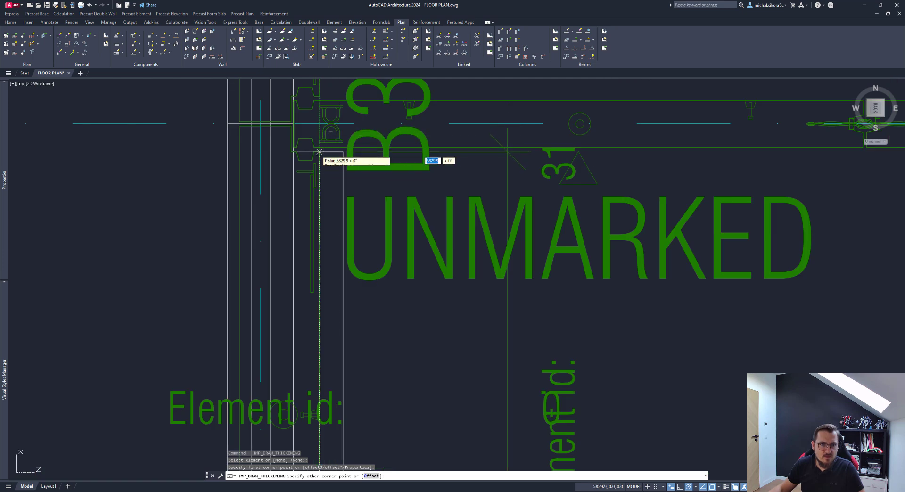
left_click(314, 151)
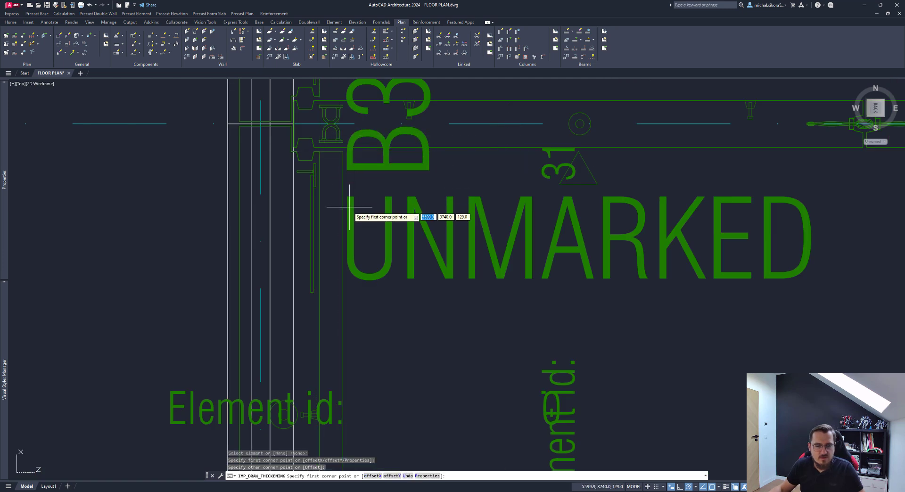
scroll(349, 207, "down", 6)
scroll(349, 207, "down", 2)
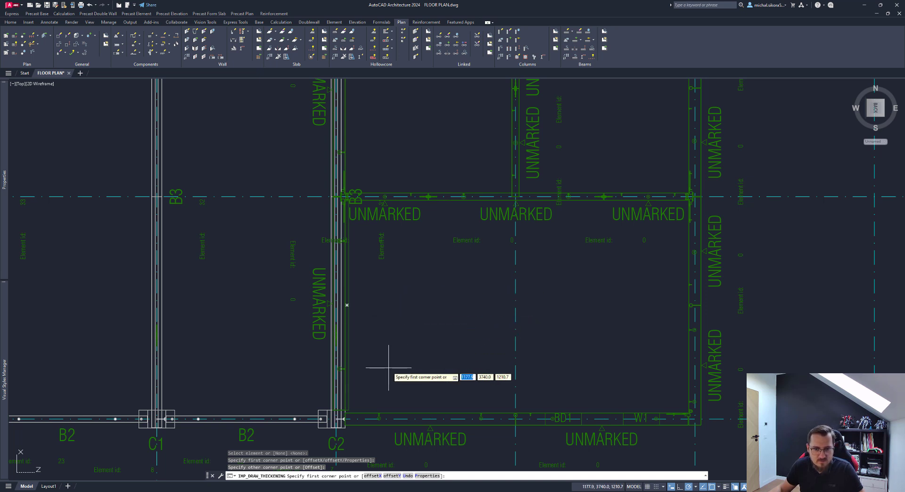
key("Return")
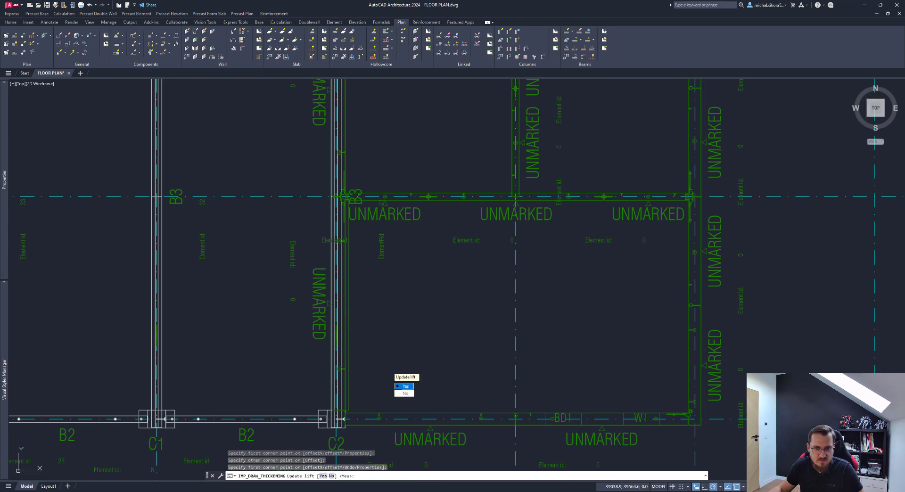
left_click(404, 386)
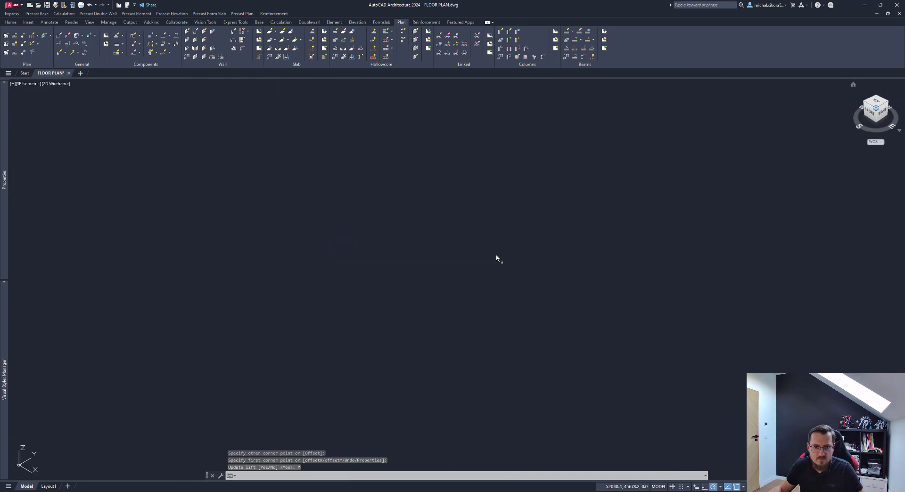
Inspect the new panel thickening on the axis 6 wall near column C2 in the SE isometric view
scroll(424, 276, "up", 3)
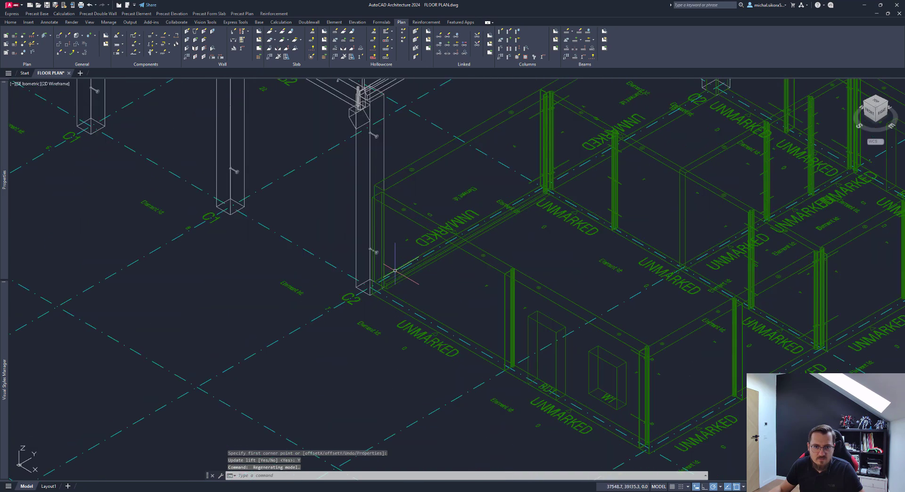
scroll(400, 280, "up", 2)
left_click(400, 280)
scroll(433, 323, "down", 2)
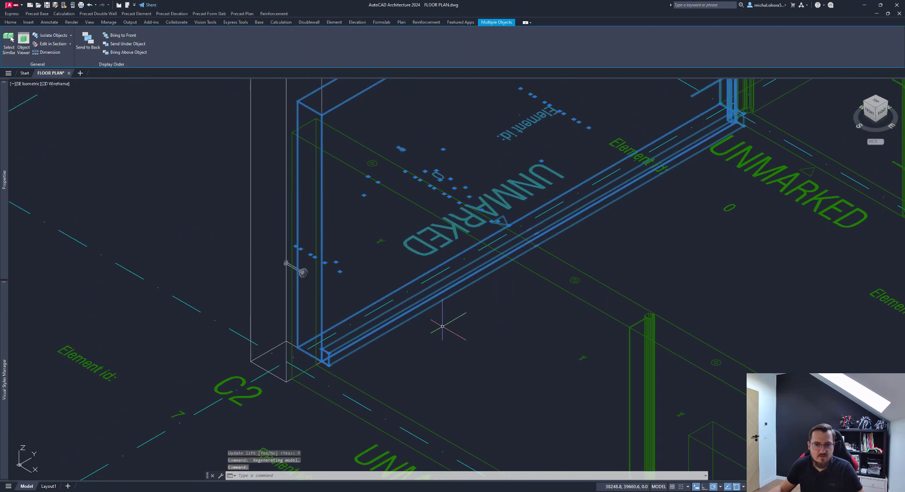
scroll(401, 264, "down", 2)
key("Escape")
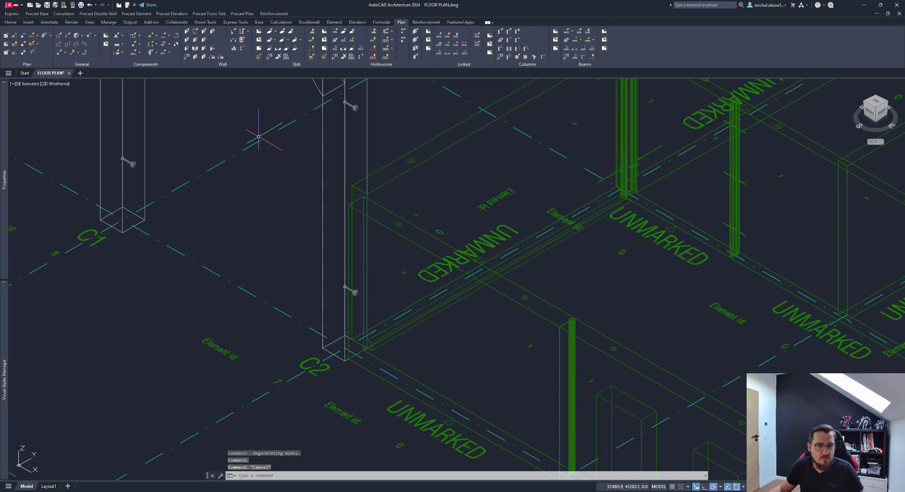
Set the axis 6 wall thickening's distance from base to 2850 above the top of slab and update the lift
middle_click_drag(458, 162, 397, 221)
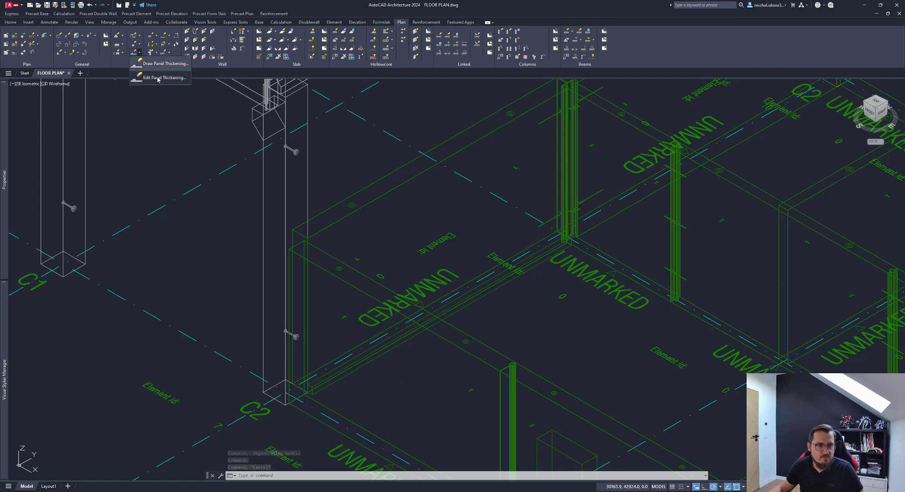
left_click(140, 57)
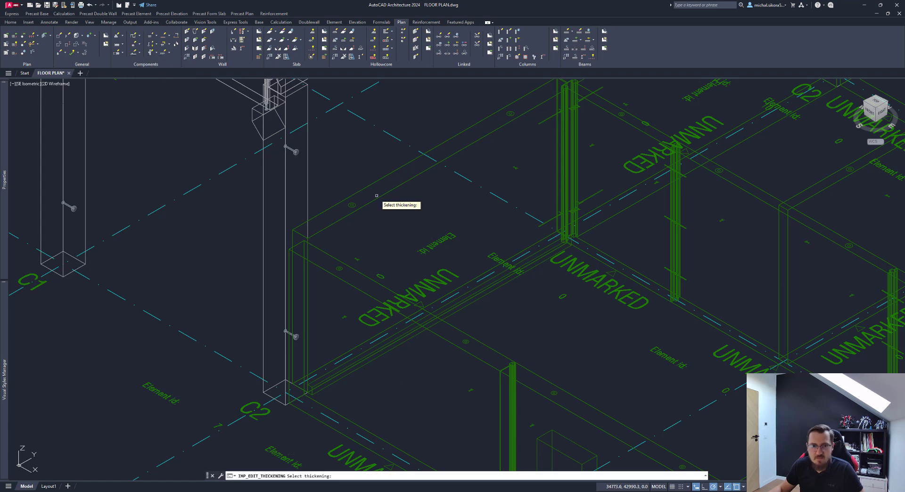
left_click(485, 302)
key("Return")
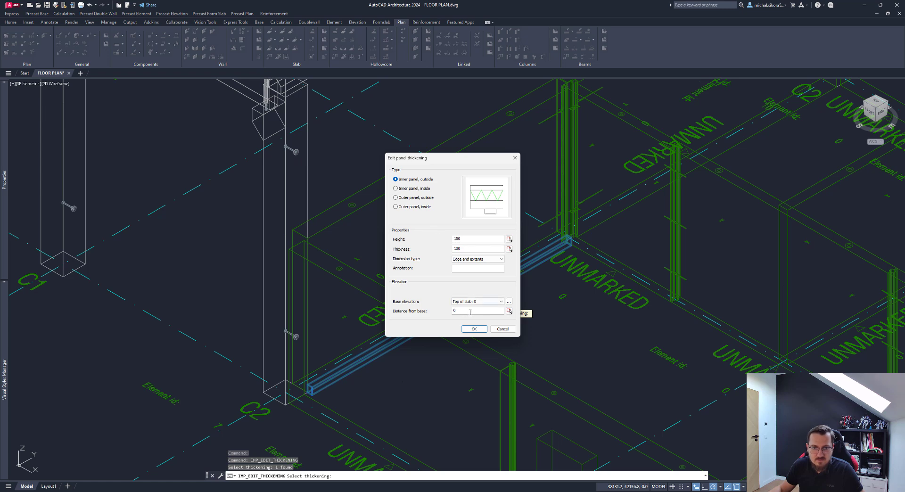
left_click(485, 303)
left_click(488, 302)
double_click(459, 310)
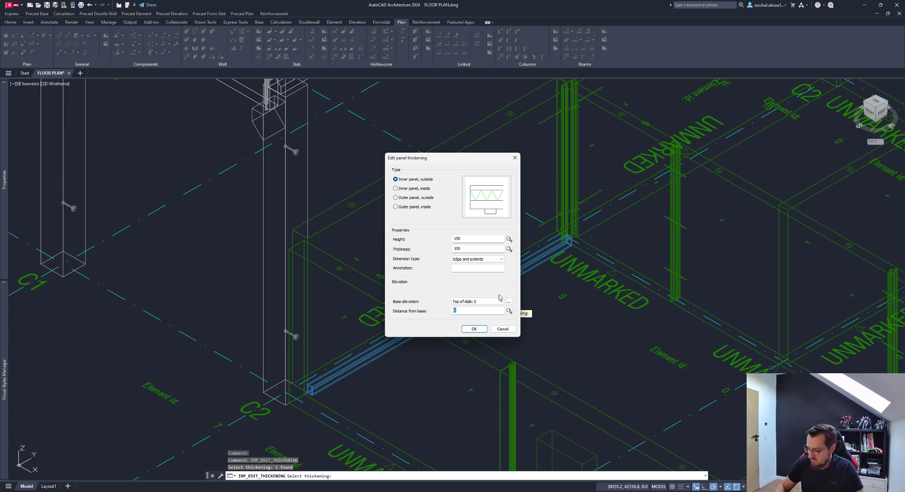
type("2850")
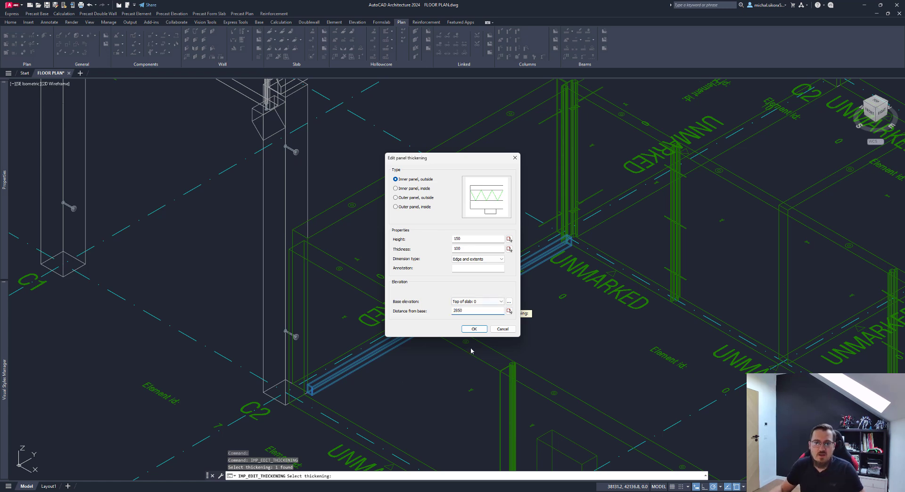
left_click(474, 328)
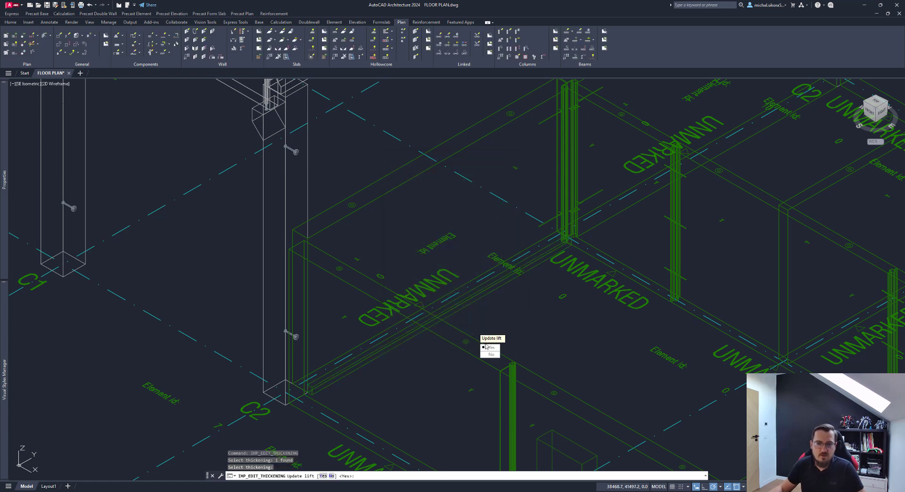
left_click(486, 346)
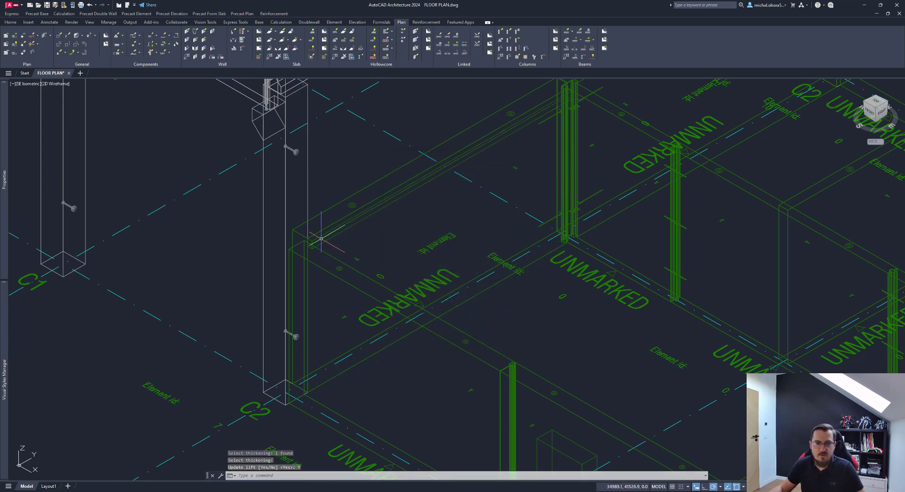
Draw an inner panel, outside thickening 150 high and 100 thick along the top of the axis C wall beside column C2, updating the lift
middle_click_drag(511, 196, 491, 205)
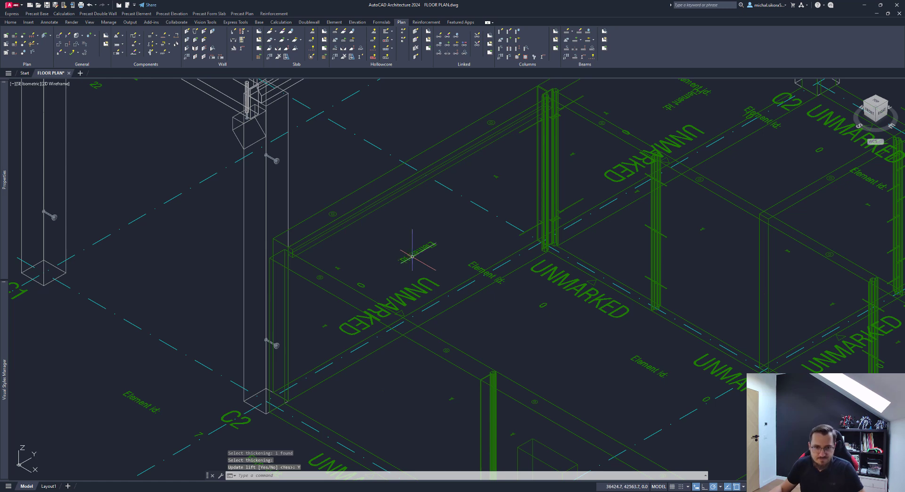
left_click(135, 54)
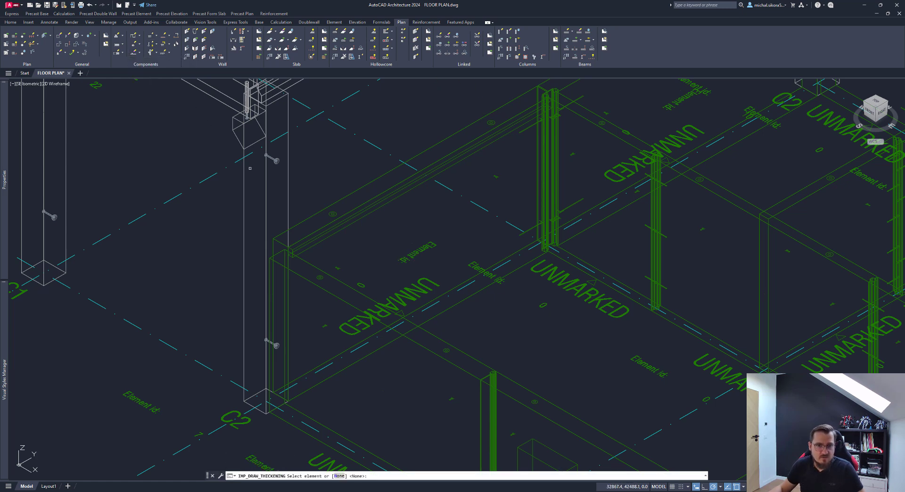
left_click(337, 280)
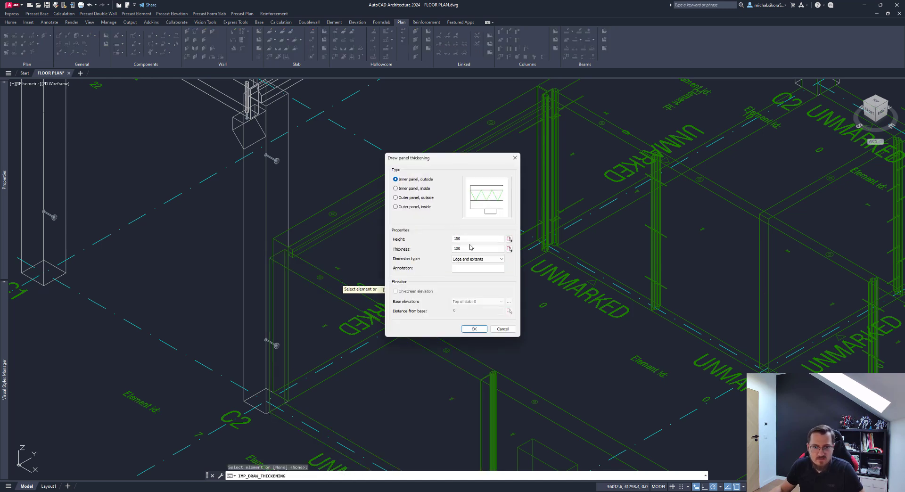
left_click(474, 329)
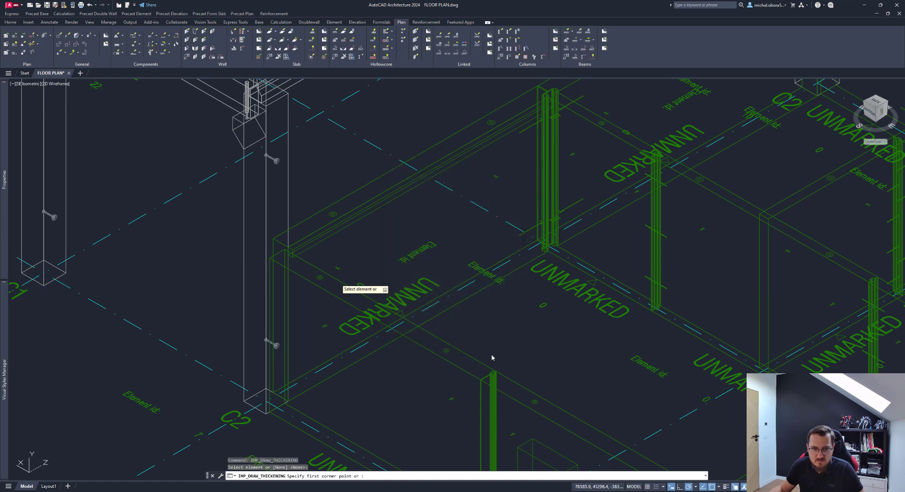
scroll(494, 370, "up", 10)
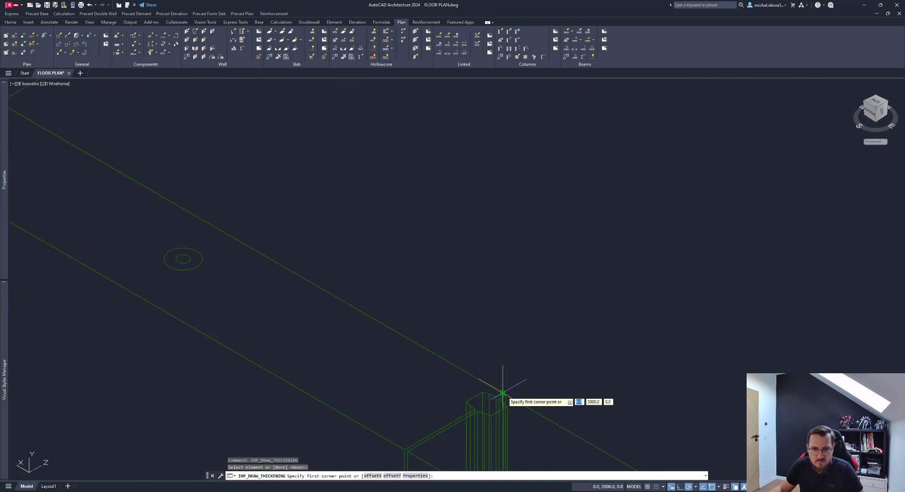
left_click(502, 393)
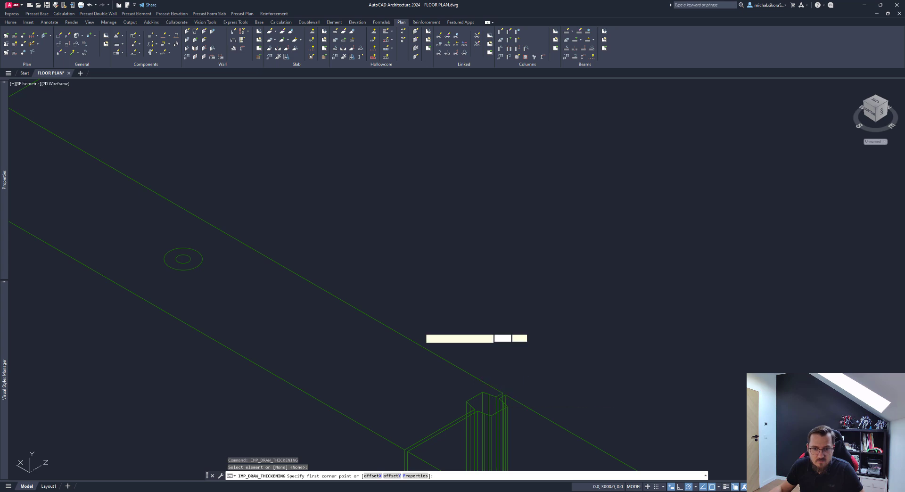
scroll(360, 311, "down", 8)
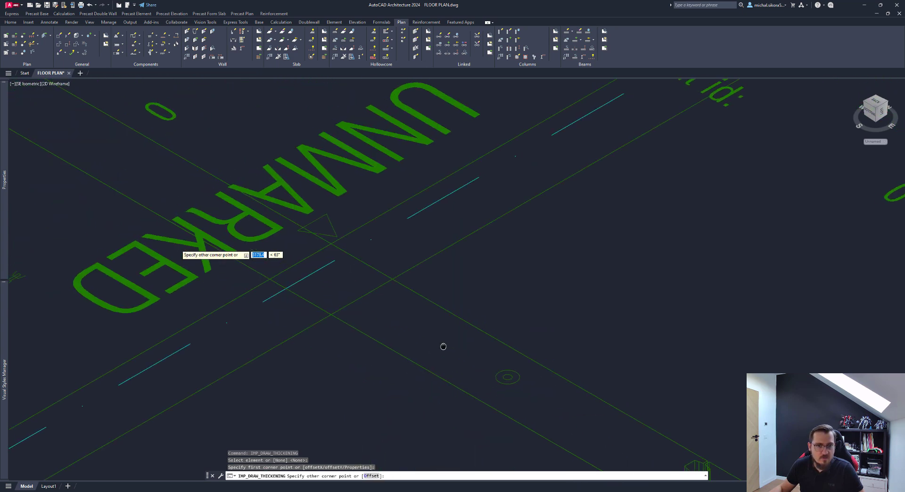
middle_click_drag(184, 208, 288, 273)
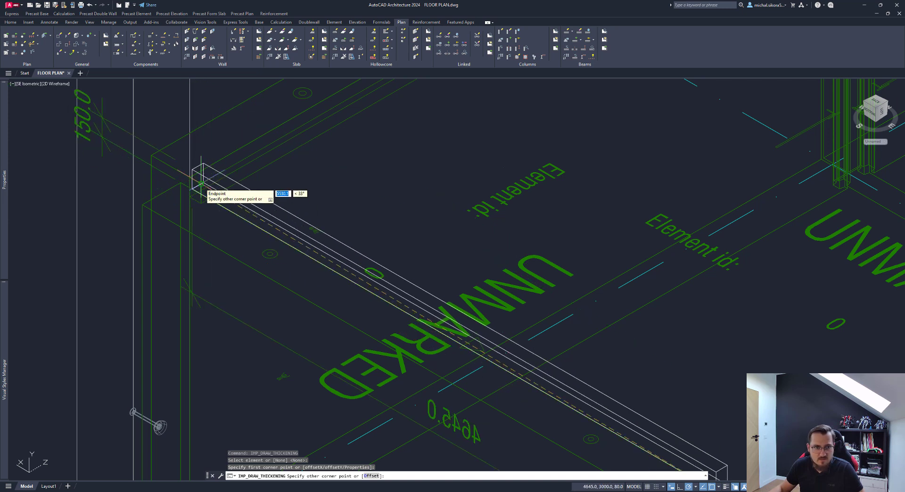
left_click(200, 204)
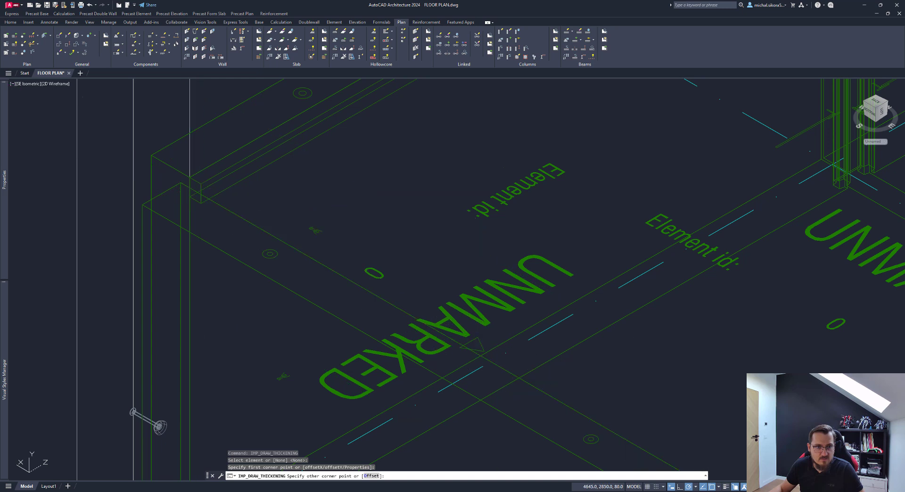
scroll(289, 214, "down", 2)
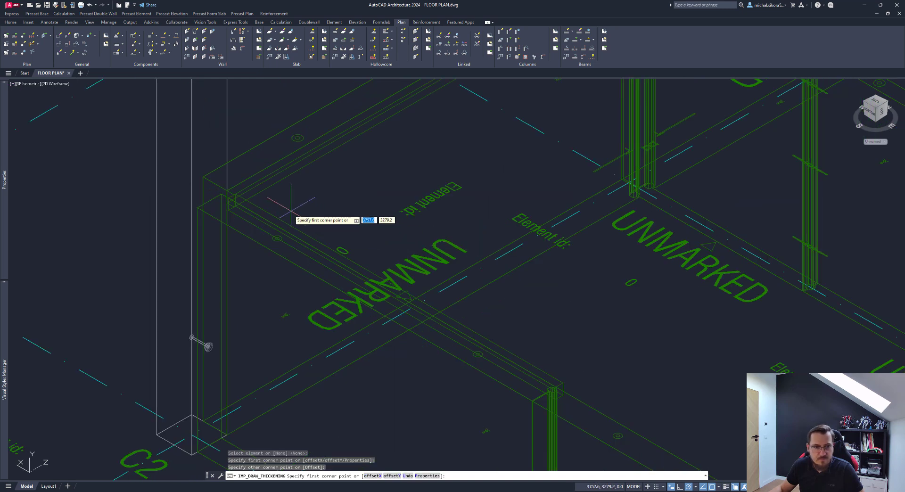
key("Return")
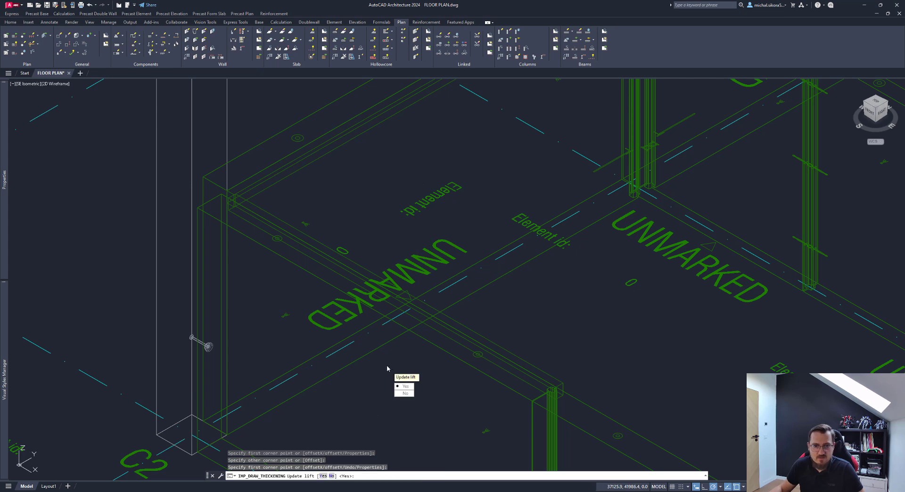
left_click(408, 387)
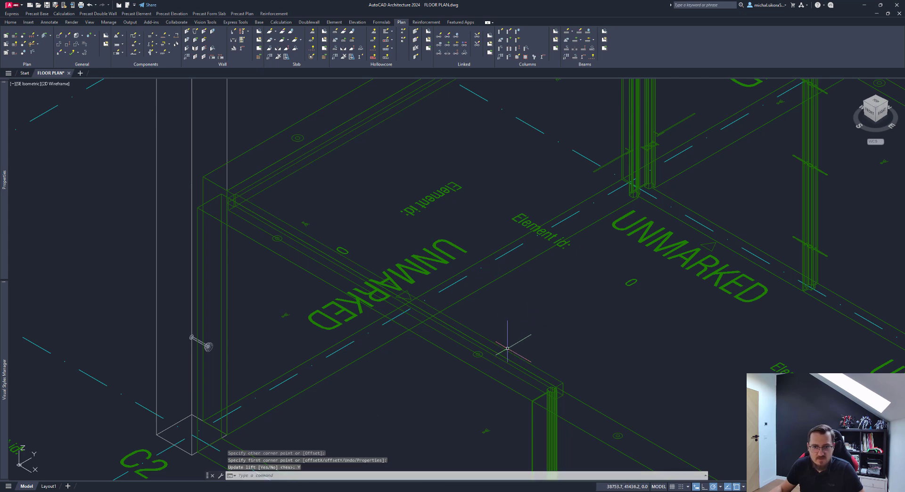
Start a solid slab from the top view of the bay between axes B and C and inspect the BALCONY and SS19 slab definitions
scroll(506, 350, "down", 5)
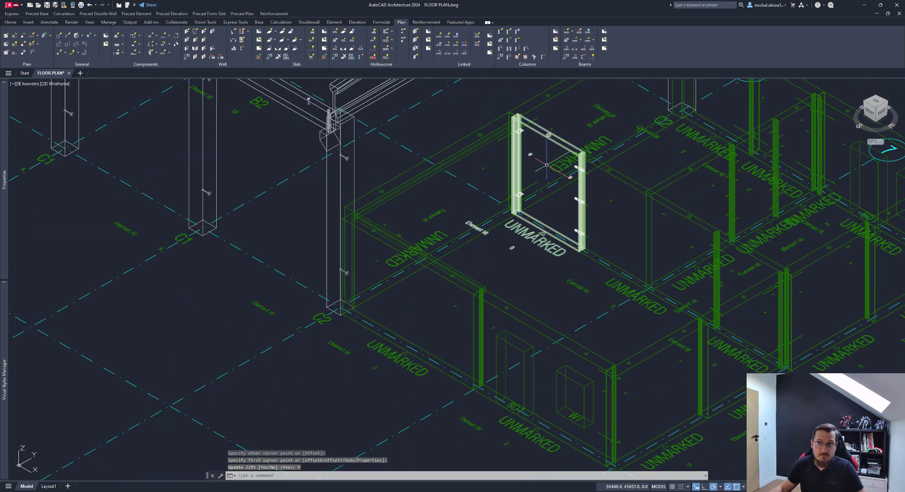
left_click(875, 102)
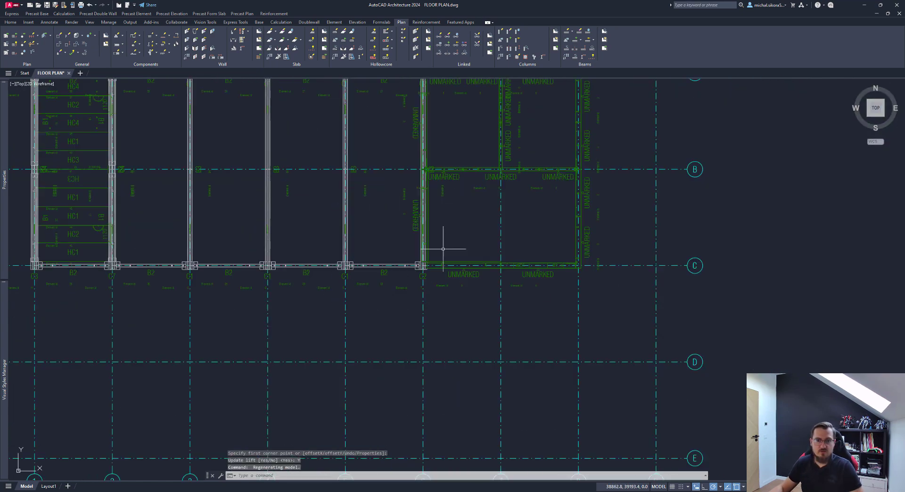
scroll(455, 235, "up", 3)
middle_click_drag(457, 234, 401, 232)
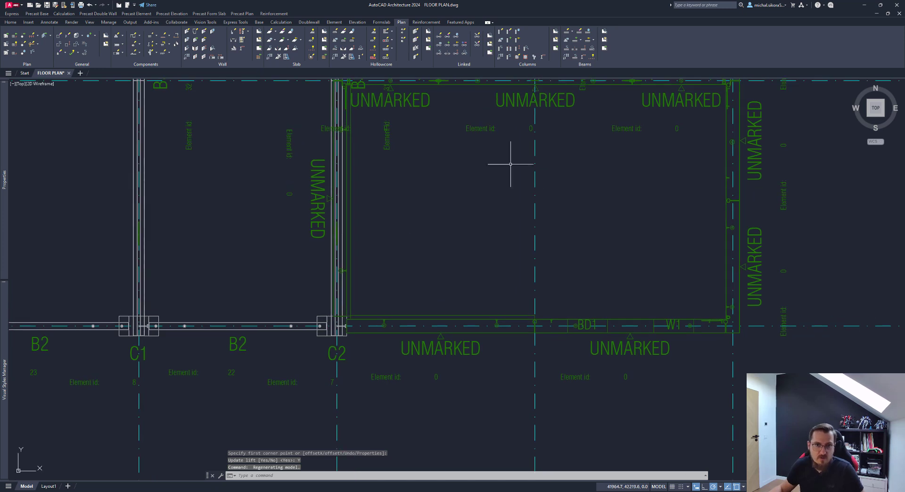
middle_click_drag(456, 130, 443, 168)
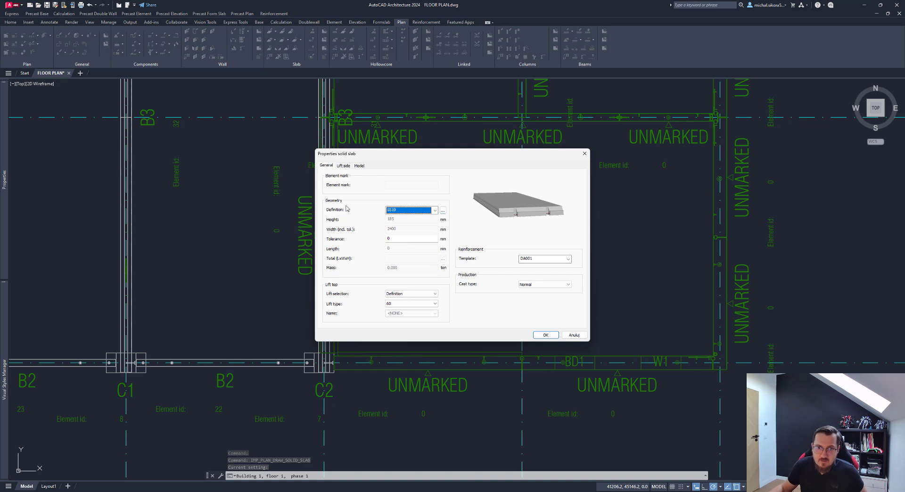
left_click(442, 210)
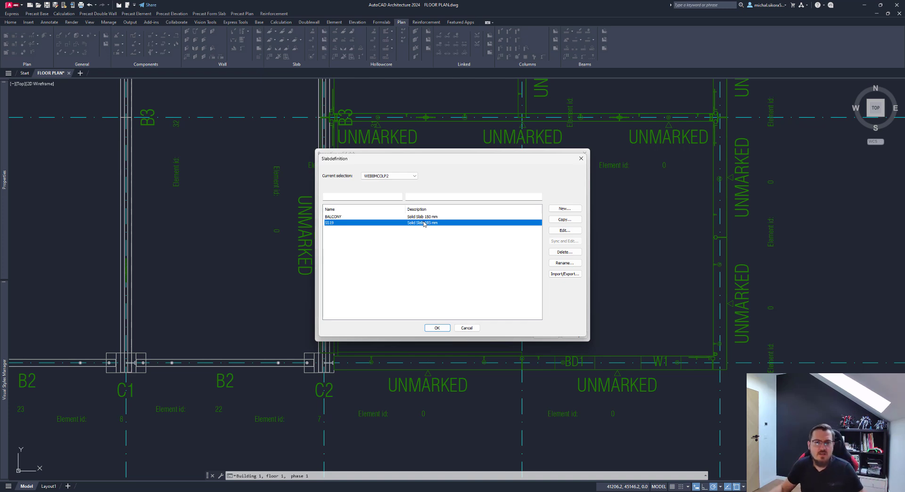
left_click(396, 217)
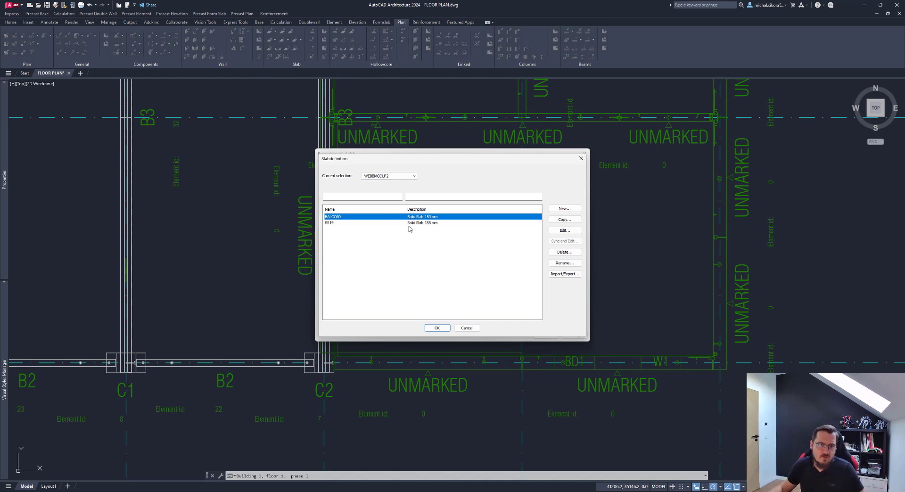
left_click(433, 224)
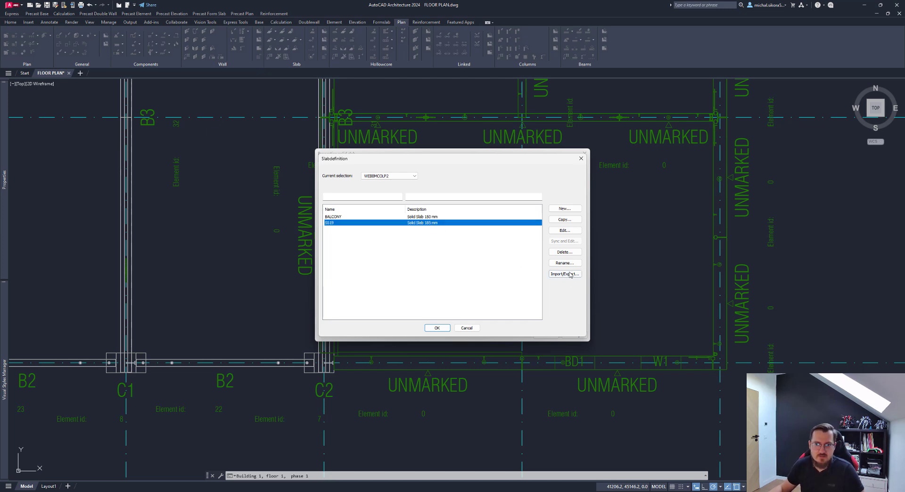
Add a slab definition named NEW, look through its endcap, lifting, connection and misc settings, and close it without editing them
left_click(565, 208)
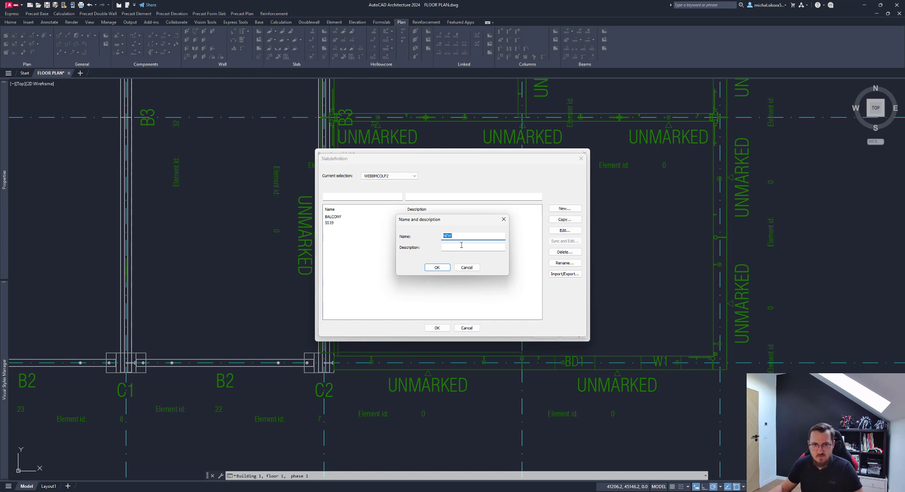
left_click(446, 266)
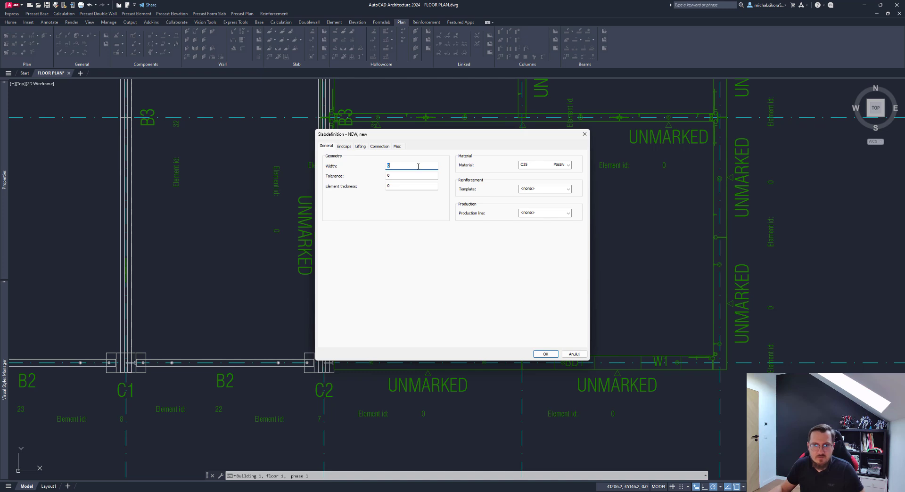
key("Tab")
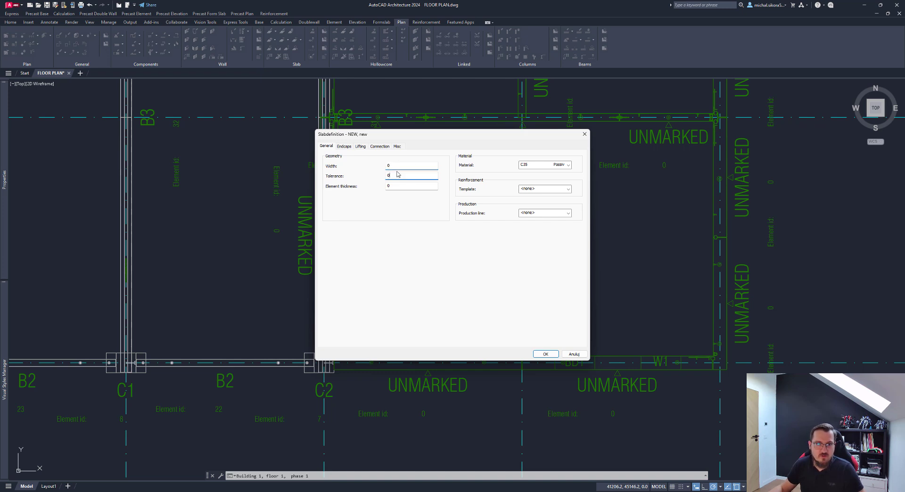
left_click(344, 147)
left_click(361, 147)
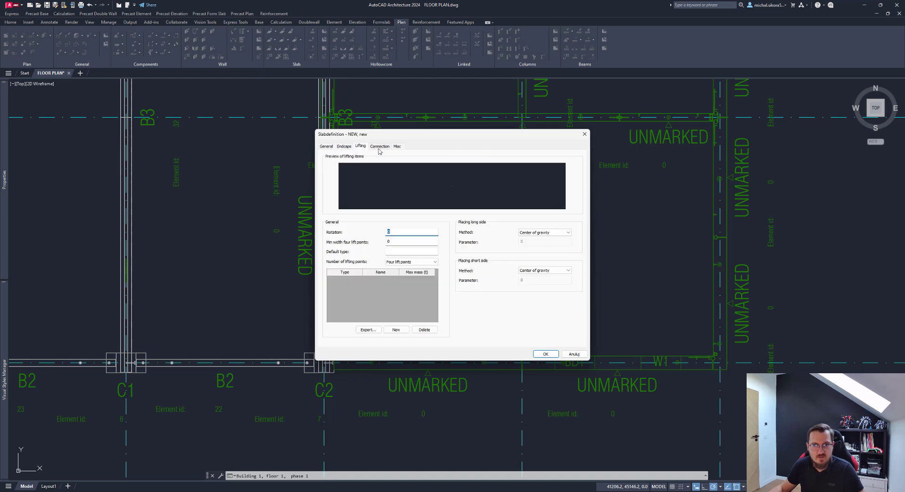
left_click(380, 150)
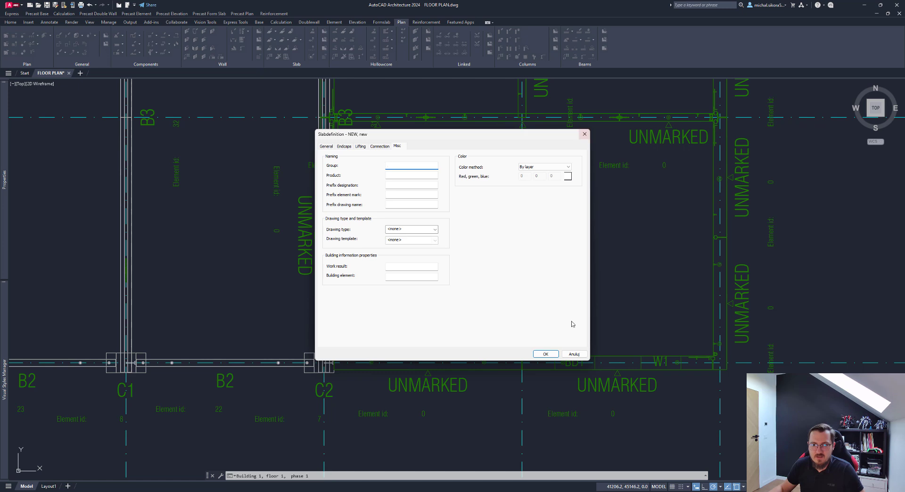
left_click(573, 354)
Choose definition SS19 for the solid slab, review its side lift settings and set its elevation to 3000
left_click(343, 222)
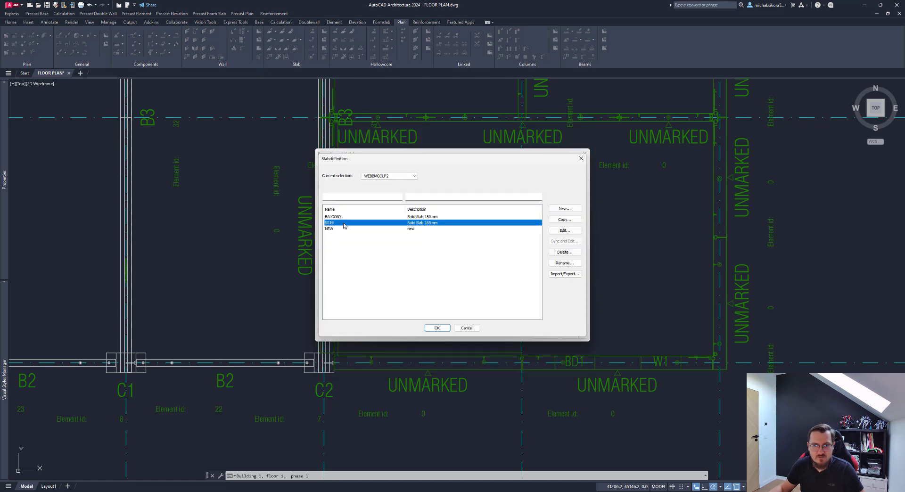
left_click(441, 328)
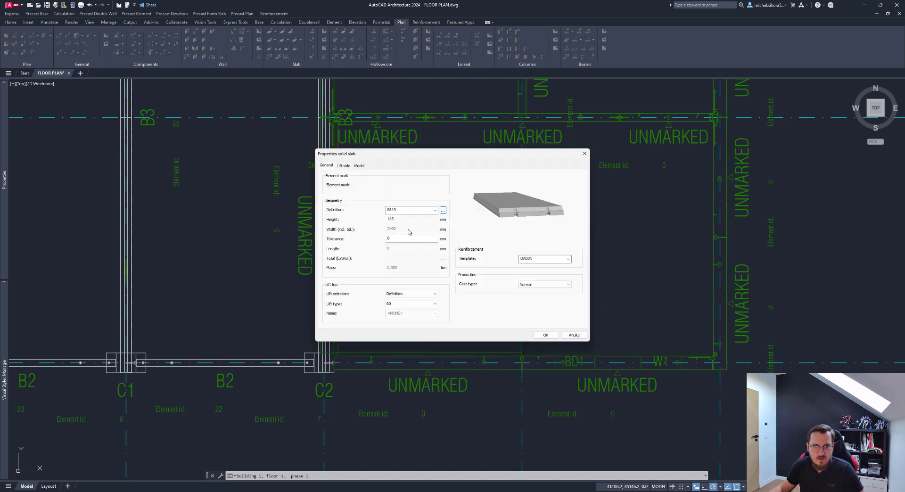
left_click(341, 166)
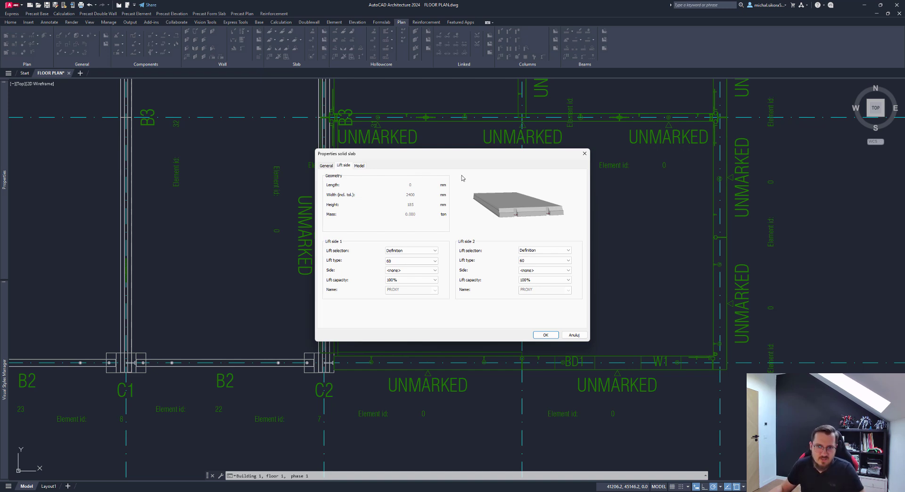
left_click(361, 166)
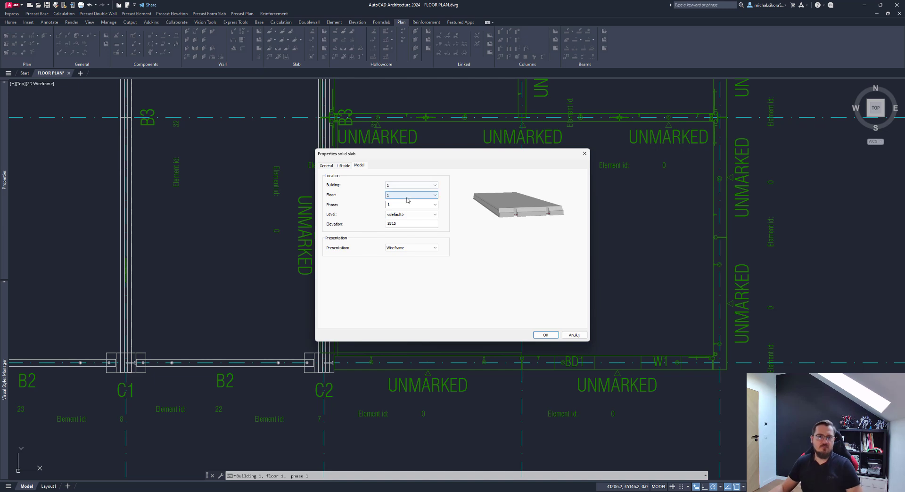
double_click(406, 224)
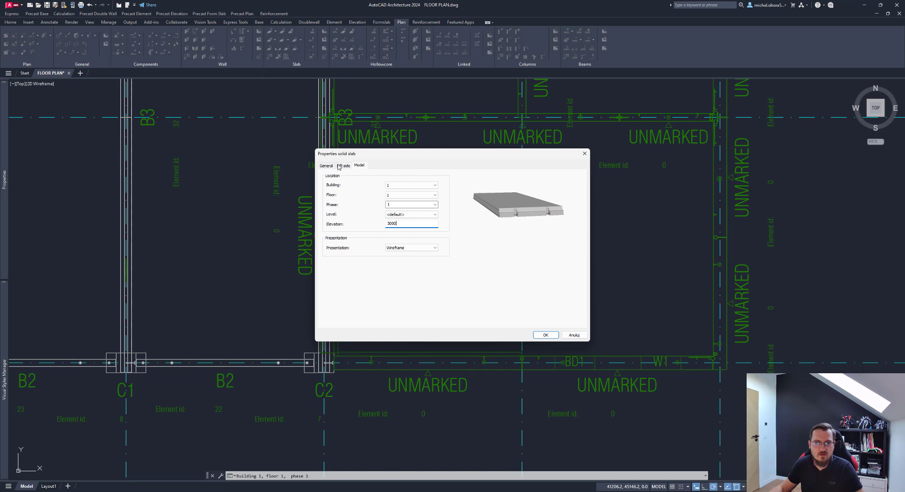
left_click(342, 166)
left_click(359, 166)
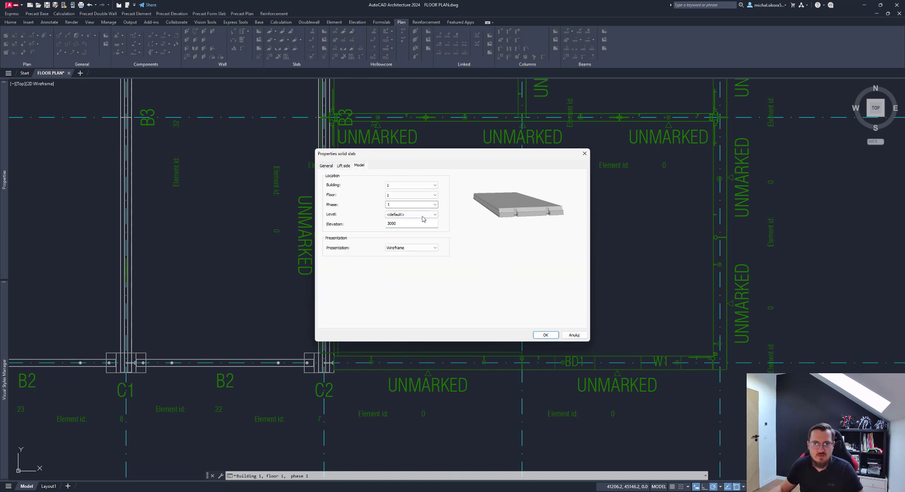
left_click(325, 165)
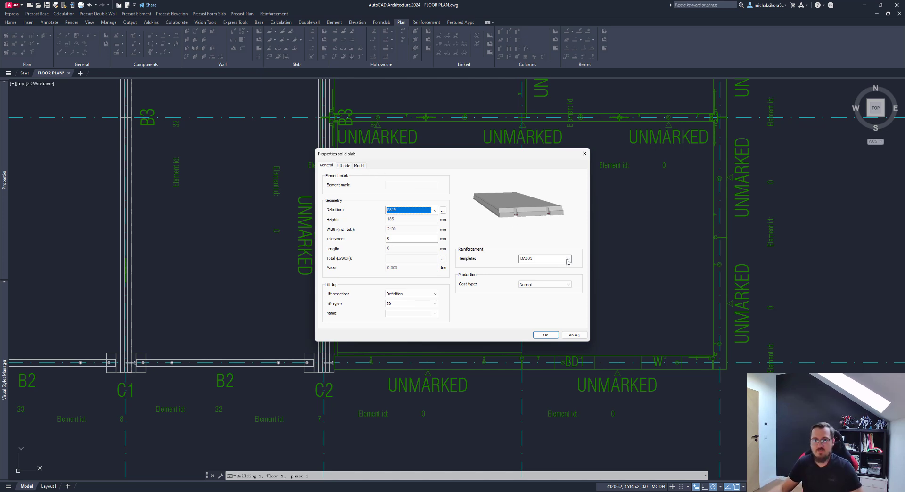
Start multiple solid slabs and outline them with a window from the wall's inner corner at B3 to the lower wall at the middle gridline
left_click(545, 335)
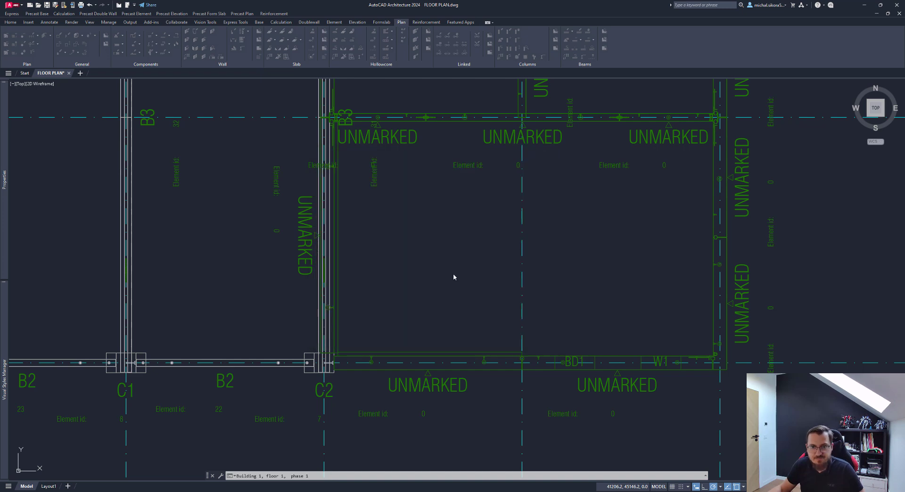
left_click(475, 297)
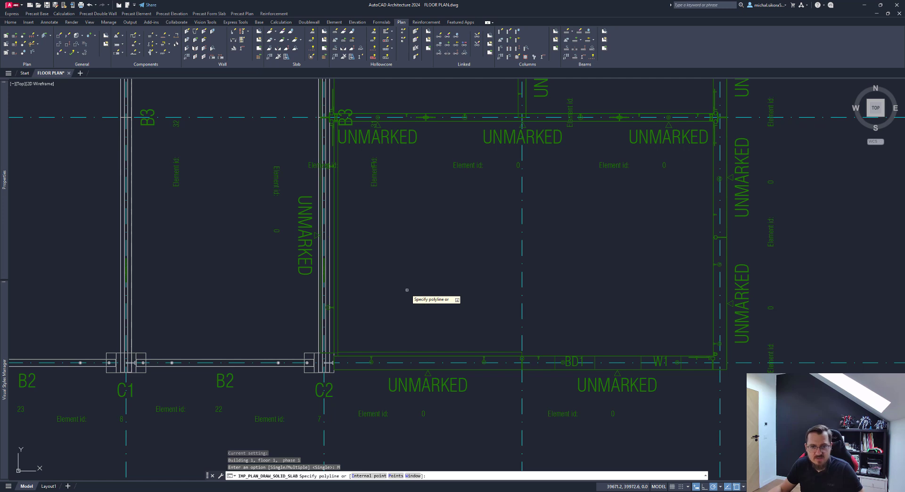
type("w")
key("Return")
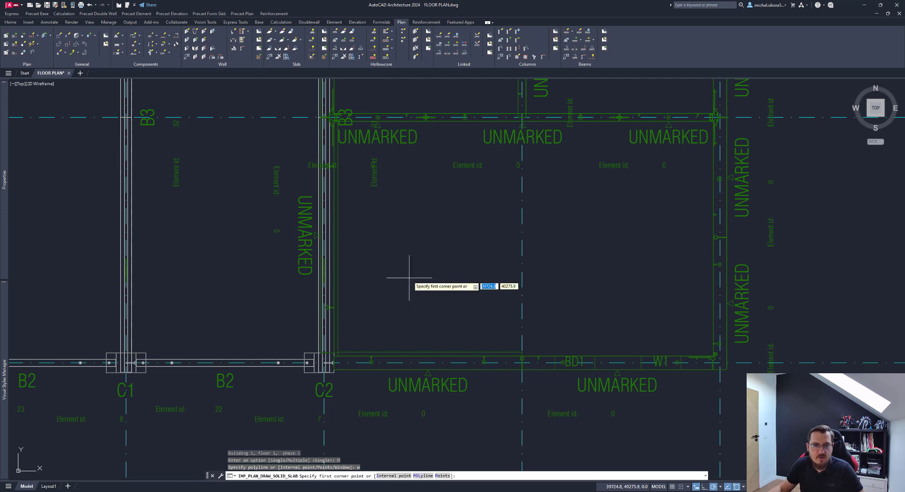
scroll(338, 123, "up", 5)
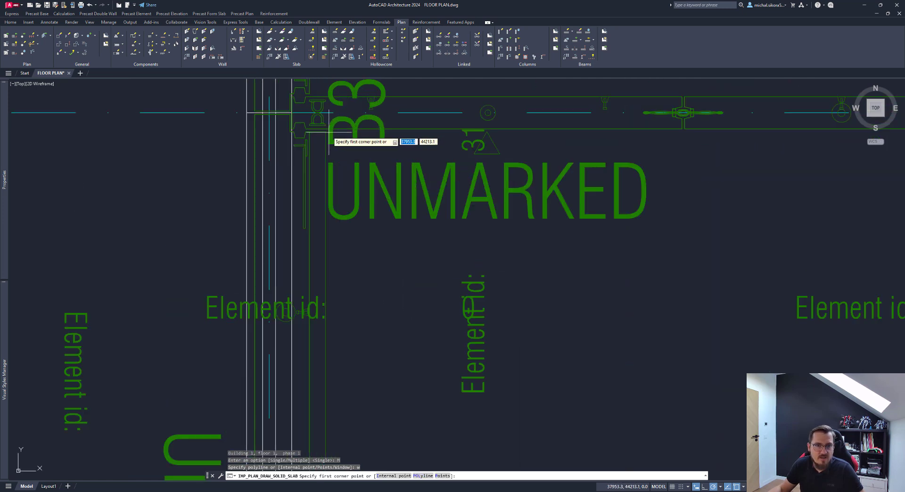
left_click(325, 131)
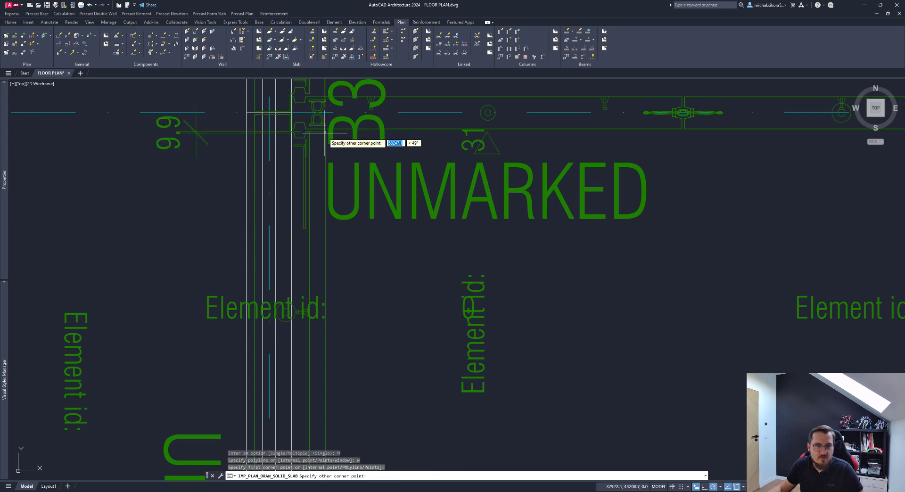
scroll(350, 221, "down", 6)
middle_click_drag(481, 339, 456, 250)
scroll(477, 304, "up", 5)
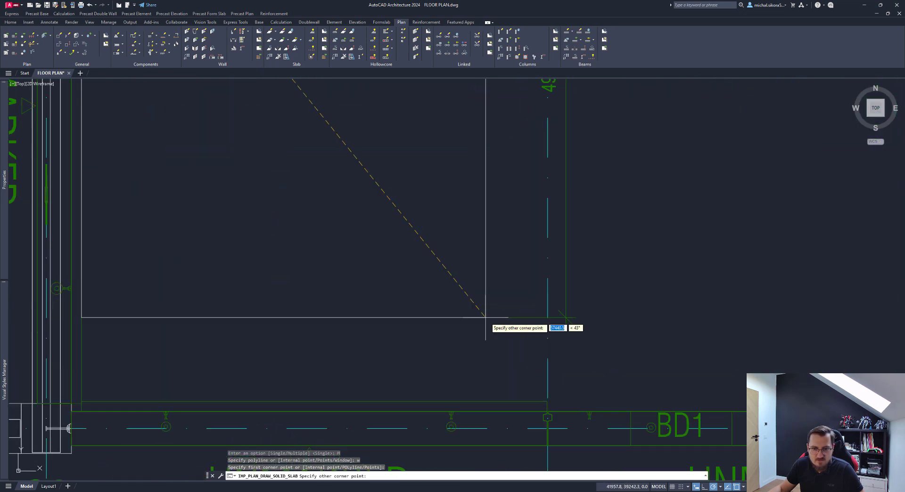
left_click(547, 401)
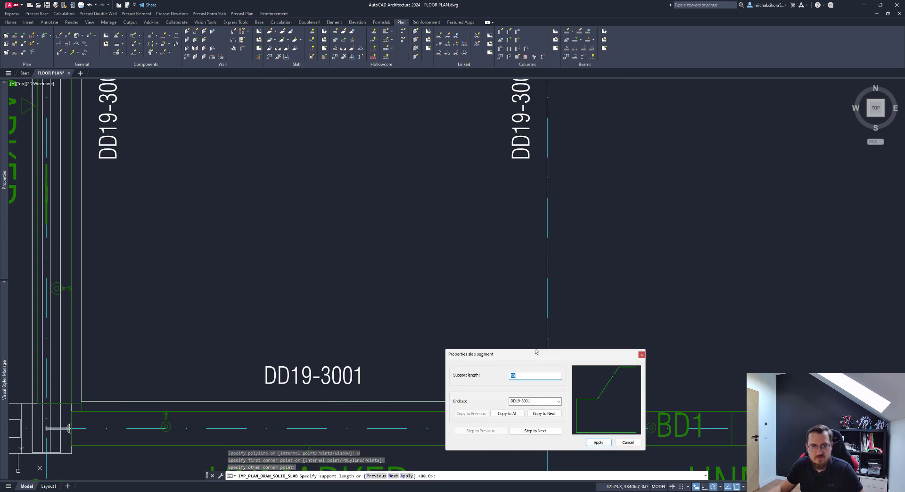
Try the DD19-1001 and DD19-3001 endcaps on the slab outline's upper edge
scroll(375, 285, "down", 4)
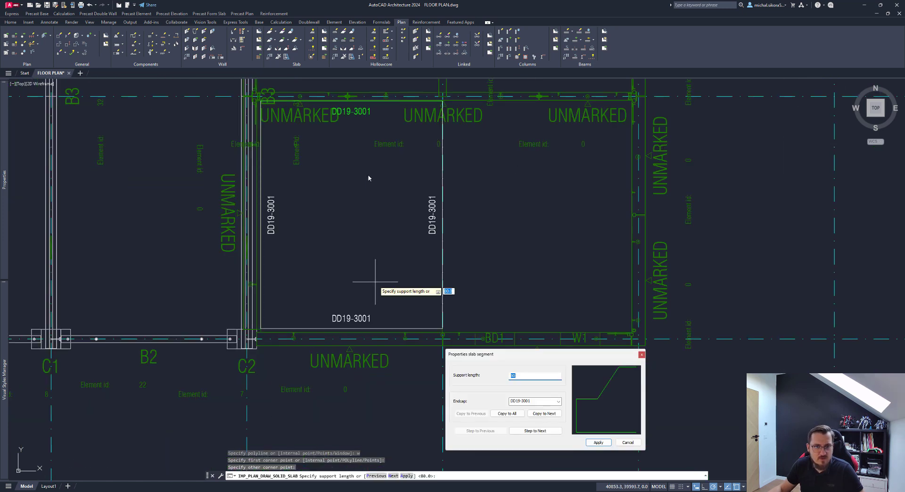
scroll(354, 139, "up", 2)
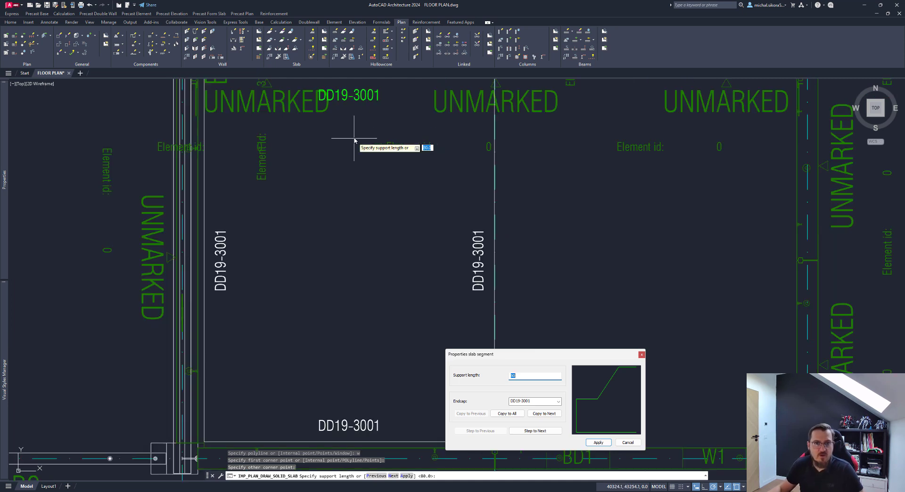
middle_click_drag(354, 139, 330, 282)
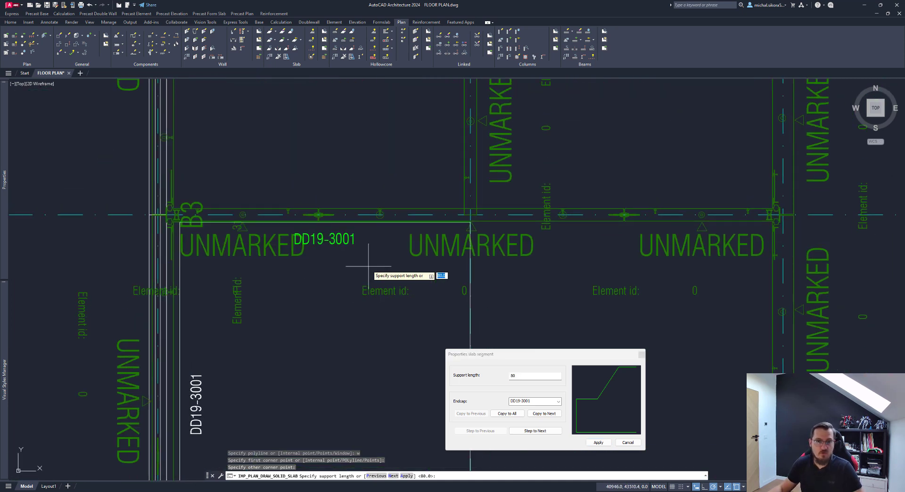
scroll(374, 209, "up", 4)
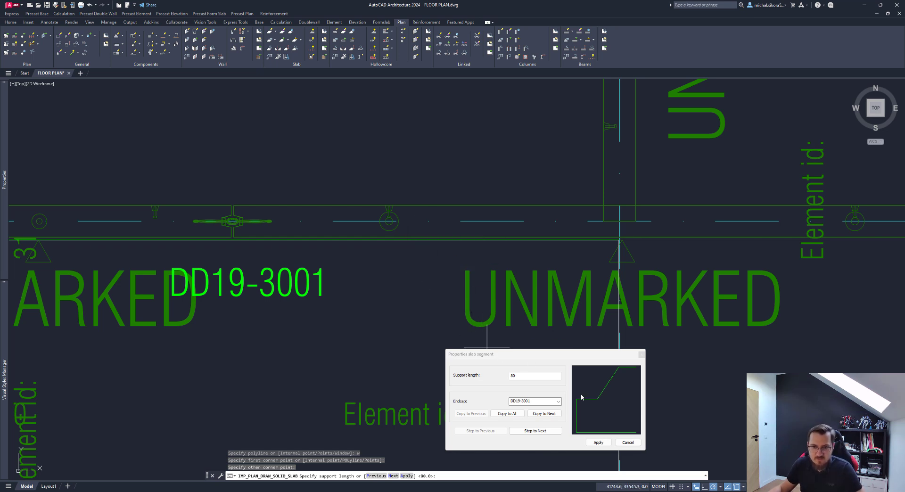
left_click(559, 401)
left_click(556, 409)
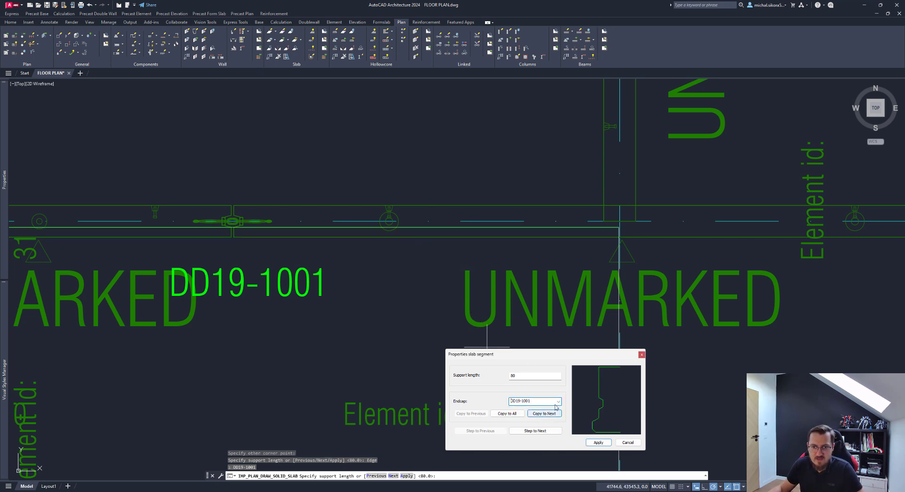
left_click(559, 401)
left_click(542, 420)
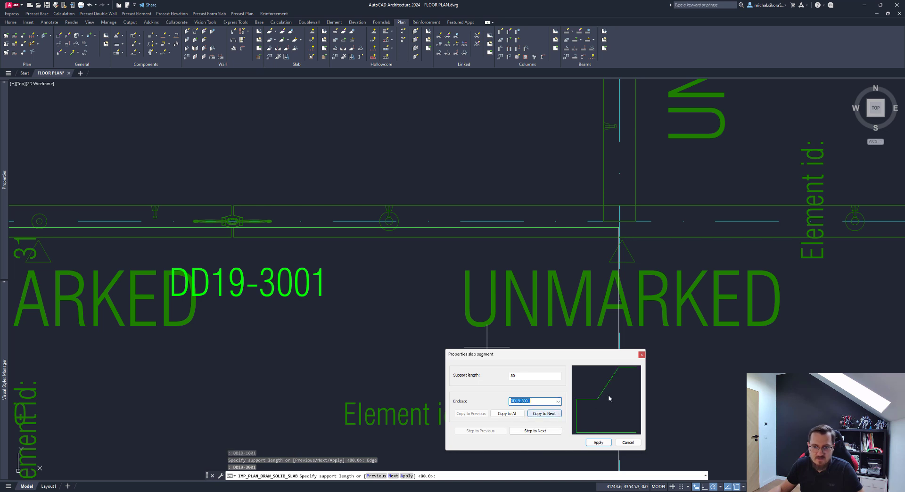
Set the upper edge's endcap to DD19-000 and copy its segment settings to the next edge
left_click(559, 401)
left_click(559, 405)
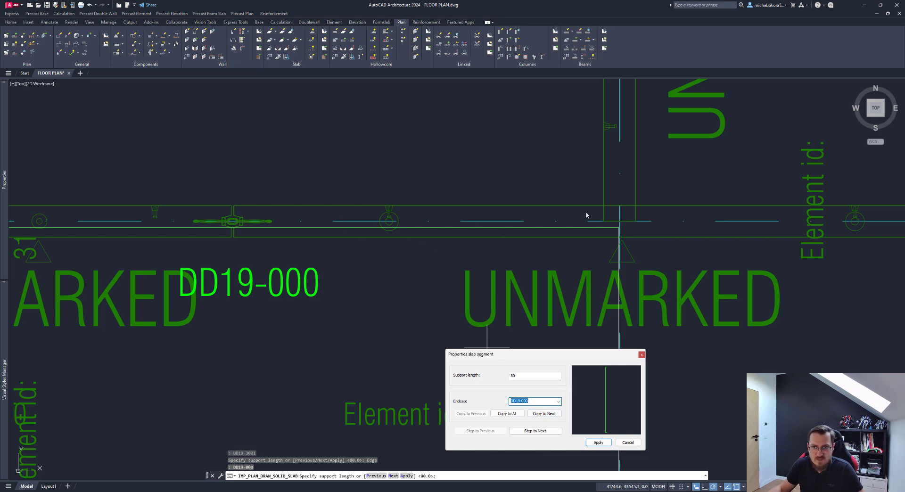
left_click_drag(528, 376, 496, 374)
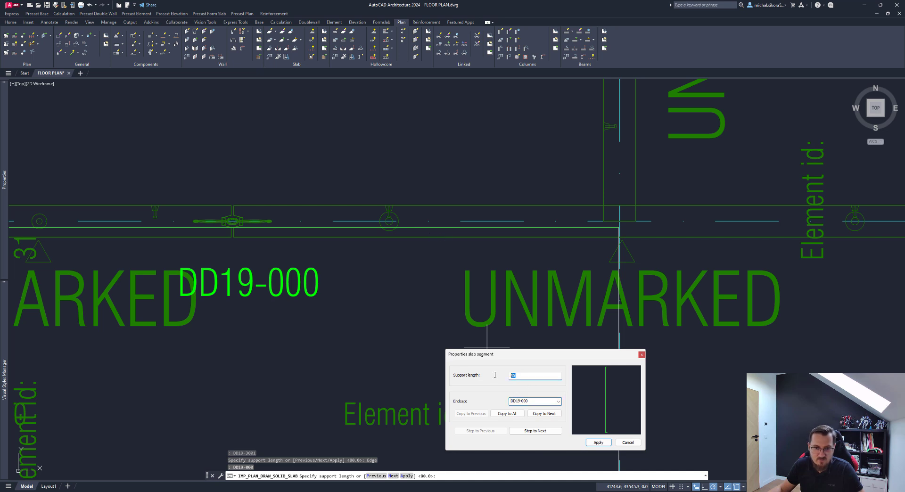
left_click(546, 414)
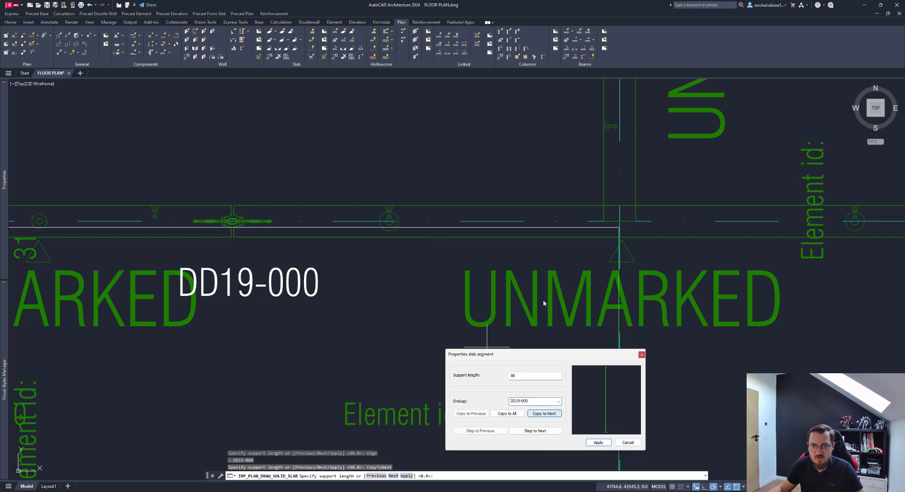
Set the support length of the outline's right edge to 0 mm and copy its settings to the lower edge
double_click(522, 375)
type("0")
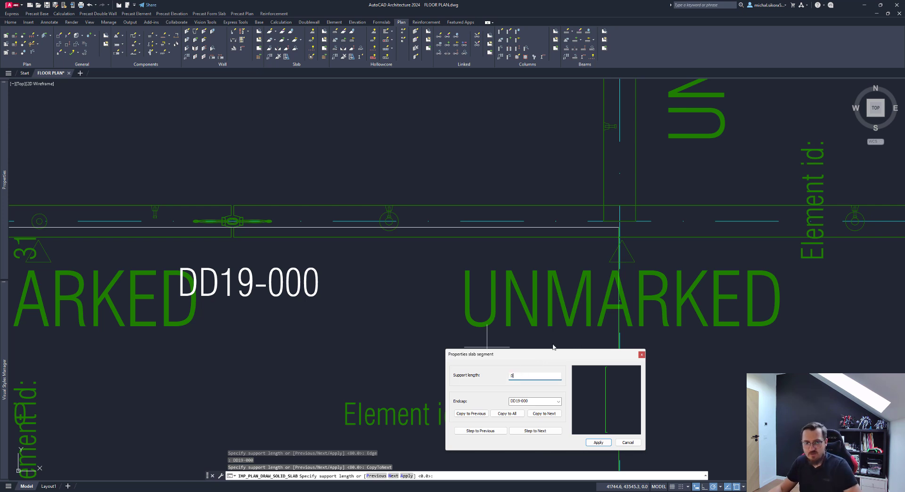
scroll(419, 336, "down", 4)
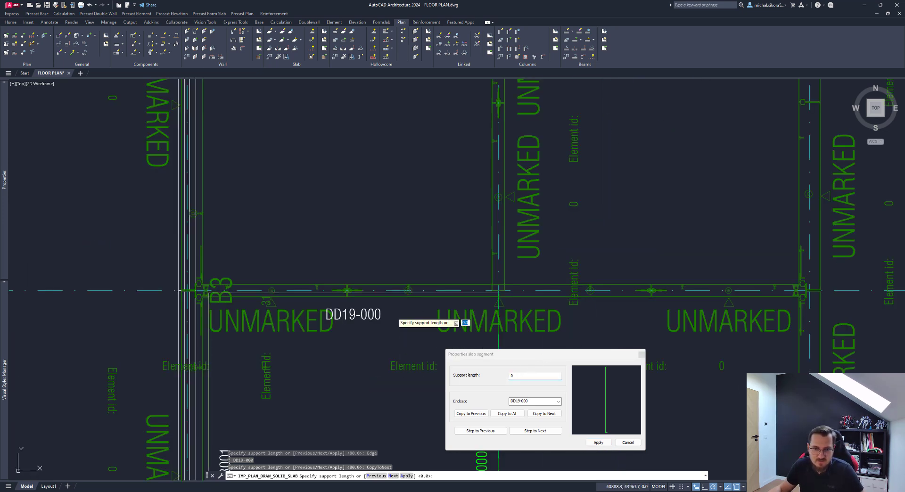
middle_click_drag(391, 310, 354, 98)
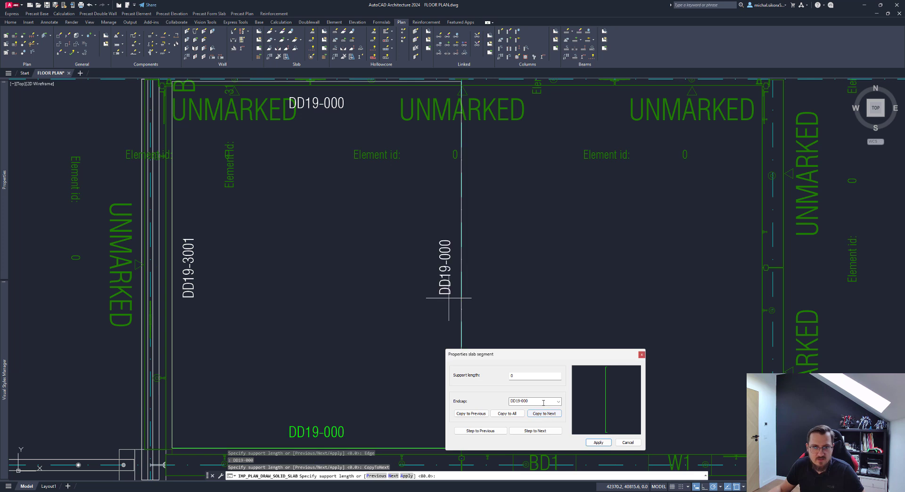
Give the lower edge the DD19-3001 endcap and a support length of 100, copy this to the left edge, and apply the segments
left_click(560, 401)
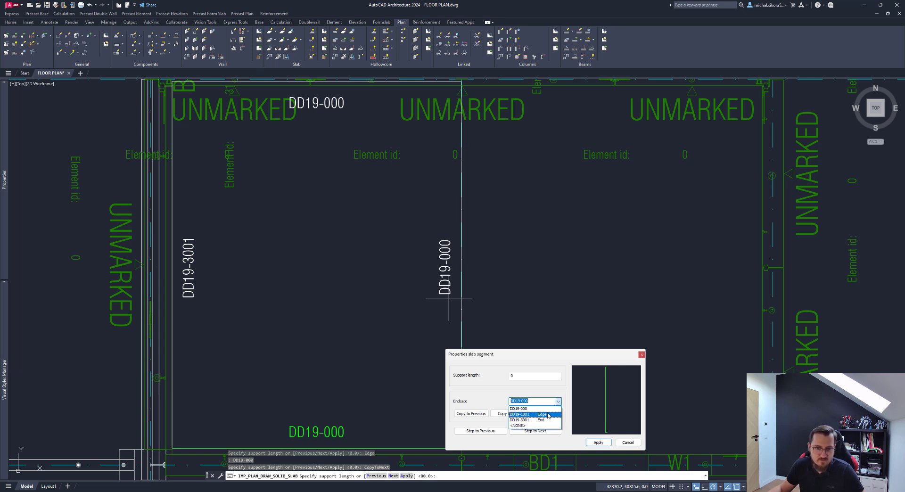
left_click(548, 414)
left_click(558, 401)
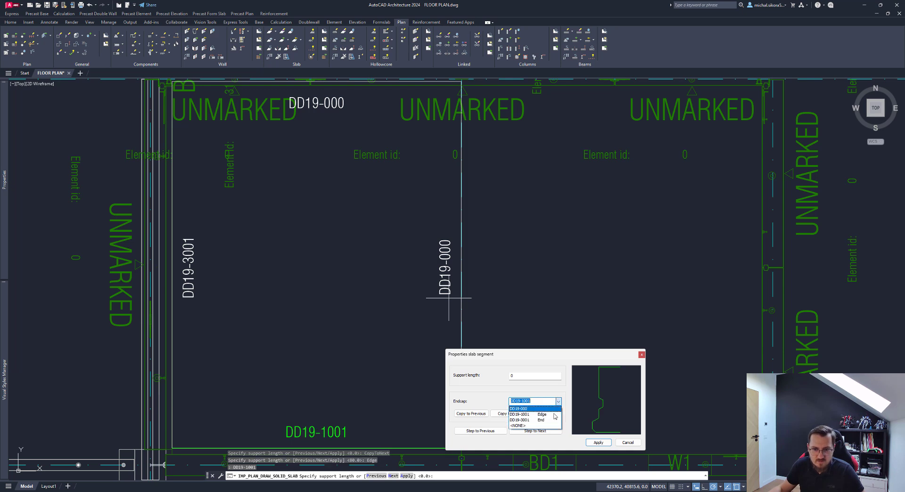
left_click(549, 420)
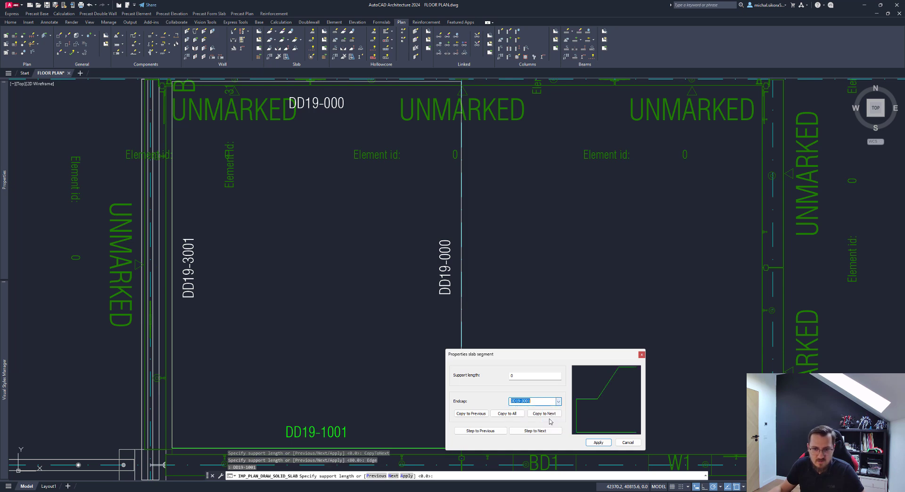
left_click(521, 414)
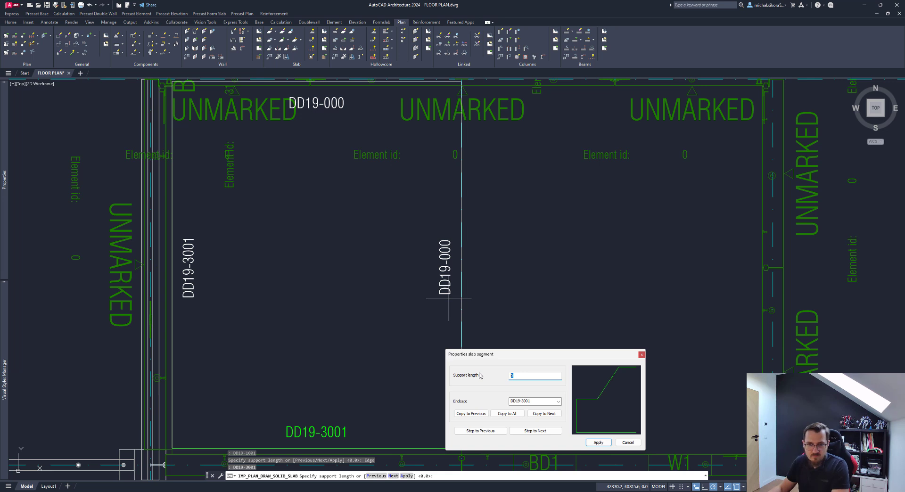
type("100")
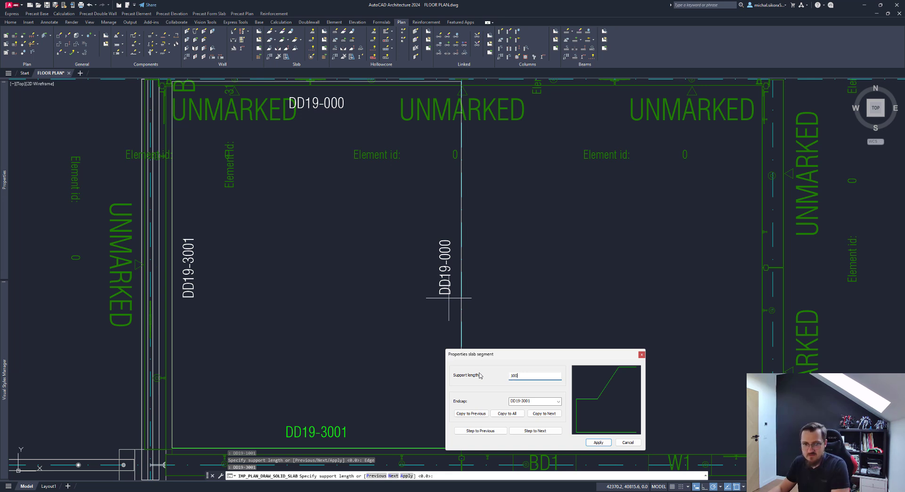
left_click(544, 414)
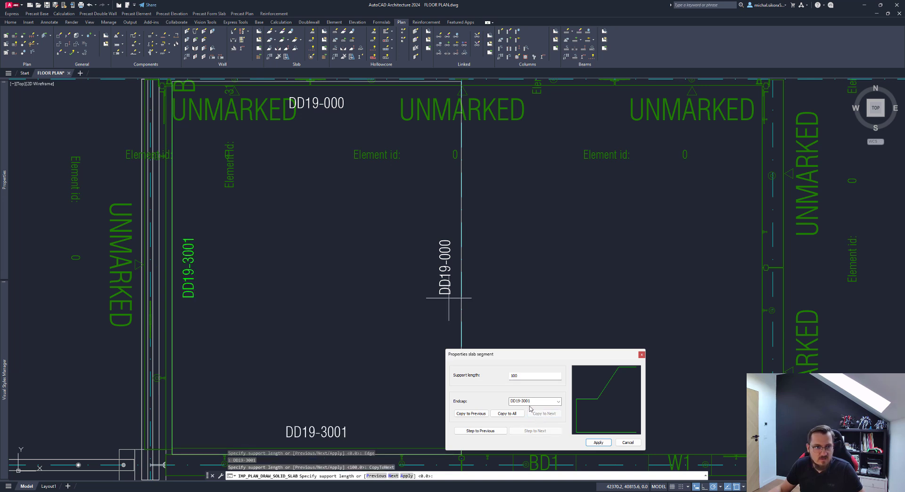
left_click(598, 442)
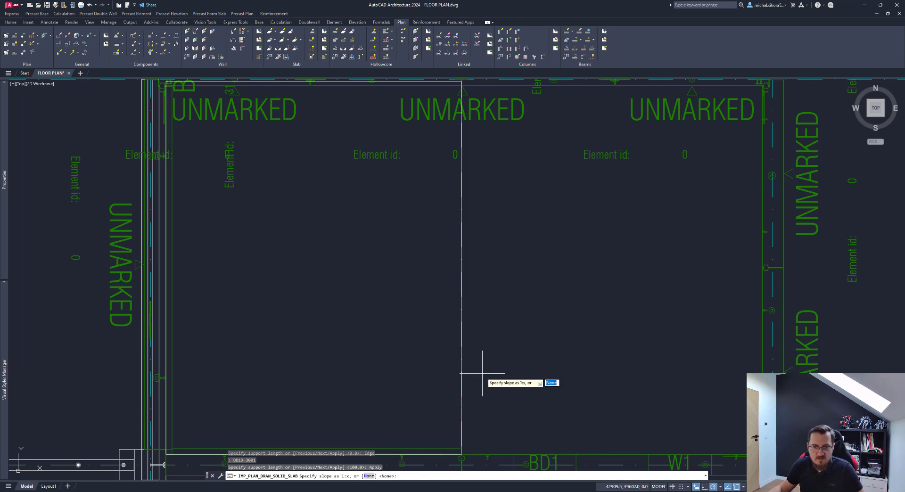
Use no slope and move the slab layout's basepoint onto the outline's right edge
key("Return")
scroll(468, 370, "down", 2)
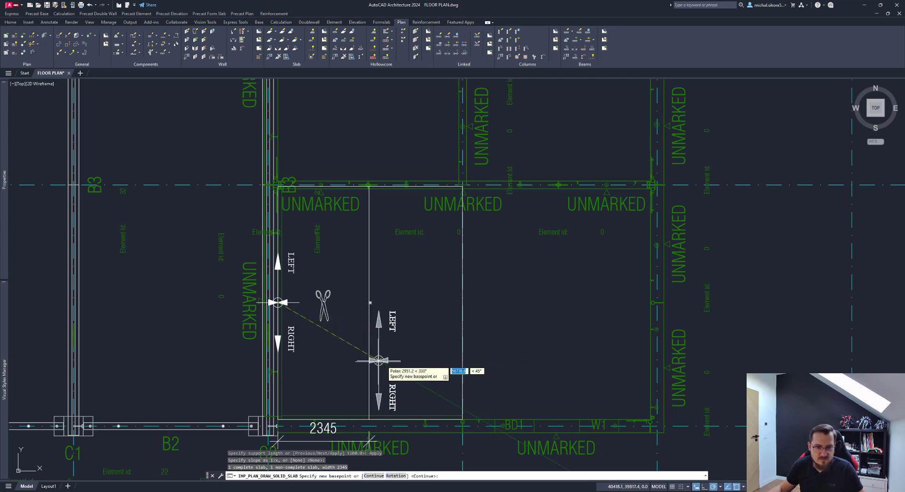
left_click(461, 345)
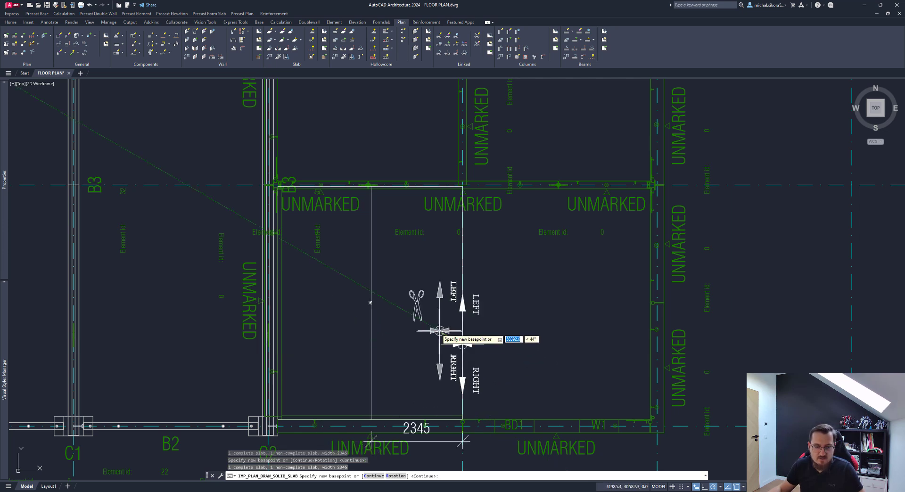
key("Return")
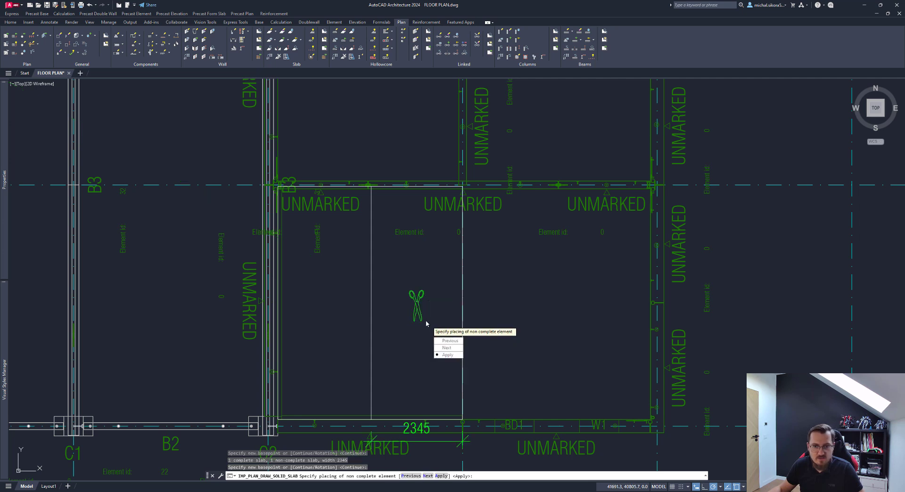
Step the non-complete element's placement to previous, return it to next, and apply the slab layout
type("P")
key("Return")
type("N")
key("Return")
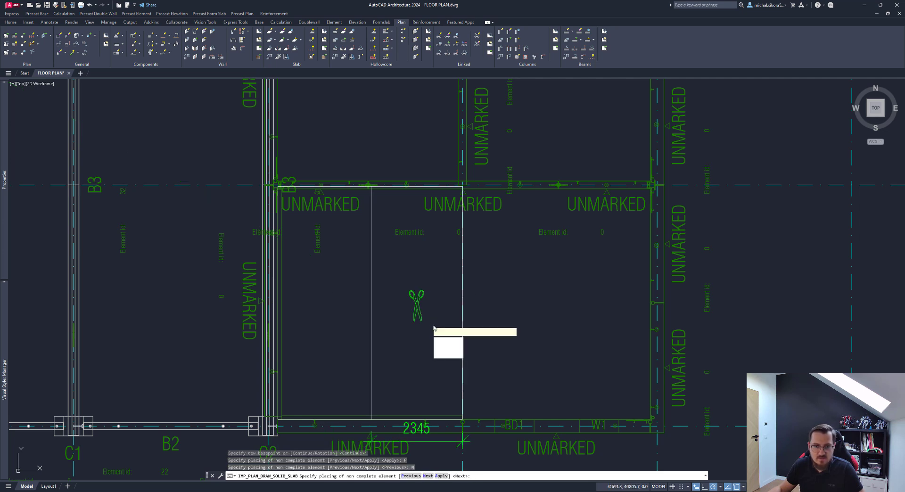
left_click(447, 354)
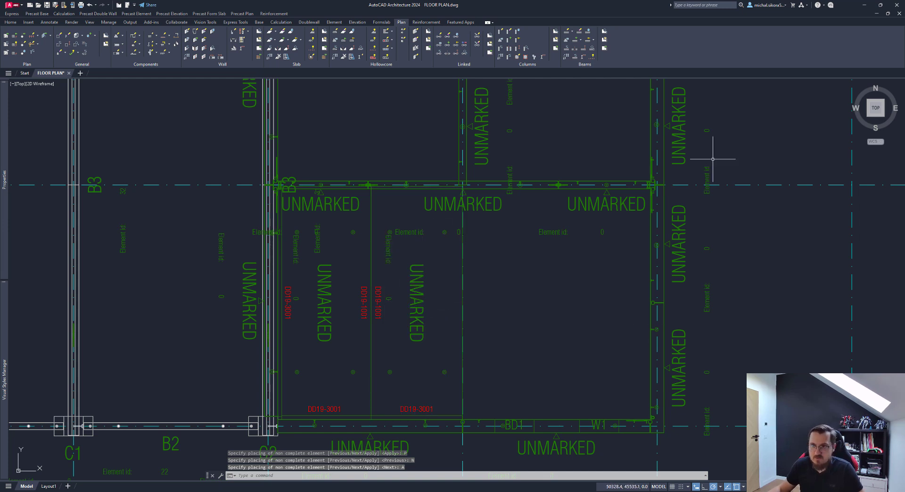
Switch to the SE isometric view and select the wall beneath the slabs' DD19-3001 ends to examine the slab support
left_click(883, 115)
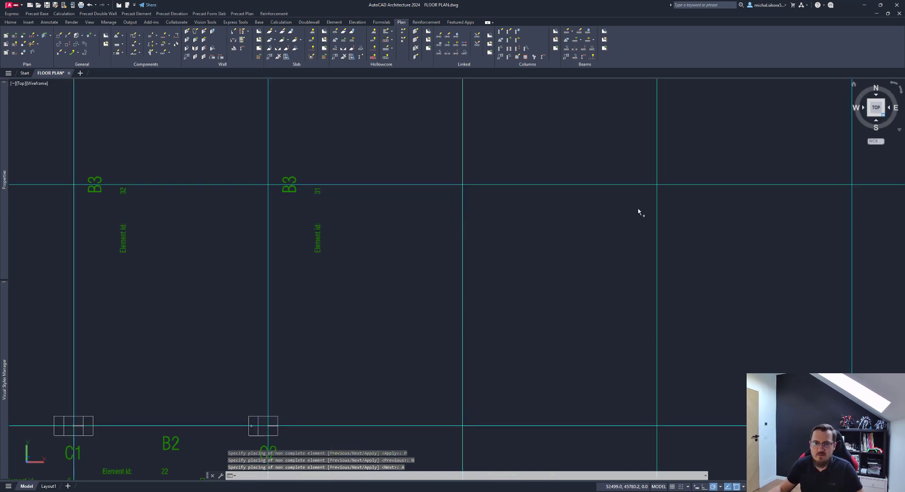
scroll(464, 258, "up", 5)
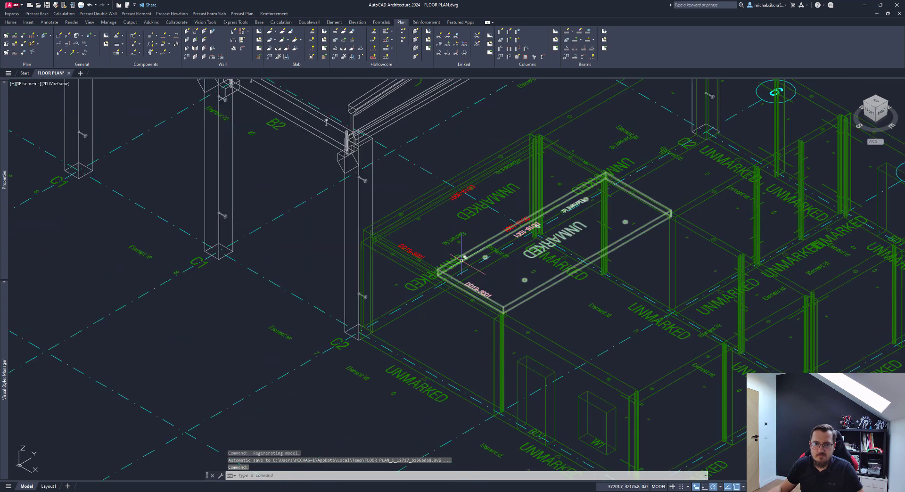
scroll(490, 281, "up", 4)
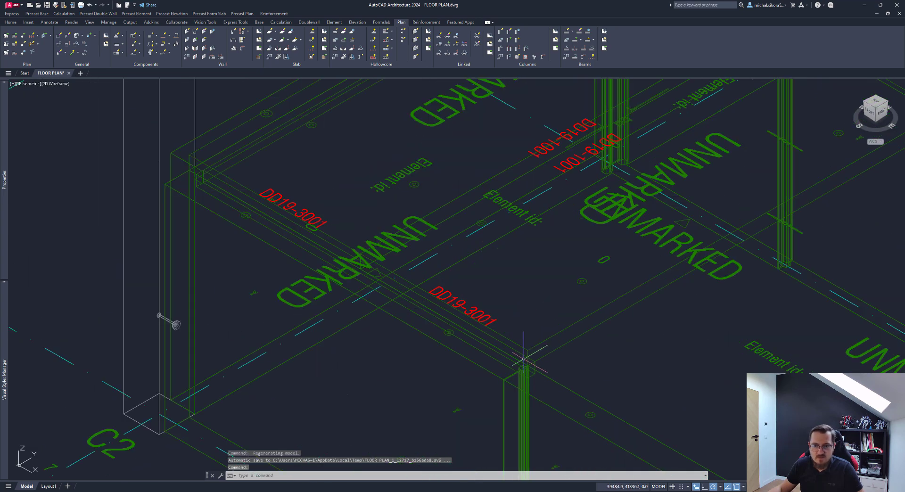
scroll(523, 359, "up", 3)
left_click(549, 363)
scroll(589, 335, "down", 3)
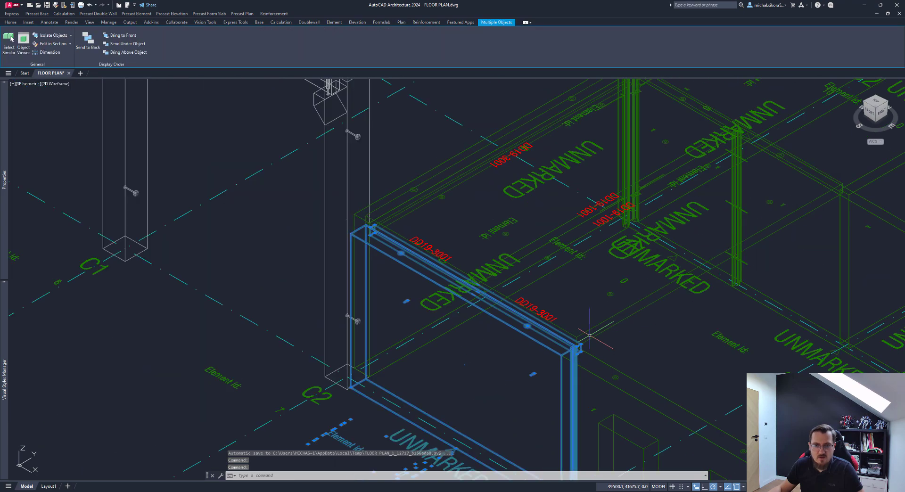
Return the floor plan to the top view and clear the wall selection
scroll(589, 335, "down", 5)
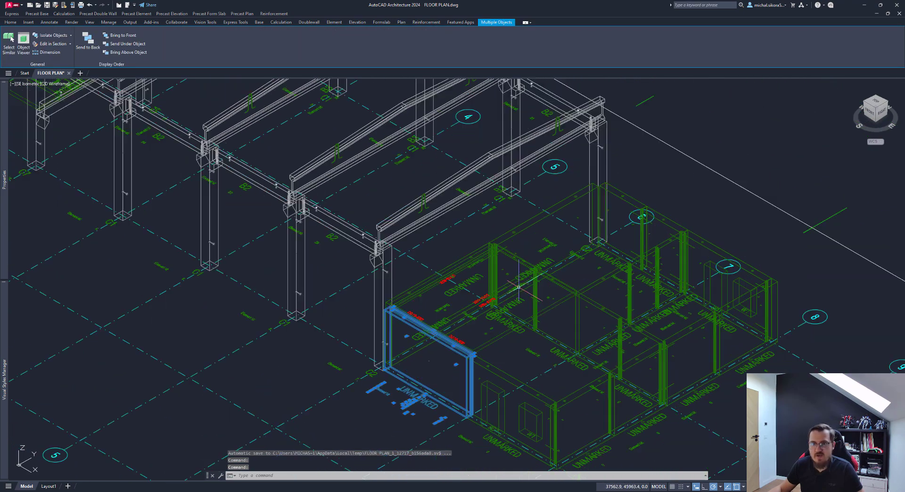
middle_click_drag(518, 287, 400, 264)
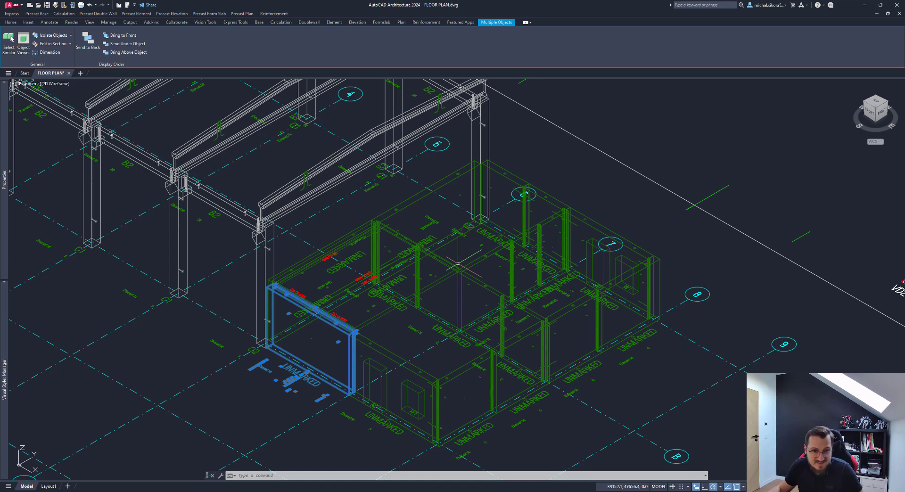
left_click(873, 103)
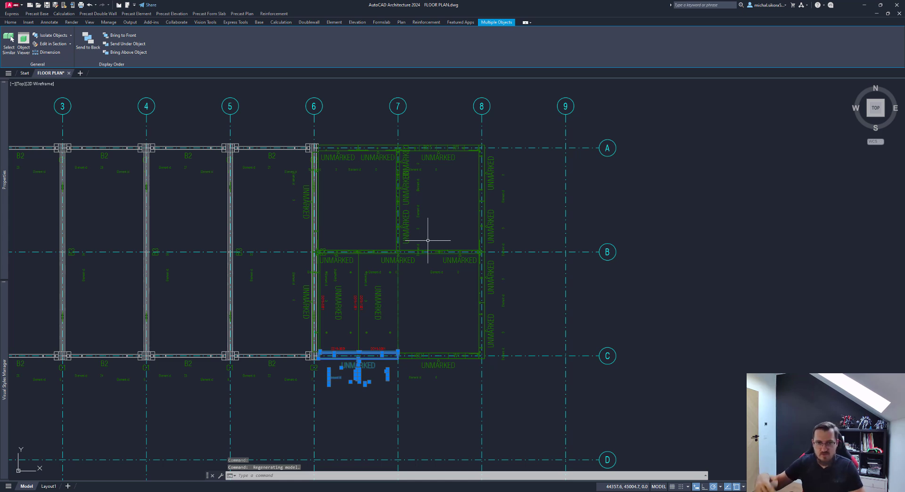
key("Escape")
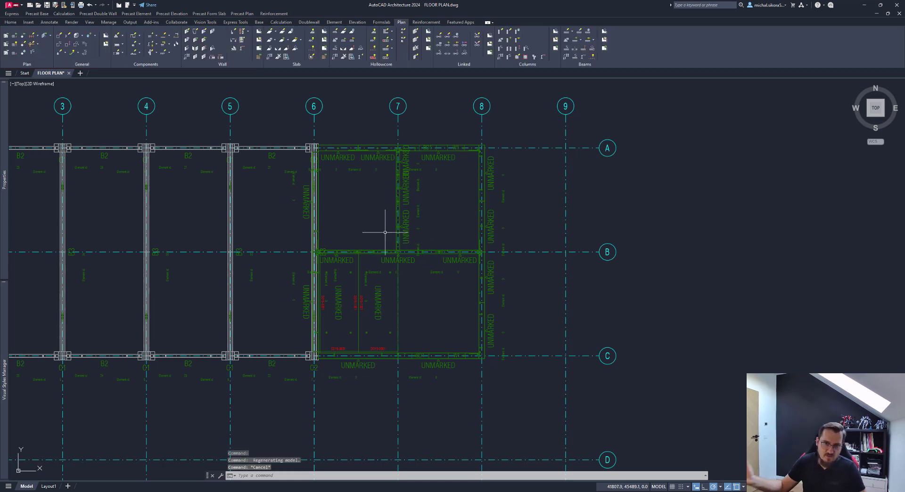
middle_click_drag(448, 202, 427, 221)
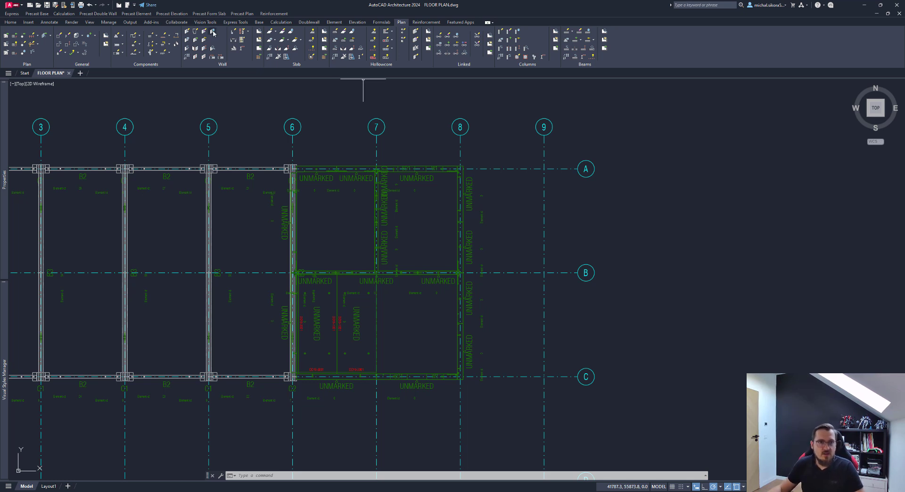
Save all sandwich walls of the floor plan with element marks starting at SW1
left_click(213, 32)
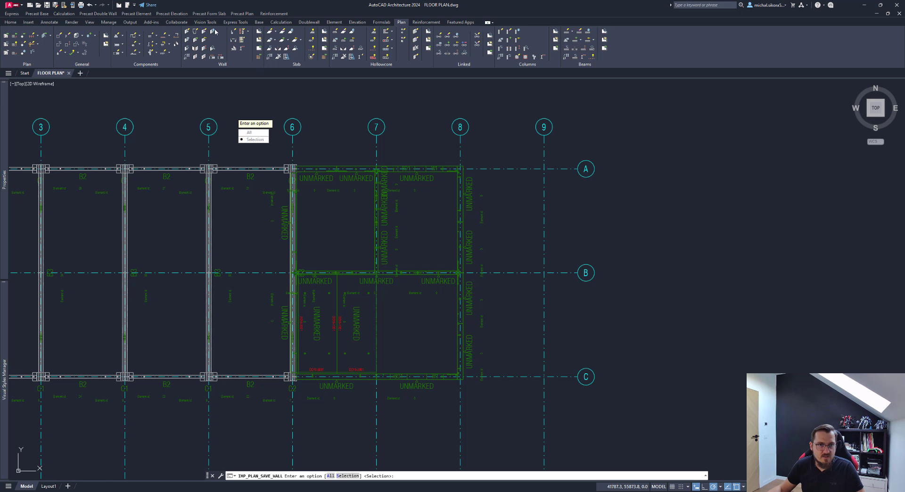
left_click(253, 134)
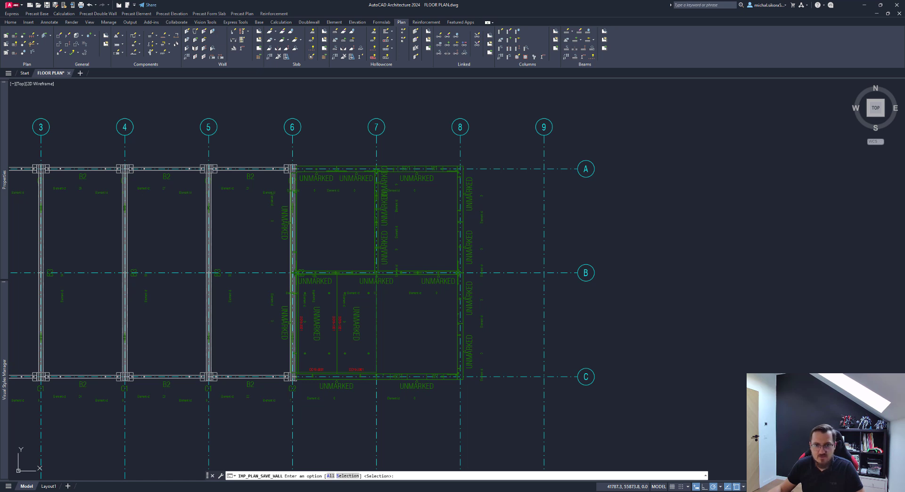
key("Down")
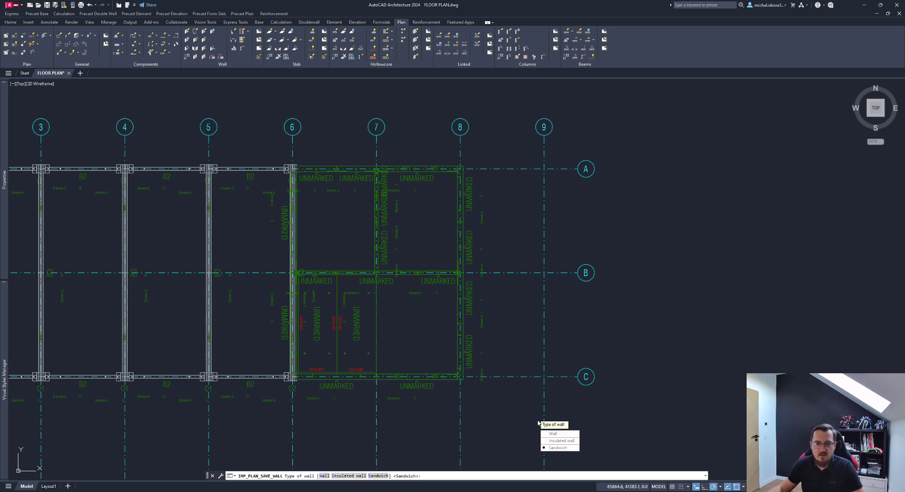
left_click(556, 446)
key("Return")
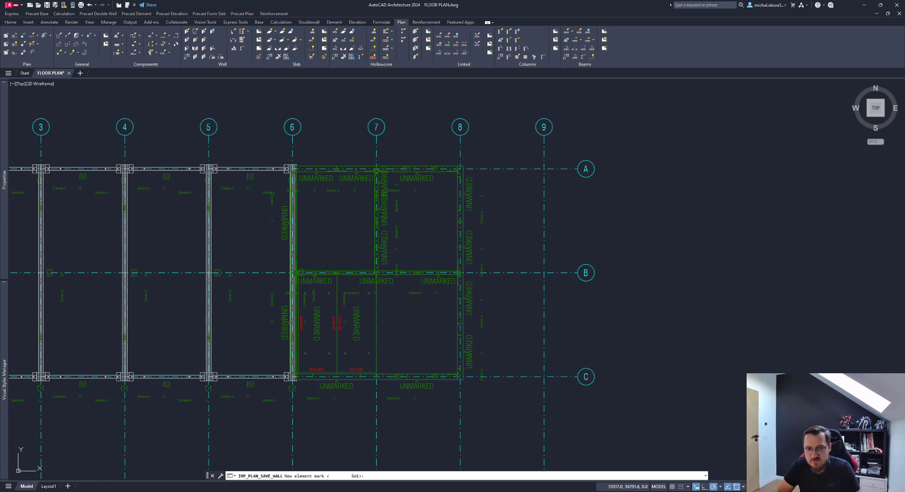
key("Return")
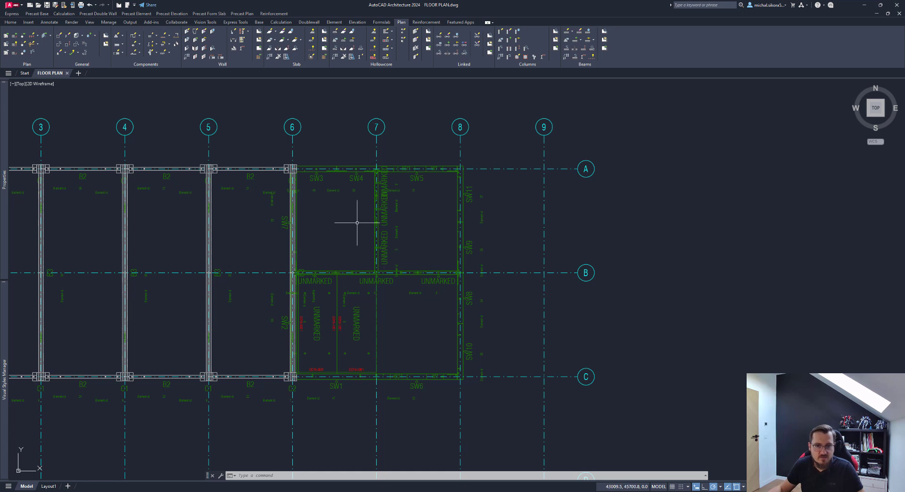
Save all walls of type Wall with element marks starting at WP1
key("Return")
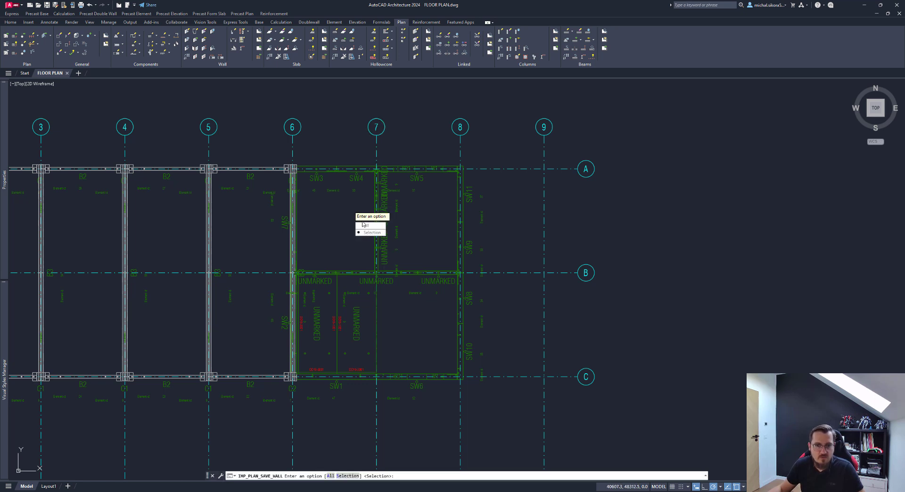
left_click(363, 225)
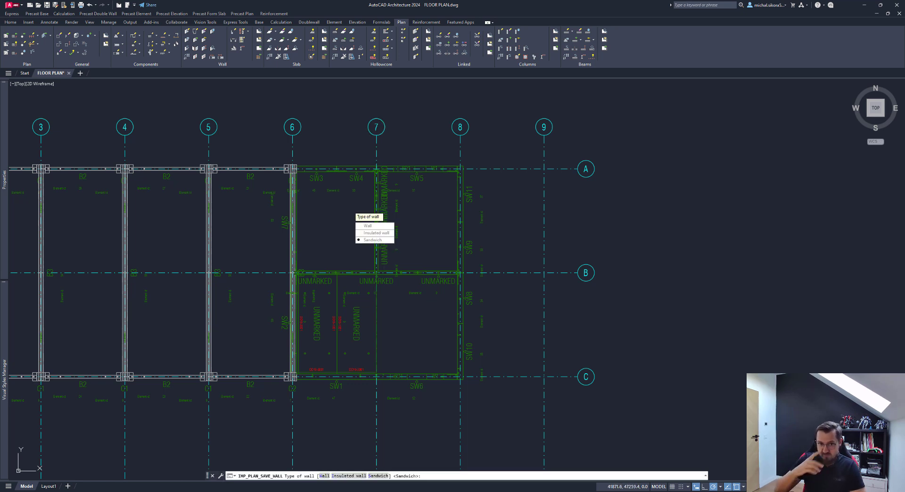
key("Return")
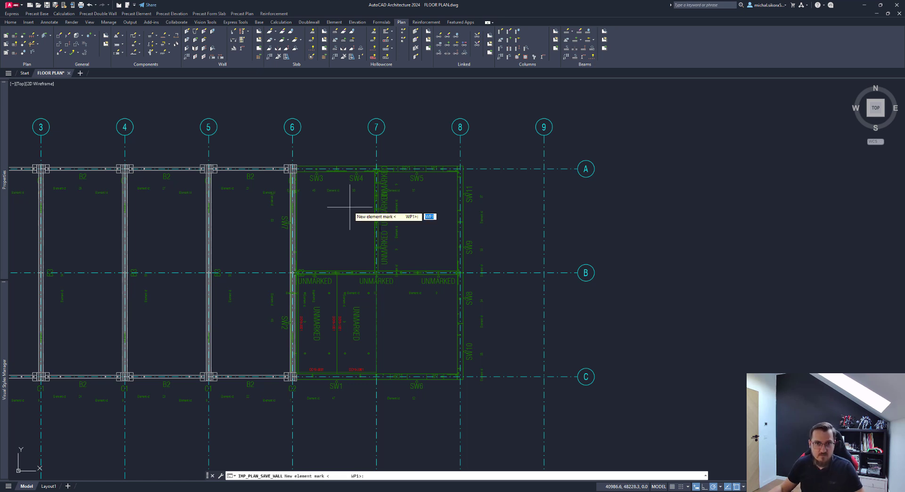
key("Return")
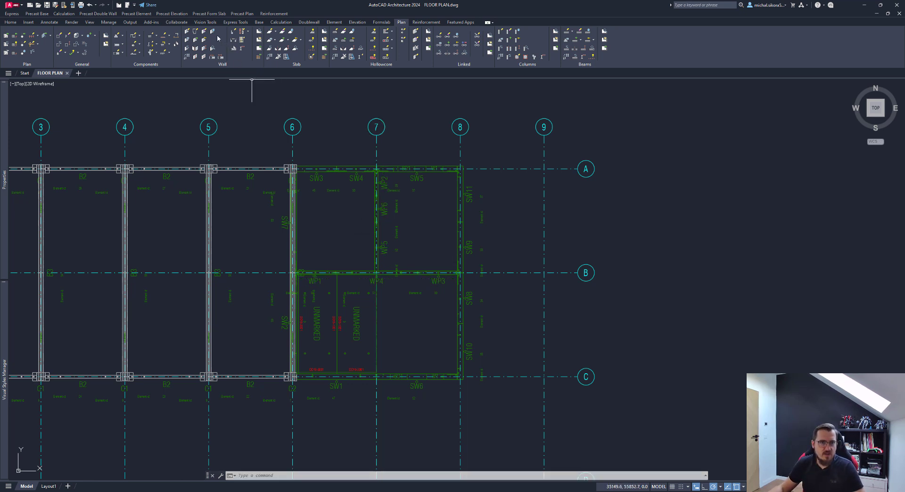
Save the two solid slabs as type Slab with element marks starting at S1
left_click(287, 32)
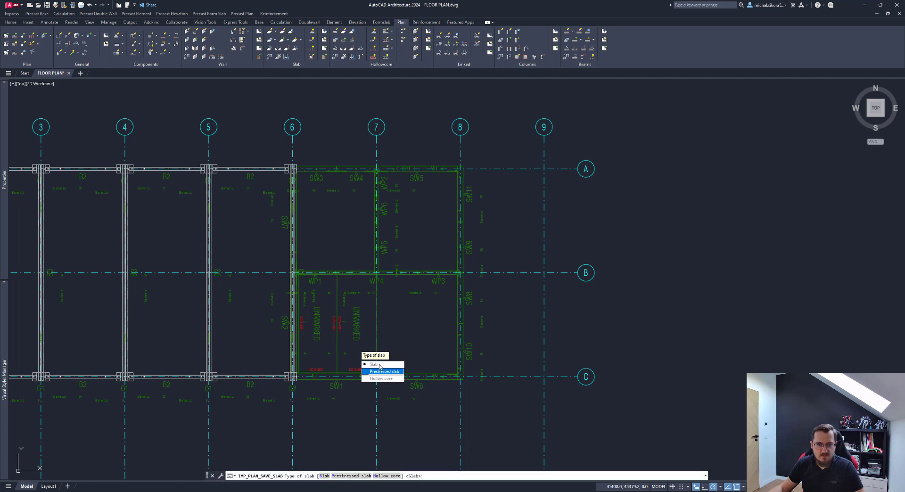
left_click(388, 370)
key("Return")
key("Return")
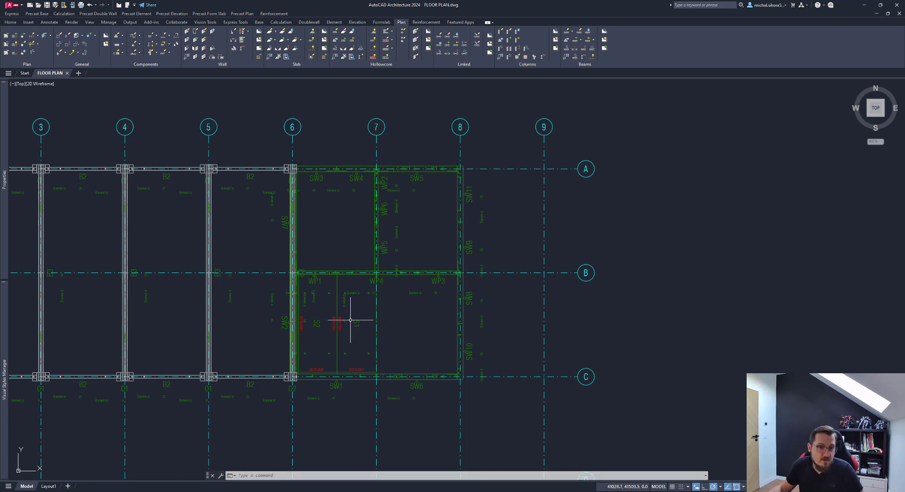
middle_click_drag(394, 207, 387, 220)
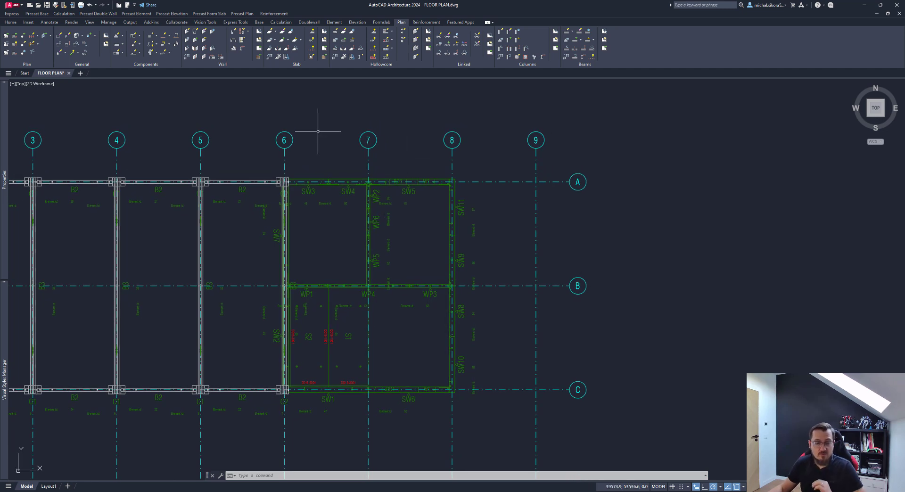
Switch to the webinar project in IMPACT Project Manager and examine how slabs S1 and S2 rest on wall SW1 in the 3D model
left_click(546, 491)
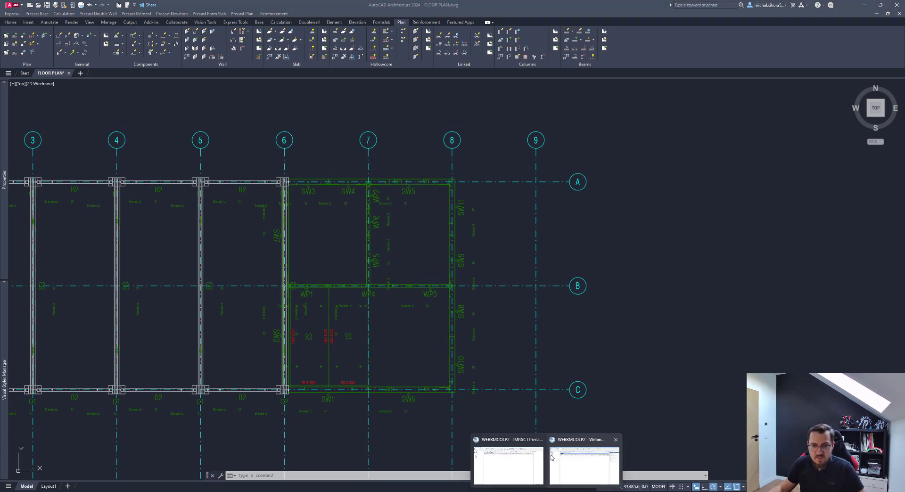
left_click(575, 464)
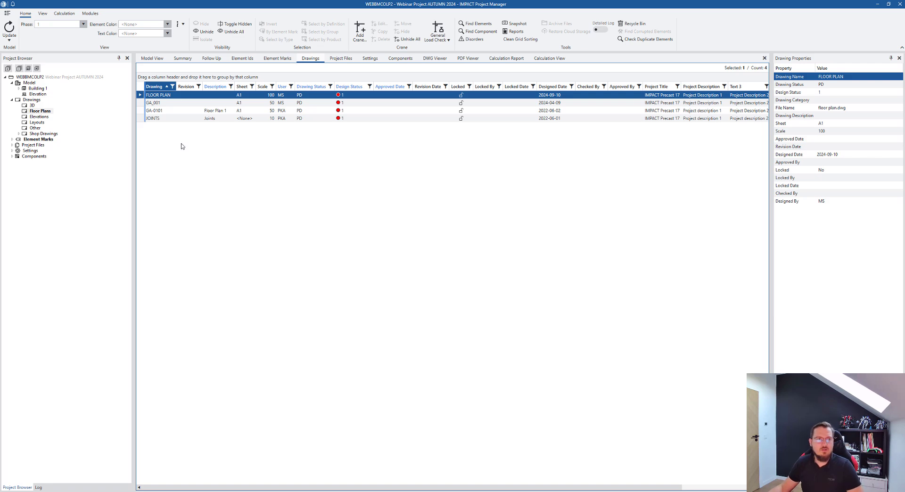
left_click(152, 58)
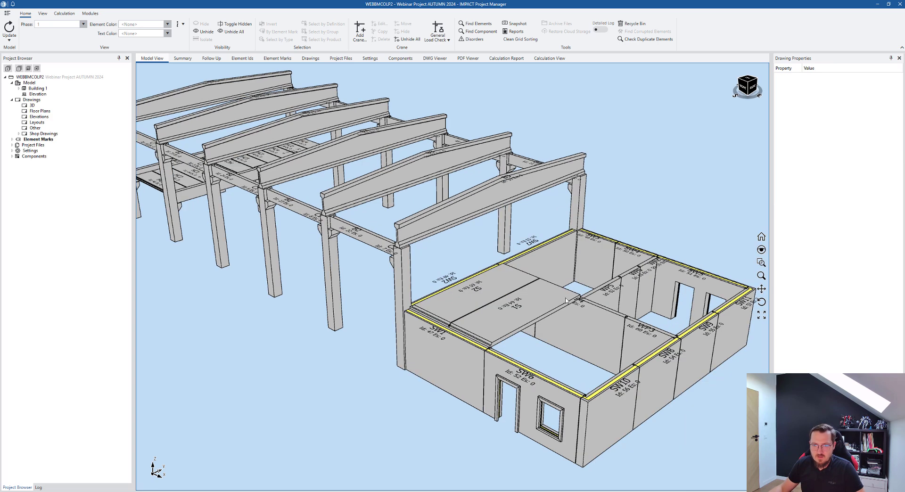
middle_click_drag(602, 300, 560, 314)
scroll(450, 360, "up", 5)
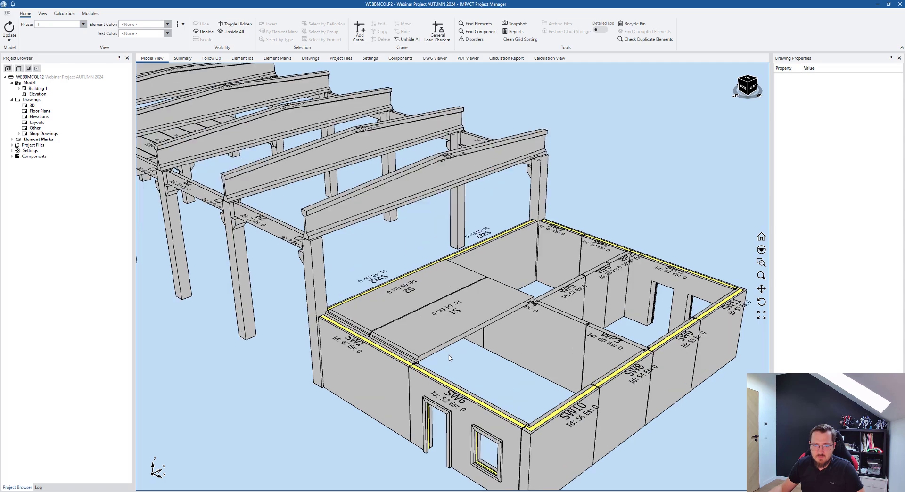
scroll(397, 379, "up", 4)
mouse_move(491, 362)
middle_mouse_down()
mouse_move(460, 355)
mouse_move(486, 358)
middle_mouse_up()
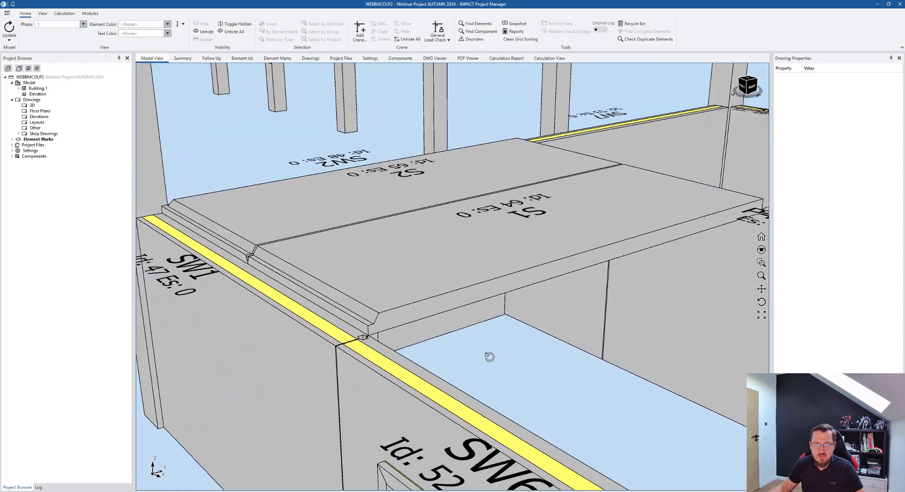
scroll(383, 310, "down", 5)
middle_click_drag(347, 282, 243, 248)
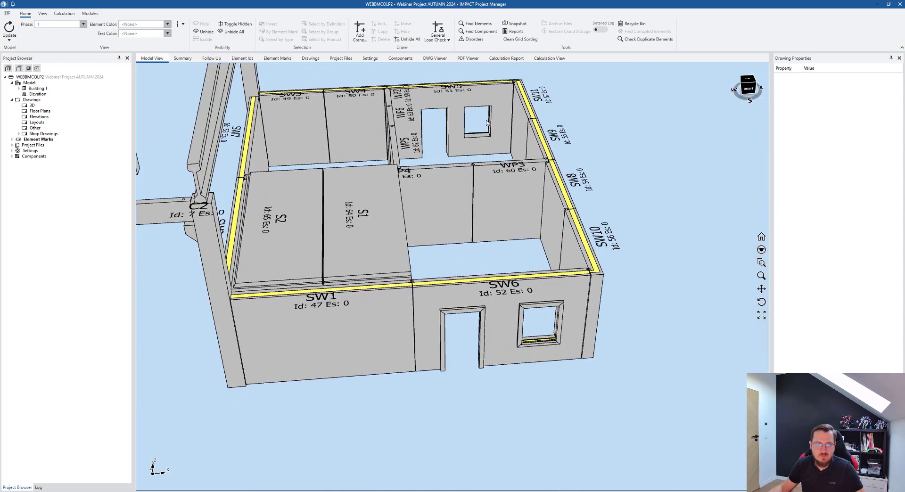
Examine the inner WP walls and the outer SW walls around the slabs from several sides in the 3D model
middle_click_drag(450, 150, 298, 120)
scroll(353, 185, "down", 3)
scroll(353, 185, "up", 5)
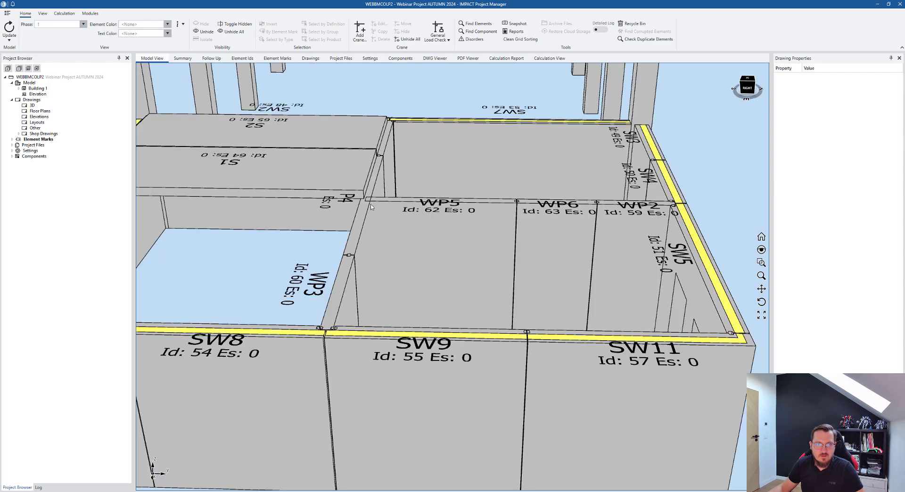
scroll(354, 186, "down", 4)
middle_click_drag(306, 210, 349, 225)
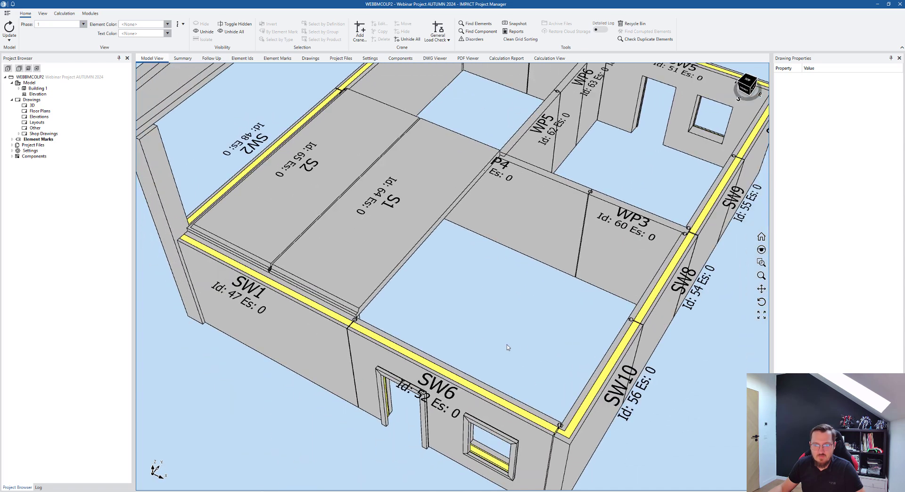
scroll(533, 316, "down", 3)
scroll(484, 372, "up", 2)
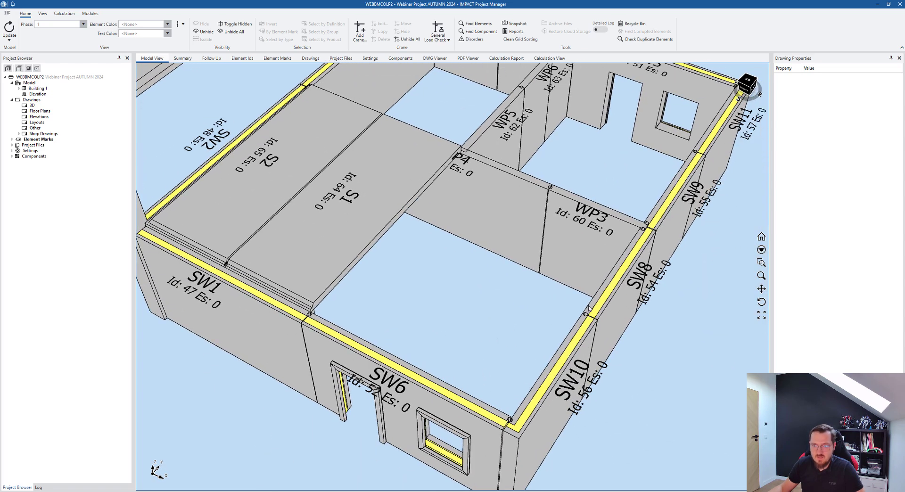
middle_click_drag(641, 199, 585, 262)
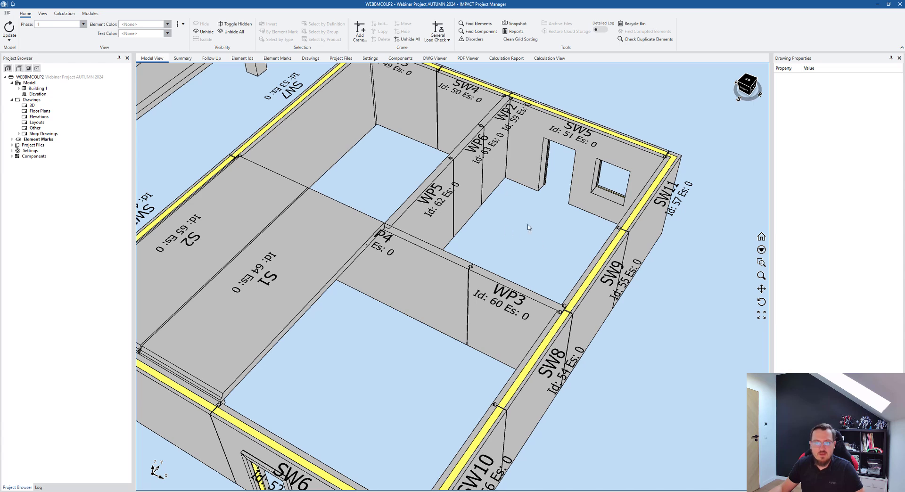
scroll(574, 231, "down", 1)
middle_click_drag(436, 352, 448, 347)
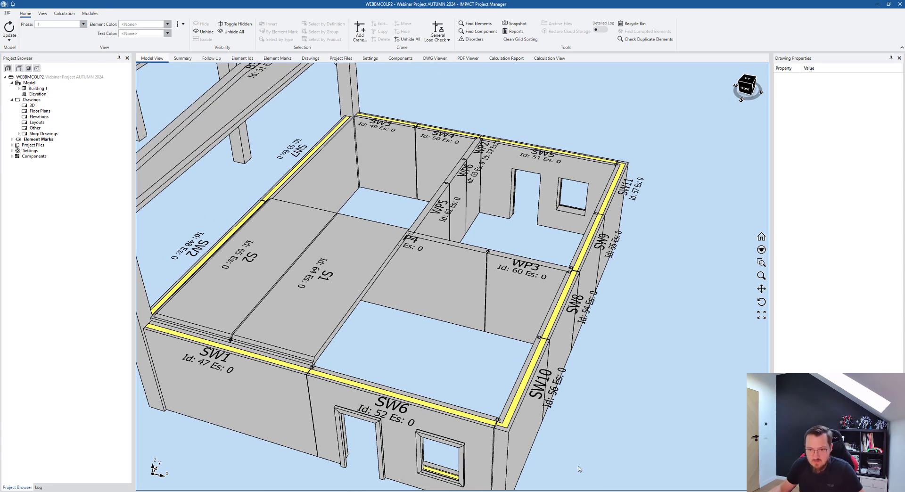
Switch back to AutoCAD Architecture and examine sandwich wall SW5 with its door and window on axis A between axes 7 and 8
mouse_move(561, 491)
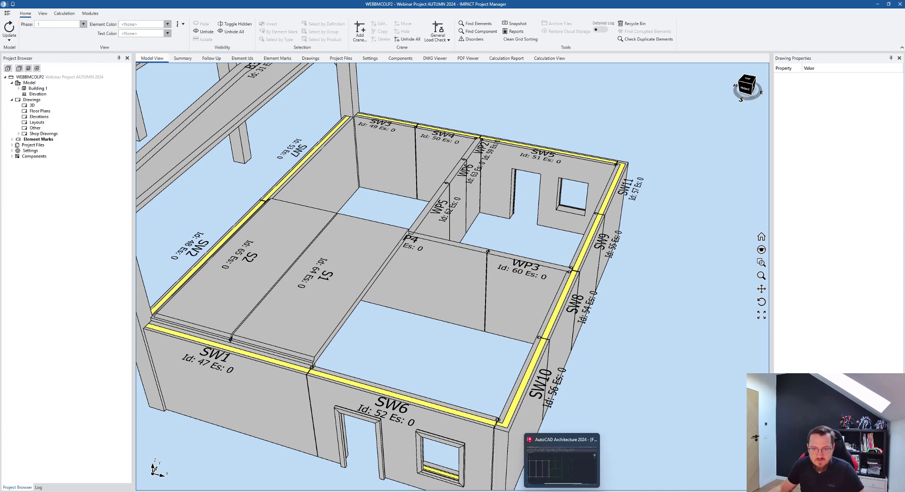
left_click(560, 459)
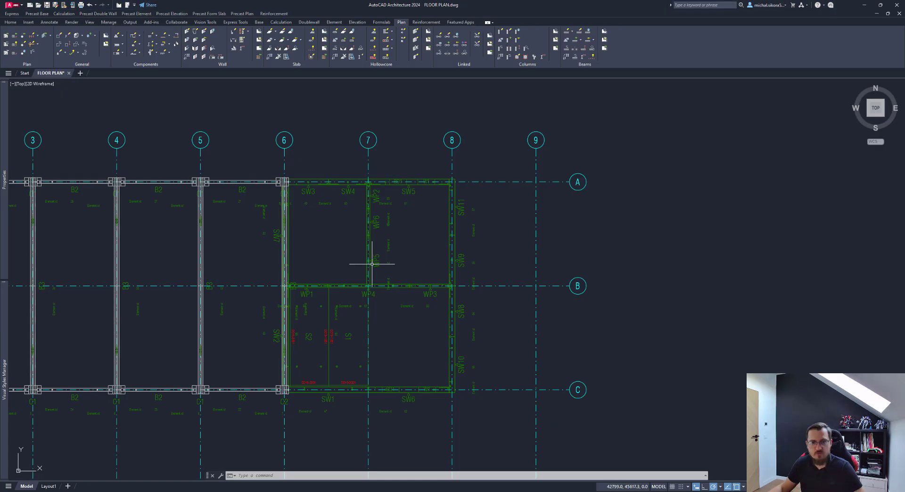
middle_click_drag(357, 286, 340, 297)
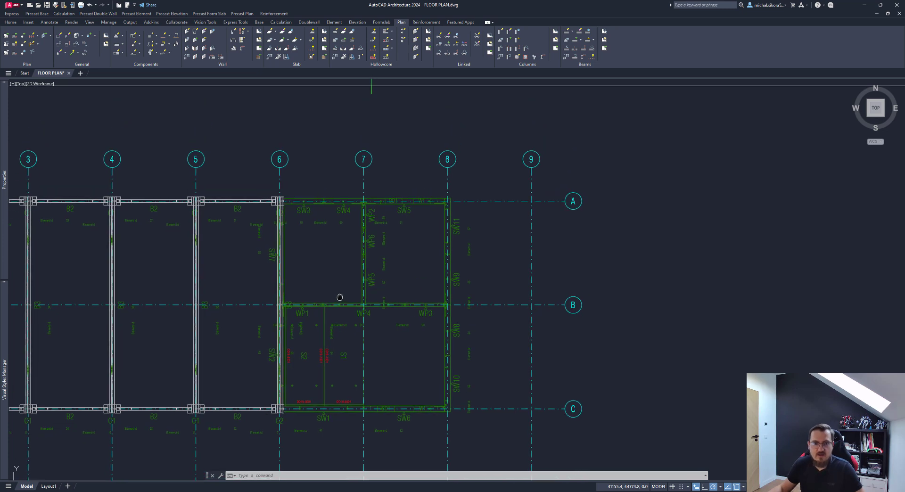
left_click(369, 220)
scroll(401, 202, "up", 4)
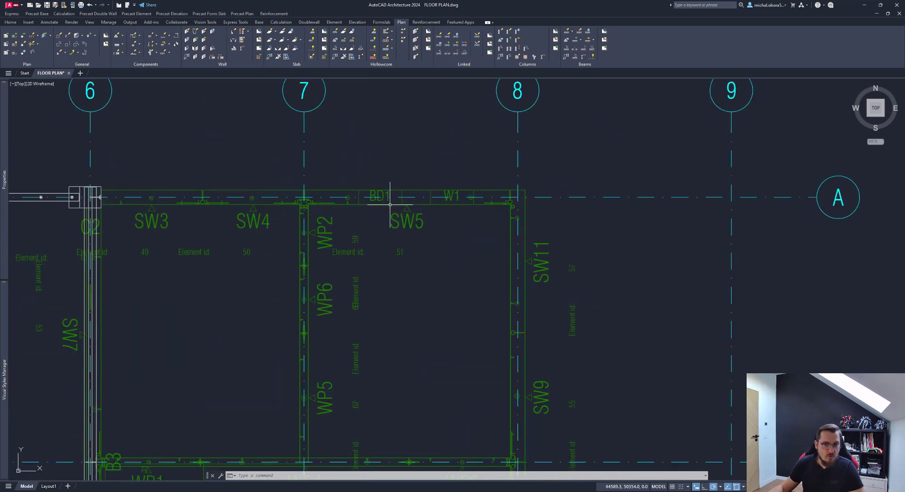
left_click(423, 190)
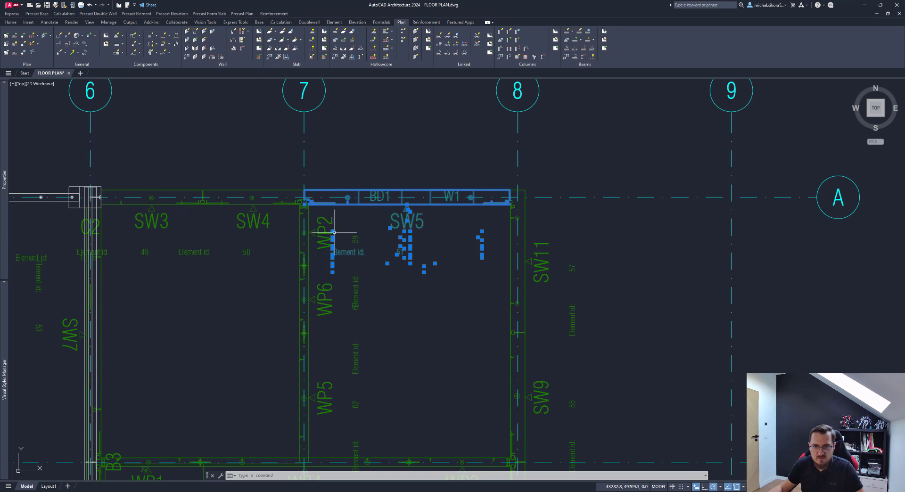
mouse_move(339, 228)
middle_mouse_down()
mouse_move(351, 187)
mouse_move(355, 196)
middle_mouse_up()
key("Escape")
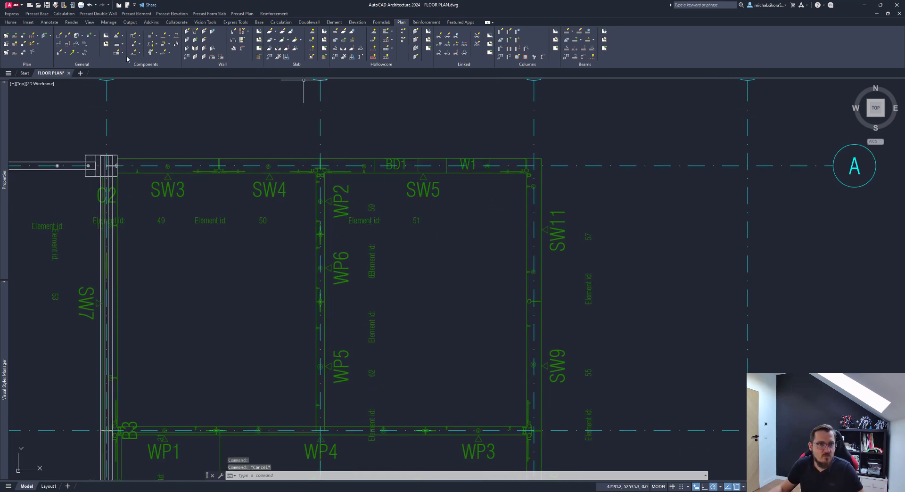
Generate shop drawings for sandwich walls SW5 and SW1 using the SW_LAYOUT template
left_click(257, 50)
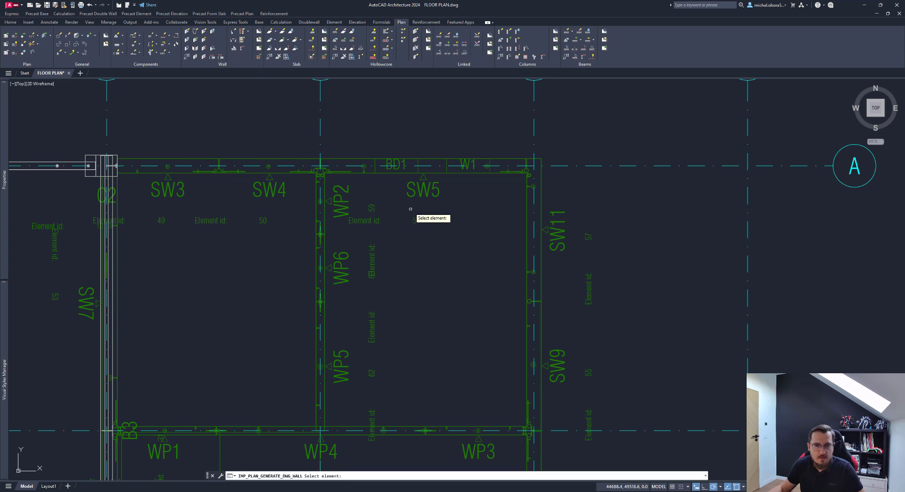
left_click(429, 191)
left_click(420, 193)
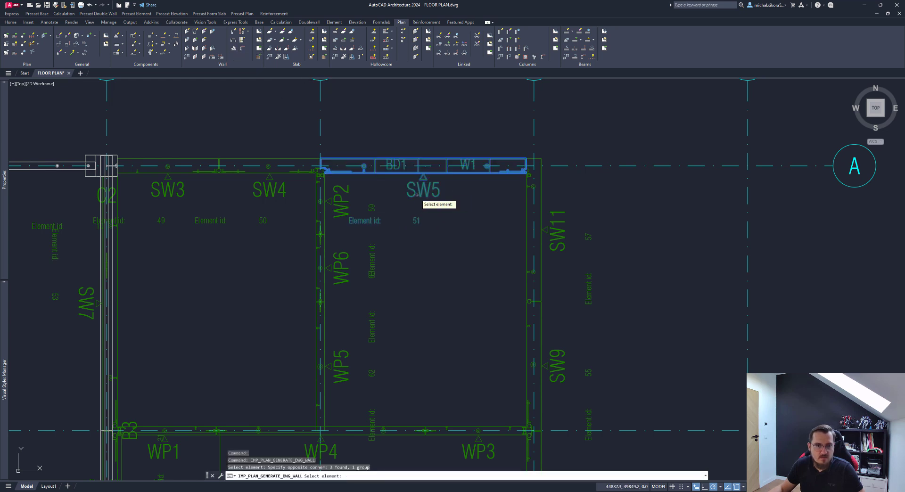
left_click(268, 186)
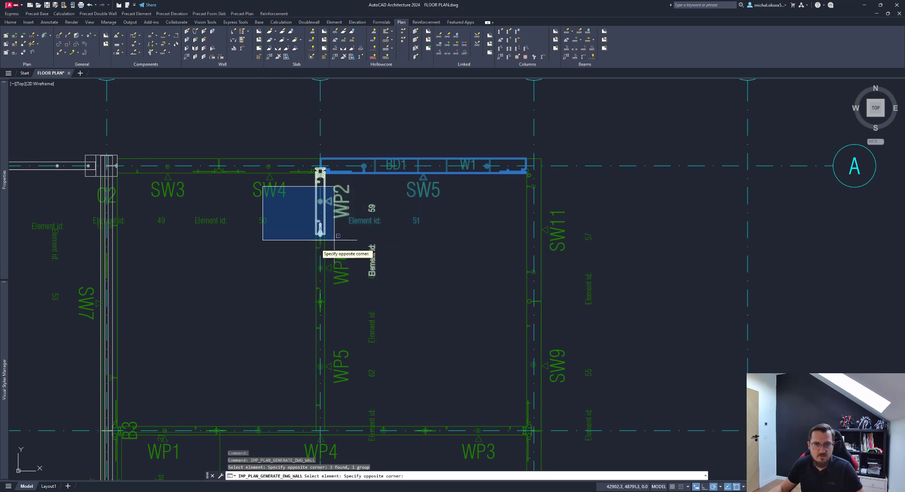
left_click(323, 249)
scroll(257, 189, "down", 2)
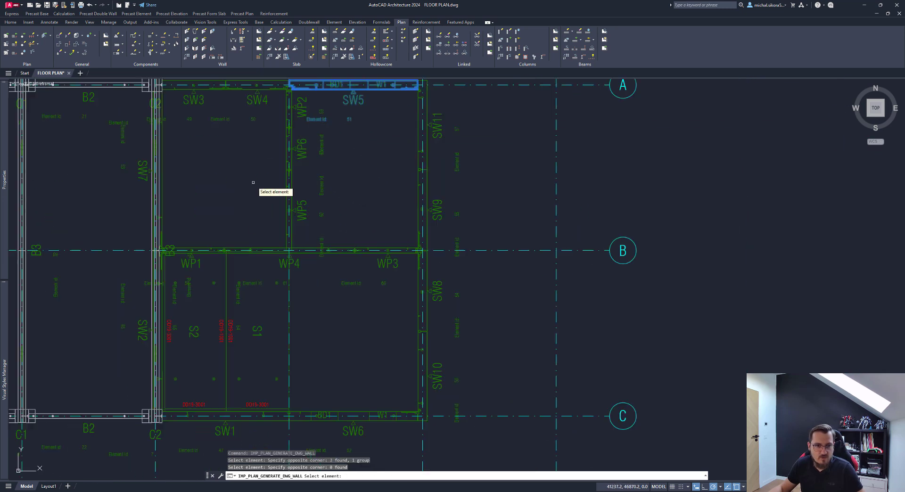
left_click(234, 418)
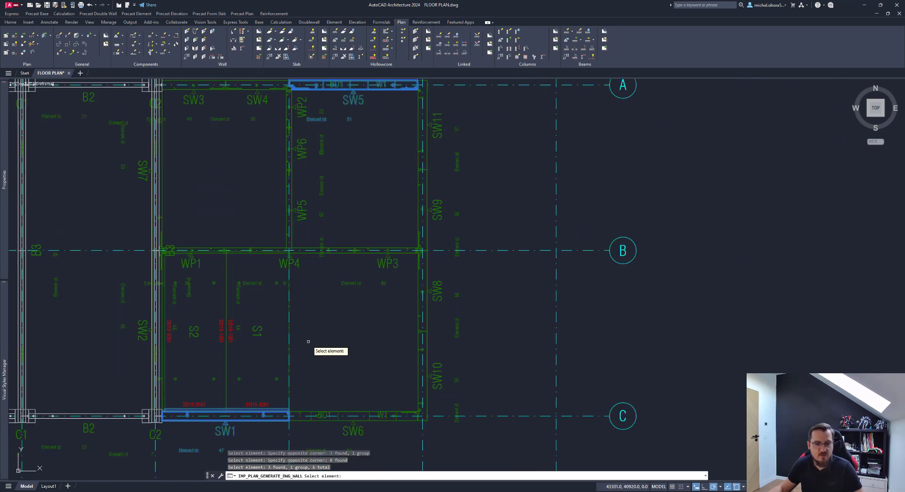
scroll(282, 392, "up", 6)
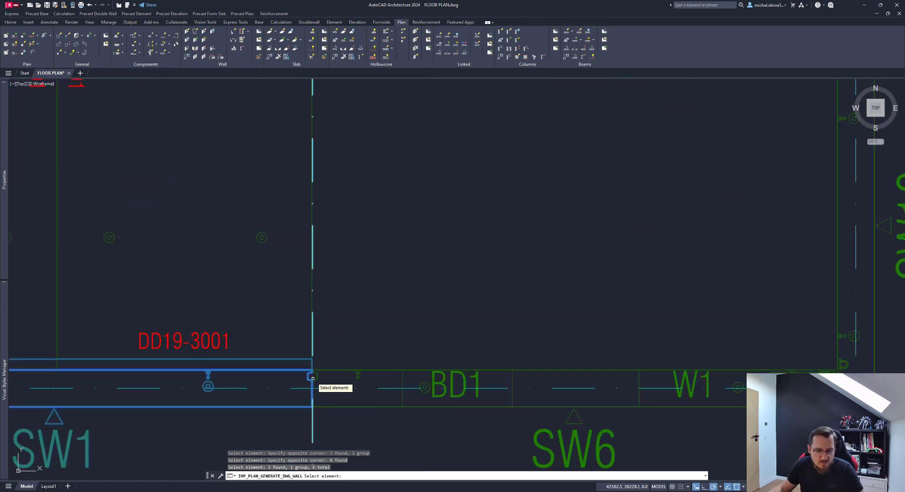
scroll(312, 397, "down", 4)
scroll(370, 275, "down", 2)
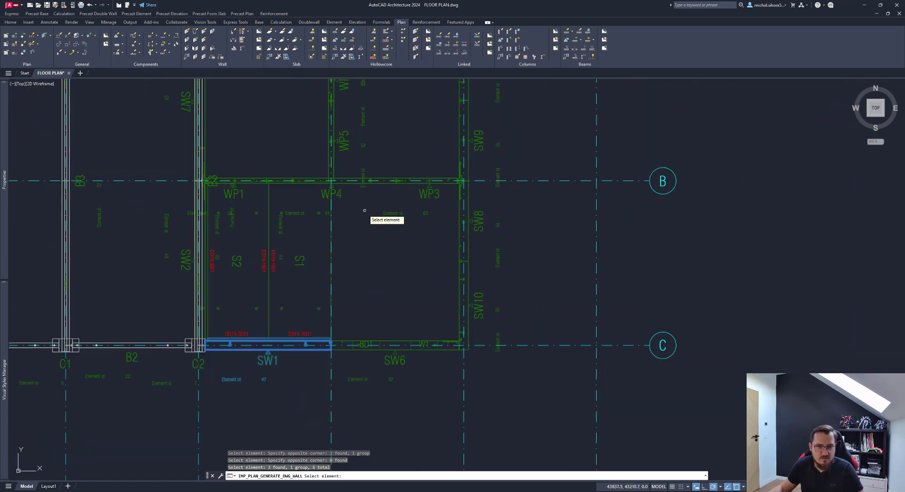
mouse_move(363, 209)
middle_mouse_down()
mouse_move(340, 337)
mouse_move(350, 240)
middle_mouse_up()
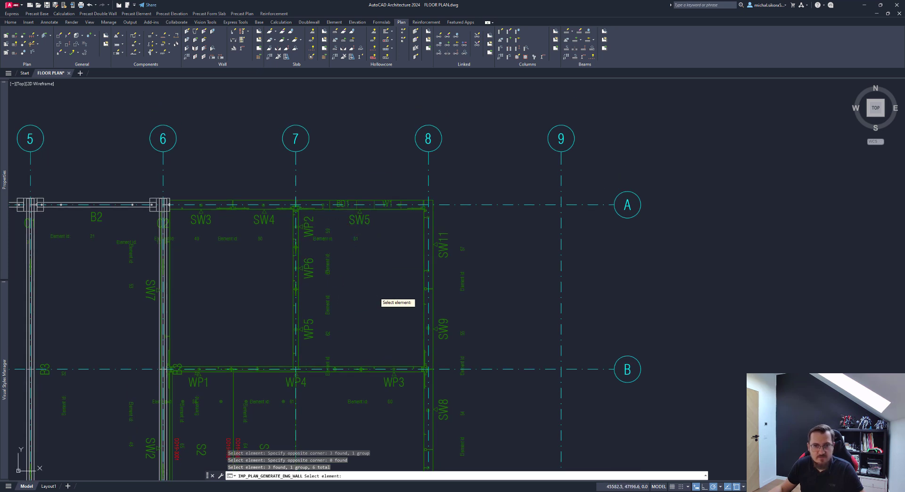
key("Return")
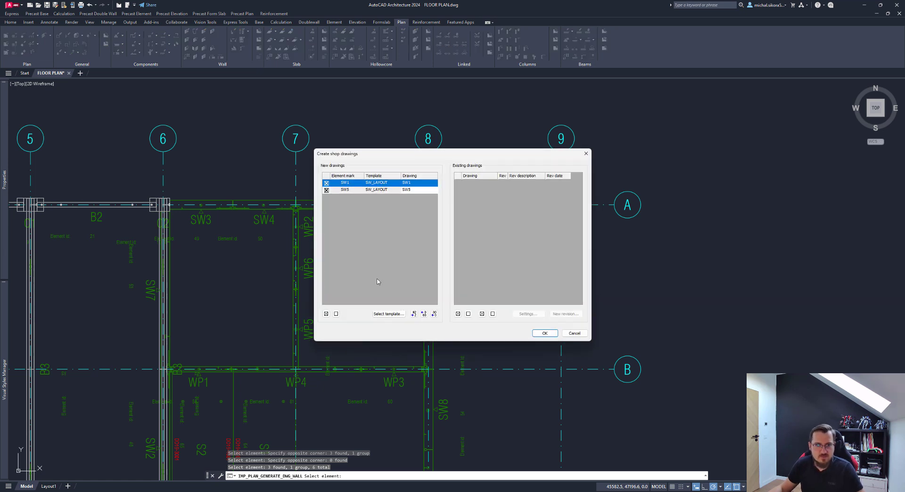
left_click(544, 334)
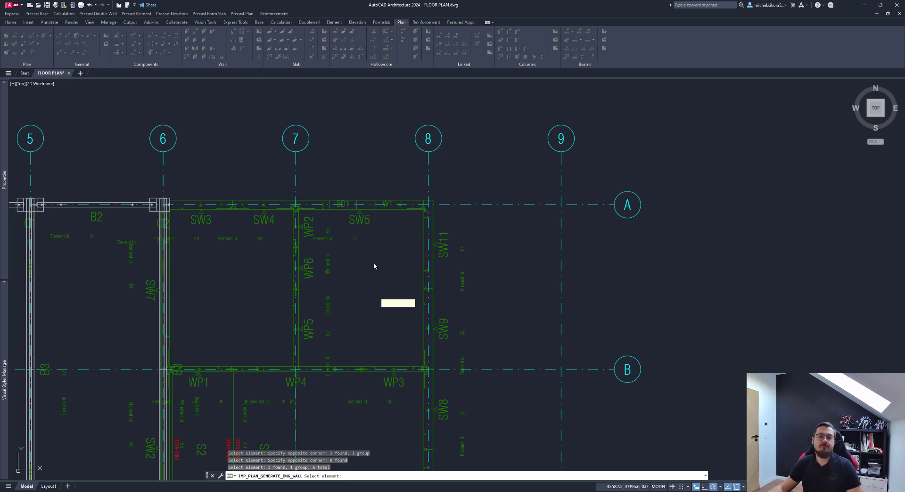
key("Return")
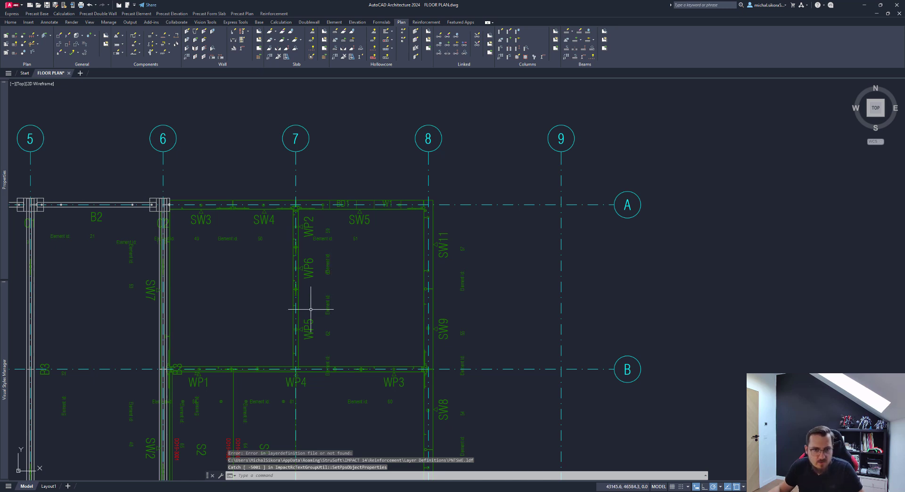
Generate shop drawings for inner walls WP3 and WP6 using the WP_LAYOUT template
mouse_move(311, 308)
middle_mouse_down()
mouse_move(340, 241)
mouse_move(347, 183)
middle_mouse_up()
left_click(283, 97)
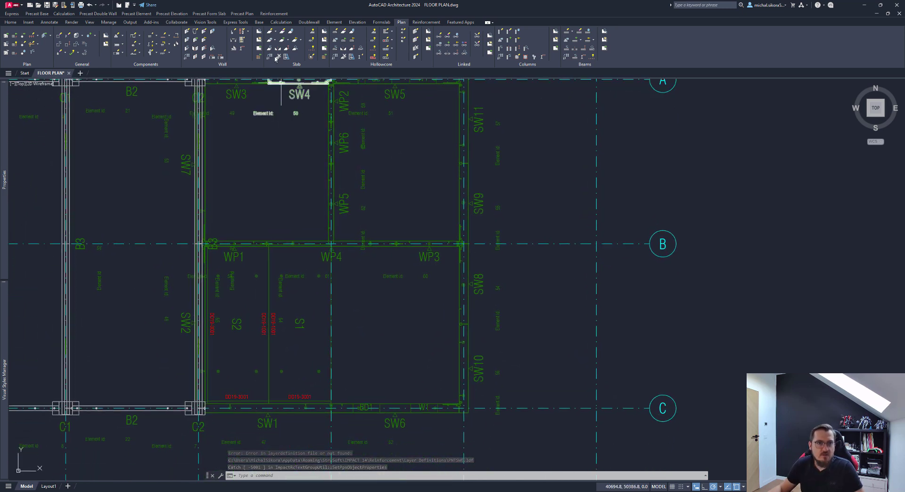
left_click(260, 49)
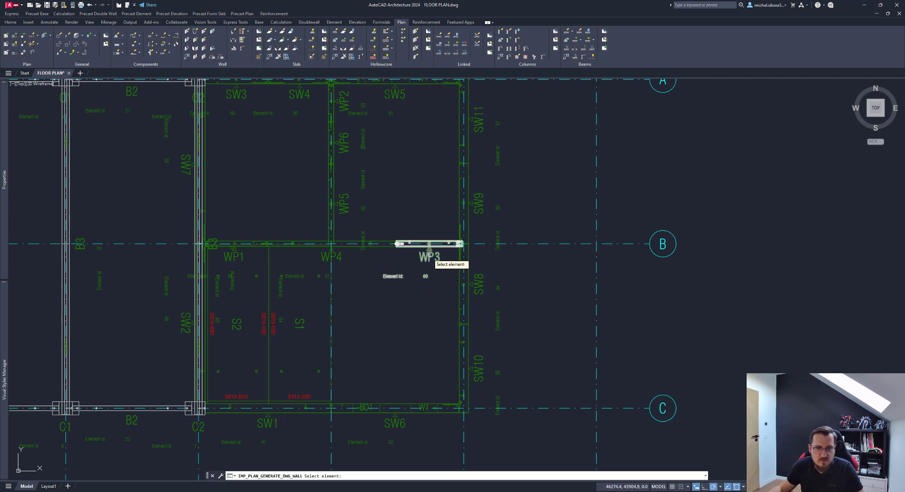
left_click(429, 256)
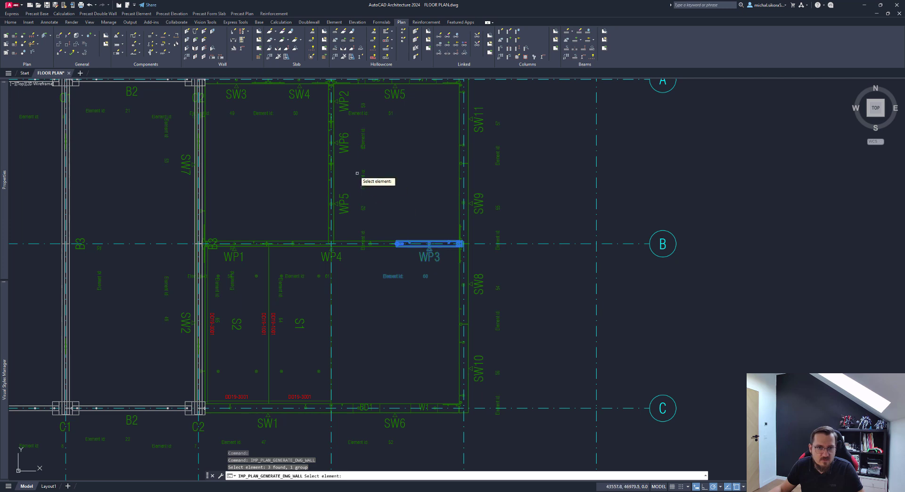
scroll(337, 131, "up", 2)
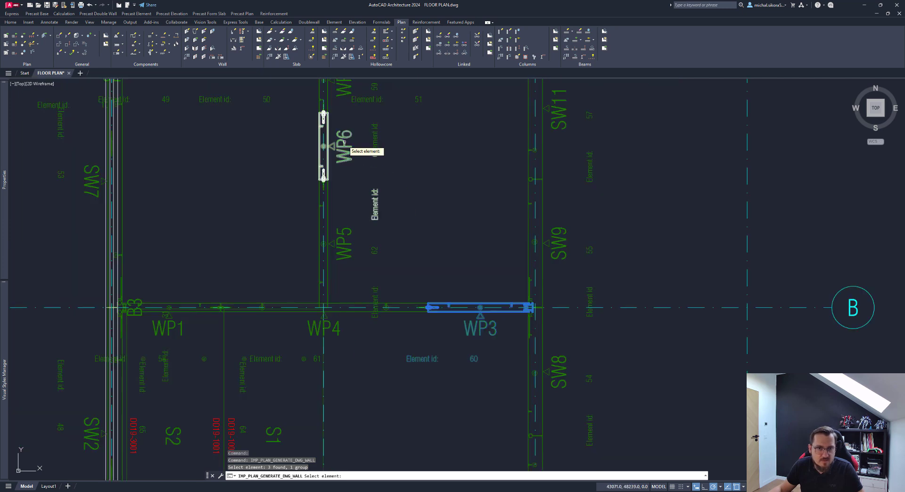
left_click(337, 132)
key("Return")
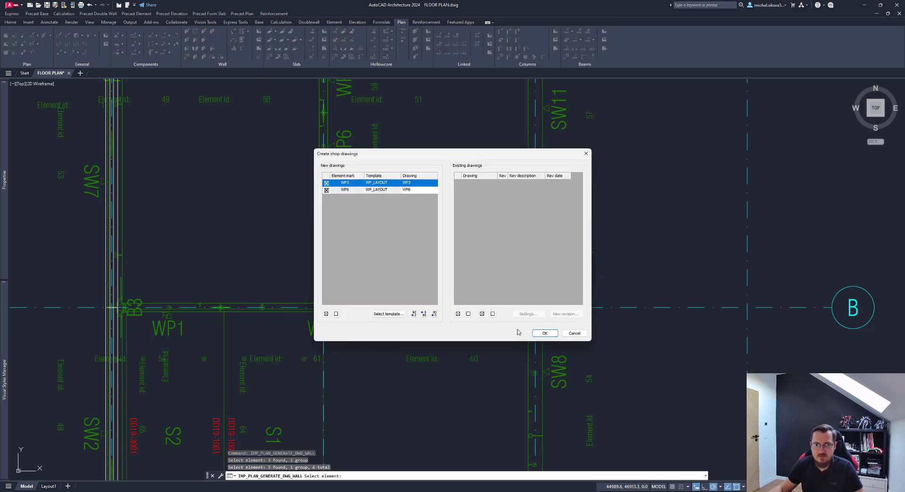
left_click(544, 333)
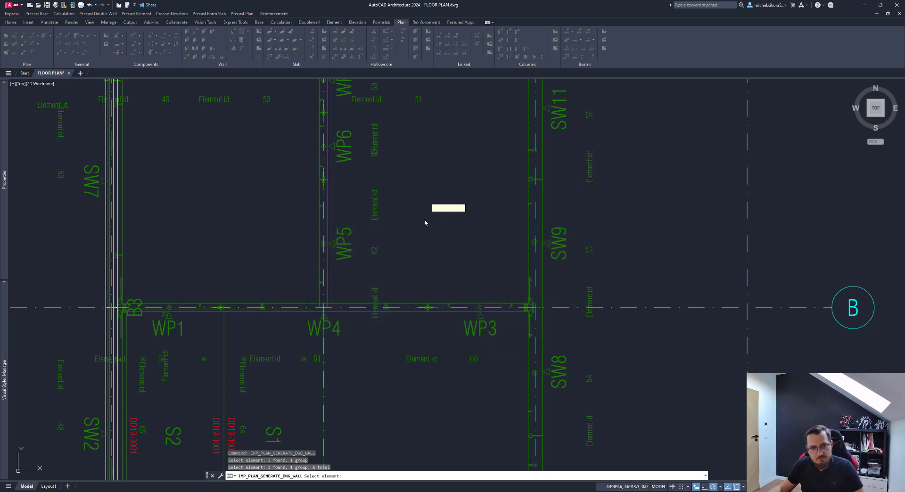
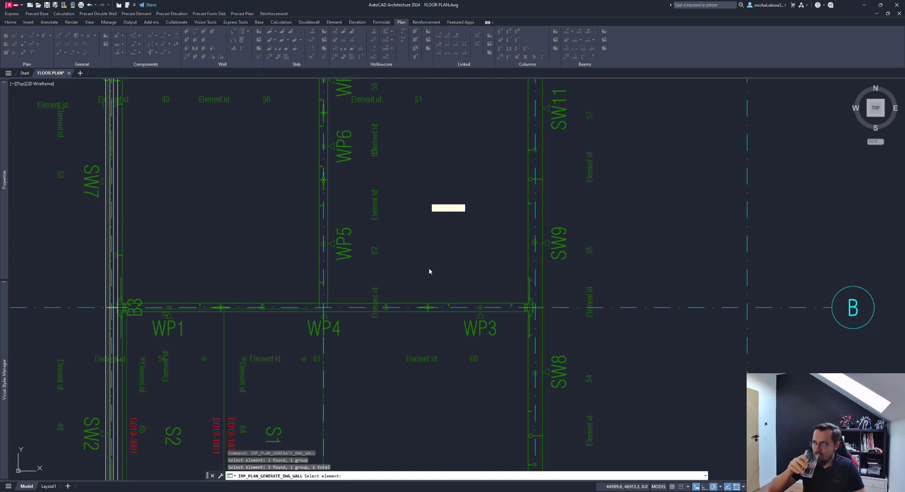
key("Return")
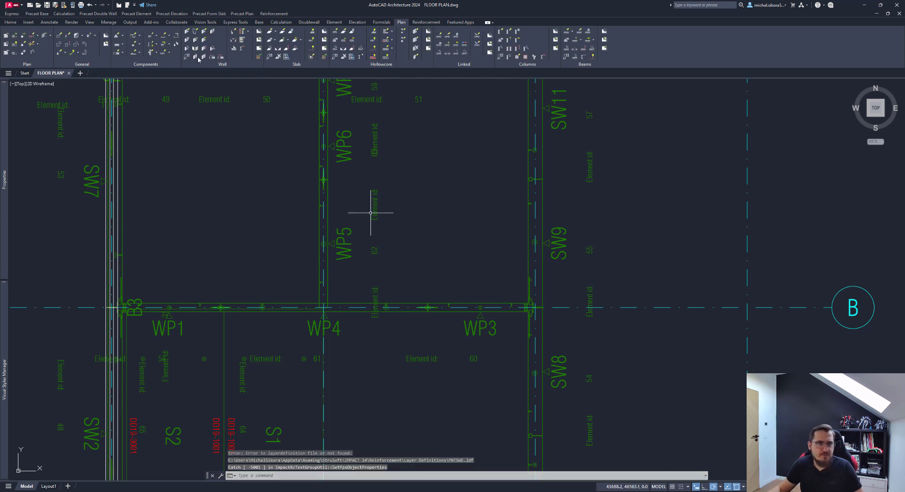
Import the slab reinforcement template DA001 from Common into the current WEBBMCOLP2 selection
key("Return")
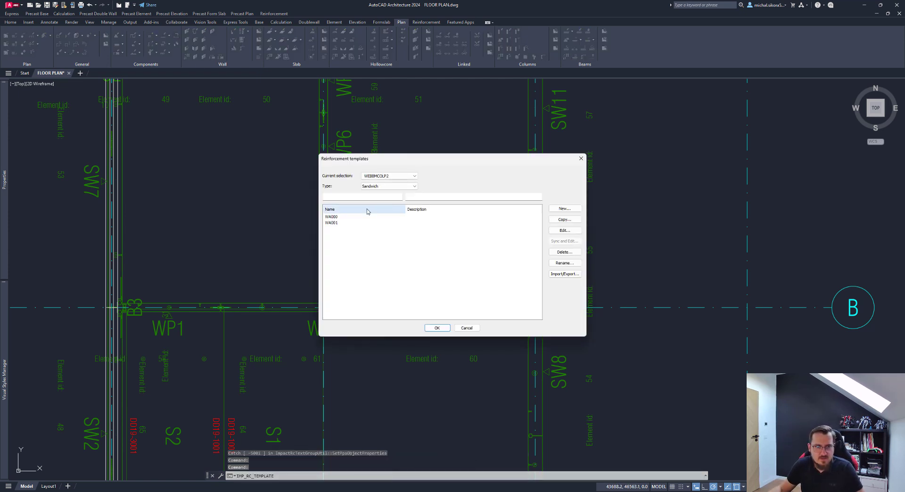
left_click(388, 186)
left_click(376, 208)
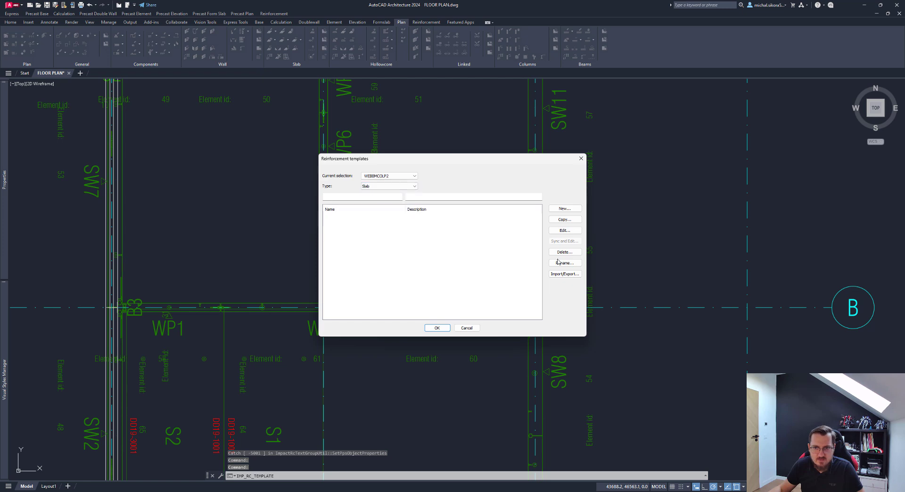
left_click(564, 274)
left_click(479, 202)
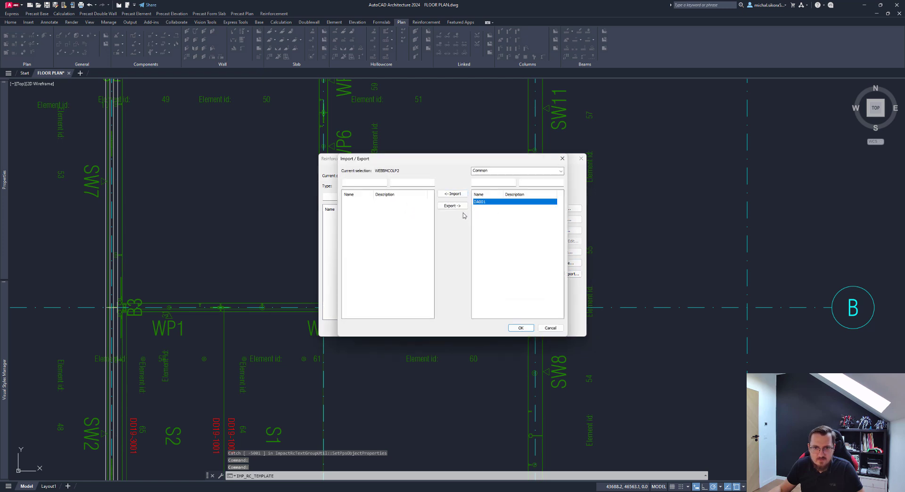
left_click(454, 194)
left_click(521, 328)
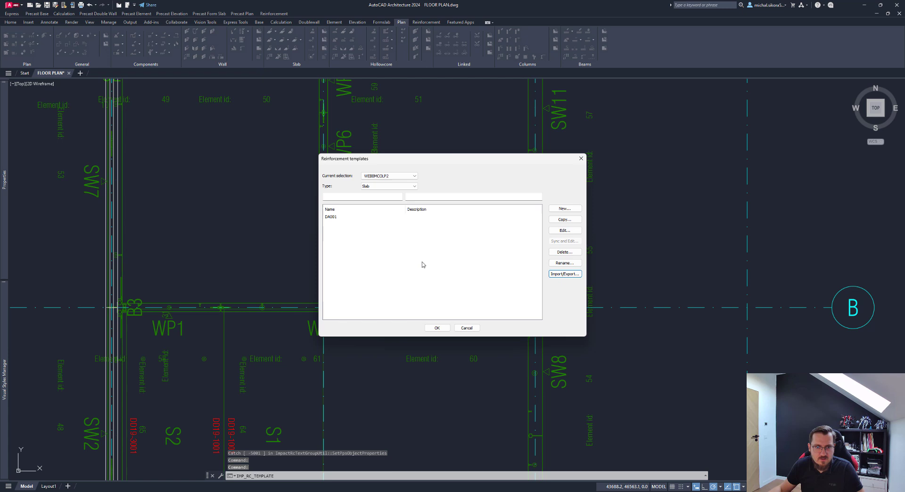
Review the general, edge reinforcement and mesh settings of slab template DA001, and close the reinforcement templates
double_click(330, 217)
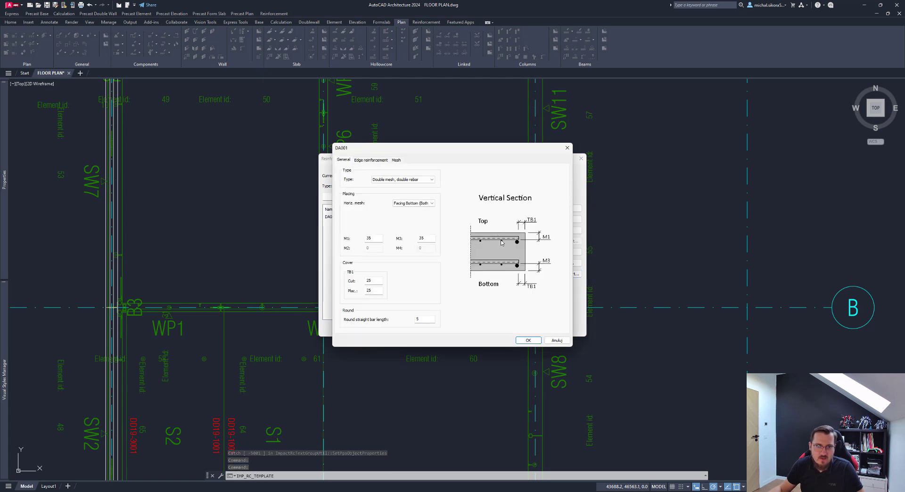
left_click(416, 180)
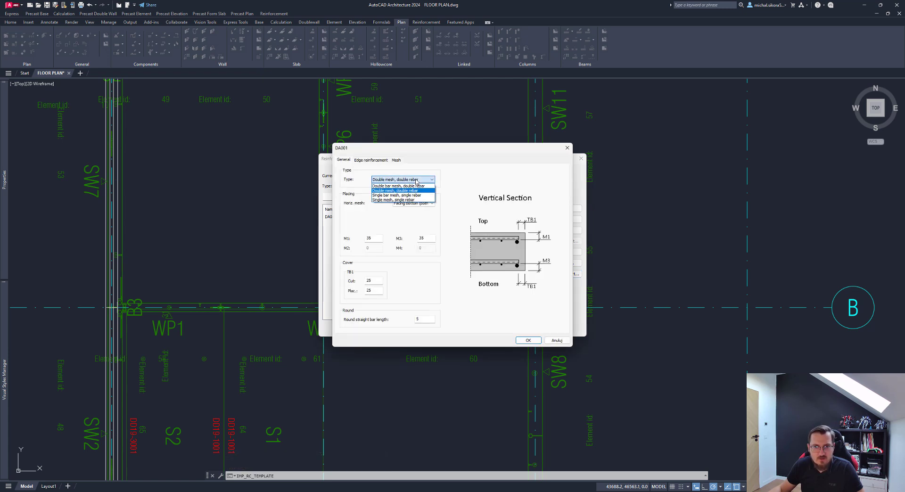
left_click(435, 171)
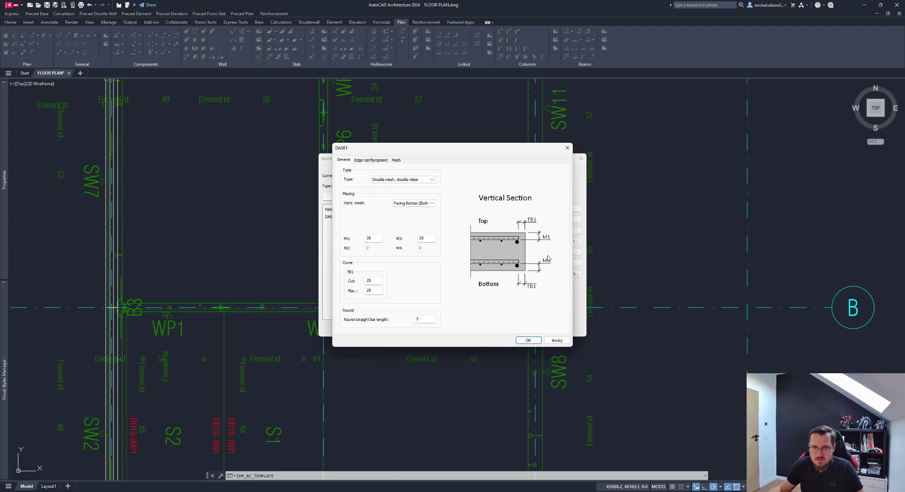
left_click(371, 160)
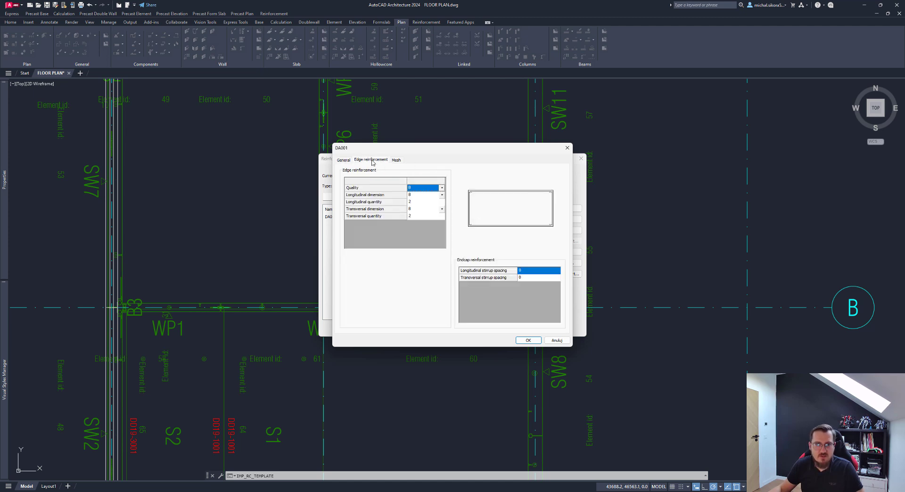
left_click(396, 161)
left_click(372, 160)
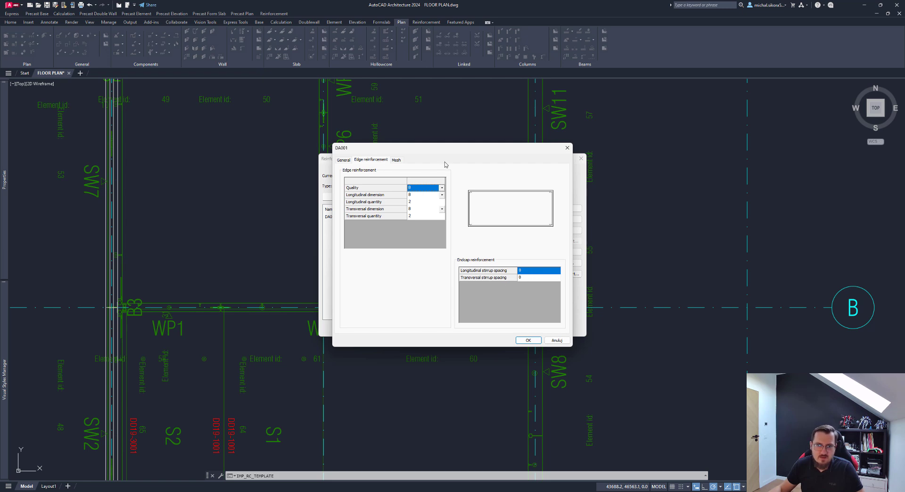
left_click(539, 342)
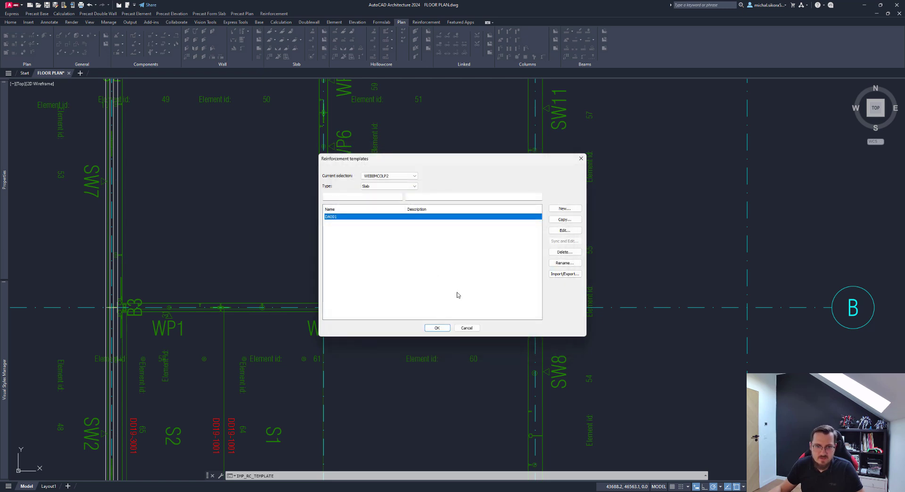
left_click(436, 326)
middle_click_drag(272, 337, 297, 292)
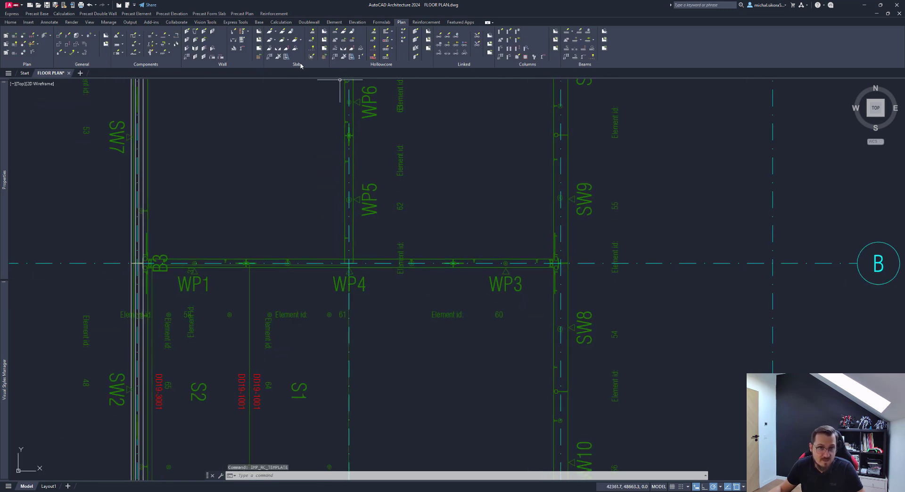
left_click(323, 50)
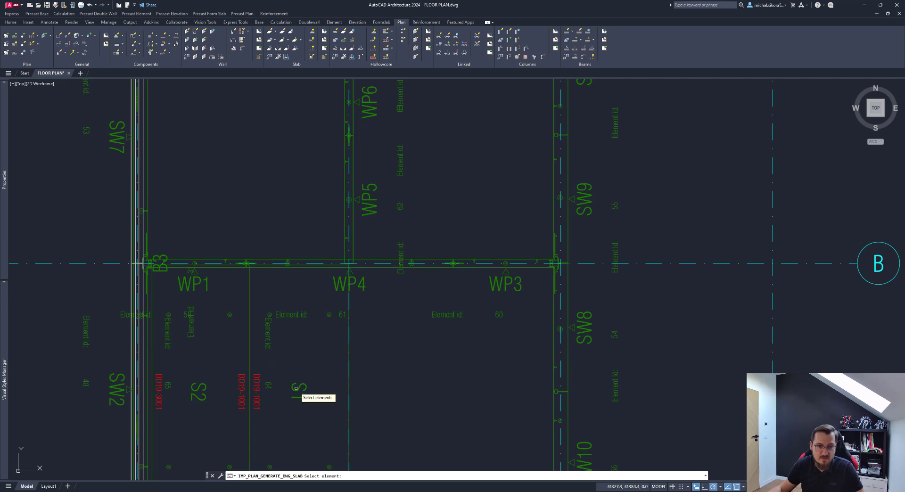
middle_click_drag(293, 353, 298, 288)
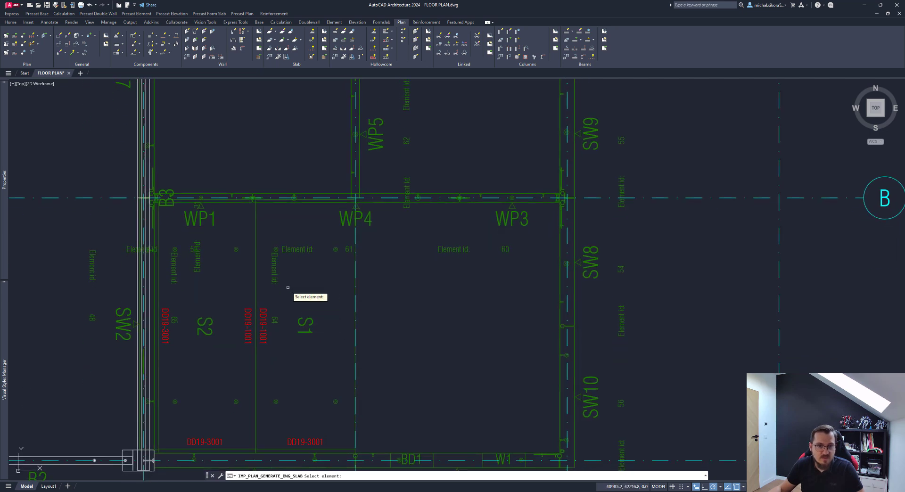
key("Escape")
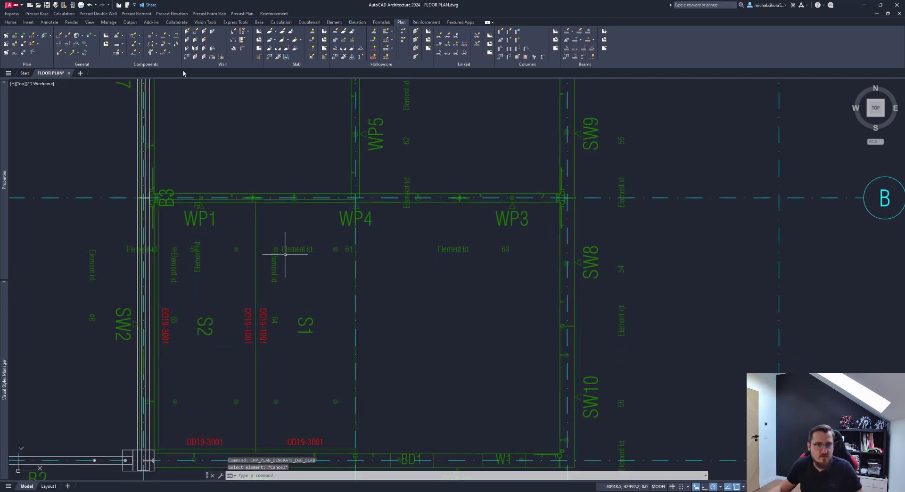
left_click(133, 47)
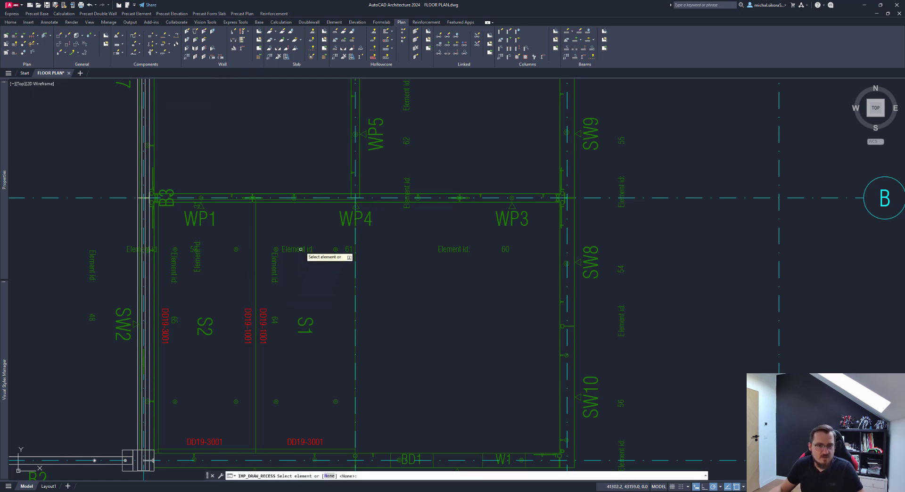
key("Escape")
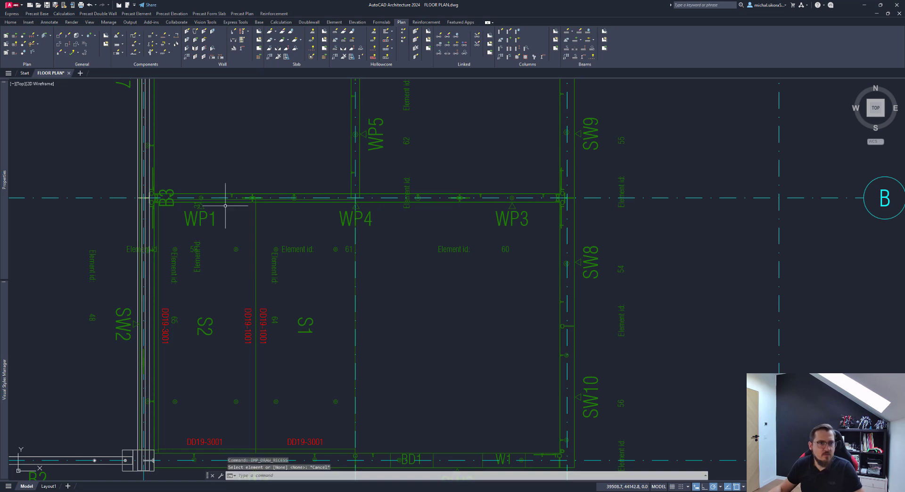
Set up a rectangular recess for slab S2 on its top side as a full cut-out
left_click(134, 47)
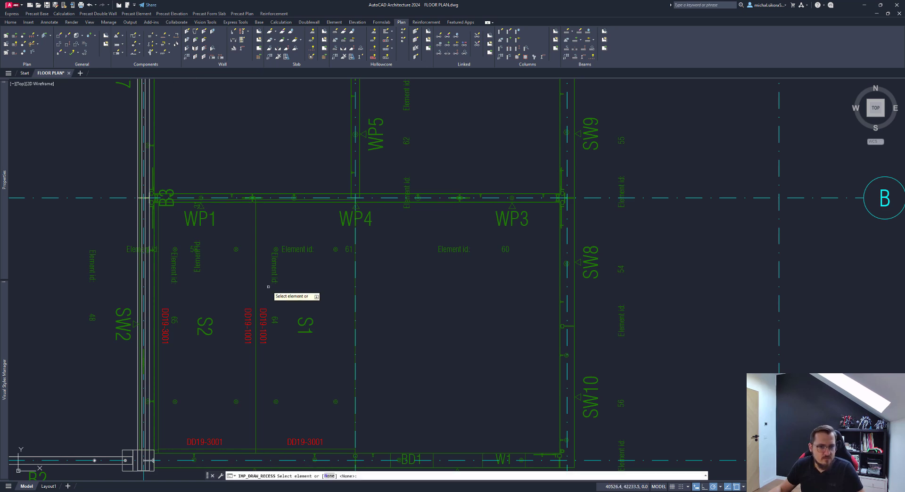
left_click(208, 322)
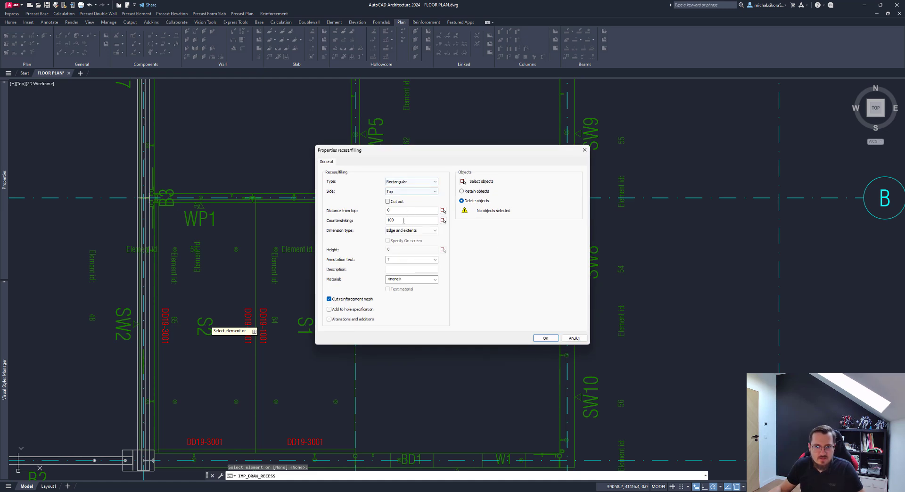
left_click(387, 202)
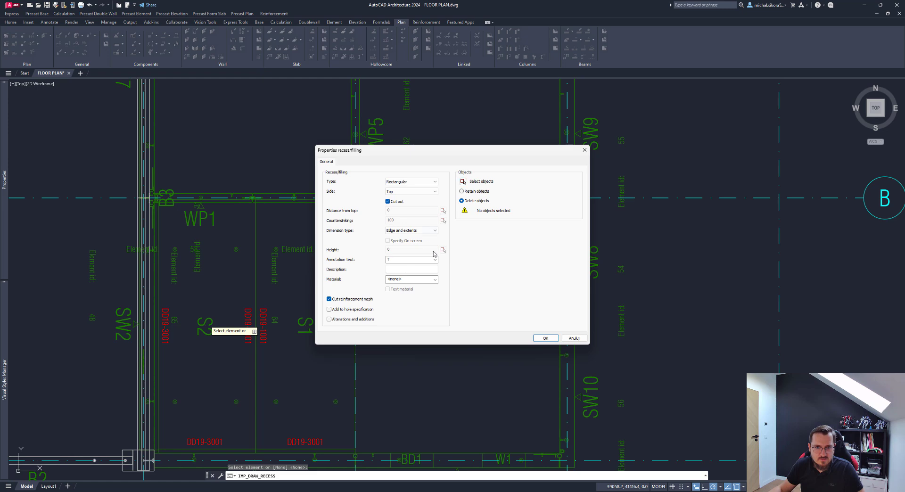
left_click(544, 338)
Draw the opening in slab S2 below WP1, about 679 by 867 mm with no rotation, and update the slab's lifts
scroll(212, 290, "up", 4)
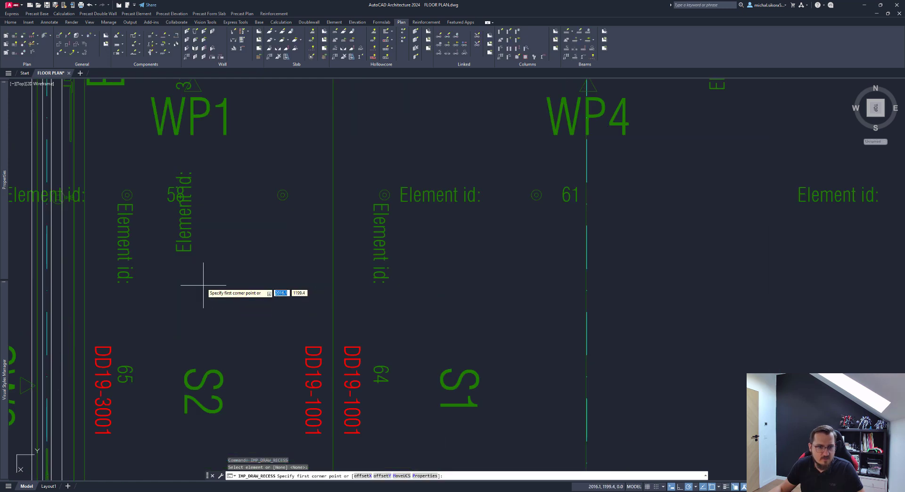
left_click(190, 252)
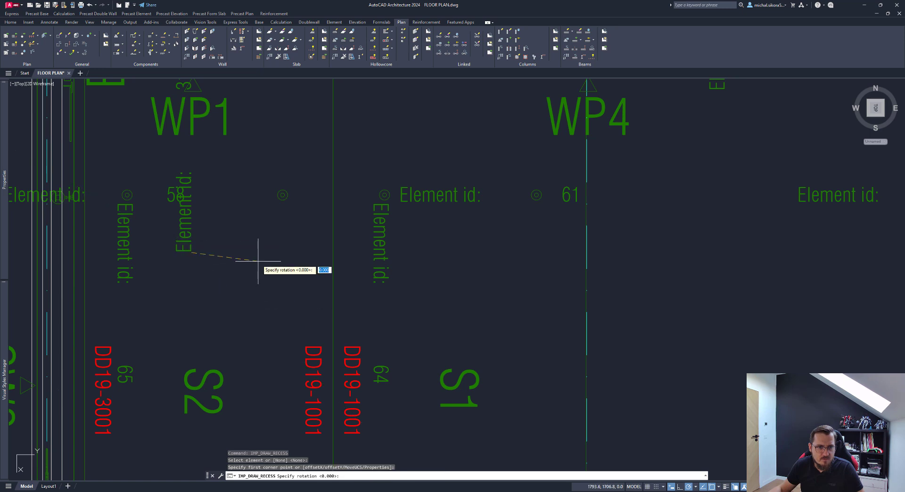
key("Return")
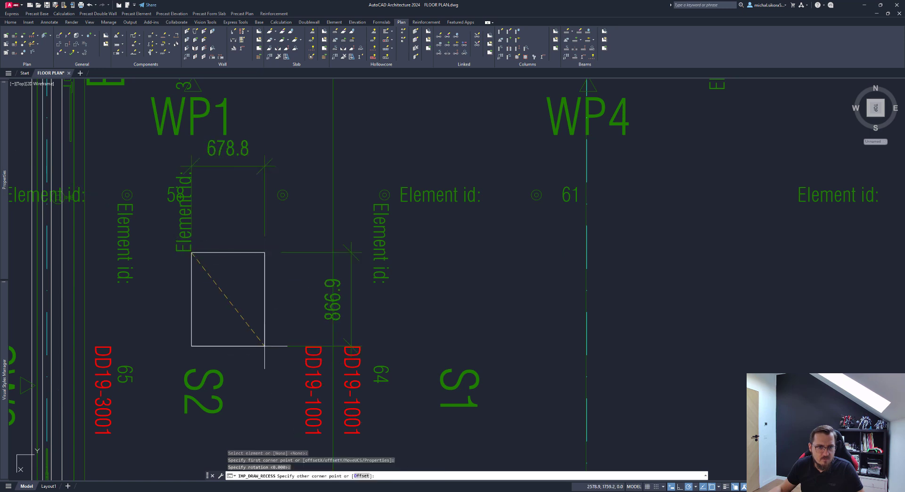
left_click(265, 346)
scroll(273, 301, "down", 2)
middle_click_drag(256, 303, 289, 275)
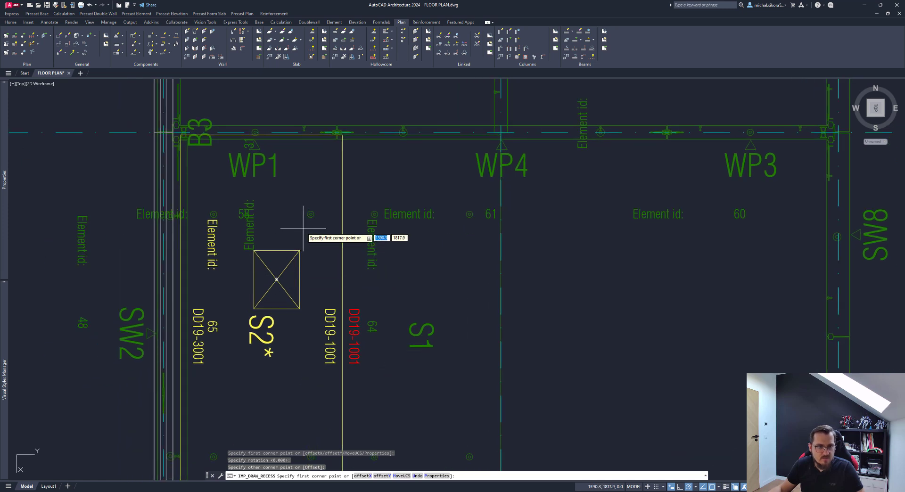
key("Return")
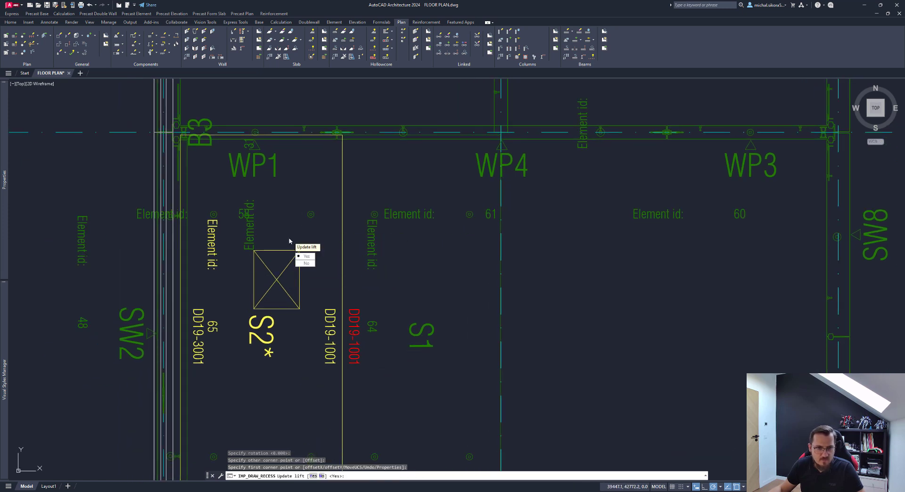
left_click(306, 255)
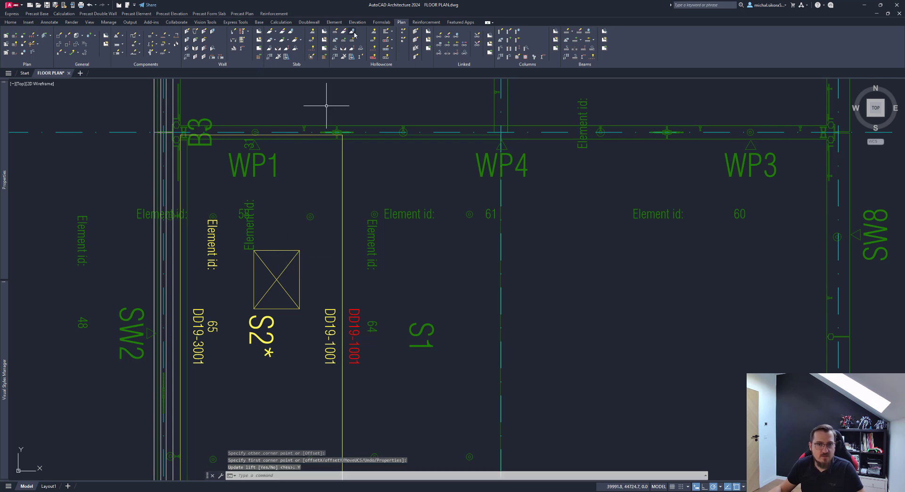
Save all elements of type Slab in the plan, keeping the existing element mark S2
left_click(291, 32)
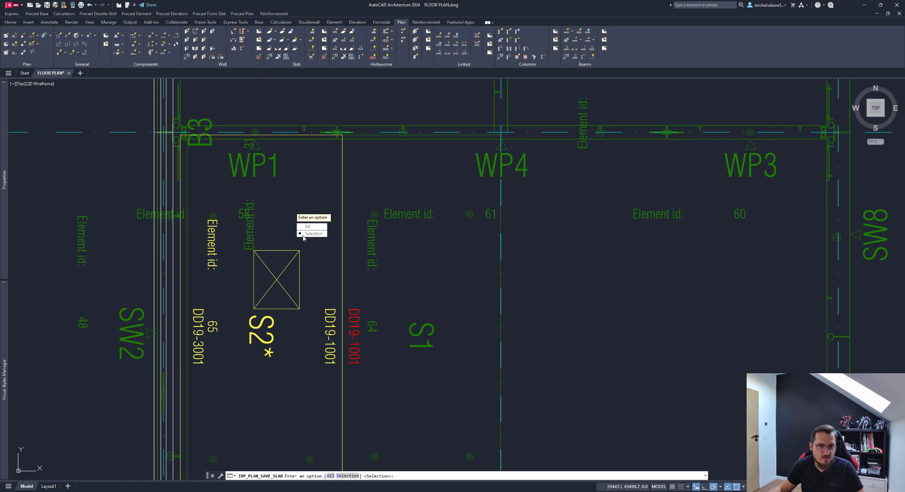
left_click(307, 227)
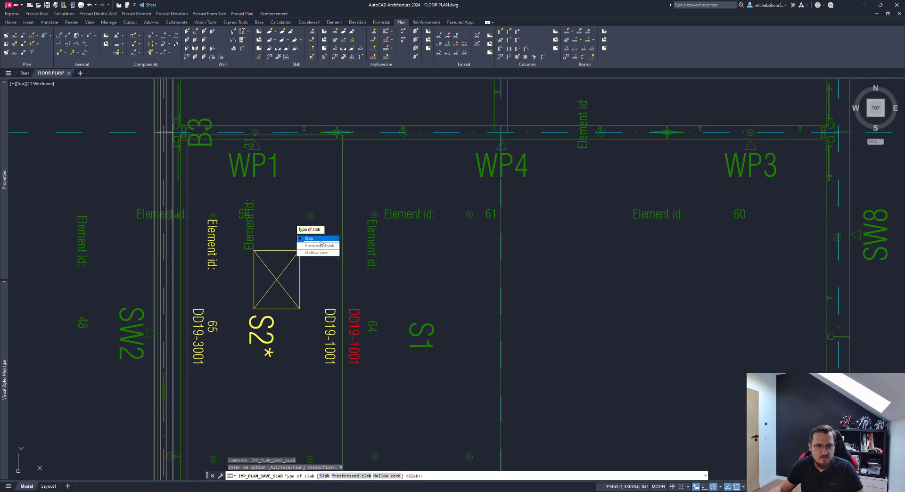
left_click(320, 240)
left_click(307, 239)
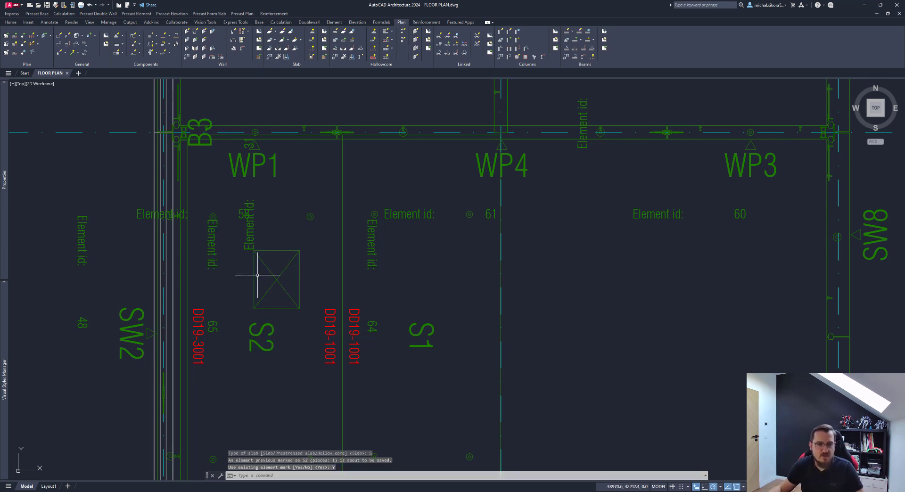
Generate the shop drawing for slab S2 using the D_LAYOUT template
middle_click_drag(279, 259, 311, 246)
scroll(322, 257, "down", 2)
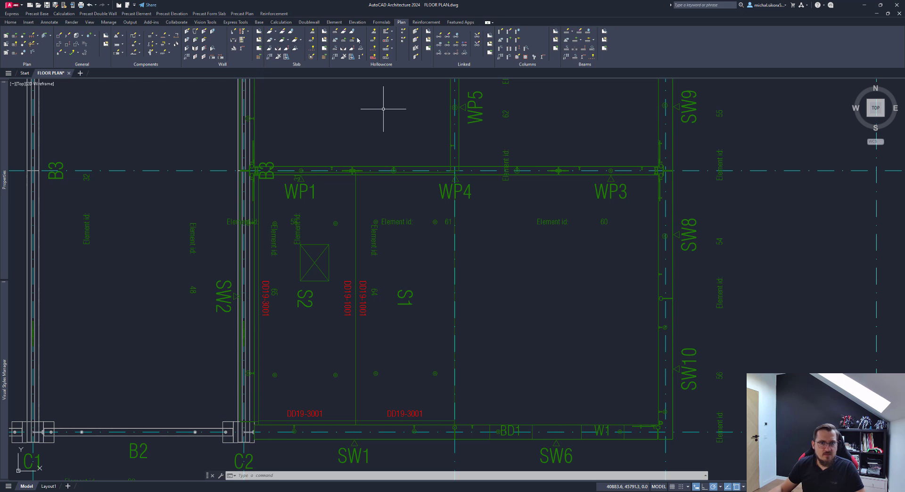
left_click(325, 48)
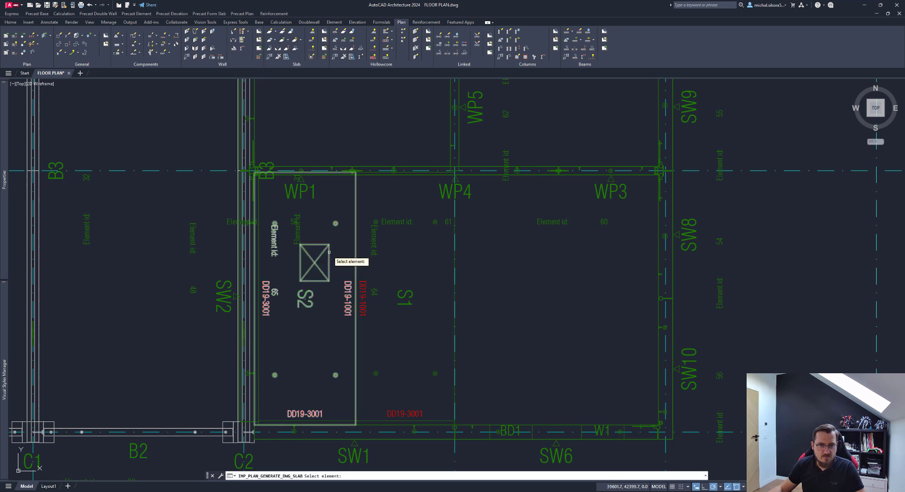
left_click(323, 255)
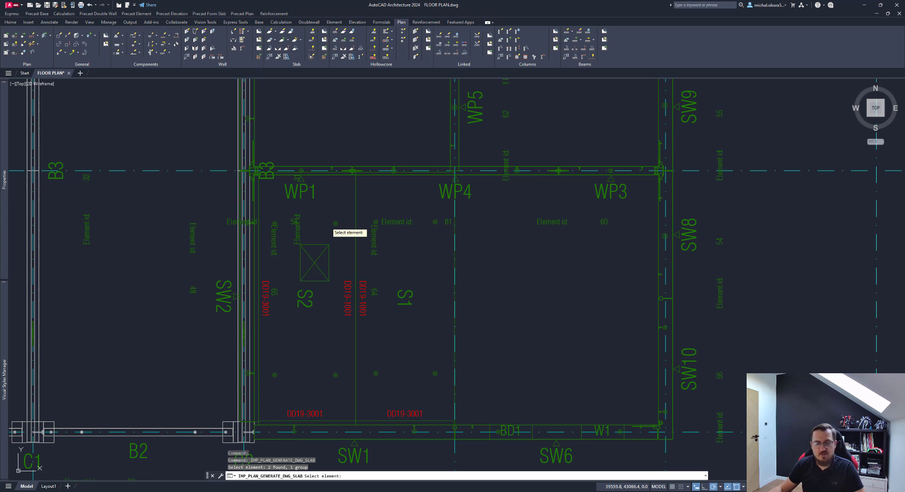
key("Return")
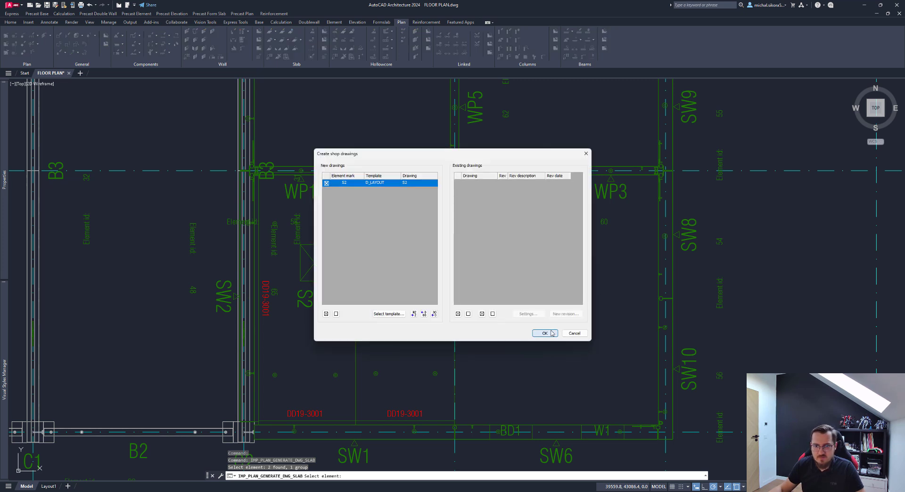
left_click(545, 333)
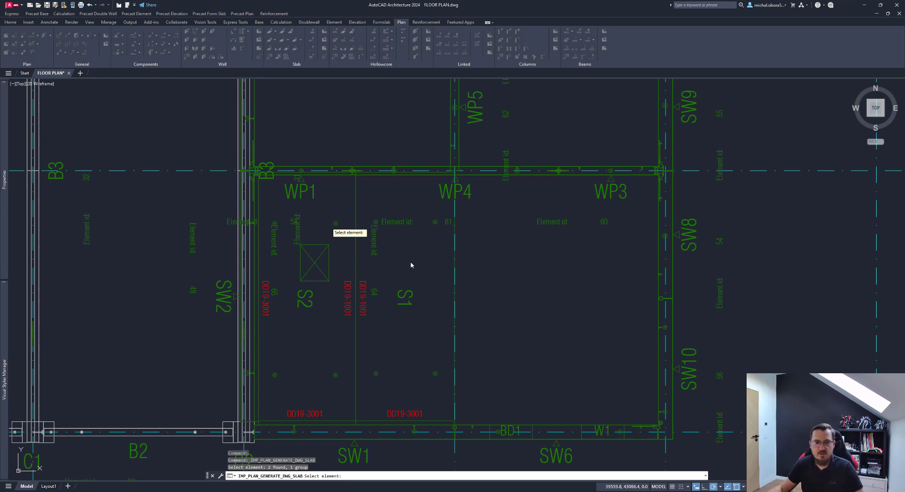
key("Return")
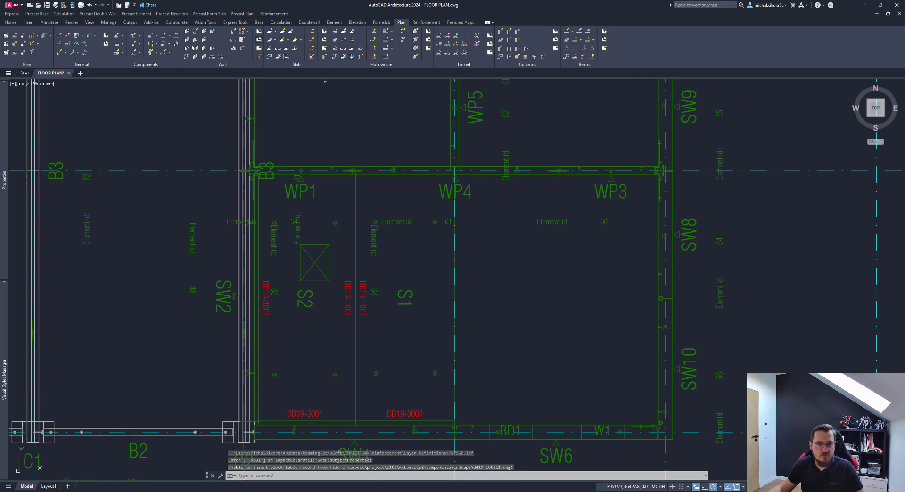
Open the shop drawings of the walls by selecting the whole wall area between grids 6 and 8
scroll(375, 343, "down", 4)
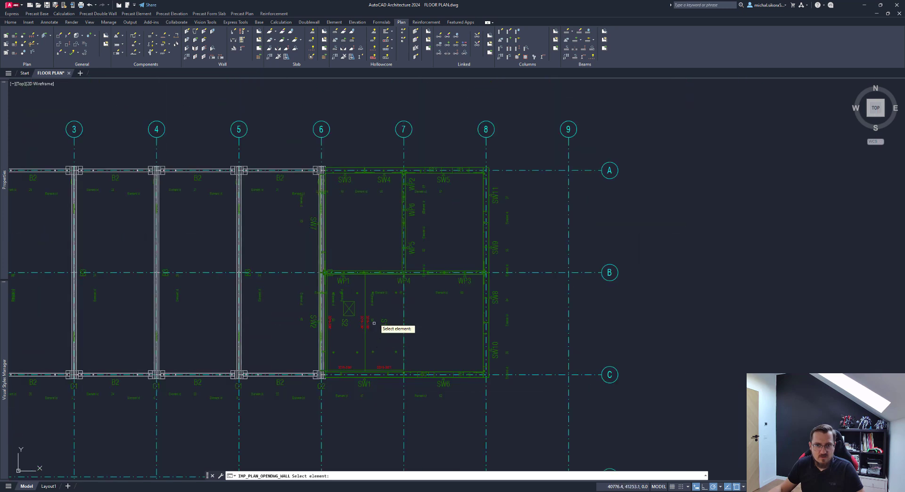
left_click(502, 155)
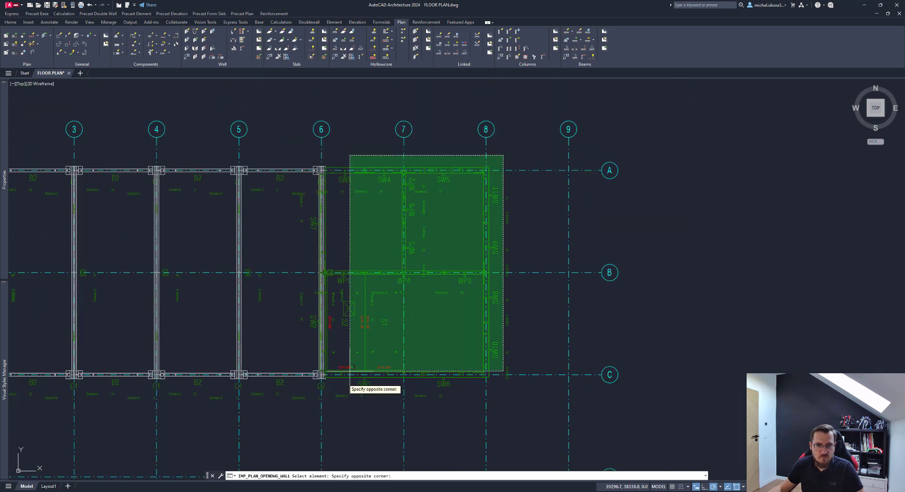
left_click(341, 401)
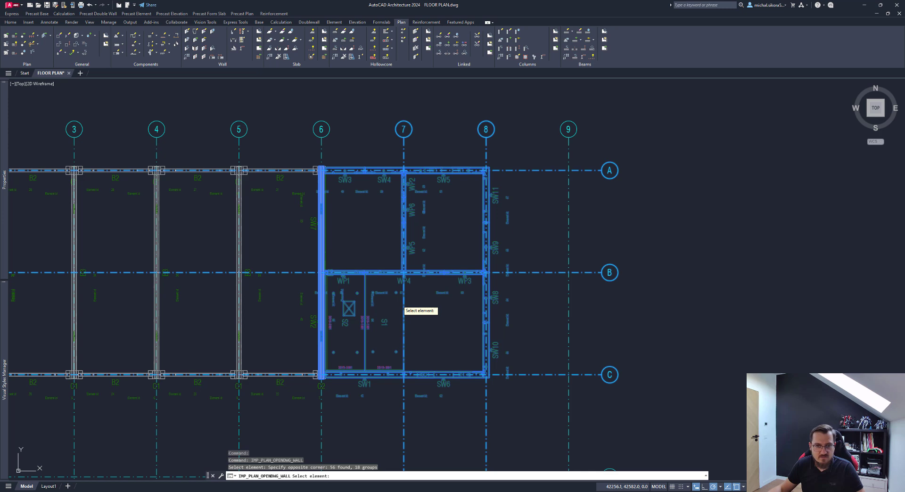
key("Return")
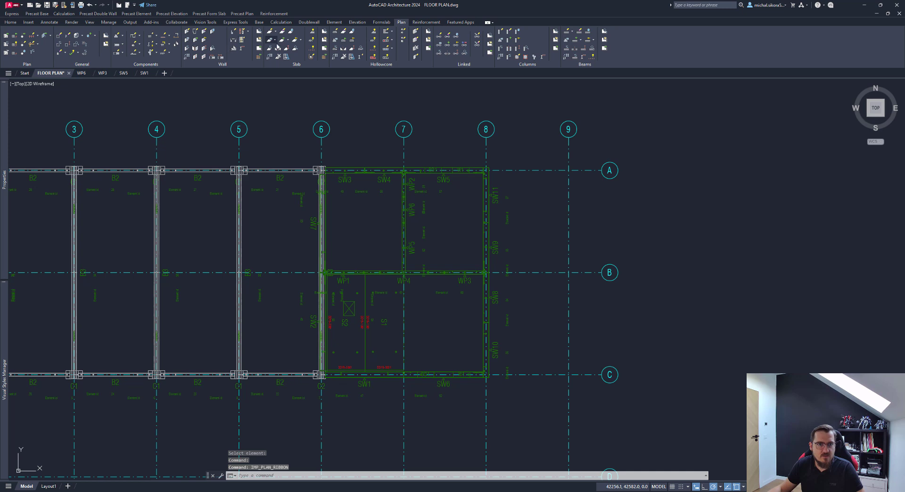
Open the shop drawing of slab S2 from the floor plan
left_click(324, 42)
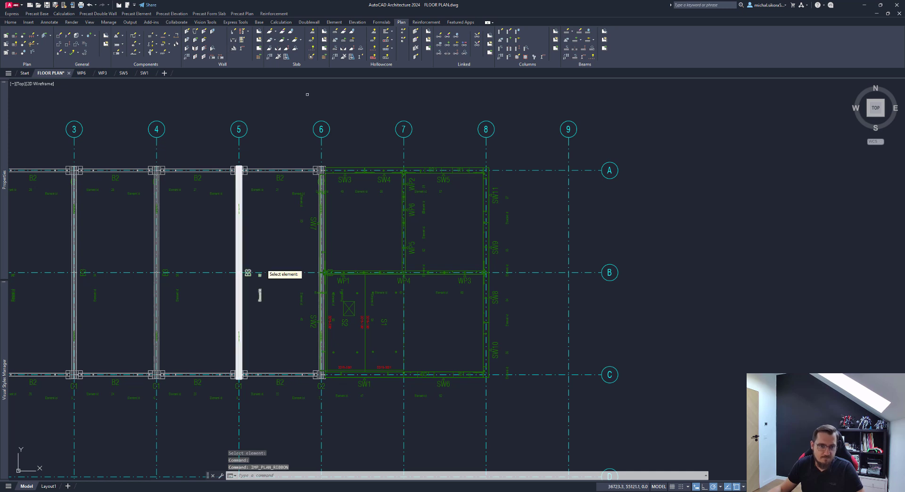
left_click(356, 299)
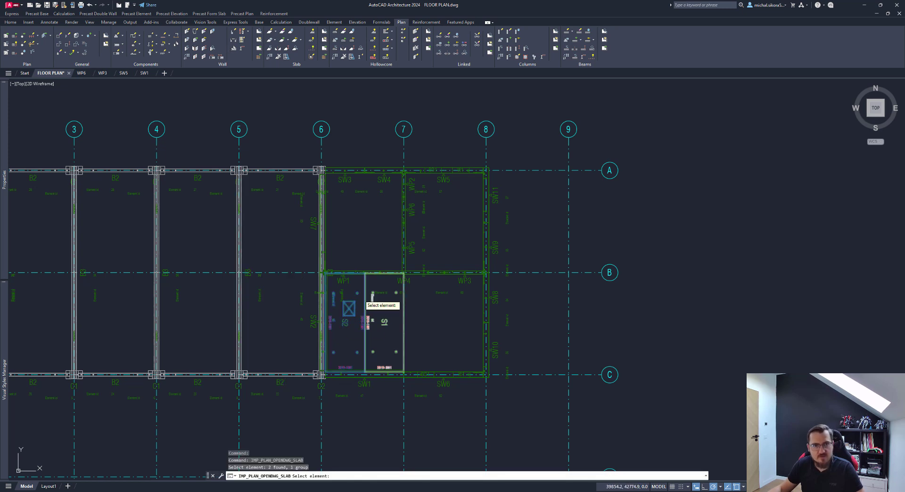
key("Return")
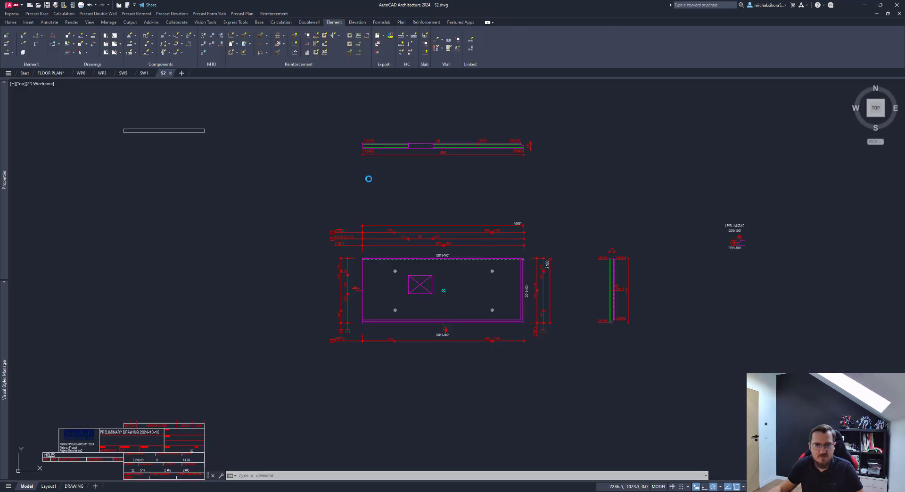
Examine slab S2's opening, dimensions, sections and reinforcement in model space and on the DRAWING layout
scroll(349, 282, "down", 2)
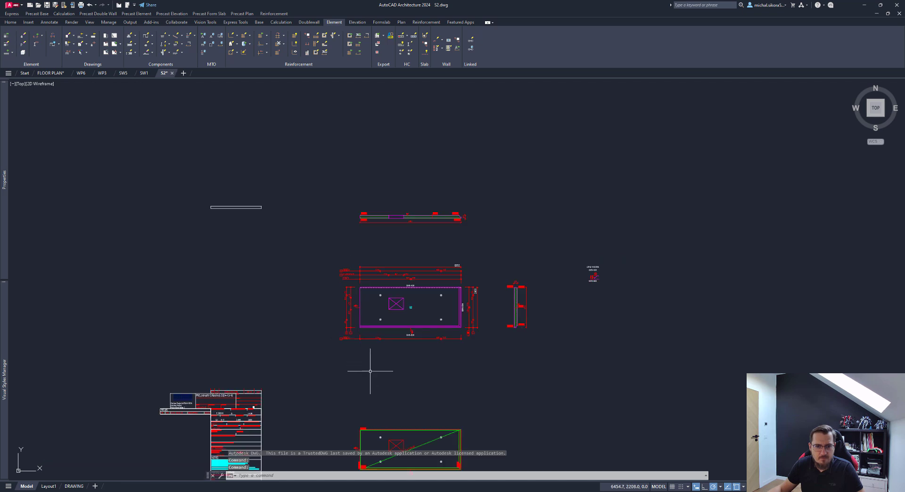
scroll(369, 369, "down", 1)
mouse_move(369, 370)
middle_mouse_down()
mouse_move(360, 293)
mouse_move(361, 301)
middle_mouse_up()
scroll(375, 349, "up", 8)
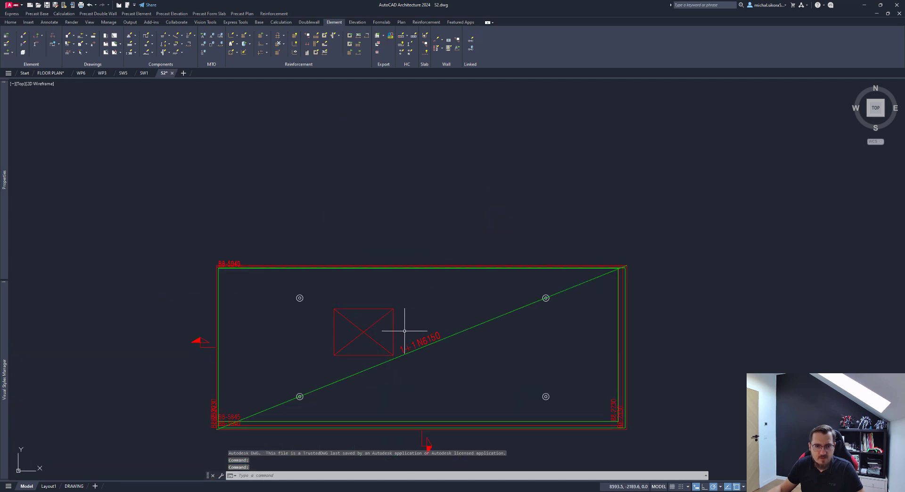
scroll(406, 326, "down", 2)
left_click(74, 485)
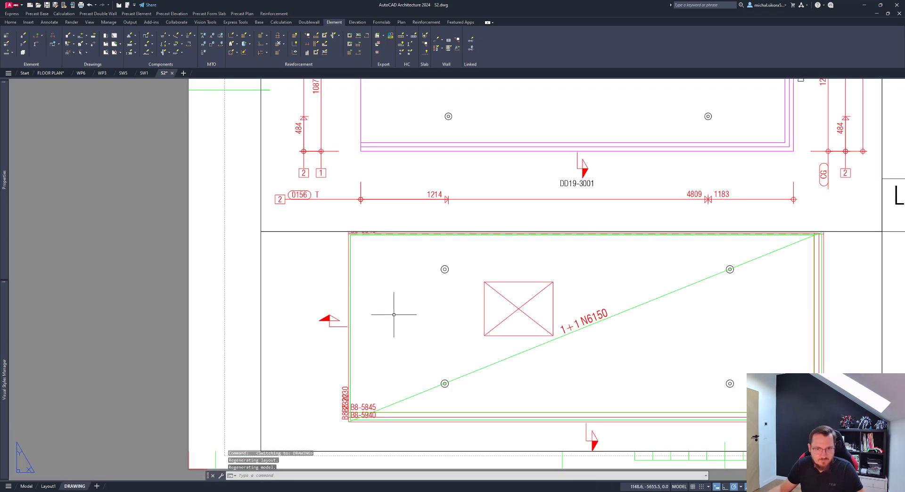
middle_click_drag(496, 255, 422, 303)
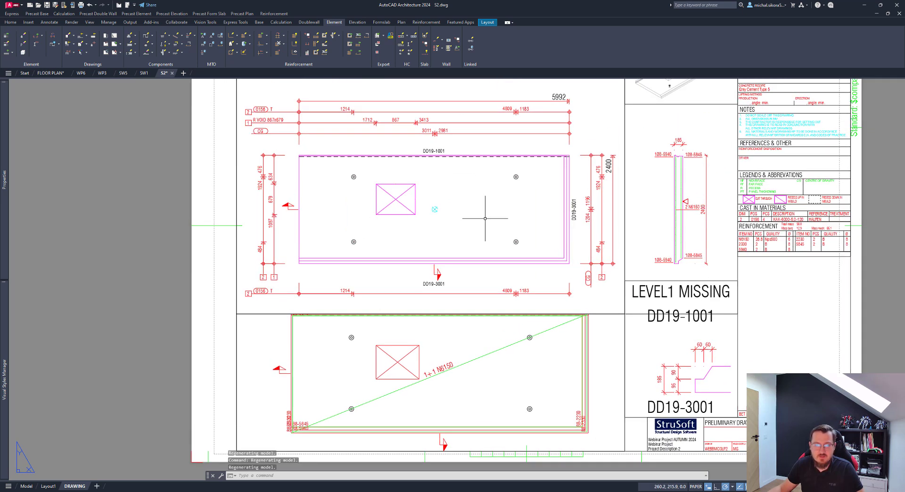
middle_click_drag(485, 218, 470, 272)
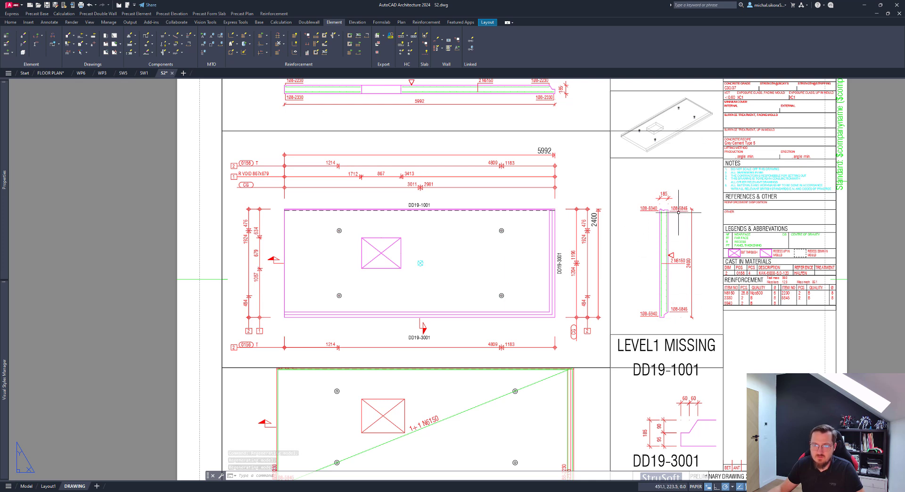
middle_click_drag(441, 193, 440, 230)
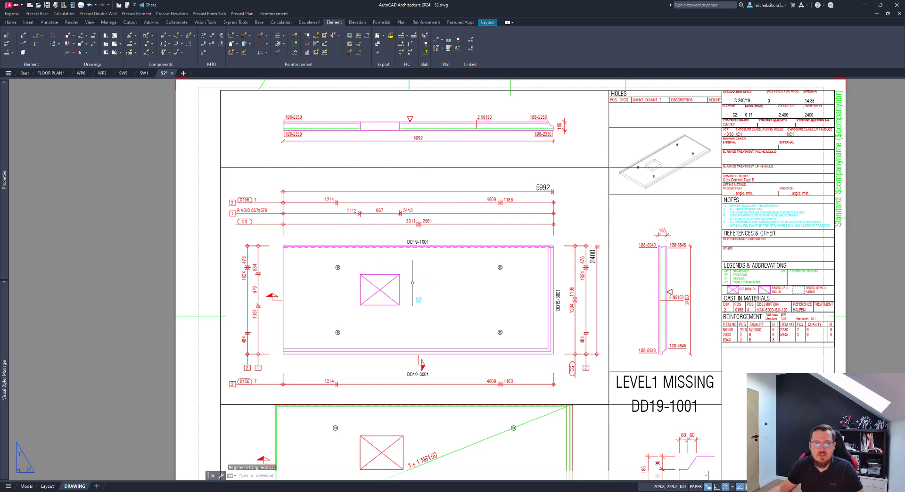
middle_click_drag(412, 283, 440, 159)
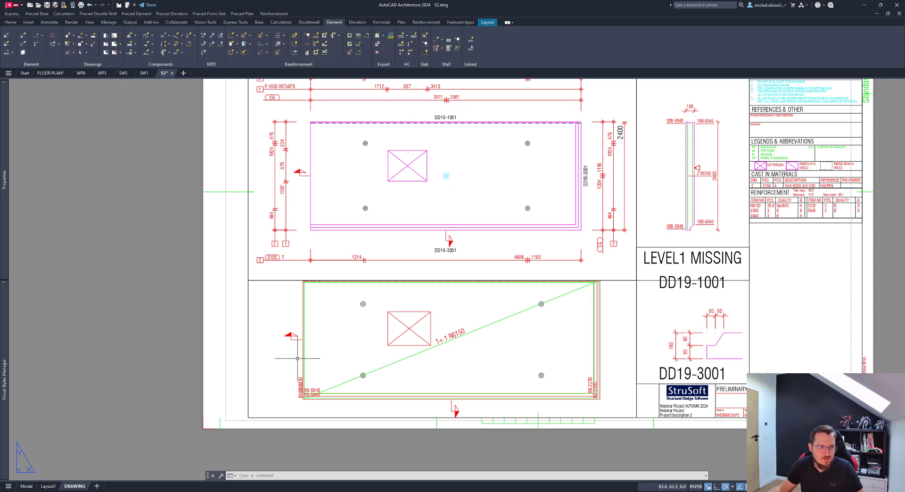
Return to model space in the S2 drawing at the slab's reinforcement view
left_click(31, 483)
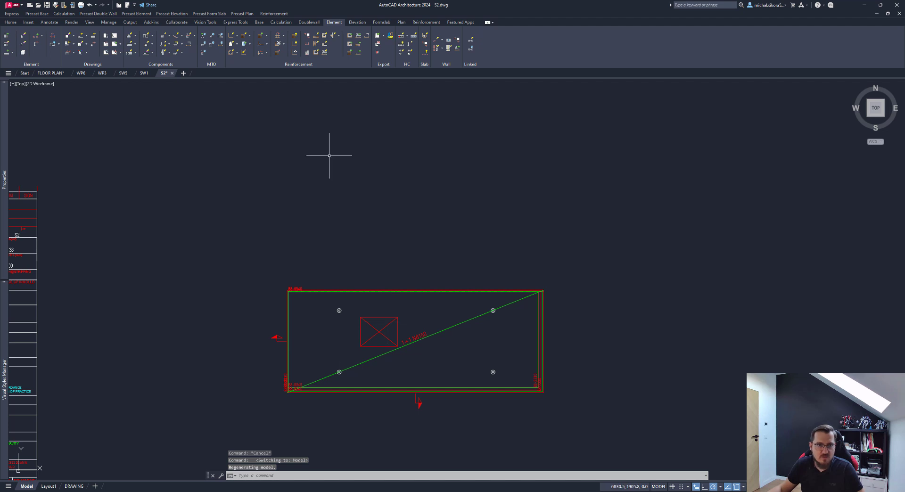
left_click(324, 35)
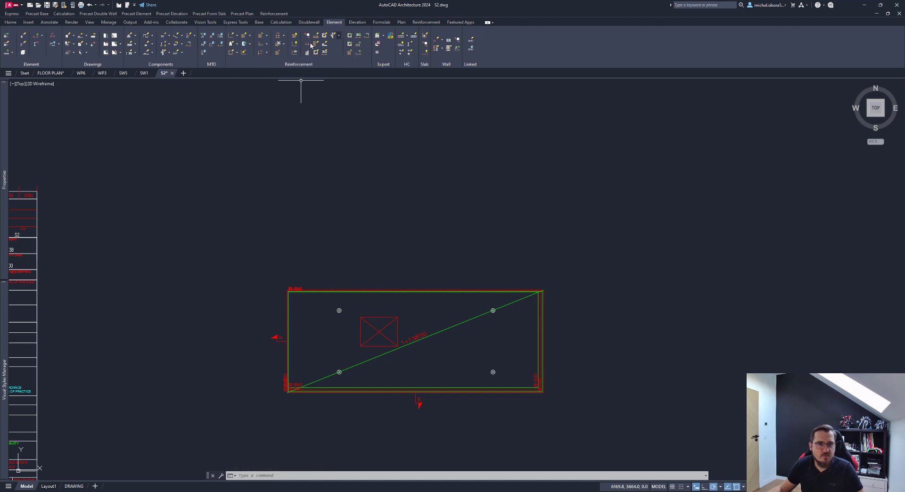
middle_click_drag(192, 142, 222, 147)
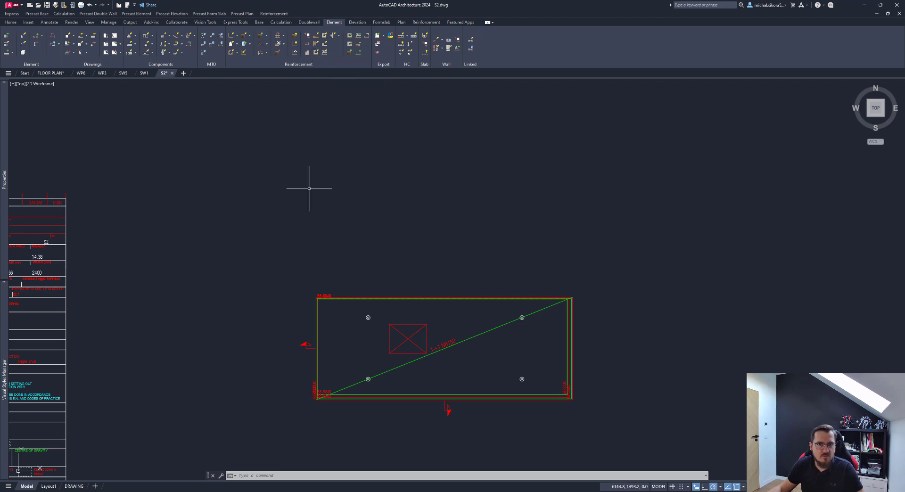
Switch to the SW5 wall drawing and examine the inner panel's reinforcement view
middle_click_drag(352, 172, 314, 162)
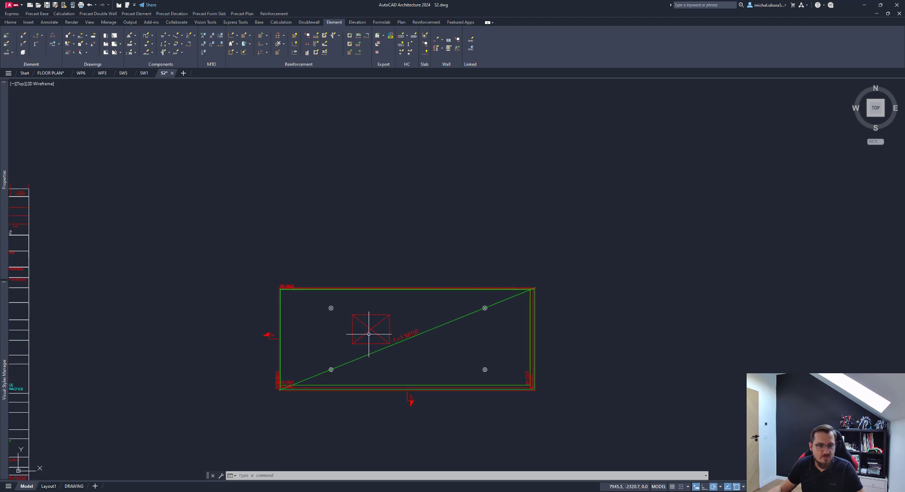
middle_click_drag(368, 334, 354, 281)
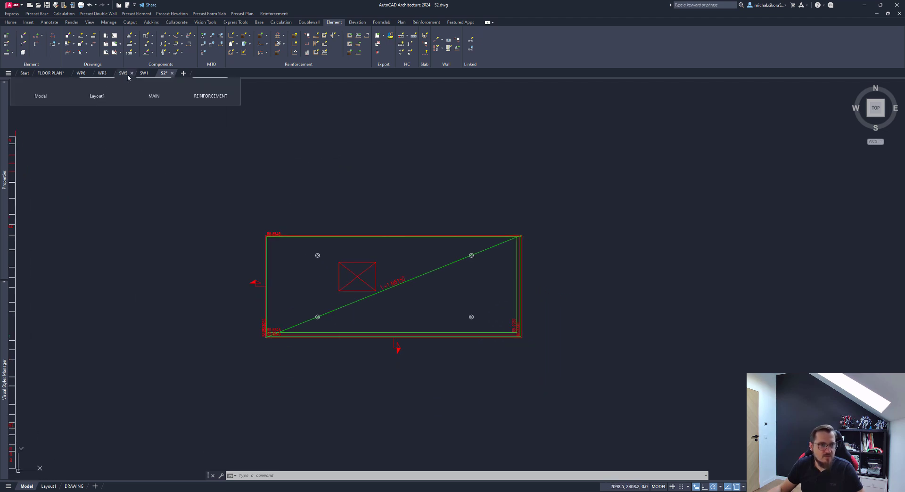
left_click(143, 74)
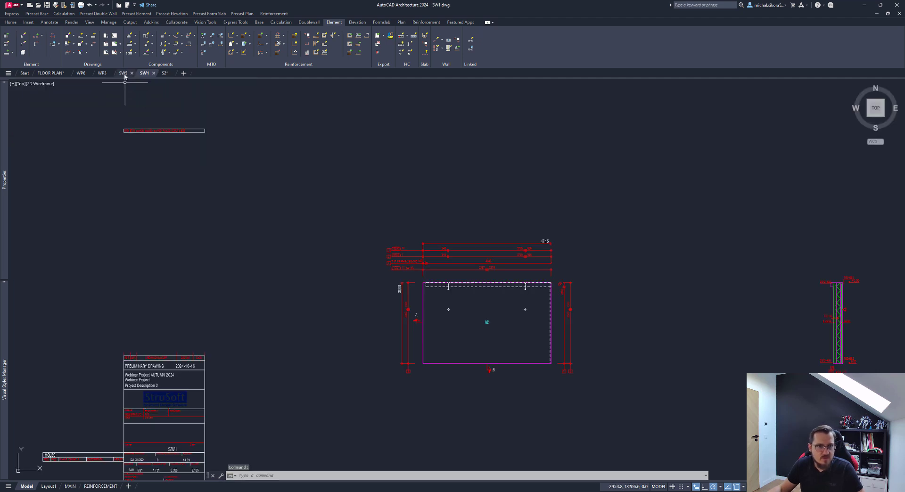
left_click(123, 73)
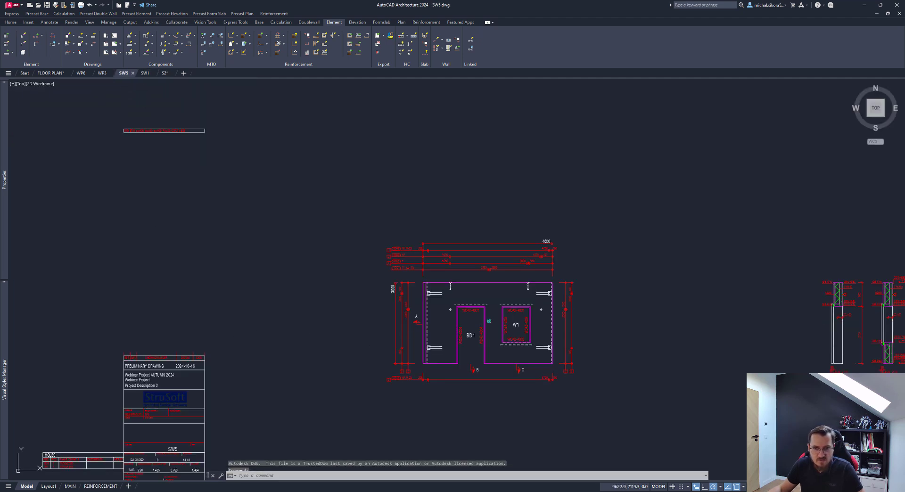
scroll(528, 374, "down", 2)
middle_click_drag(528, 374, 491, 224)
scroll(476, 357, "up", 3)
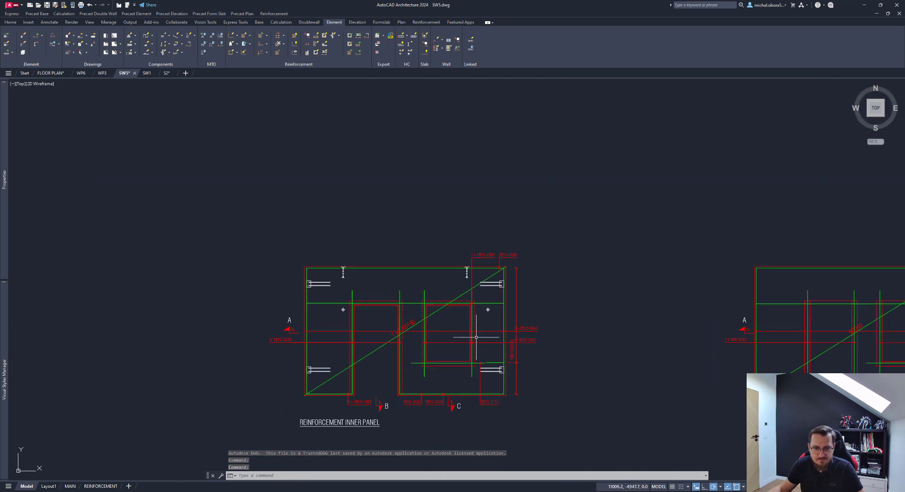
scroll(499, 315, "up", 2)
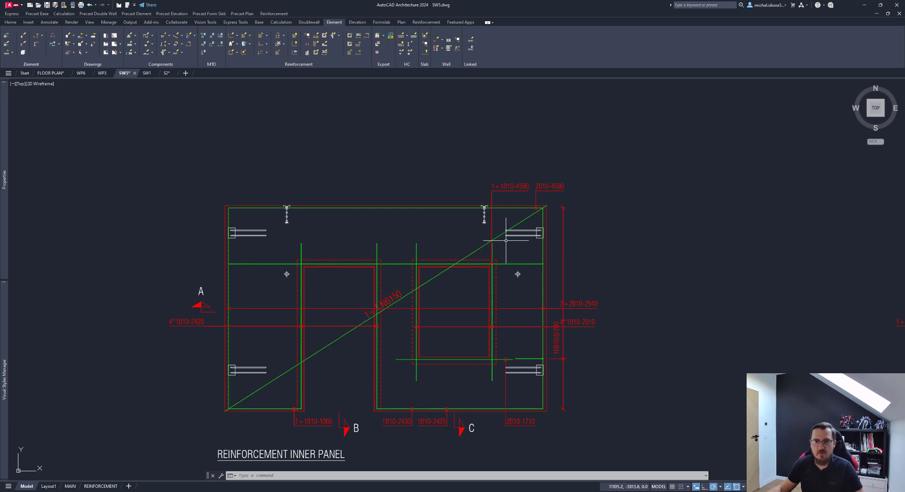
scroll(520, 352, "up", 2)
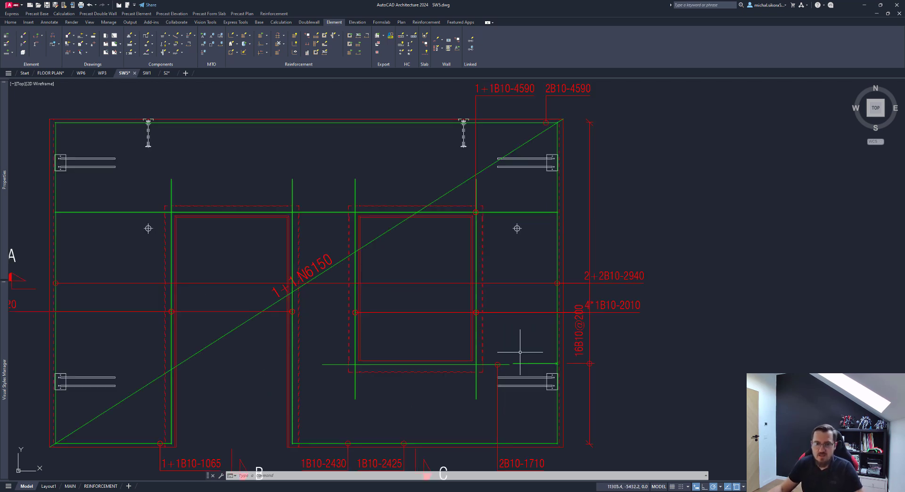
Pick the 16B10@200 edge bars beside the window, compare them with SW5's other views, and clear the selection
left_click(525, 369)
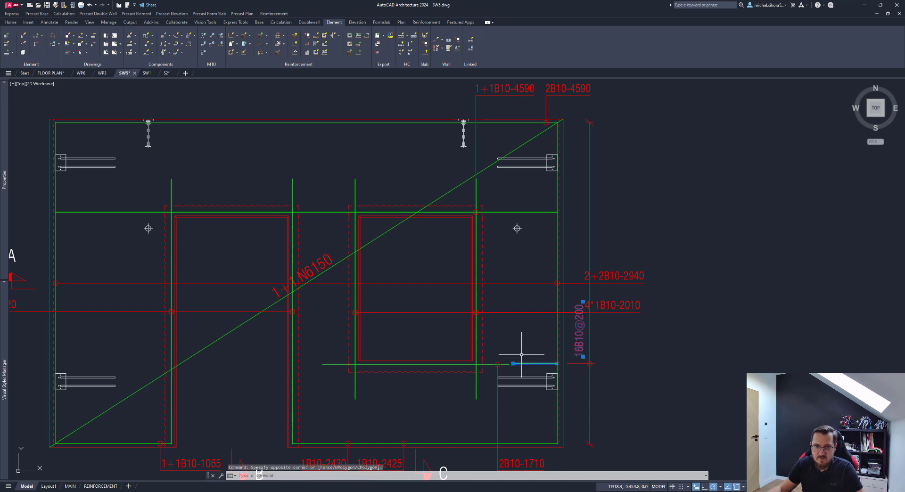
scroll(507, 317, "down", 6)
middle_click_drag(708, 253, 564, 336)
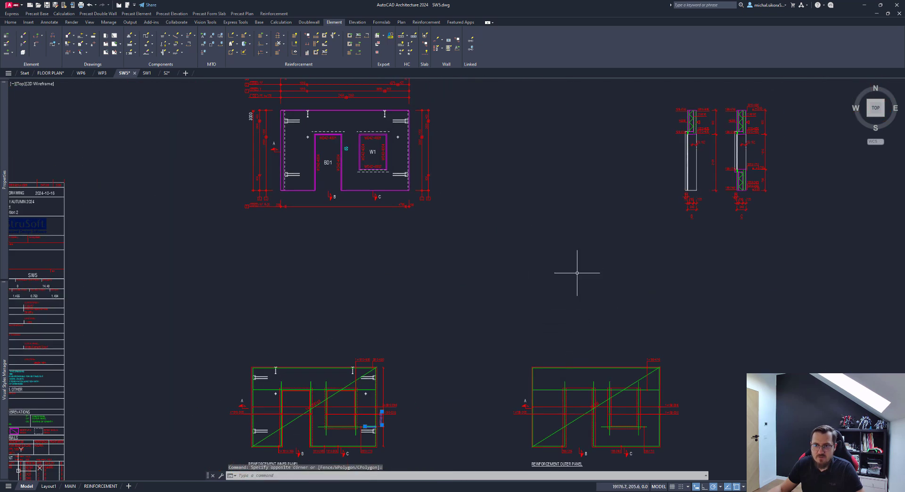
middle_click_drag(365, 371, 463, 347)
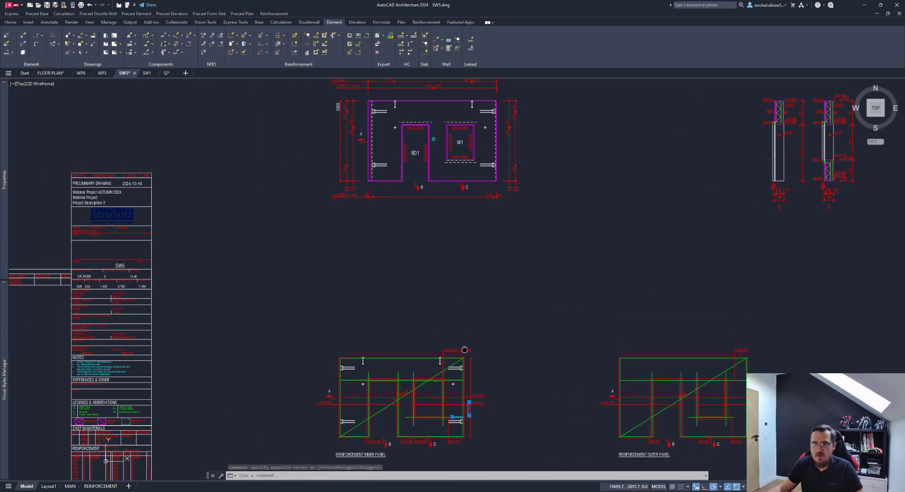
scroll(453, 414, "up", 6)
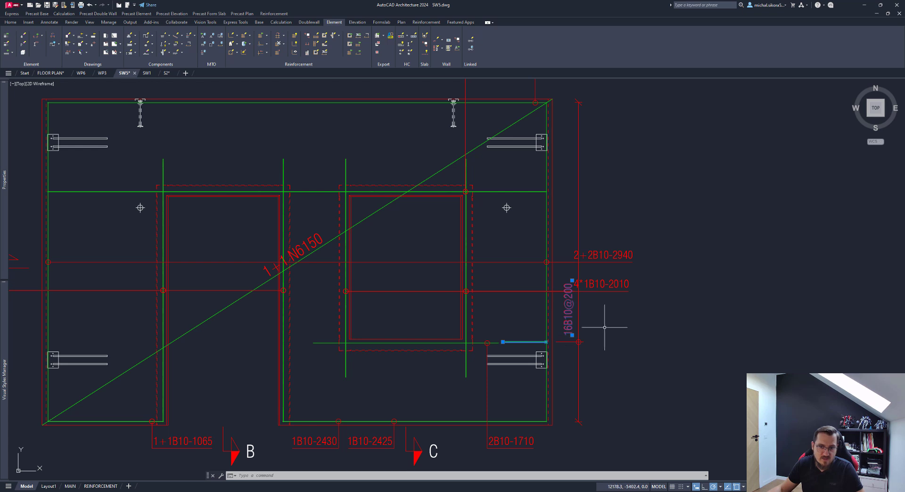
key("Escape")
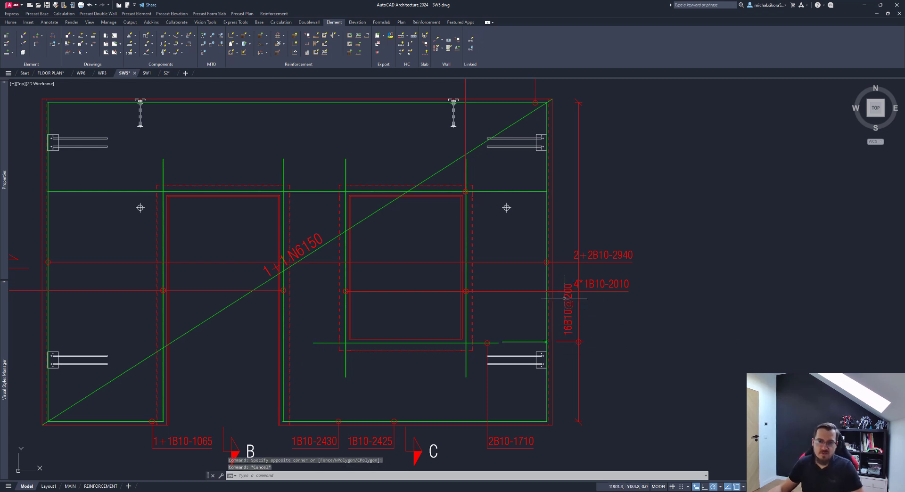
Convert the 16B10@200 edge bars beside the window into a reinforcement group with its bars drawn individually
scroll(564, 293, "up", 2)
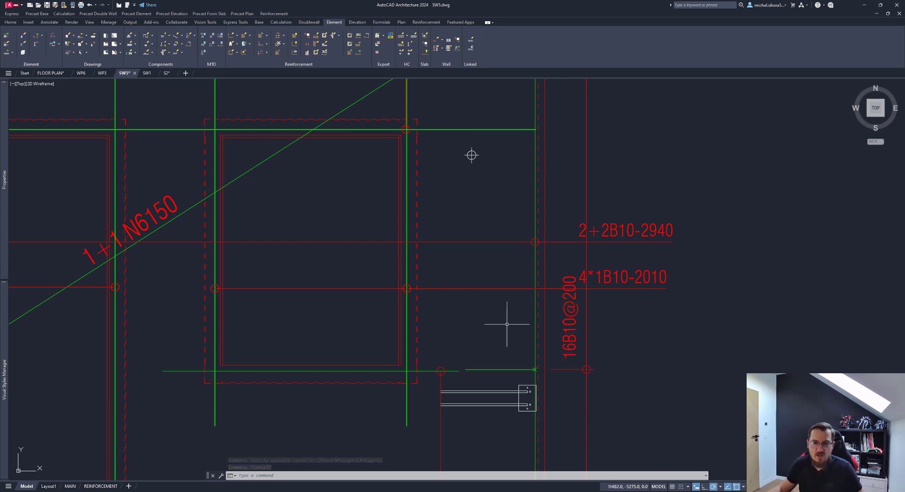
scroll(499, 344, "down", 2)
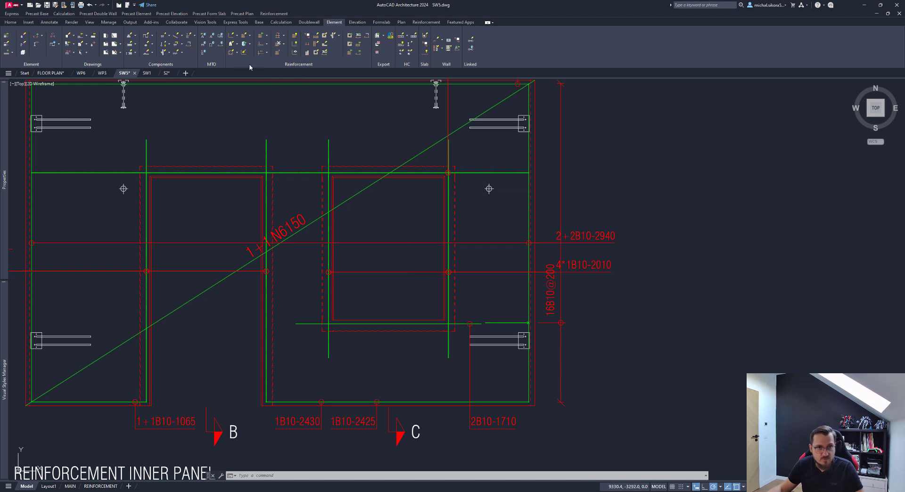
left_click(237, 52)
left_click(256, 93)
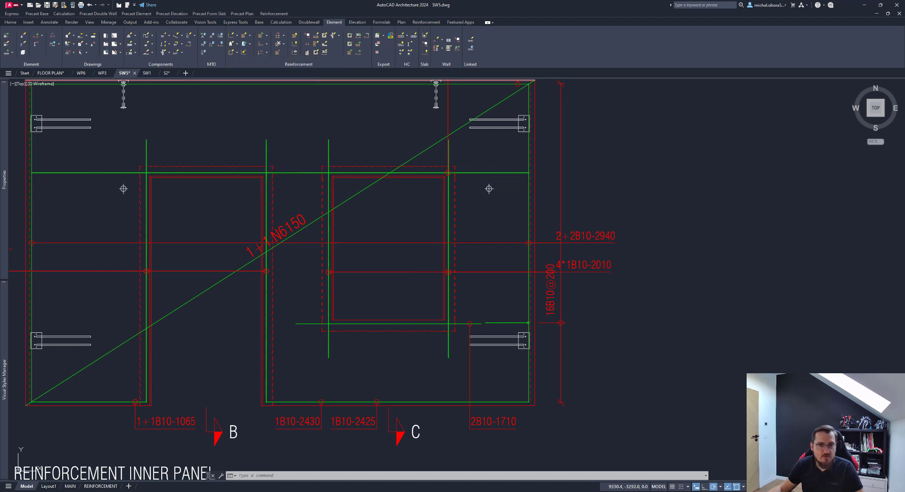
left_click(500, 322)
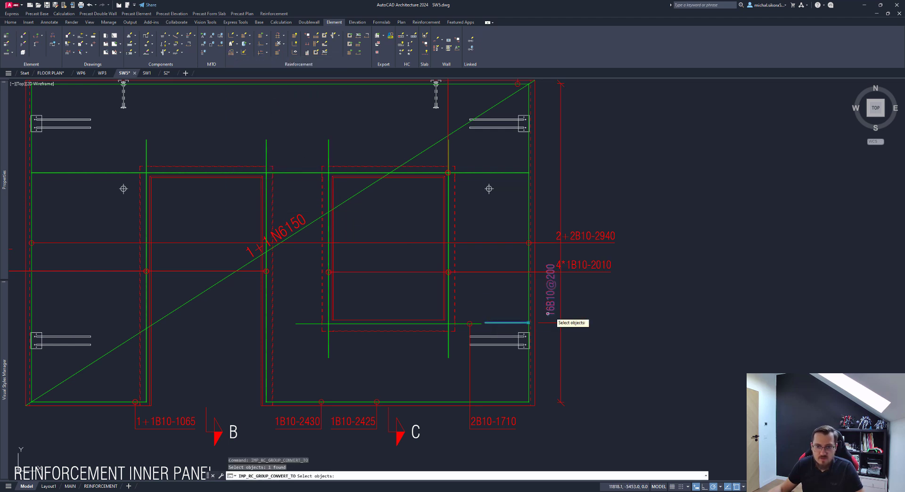
key("Return")
key("Return")
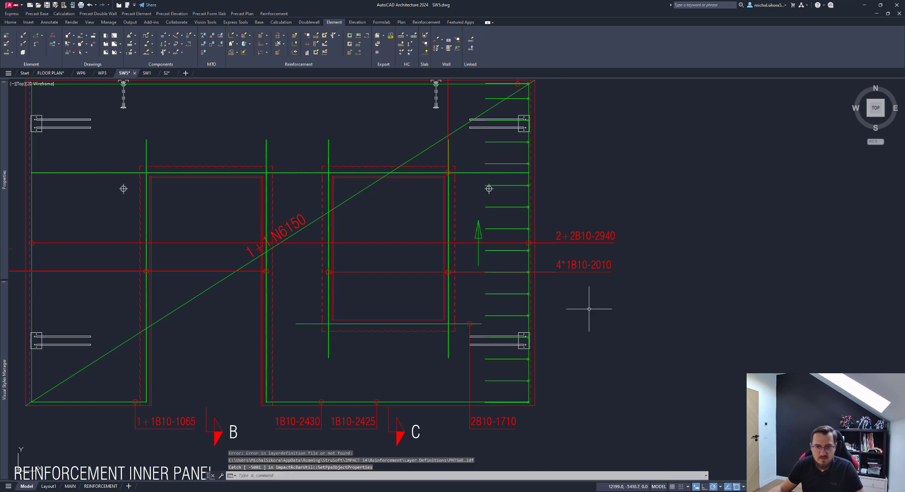
Generate a dimensioned detail with a section of the converted edge bar group below the wall's reinforcement views
middle_click_drag(503, 189, 486, 267)
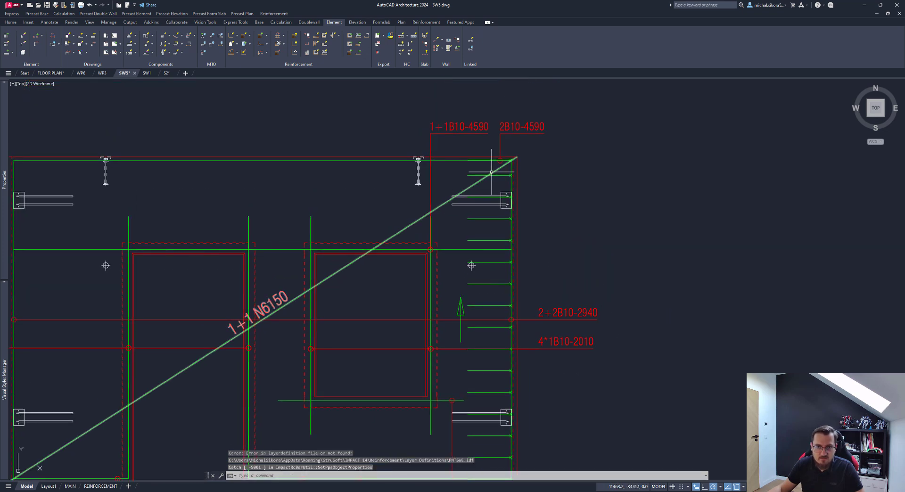
scroll(485, 170, "down", 2)
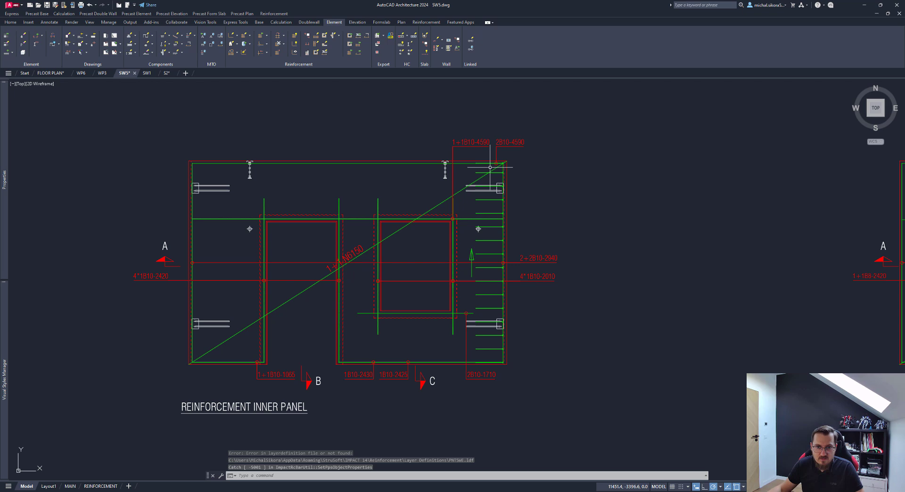
scroll(501, 299, "up", 2)
left_click(488, 294)
left_click(485, 291)
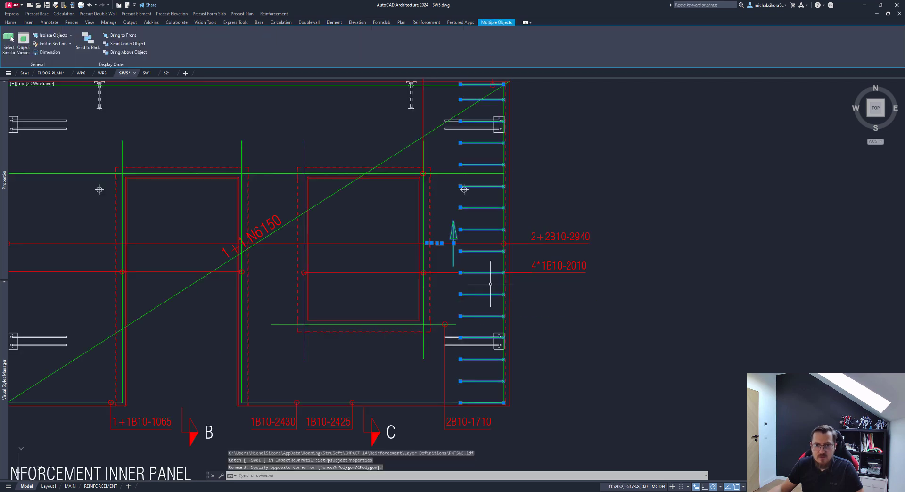
scroll(489, 284, "down", 4)
scroll(495, 212, "up", 4)
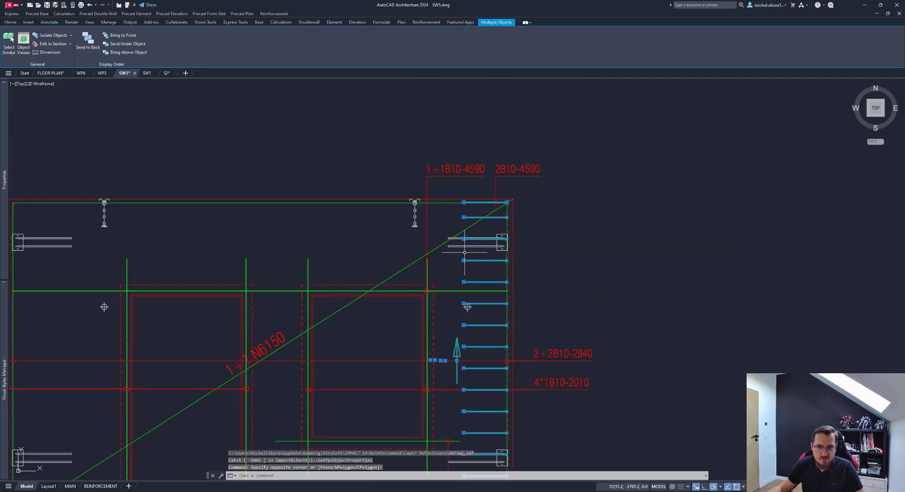
scroll(490, 269, "down", 10)
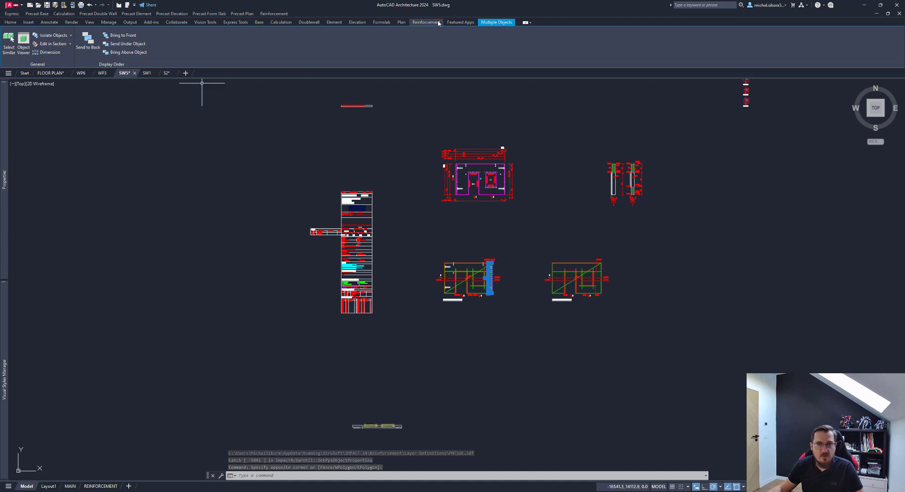
key("Escape")
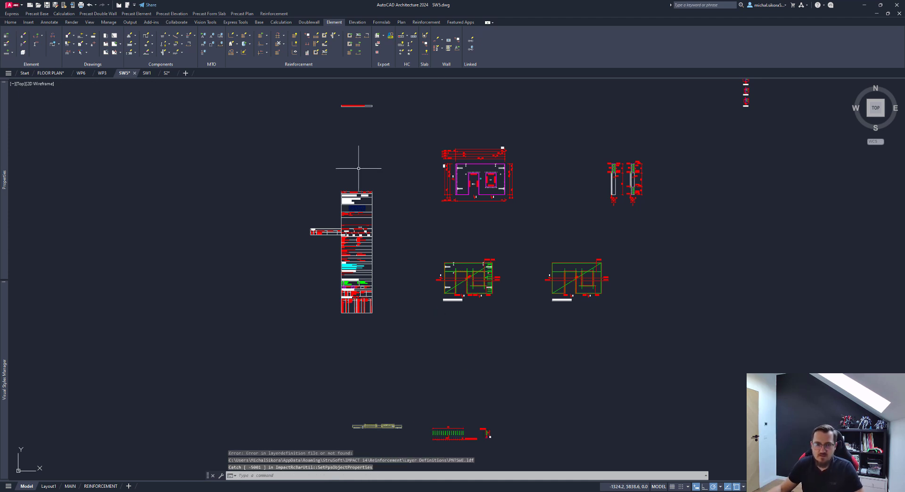
Examine the bar group's detail view, including its spacing, U-bar shape and dimensions
scroll(469, 430, "up", 8)
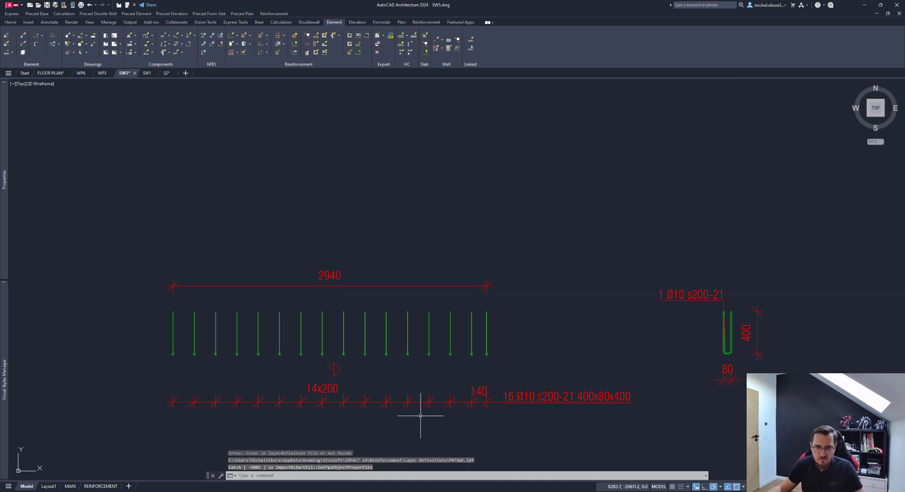
middle_click_drag(507, 369, 438, 338)
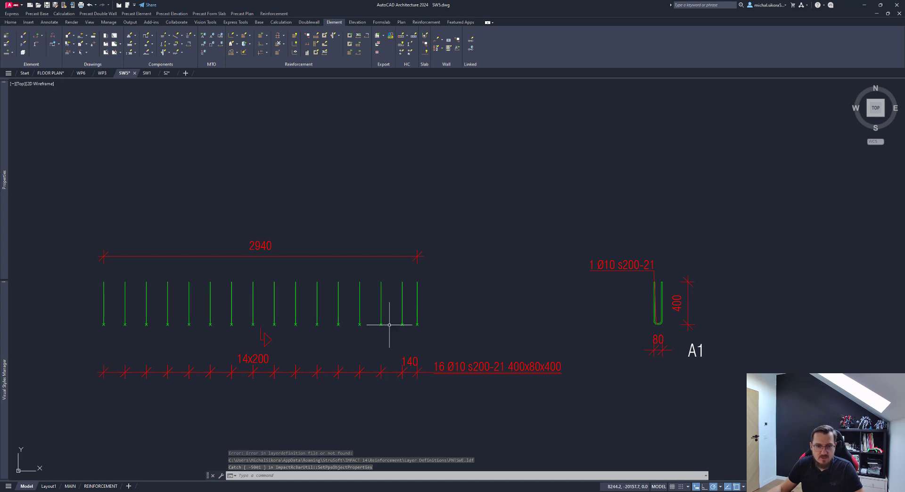
scroll(669, 289, "up", 4)
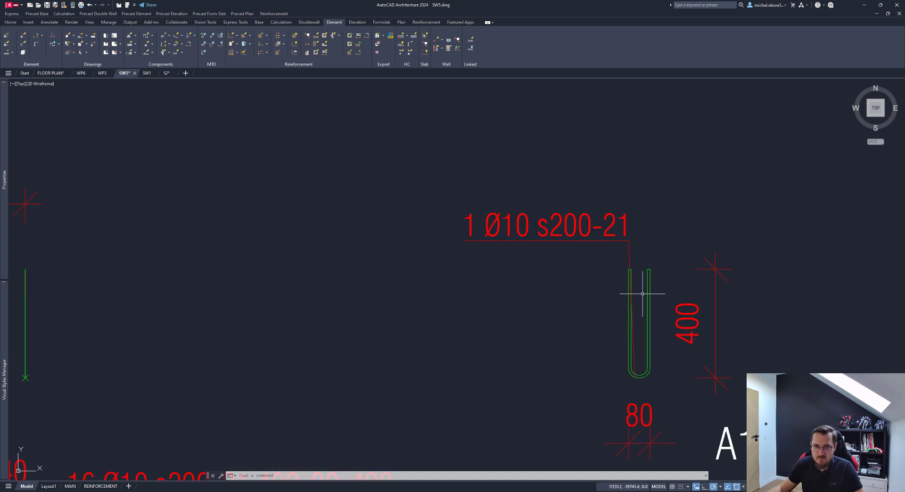
scroll(722, 294, "down", 8)
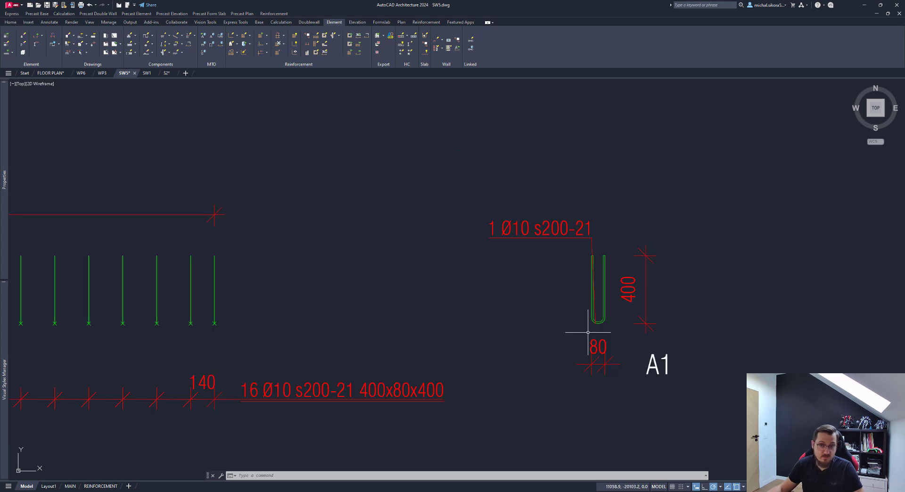
Examine horizontal section A above the SW5 elevation, picking out the U-bar at the wall's WD34-804 end
scroll(396, 286, "down", 6)
middle_click_drag(436, 209, 417, 301)
middle_click_drag(427, 171, 396, 288)
scroll(420, 137, "up", 6)
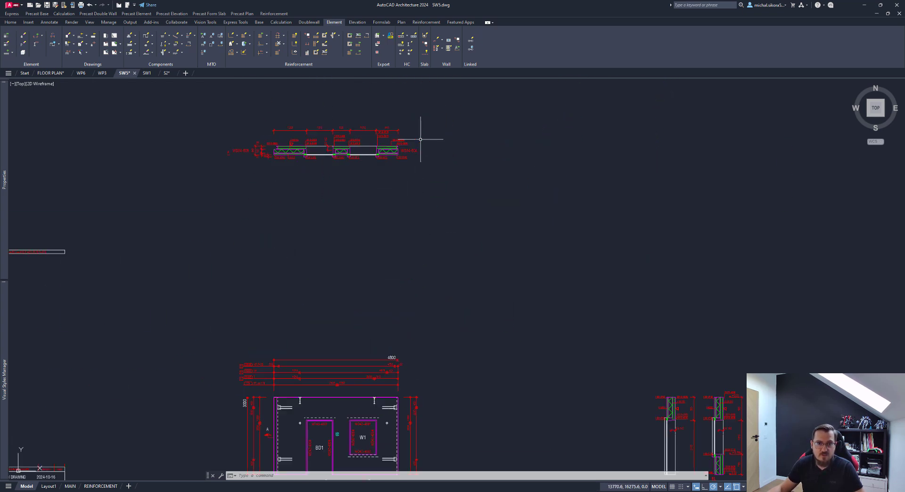
scroll(329, 161, "up", 10)
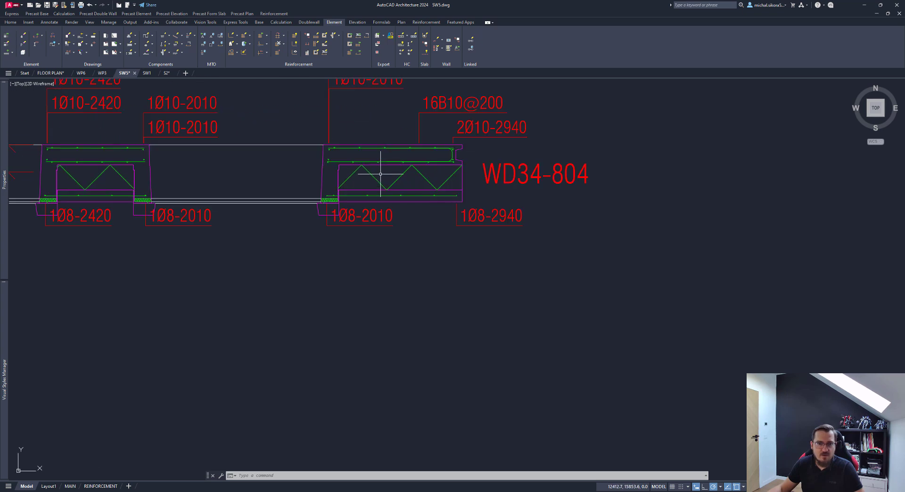
left_click_drag(478, 170, 481, 171)
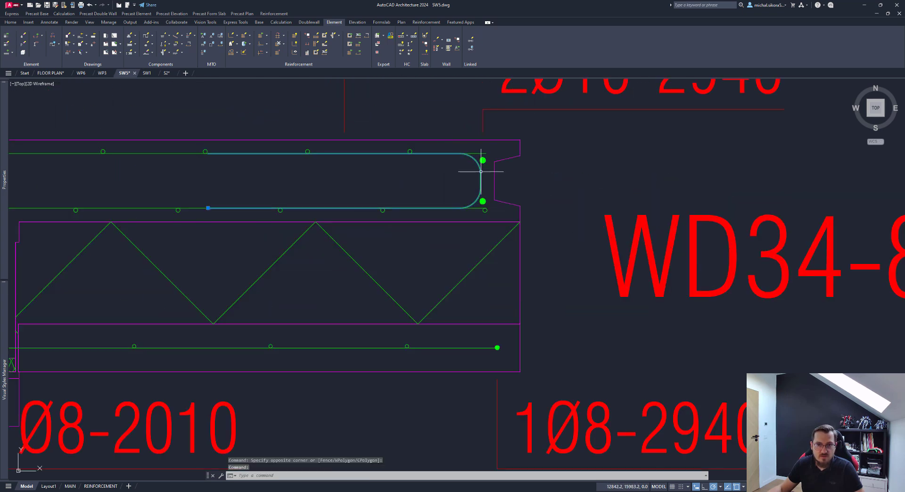
scroll(420, 181, "down", 6)
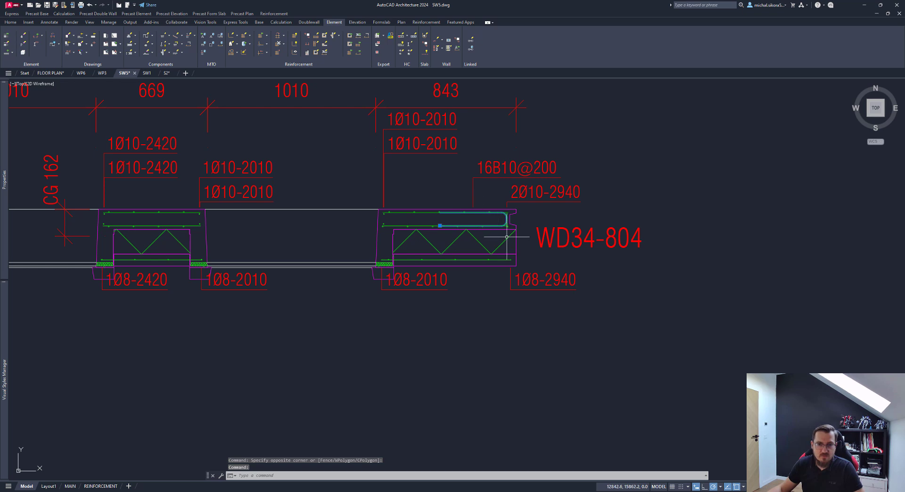
scroll(506, 241, "down", 4)
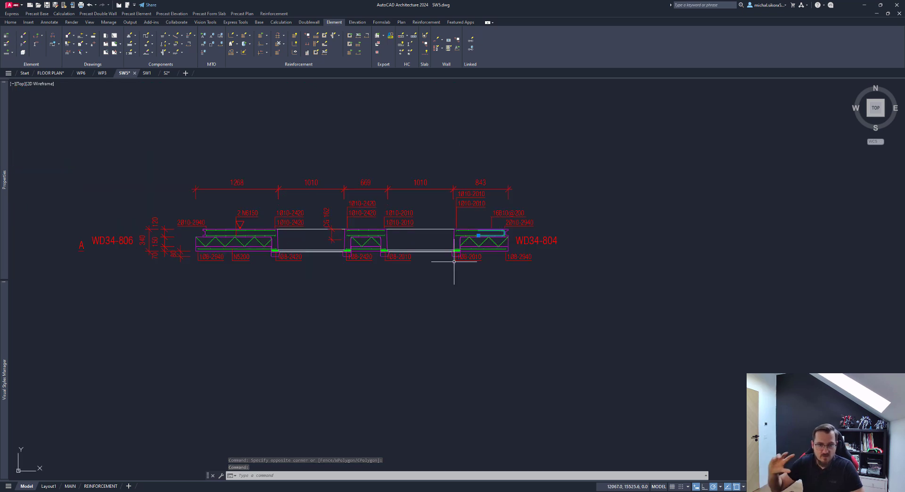
scroll(454, 253, "down", 4)
middle_click_drag(446, 279, 423, 226)
Switch to the SW1 wall drawing and examine its vertical section's reinforcement and the overall drawing arrangement
left_click(149, 77)
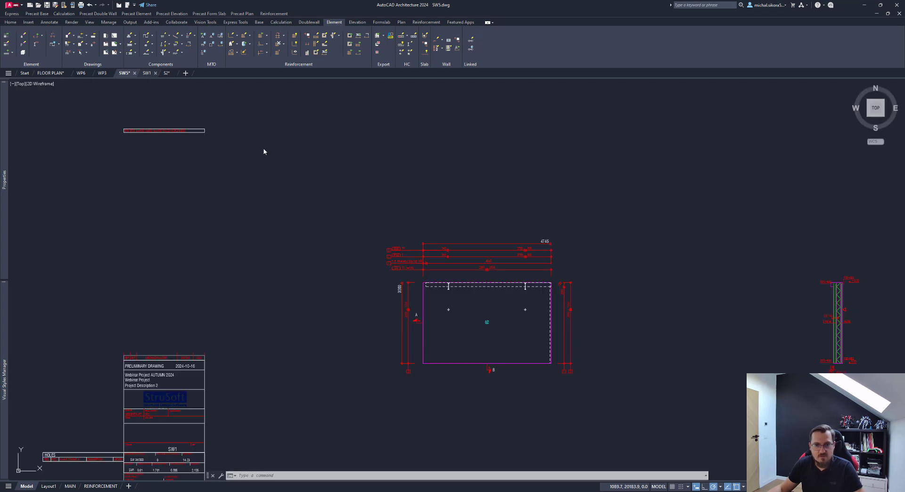
scroll(359, 268, "down", 2)
middle_click_drag(420, 352, 363, 191)
scroll(608, 101, "up", 6)
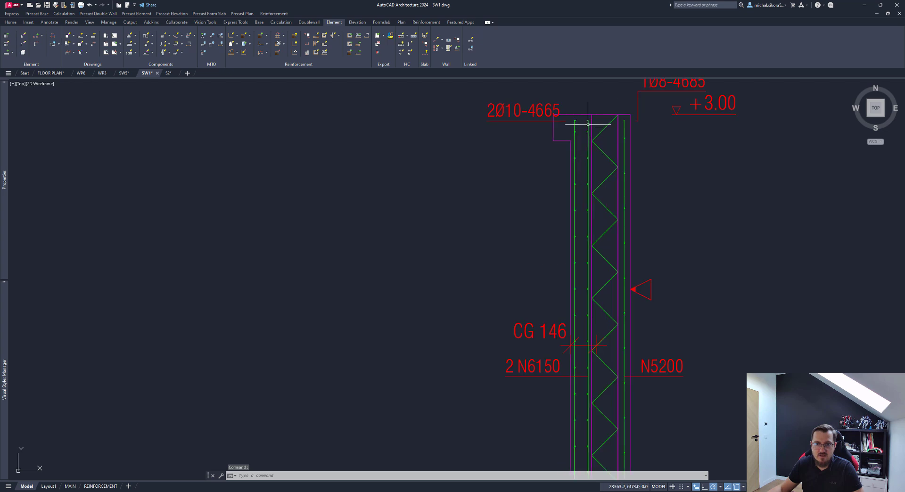
scroll(546, 158, "down", 6)
middle_click_drag(294, 170, 390, 288)
scroll(388, 286, "down", 3)
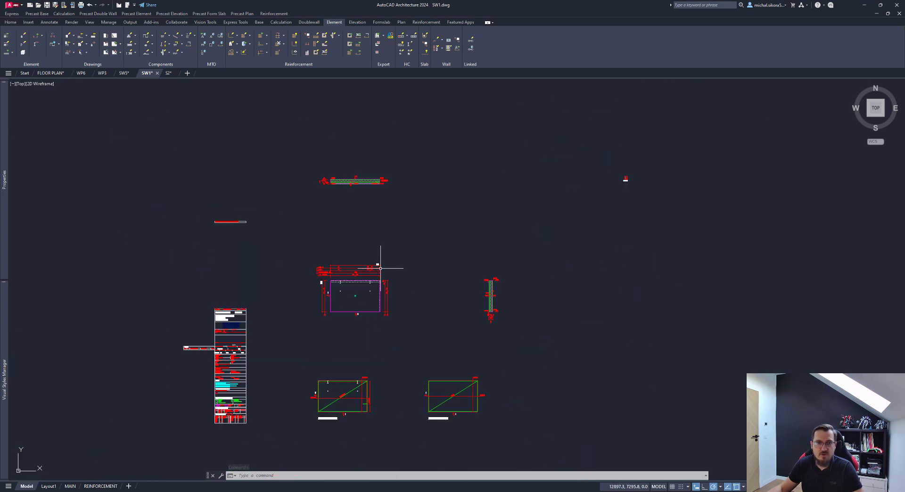
Examine horizontal section A above the SW1 elevation from end to end, picking out the U-bar at its WD34-801 end
scroll(364, 176, "up", 6)
scroll(188, 195, "up", 2)
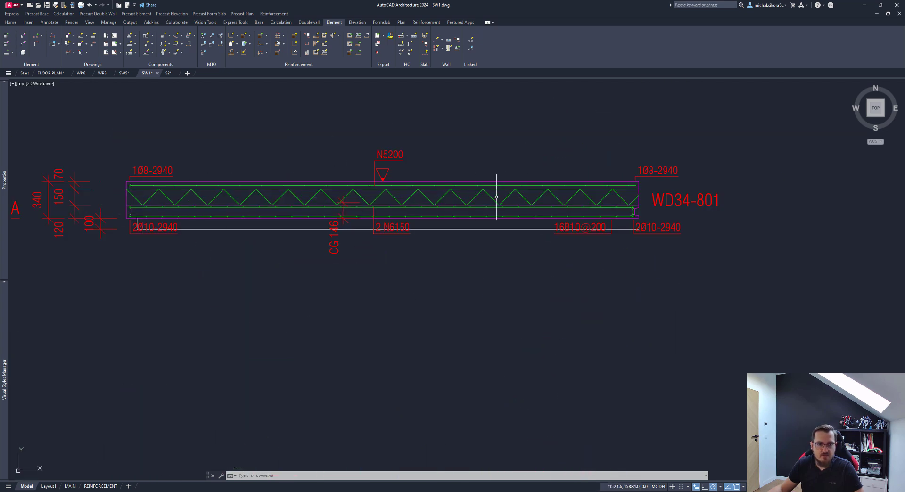
middle_click_drag(497, 195, 529, 197)
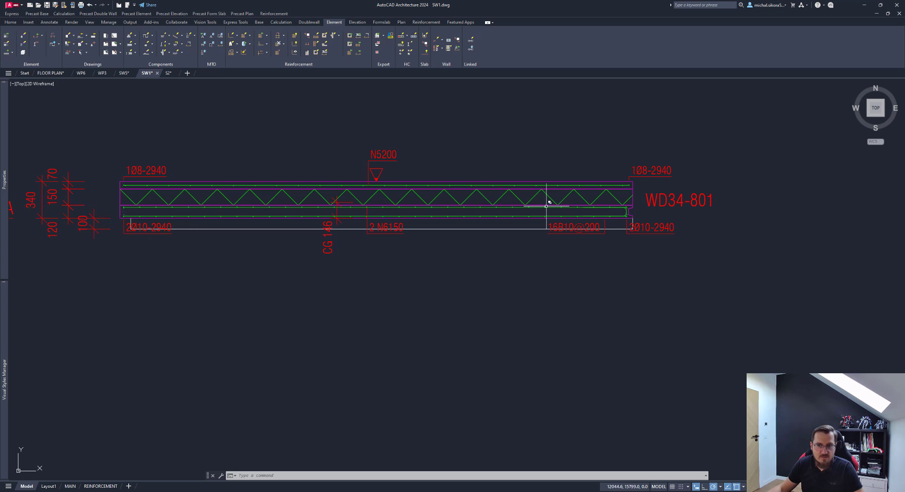
scroll(621, 217, "up", 2)
scroll(159, 167, "down", 2)
middle_click_drag(183, 165, 453, 184)
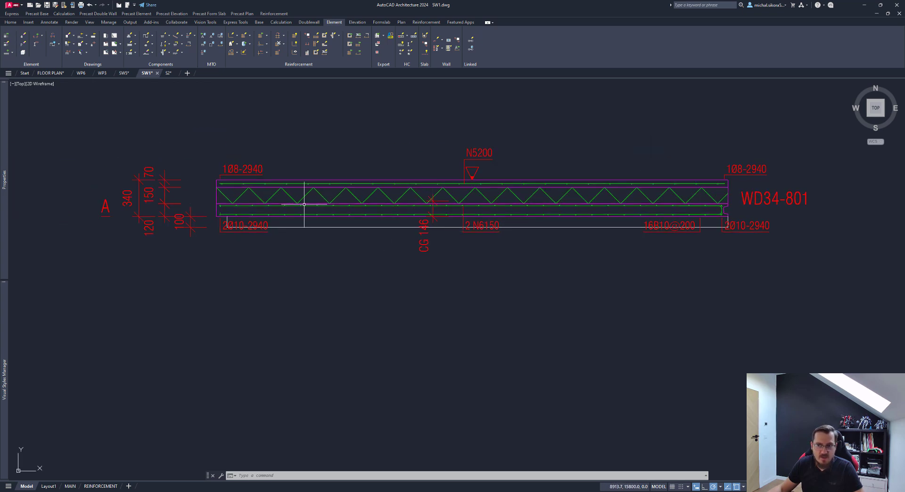
middle_click_drag(609, 198, 380, 231)
scroll(586, 236, "up", 1)
scroll(546, 237, "up", 1)
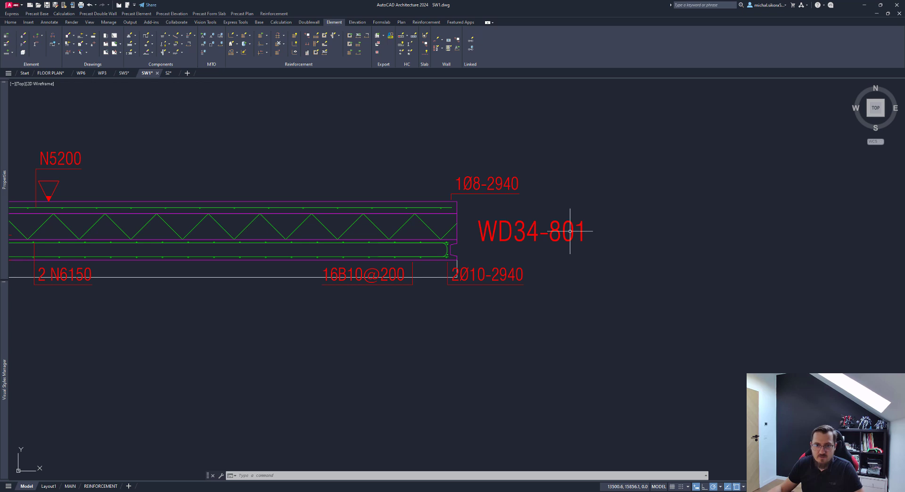
scroll(430, 250, "up", 2)
scroll(452, 253, "up", 4)
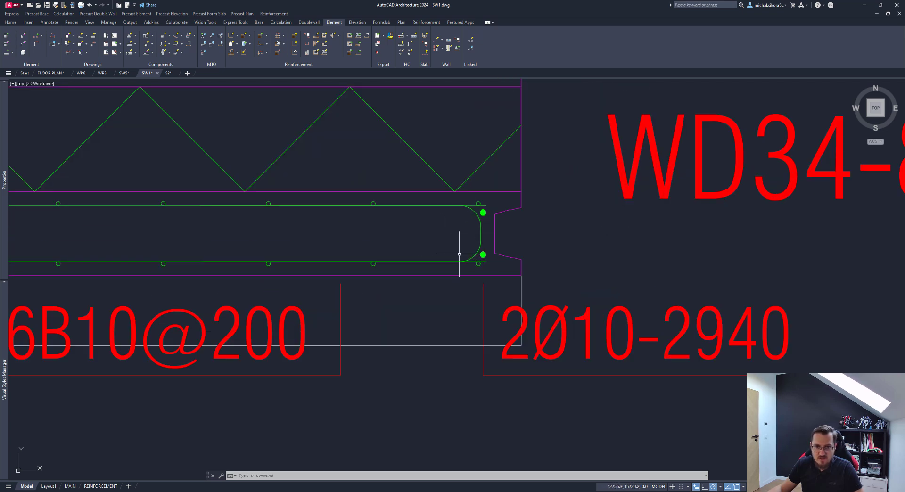
left_click(430, 238)
scroll(380, 241, "down", 6)
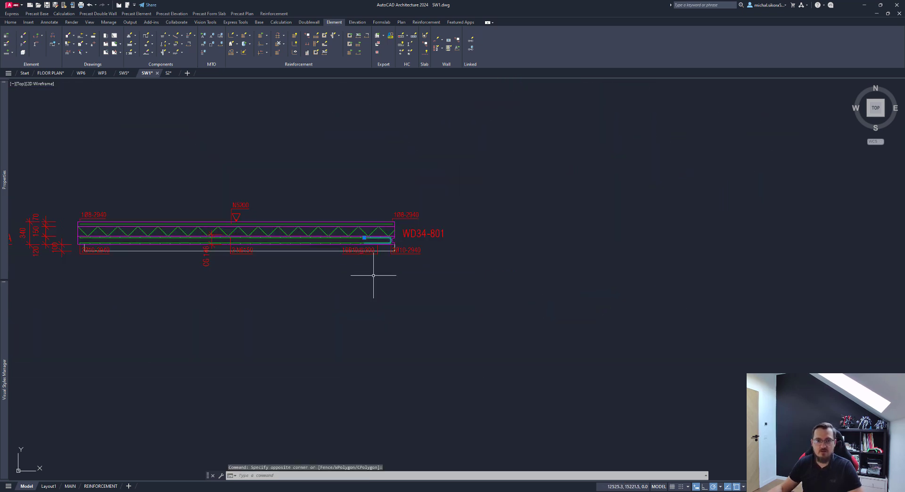
scroll(373, 275, "down", 5)
key("Escape")
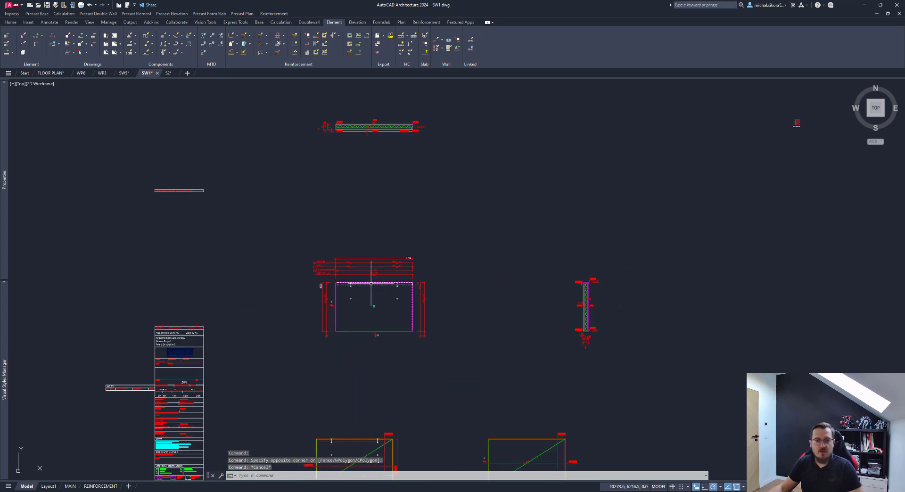
Shorten the dashed recess along the SW1 elevation's upper edge by moving its end nearest marker A about 290 mm inward, and update the views
scroll(371, 284, "up", 5)
scroll(266, 273, "down", 4)
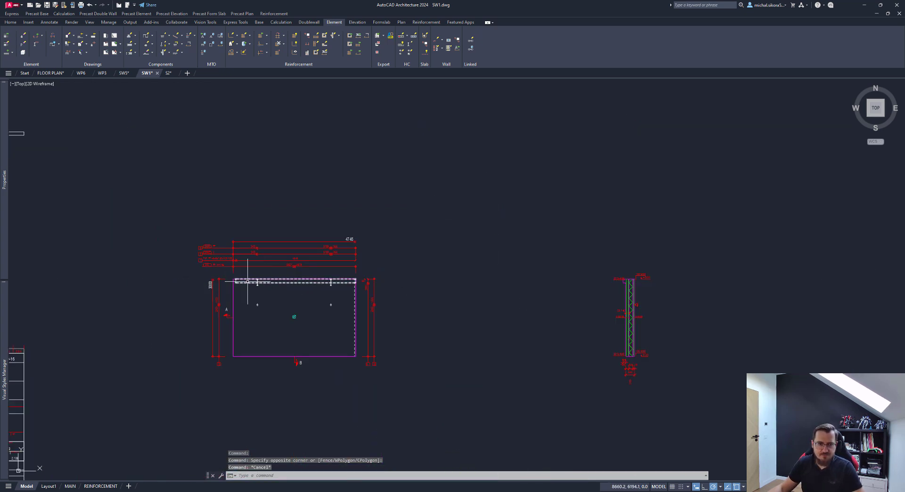
scroll(247, 281, "up", 5)
left_click(246, 298)
left_click(228, 278)
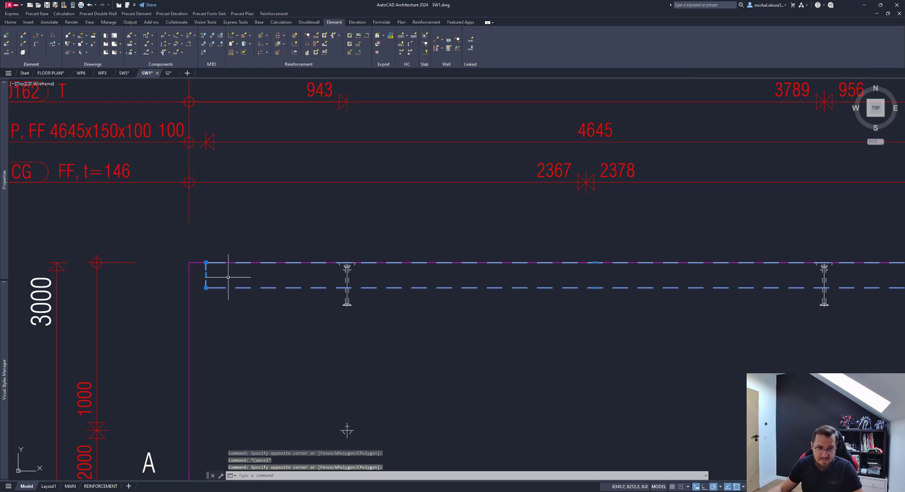
scroll(242, 272, "down", 4)
middle_click_drag(242, 272, 301, 314)
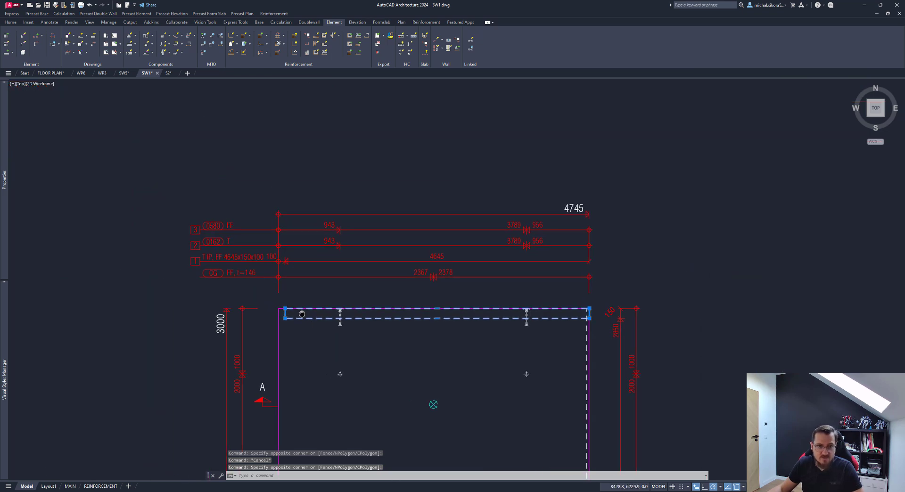
scroll(301, 314, "up", 5)
scroll(325, 304, "down", 5)
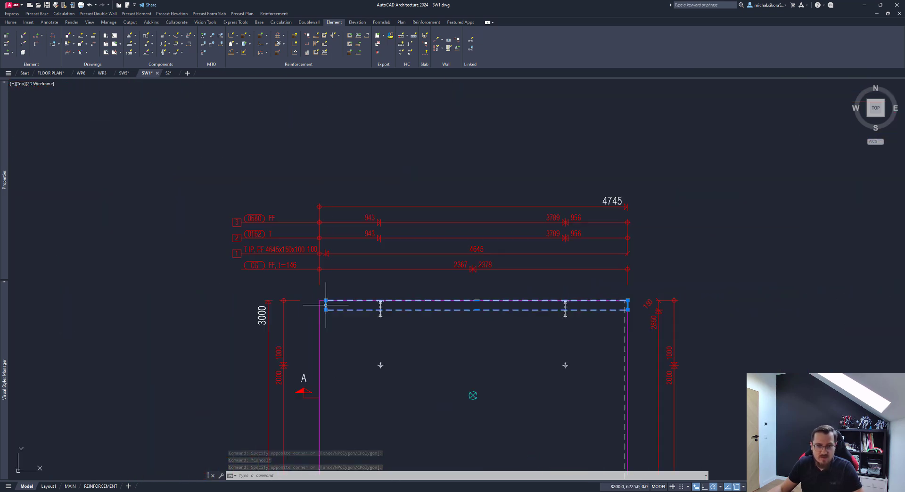
scroll(325, 305, "down", 2)
scroll(368, 334, "down", 4)
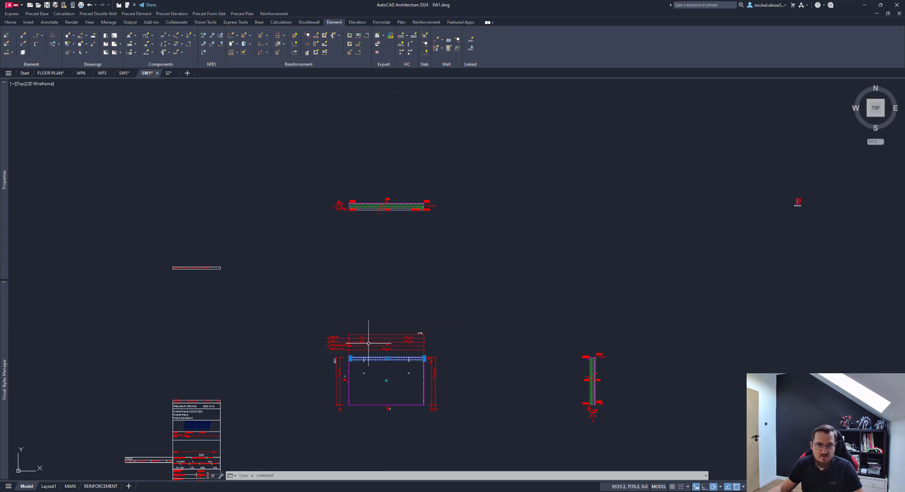
scroll(358, 215, "up", 6)
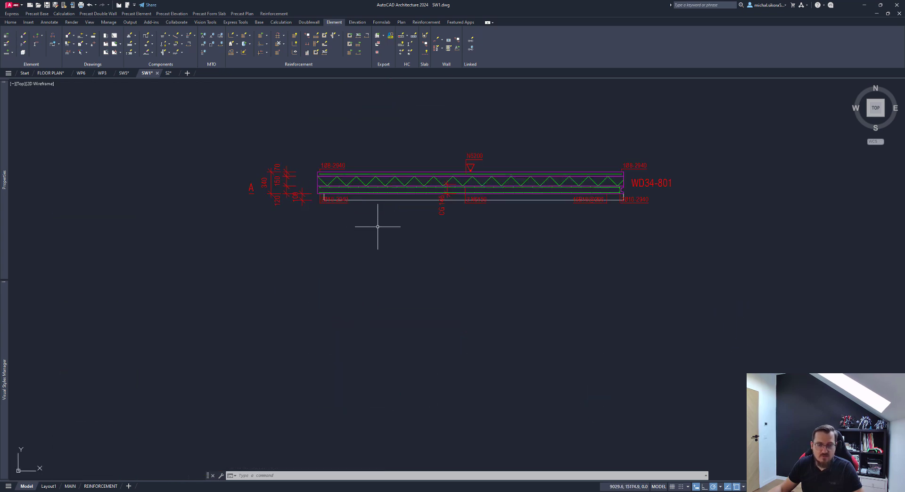
scroll(377, 226, "down", 4)
scroll(339, 291, "up", 7)
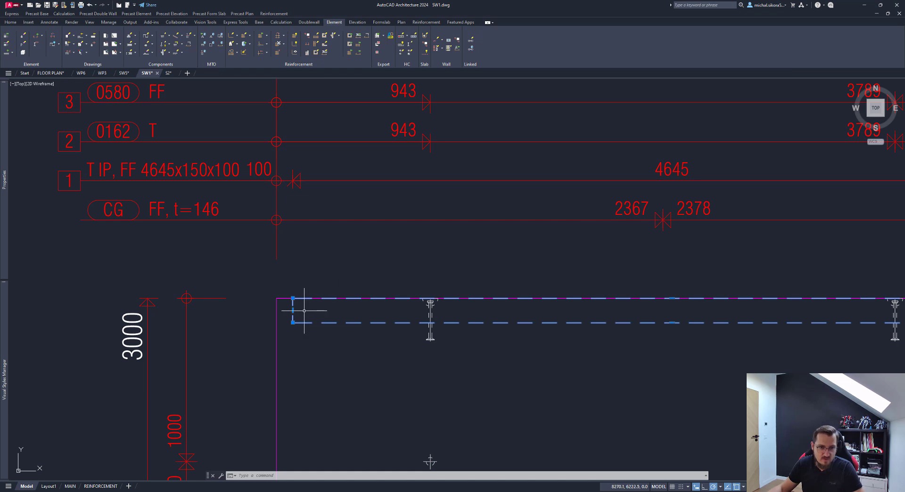
left_click(293, 310)
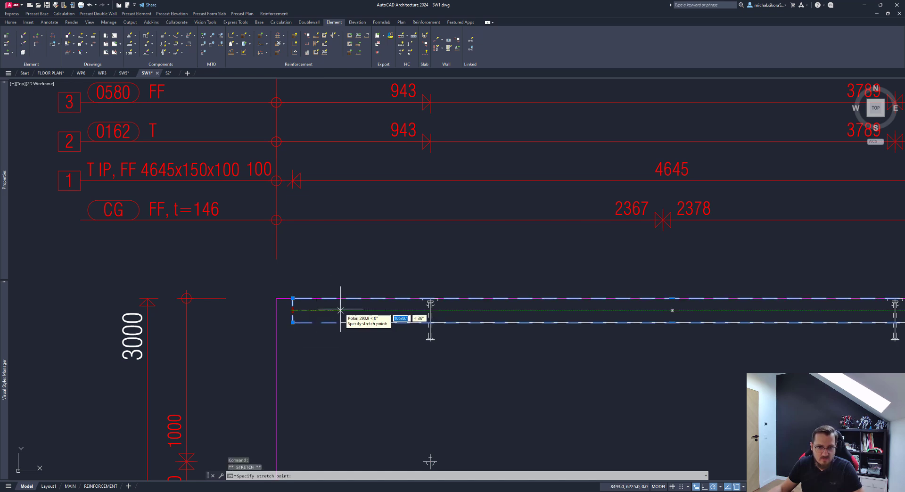
left_click(344, 310)
scroll(344, 309, "down", 7)
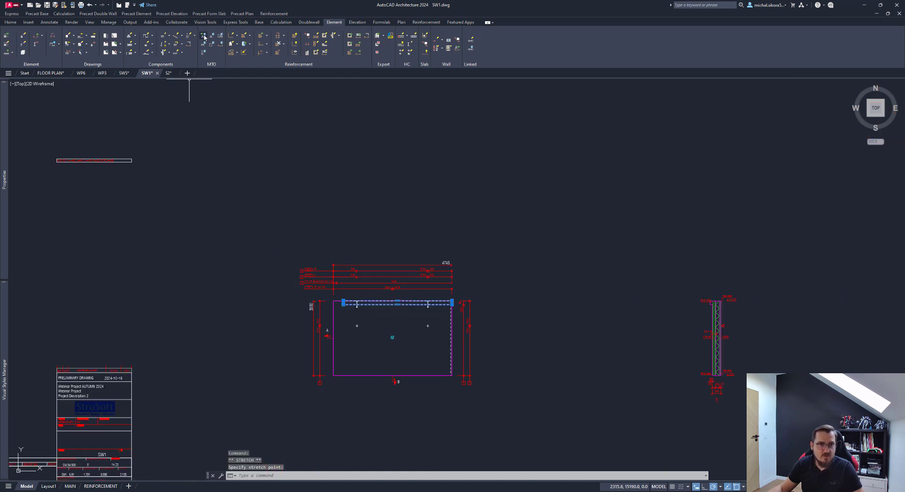
left_click(511, 223)
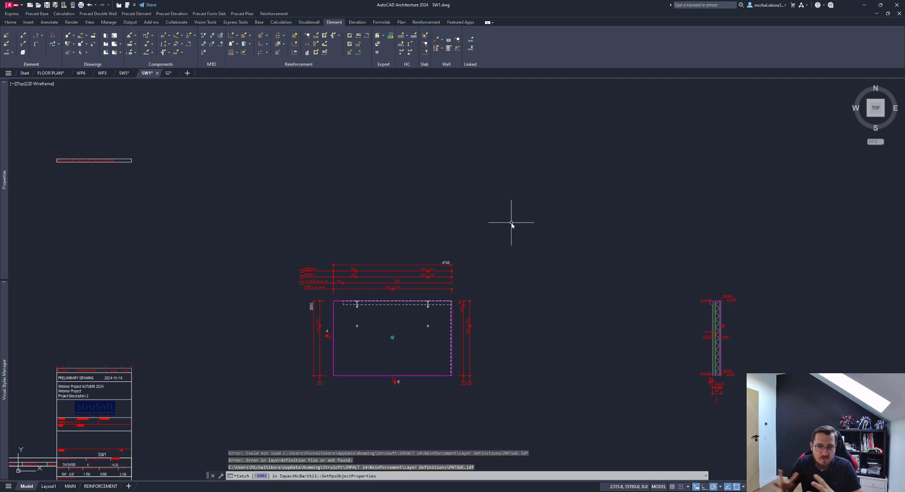
Select the recess line in section A and examine its extent along the wall up to the WD34-801 end
scroll(454, 244, "down", 5)
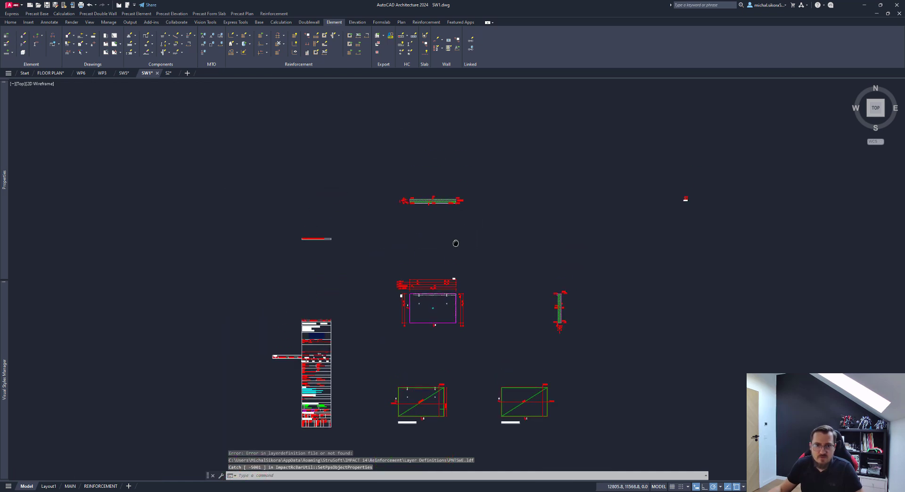
scroll(419, 202, "up", 8)
scroll(424, 225, "up", 5)
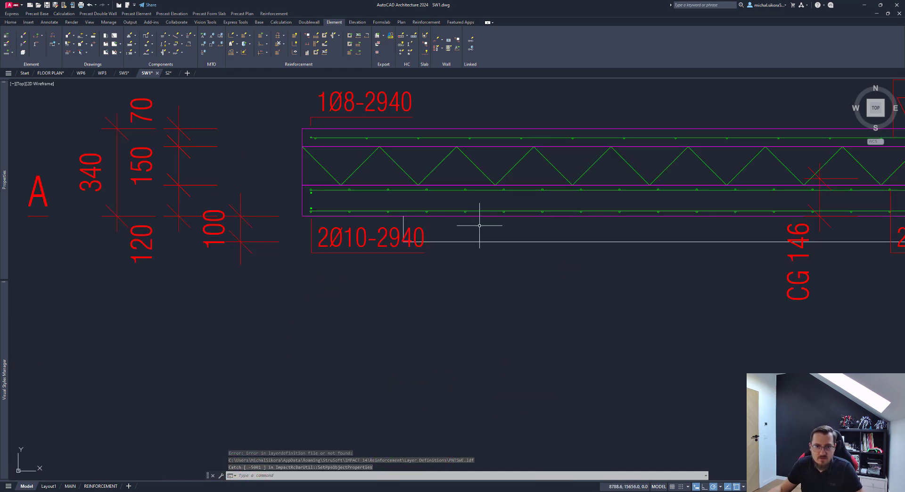
left_click(474, 242)
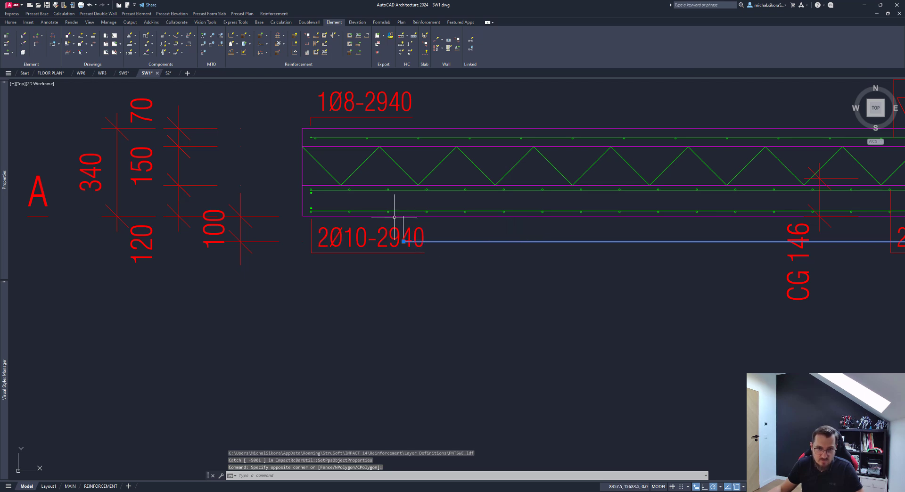
scroll(406, 239, "down", 2)
middle_click_drag(856, 258, 642, 246)
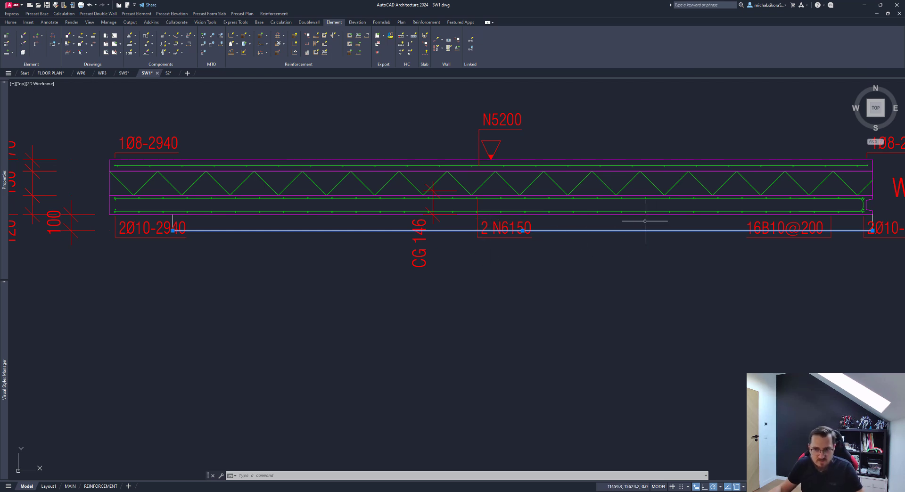
middle_click_drag(645, 220, 535, 257)
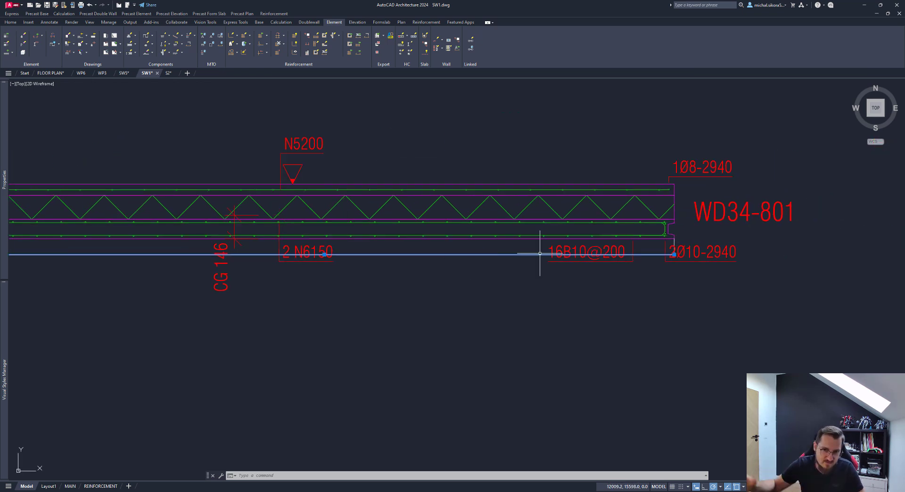
scroll(667, 250, "up", 4)
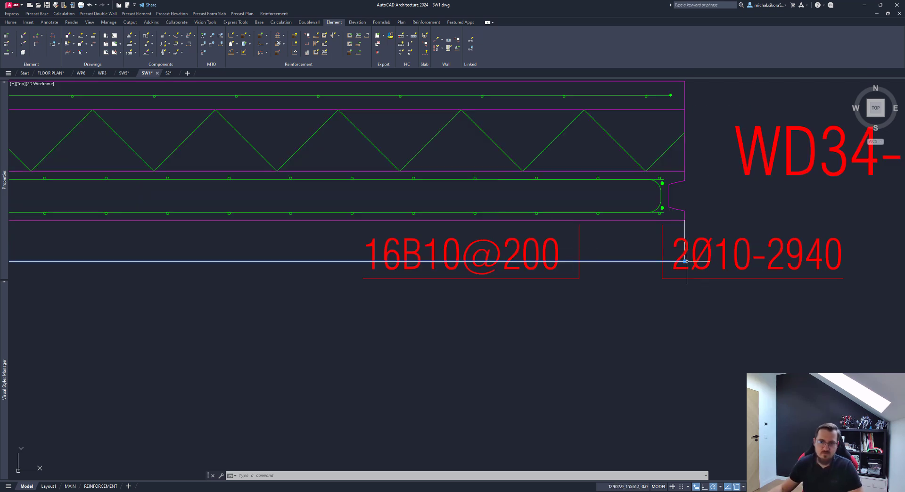
Examine the dashed recess outline in the 1+1 N6150 reinforcement view below the SW1 elevation
scroll(567, 254, "down", 10)
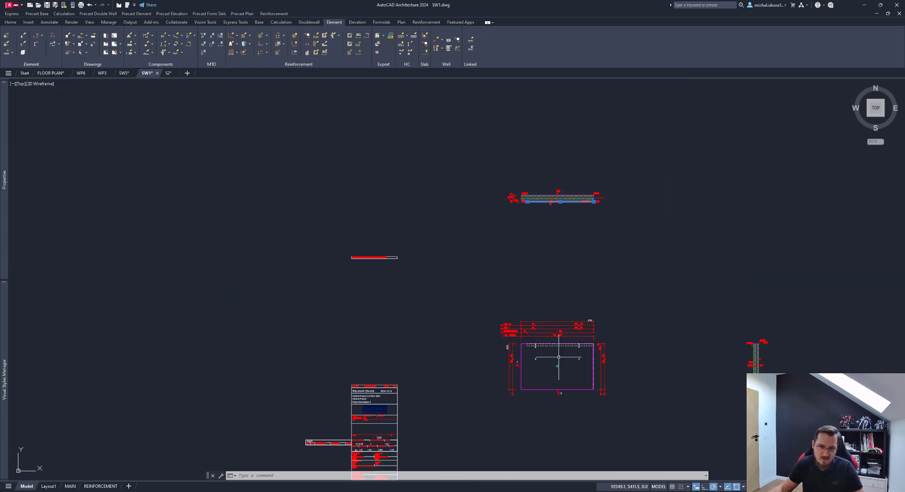
middle_click_drag(509, 333, 477, 302)
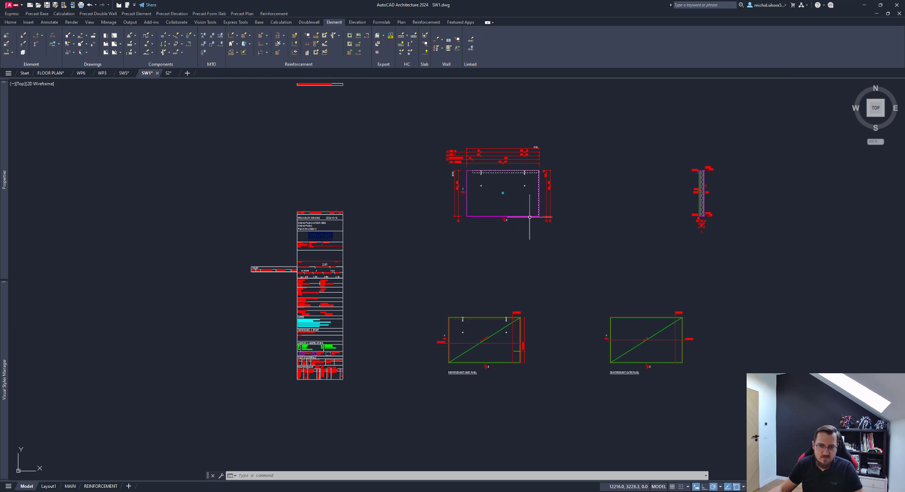
scroll(480, 325, "up", 4)
scroll(431, 325, "up", 6)
scroll(431, 328, "down", 4)
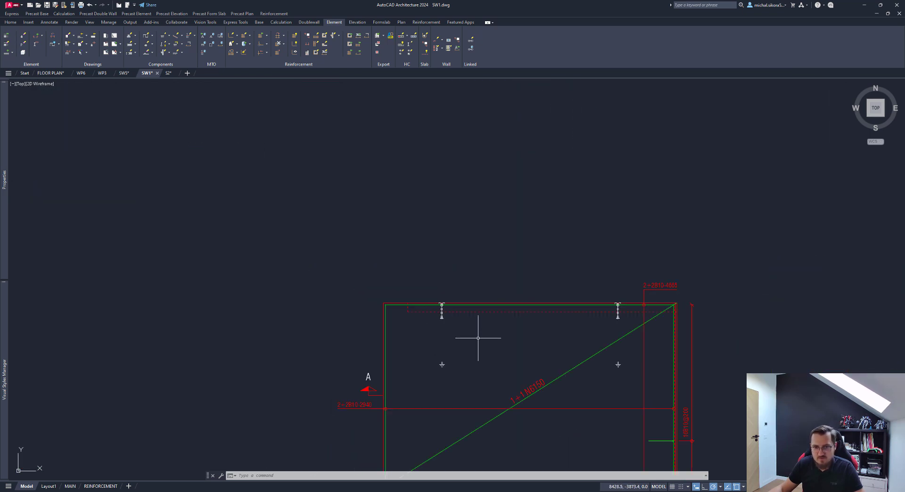
middle_click_drag(477, 337, 411, 322)
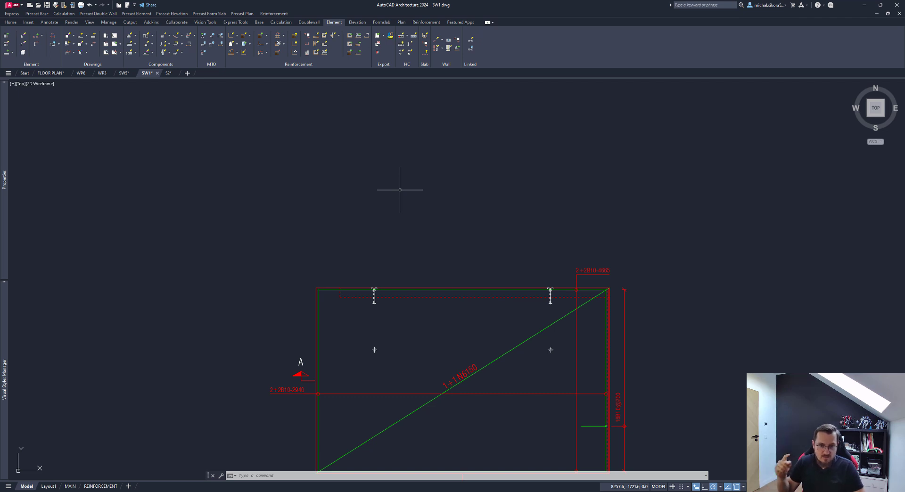
Start drawing a reinforcement group and open the project's reinforcement group library
left_click(237, 52)
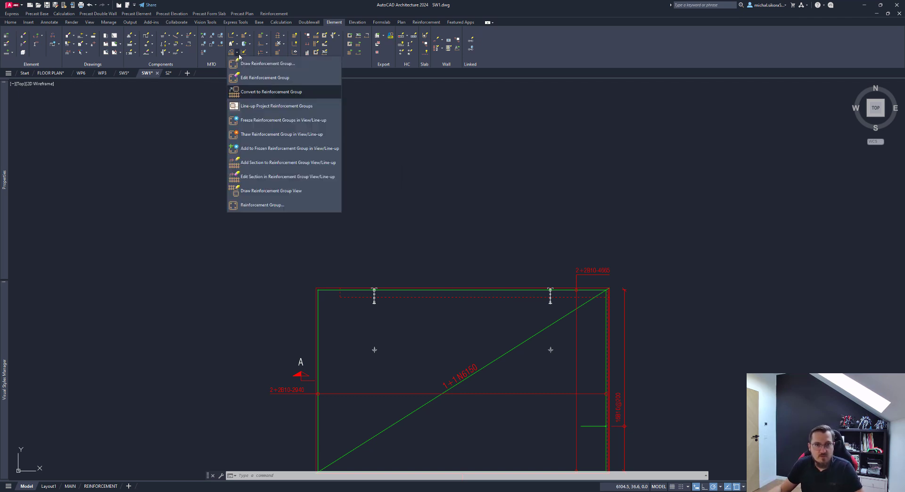
left_click(265, 67)
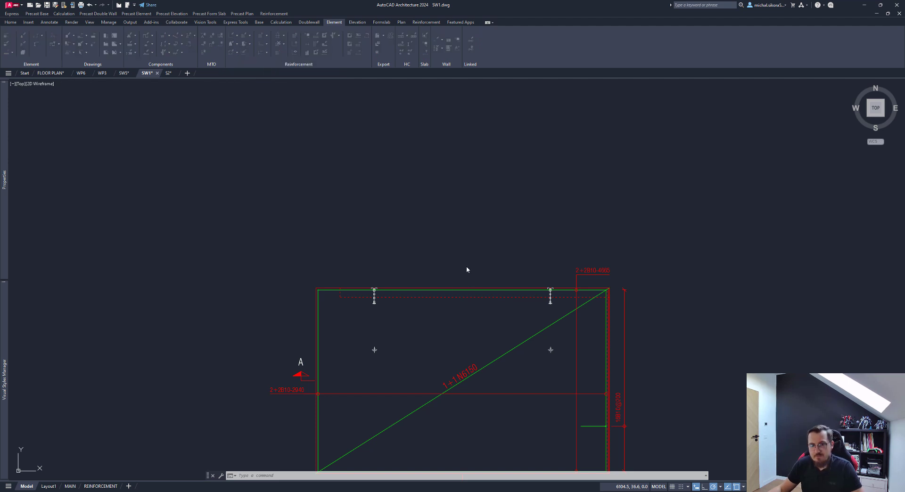
left_click(434, 309)
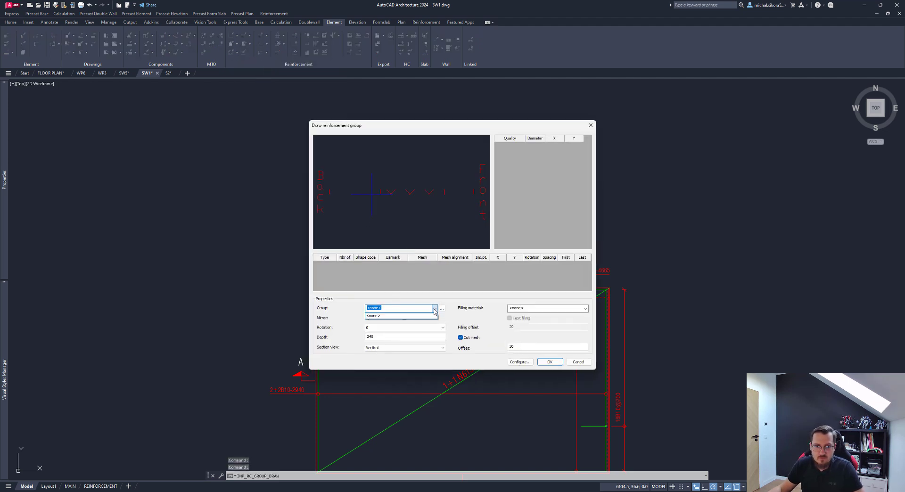
left_click(399, 300)
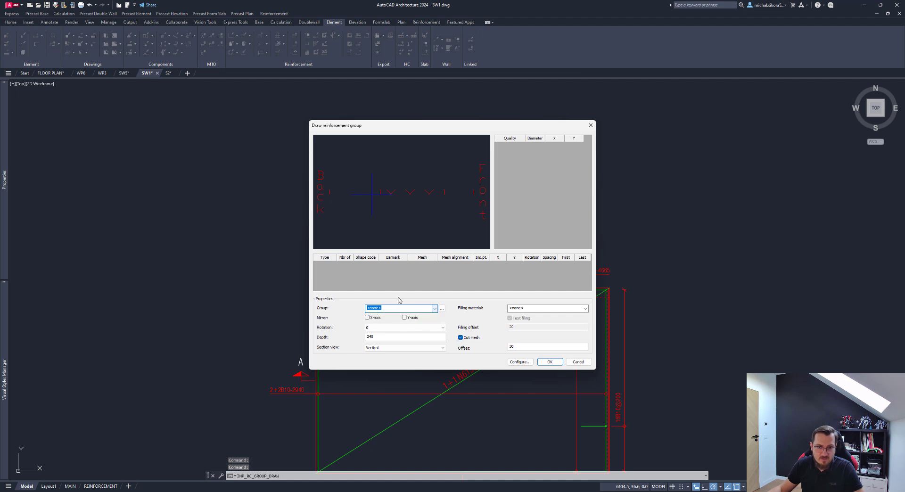
left_click(442, 309)
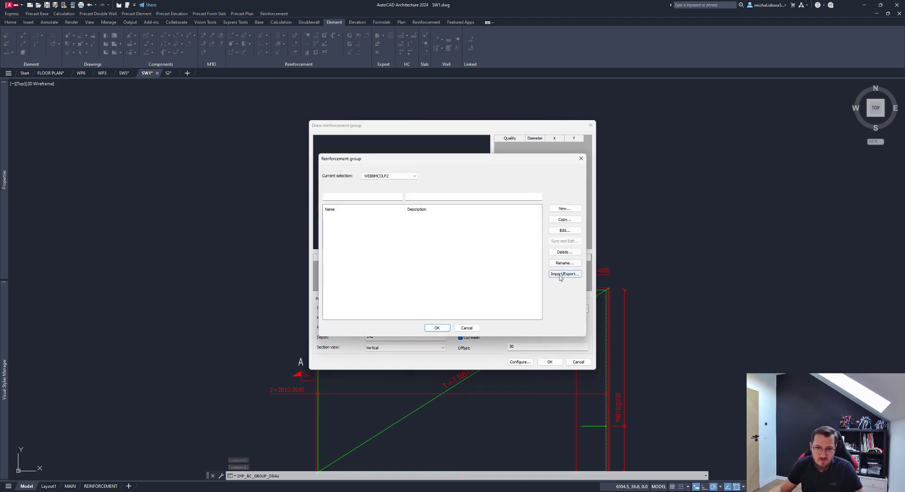
left_click(565, 274)
left_click(483, 202)
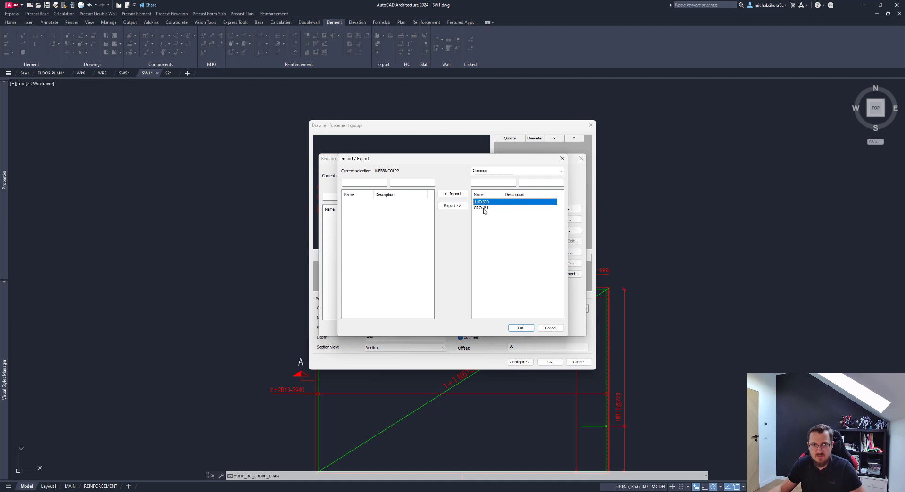
left_click(483, 208, "shift")
left_click(452, 194)
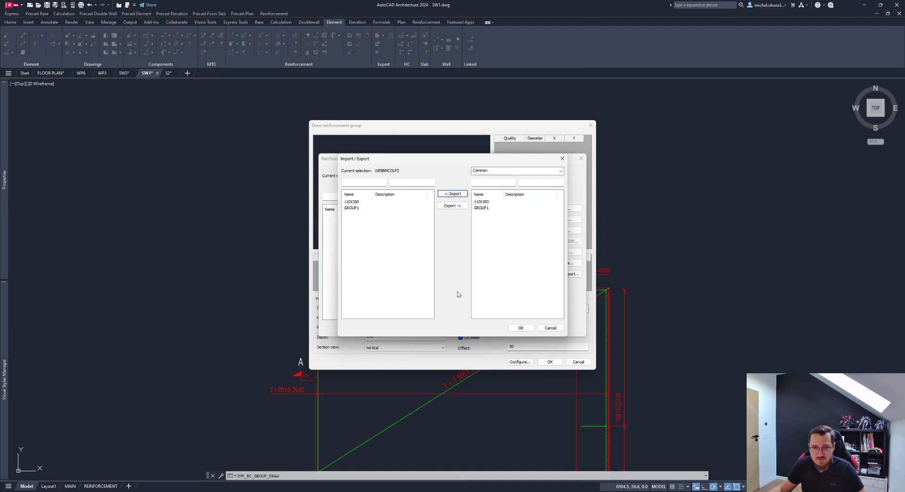
left_click(368, 208)
left_click(451, 206)
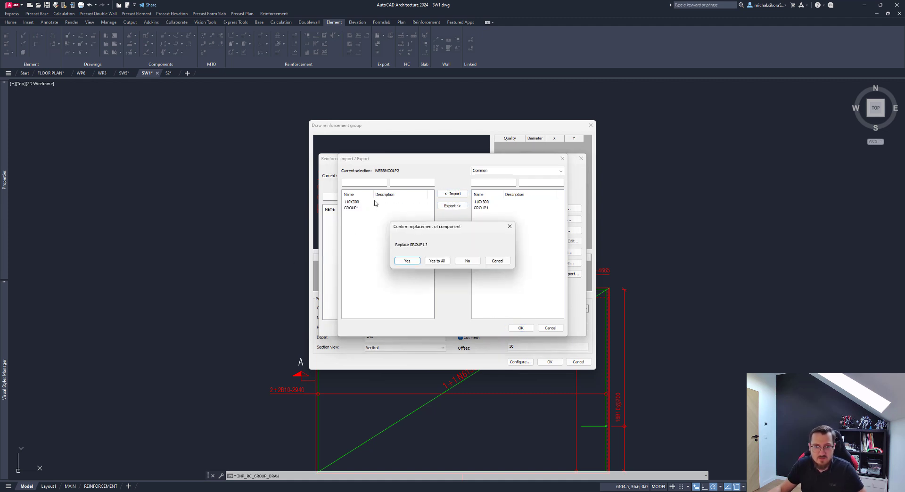
left_click(478, 262)
left_click(353, 210)
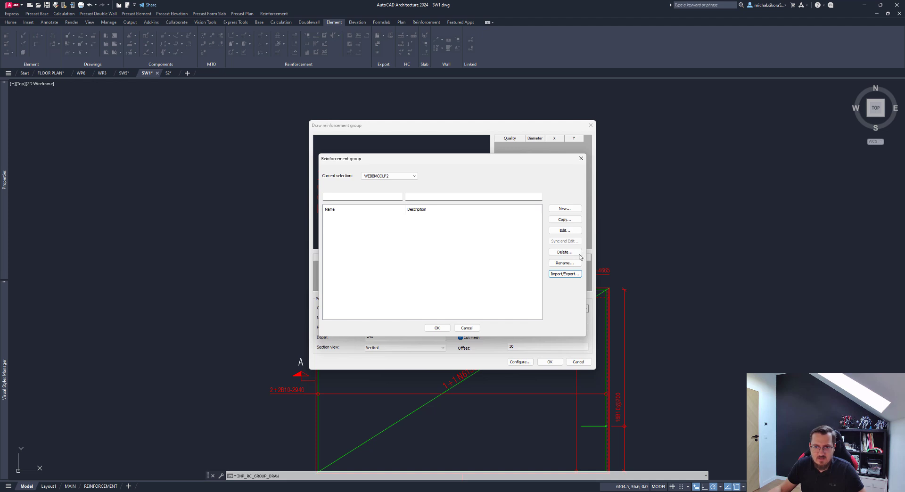
Import the 110X300 reinforcement group from the Common library into the project and choose it as the group to draw
left_click(565, 274)
left_click(486, 203)
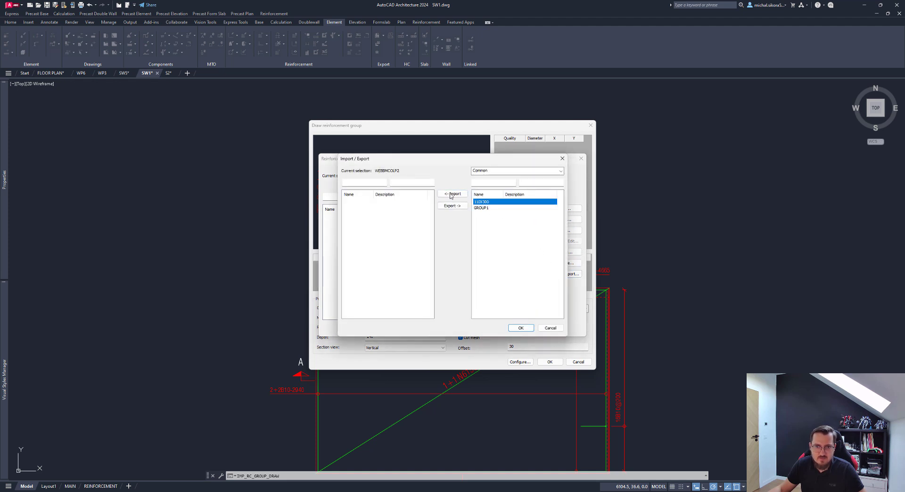
left_click(453, 194)
key("Return")
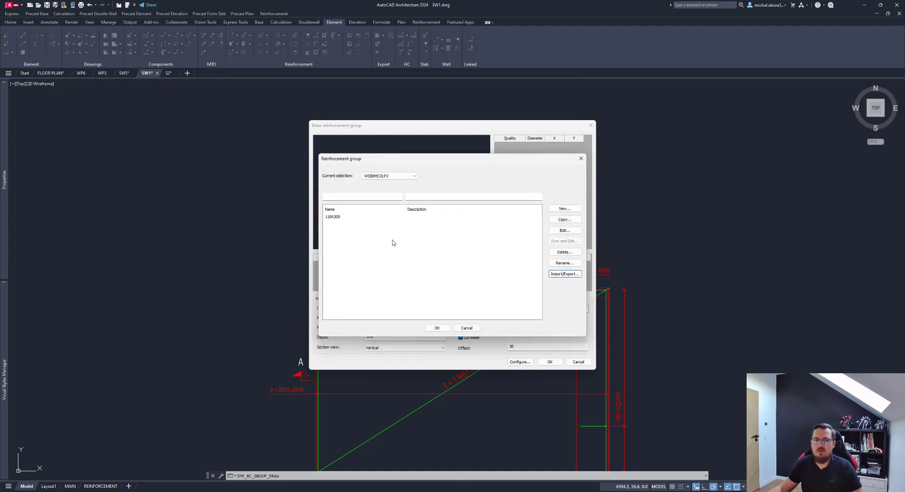
left_click(434, 328)
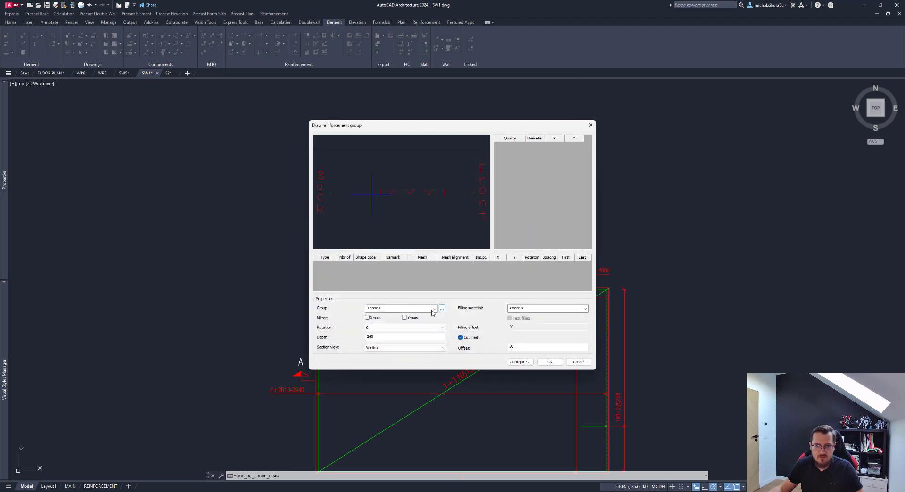
left_click(434, 308)
left_click(405, 317)
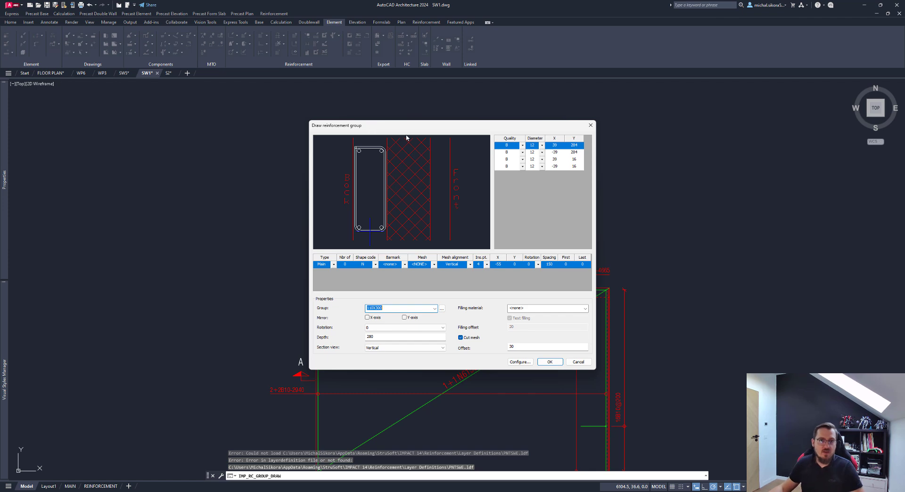
left_click_drag(415, 127, 568, 94)
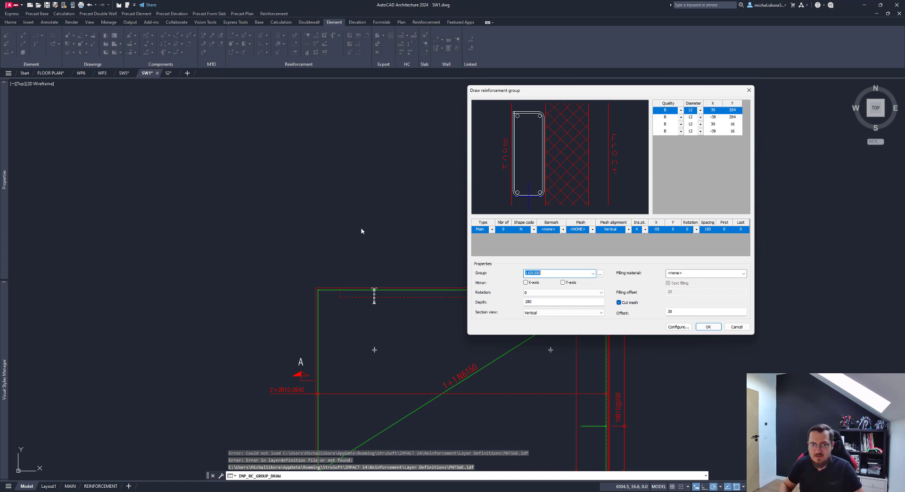
left_click(707, 327)
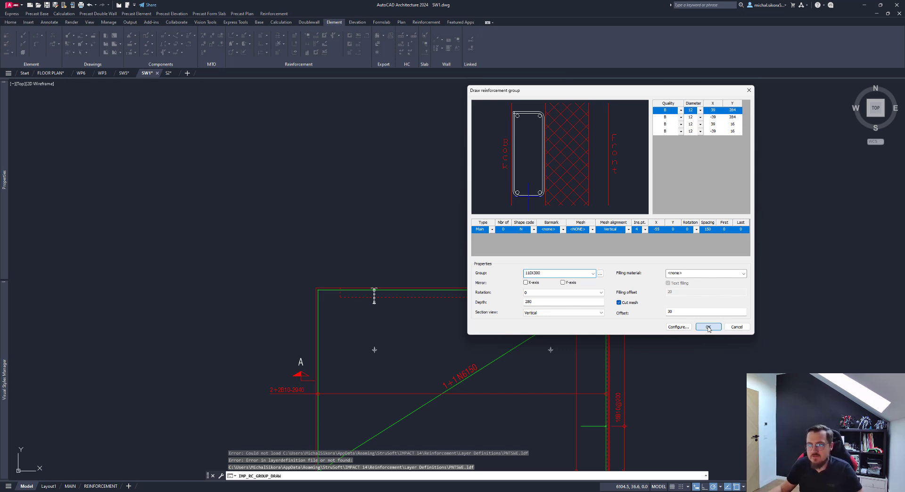
scroll(522, 312, "down", 6)
middle_click_drag(718, 173, 514, 274)
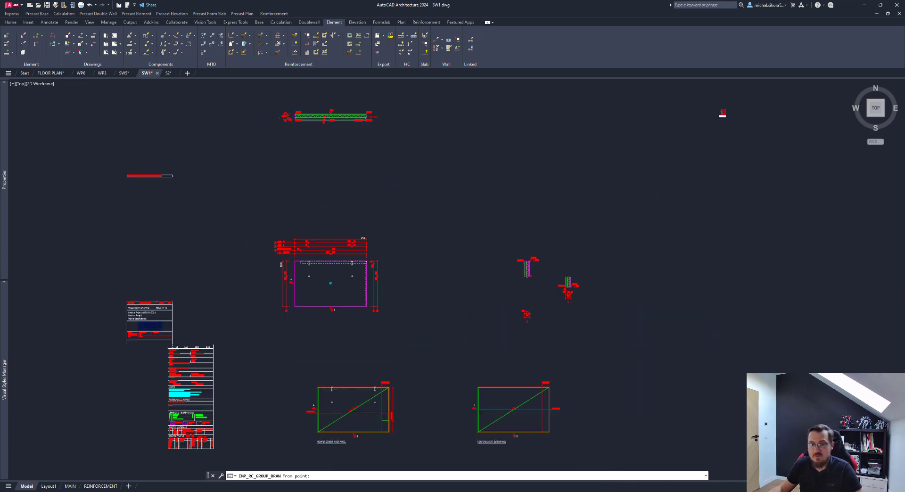
scroll(514, 274, "up", 3)
key("Escape")
Measure the width and height of the projecting nib at the wall's upper end in the vertical section
scroll(535, 247, "up", 8)
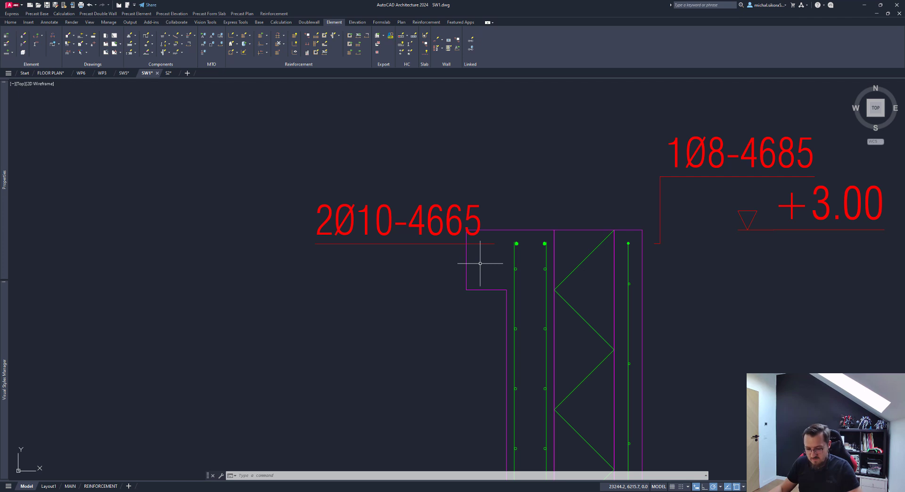
type("di")
key("space")
left_click(466, 290)
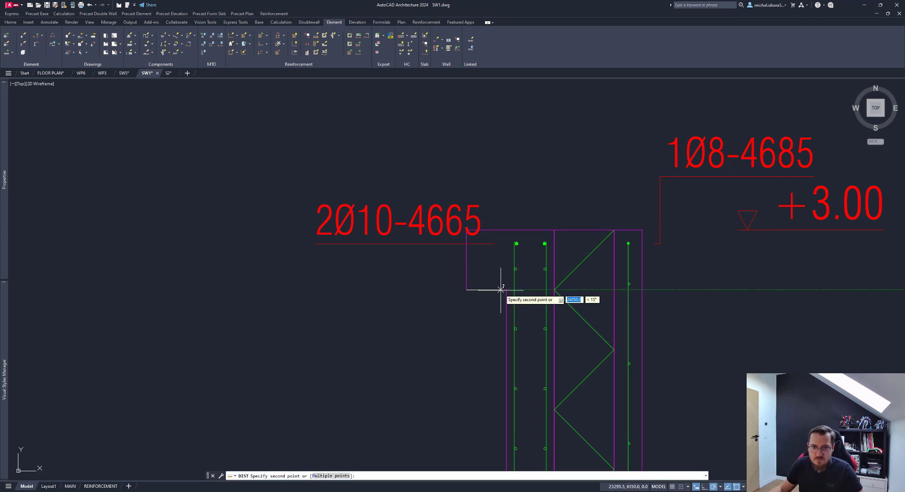
left_click(500, 290)
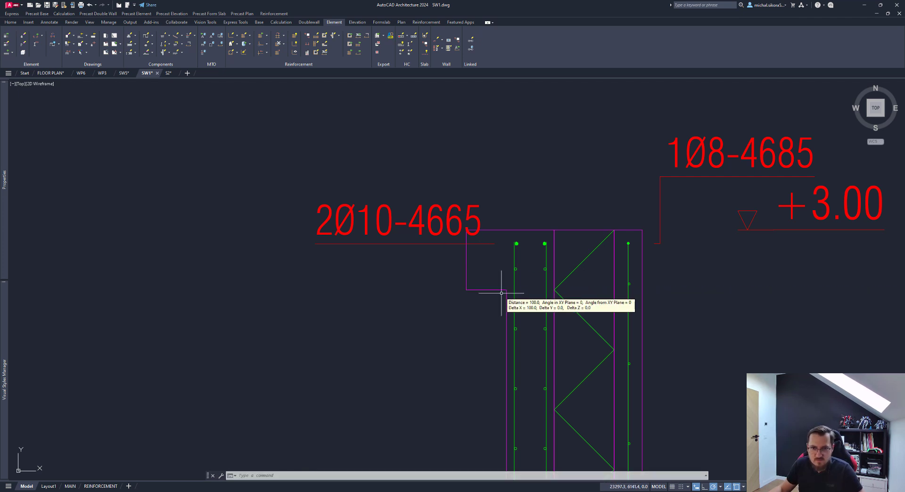
key("space")
left_click(506, 289)
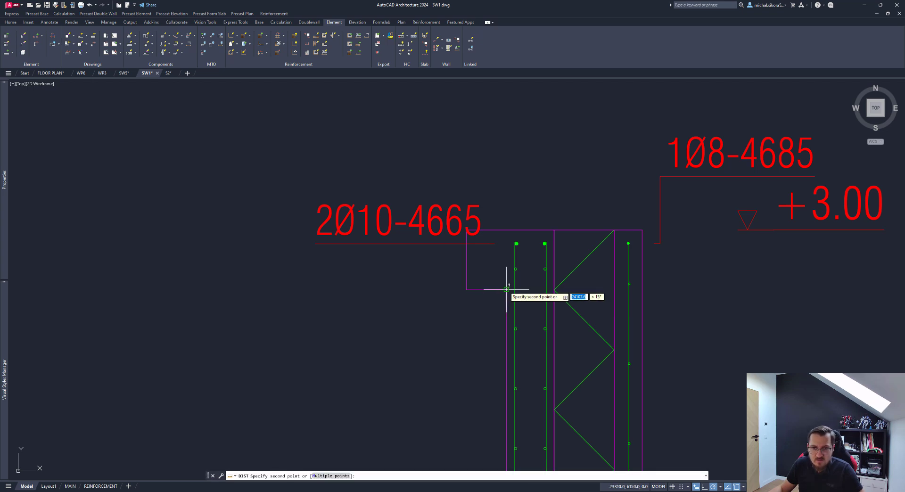
left_click(506, 230)
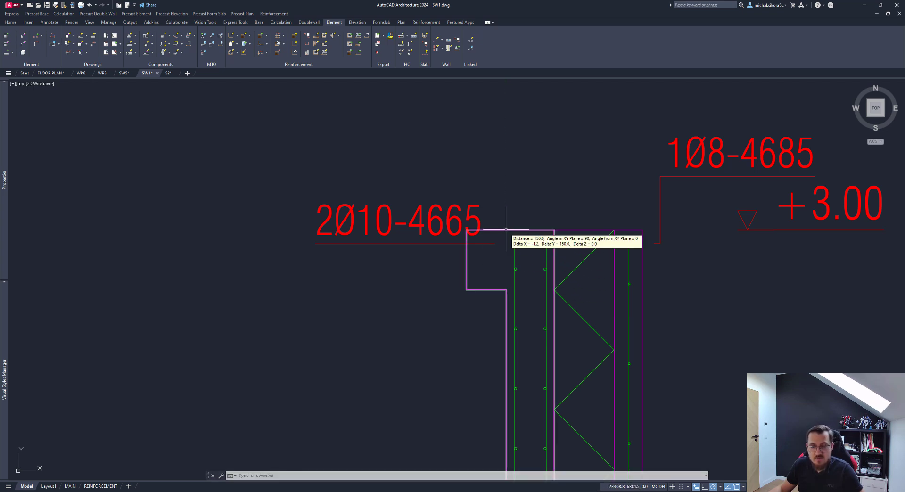
Start drawing a reinforcement group in the reinforcement view and configure the 110X300 stirrup with measurements A 170 and B 110
scroll(506, 229, "down", 10)
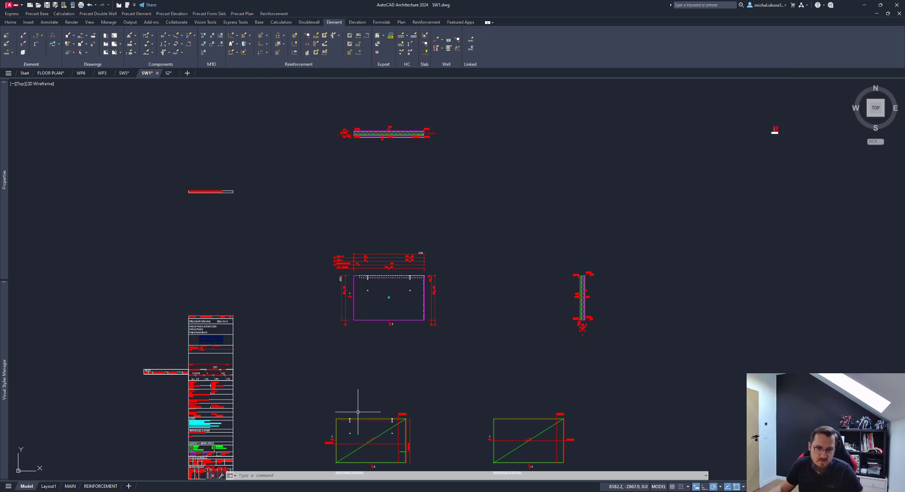
scroll(355, 413, "up", 12)
middle_click_drag(474, 297, 425, 248)
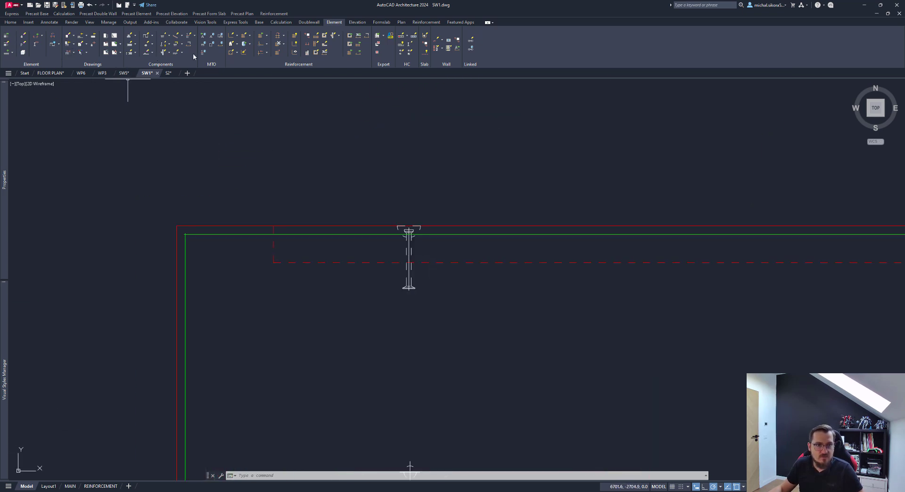
left_click(230, 53)
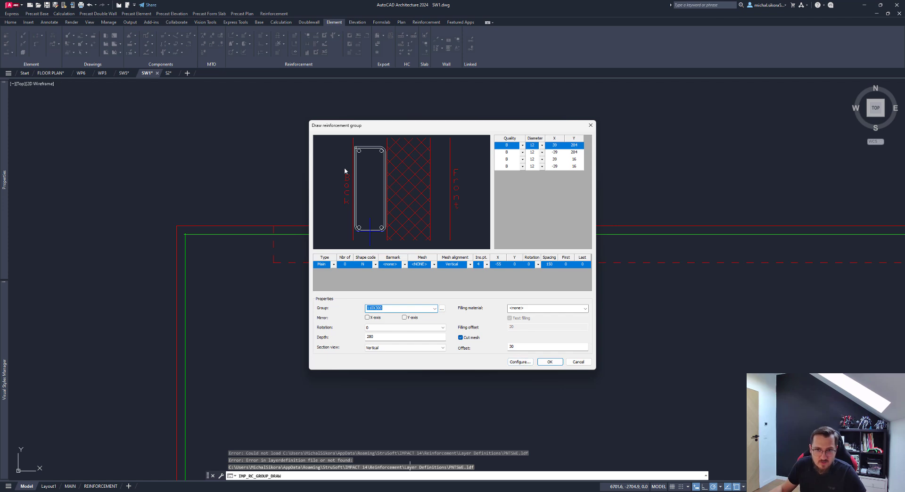
left_click(523, 364)
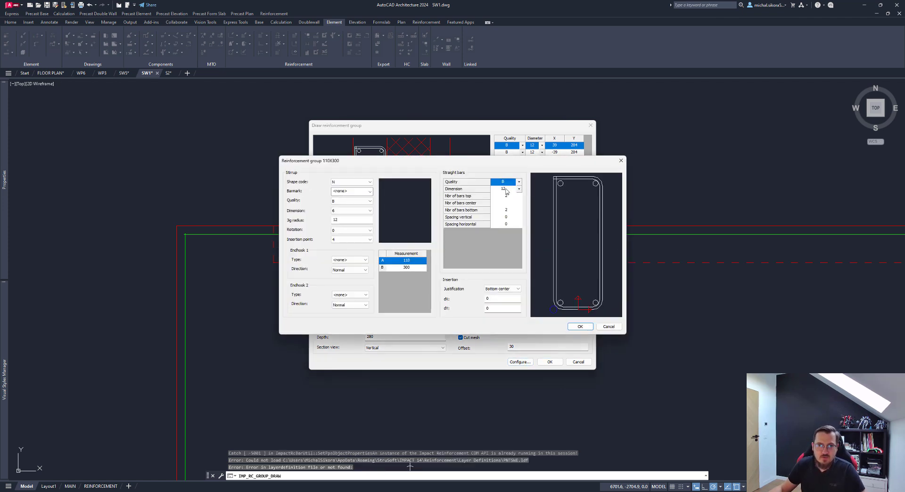
left_click(414, 260)
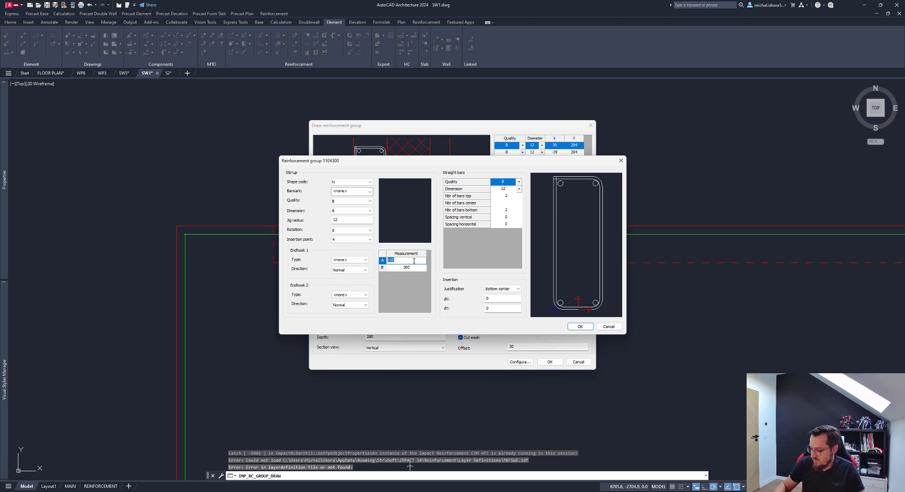
type("1")
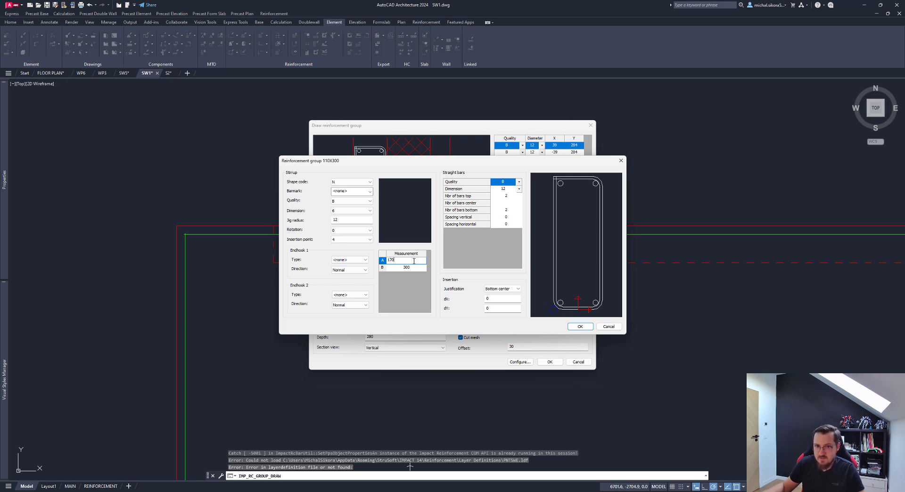
left_click(416, 270)
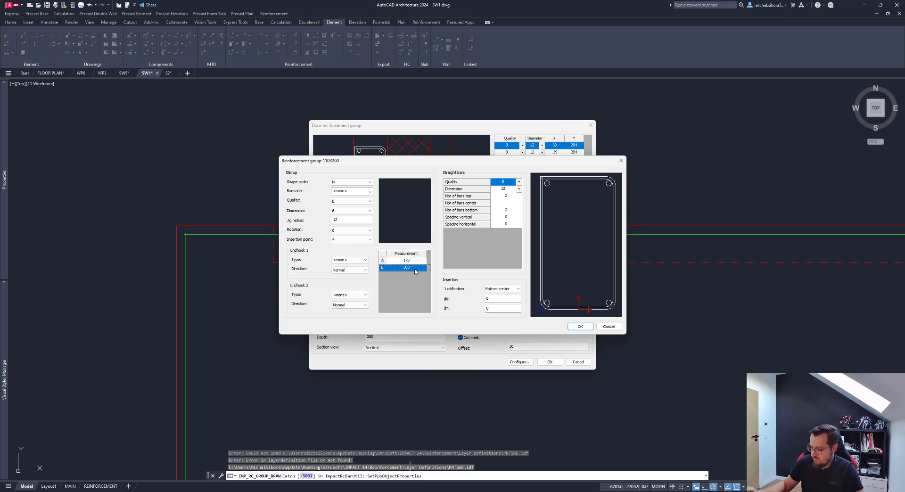
left_click(415, 268)
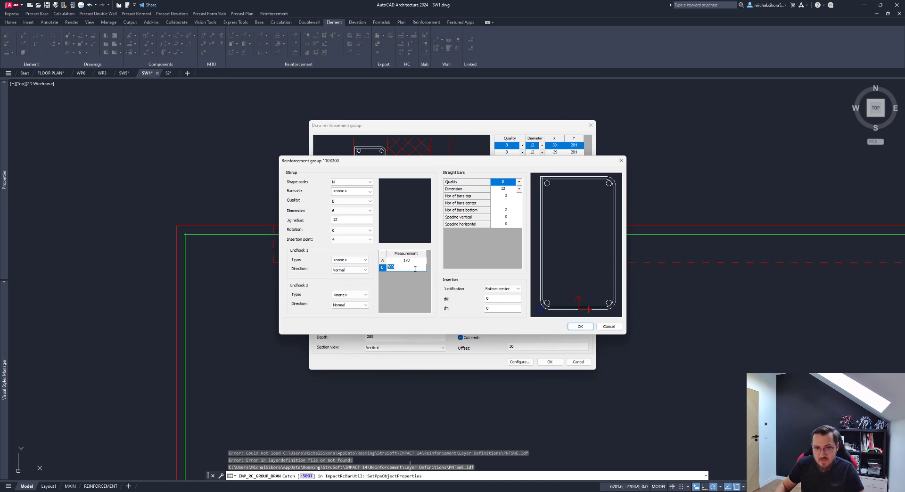
type("110")
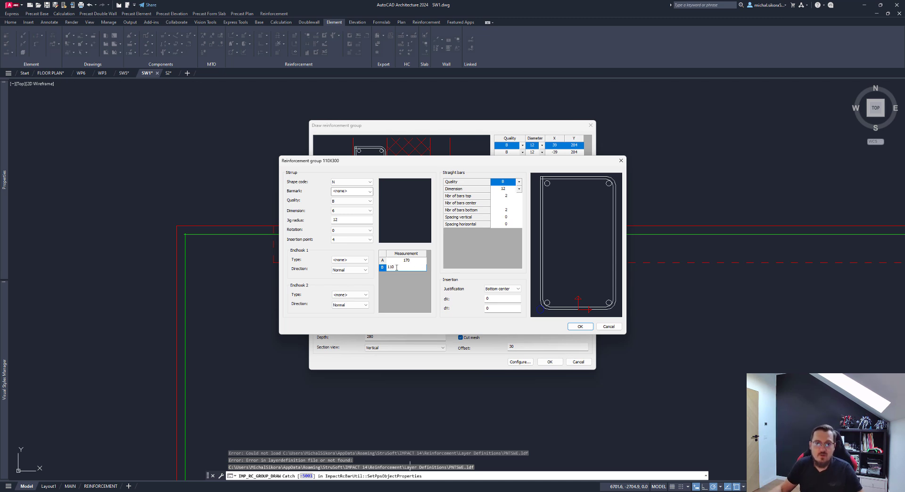
left_click(406, 261)
Set the group's straight bars to 3 at the top and 3 at the bottom
left_click(515, 194)
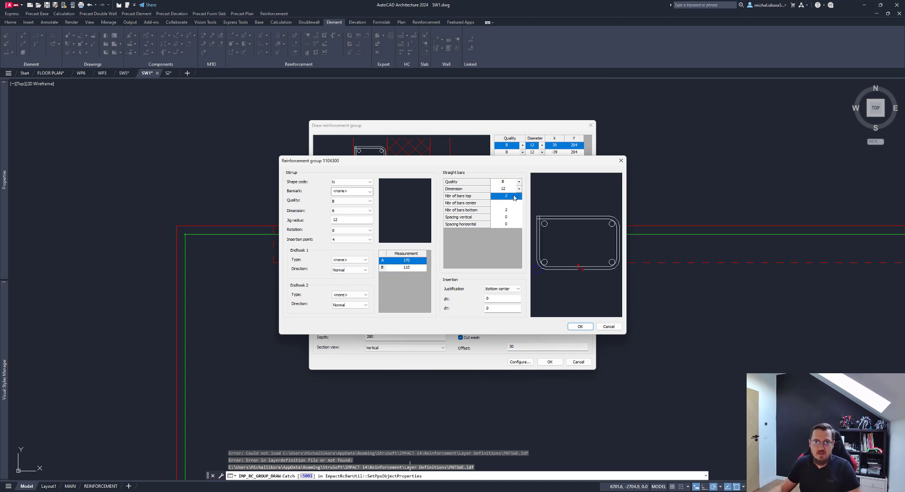
left_click(510, 210)
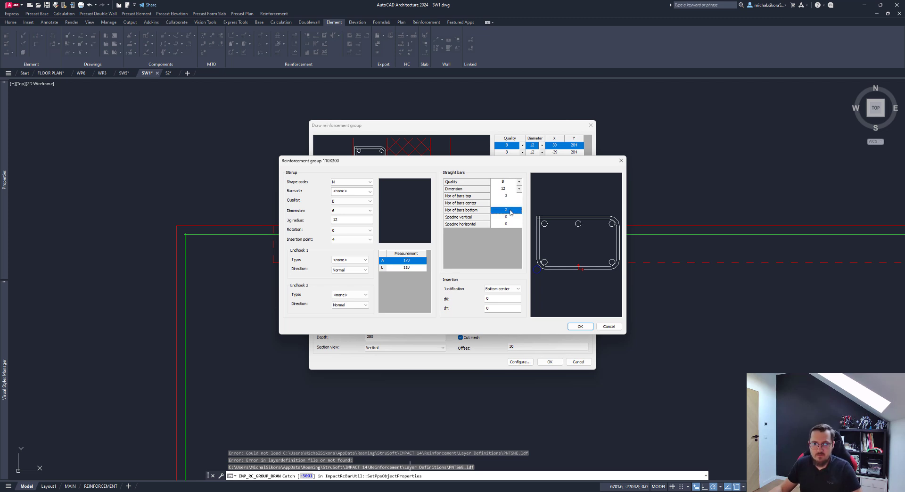
left_click(495, 256)
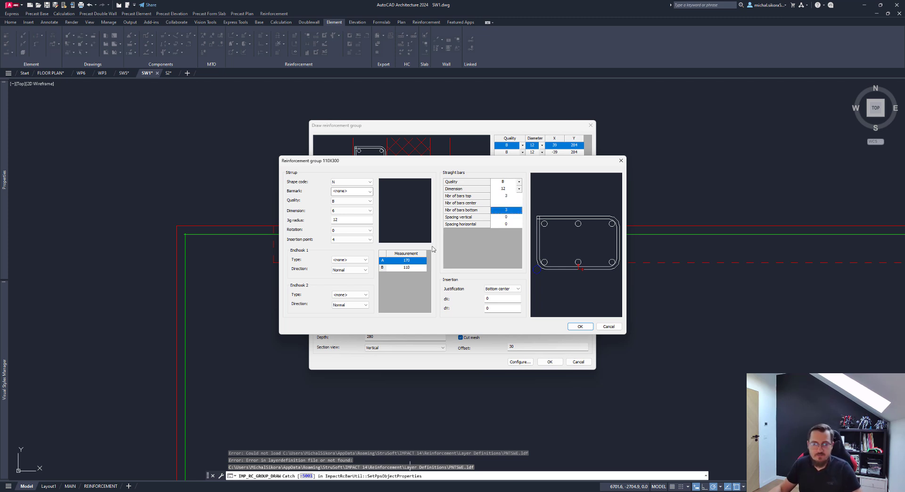
Give the stirrup 135 hooks at both ends and set its dimension to 8
left_click(356, 261)
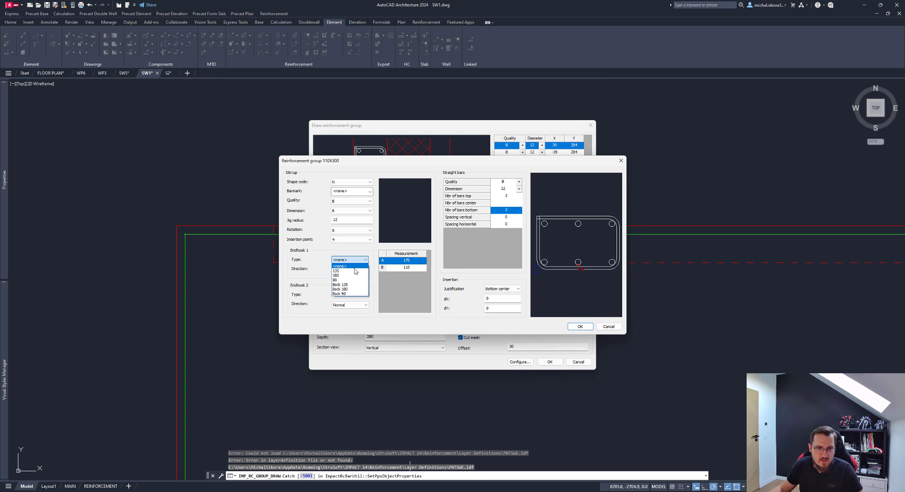
left_click(357, 269)
left_click(357, 296)
left_click(356, 304)
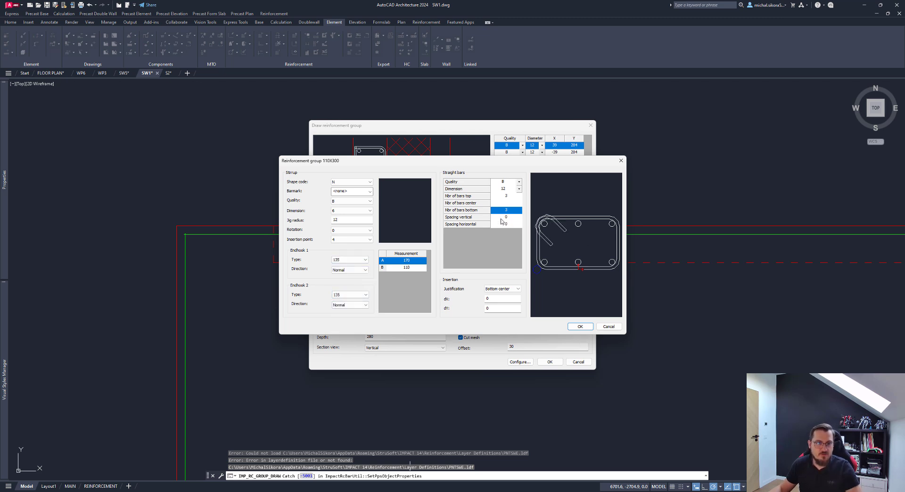
left_click(344, 211)
left_click(343, 222)
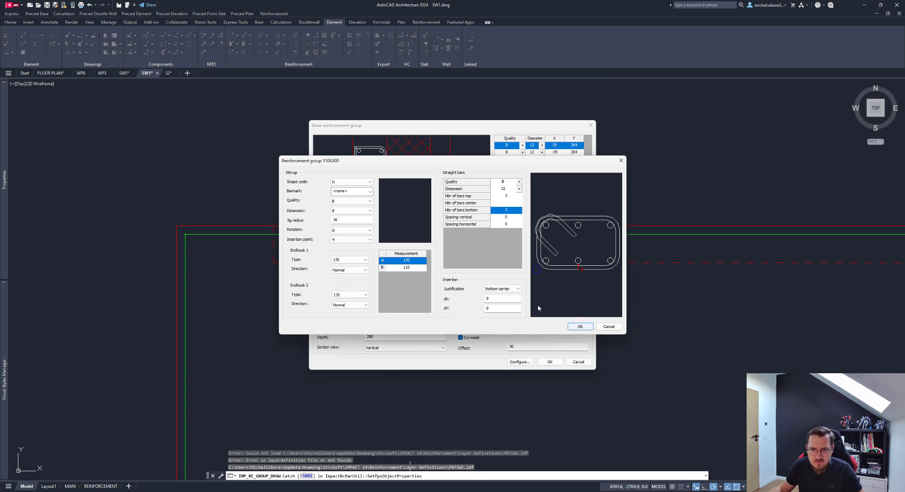
Justify the group's insertion to bottom right, accept the configuration, and set the group's rotation to 0
left_click(508, 289)
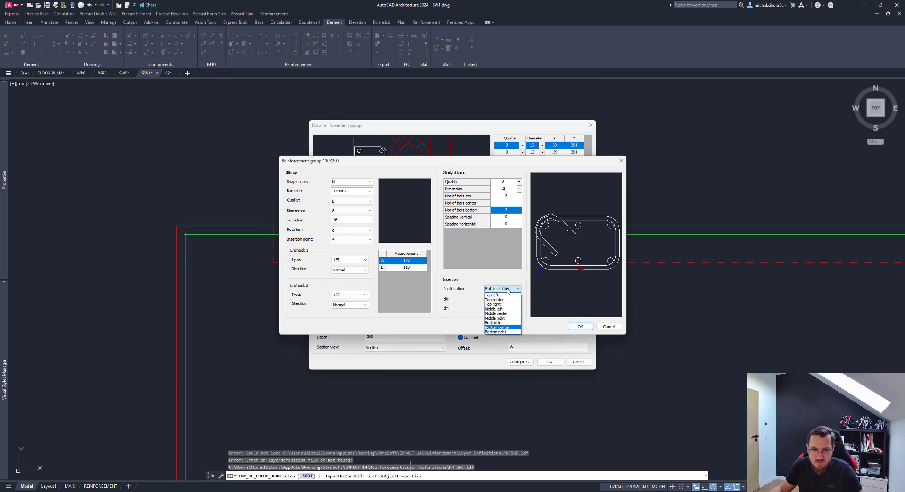
left_click(509, 332)
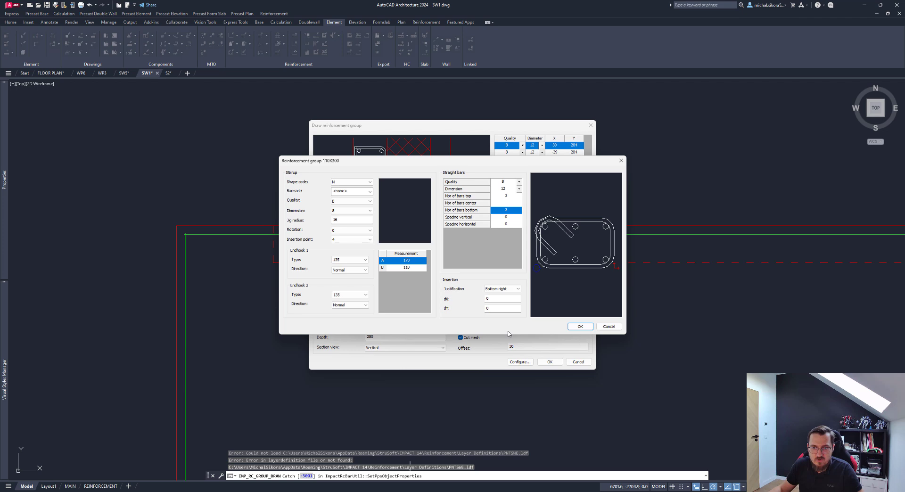
left_click(580, 326)
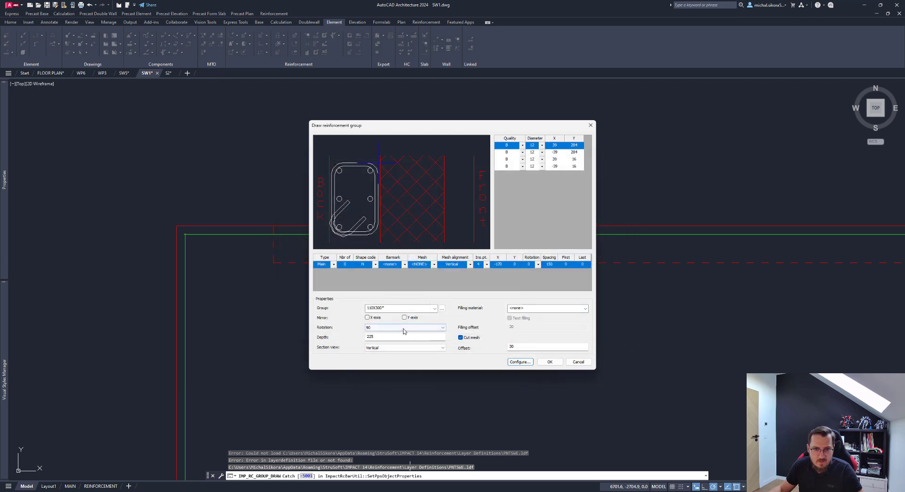
left_click(427, 327)
left_click(427, 334)
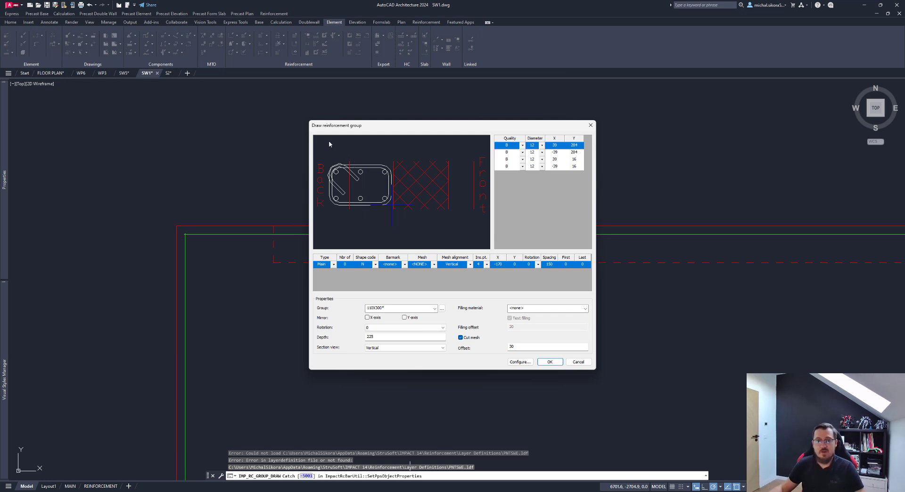
Set the reinforcement group's depth to 250 and accept the group settings
double_click(398, 336)
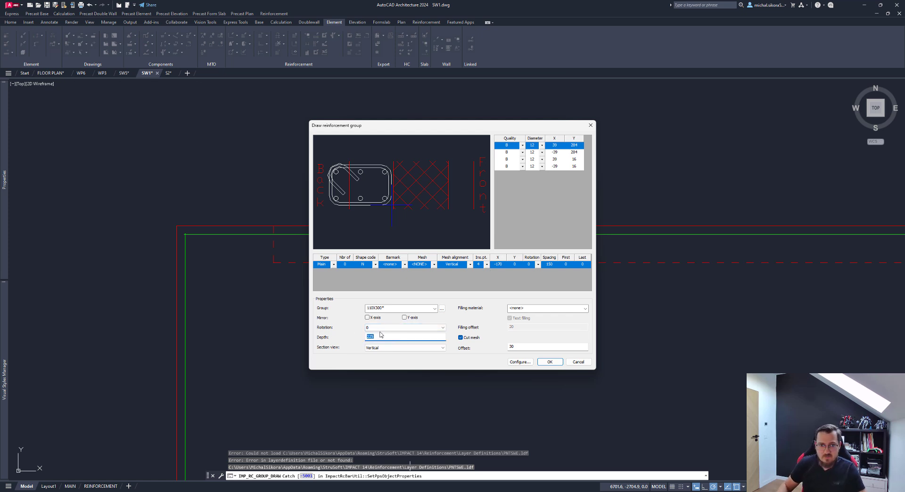
type("220")
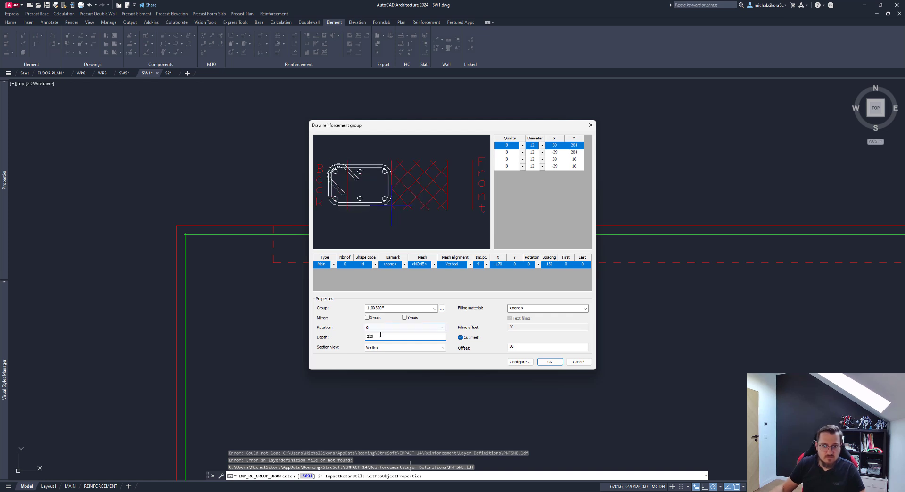
double_click(381, 336)
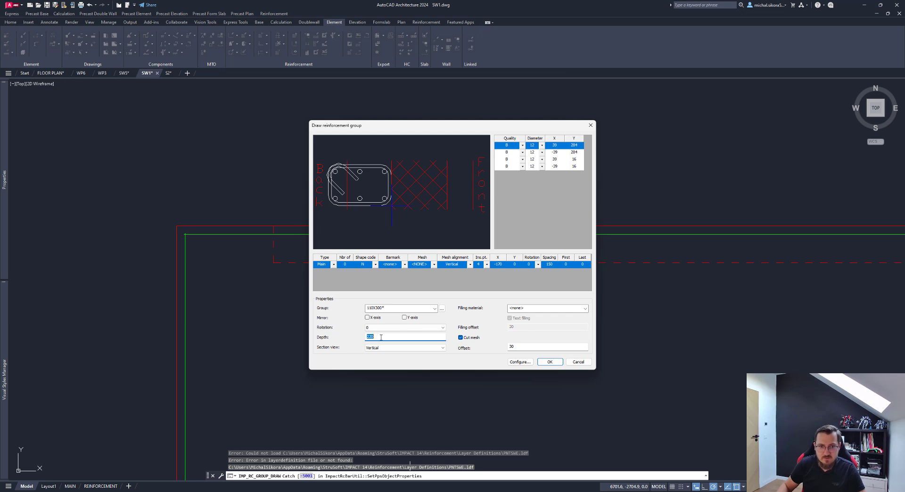
type("2")
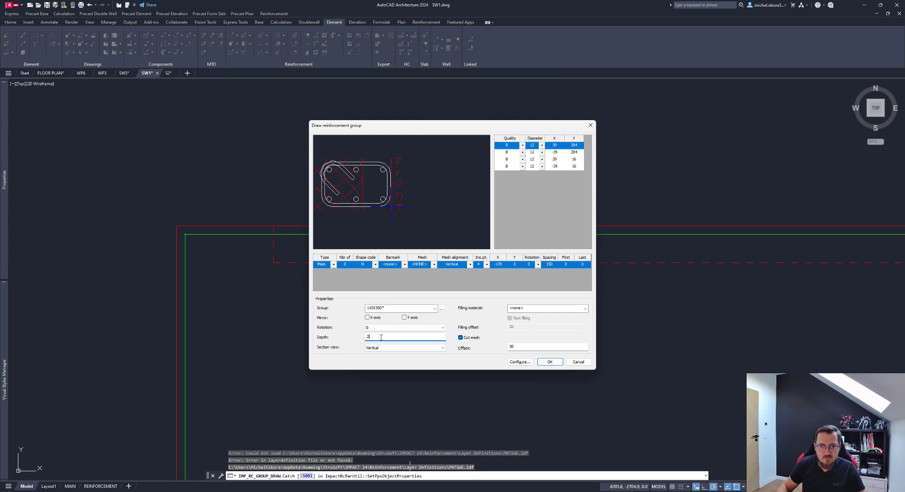
type("35")
double_click(380, 337)
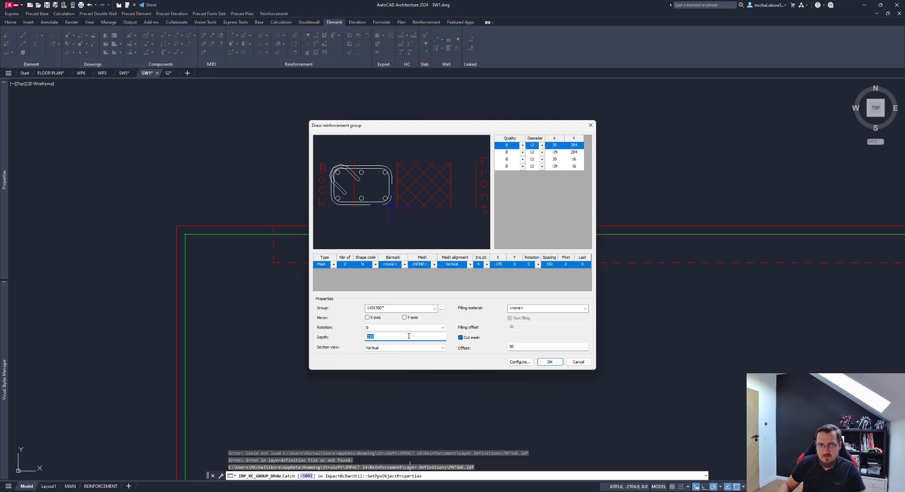
type("250")
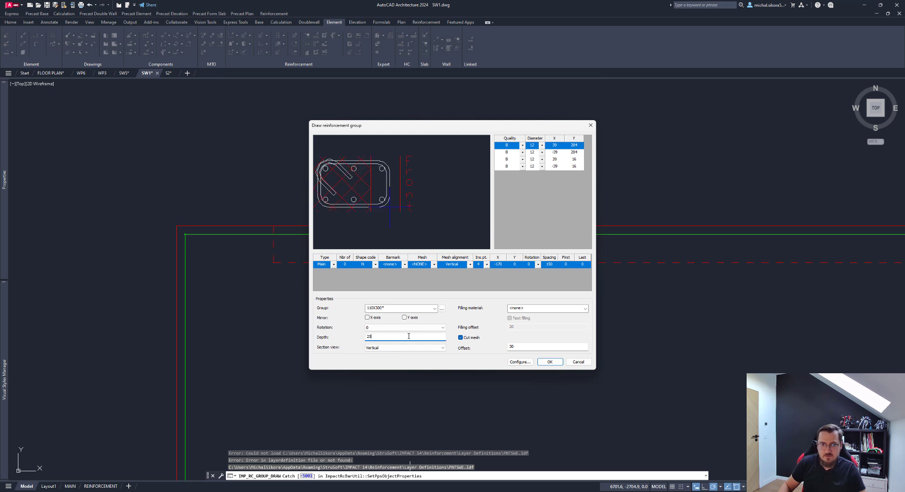
left_click(545, 362)
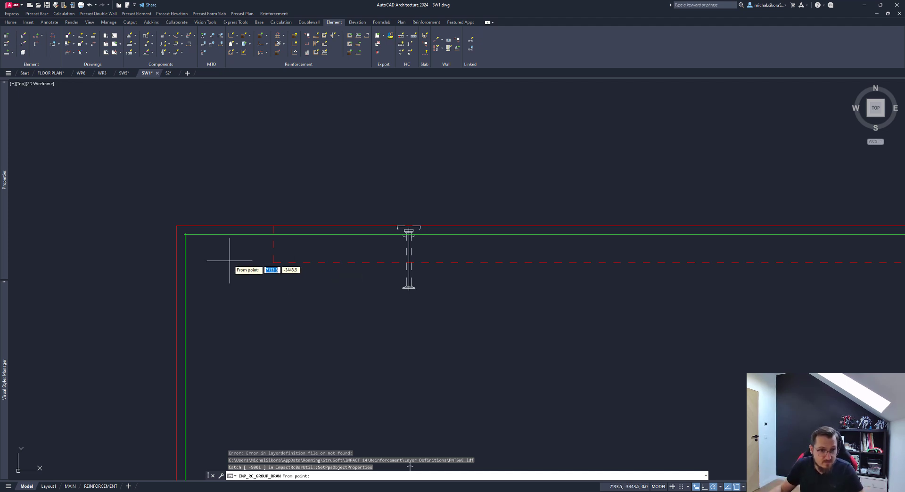
Draw the group along the nib's dashed lower edge from its starting corner to the wall's far end, with zero anchorage lengths and round-off
left_click(274, 262)
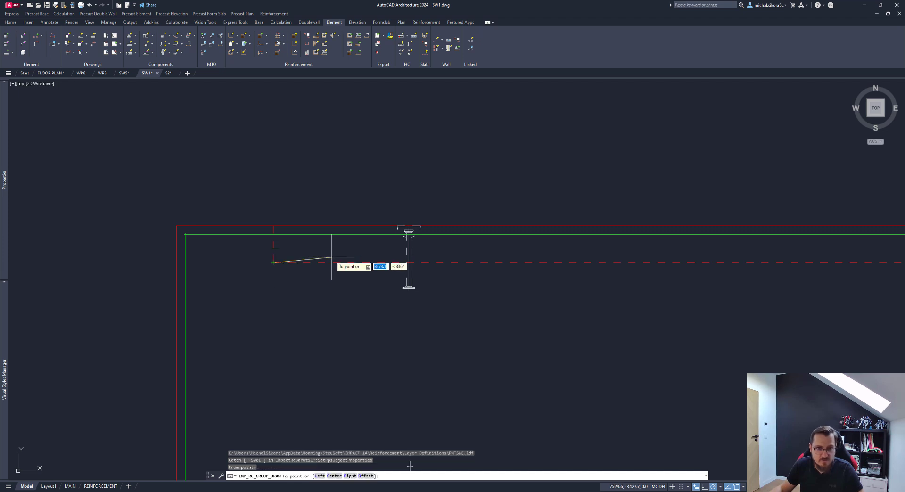
scroll(329, 259, "down", 2)
middle_click_drag(612, 264, 233, 278)
scroll(495, 278, "up", 4)
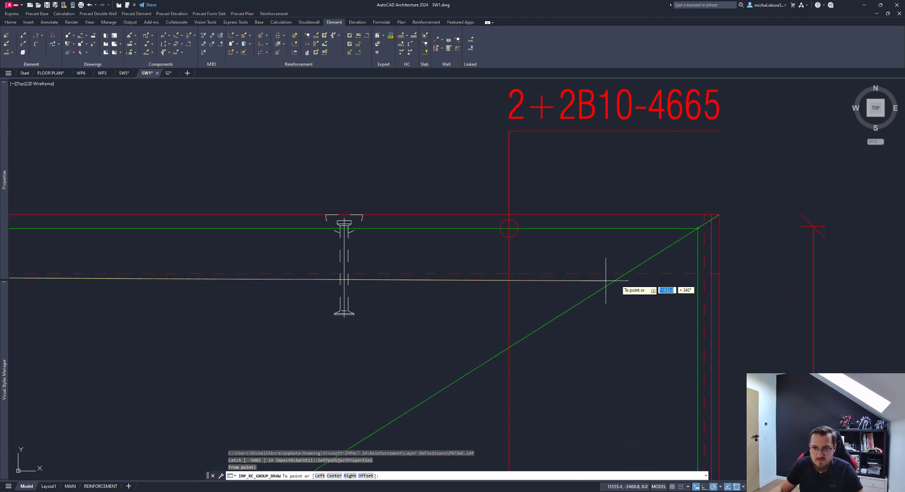
left_click(688, 273)
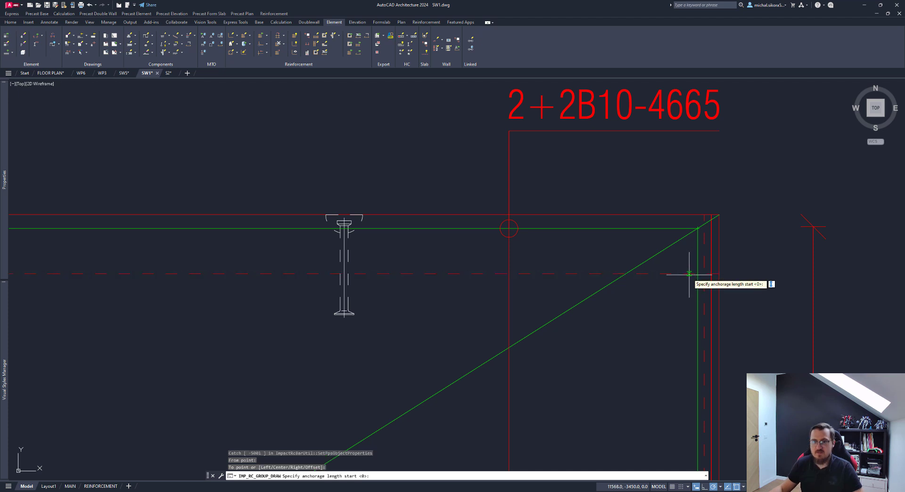
key("Return")
key("Return")
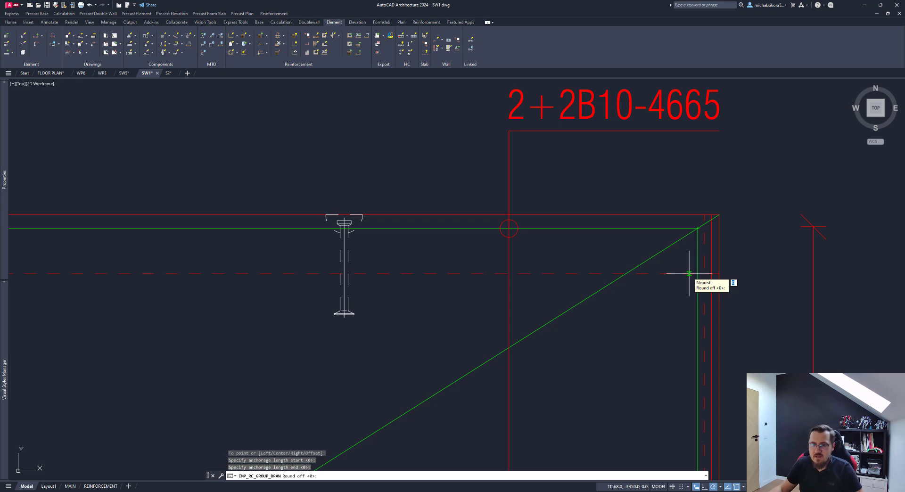
key("Return")
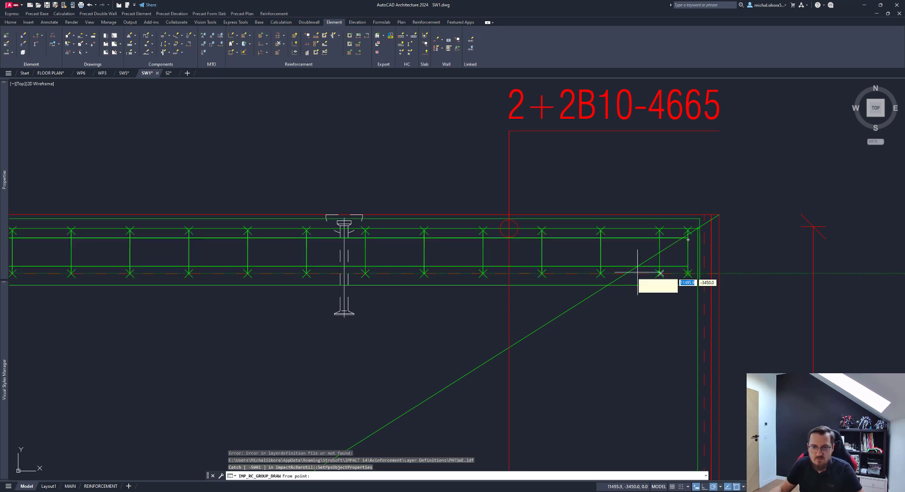
End the drawing command and move the placed reinforcement group 25 straight up towards the wall's upper edge
scroll(572, 287, "down", 2)
middle_click_drag(198, 289, 580, 295)
scroll(513, 298, "down", 2)
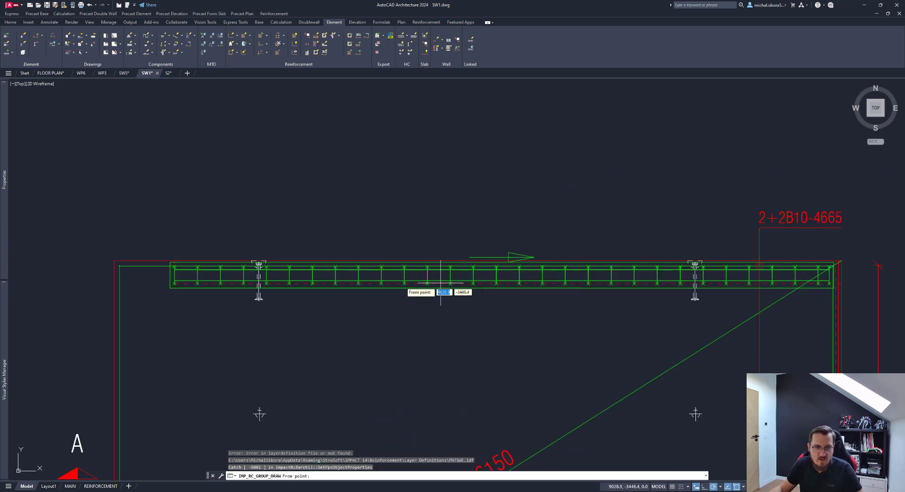
scroll(143, 276, "up", 4)
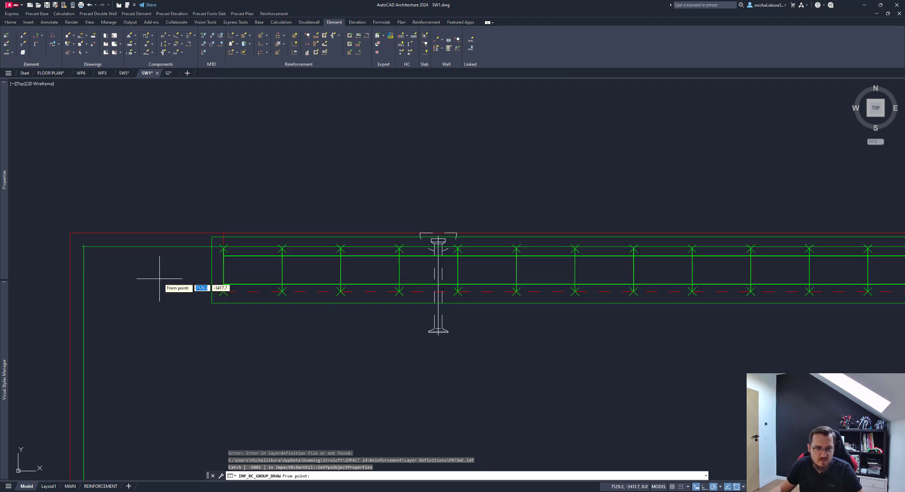
scroll(212, 244, "up", 4)
left_click(251, 260)
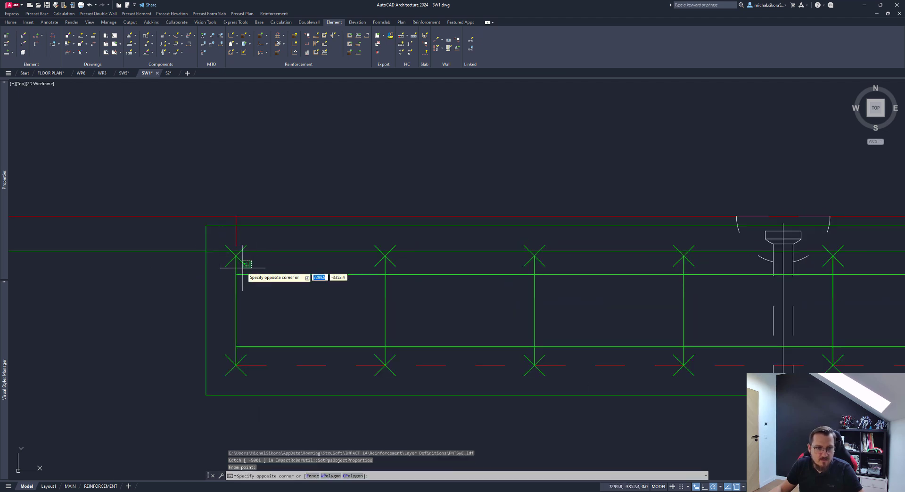
left_click(241, 268)
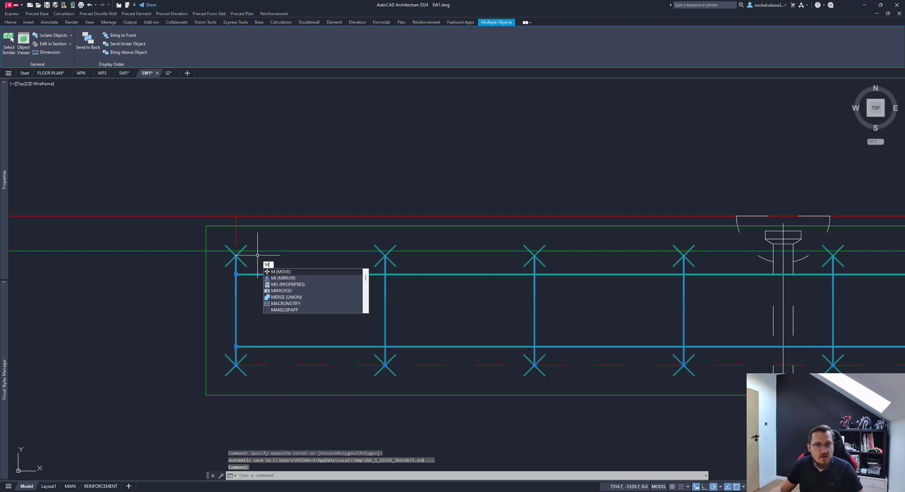
key("Return")
scroll(235, 257, "up", 4)
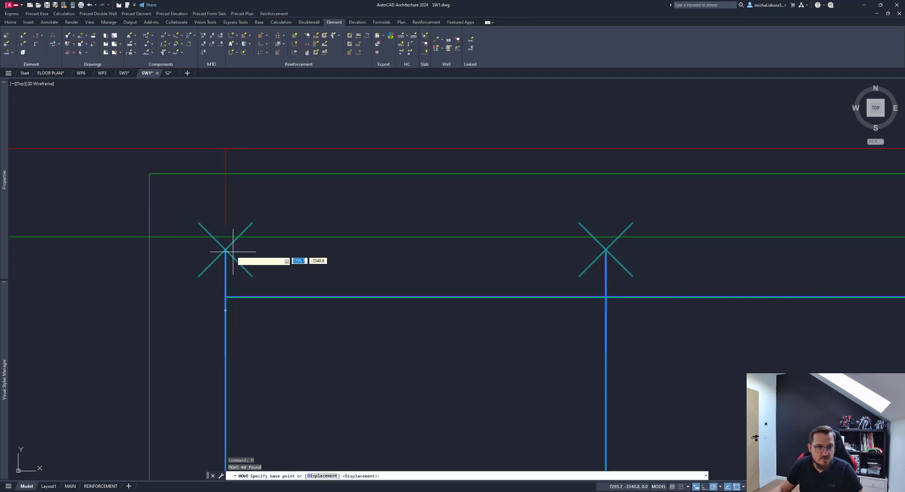
scroll(225, 250, "down", 5)
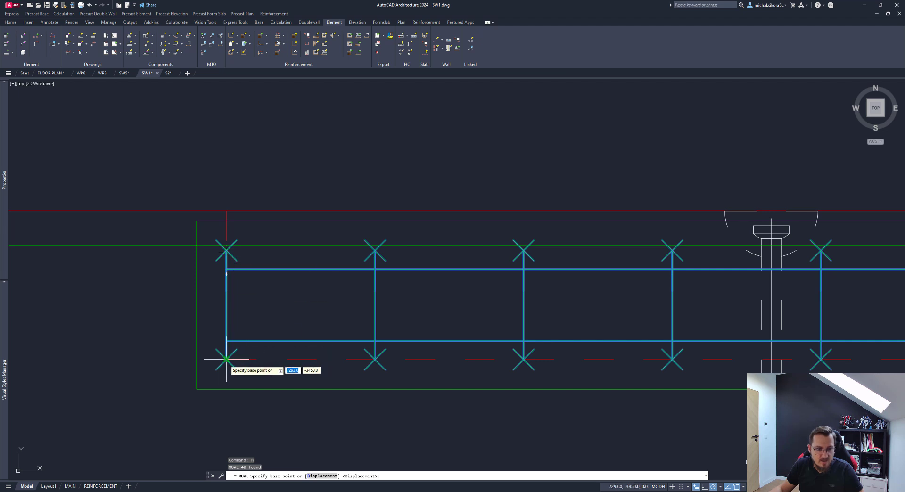
scroll(235, 360, "up", 3)
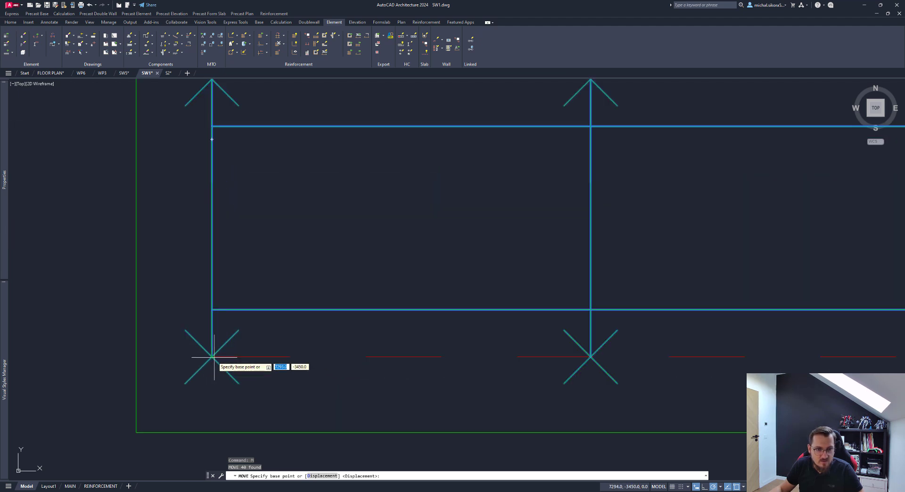
left_click(212, 357)
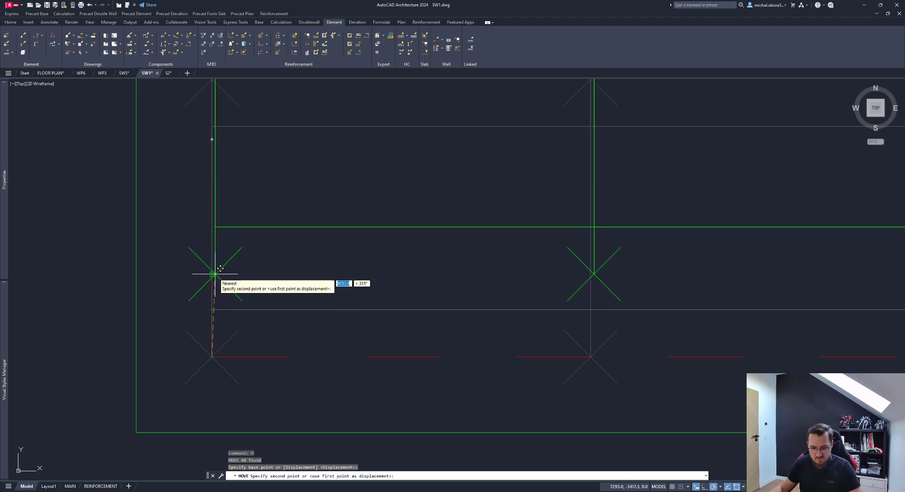
type("d")
key("Return")
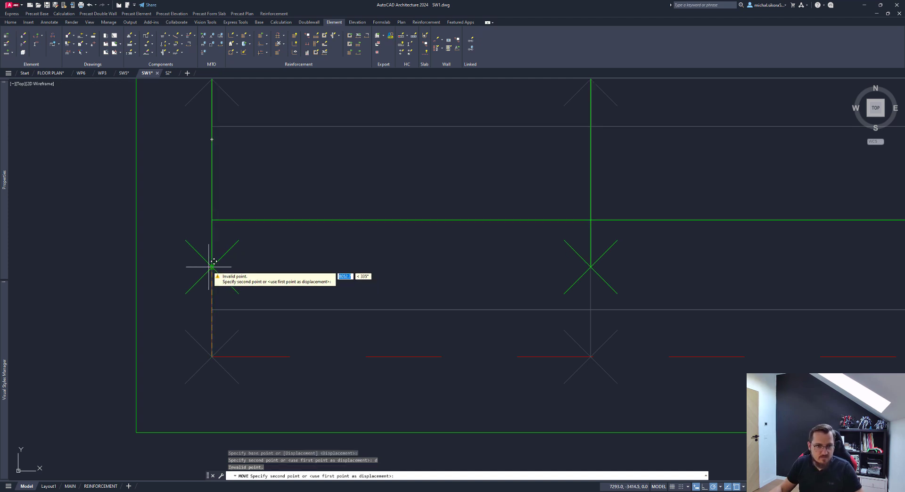
type("258")
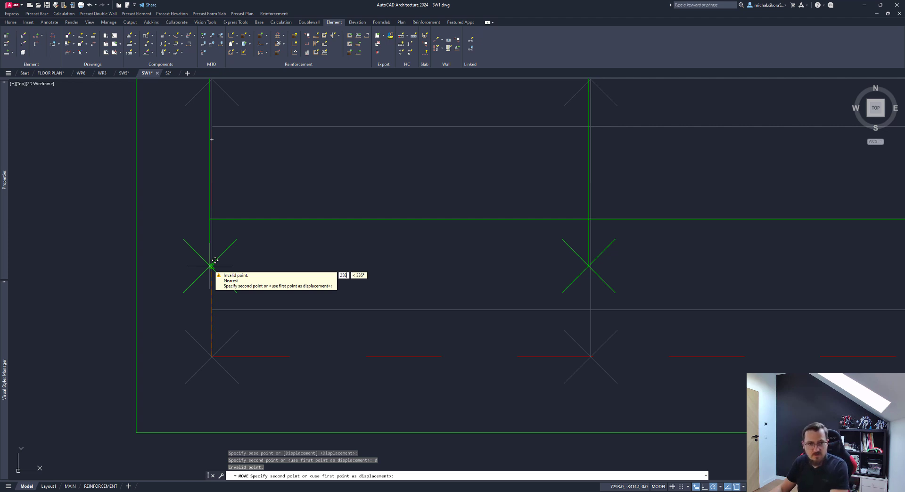
type("25")
key("Return")
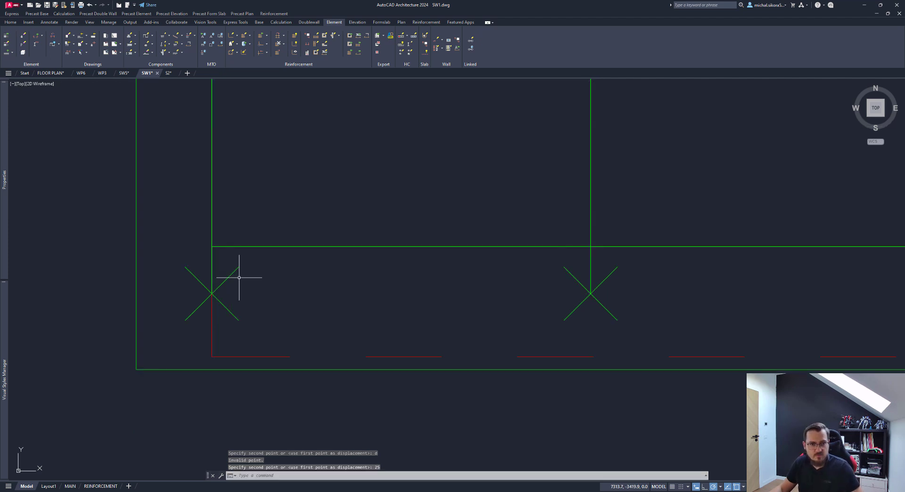
Measure the distance from the group's upper corner bar to the wall's upper edge
scroll(254, 305, "down", 7)
scroll(259, 297, "up", 2)
scroll(258, 294, "up", 4)
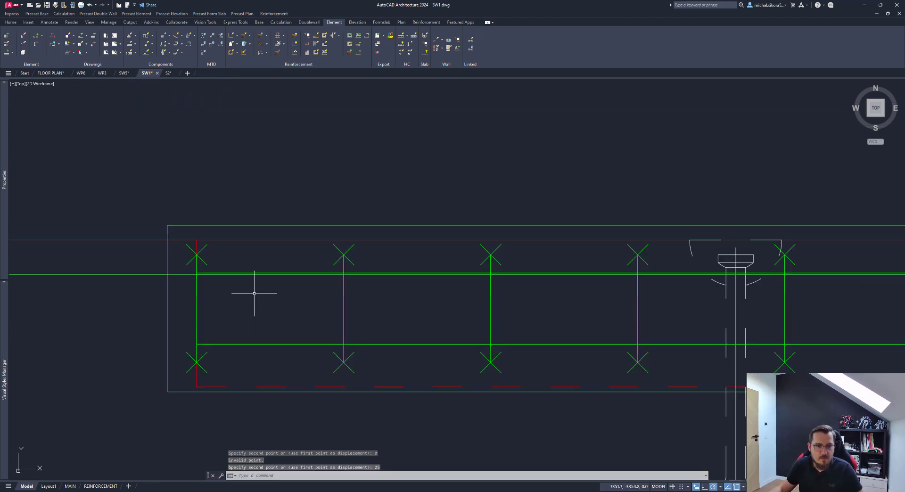
scroll(201, 253, "up", 2)
type("dist")
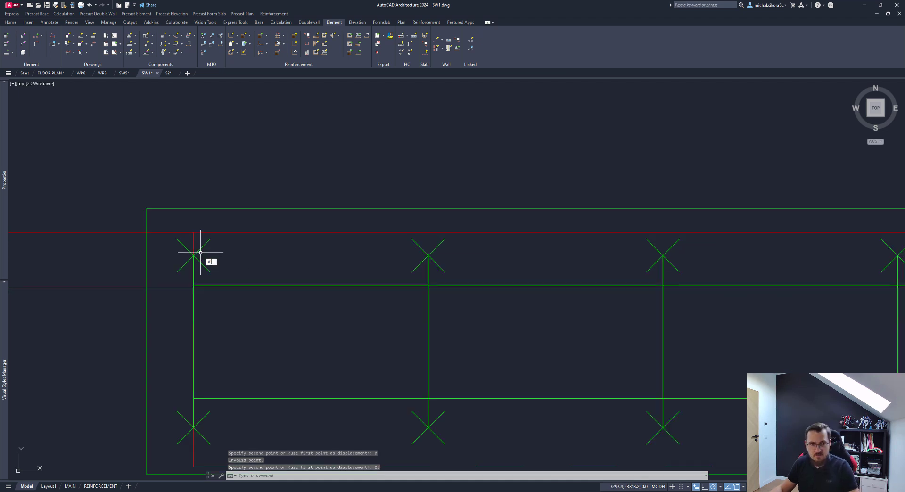
key("Return")
left_click(193, 254)
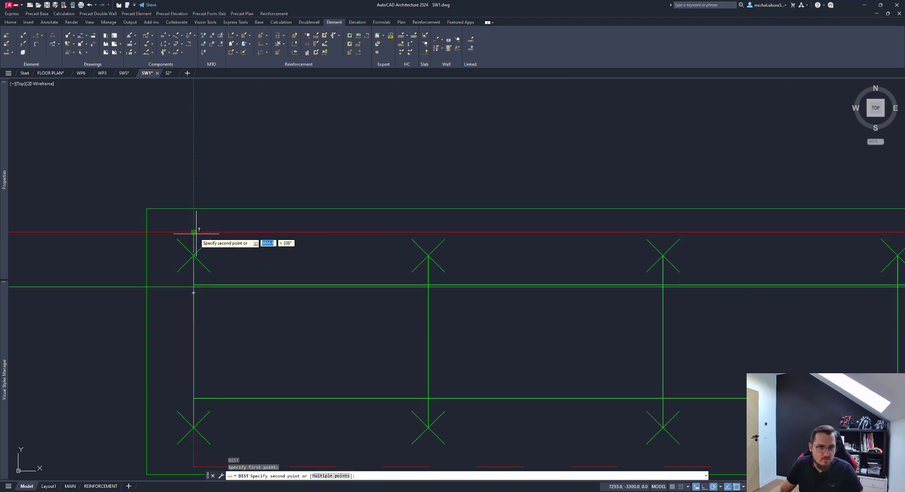
left_click(195, 232)
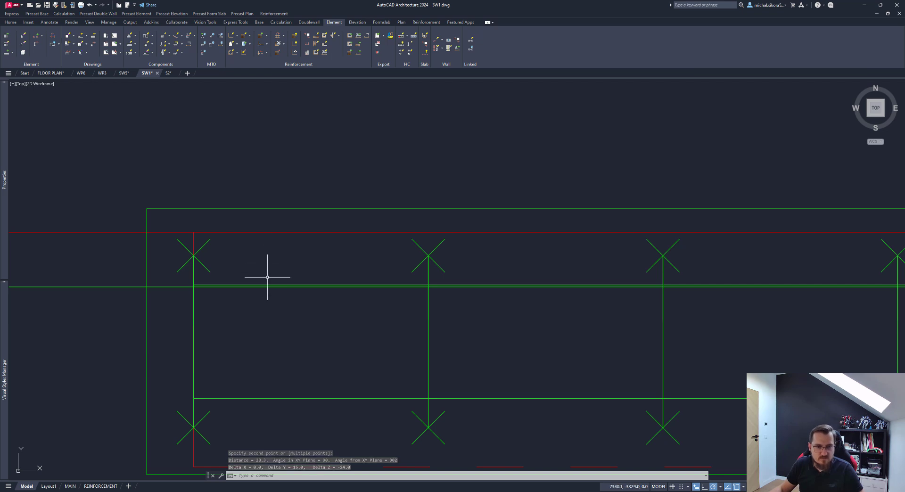
Redraw the element and examine the stirrup and bars of the group within the nib in the wall's vertical section
scroll(269, 276, "down", 10)
scroll(348, 231, "down", 4)
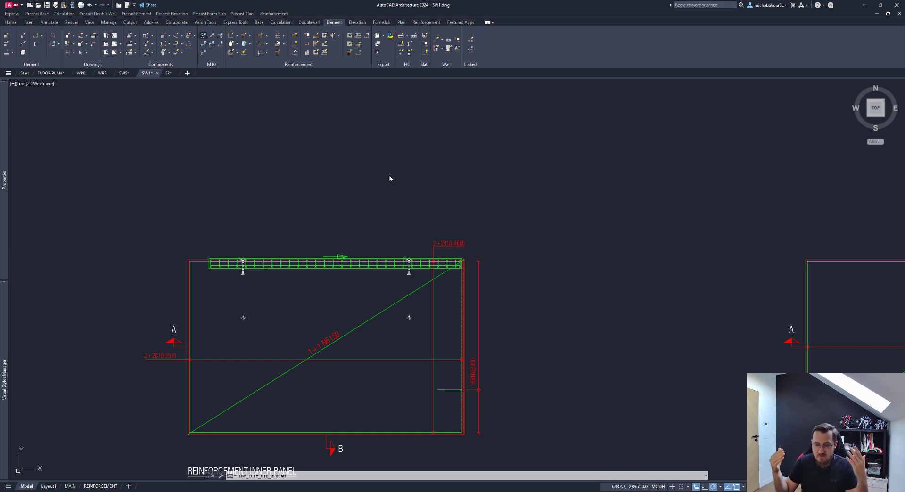
scroll(391, 176, "down", 6)
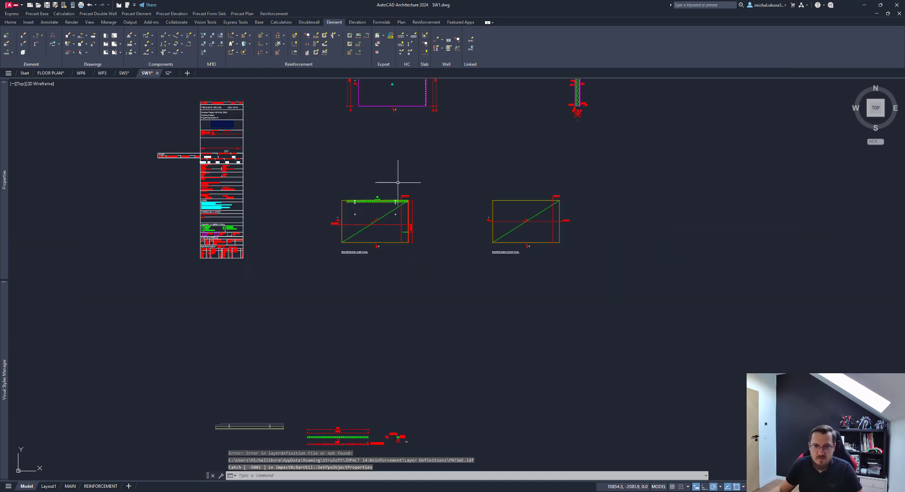
scroll(586, 179, "up", 2)
mouse_move(585, 180)
middle_mouse_down()
mouse_move(527, 262)
mouse_move(496, 342)
middle_mouse_up()
scroll(474, 161, "up", 6)
scroll(474, 159, "up", 5)
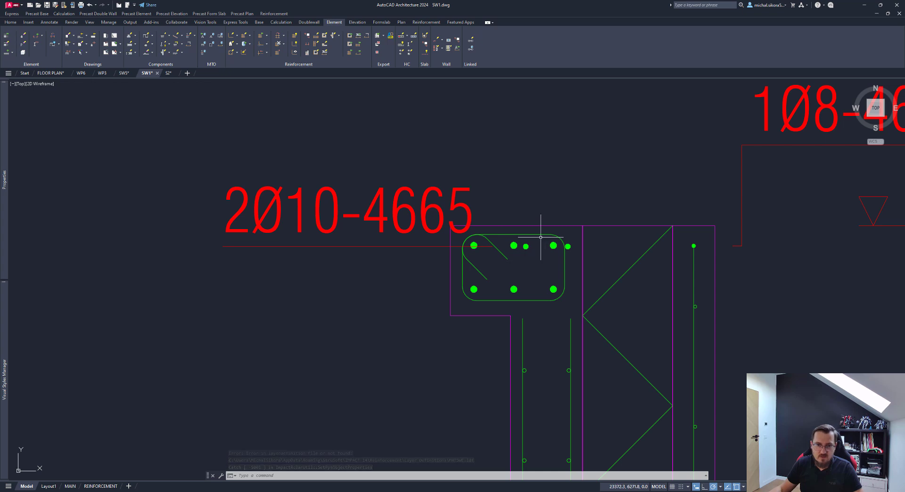
scroll(511, 285, "down", 4)
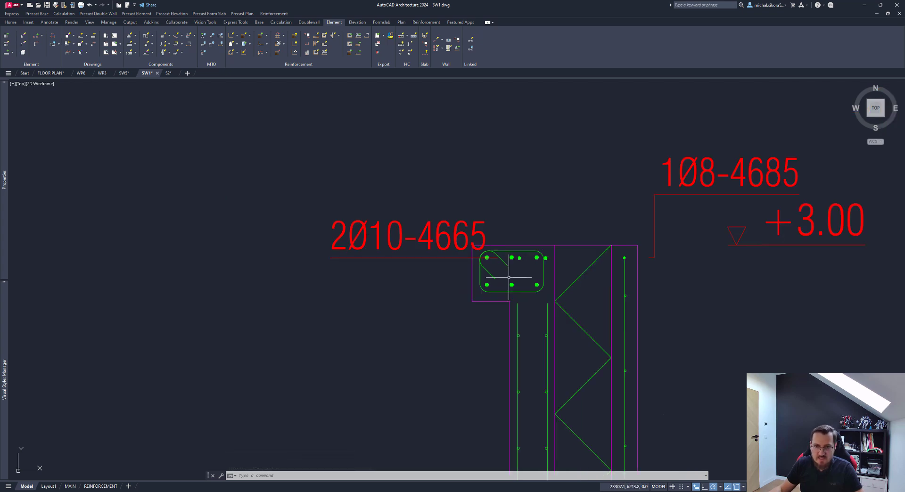
scroll(500, 278, "down", 8)
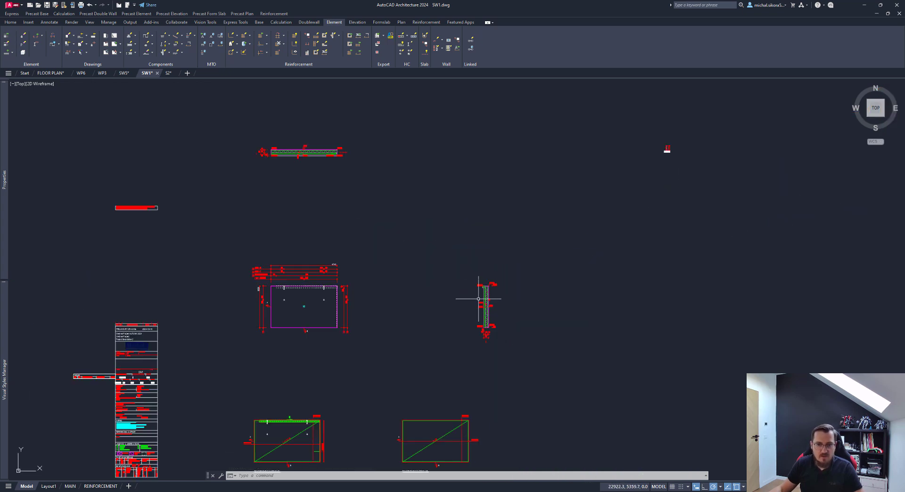
Examine the reinforcement group's detail drawing, including its overall length, stirrup spacing and cross-section labels
scroll(331, 433, "up", 6)
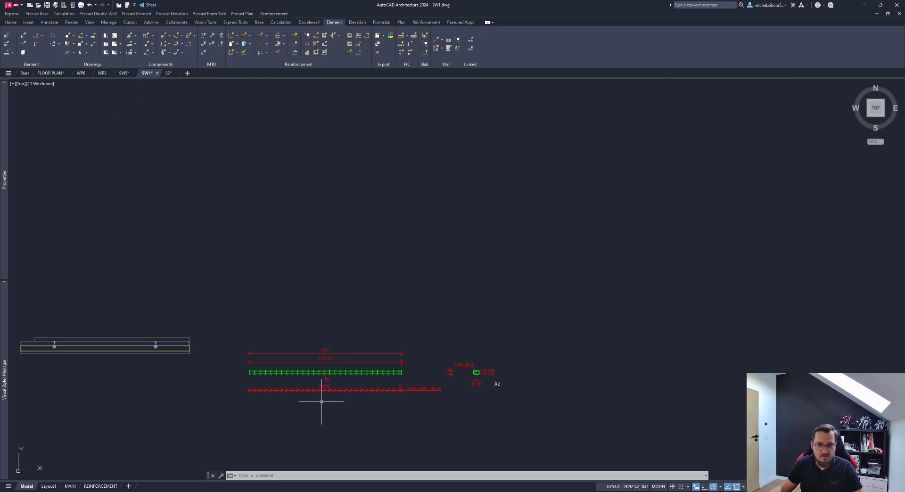
scroll(273, 373, "up", 6)
scroll(293, 369, "down", 6)
scroll(291, 363, "up", 4)
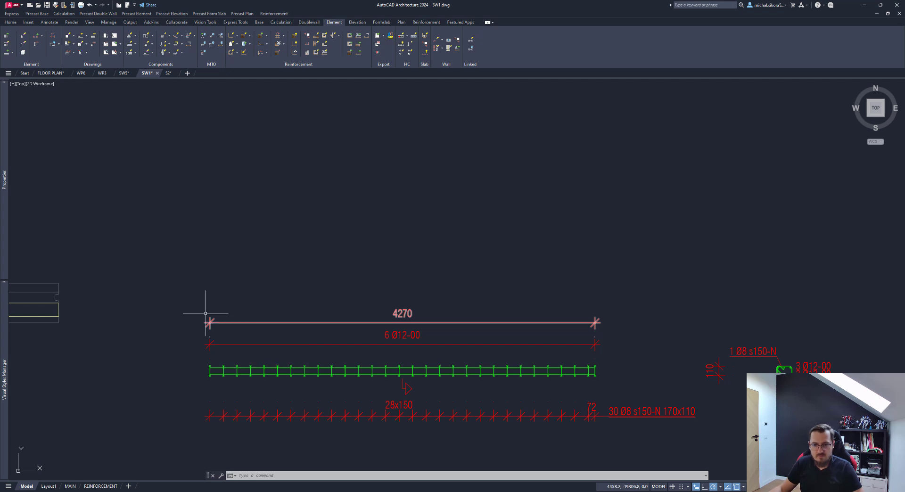
scroll(812, 370, "up", 3)
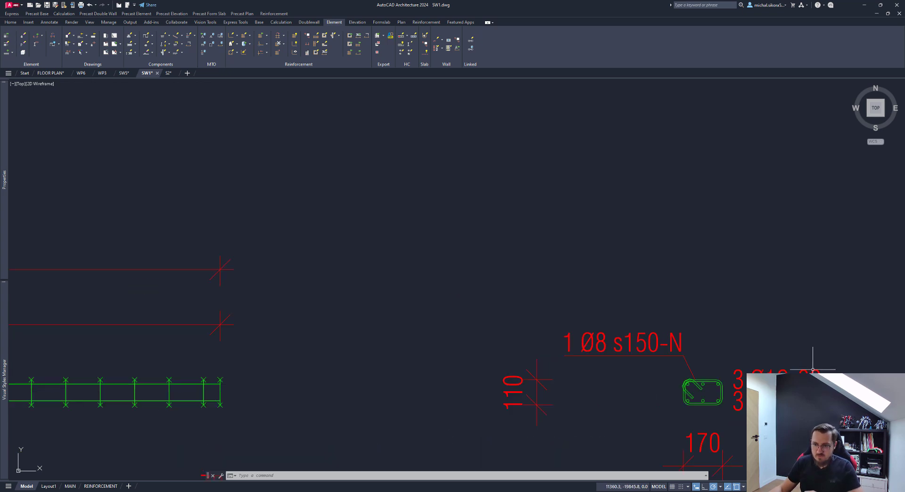
Locate the 16B10@200 edge bars in the inner panel's reinforcement view and check which objects make up the bar set
scroll(666, 343, "down", 10)
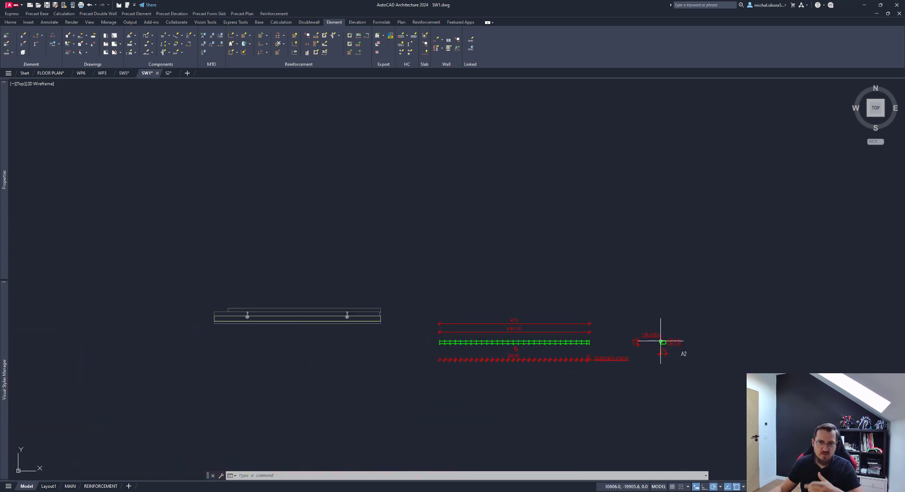
middle_click_drag(618, 238, 537, 317)
scroll(471, 262, "up", 5)
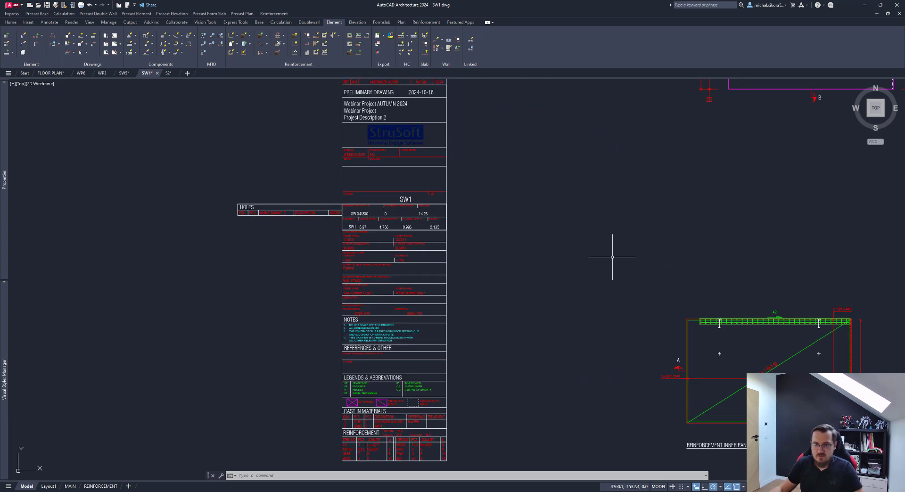
mouse_move(612, 256)
middle_mouse_down()
mouse_move(461, 248)
mouse_move(307, 201)
middle_mouse_up()
scroll(535, 309, "up", 6)
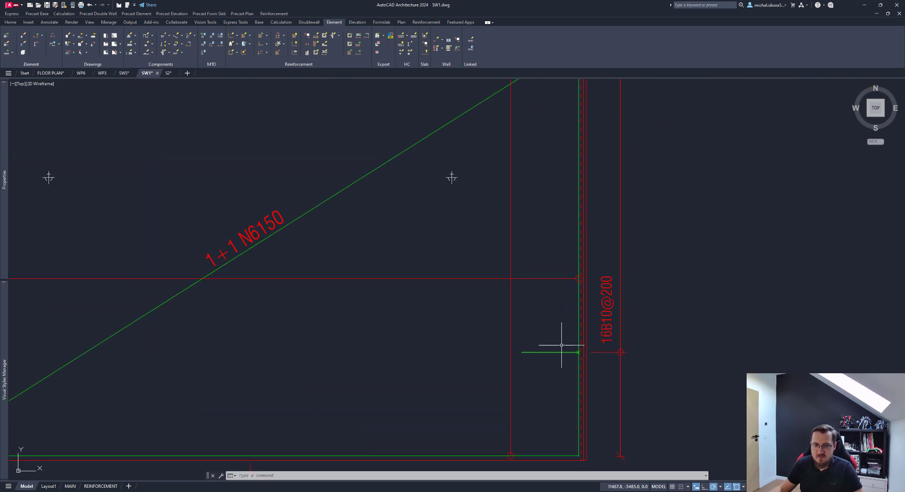
left_click(560, 333)
left_click(538, 361)
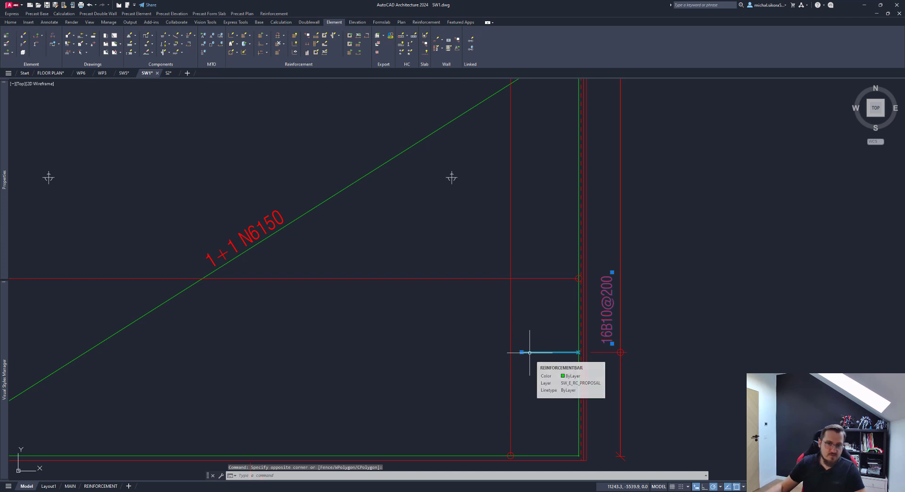
scroll(523, 348, "down", 2)
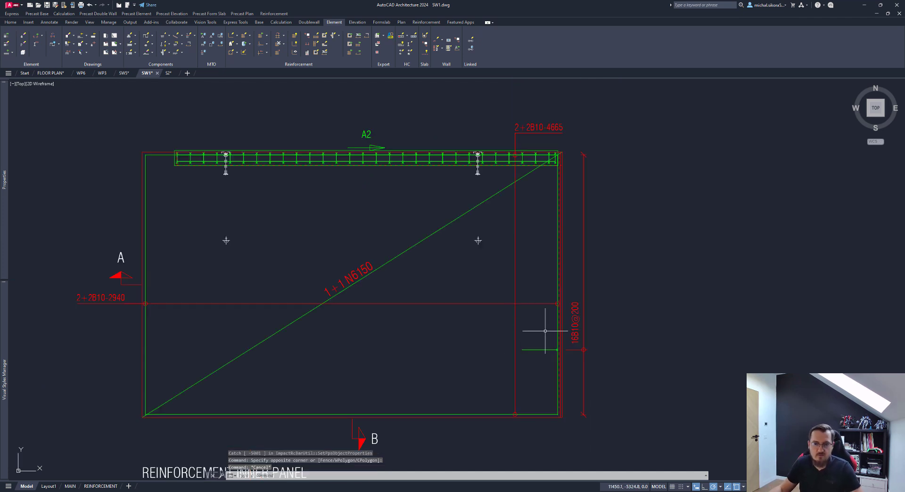
left_click(447, 250)
key("Escape")
Convert the 16B10@200 edge bars and their distribution to a reinforcement group with a rotation of 90.0
left_click(239, 53)
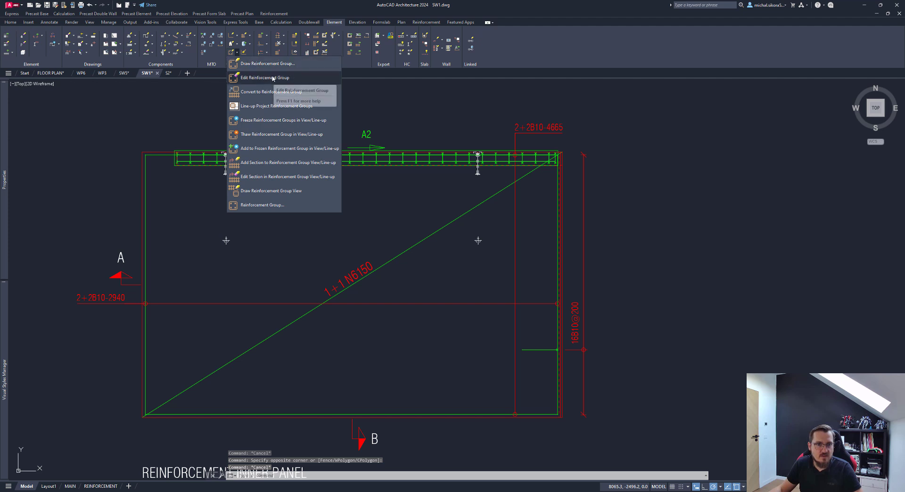
left_click(270, 91)
left_click(528, 349)
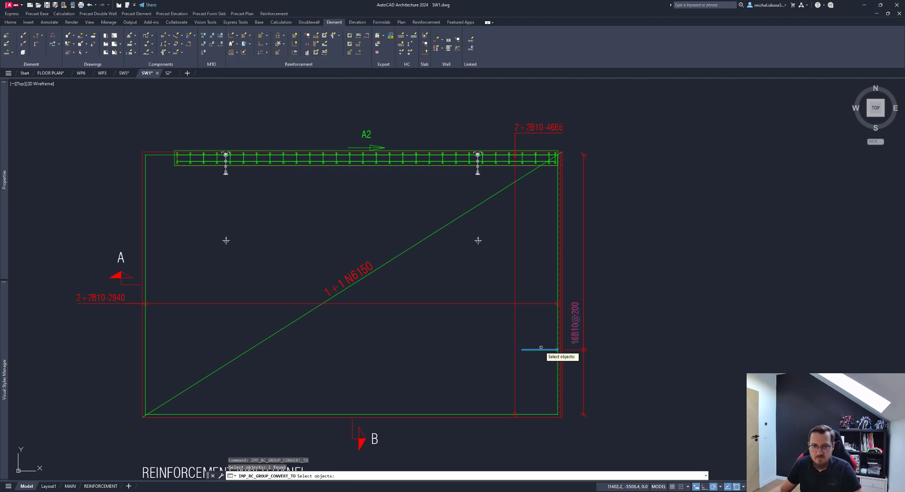
left_click(587, 343)
left_click(577, 356)
key("Return")
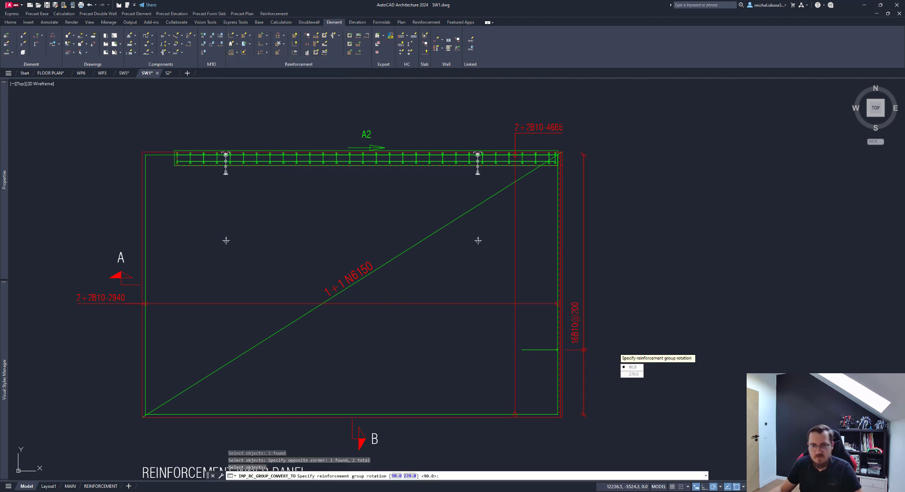
left_click(639, 368)
Examine the bar bending list and the title block's reinforcement table for the reinforcement groups' entries
scroll(608, 342, "down", 8)
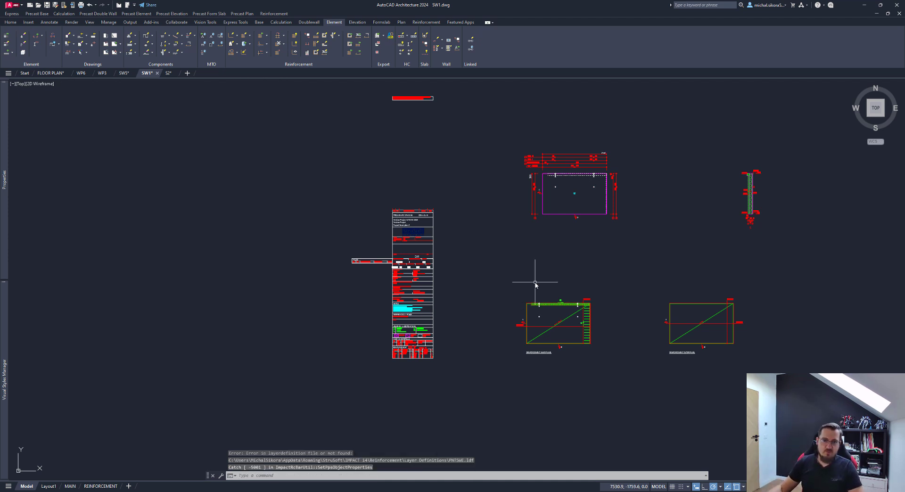
scroll(526, 290, "down", 2)
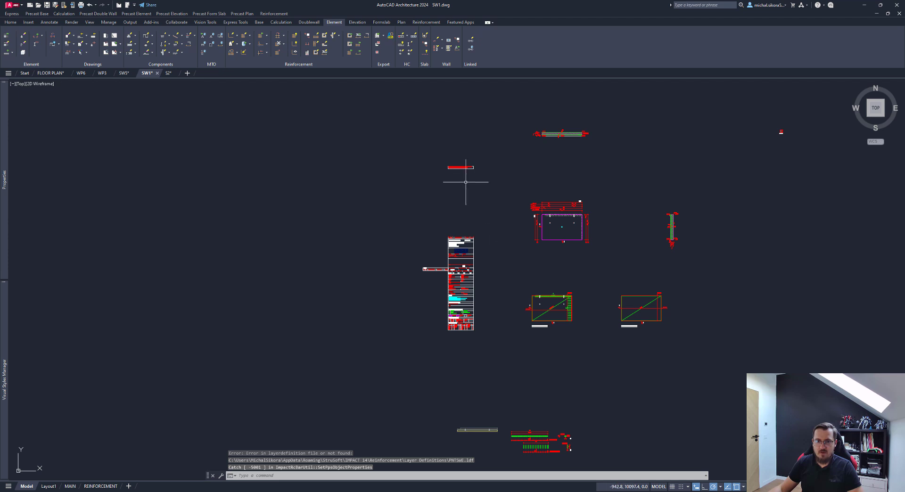
scroll(456, 166, "up", 8)
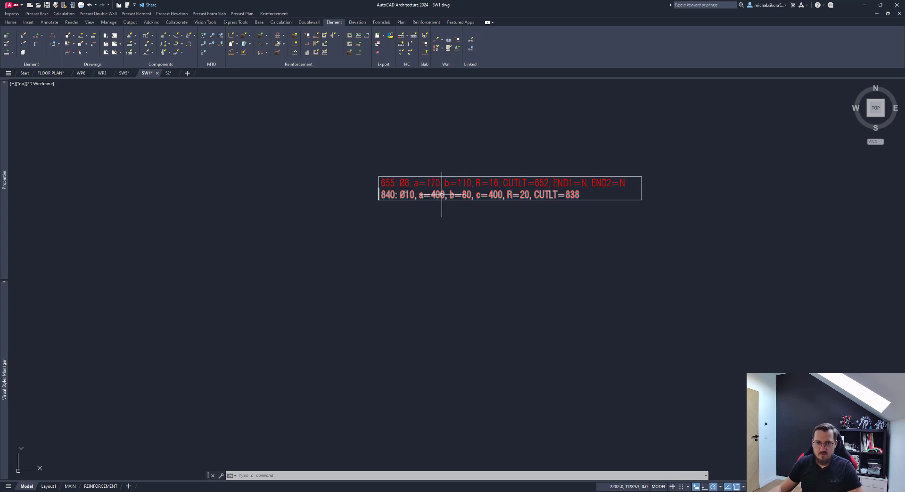
scroll(441, 195, "down", 8)
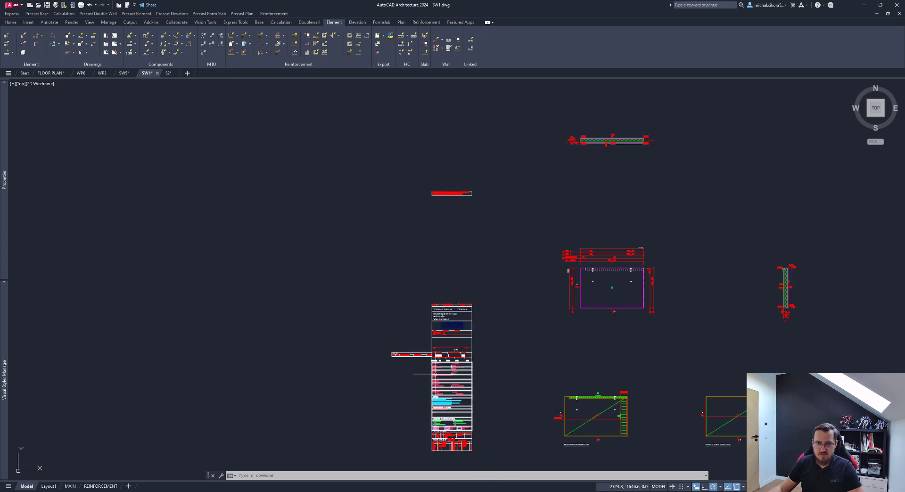
scroll(422, 379, "up", 8)
middle_click_drag(443, 267, 406, 155)
scroll(406, 155, "down", 5)
scroll(431, 335, "up", 8)
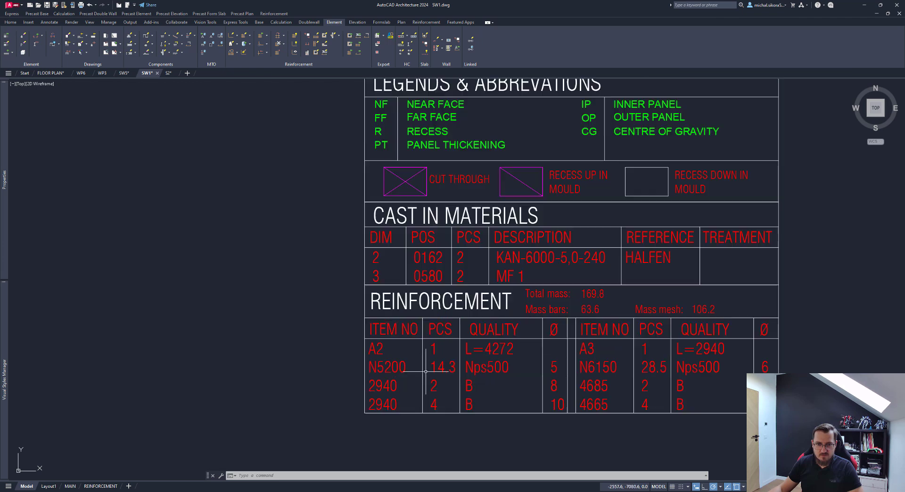
middle_click_drag(467, 357, 417, 336)
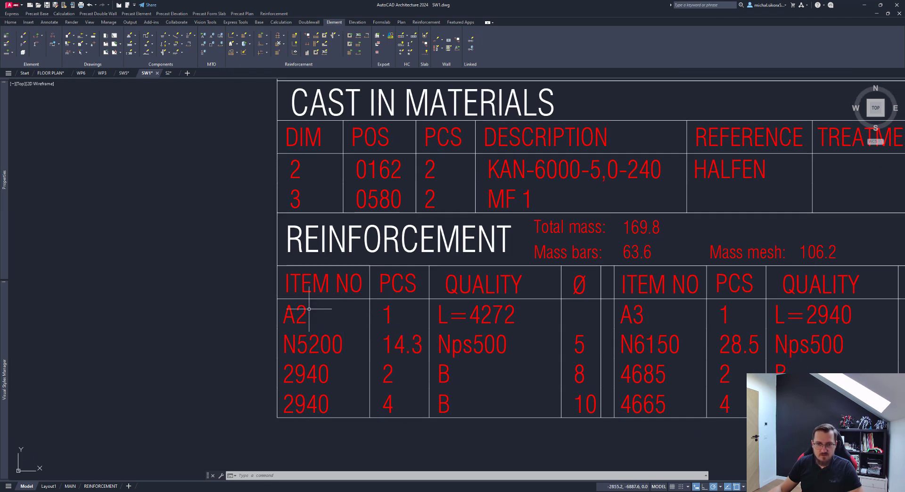
scroll(309, 309, "down", 2)
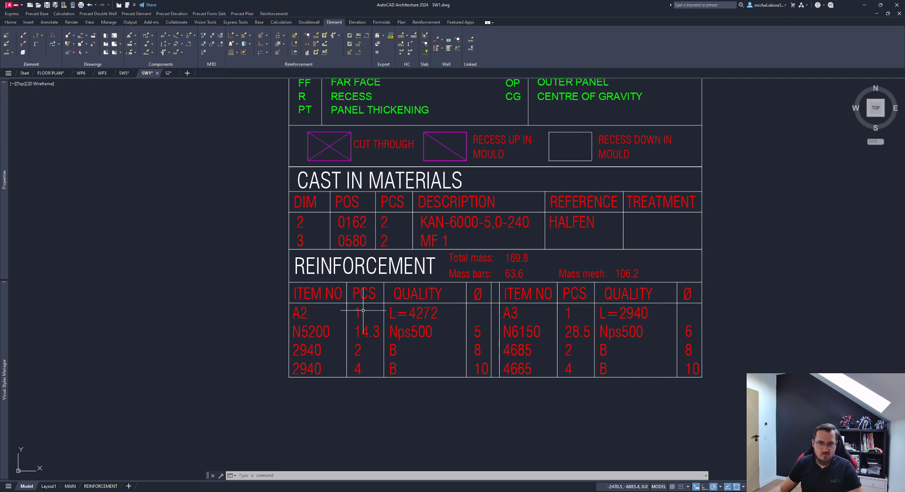
Examine the detail drawings of reinforcement groups A2 and A3, including their lengths, spacing and cross-sections
scroll(493, 313, "down", 10)
mouse_move(617, 316)
middle_mouse_down()
mouse_move(519, 284)
mouse_move(508, 231)
middle_mouse_up()
scroll(488, 359, "up", 8)
middle_click_drag(297, 274, 421, 290)
scroll(409, 311, "up", 2)
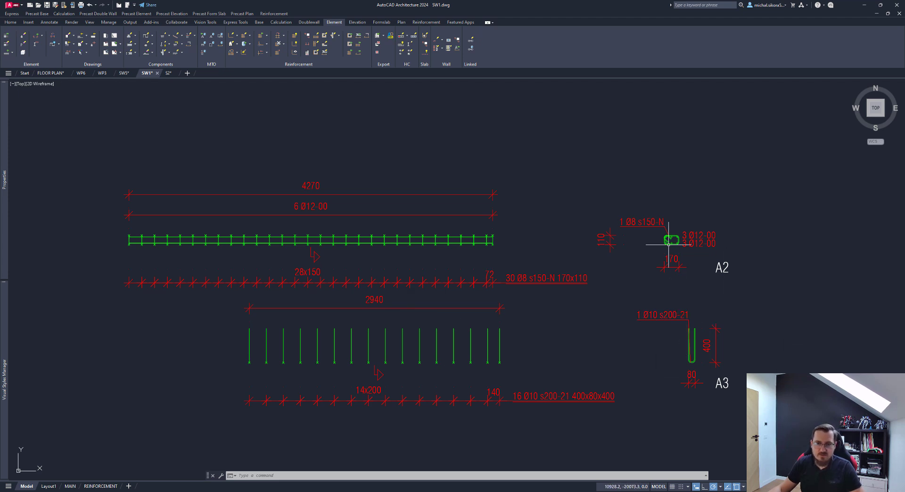
Examine the U-bars at the wall's end in the horizontal section, alongside the mesh and edge bars
scroll(669, 245, "down", 10)
middle_click_drag(655, 68, 545, 210)
scroll(546, 210, "up", 4)
scroll(587, 182, "up", 10)
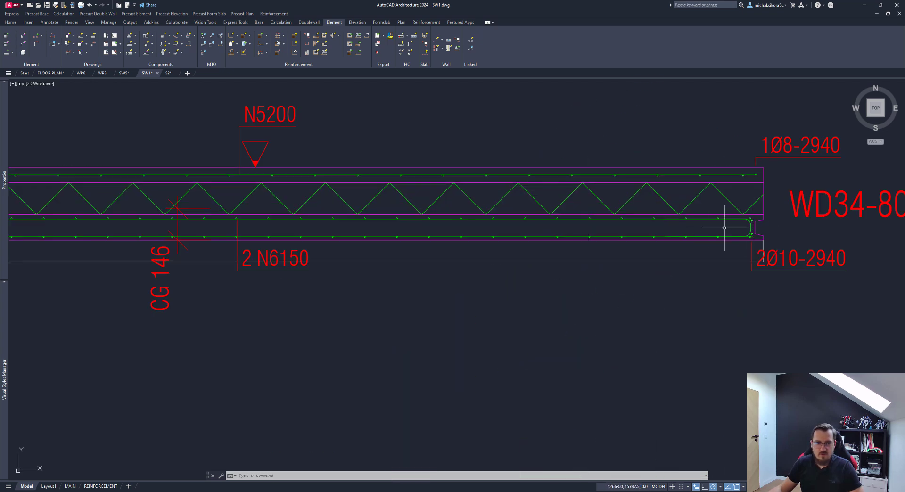
scroll(708, 224, "down", 2)
scroll(729, 225, "down", 4)
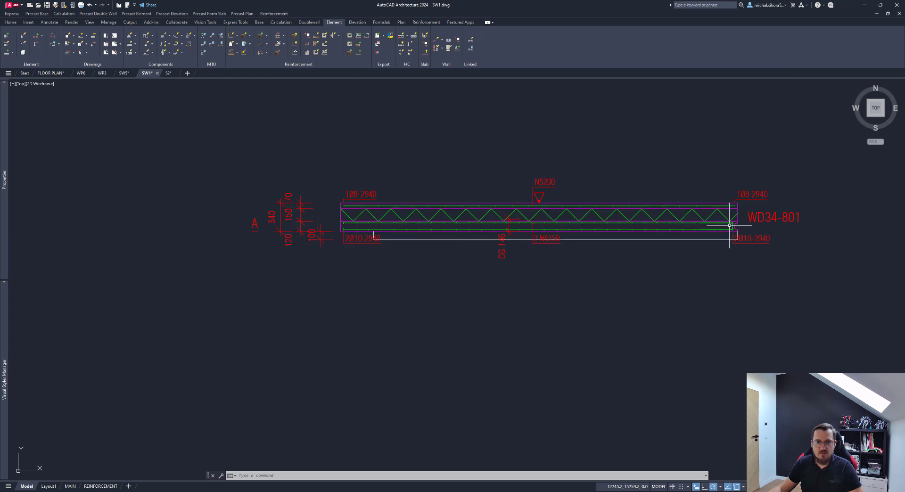
Draw the wall element as a solid with both reinforcement and cast-in materials included
middle_click_drag(737, 355, 577, 178)
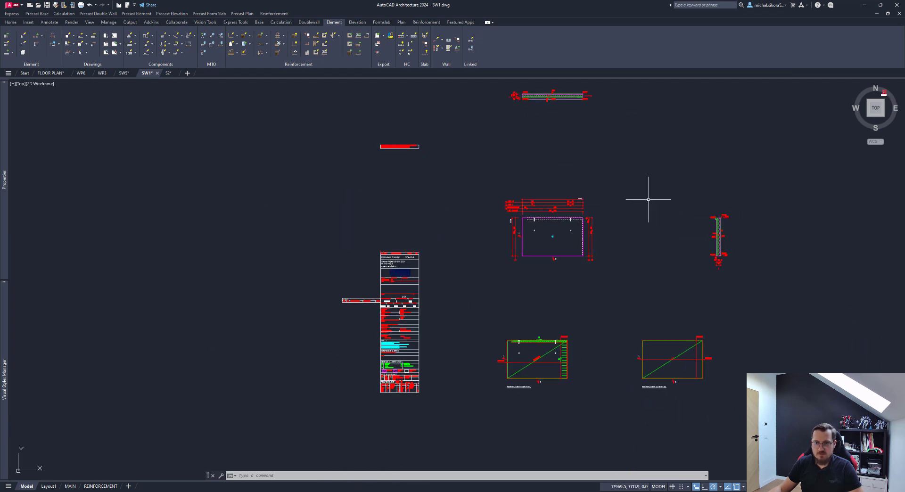
middle_click_drag(618, 200, 553, 200)
middle_click_drag(343, 349, 345, 220)
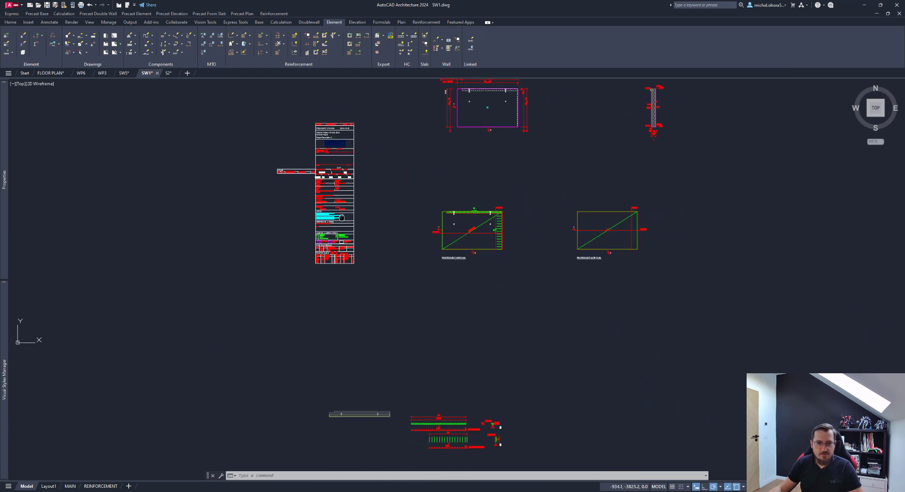
middle_click_drag(384, 380, 386, 319)
scroll(351, 359, "up", 5)
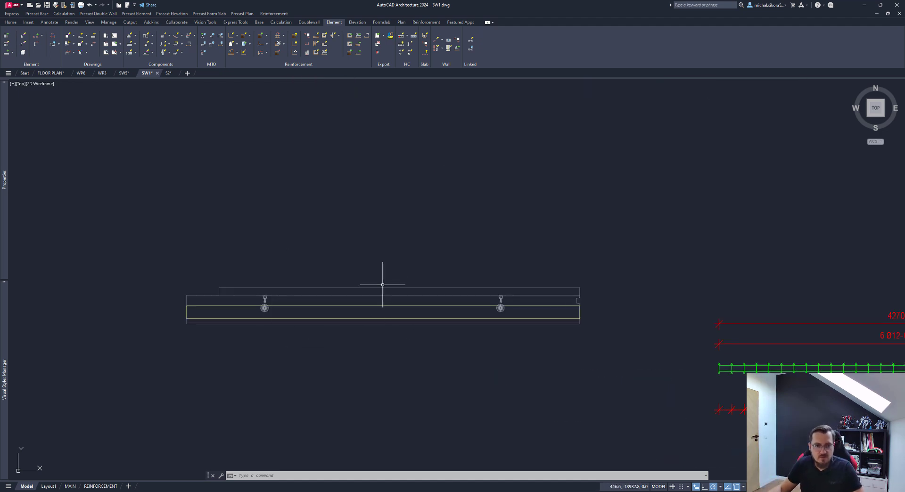
left_click(314, 297)
left_click(313, 232)
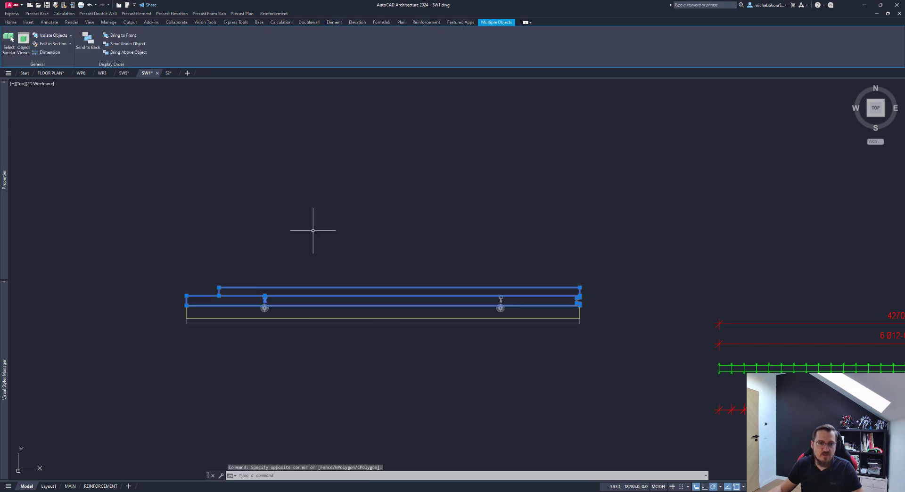
key("Escape")
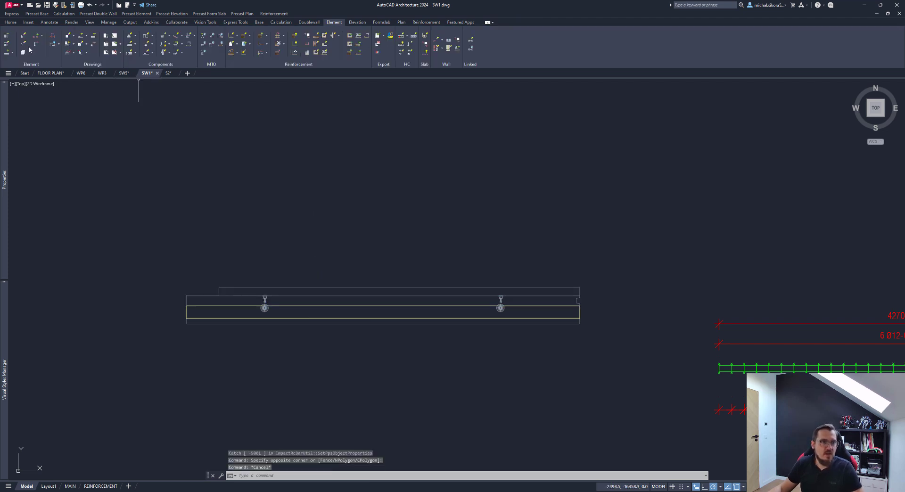
left_click(23, 53)
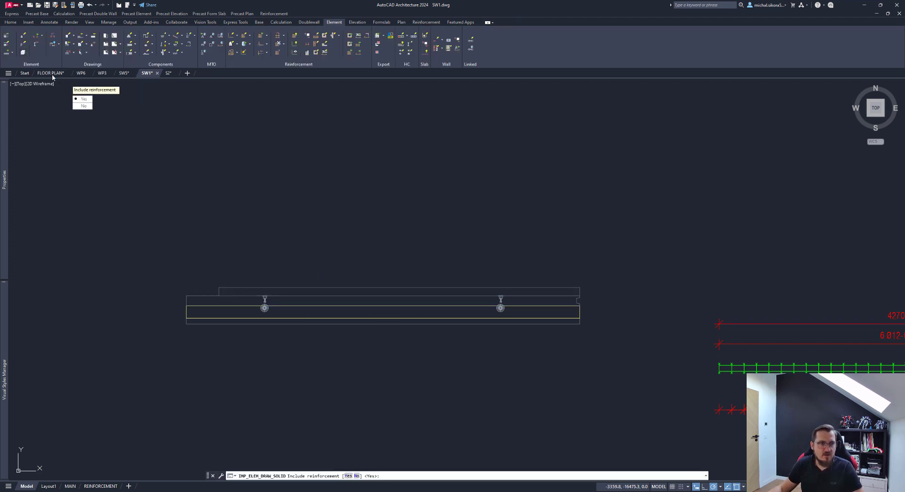
left_click(85, 102)
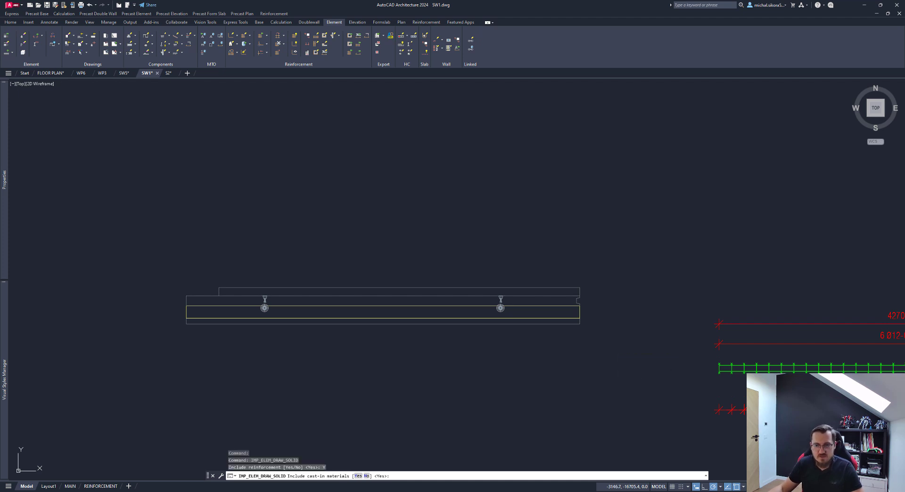
key("Return")
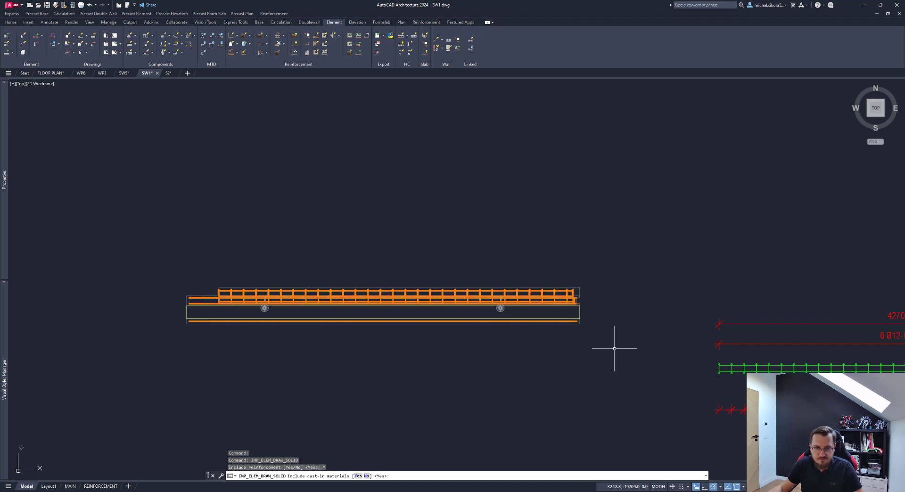
Switch to the SW isometric view and examine the nib's stirrup cage and the edge U-bars in the 3D reinforcement
scroll(476, 312, "down", 2)
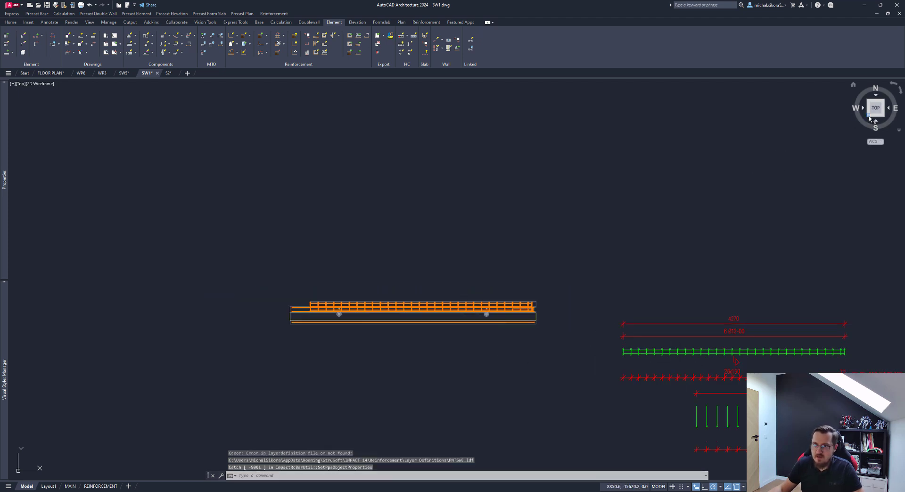
left_click(868, 114)
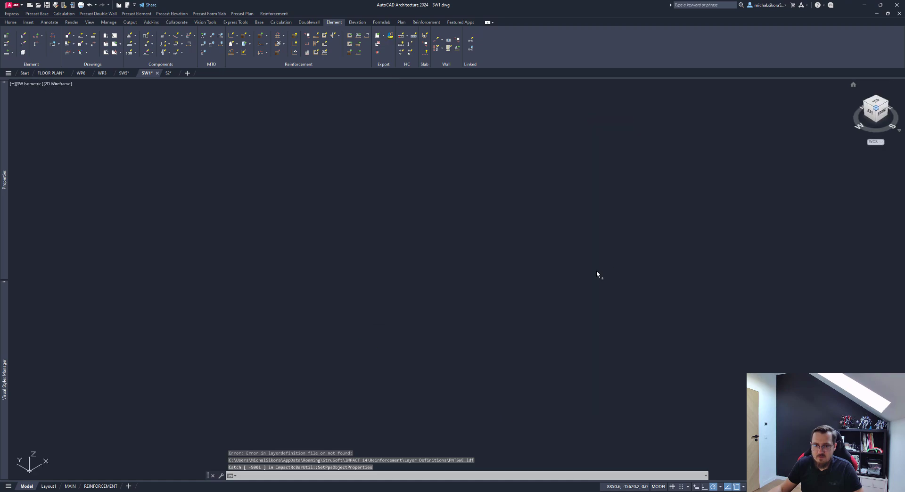
scroll(454, 384, "up", 10)
scroll(461, 230, "up", 6)
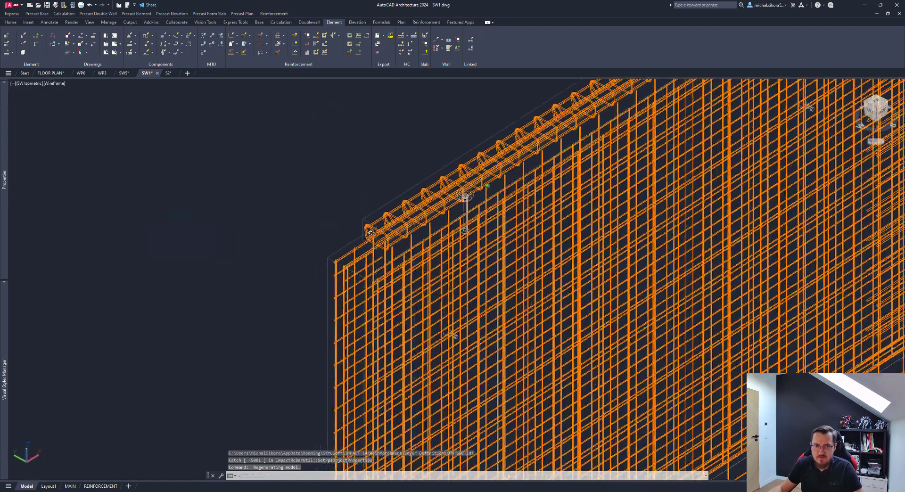
middle_click_drag(370, 232, 309, 257, "shift")
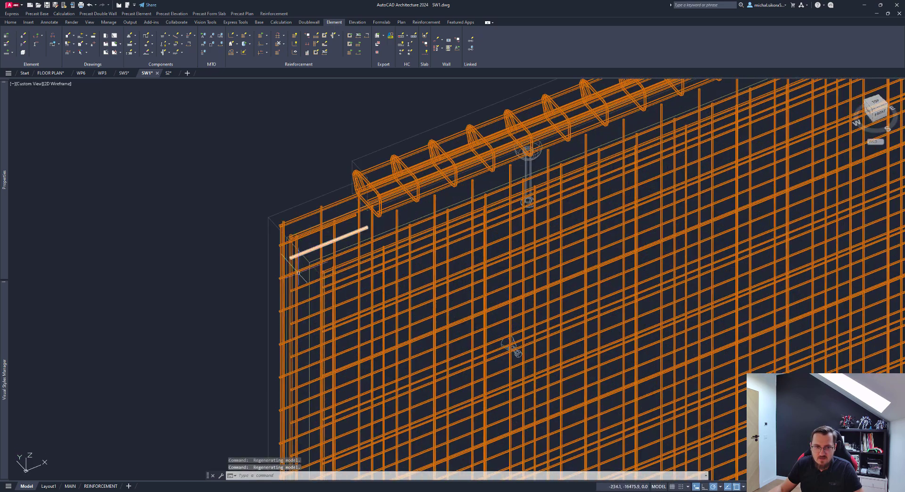
scroll(308, 257, "down", 5)
scroll(478, 229, "up", 5)
scroll(478, 229, "up", 3)
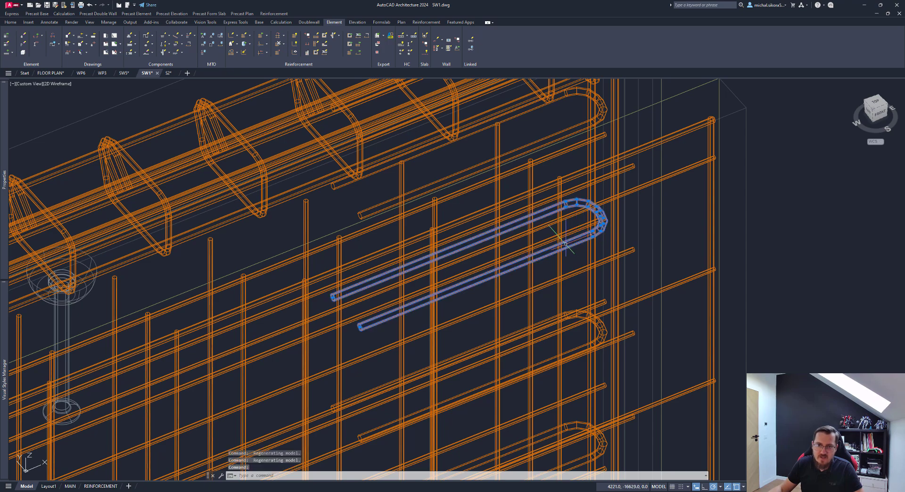
scroll(567, 246, "down", 5)
scroll(610, 184, "down", 2)
middle_click_drag(609, 184, 576, 197)
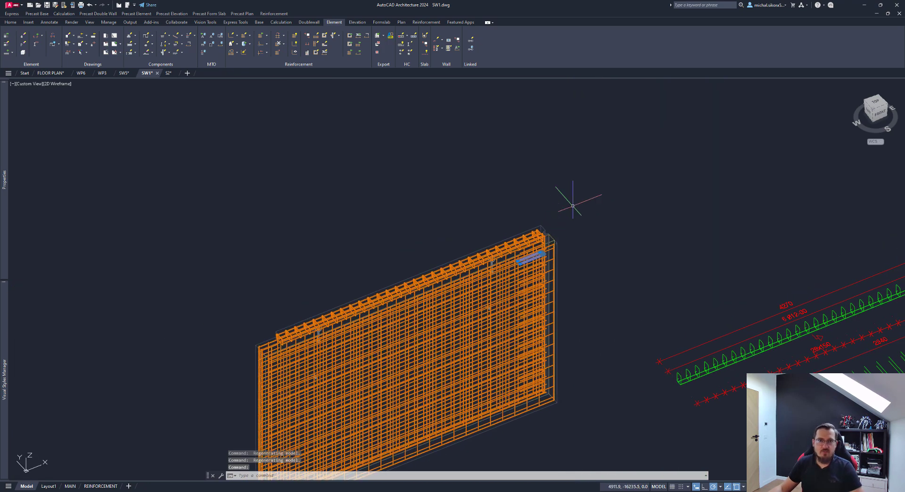
Open the REINFORCEMENT layout and examine its reinforcement views, bar table, 3D view and group details
left_click(101, 485)
scroll(412, 299, "down", 4)
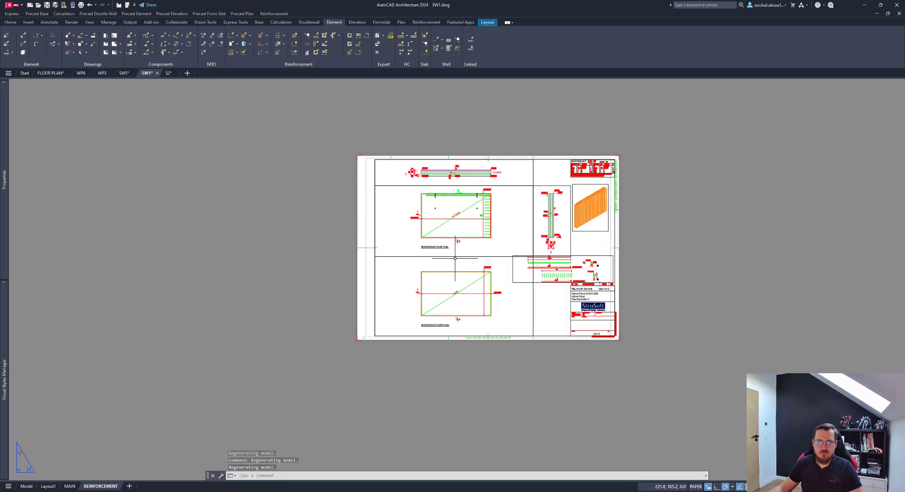
middle_click_drag(450, 262, 420, 284)
scroll(464, 210, "up", 4)
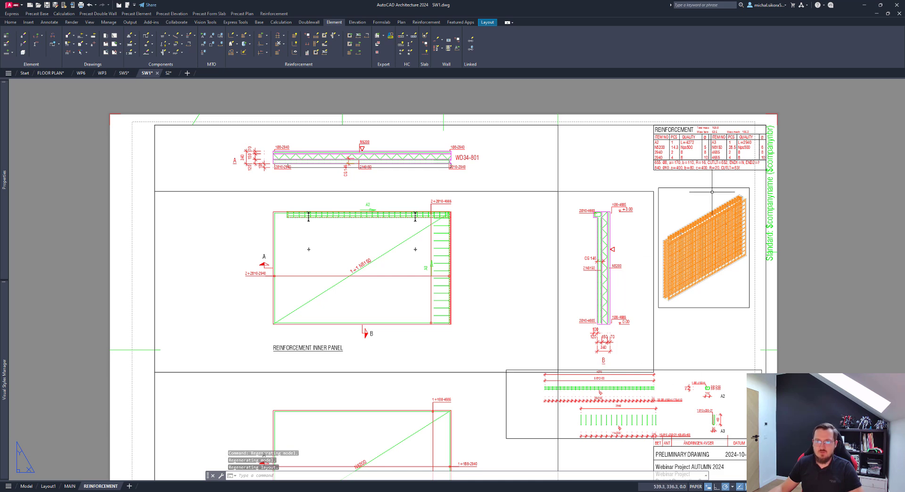
middle_click_drag(716, 381, 695, 319)
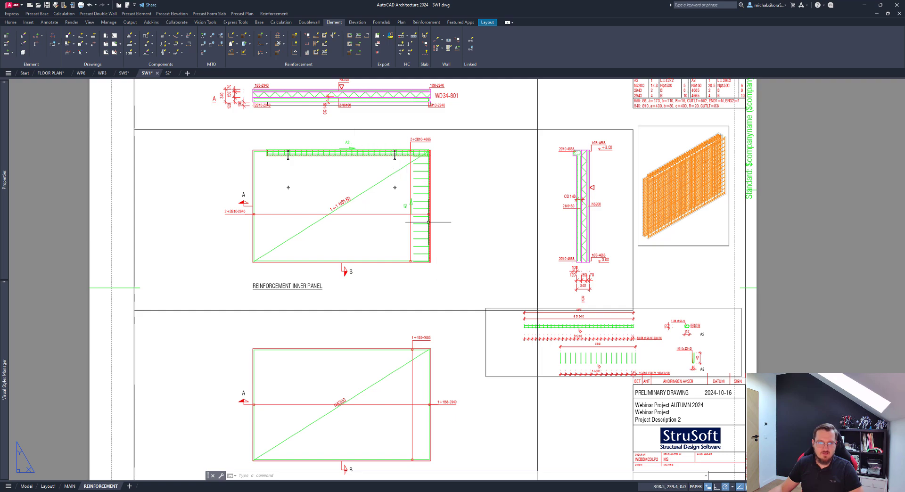
Open SW1's MAIN layout and examine its dimensioned views, section, 3D view and cast-in materials table
middle_click_drag(363, 330, 384, 267)
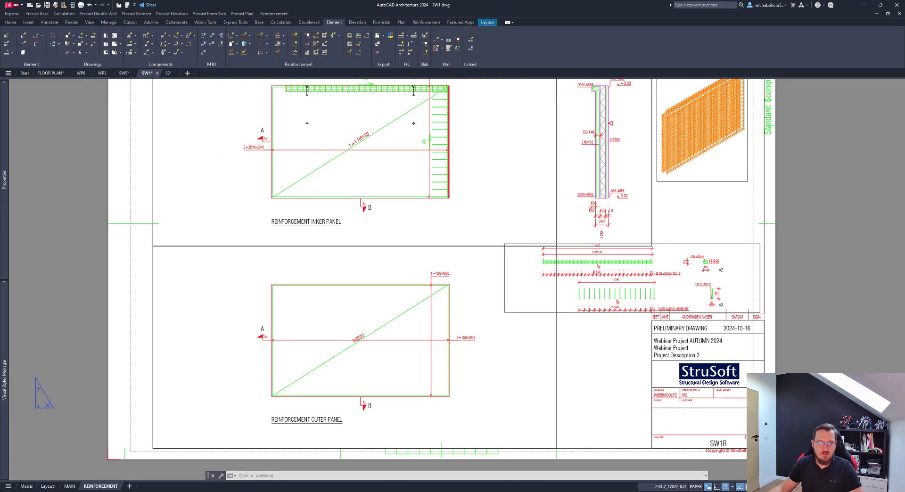
left_click(69, 486)
scroll(386, 285, "down", 5)
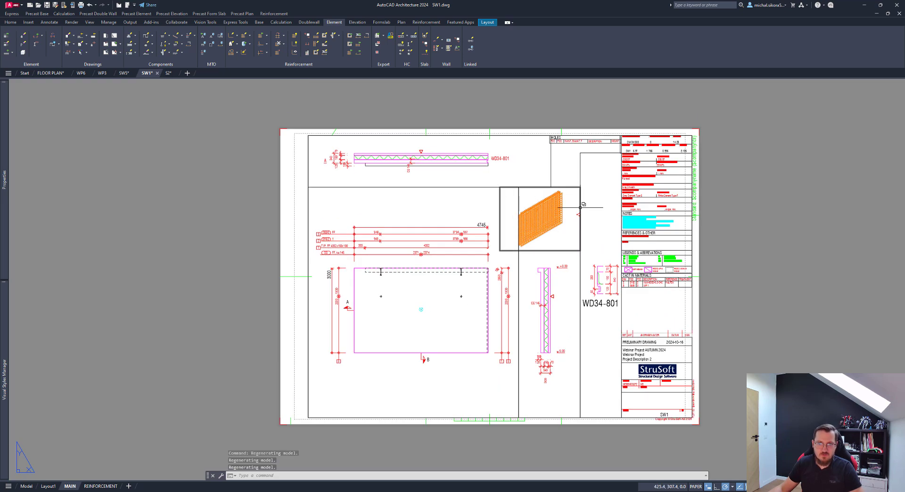
scroll(579, 203, "up", 3)
scroll(572, 222, "down", 1)
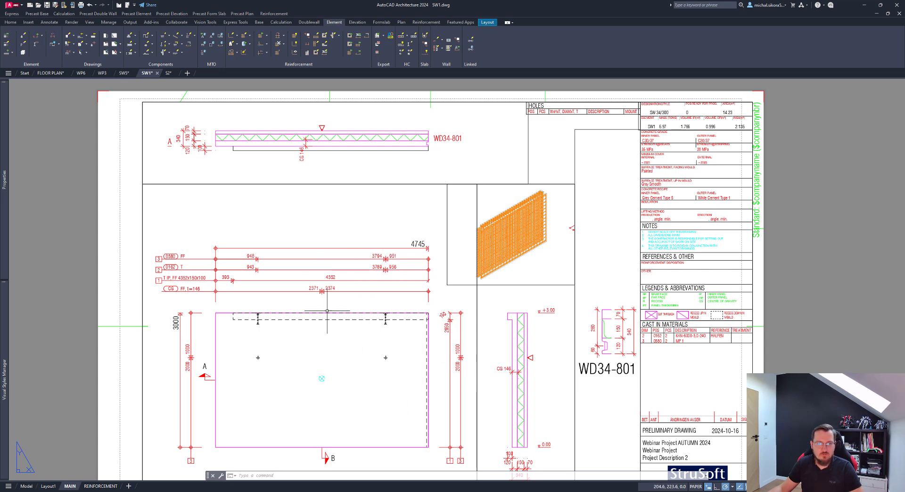
middle_click_drag(327, 310, 371, 245)
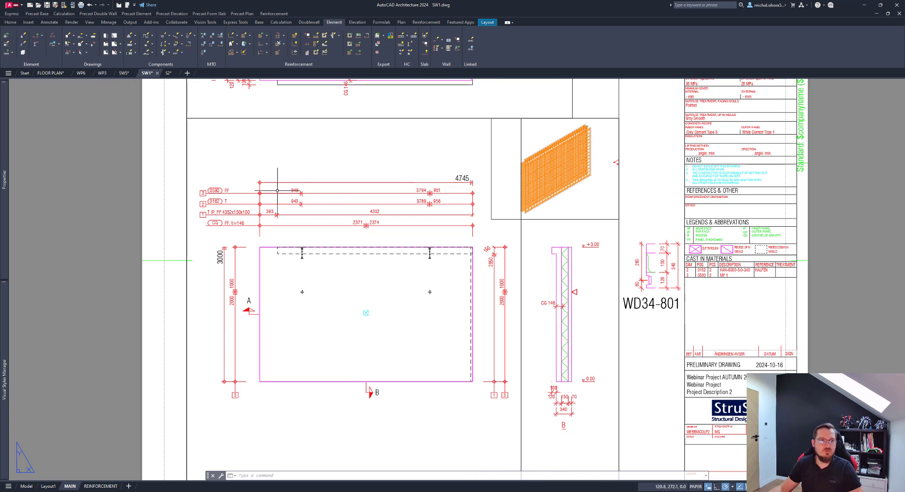
Switch to the WP3 drawing and examine the mesh, edge bars and cast-in items in its reinforcement view
left_click(102, 74)
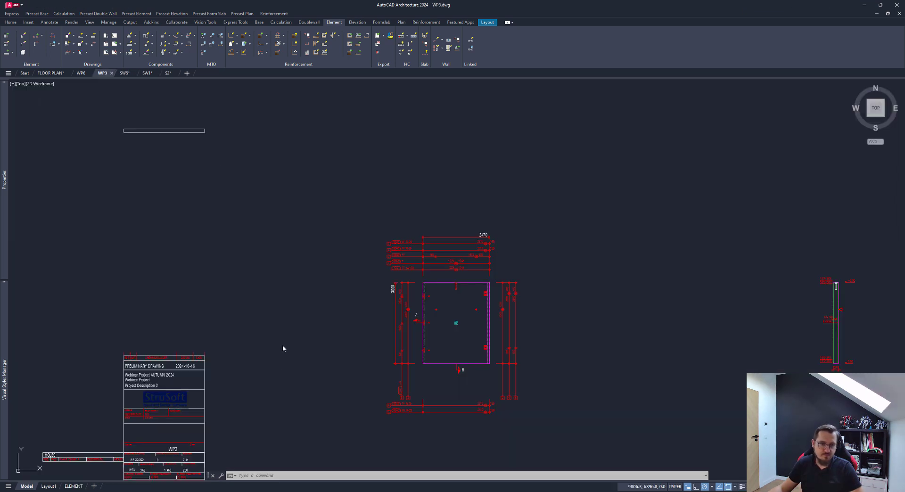
middle_click_drag(355, 384, 319, 259)
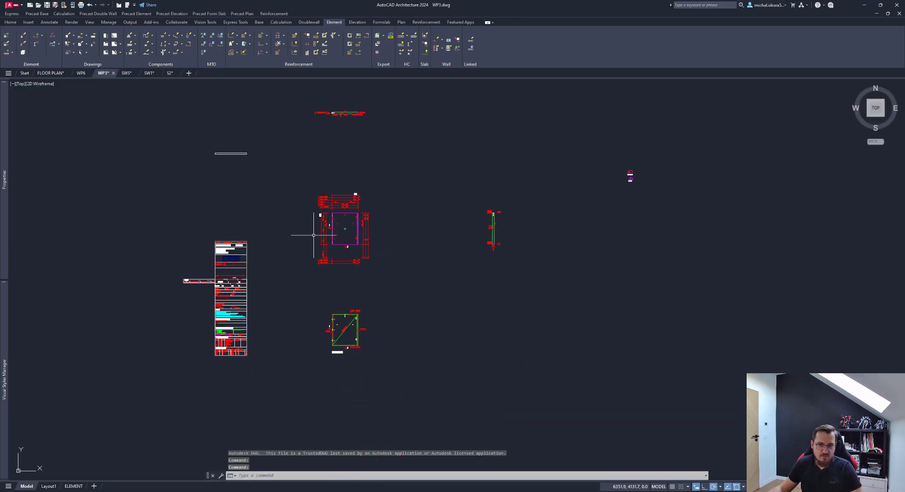
scroll(349, 334, "up", 8)
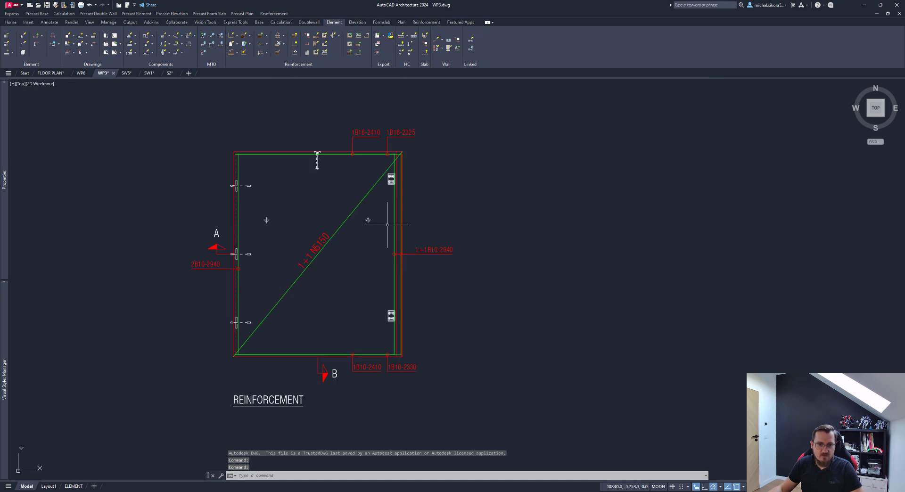
middle_click_drag(355, 205, 399, 208)
scroll(299, 184, "up", 4)
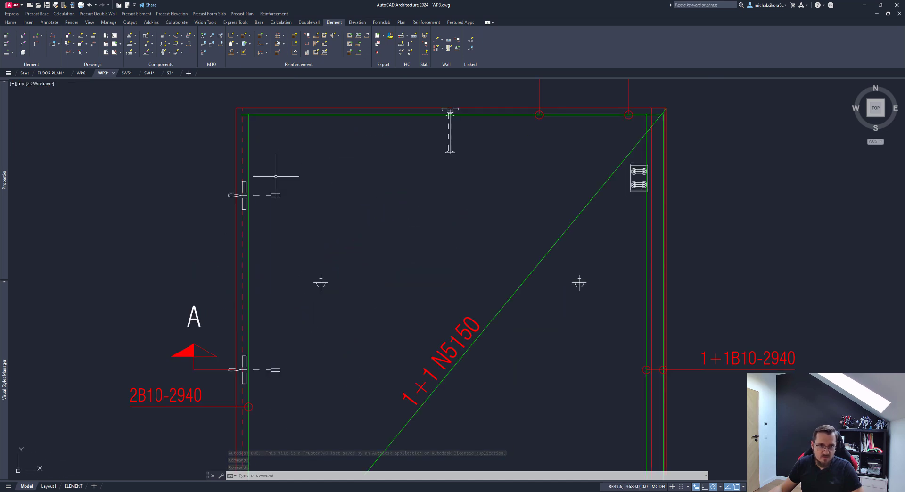
scroll(617, 179, "down", 3)
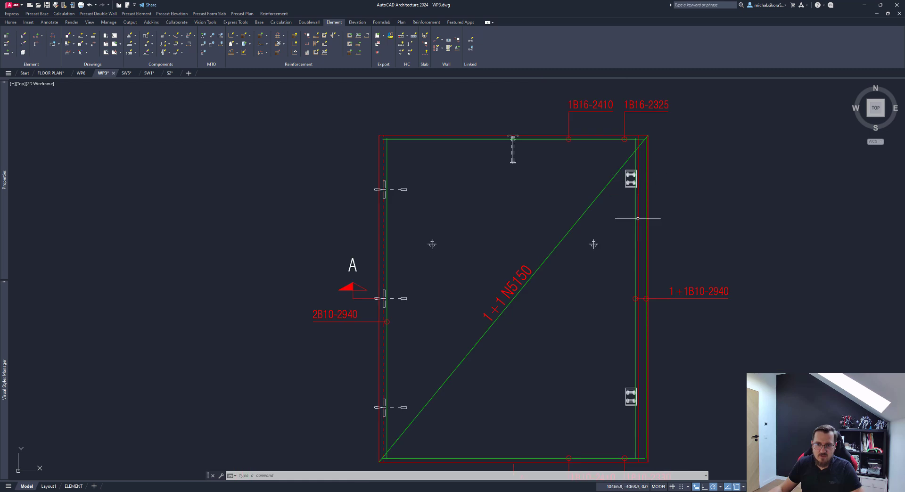
Switch to the WP6 drawing and examine its reinforcement view alongside the other element views in model space
left_click(82, 74)
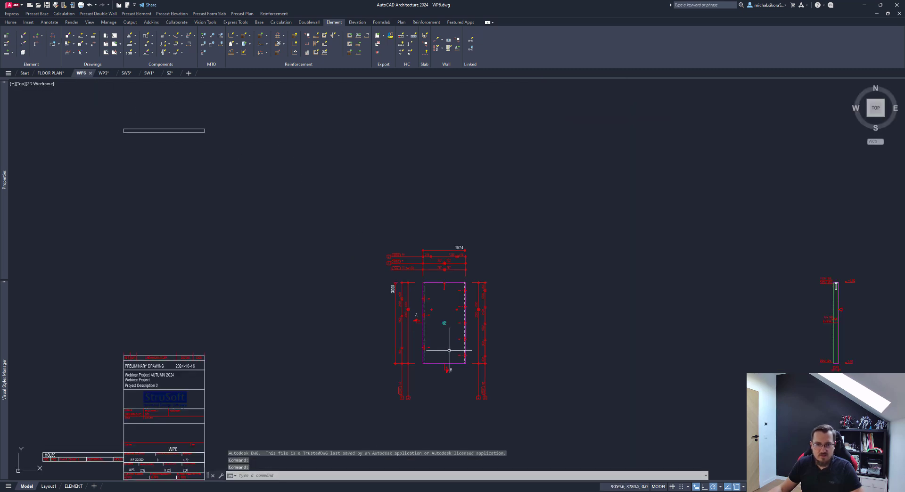
scroll(450, 350, "down", 4)
middle_click_drag(452, 372, 447, 348)
scroll(431, 314, "up", 7)
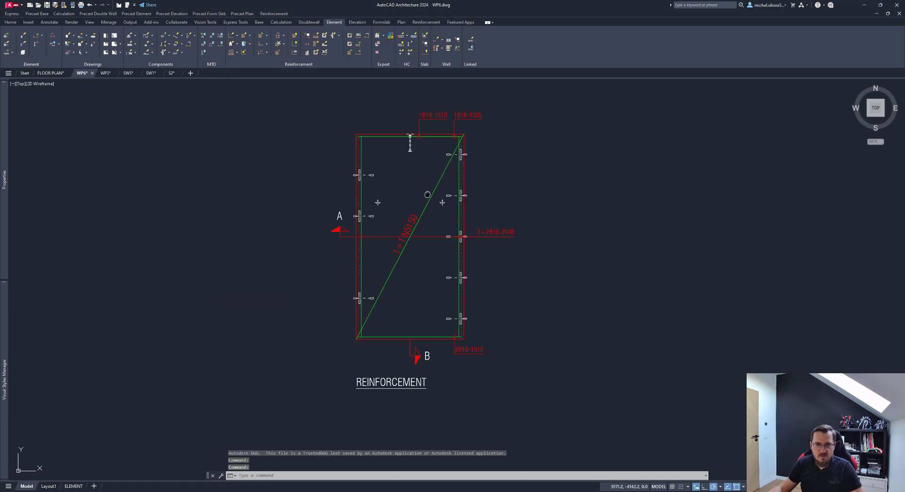
middle_click_drag(427, 194, 397, 271)
scroll(394, 281, "down", 6)
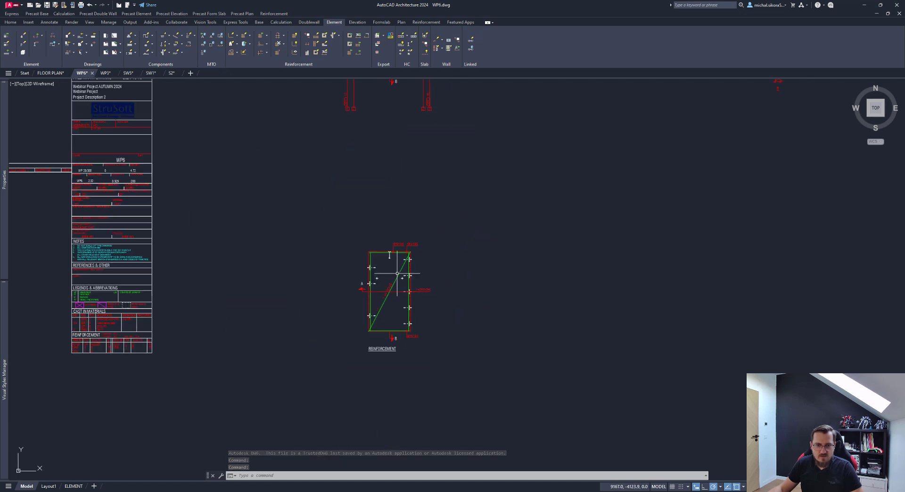
middle_click_drag(514, 204, 457, 307)
scroll(571, 221, "up", 5)
scroll(567, 223, "down", 5)
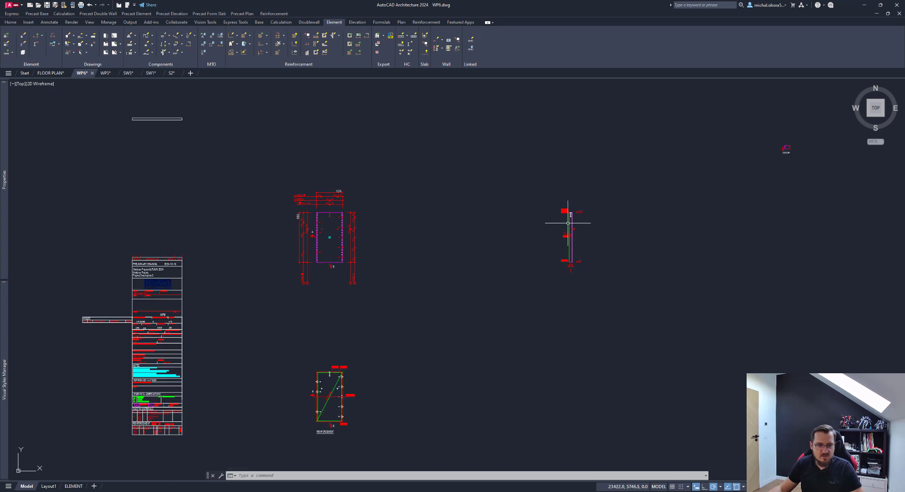
Open WP6's ELEMENT layout and examine its elevation, reinforcement view, joint detail and 3D view of the cast-in materials
left_click(73, 486)
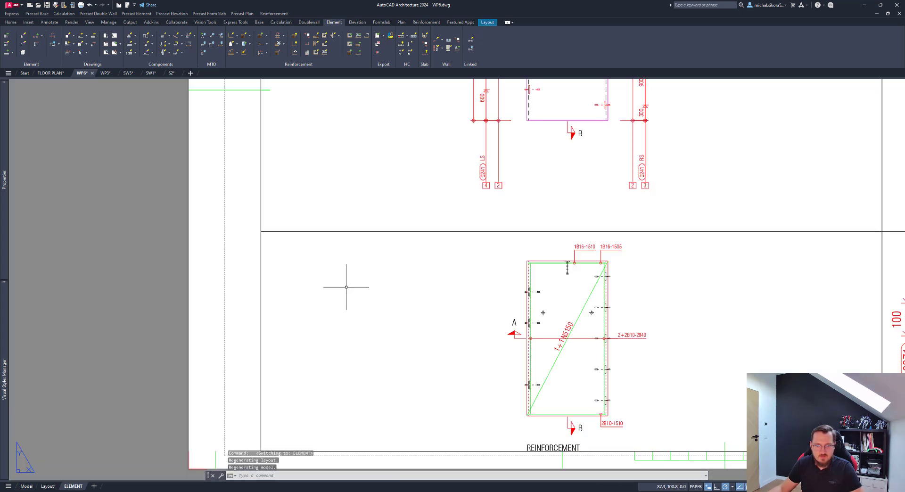
scroll(557, 292, "down", 5)
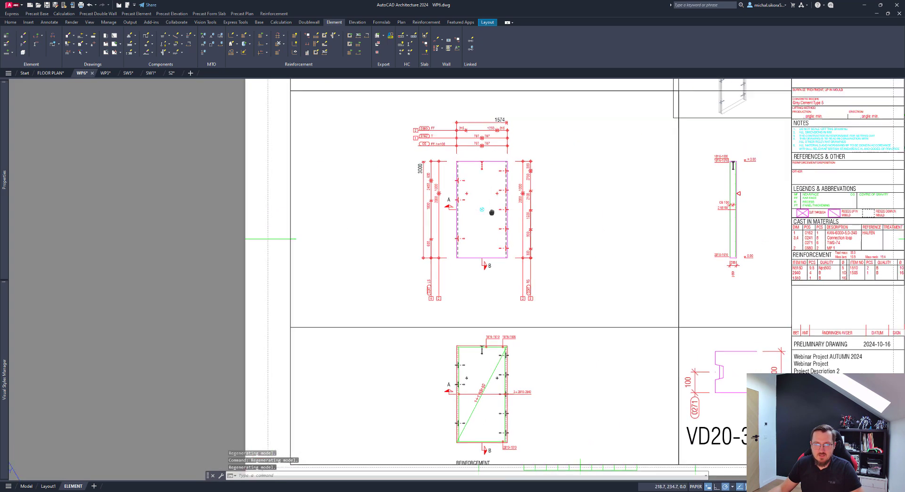
scroll(498, 246, "down", 3)
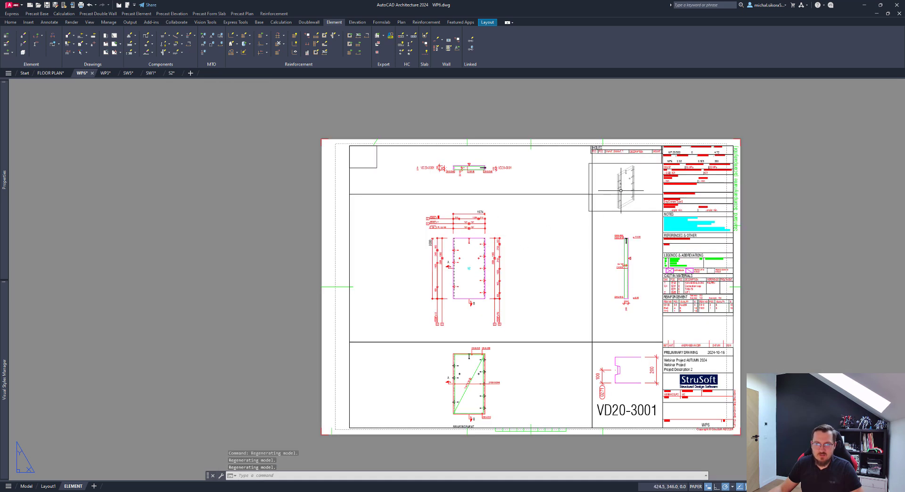
scroll(629, 181, "up", 5)
scroll(630, 175, "up", 2)
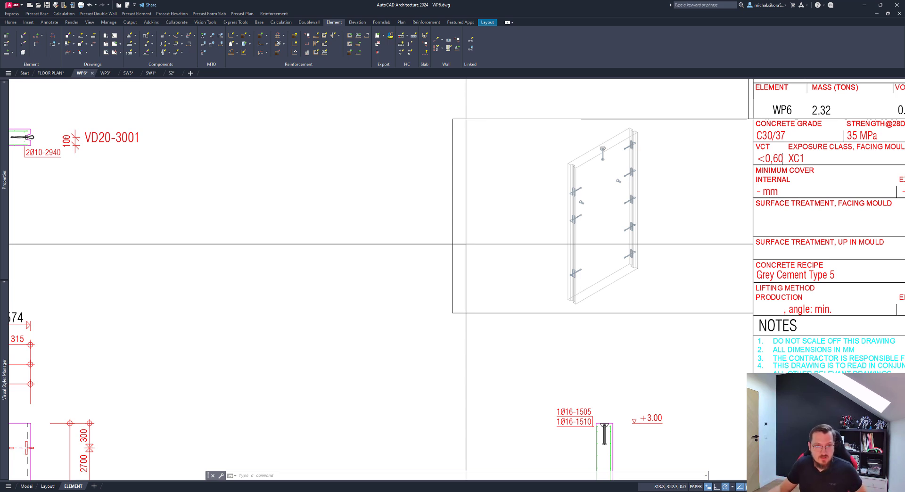
scroll(287, 179, "down", 5)
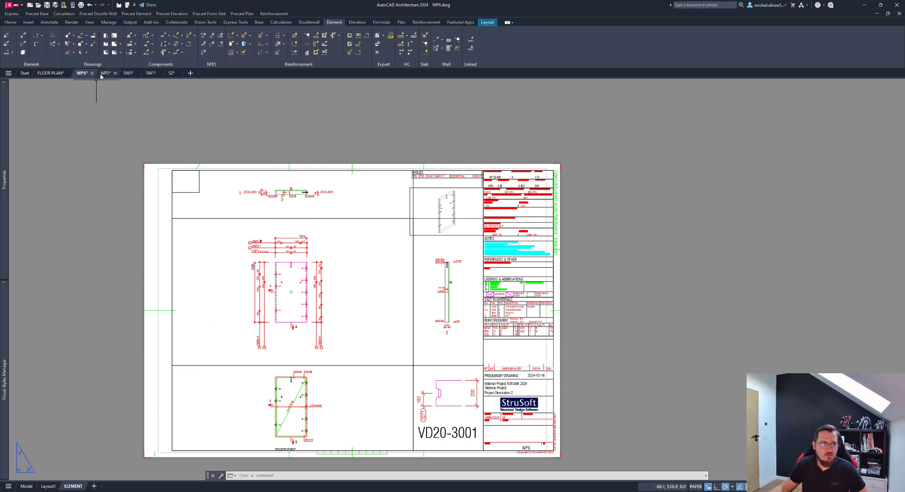
Return to the FLOOR PLAN drawing and review the placed walls and slabs across the grid
left_click(50, 73)
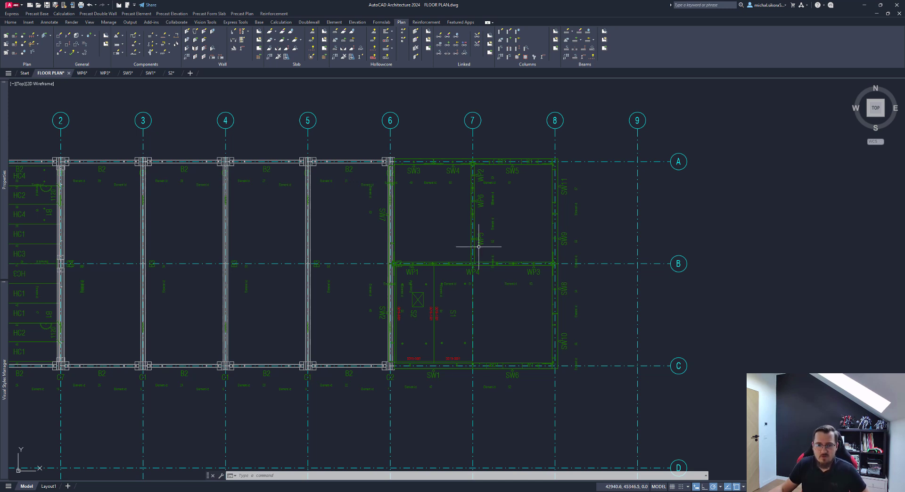
middle_click_drag(479, 246, 519, 226)
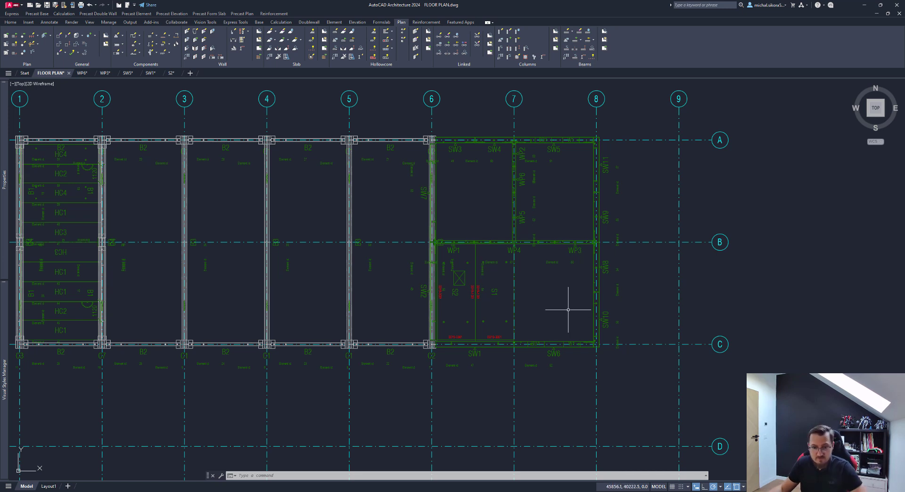
Switch to the web browser and look through StruSoft's list of webinars
mouse_move(469, 490)
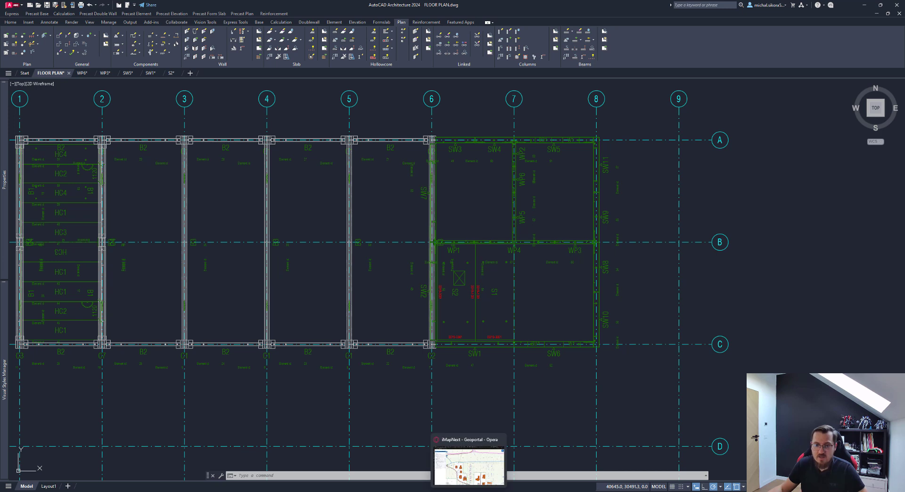
left_click(469, 467)
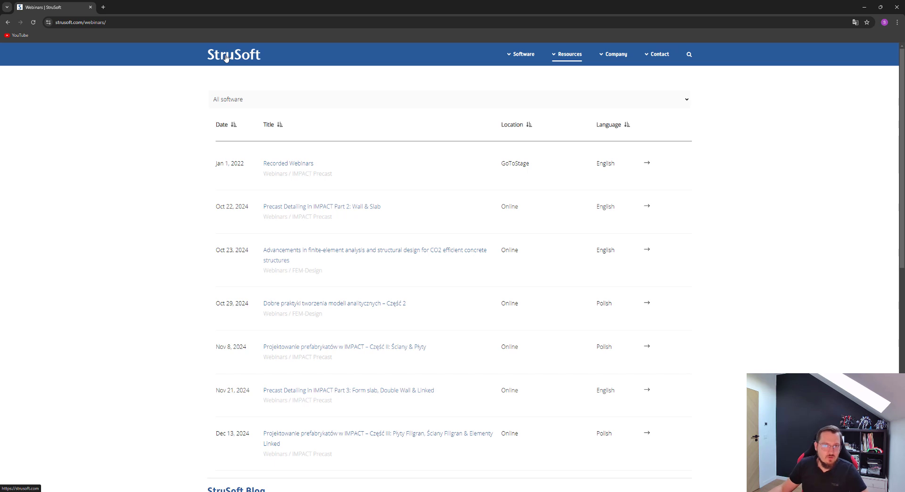
mouse_move(556, 59)
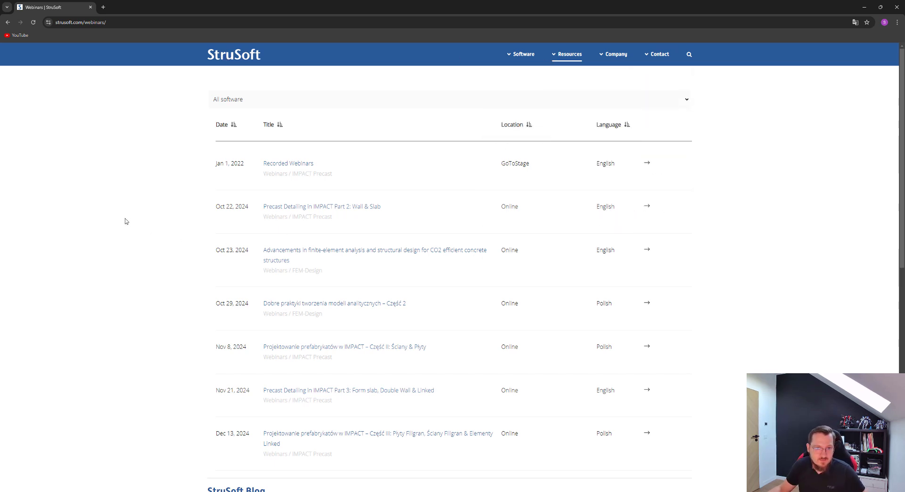
scroll(174, 292, "down", 1)
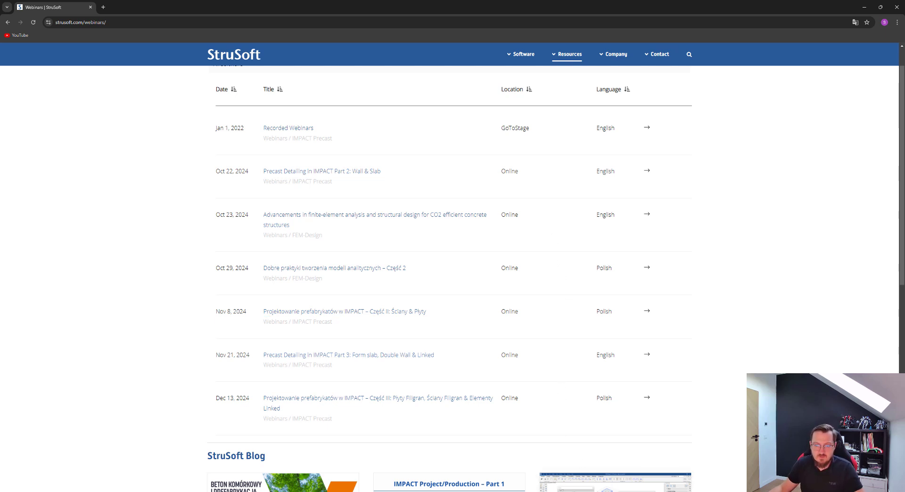
Switch to the IMPACT webinar presentation and advance past the agenda slide
left_click(577, 491)
left_click(616, 465)
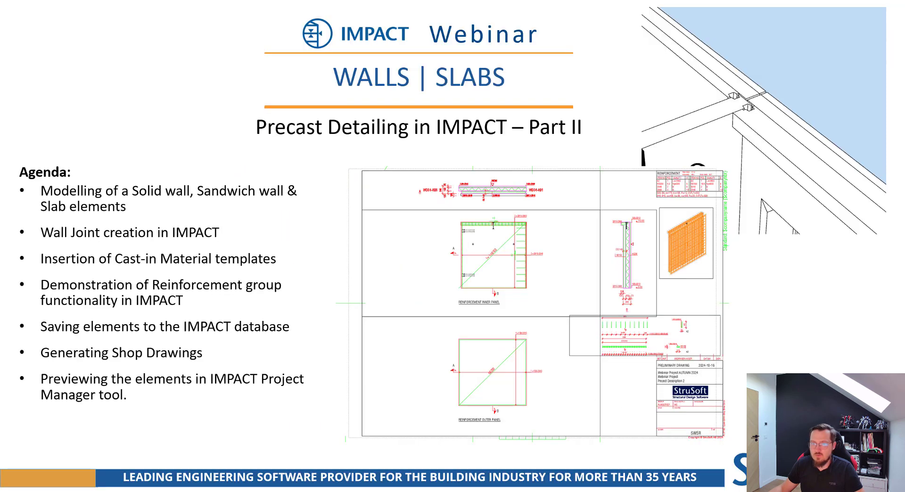
key("Right")
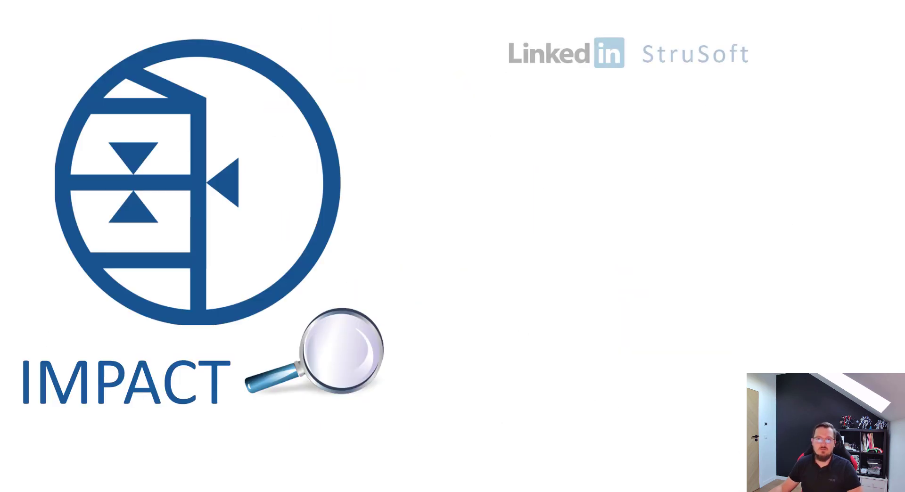